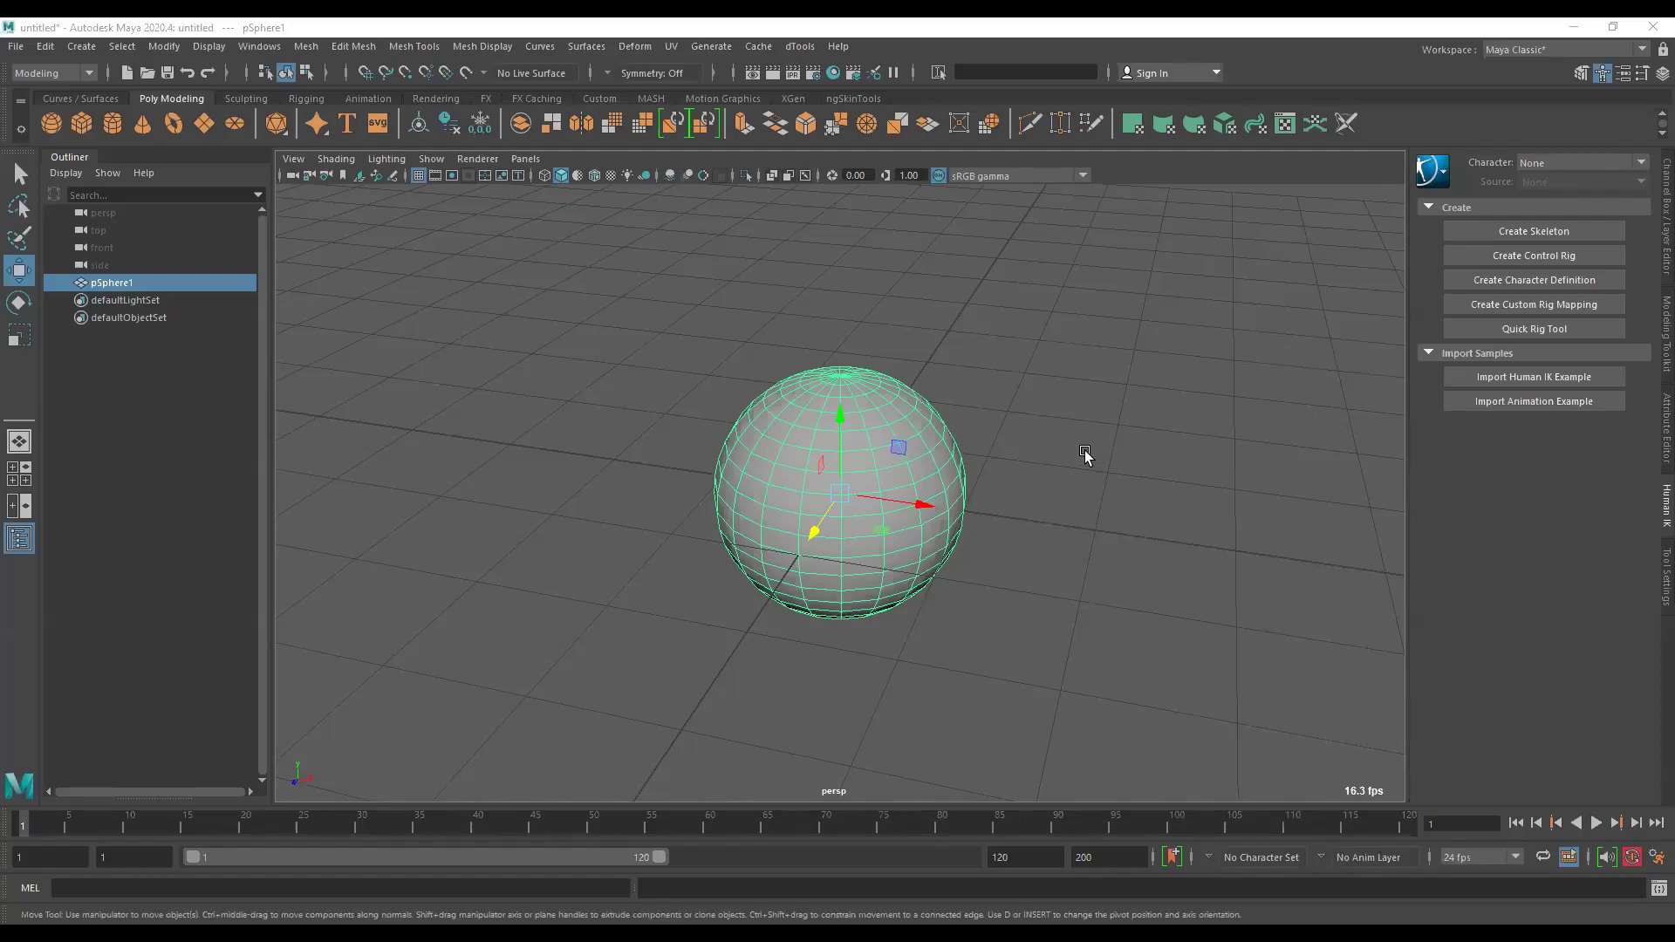
# Open the Channel Box and select pSphere1 to show its zero translate/rotate and scale 1.
pyautogui.click(1085, 454)
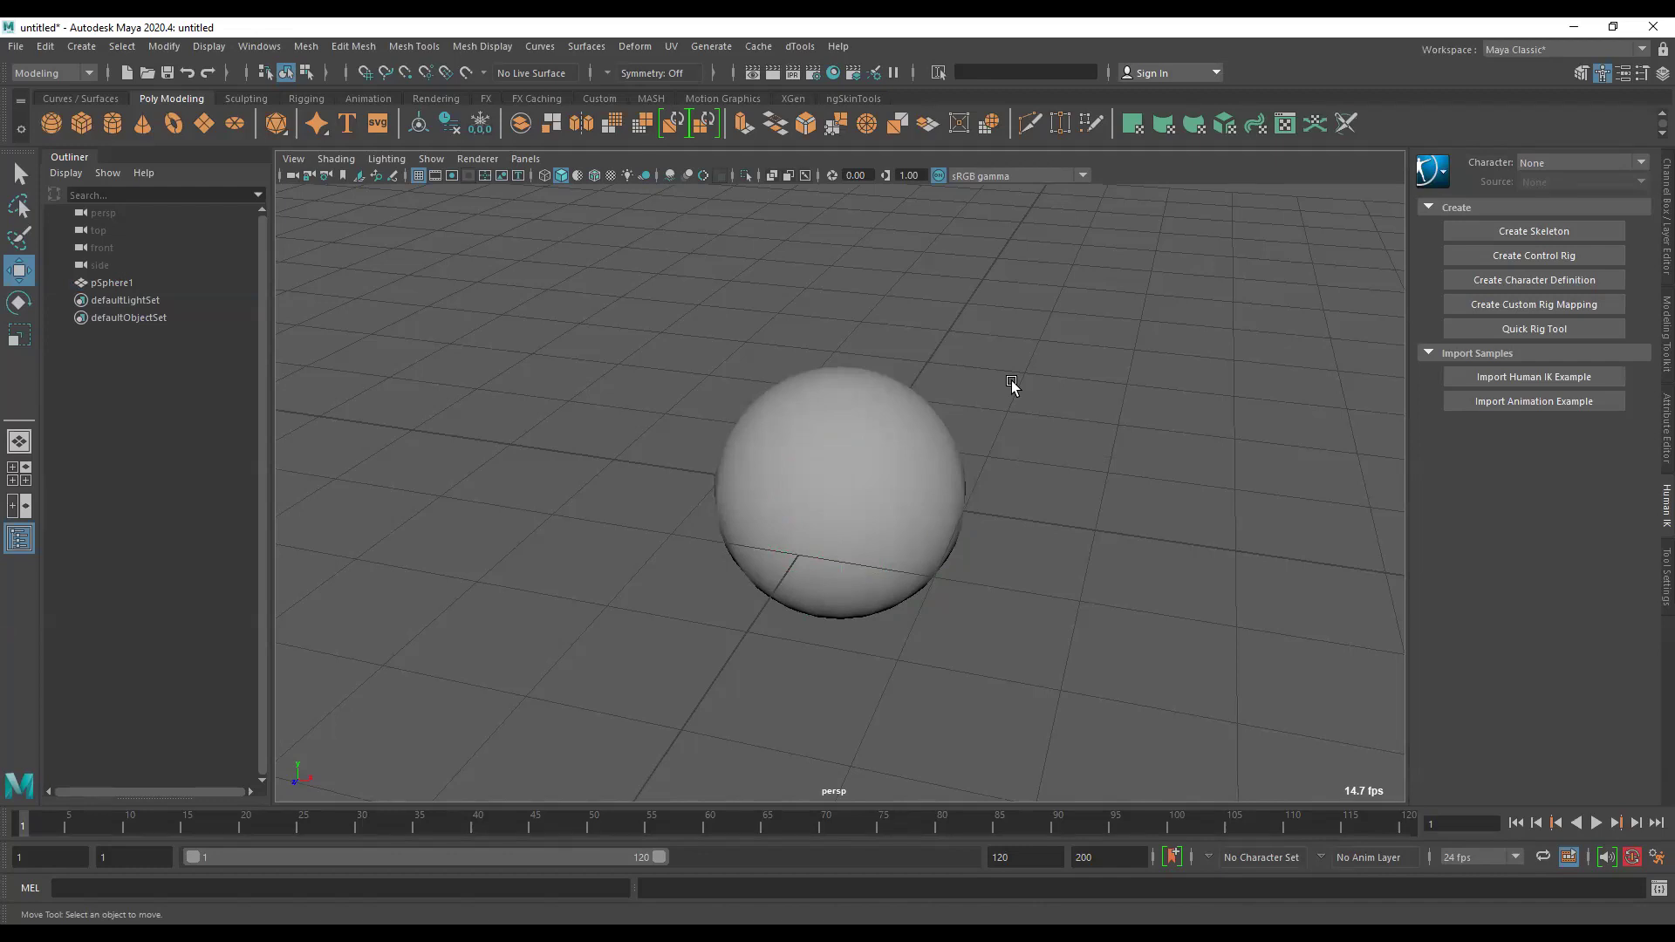
pyautogui.moveTo(929, 406)
pyautogui.keyDown('alt'); pyautogui.mouseDown()
pyautogui.moveTo(737, 358)
pyautogui.moveTo(704, 396)
pyautogui.moveTo(777, 401)
pyautogui.mouseUp(); pyautogui.keyUp('alt')
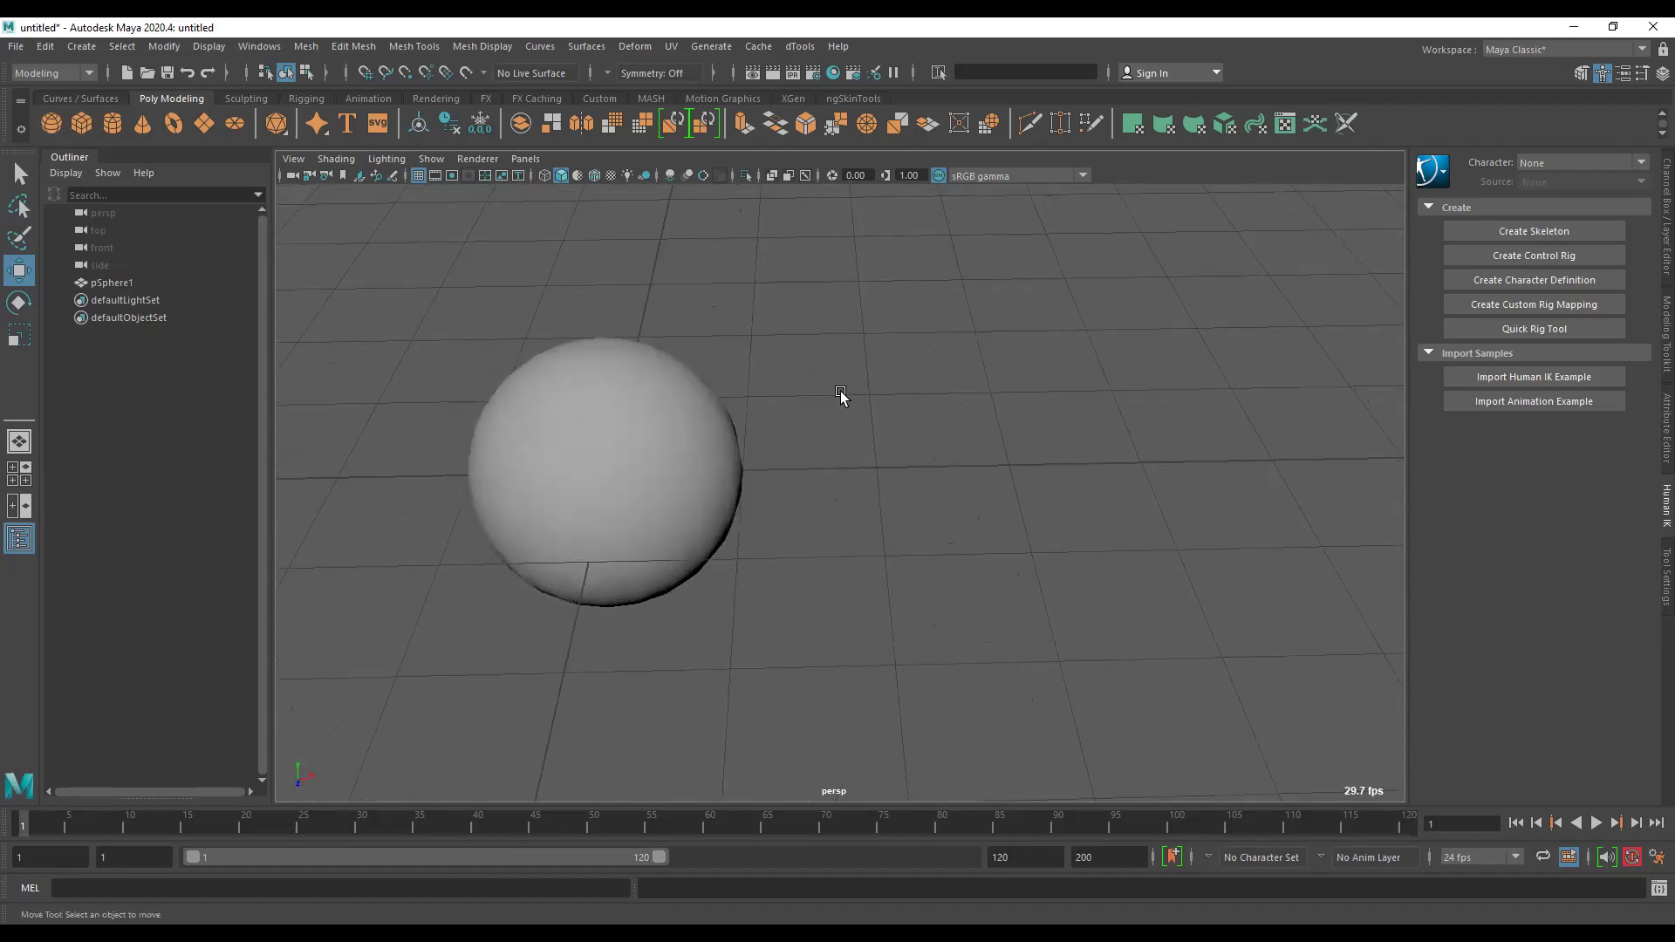
pyautogui.moveTo(942, 442)
pyautogui.keyDown('alt'); pyautogui.mouseDown()
pyautogui.moveTo(820, 453)
pyautogui.moveTo(804, 427)
pyautogui.moveTo(768, 436)
pyautogui.mouseUp(); pyautogui.keyUp('alt')
pyautogui.click(1658, 259)
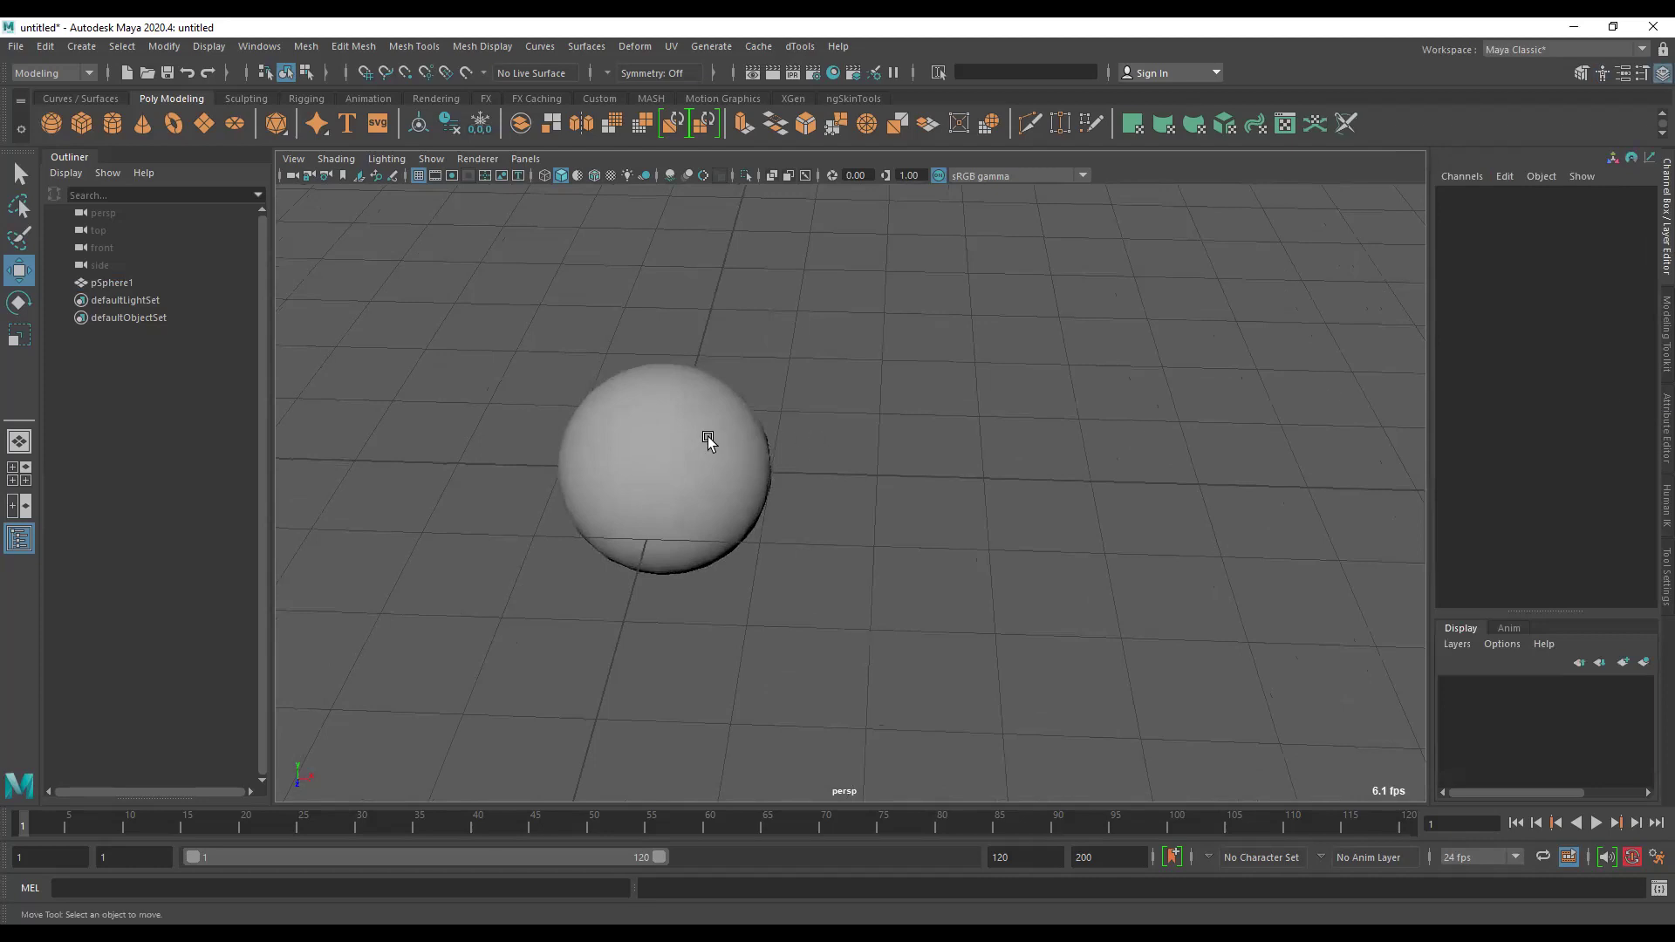
pyautogui.click(679, 443)
pyautogui.keyDown('alt'); pyautogui.moveTo(1065, 430); pyautogui.dragTo(1030, 432); pyautogui.keyUp('alt')
pyautogui.moveTo(1562, 207); pyautogui.dragTo(1557, 320)
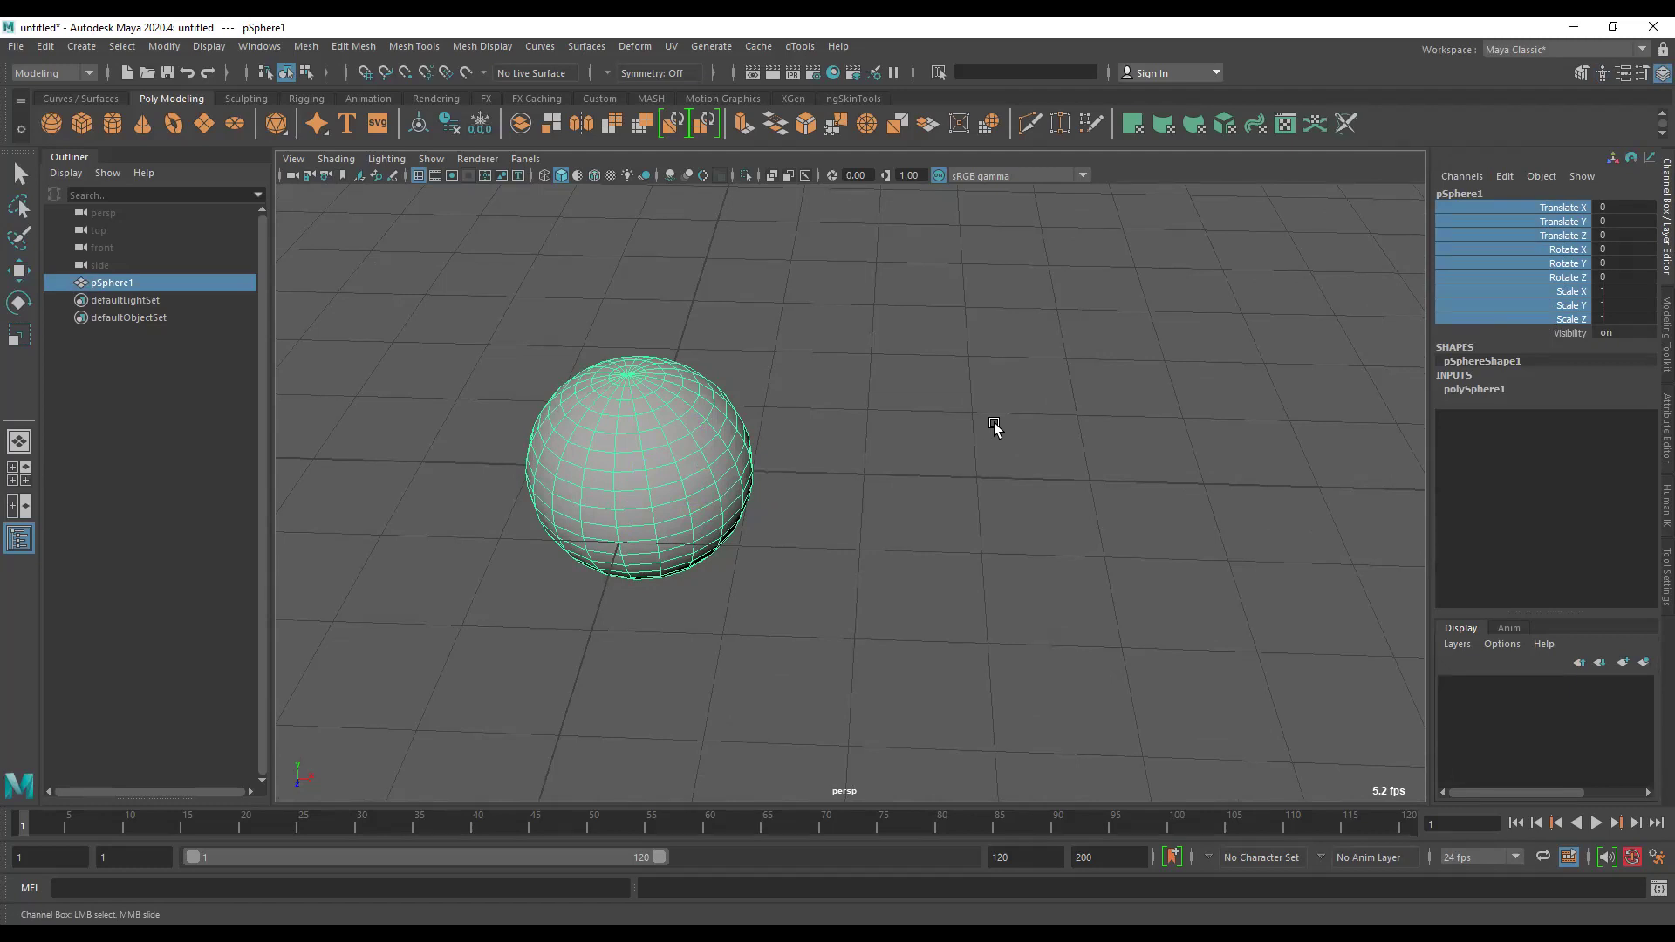
# Activate the Move tool (W) and zoom the view in on pSphere1.
pyautogui.scroll(-5, 913, 419)
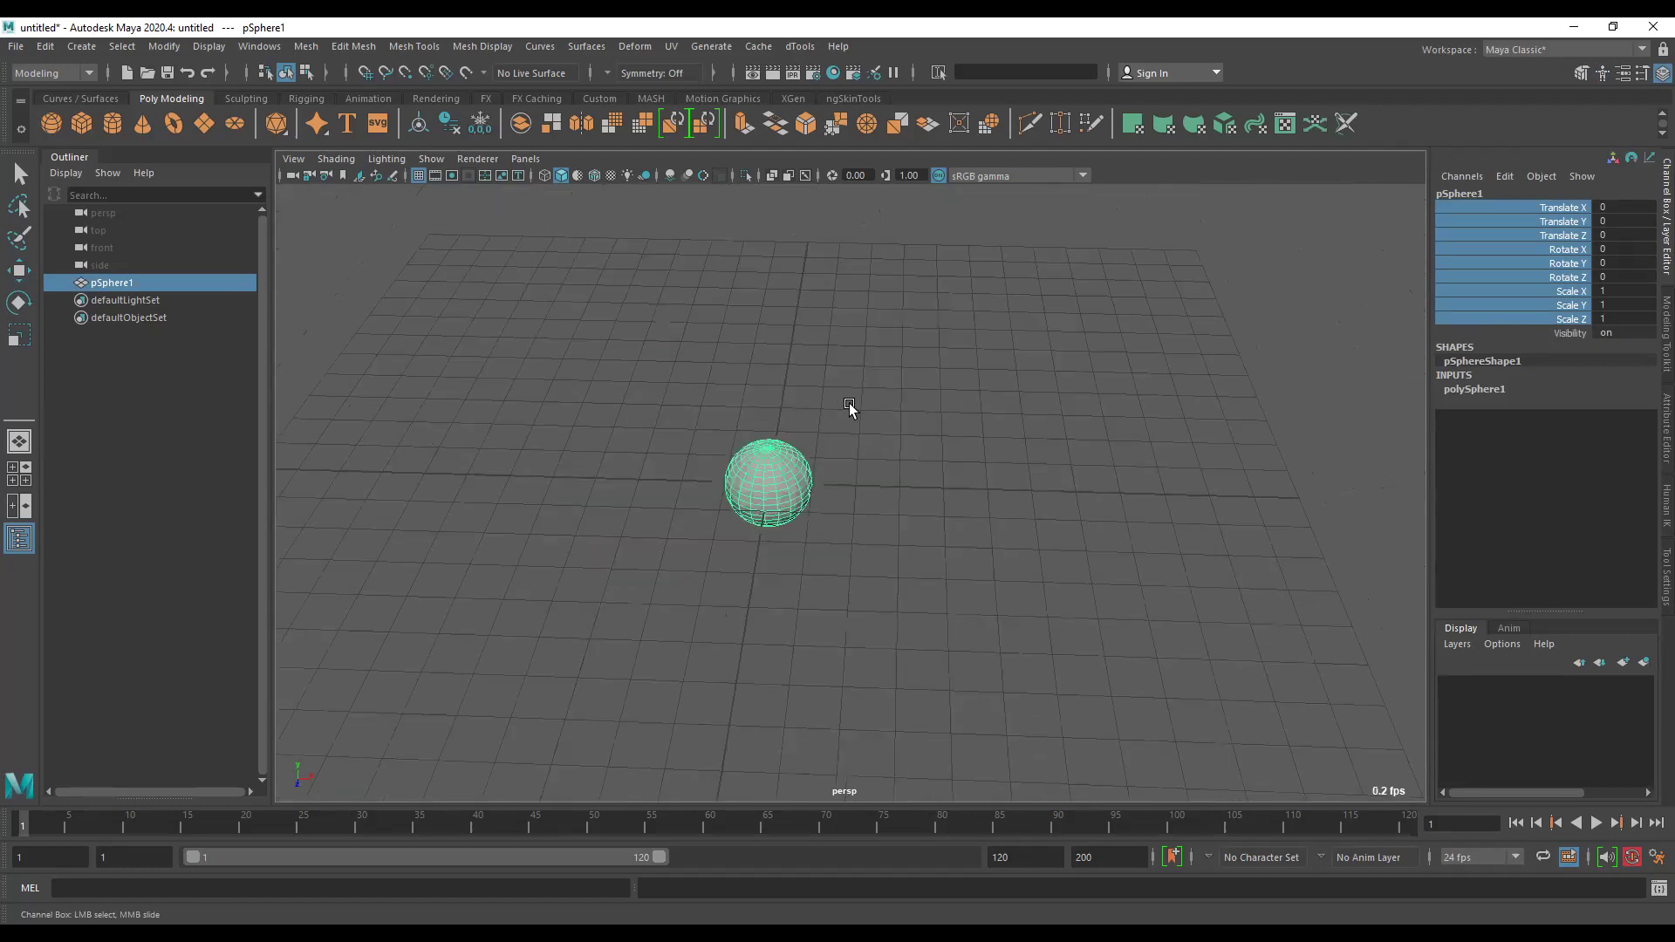
pyautogui.press('w')
pyautogui.keyDown('alt'); pyautogui.moveTo(886, 365); pyautogui.dragTo(898, 419); pyautogui.keyUp('alt')
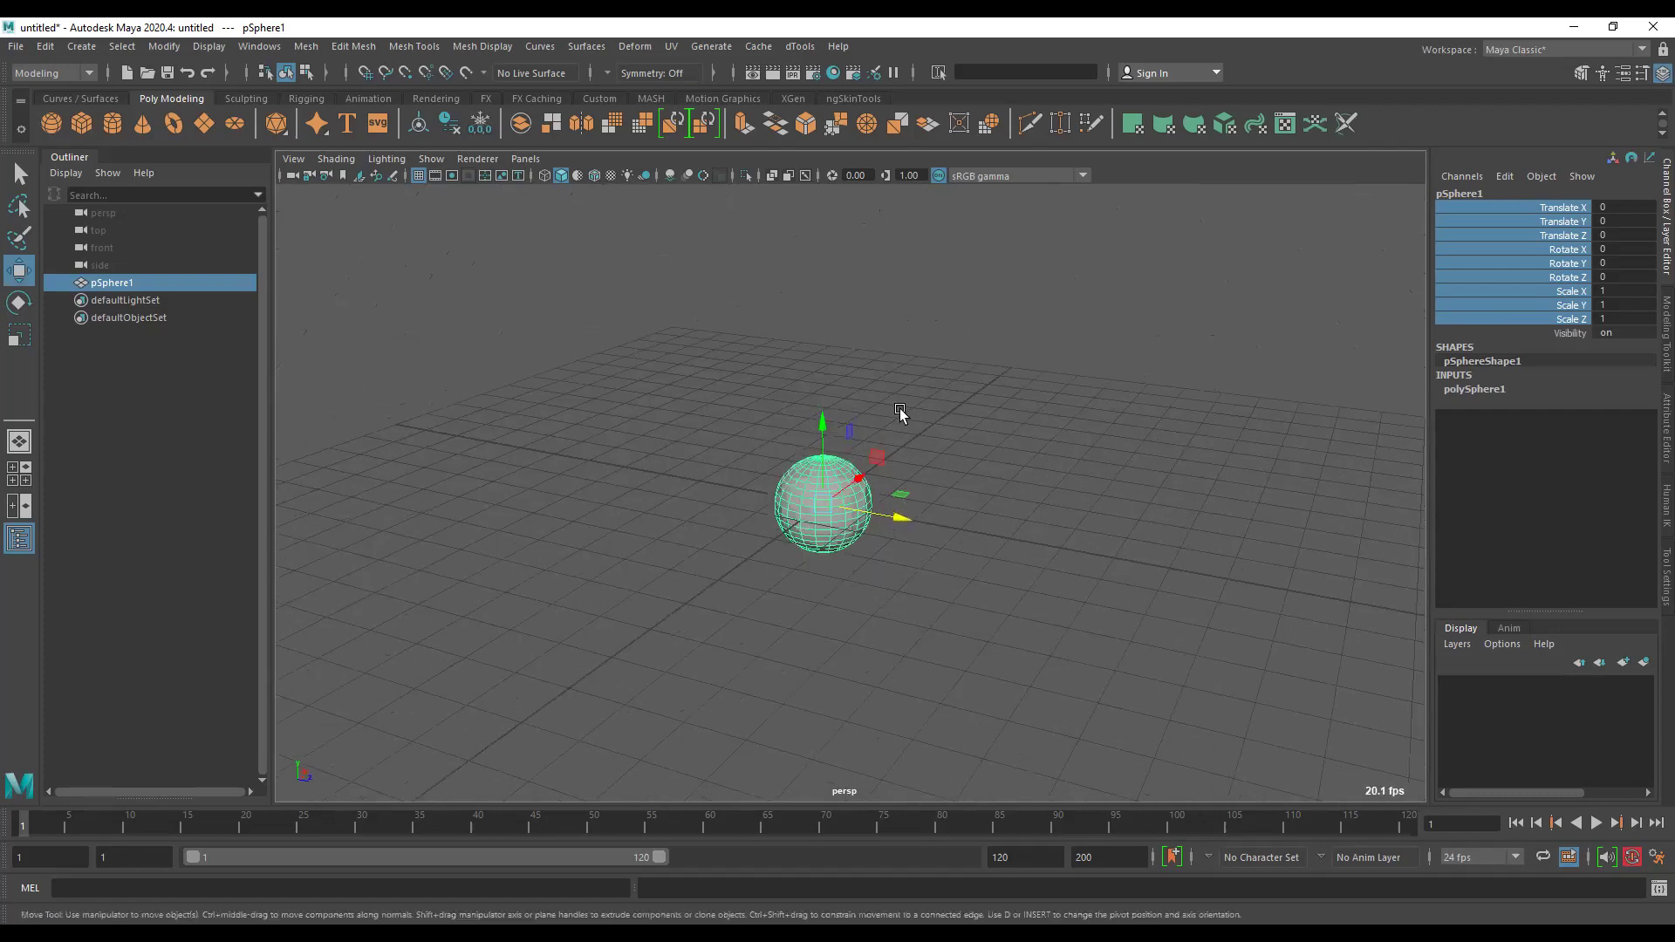
pyautogui.scroll(3, 796, 489)
pyautogui.scroll(2, 771, 419)
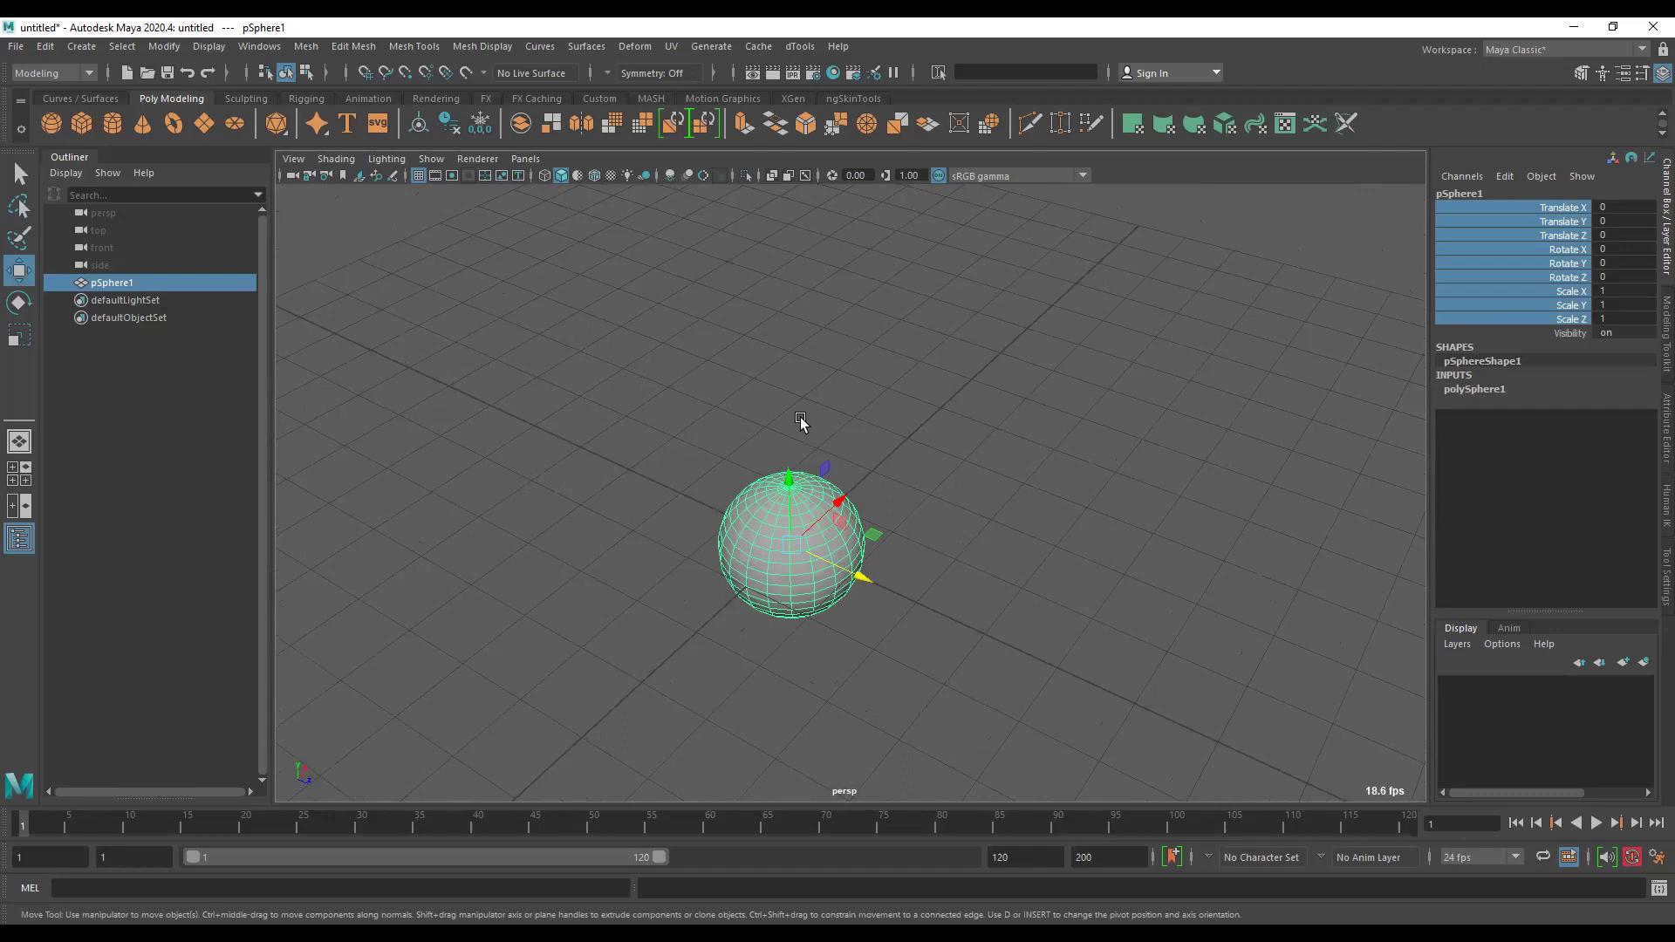
# Move pSphere1 up and across the ground to about (4.496, 2.73, 4.121).
pyautogui.keyDown('alt'); pyautogui.moveTo(799, 409); pyautogui.dragTo(914, 405); pyautogui.keyUp('alt')
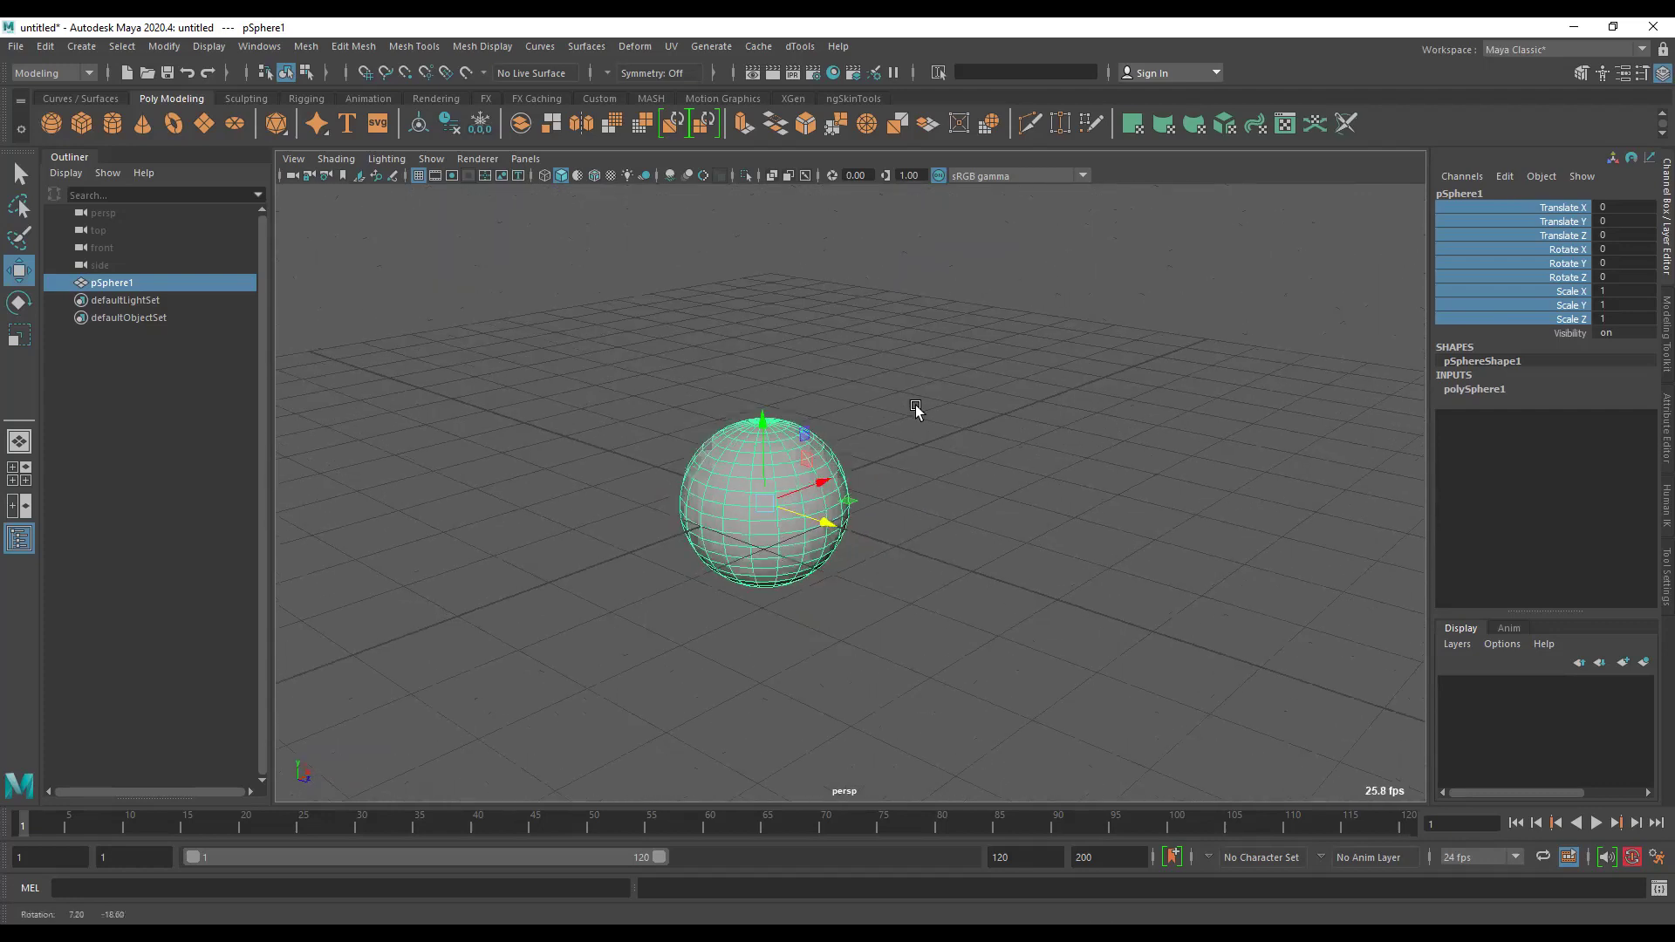
pyautogui.moveTo(928, 340)
pyautogui.keyDown('alt'); pyautogui.mouseDown()
pyautogui.moveTo(890, 422)
pyautogui.moveTo(917, 399)
pyautogui.moveTo(897, 464)
pyautogui.moveTo(877, 445)
pyautogui.moveTo(976, 438)
pyautogui.mouseUp(); pyautogui.keyUp('alt')
pyautogui.moveTo(976, 438)
pyautogui.mouseDown(button='middle')
pyautogui.moveTo(1117, 306)
pyautogui.moveTo(1196, 261)
pyautogui.mouseUp(button='middle')
pyautogui.moveTo(1196, 262)
pyautogui.keyDown('alt'); pyautogui.mouseDown()
pyautogui.moveTo(931, 373)
pyautogui.moveTo(767, 625)
pyautogui.moveTo(946, 696)
pyautogui.mouseUp(); pyautogui.keyUp('alt')
pyautogui.keyDown('alt'); pyautogui.moveTo(785, 527); pyautogui.dragTo(895, 541); pyautogui.keyUp('alt')
# Scale pSphere1 uniformly to 1.928 and rotate it -55.379° around Y.
pyautogui.press('e')
pyautogui.press('r')
pyautogui.moveTo(991, 598)
pyautogui.mouseDown()
pyautogui.moveTo(1059, 630)
pyautogui.moveTo(995, 637)
pyautogui.moveTo(1107, 499)
pyautogui.moveTo(1176, 468)
pyautogui.moveTo(1224, 480)
pyautogui.moveTo(1137, 440)
pyautogui.mouseUp()
pyautogui.press('e')
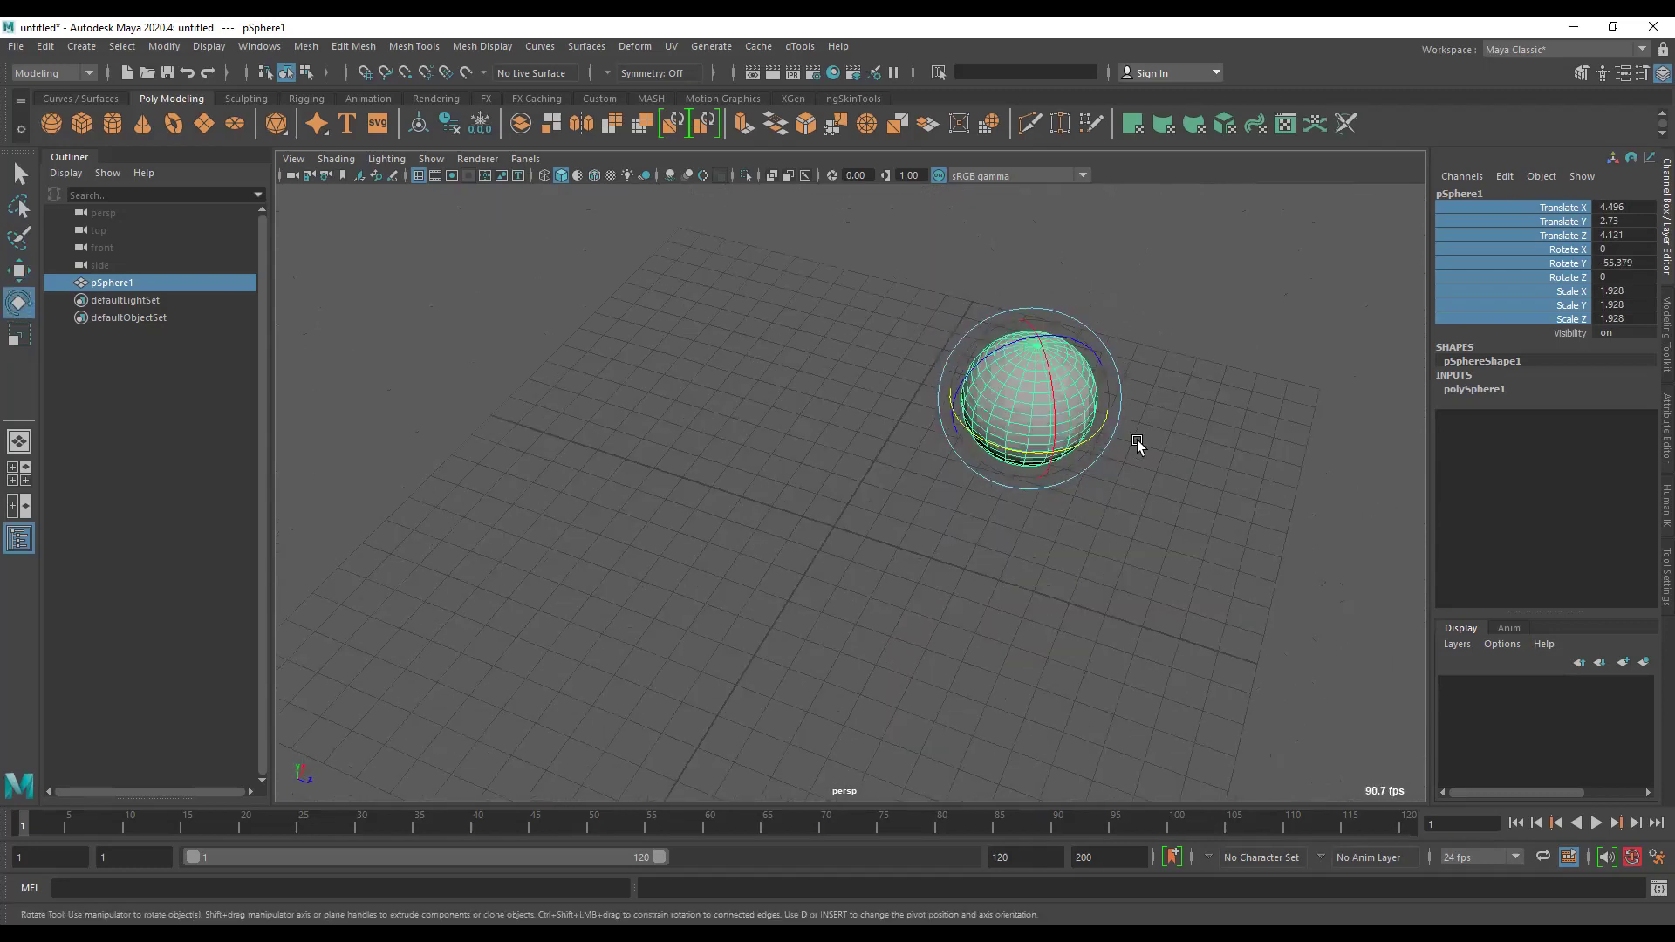
pyautogui.press('w')
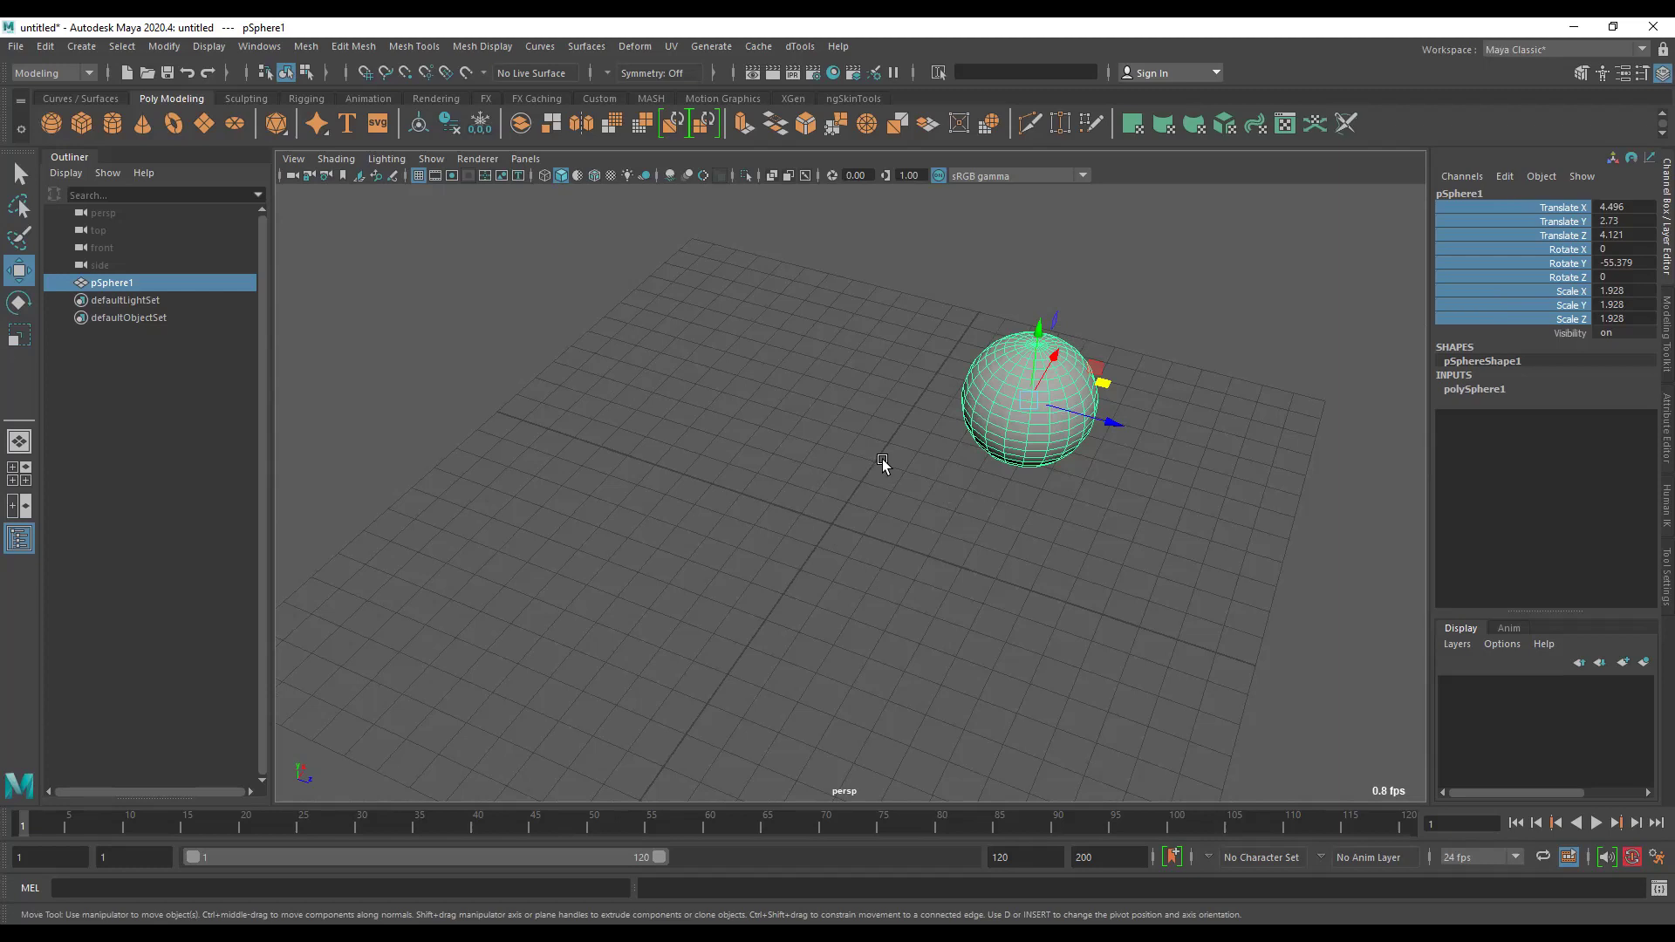
# In the Channel Box, zero pSphere1's translate and rotate and set scale to 1.
pyautogui.moveTo(1638, 207); pyautogui.dragTo(1633, 277)
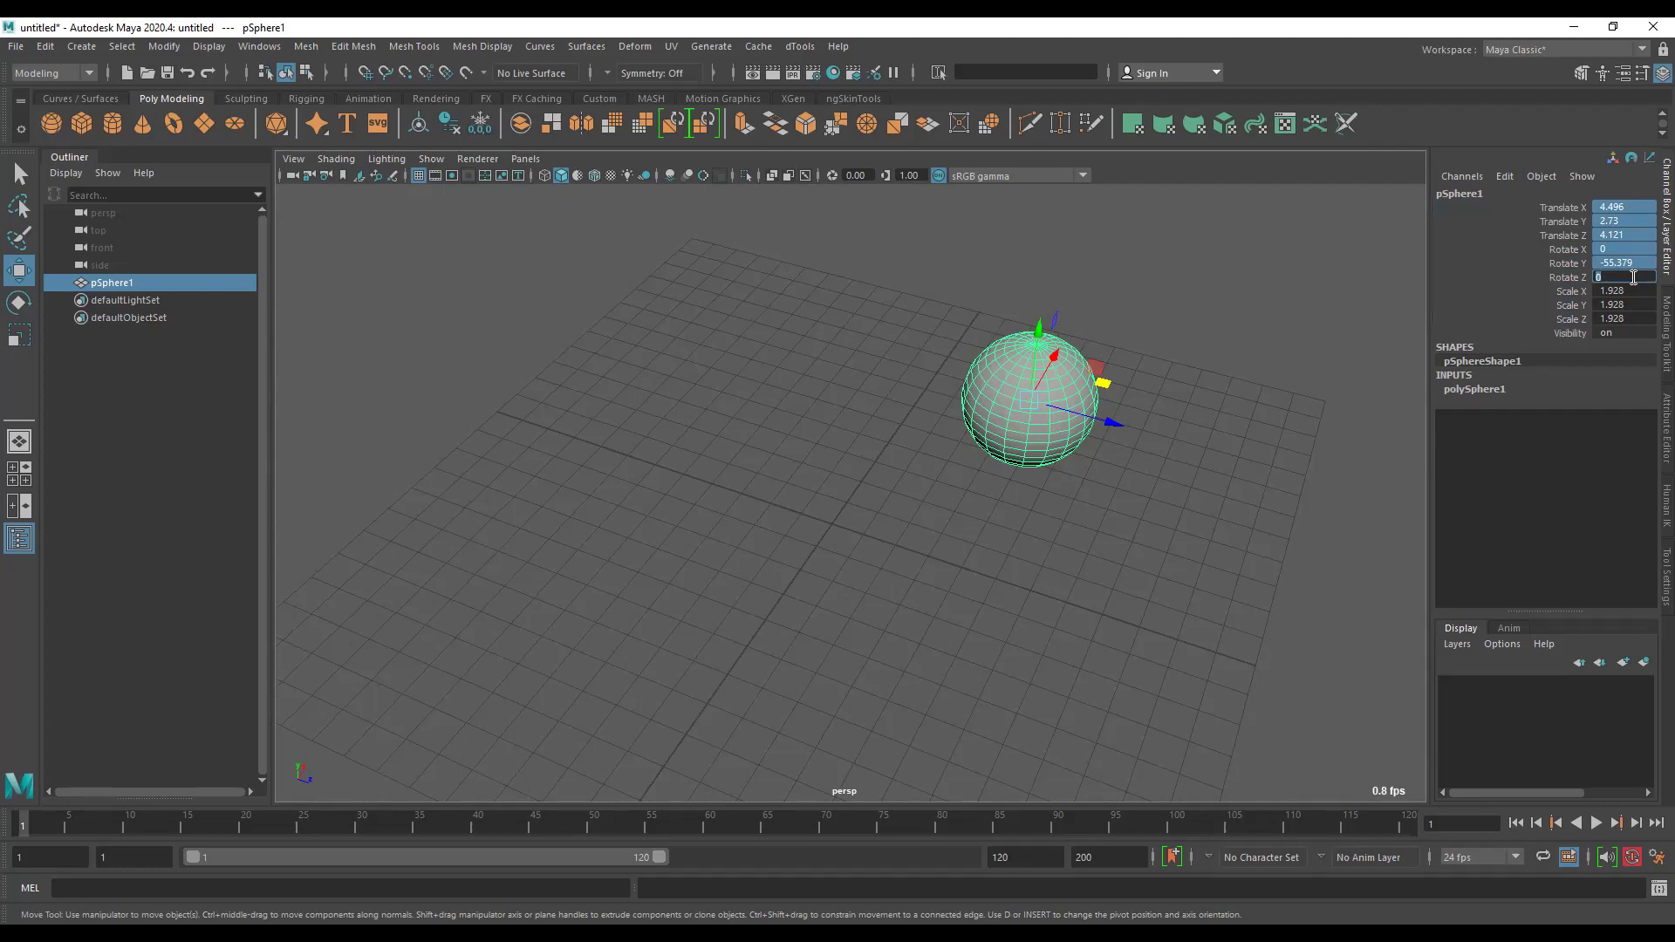
pyautogui.write('0')
pyautogui.press('Return')
pyautogui.press('Tab')
pyautogui.write('1')
pyautogui.press('Tab')
pyautogui.write('1')
pyautogui.press('Tab')
pyautogui.write('1')
pyautogui.press('Tab')
# Show pSphere1 in the Attribute Editor and expand Transform Offset Parent Matrix.
pyautogui.moveTo(1051, 583)
pyautogui.keyDown('alt'); pyautogui.mouseDown()
pyautogui.moveTo(1032, 628)
pyautogui.moveTo(989, 476)
pyautogui.moveTo(1108, 579)
pyautogui.moveTo(1021, 610)
pyautogui.moveTo(773, 391)
pyautogui.moveTo(803, 410)
pyautogui.mouseUp(); pyautogui.keyUp('alt')
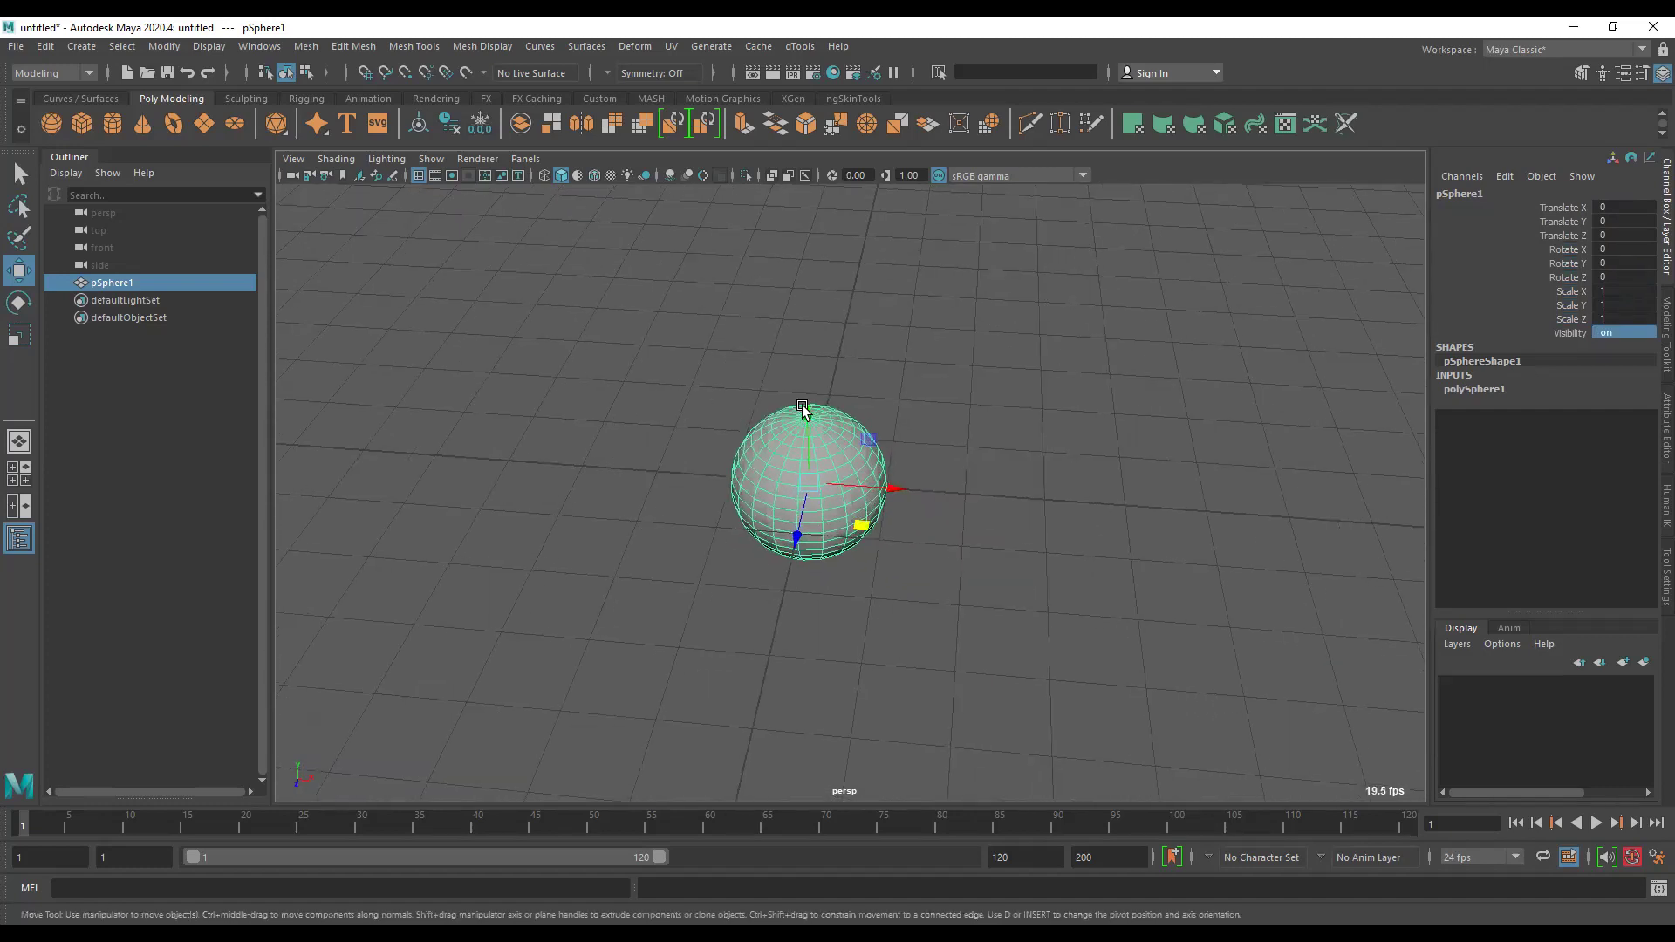
pyautogui.moveTo(811, 385)
pyautogui.keyDown('alt'); pyautogui.mouseDown()
pyautogui.moveTo(999, 433)
pyautogui.moveTo(965, 418)
pyautogui.moveTo(1198, 433)
pyautogui.mouseUp(); pyautogui.keyUp('alt')
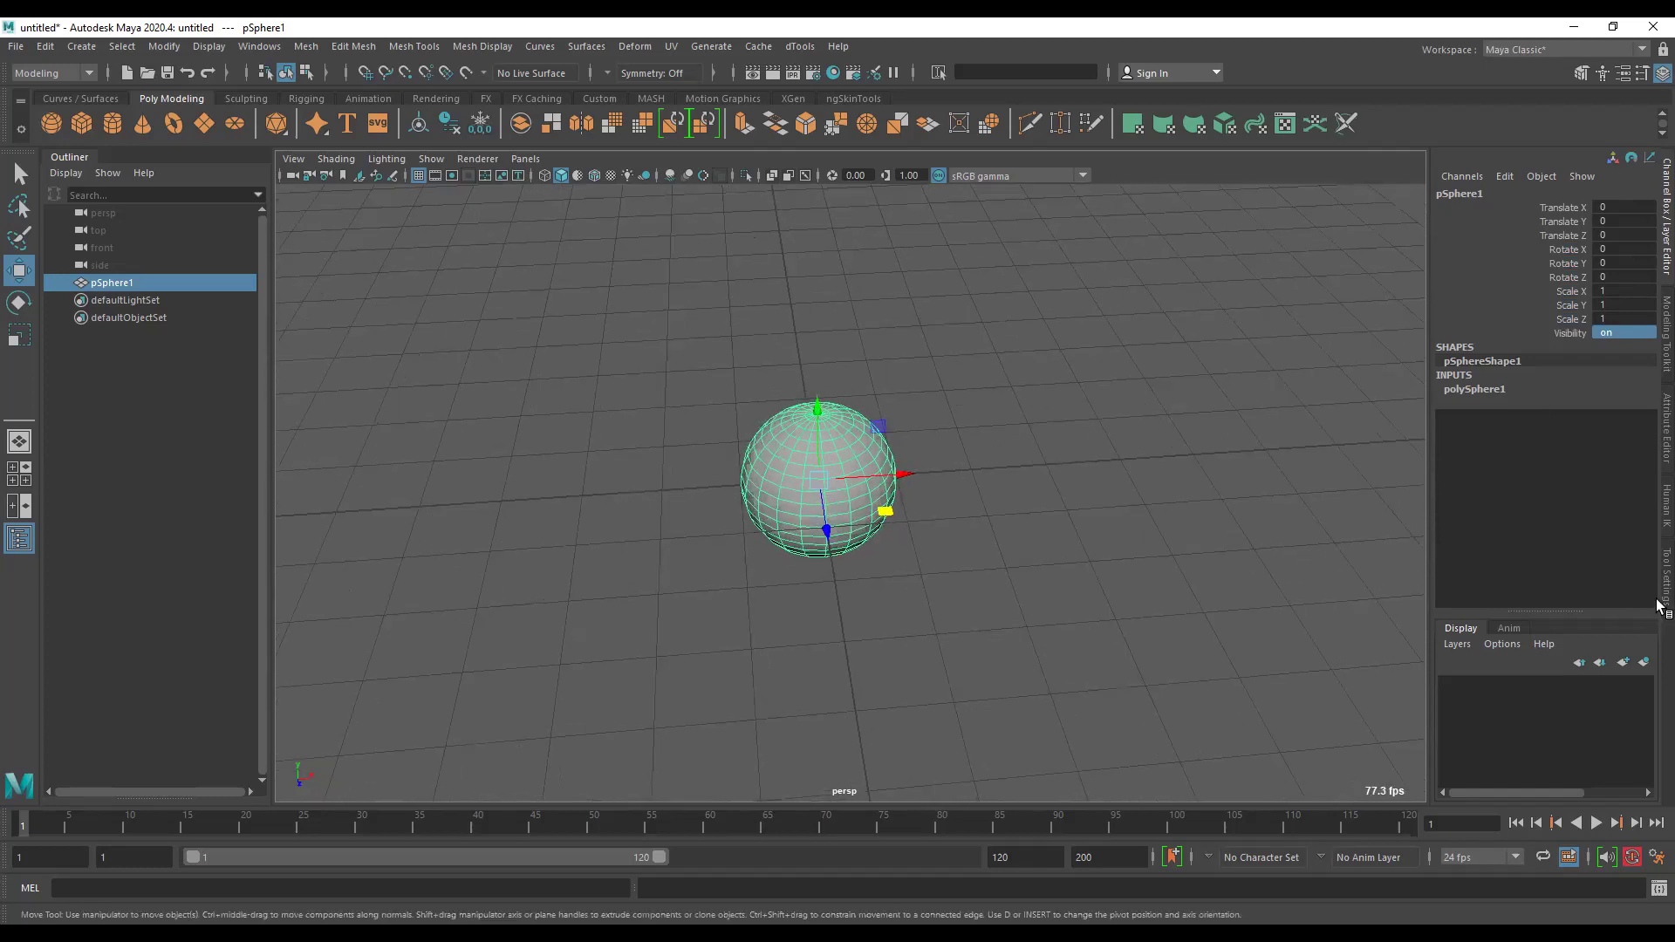
pyautogui.click(1663, 432)
pyautogui.click(1658, 347)
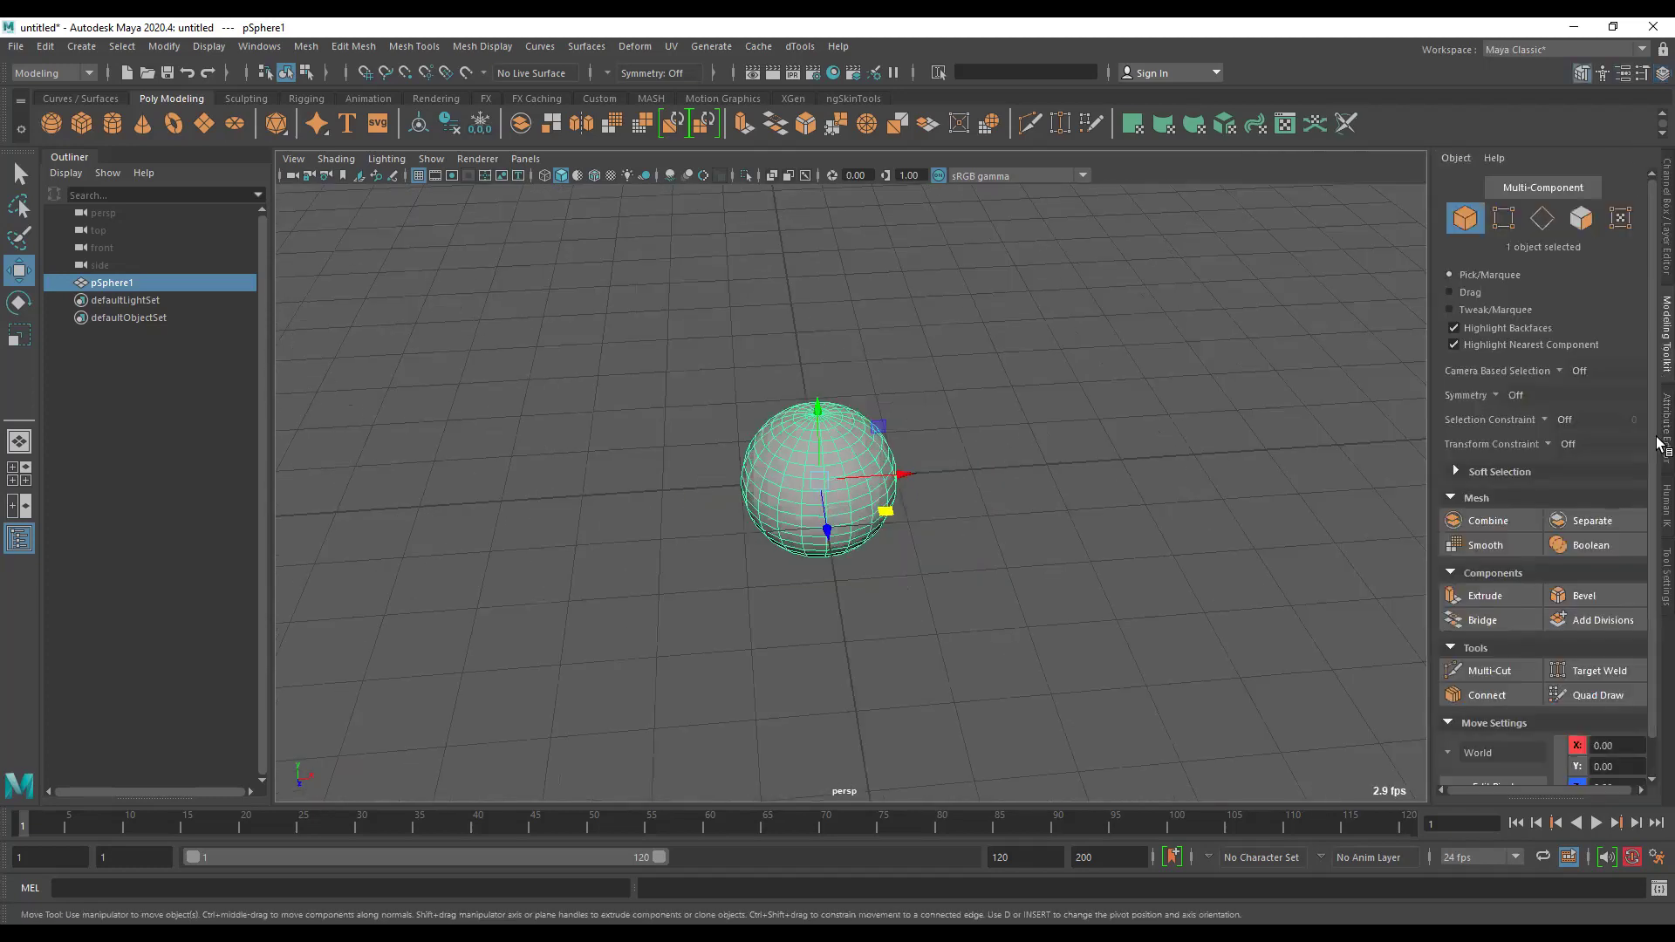
pyautogui.click(1665, 432)
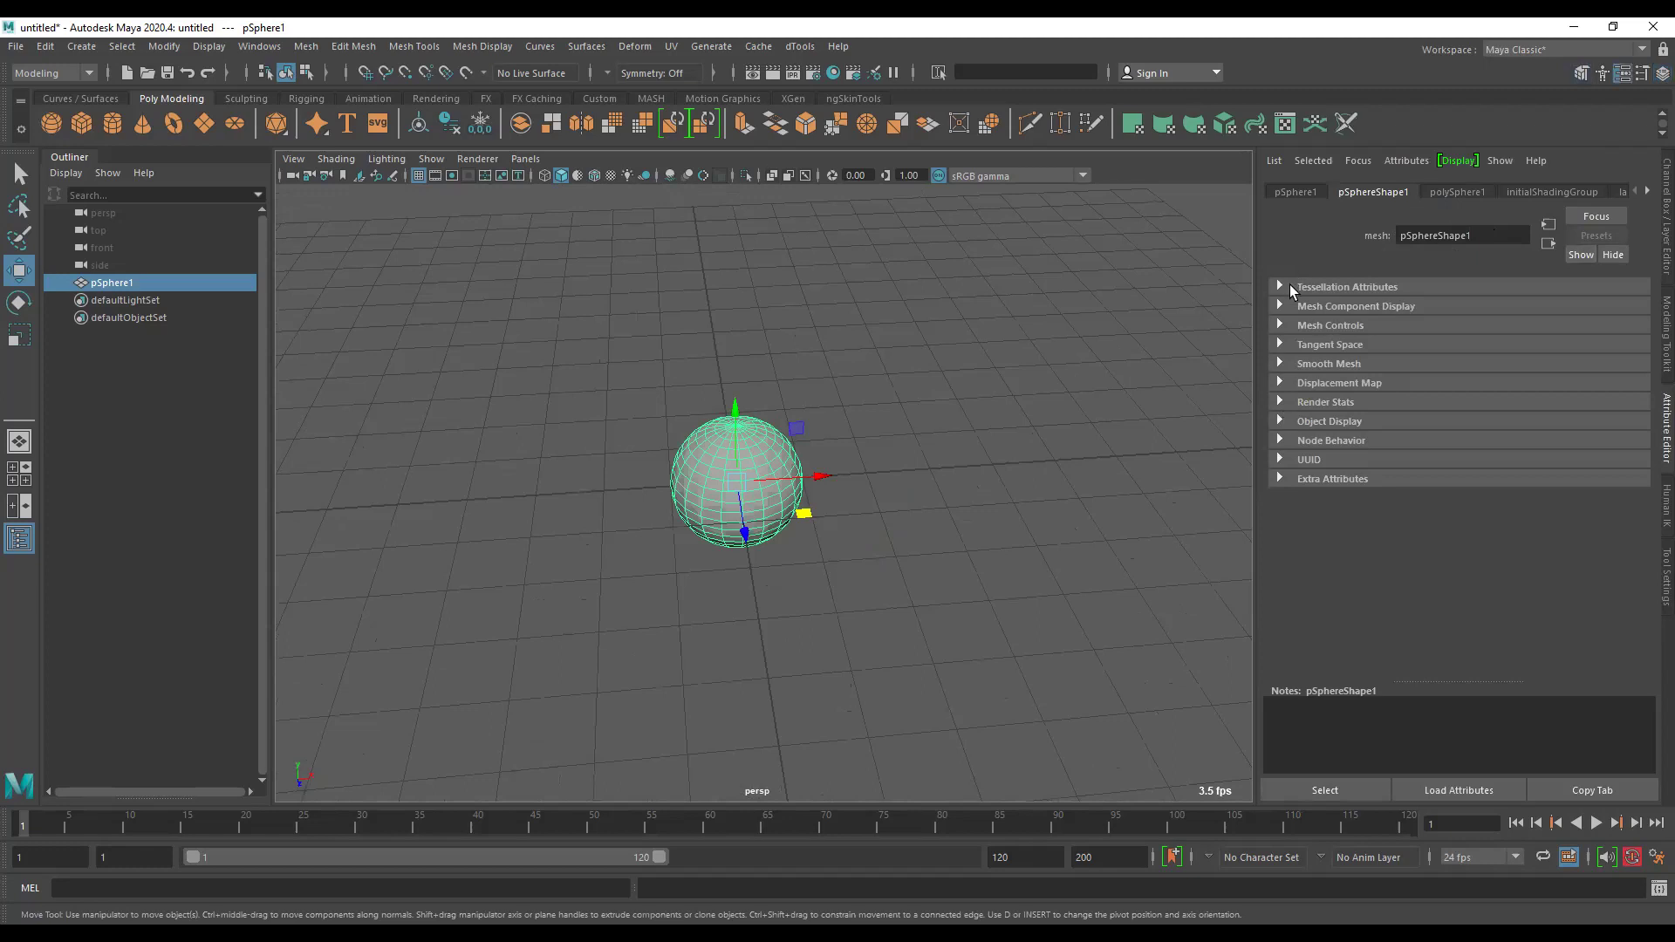
pyautogui.click(1293, 191)
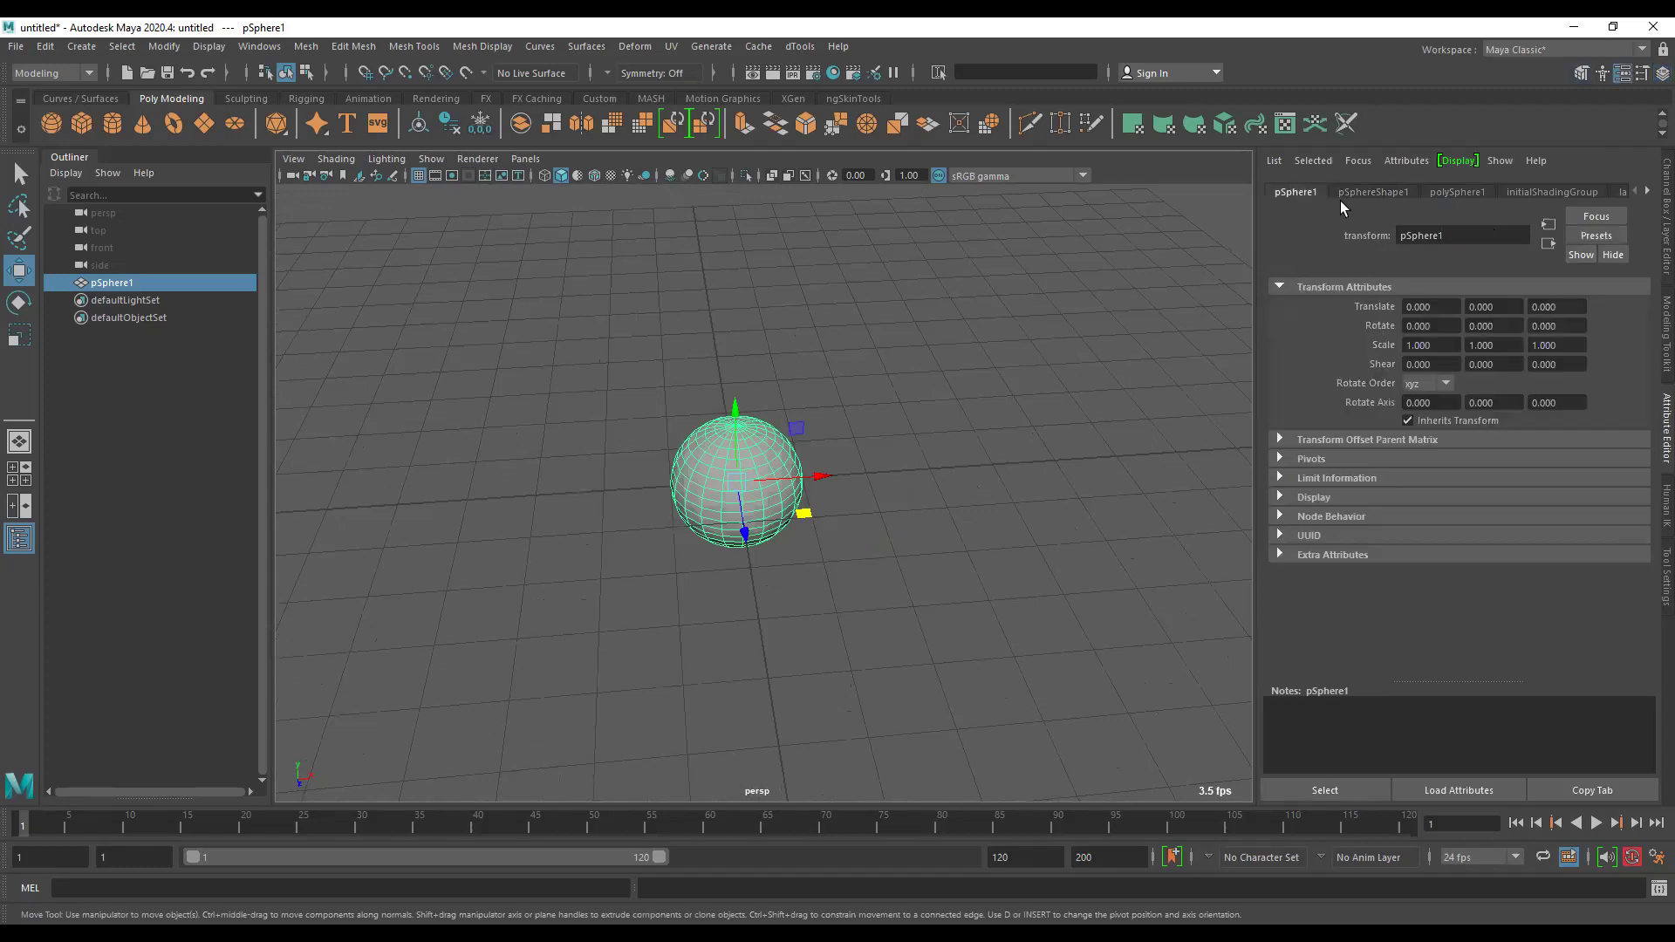
pyautogui.click(1288, 439)
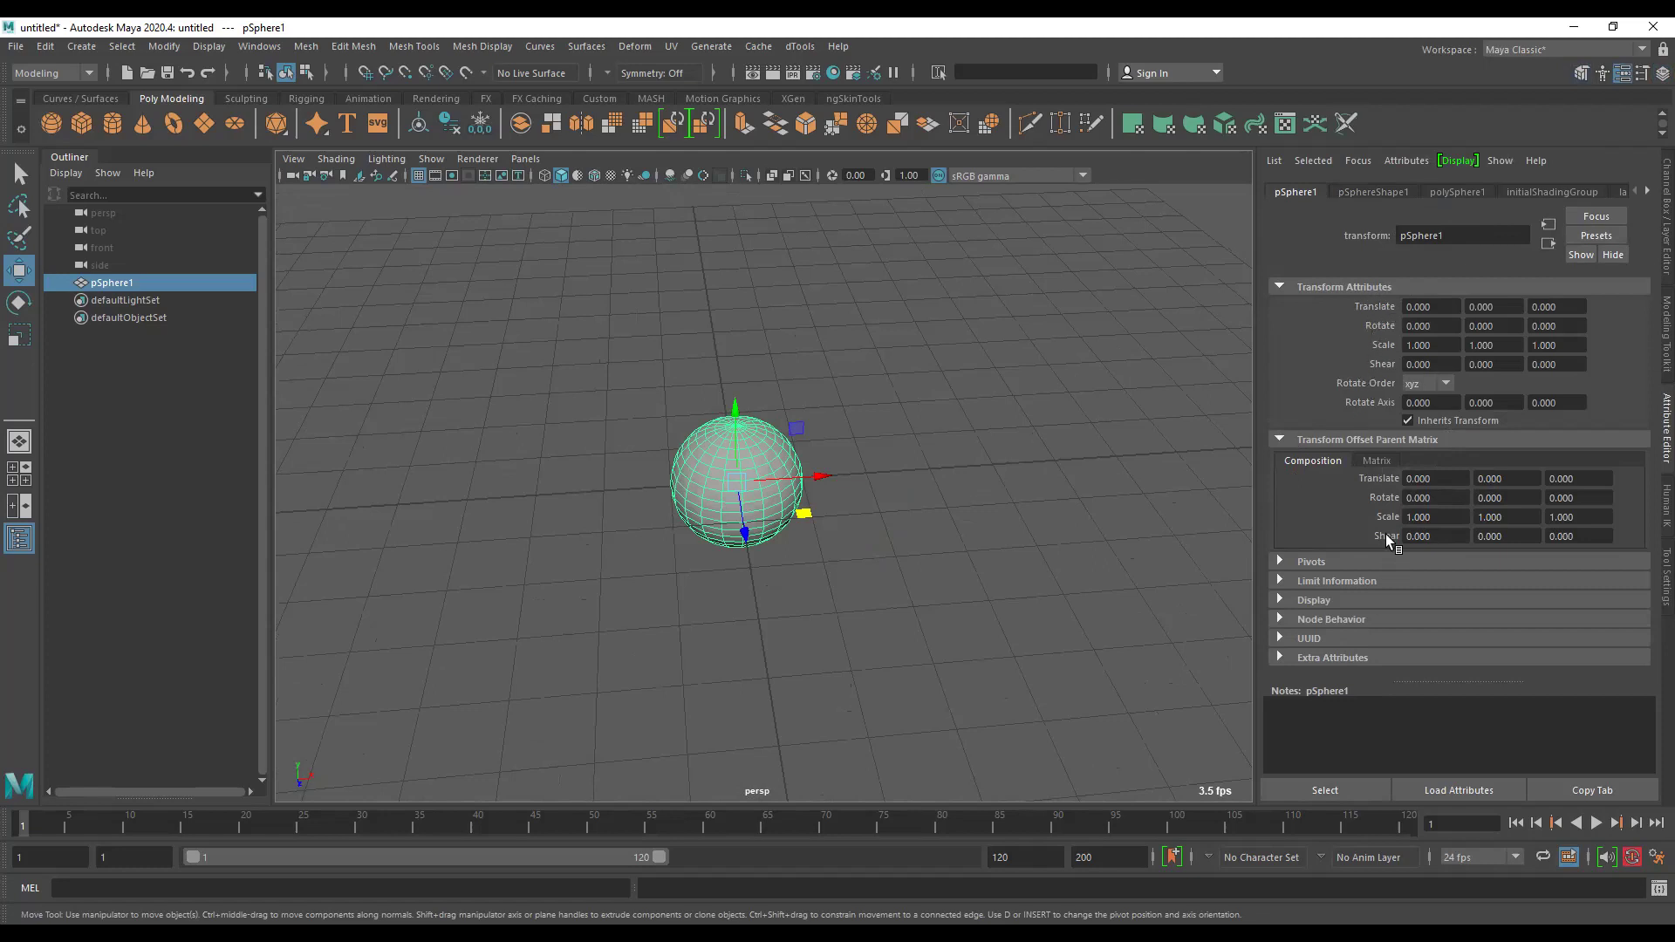
# Set pSphere1's offset parent Translate to 2, 2, 2.
pyautogui.click(1419, 479)
pyautogui.write('2')
pyautogui.press('Tab')
pyautogui.write('2')
pyautogui.press('Tab')
pyautogui.write('2')
pyautogui.press('Tab')
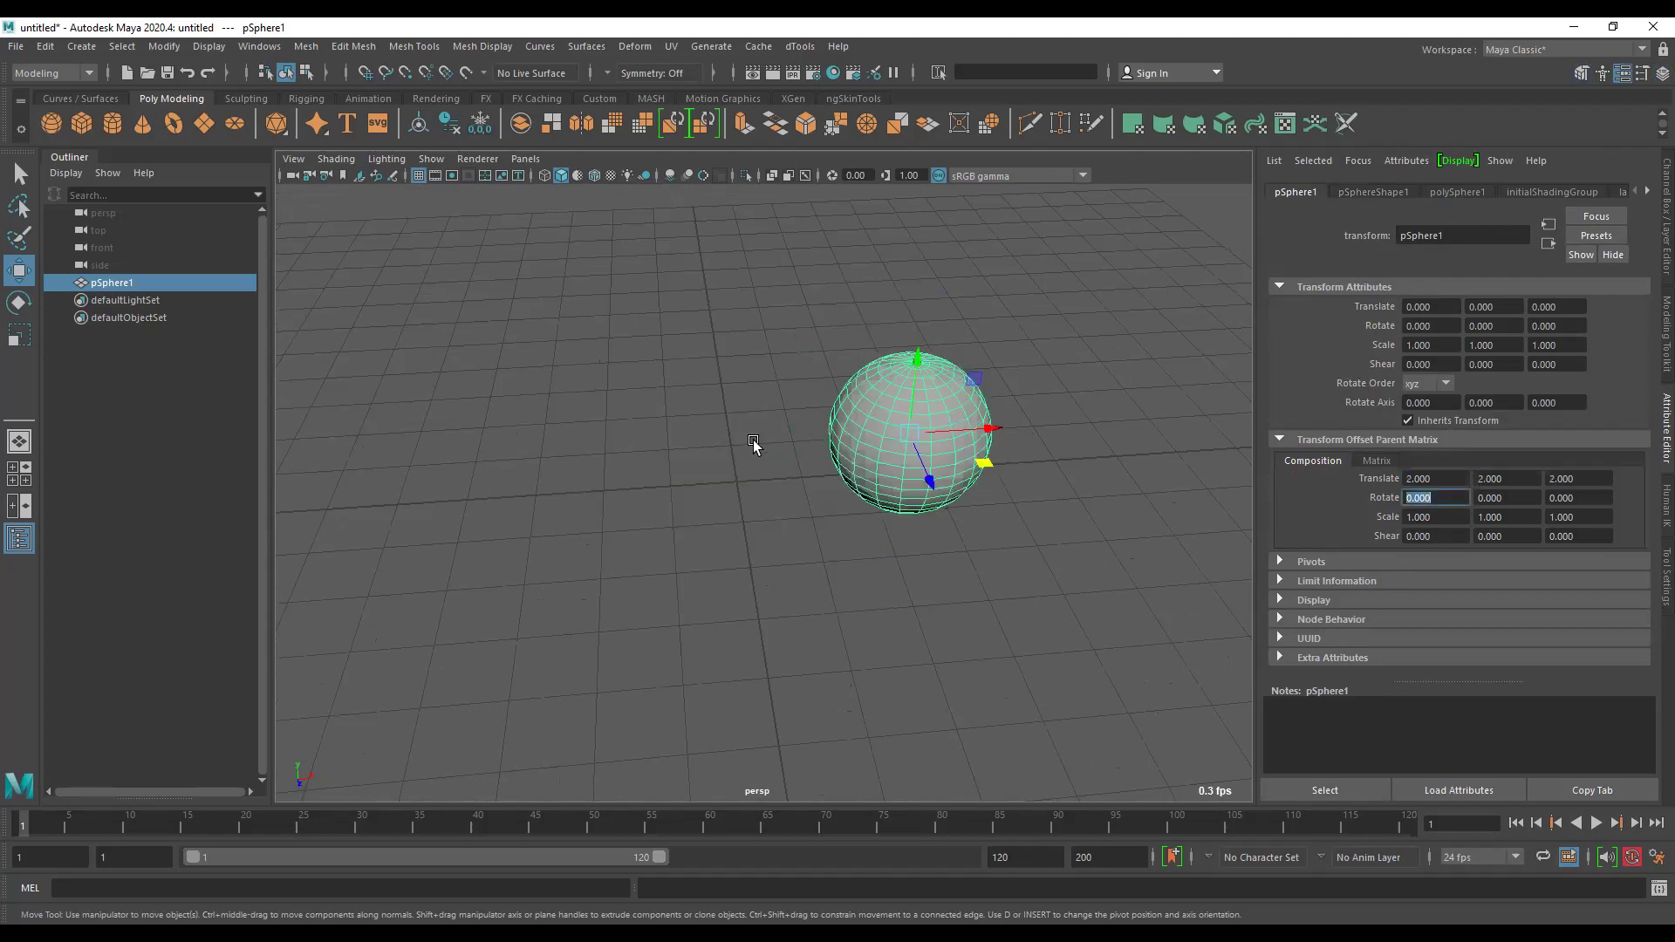
pyautogui.keyDown('alt'); pyautogui.moveTo(752, 440); pyautogui.dragTo(943, 468); pyautogui.keyUp('alt')
# Set pSphere1's offset parent Rotate to 30, 30, 30 and view the rotated sphere.
pyautogui.click(1433, 493)
pyautogui.write('30')
pyautogui.press('Tab')
pyautogui.write('30')
pyautogui.press('Tab')
pyautogui.write('30')
pyautogui.press('Tab')
pyautogui.moveTo(1005, 458)
pyautogui.keyDown('alt'); pyautogui.mouseDown()
pyautogui.moveTo(1024, 419)
pyautogui.moveTo(982, 481)
pyautogui.moveTo(1001, 489)
pyautogui.mouseUp(); pyautogui.keyUp('alt')
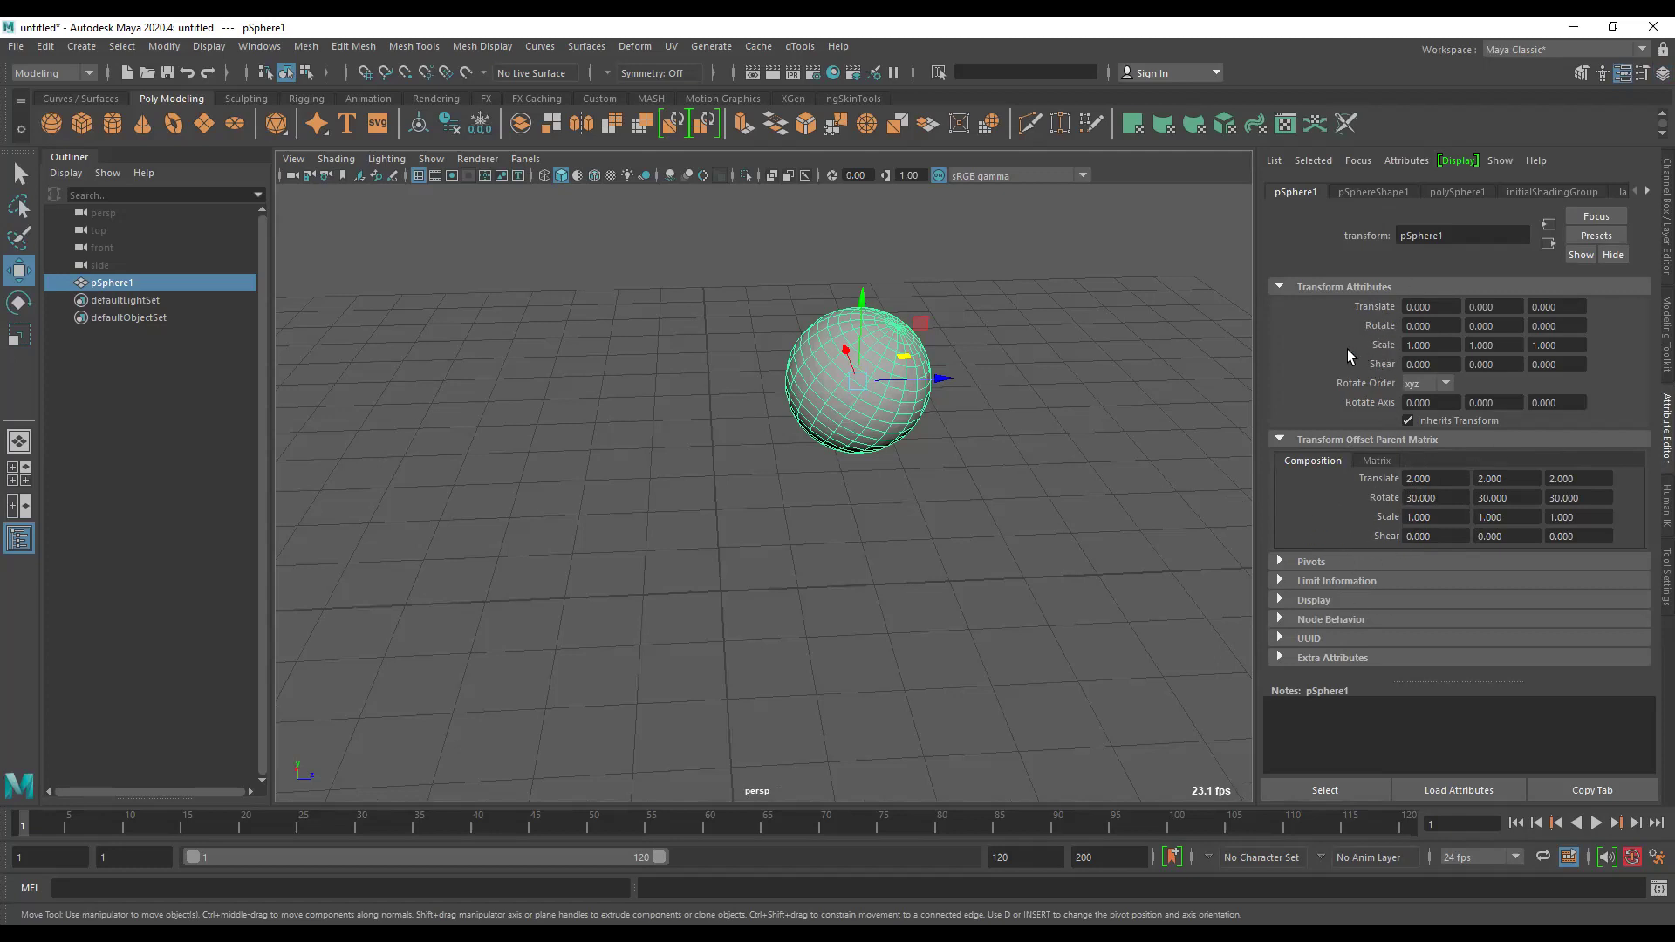
pyautogui.moveTo(1084, 382)
pyautogui.keyDown('alt'); pyautogui.mouseDown()
pyautogui.moveTo(1010, 359)
pyautogui.moveTo(1060, 388)
pyautogui.mouseUp(); pyautogui.keyUp('alt')
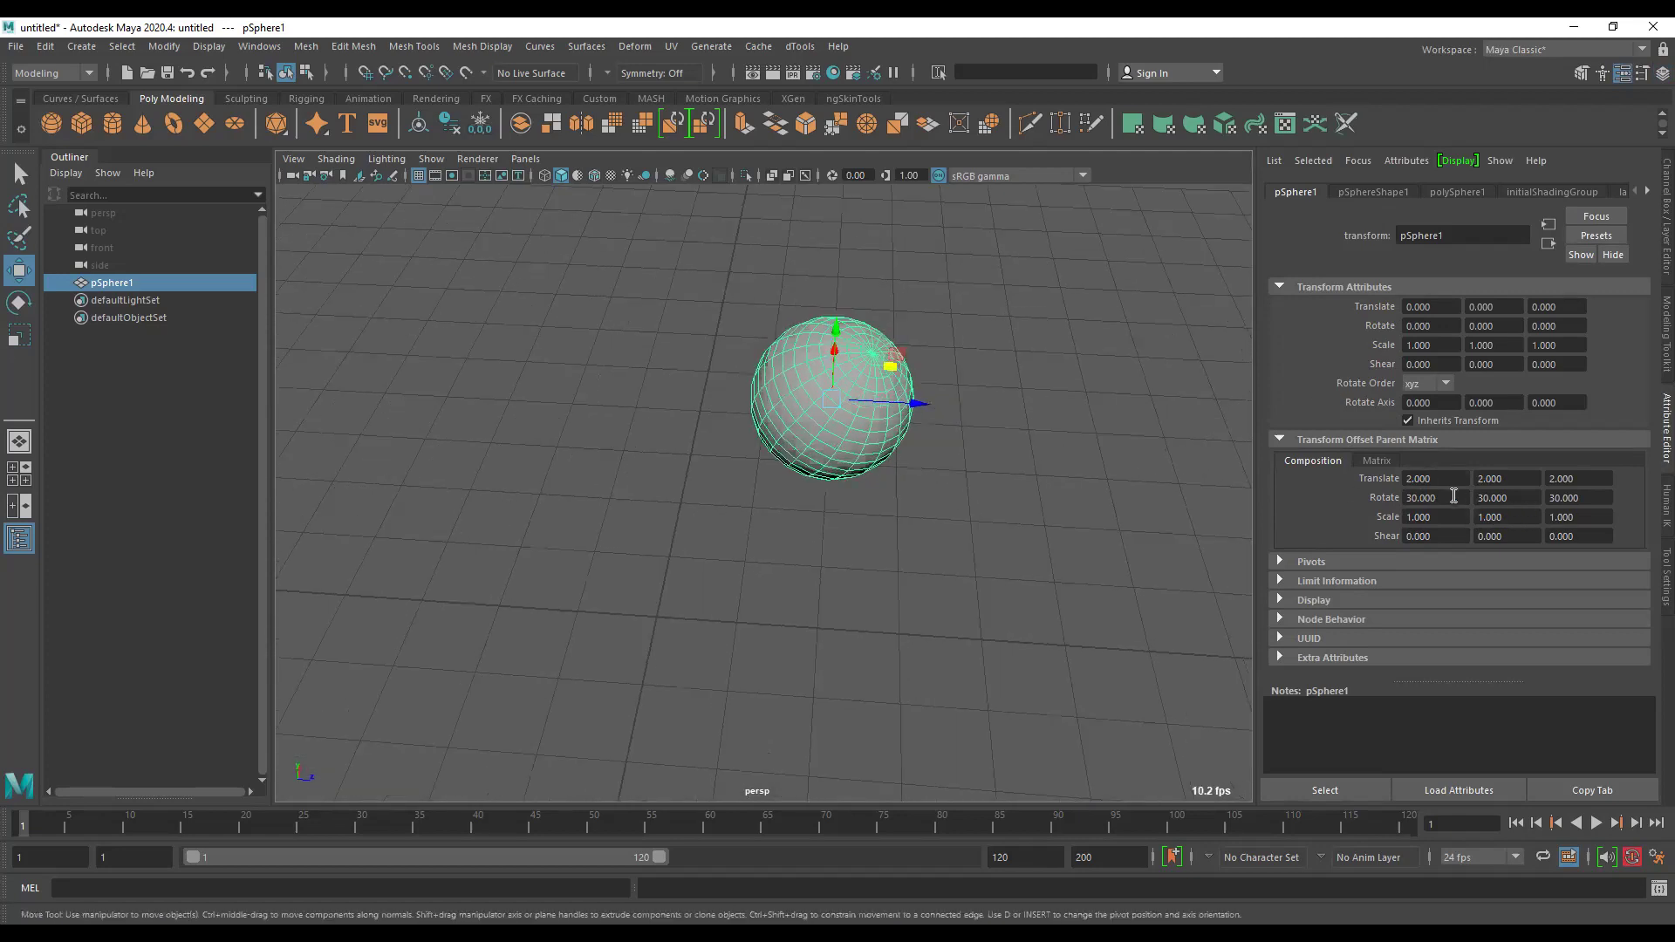
pyautogui.click(1422, 307)
pyautogui.write('2')
pyautogui.press('Tab')
pyautogui.write('2')
pyautogui.press('Tab')
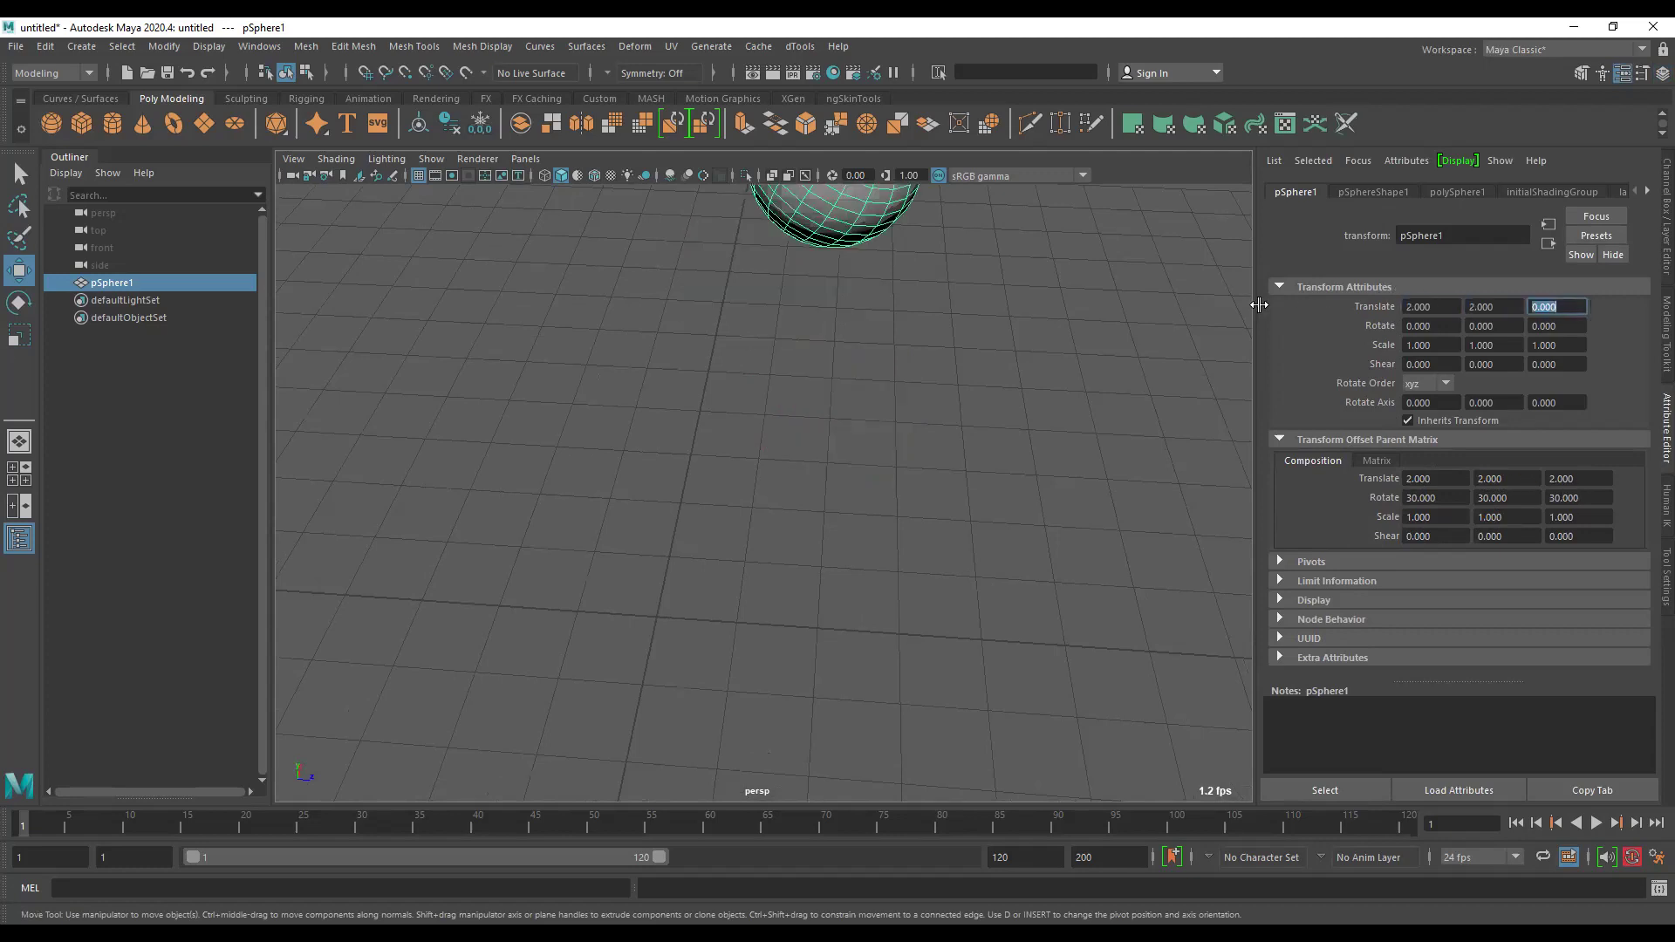
pyautogui.write('2')
pyautogui.press('Return')
pyautogui.moveTo(1229, 286)
pyautogui.keyDown('alt'); pyautogui.mouseDown()
pyautogui.moveTo(945, 396)
pyautogui.moveTo(1114, 437)
pyautogui.moveTo(960, 408)
pyautogui.moveTo(872, 437)
pyautogui.mouseUp(); pyautogui.keyUp('alt')
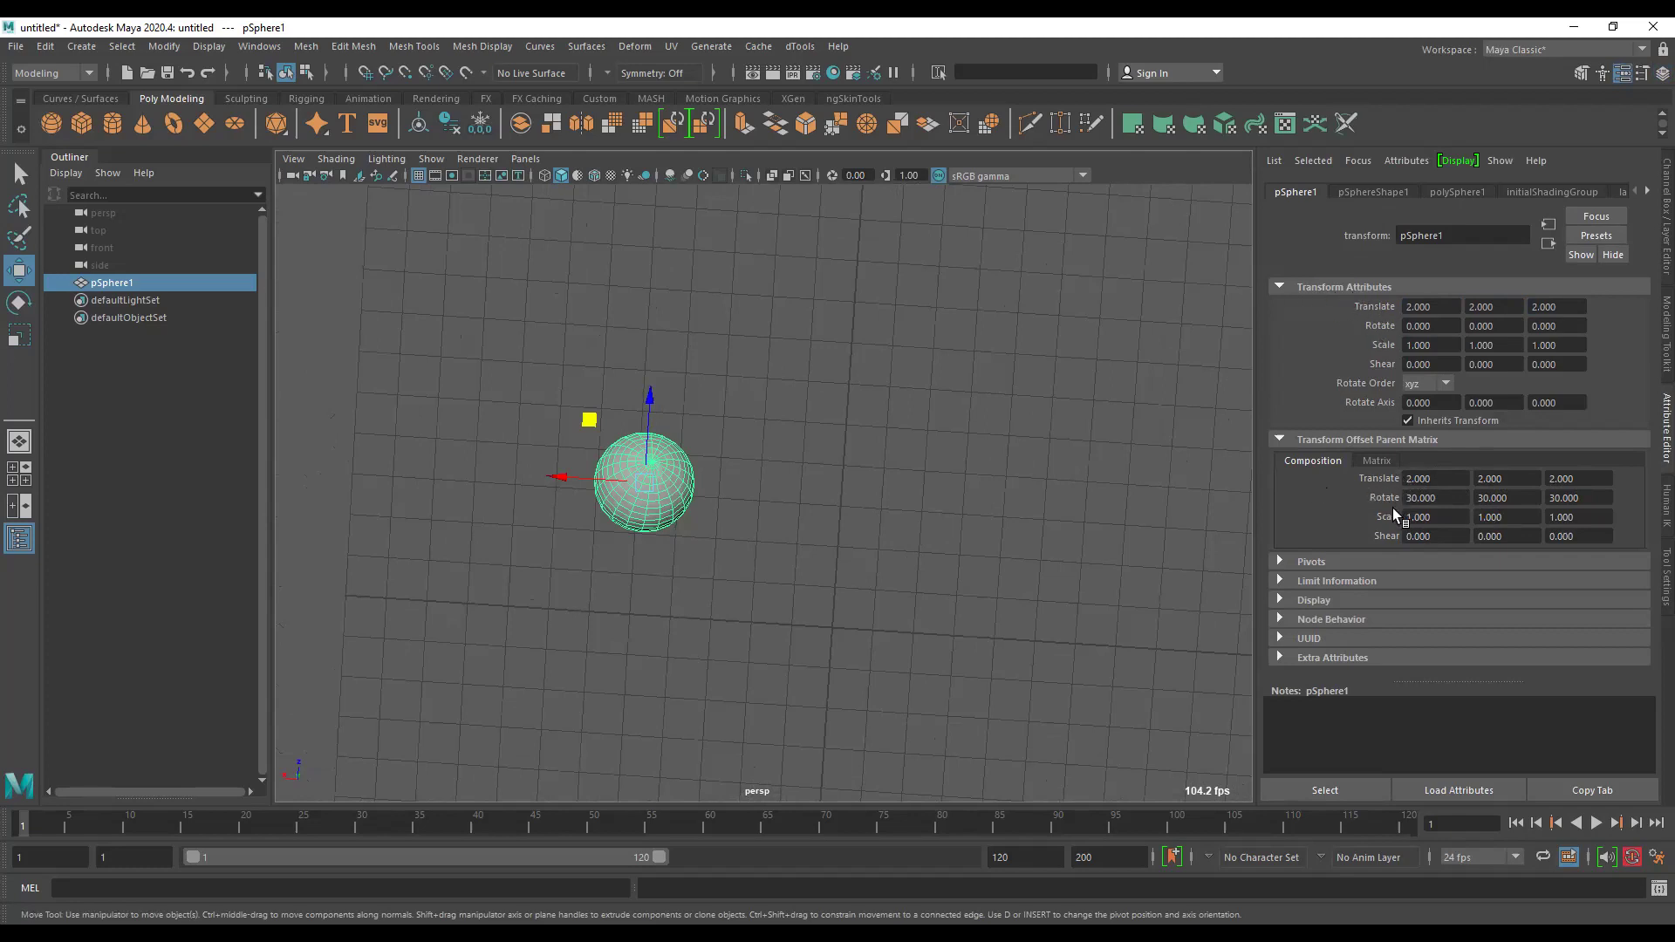
pyautogui.moveTo(1448, 307); pyautogui.dragTo(1368, 300)
pyautogui.write('0')
pyautogui.press('Tab')
pyautogui.write('0')
pyautogui.press('Tab')
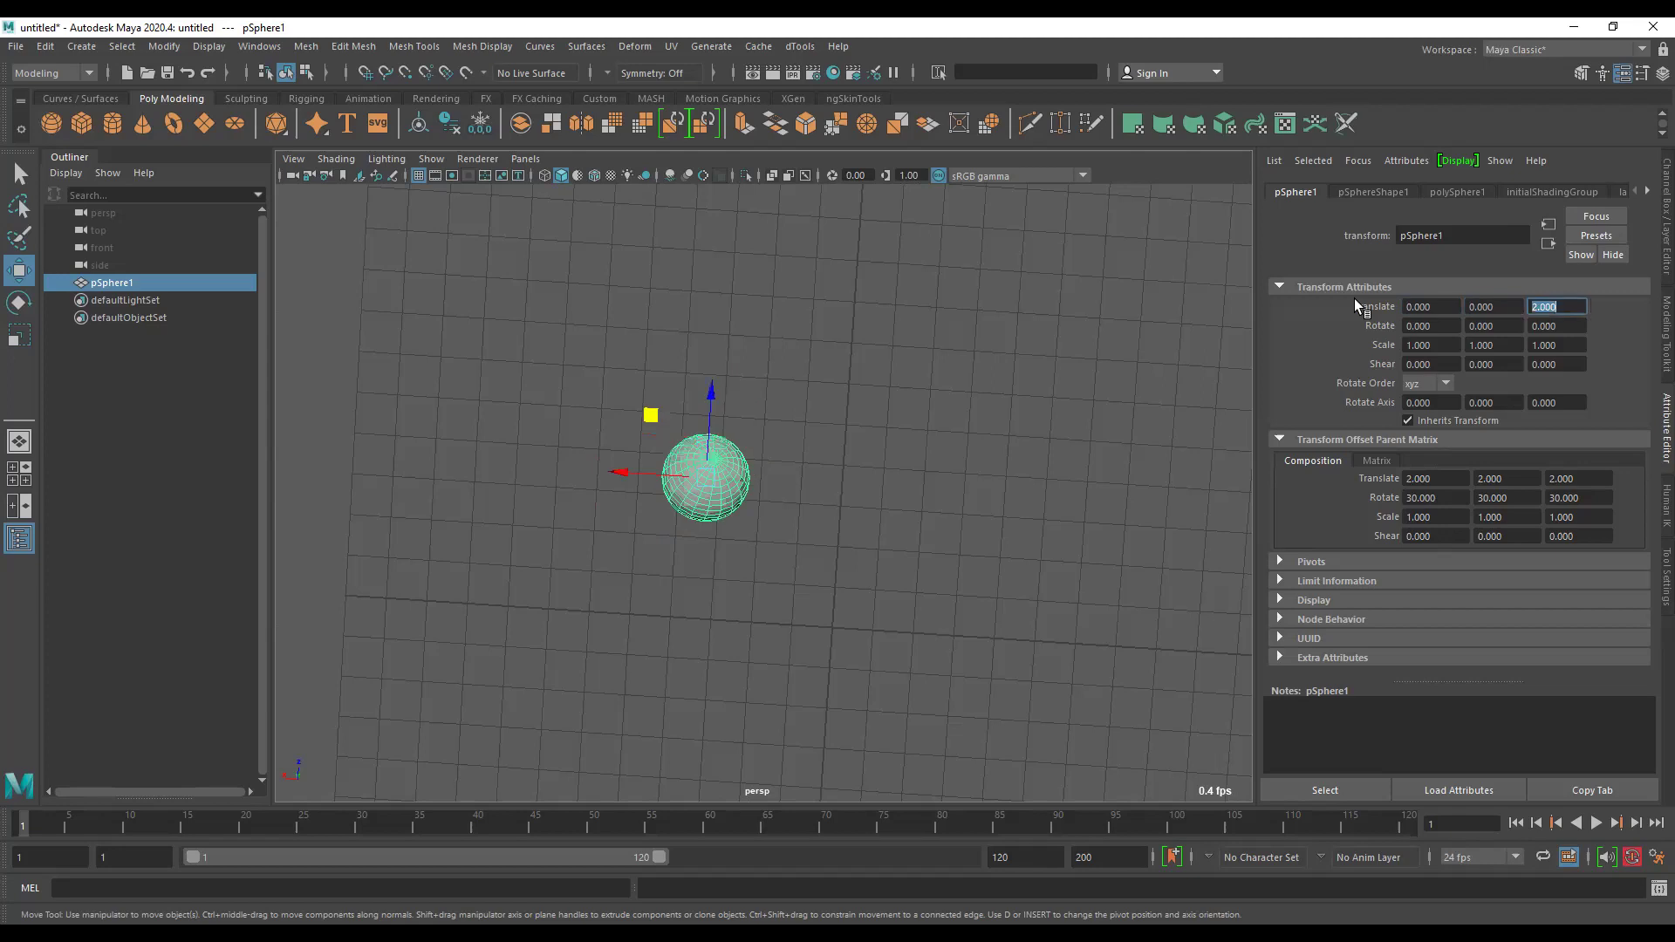
pyautogui.write('0')
pyautogui.press('Tab')
pyautogui.keyDown('alt'); pyautogui.moveTo(950, 475); pyautogui.dragTo(889, 469); pyautogui.keyUp('alt')
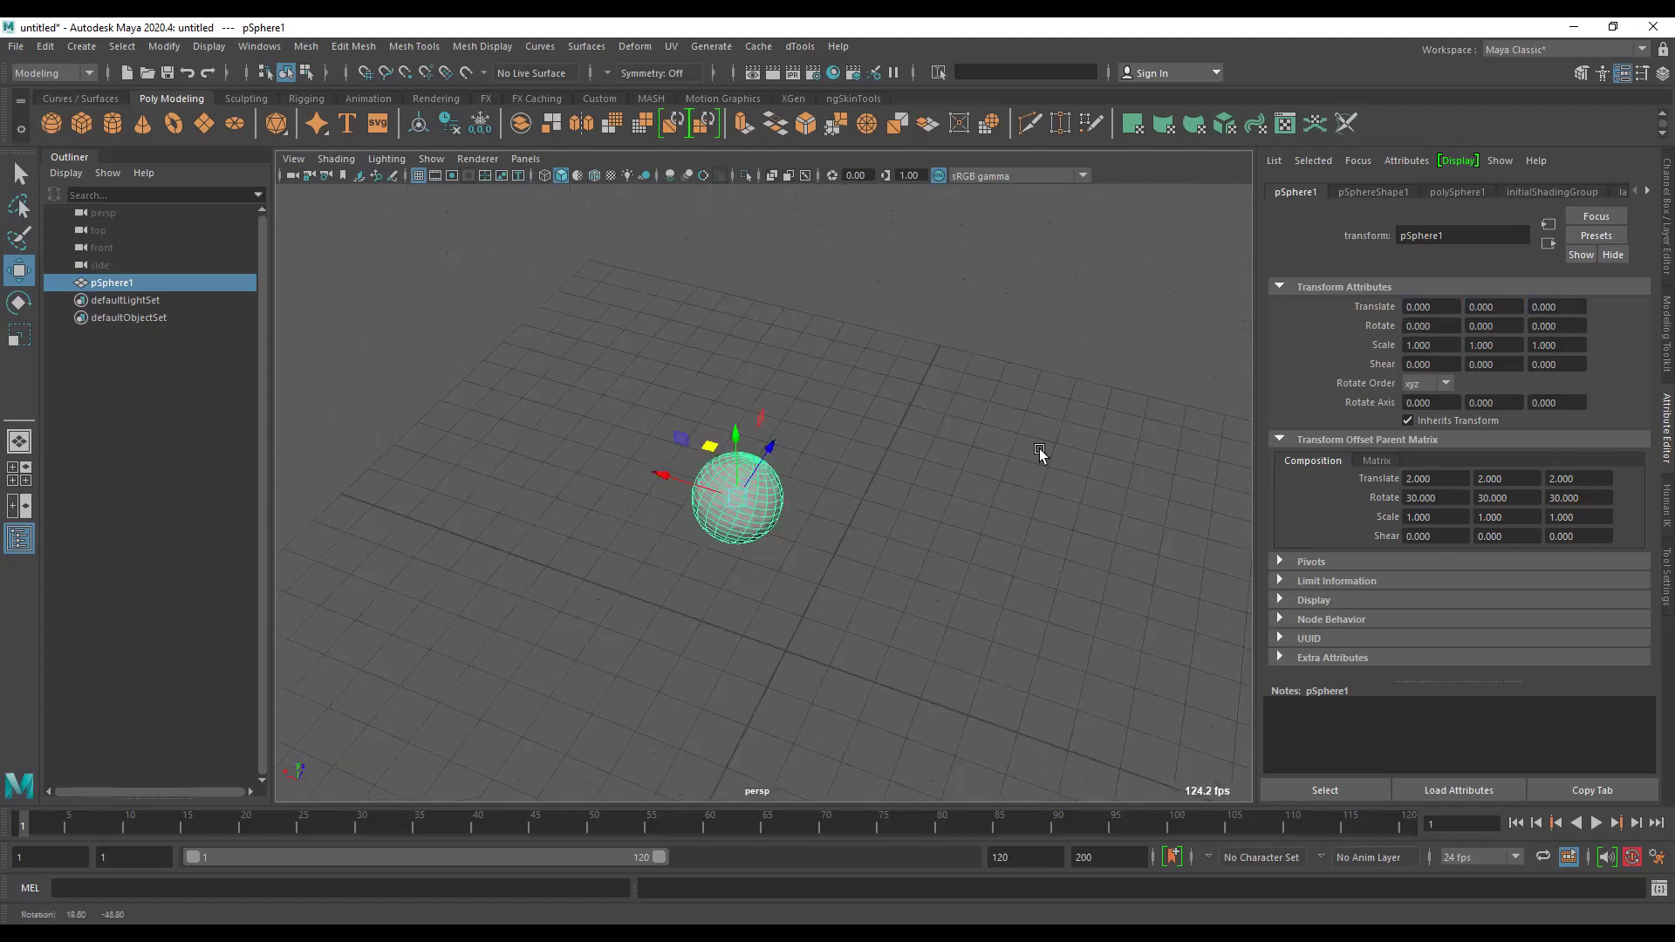
pyautogui.click(1438, 535)
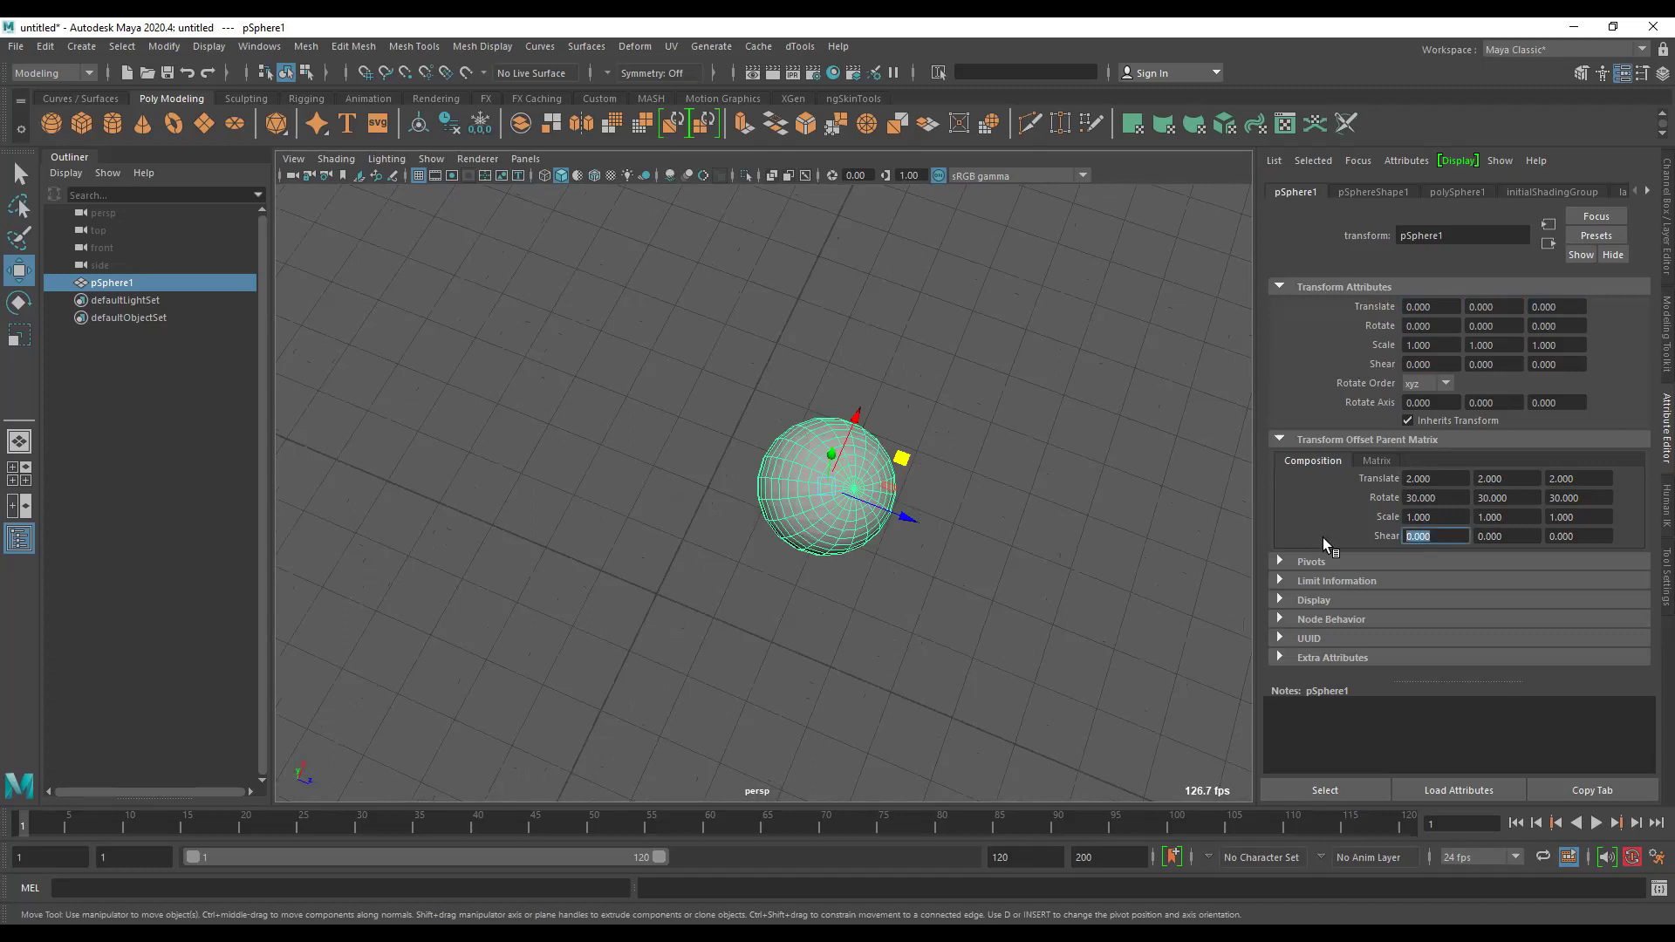
pyautogui.write('2')
pyautogui.press('Tab')
pyautogui.write('2')
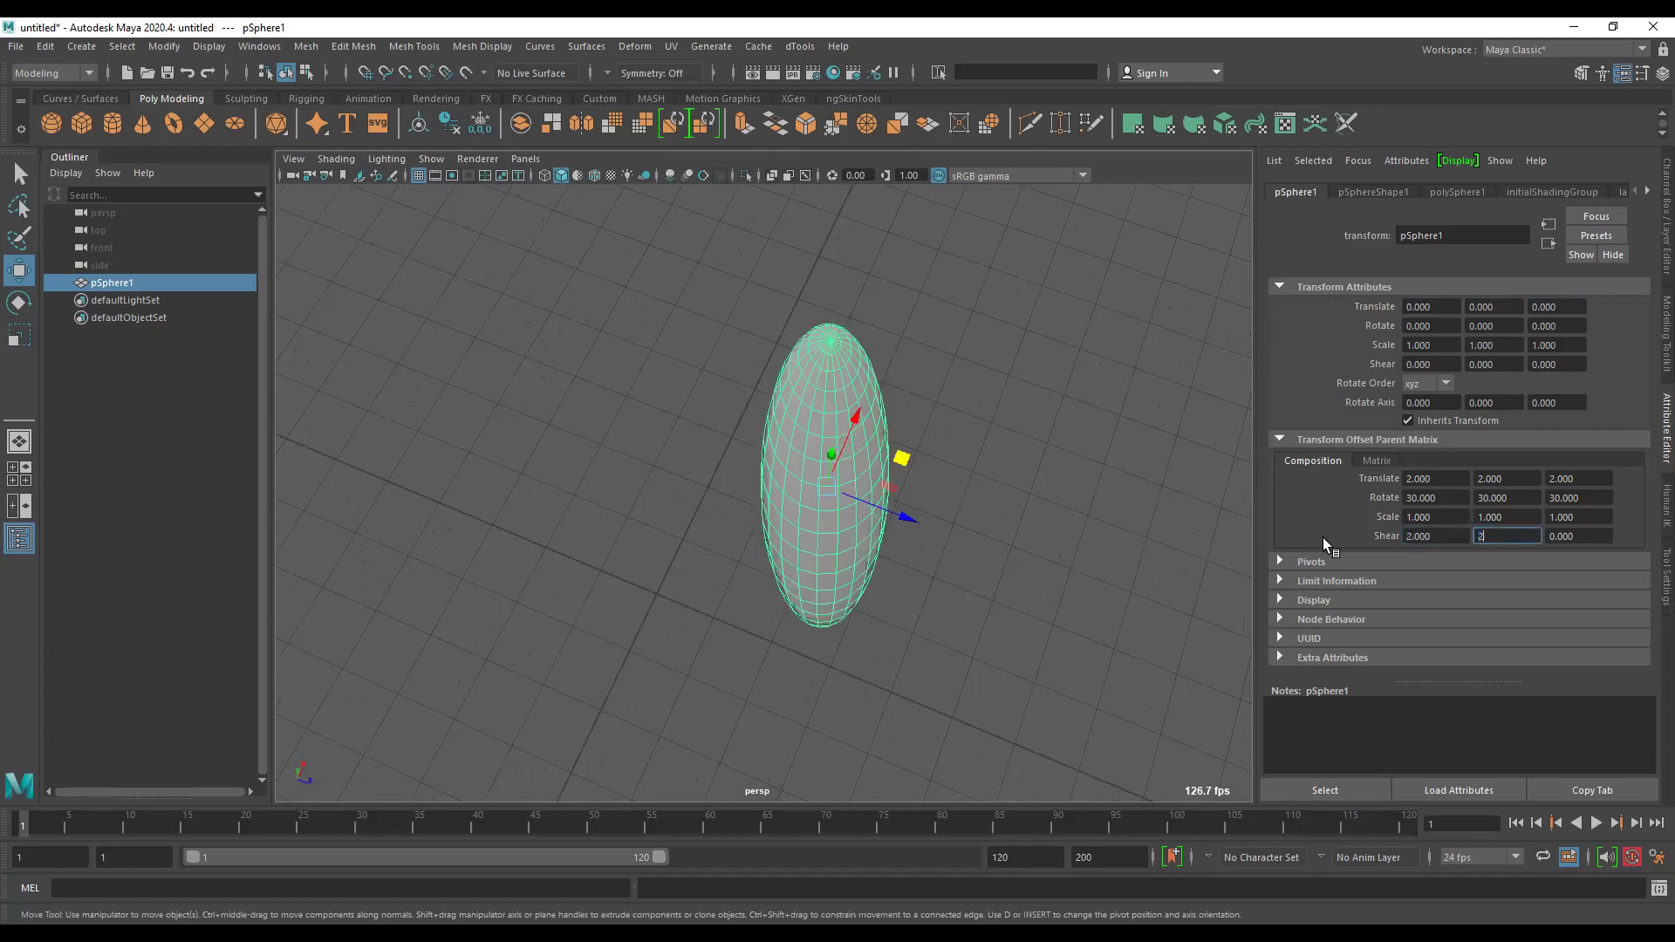
pyautogui.press('Tab')
pyautogui.write('2')
pyautogui.press('Return')
pyautogui.moveTo(1028, 343)
pyautogui.keyDown('alt'); pyautogui.mouseDown()
pyautogui.moveTo(1121, 362)
pyautogui.moveTo(1128, 349)
pyautogui.moveTo(873, 331)
pyautogui.moveTo(654, 355)
pyautogui.moveTo(739, 344)
pyautogui.mouseUp(); pyautogui.keyUp('alt')
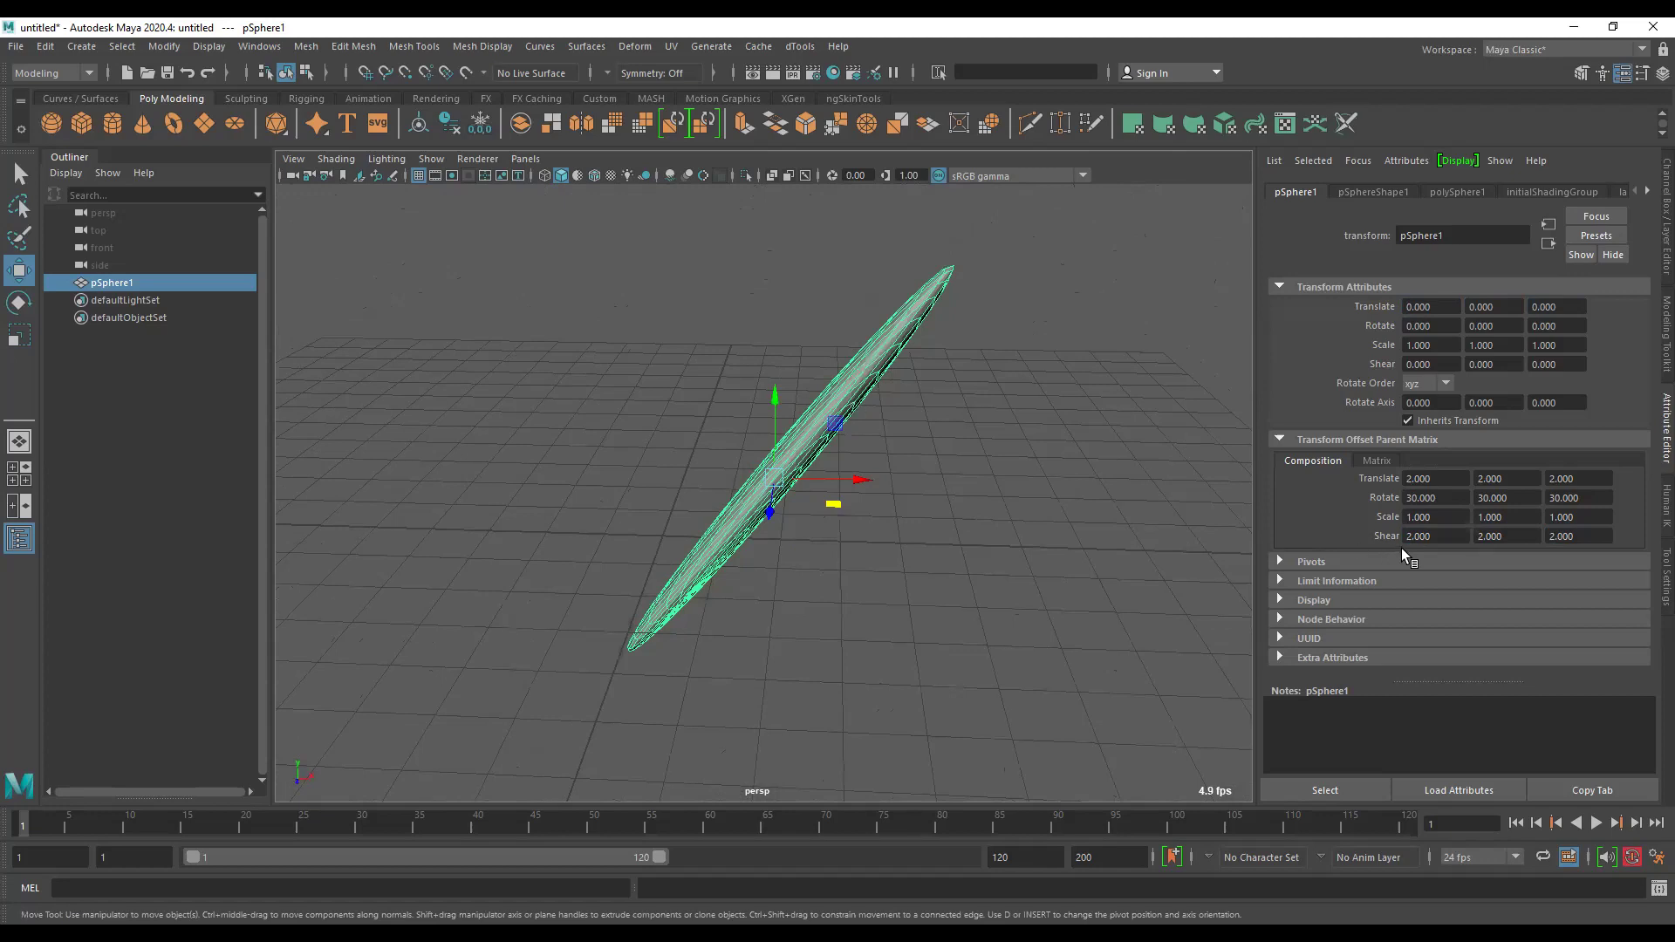
pyautogui.click(1445, 538)
pyautogui.write('0')
pyautogui.press('Tab')
pyautogui.write('0')
pyautogui.press('Tab')
pyautogui.write('0')
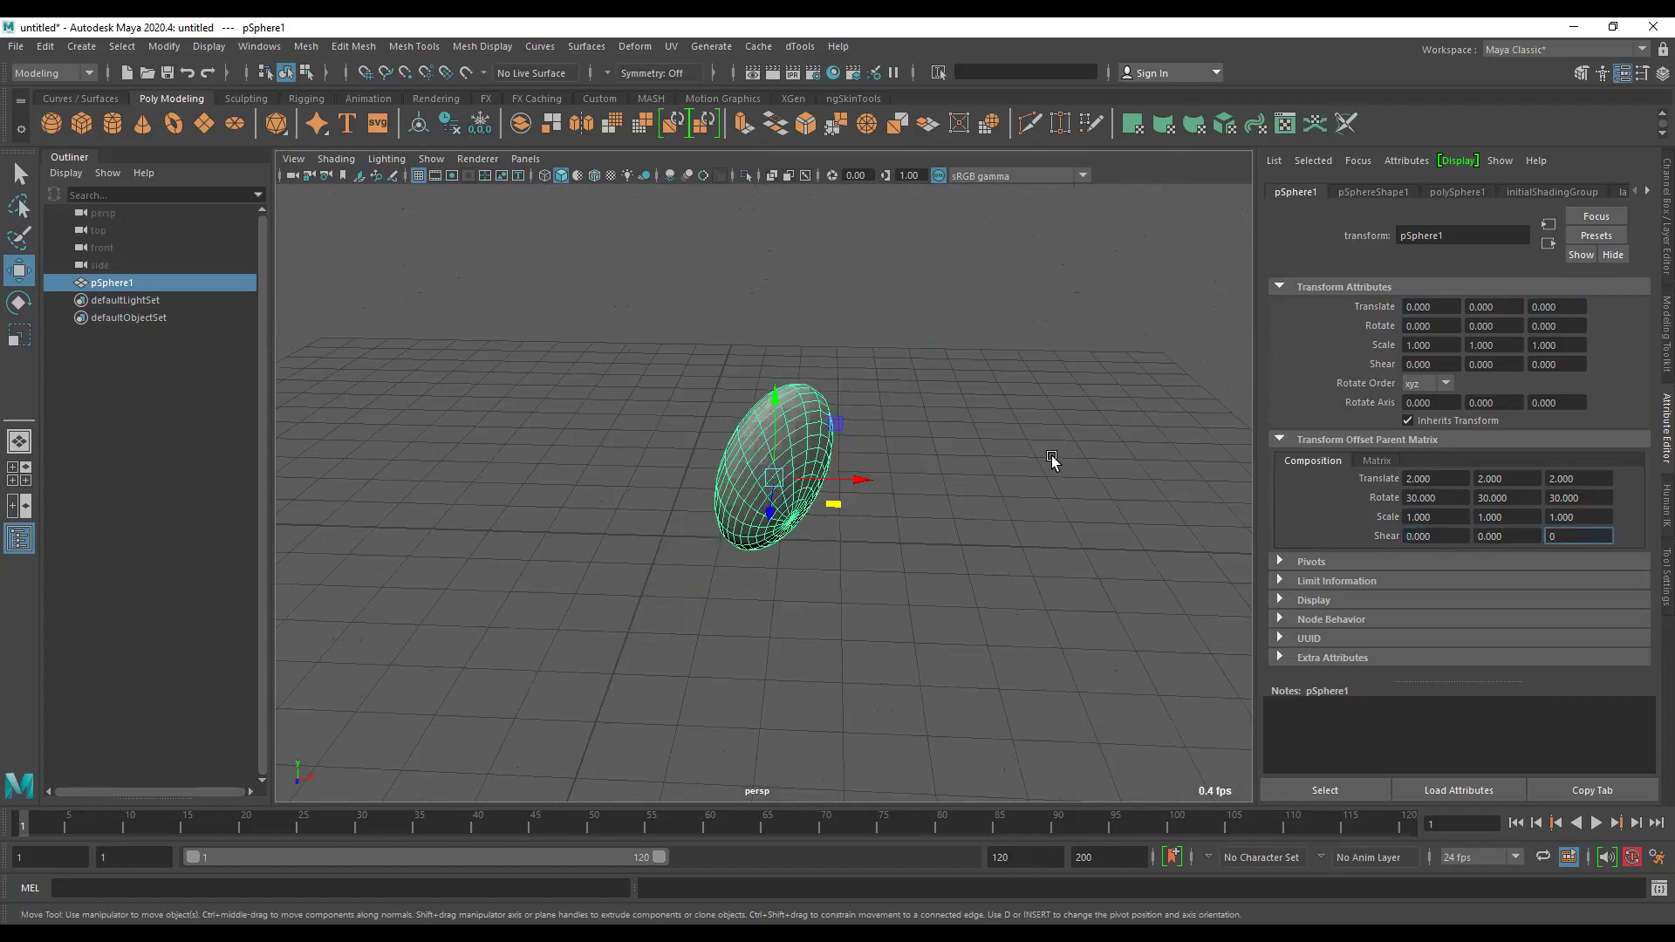
pyautogui.press('Return')
pyautogui.moveTo(1019, 405)
pyautogui.keyDown('alt'); pyautogui.mouseDown()
pyautogui.moveTo(1090, 441)
pyautogui.moveTo(1075, 415)
pyautogui.moveTo(993, 411)
pyautogui.mouseUp(); pyautogui.keyUp('alt')
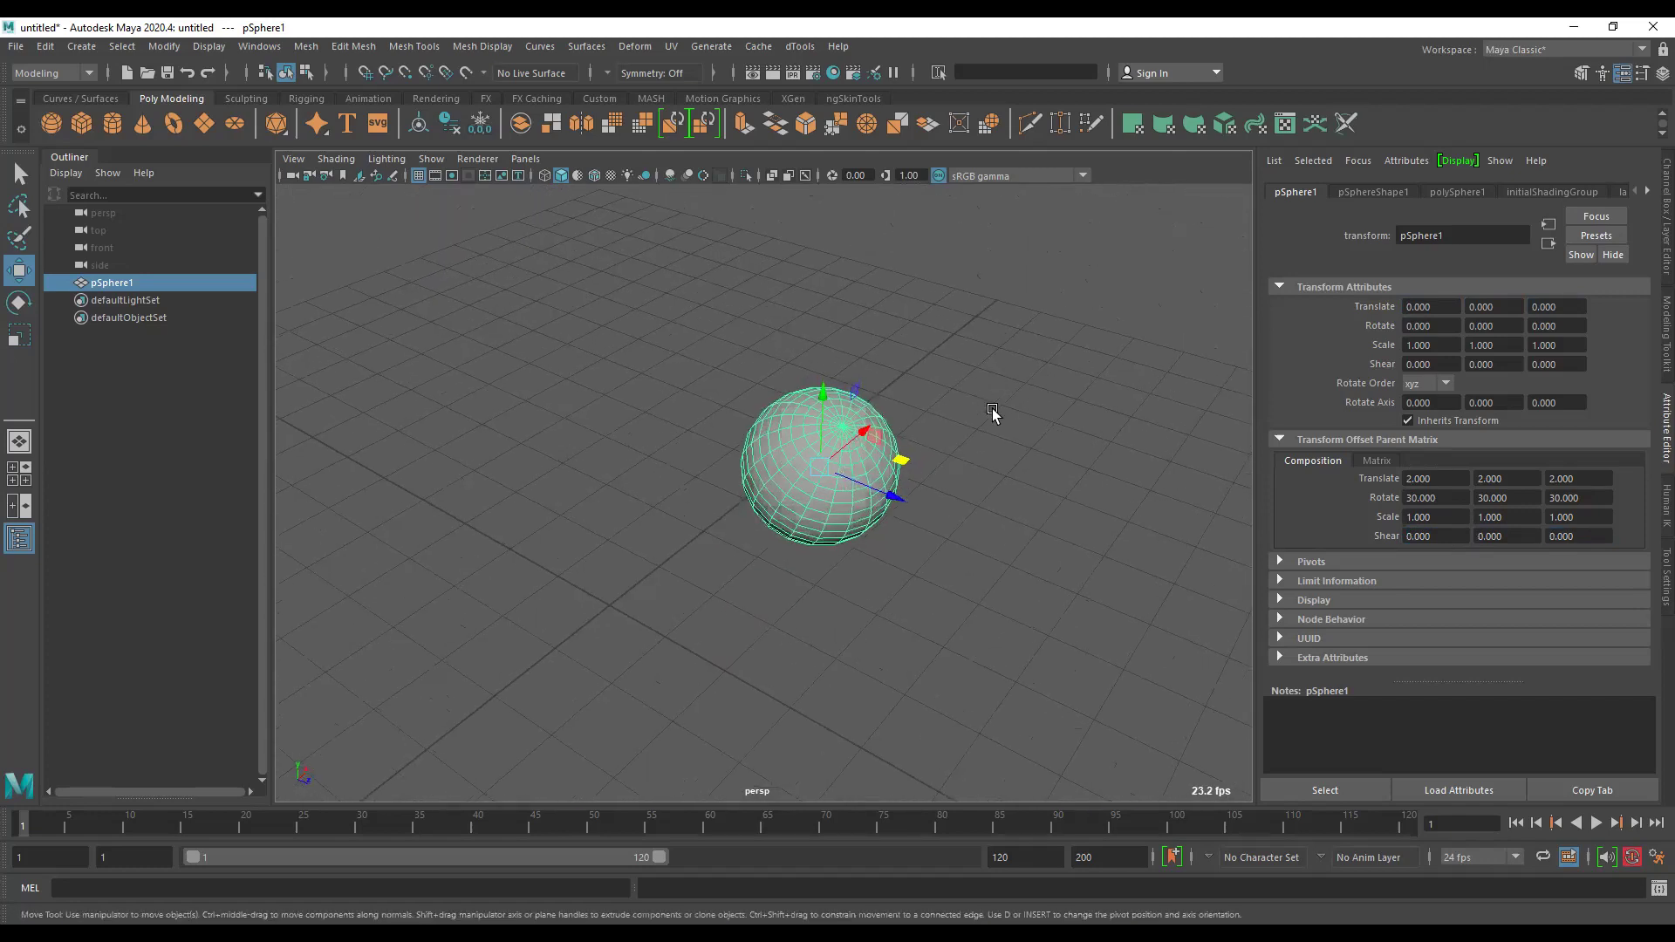
# Reset pSphere1's offset parent Translate X, Y and Z to 0.
pyautogui.click(1444, 478)
pyautogui.click(1388, 460)
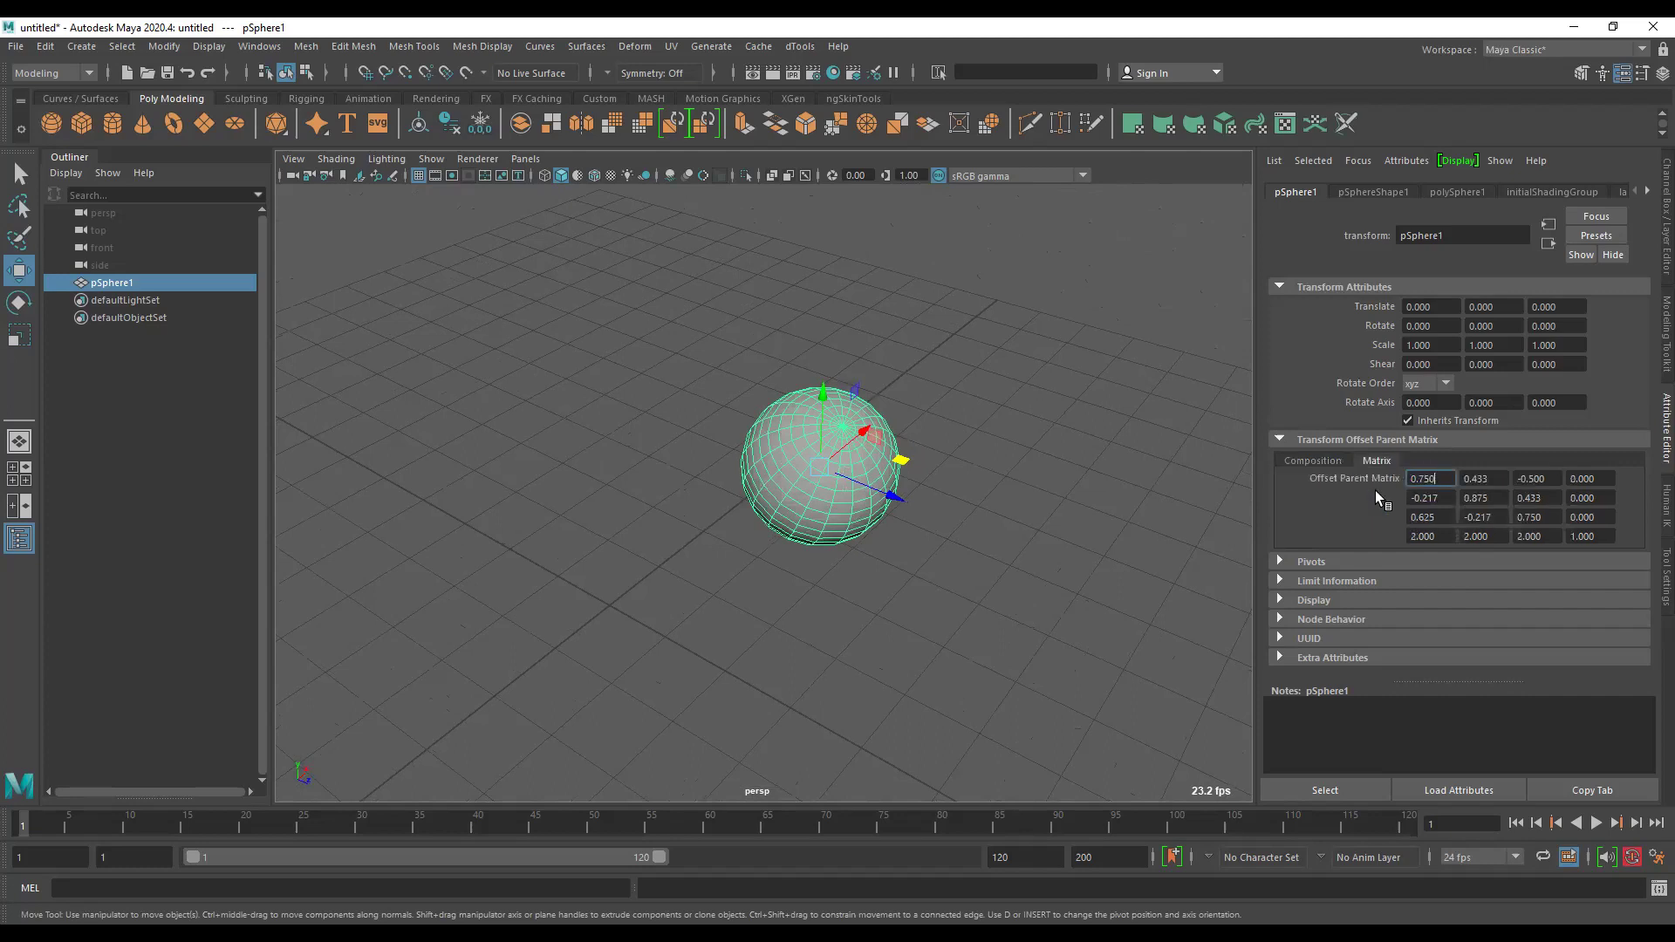
pyautogui.click(1341, 461)
pyautogui.write('0')
pyautogui.press('Tab')
pyautogui.press('0')
# Zero the offset parent rotations, including Rotate Z, and view the identity 4x4 matrix.
pyautogui.press('Tab')
pyautogui.press('0')
pyautogui.press('Tab')
pyautogui.press('0')
pyautogui.press('Tab')
pyautogui.press('0')
pyautogui.press('Tab')
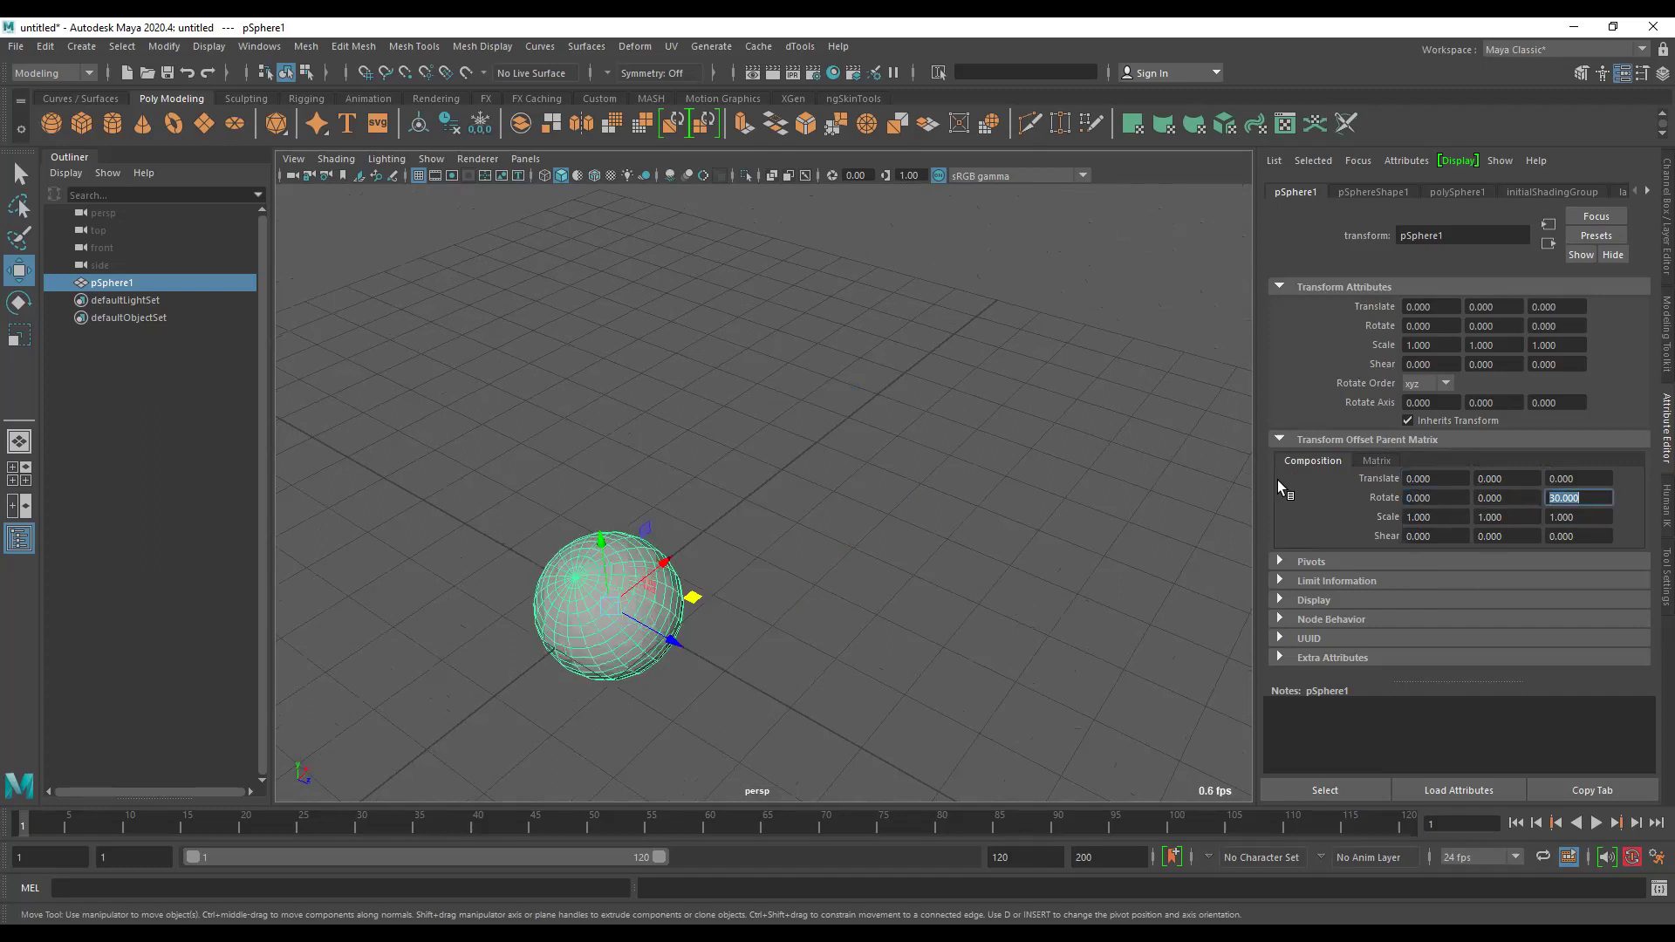
pyautogui.write('0')
pyautogui.press('Tab')
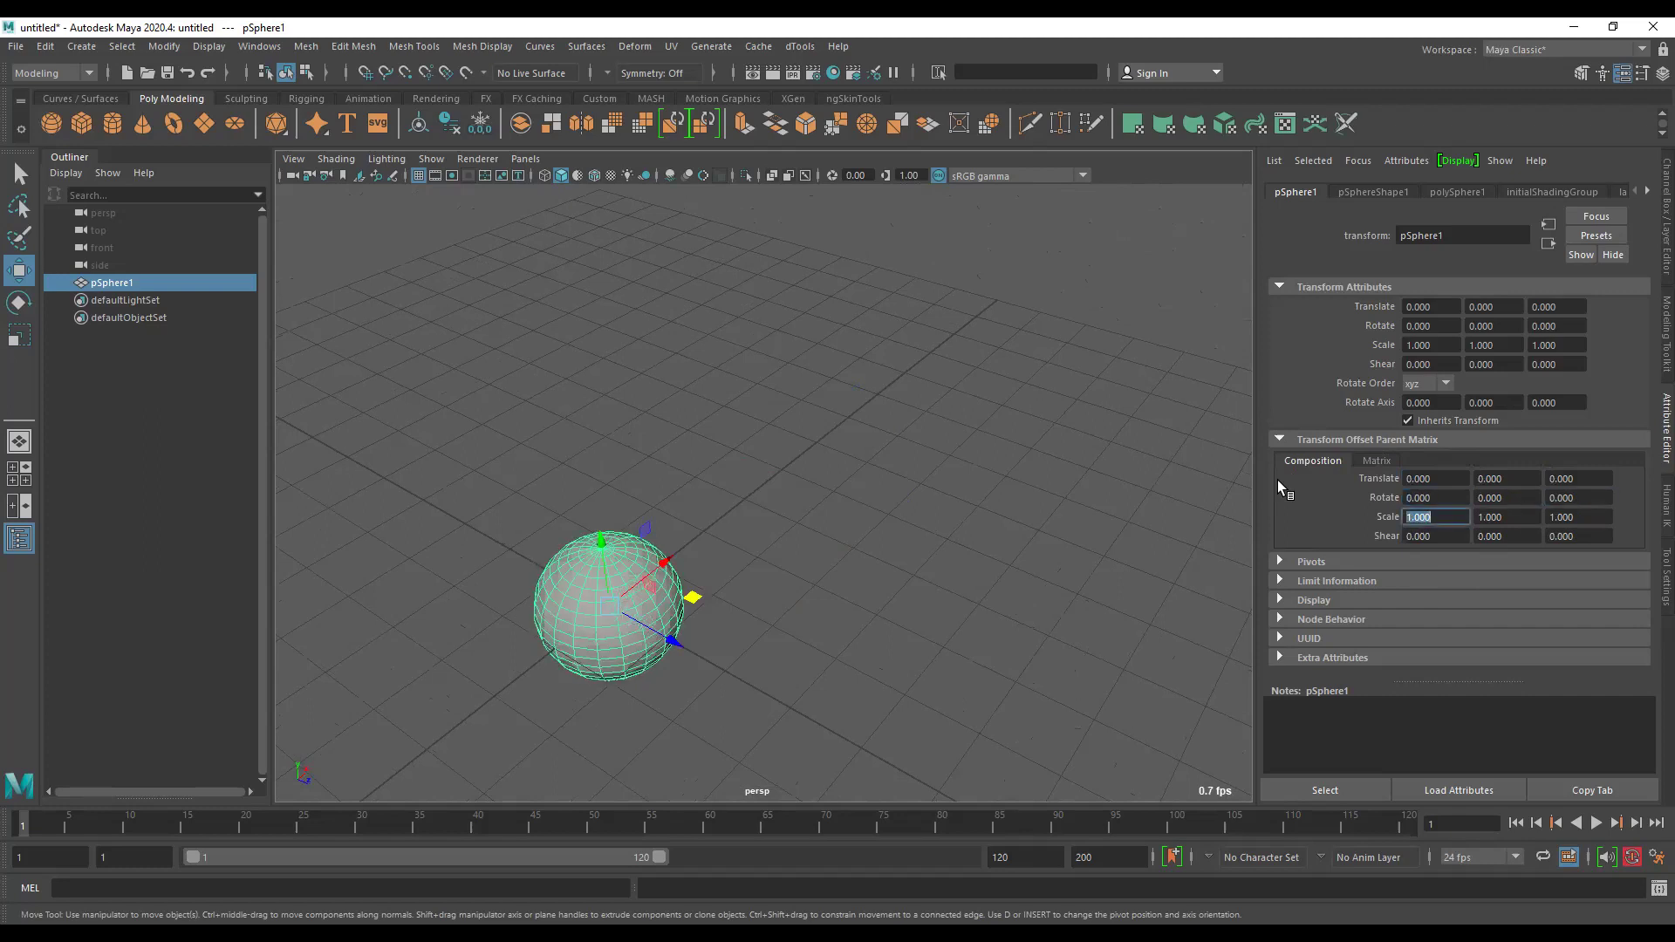
pyautogui.press('Tab')
pyautogui.moveTo(1013, 361)
pyautogui.keyDown('alt'); pyautogui.mouseDown()
pyautogui.moveTo(803, 466)
pyautogui.moveTo(929, 514)
pyautogui.moveTo(1040, 420)
pyautogui.moveTo(1204, 467)
pyautogui.mouseUp(); pyautogui.keyUp('alt')
pyautogui.click(1379, 460)
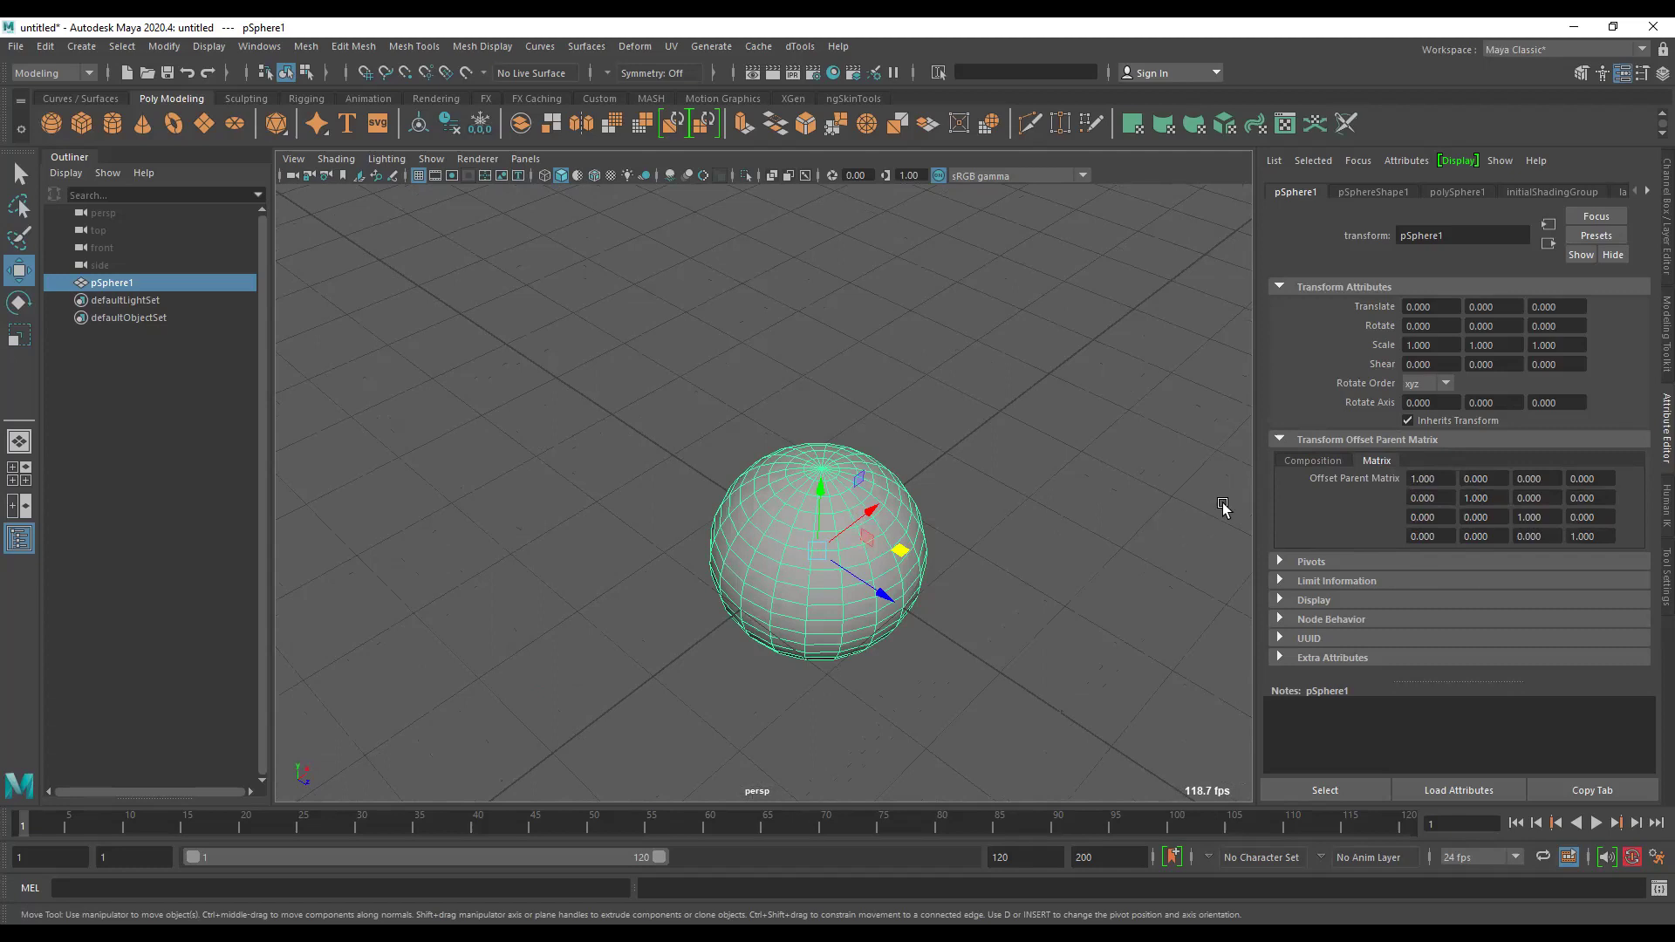
# Toggle between Composition and Matrix views and select the matrix's bottom-row translation entries.
pyautogui.click(1298, 459)
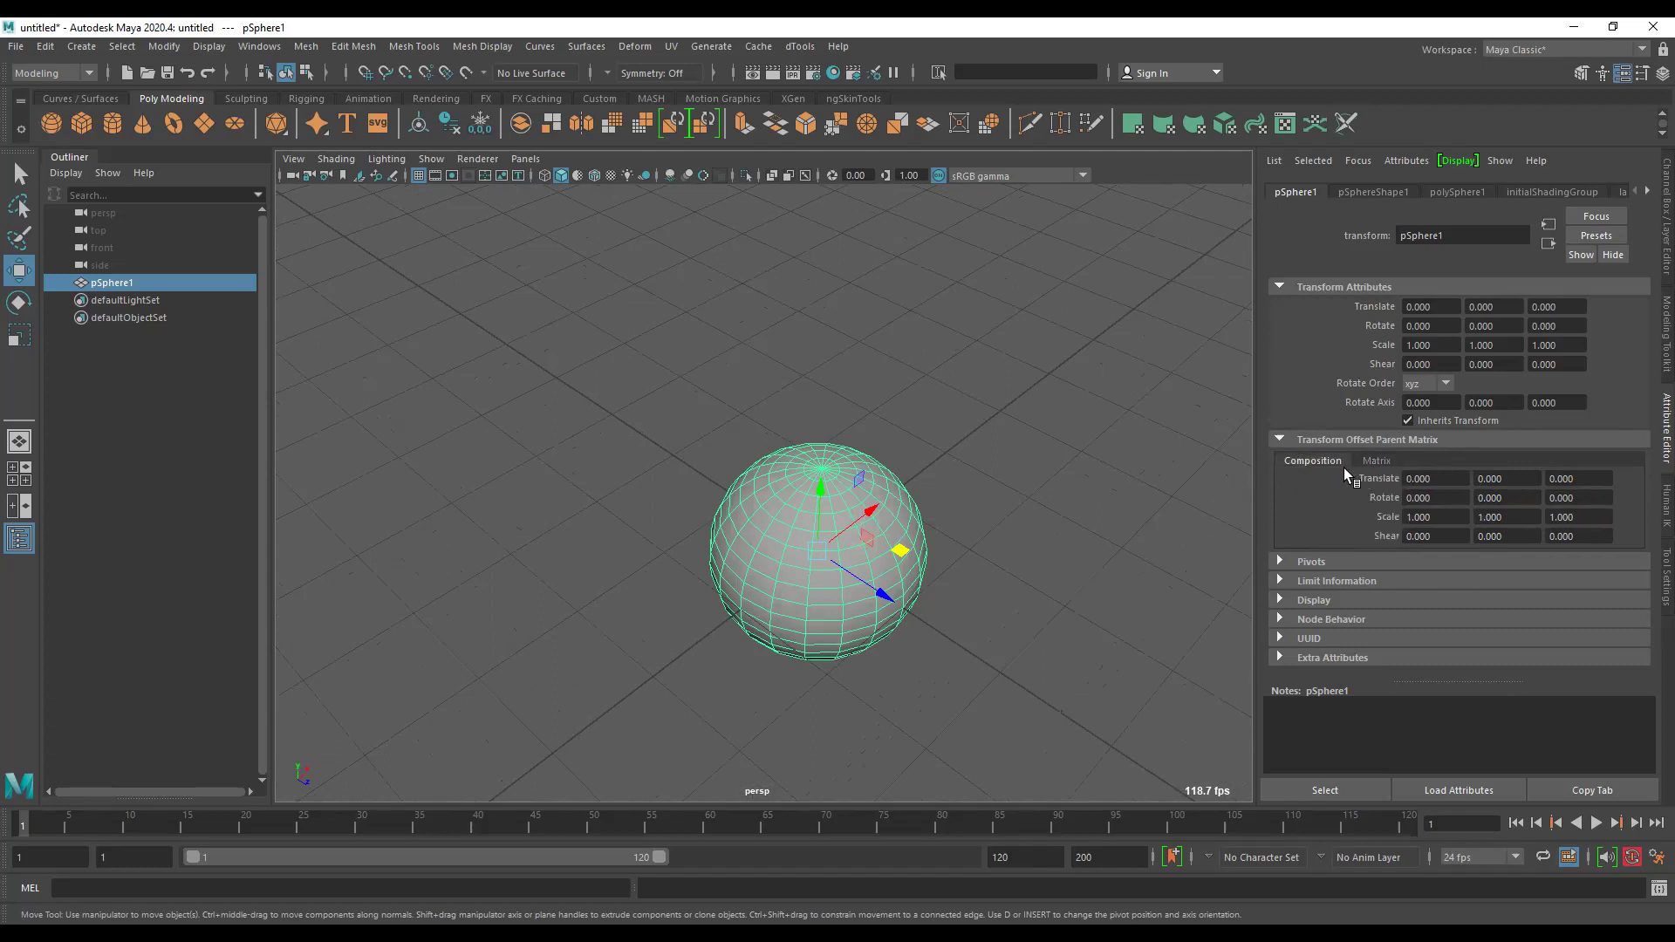
pyautogui.click(1384, 461)
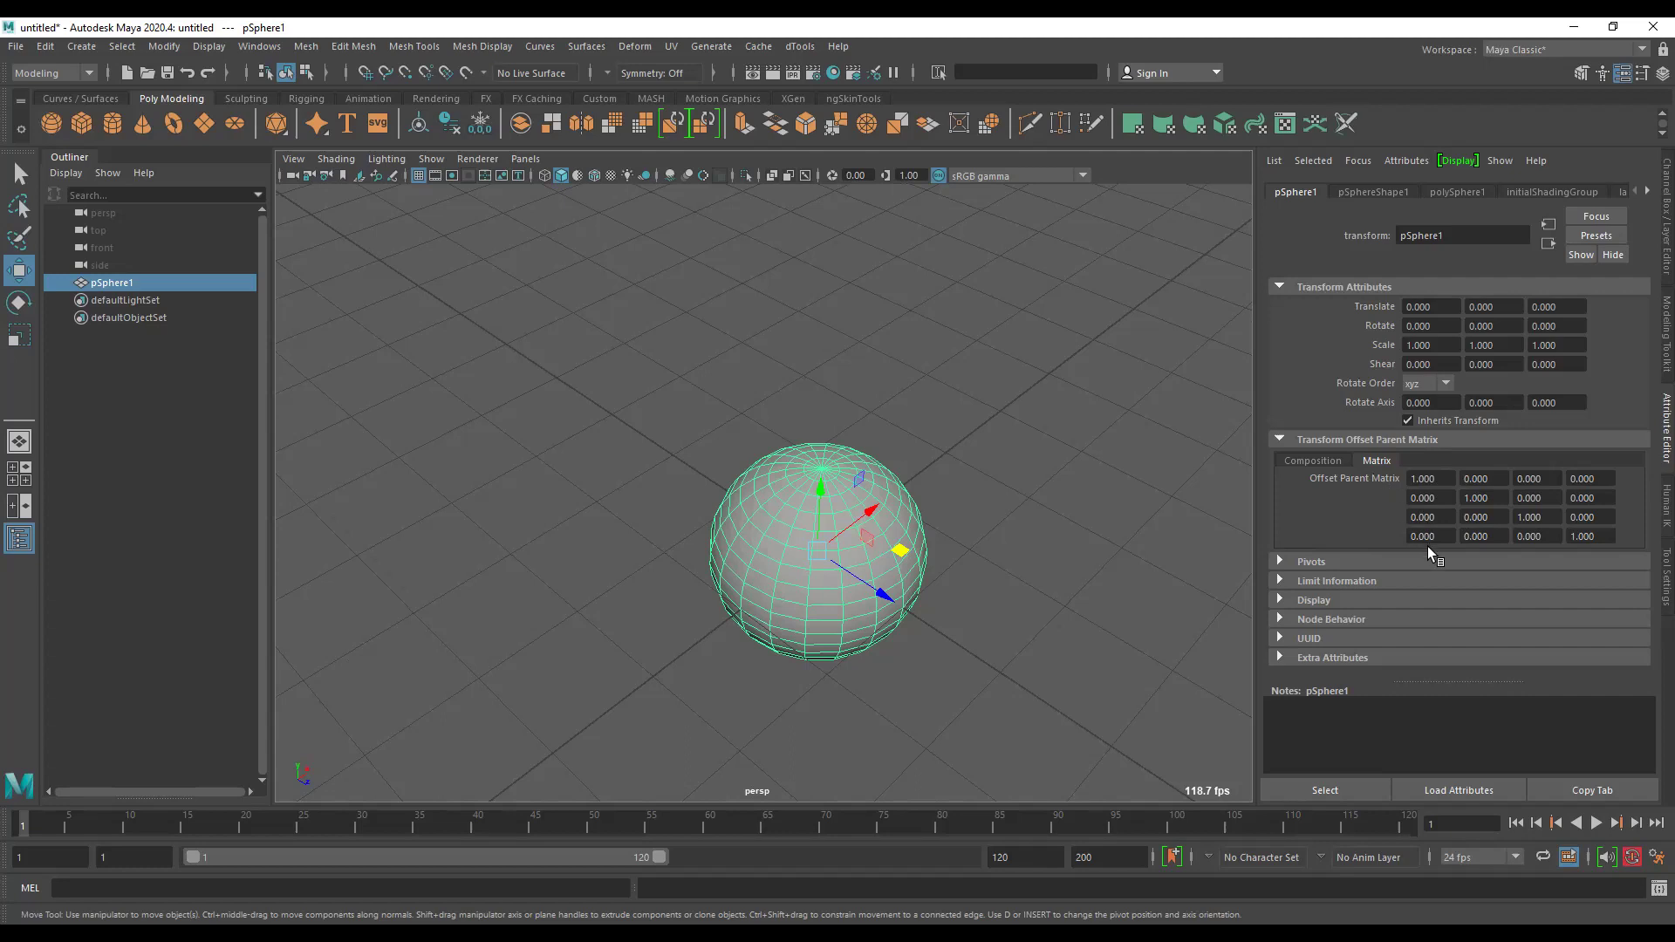
pyautogui.moveTo(1437, 536); pyautogui.dragTo(1389, 529)
pyautogui.press('Tab')
pyautogui.press('Tab')
# Set offset parent Translate X to 3 and Y to 5, checking each in the matrix.
pyautogui.click(1300, 461)
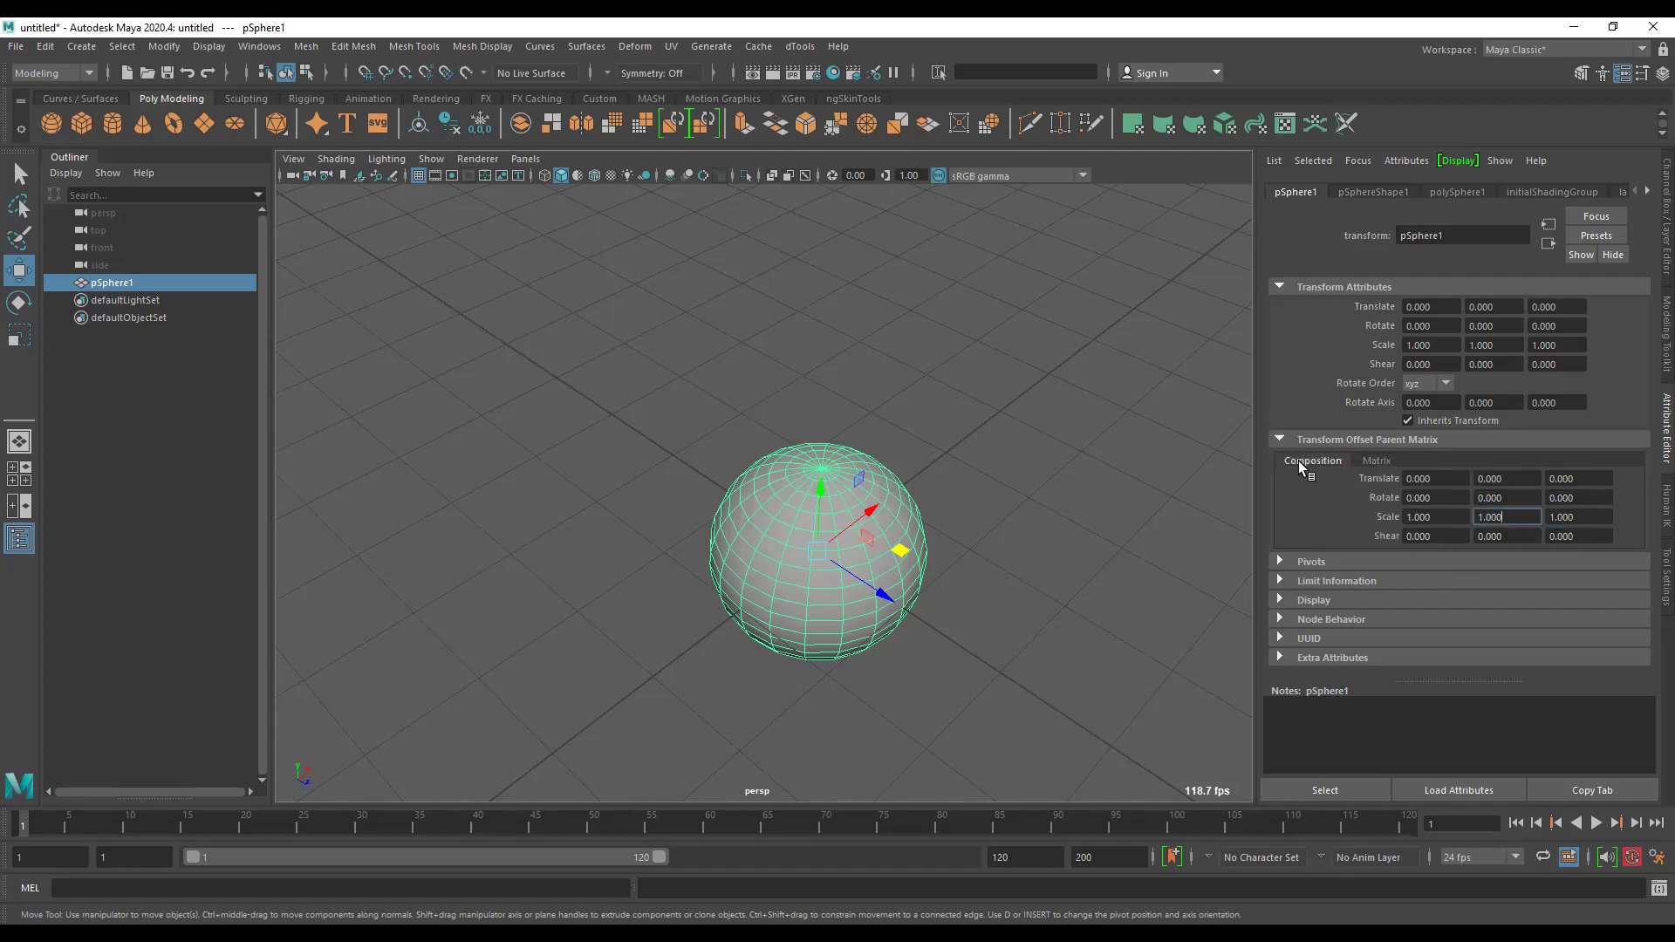
pyautogui.click(1406, 479)
pyautogui.write('3')
pyautogui.press('Return')
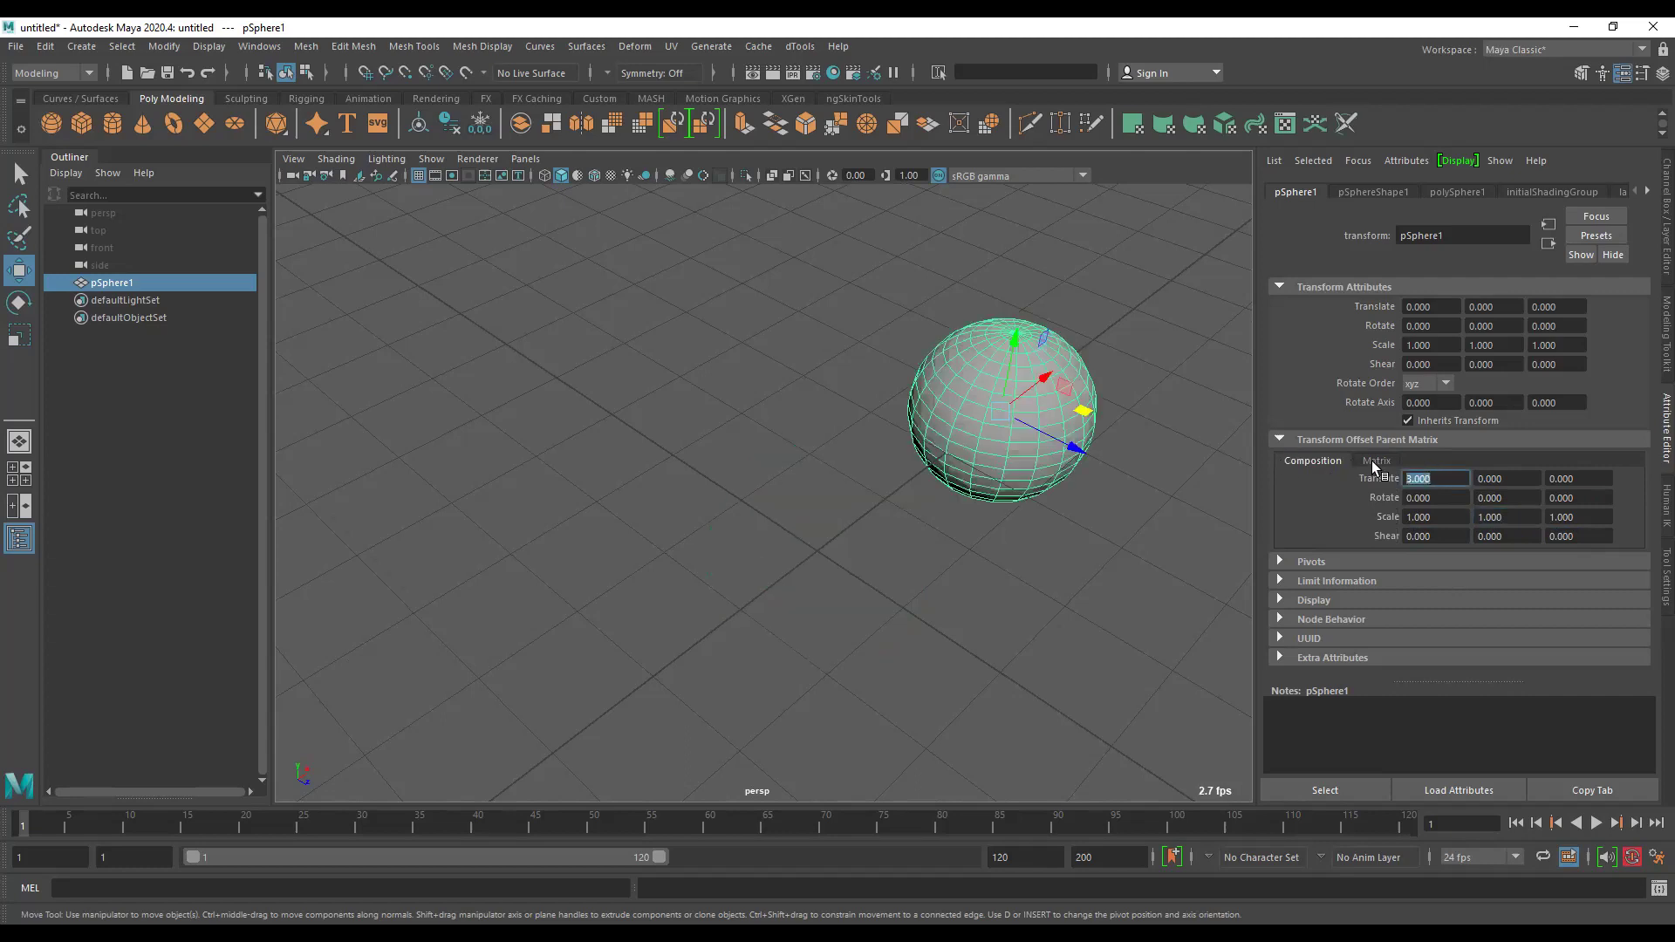
pyautogui.click(1375, 460)
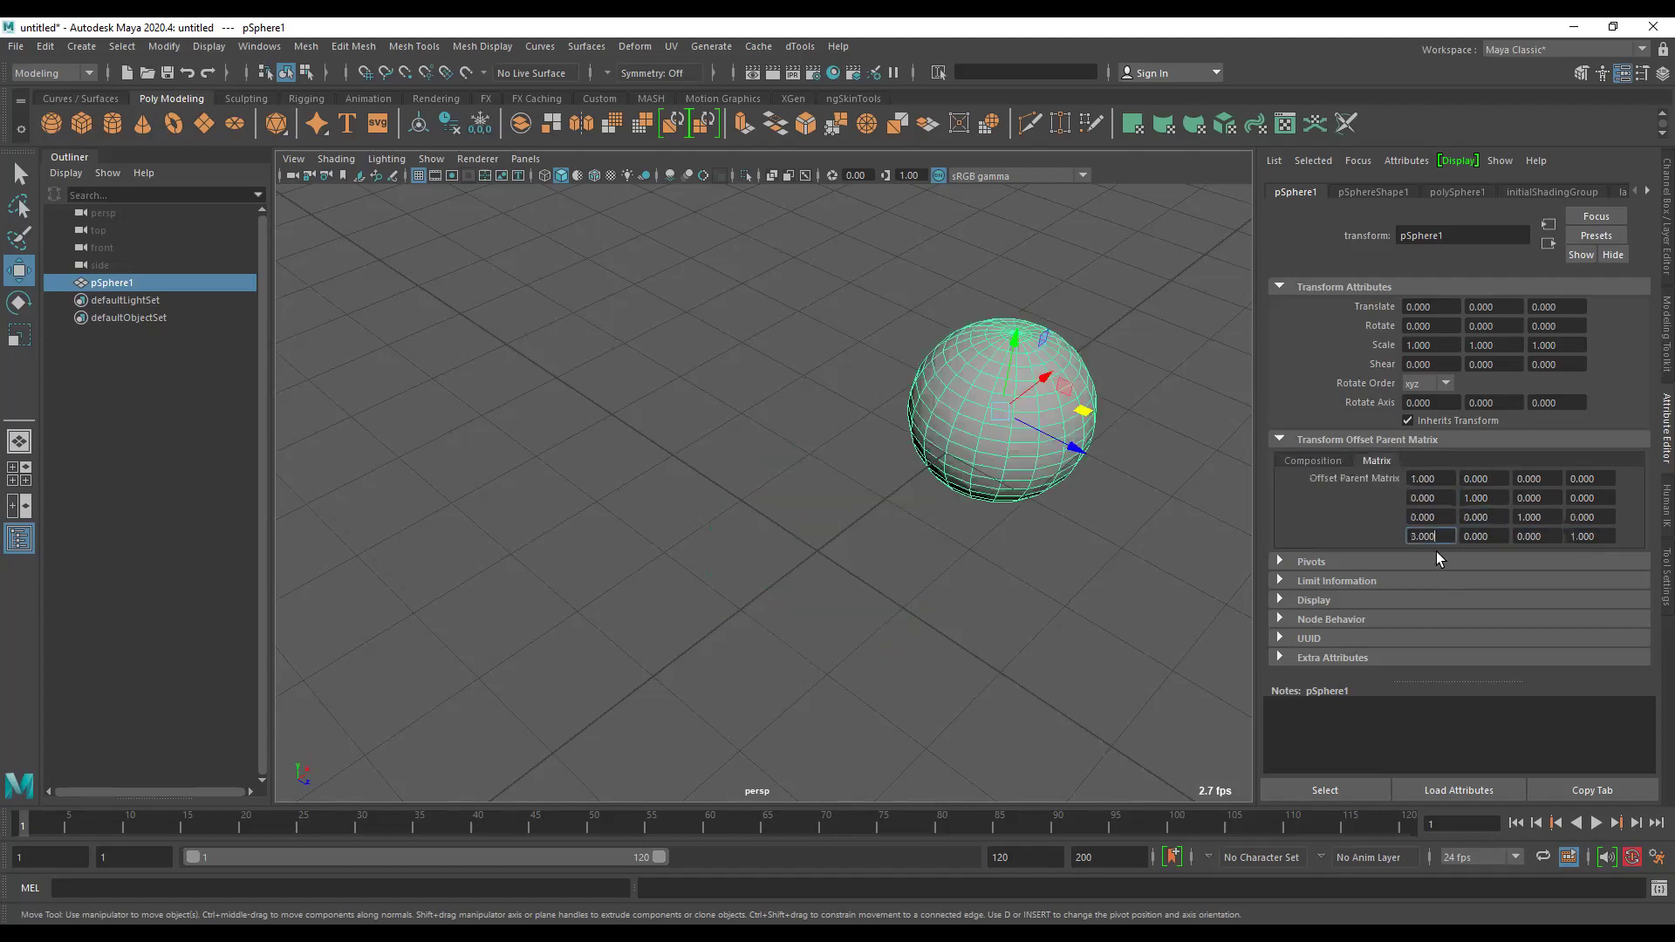
pyautogui.click(1321, 461)
pyautogui.press('Tab')
pyautogui.write('5')
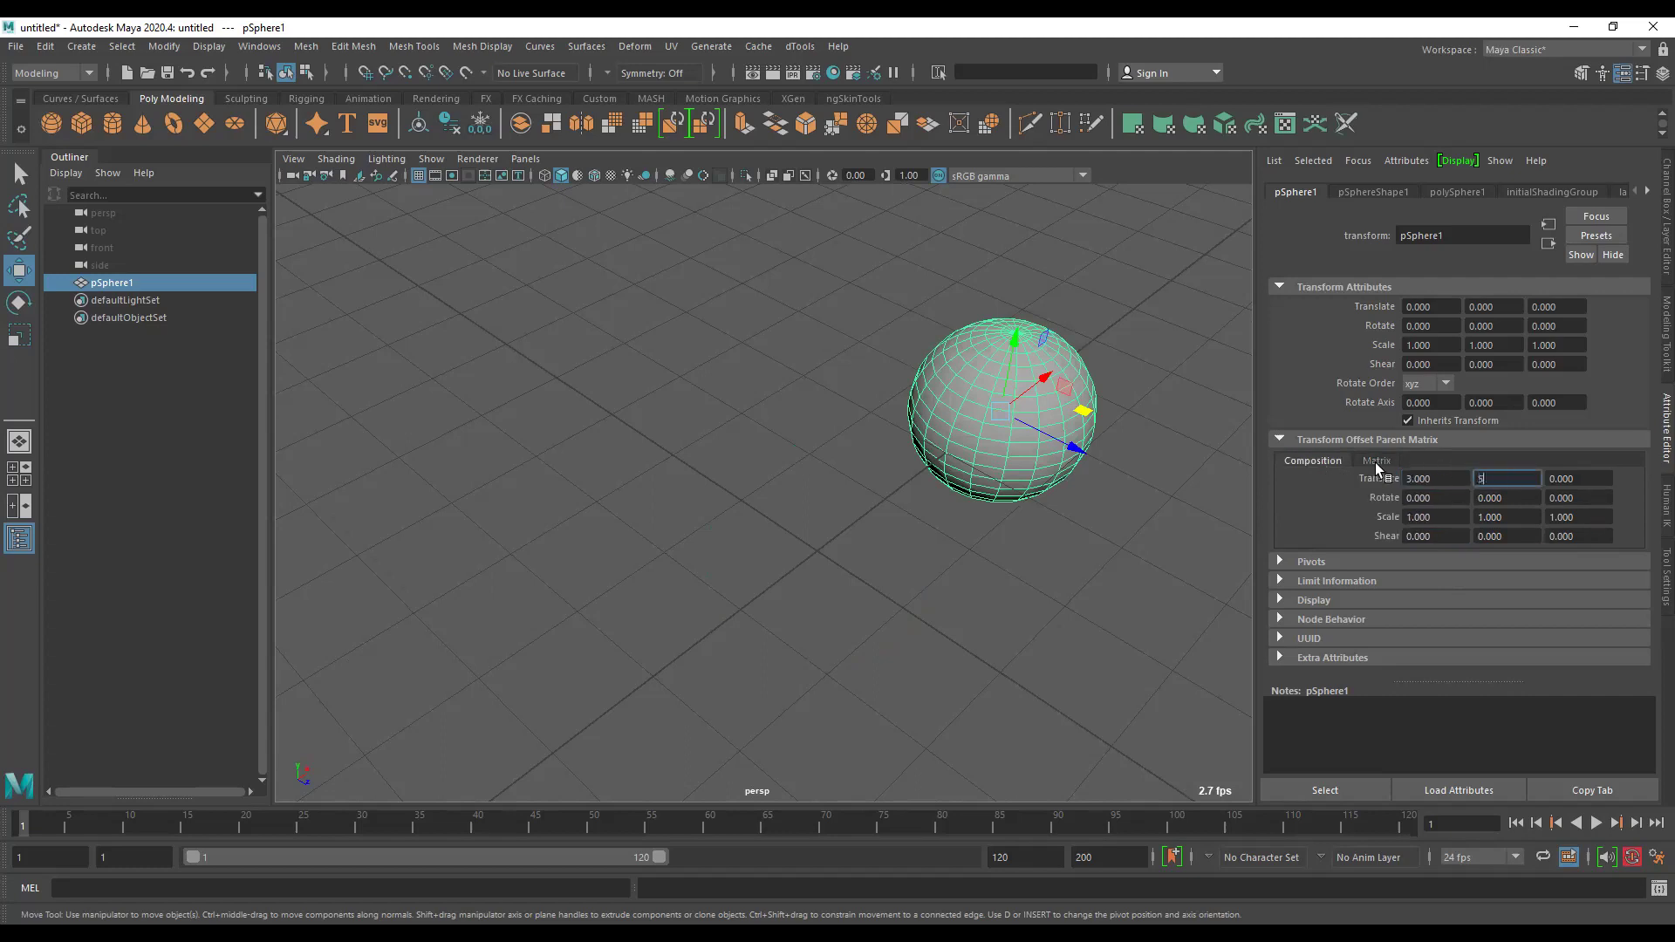
pyautogui.press('Return')
pyautogui.click(1375, 460)
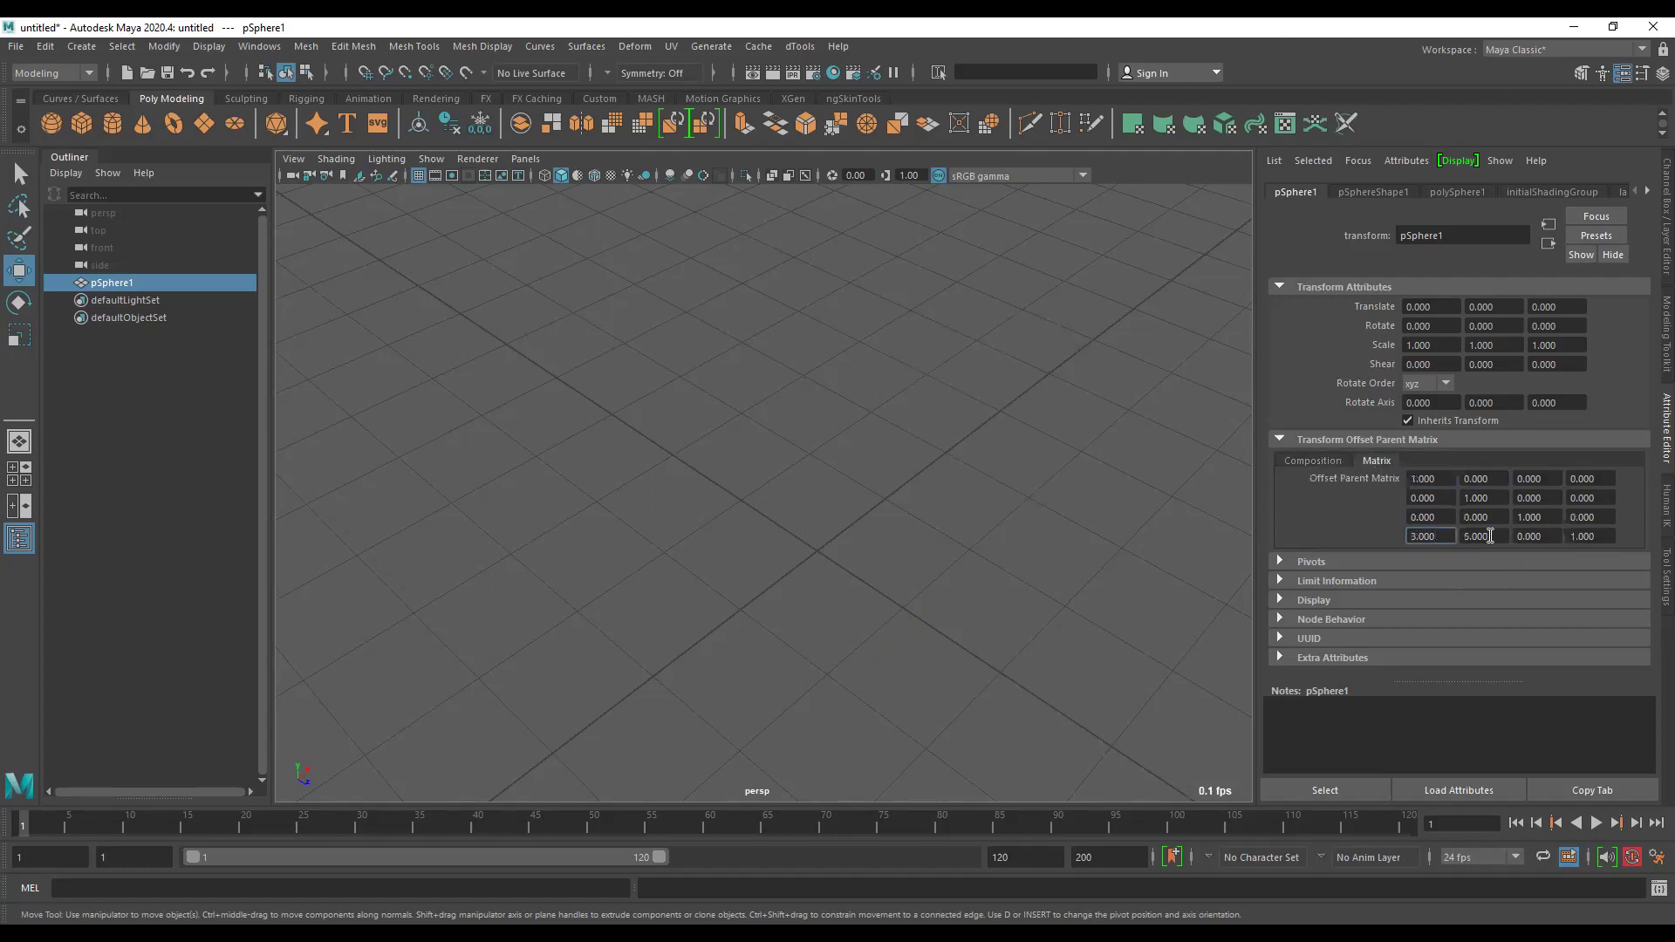
pyautogui.click(1329, 463)
# Set offset Translate Z to 4 and inspect 3, 5, 4 in the matrix's bottom row.
pyautogui.press('Tab')
pyautogui.write('40')
pyautogui.press('Return')
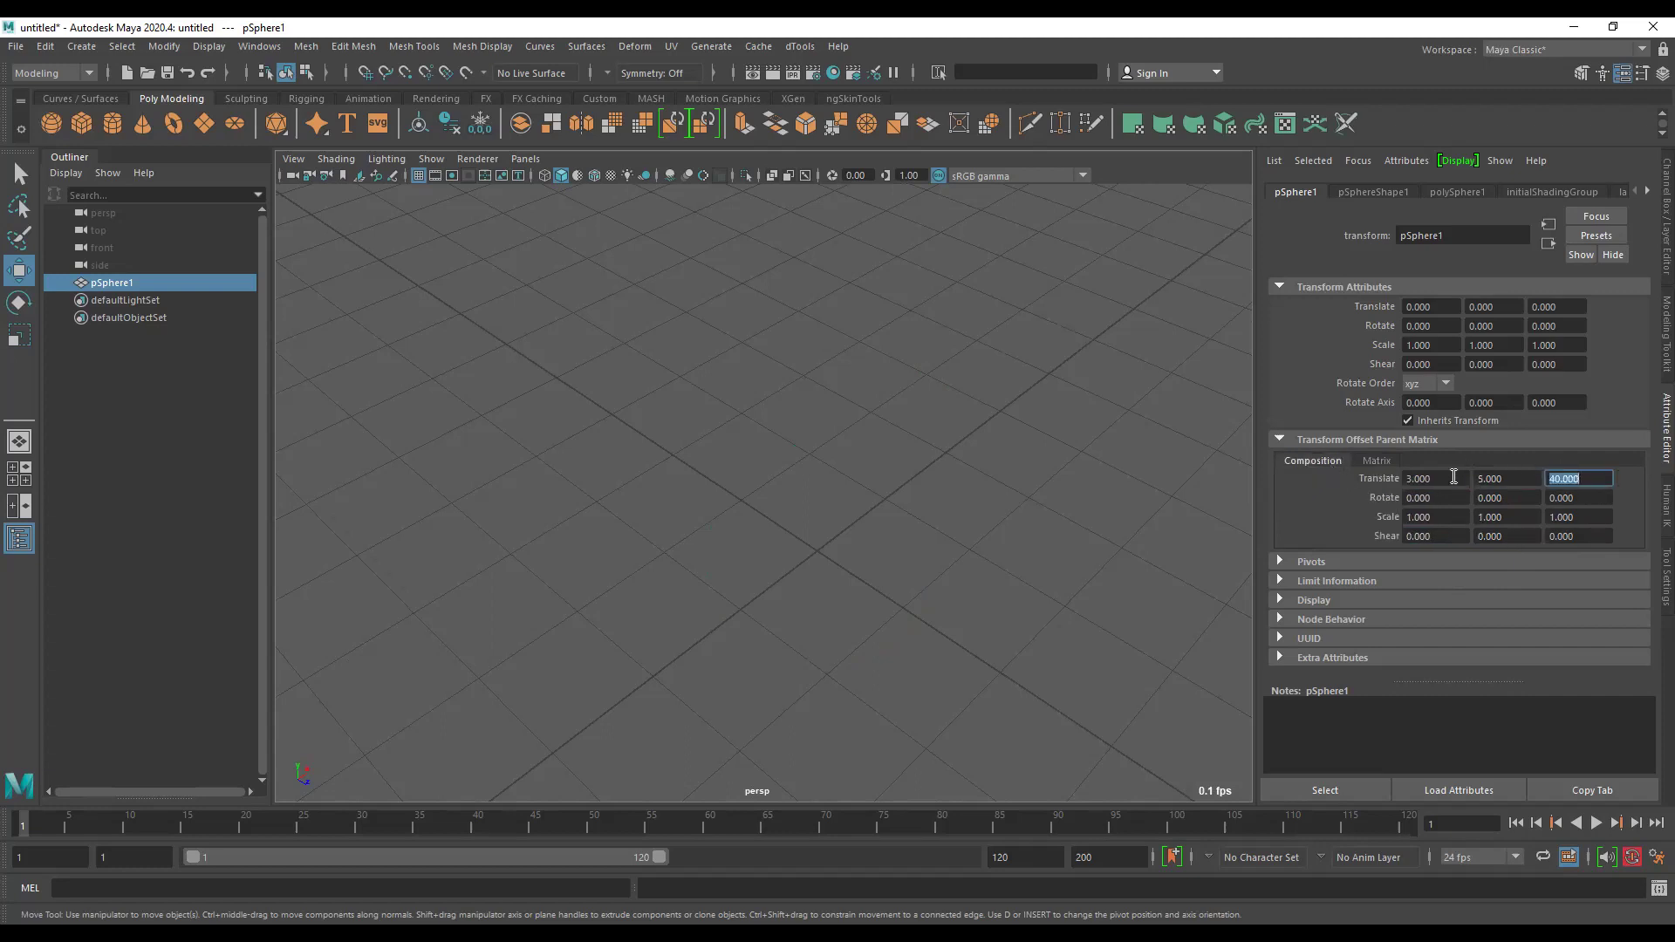
pyautogui.write('4')
pyautogui.press('Return')
pyautogui.click(1378, 461)
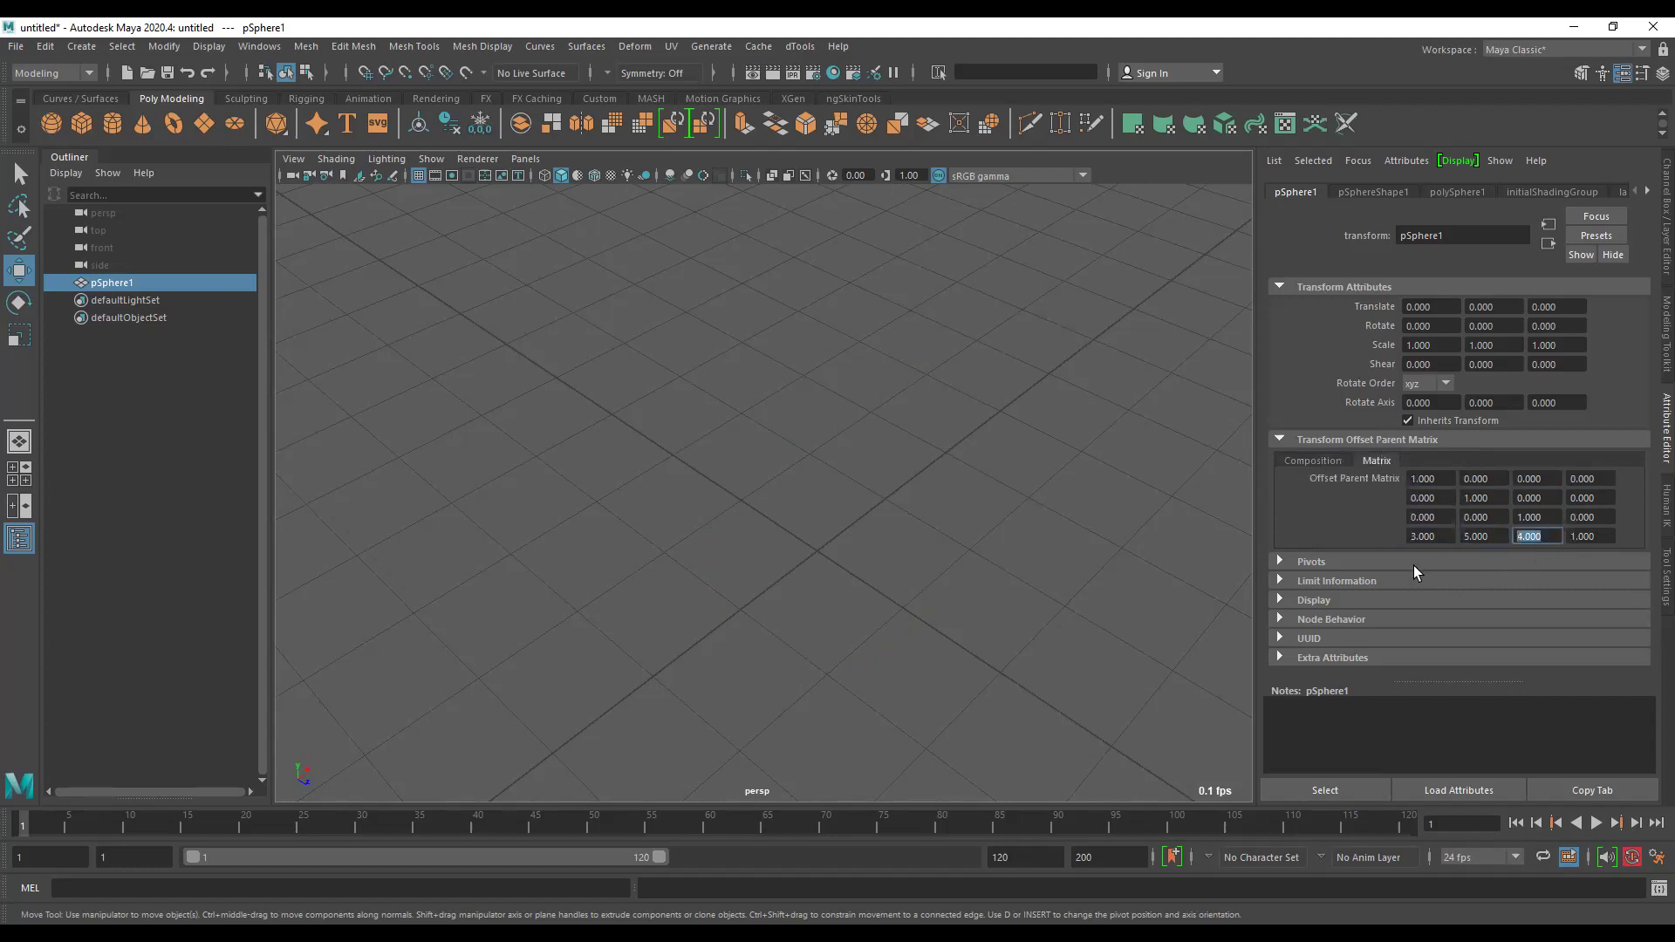
pyautogui.click(1436, 538)
pyautogui.click(1522, 537)
# Select the diagonal entries of the offset parent matrix, then return to Composition.
pyautogui.click(1447, 479)
pyautogui.click(1476, 497)
pyautogui.moveTo(1438, 478); pyautogui.dragTo(1396, 479)
pyautogui.click(1483, 498)
pyautogui.click(1525, 517)
pyautogui.click(1311, 461)
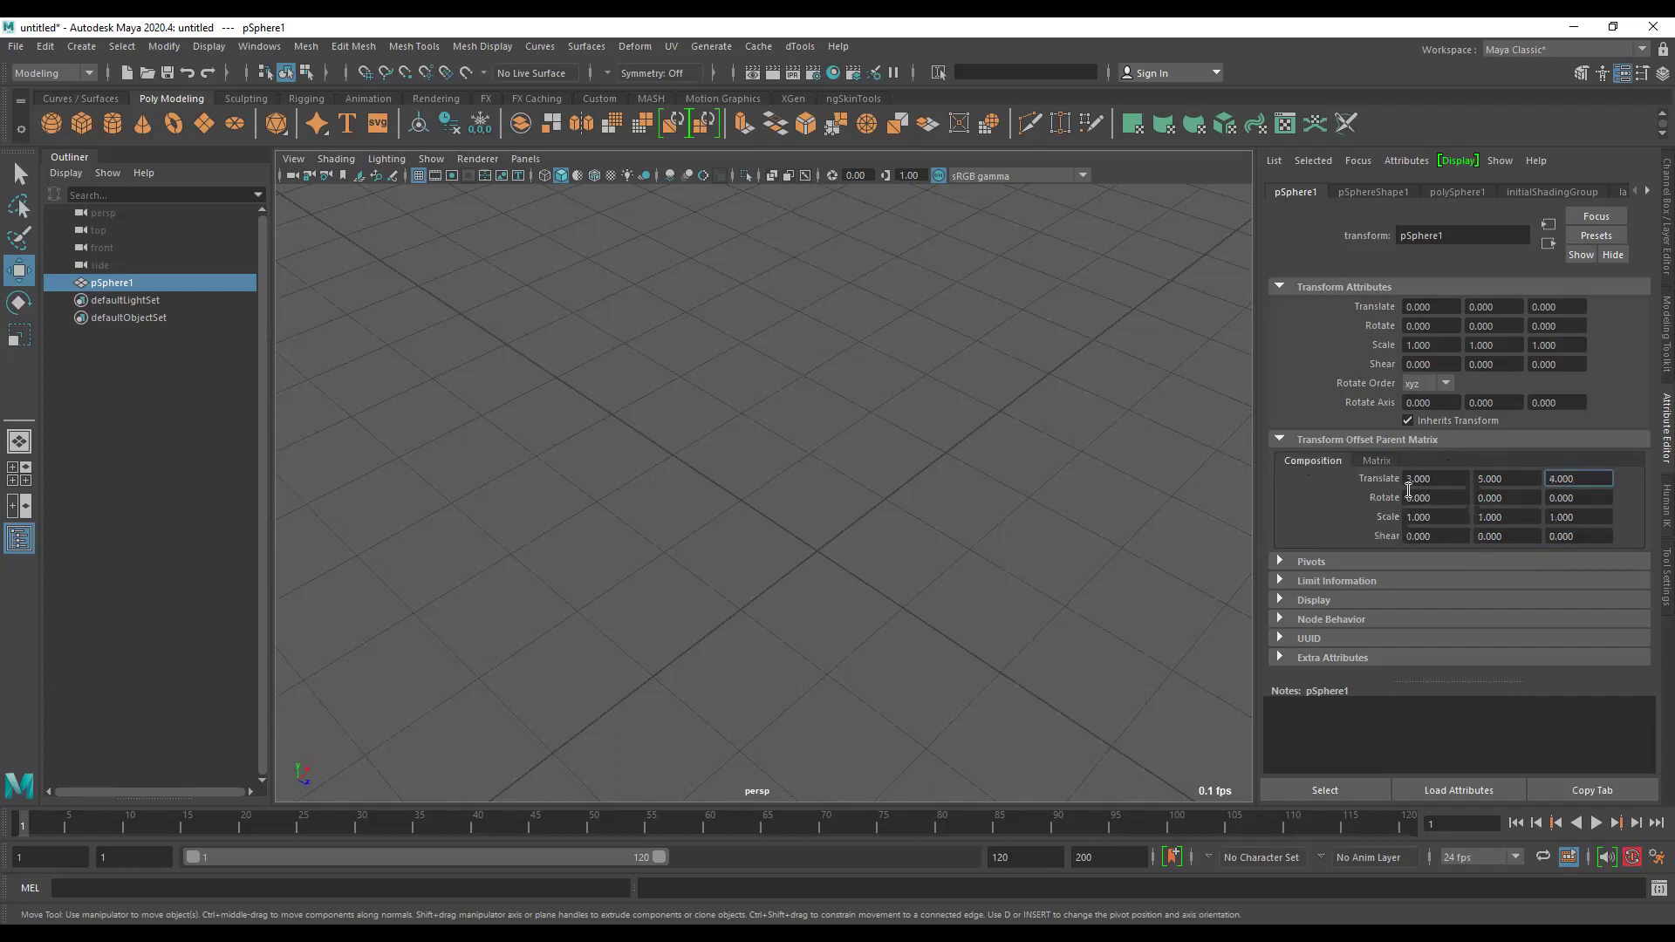
# Set pSphere1's offset parent Scale to 2, 3, 4.
pyautogui.click(1442, 515)
pyautogui.write('2')
pyautogui.press('Tab')
pyautogui.write('3')
pyautogui.press('Tab')
pyautogui.write('4')
pyautogui.press('Tab')
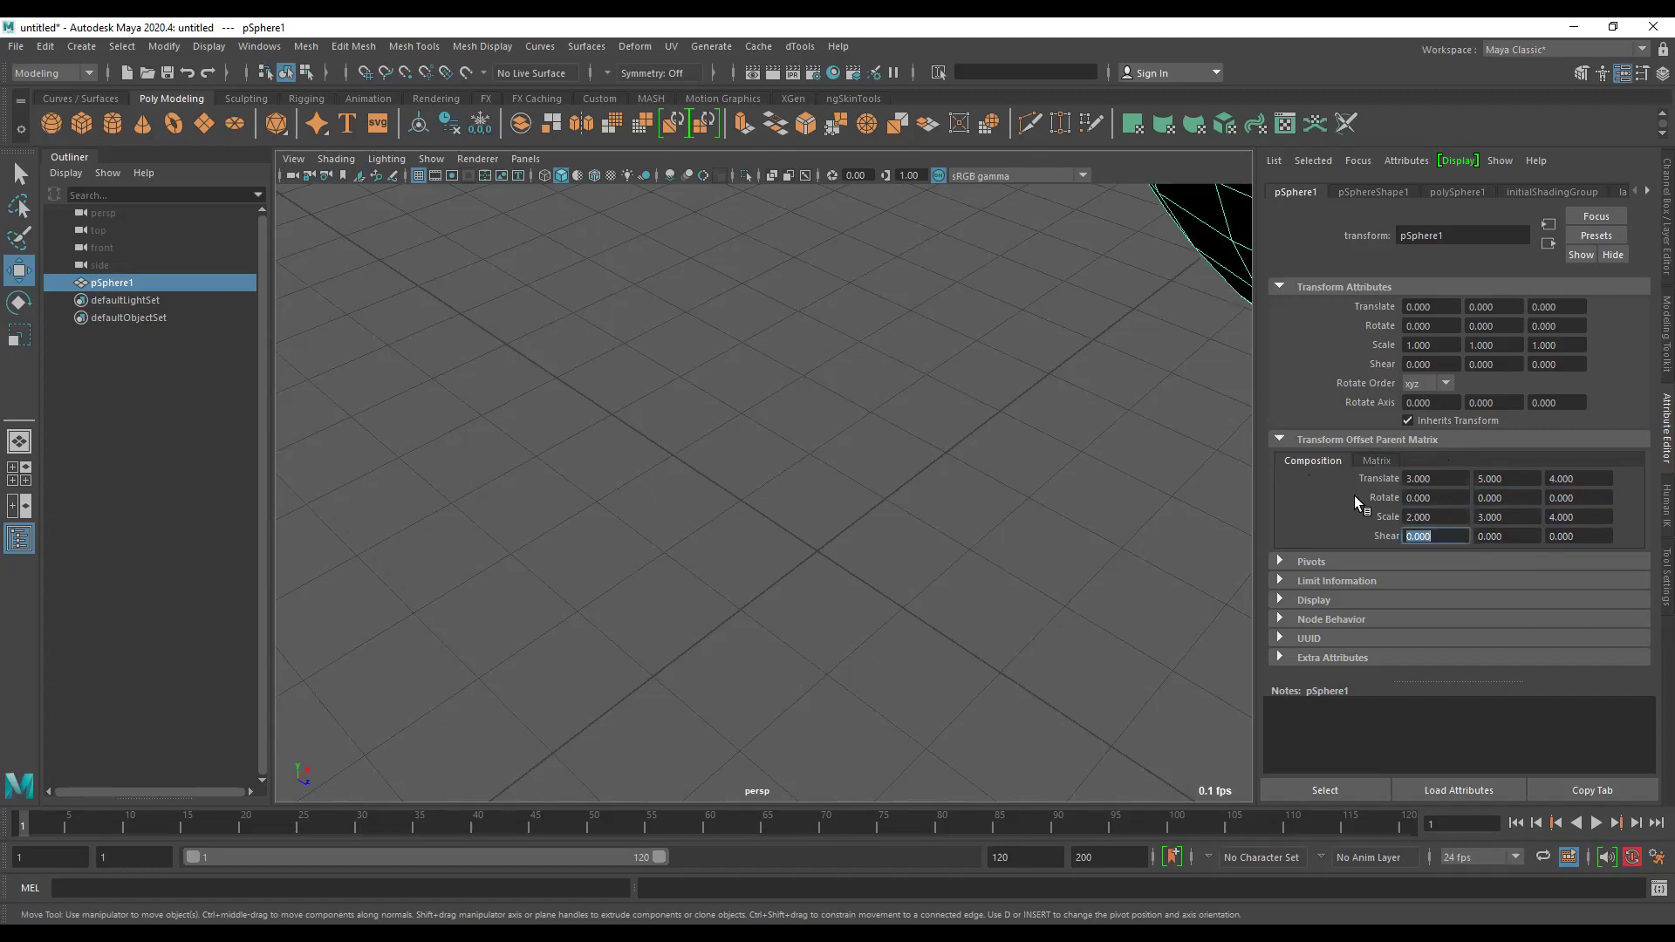
# Compare the 2, 3, 4 matrix diagonal against the Composition scale values.
pyautogui.click(1376, 461)
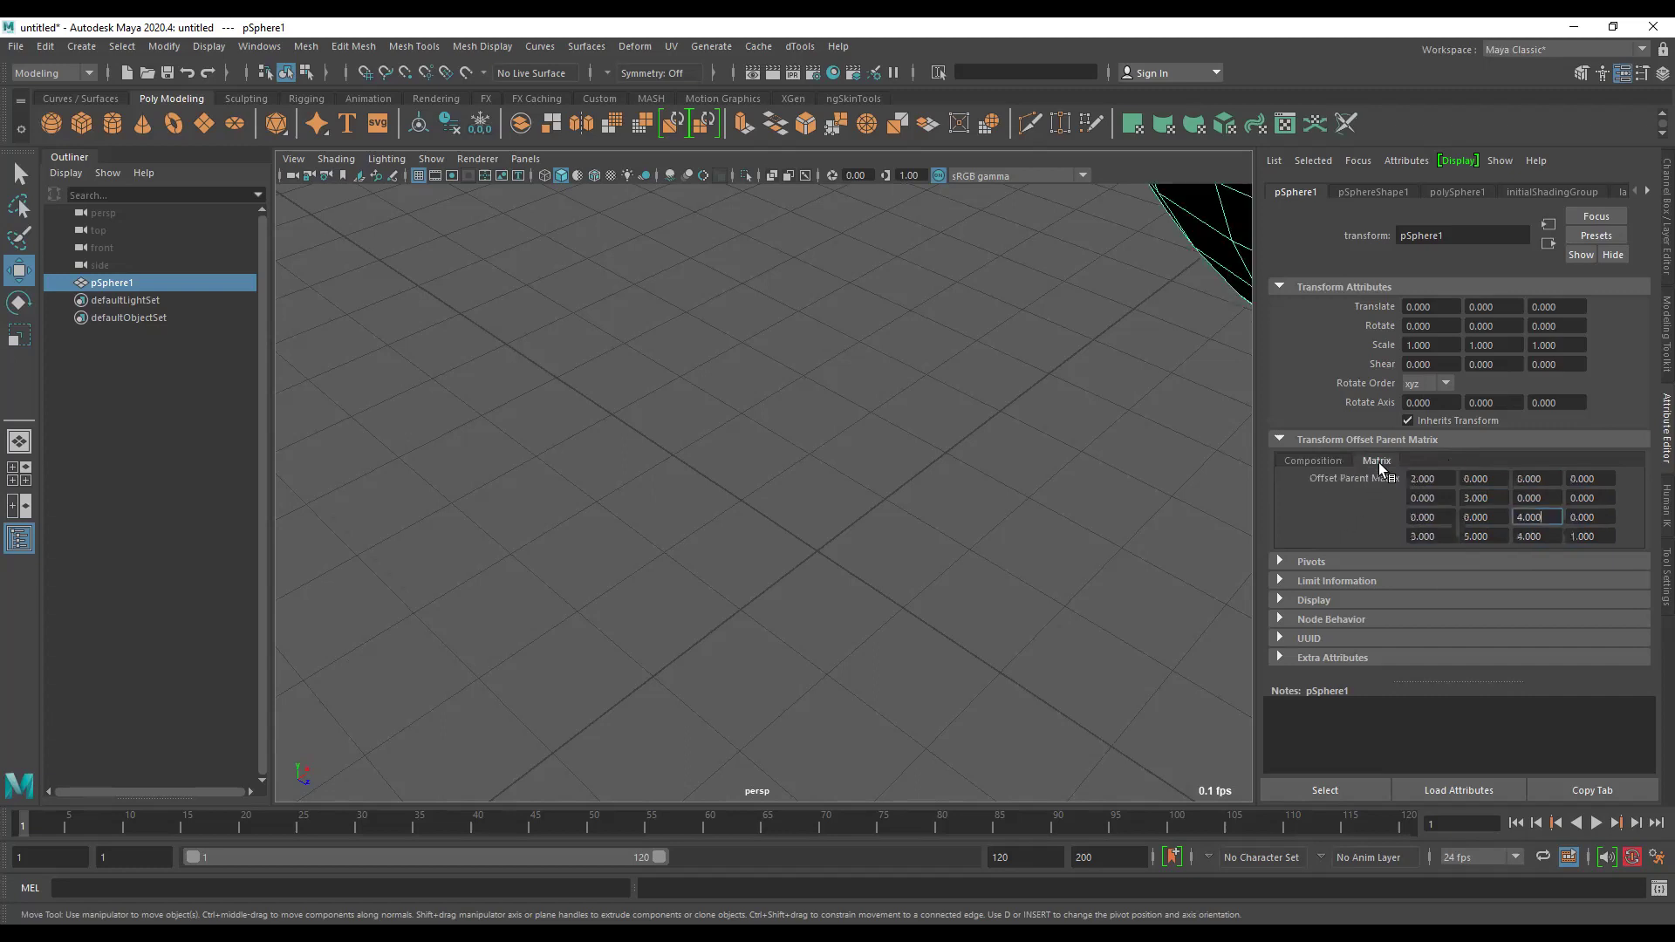
pyautogui.click(1487, 498)
pyautogui.click(1532, 517)
pyautogui.click(1311, 460)
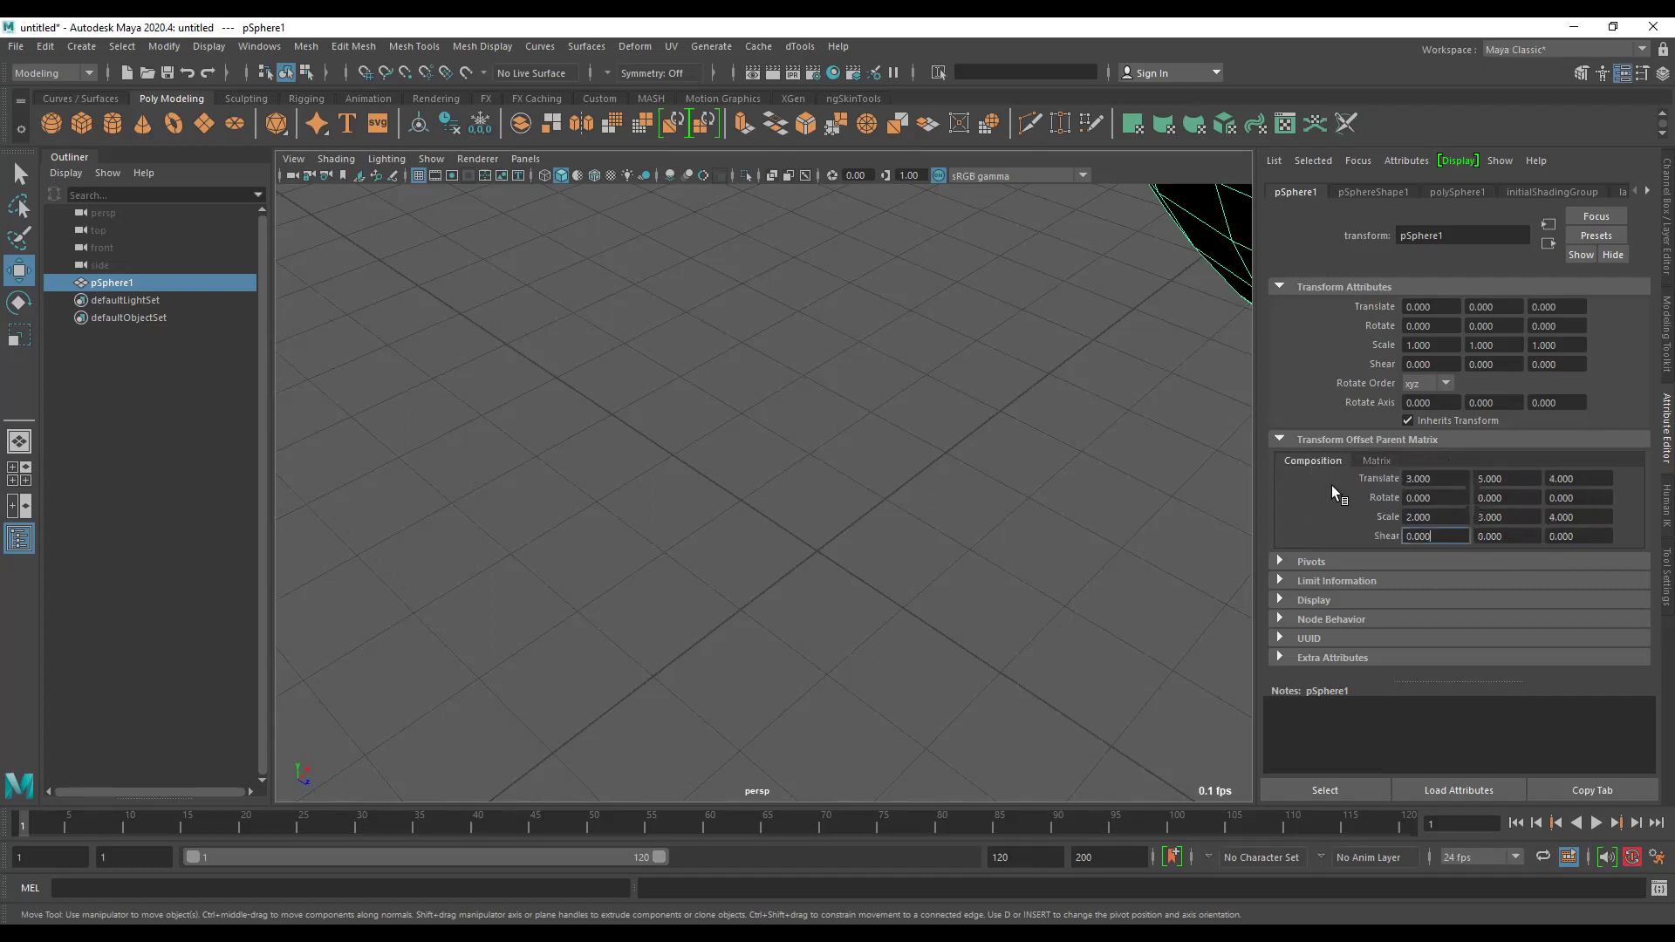
pyautogui.click(1379, 461)
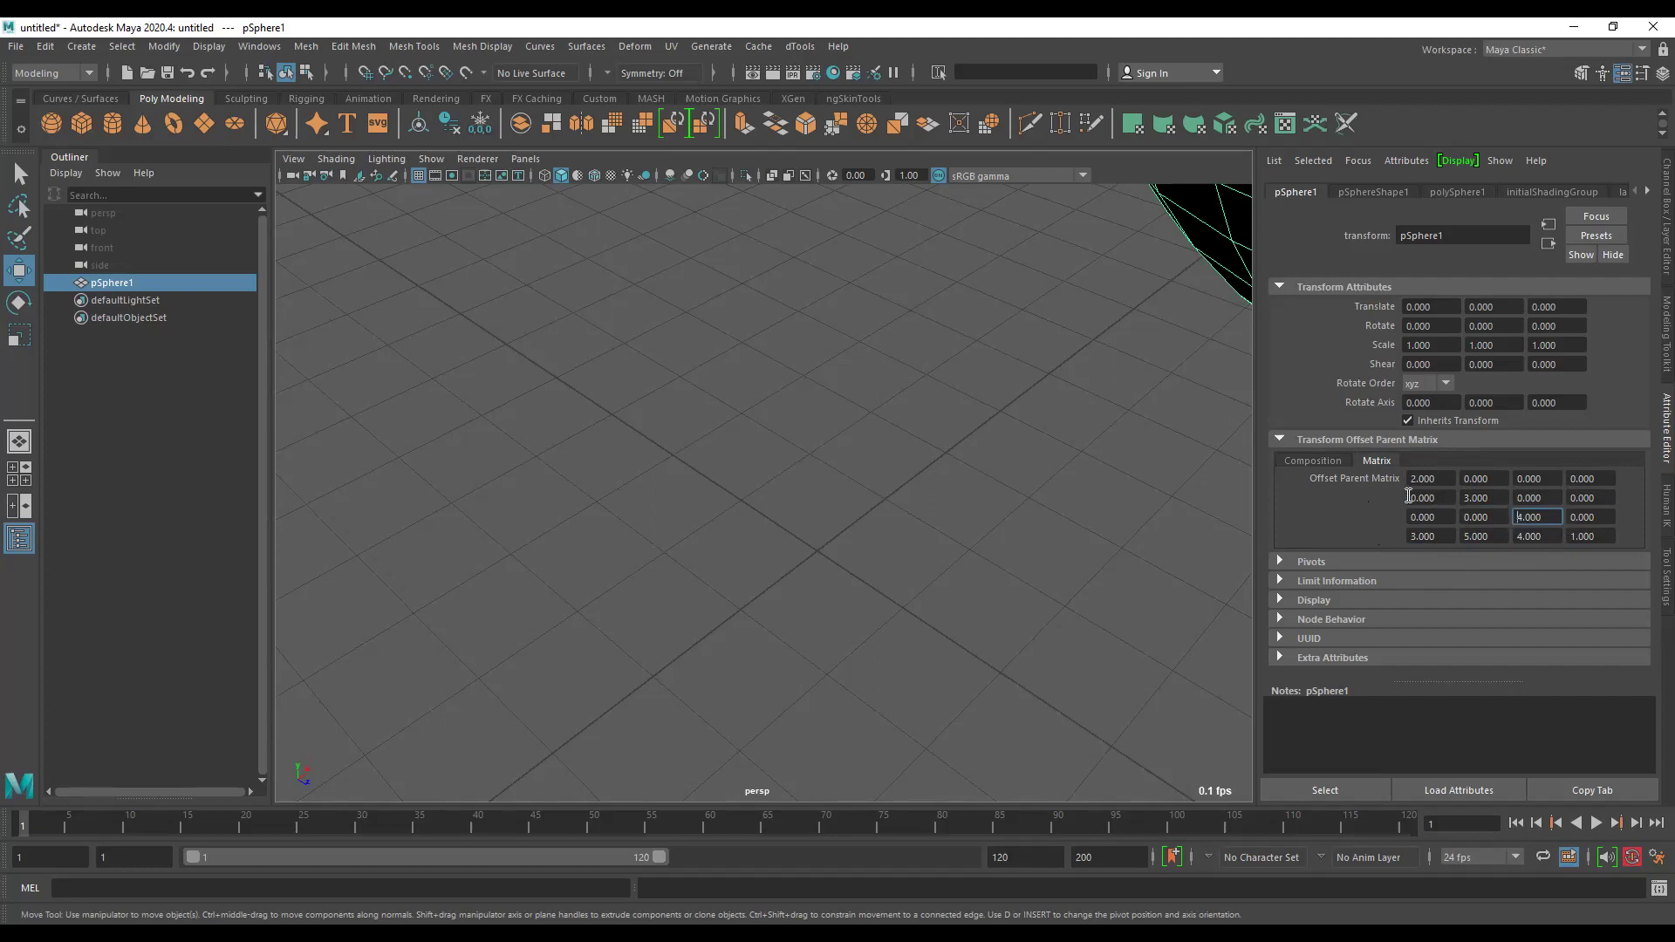
pyautogui.click(1313, 461)
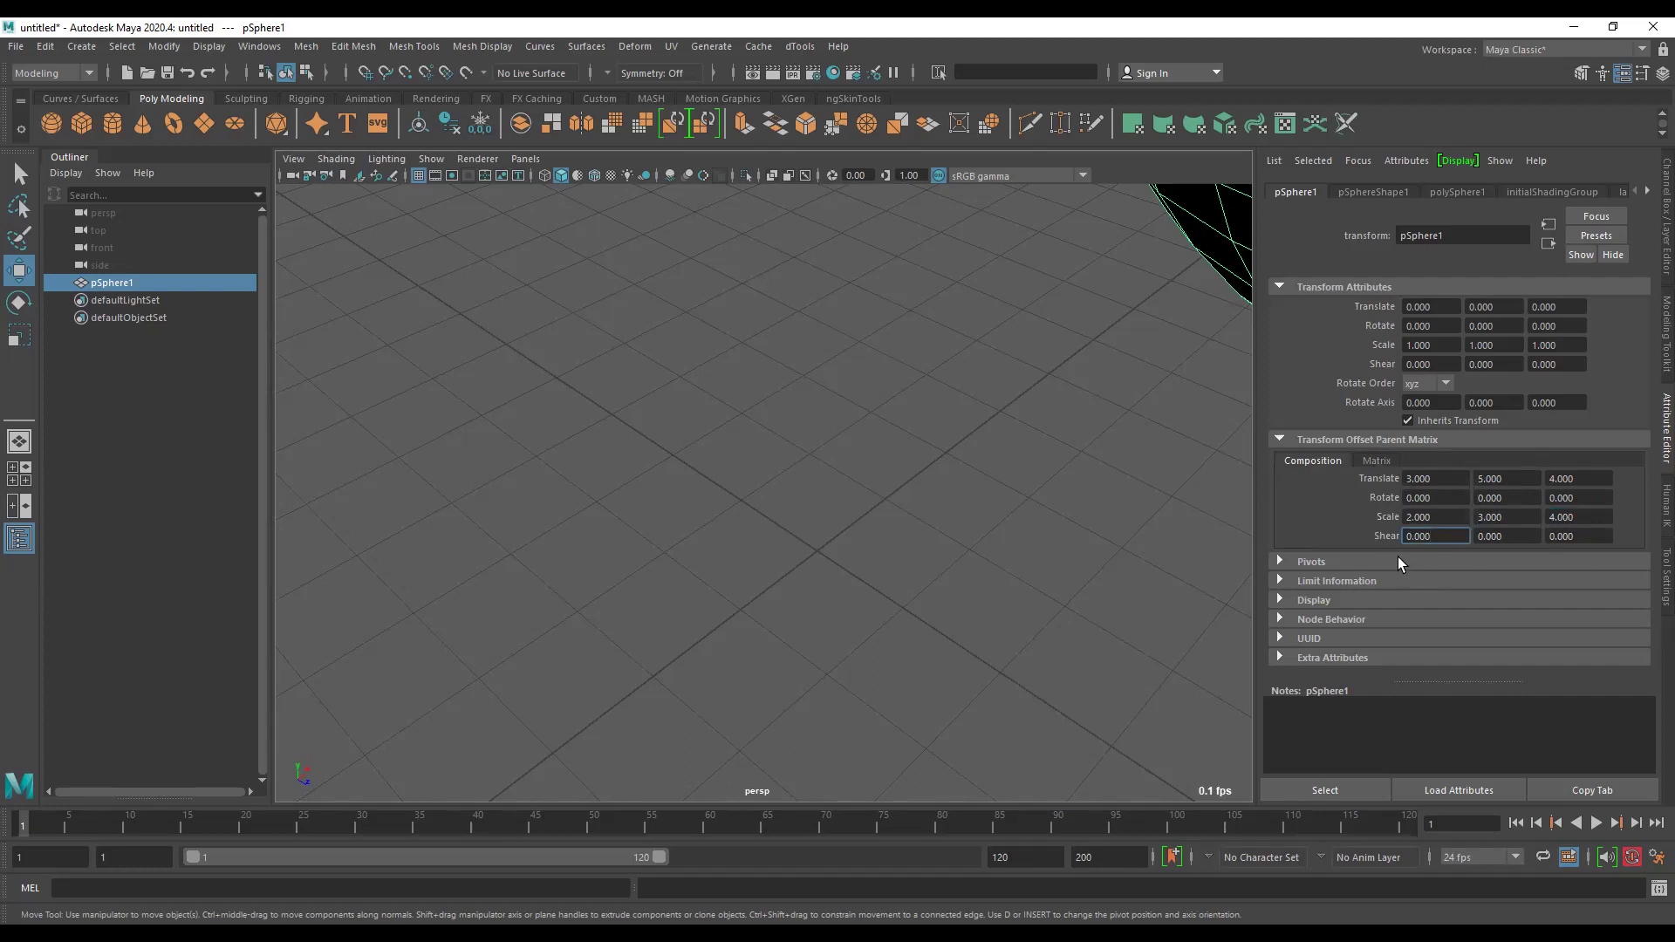
pyautogui.click(1378, 459)
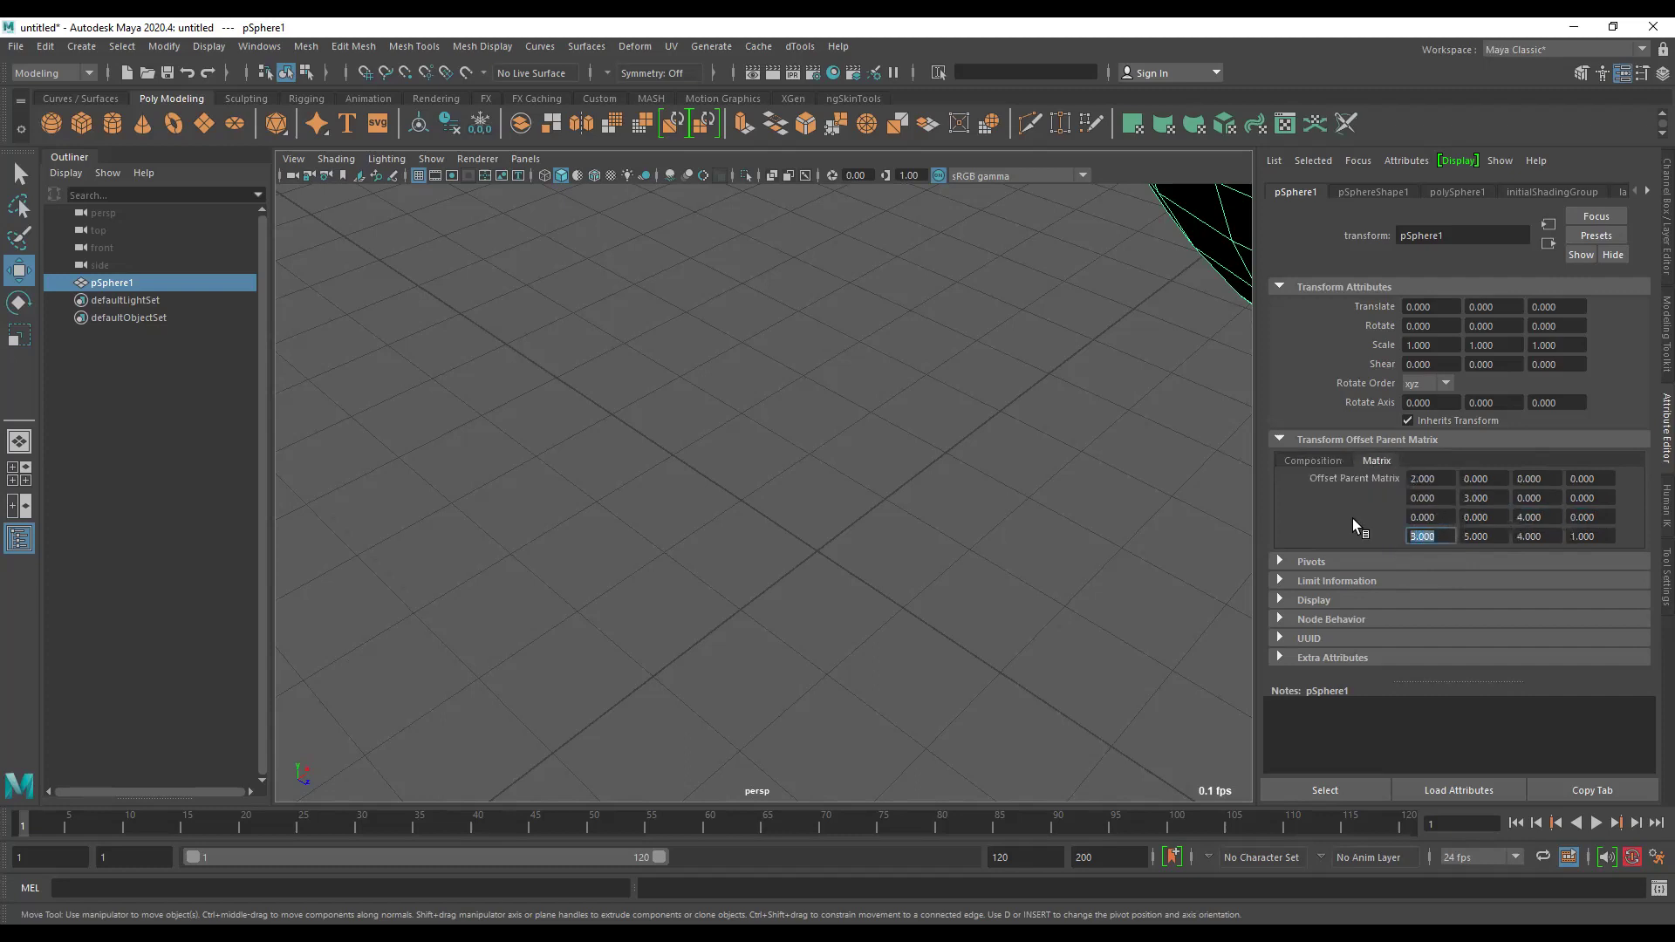
# Set the matrix's bottom-row translation entries to 0, 0, 0.
pyautogui.write('0')
pyautogui.press('Tab')
pyautogui.write('0')
pyautogui.press('Tab')
pyautogui.write('0')
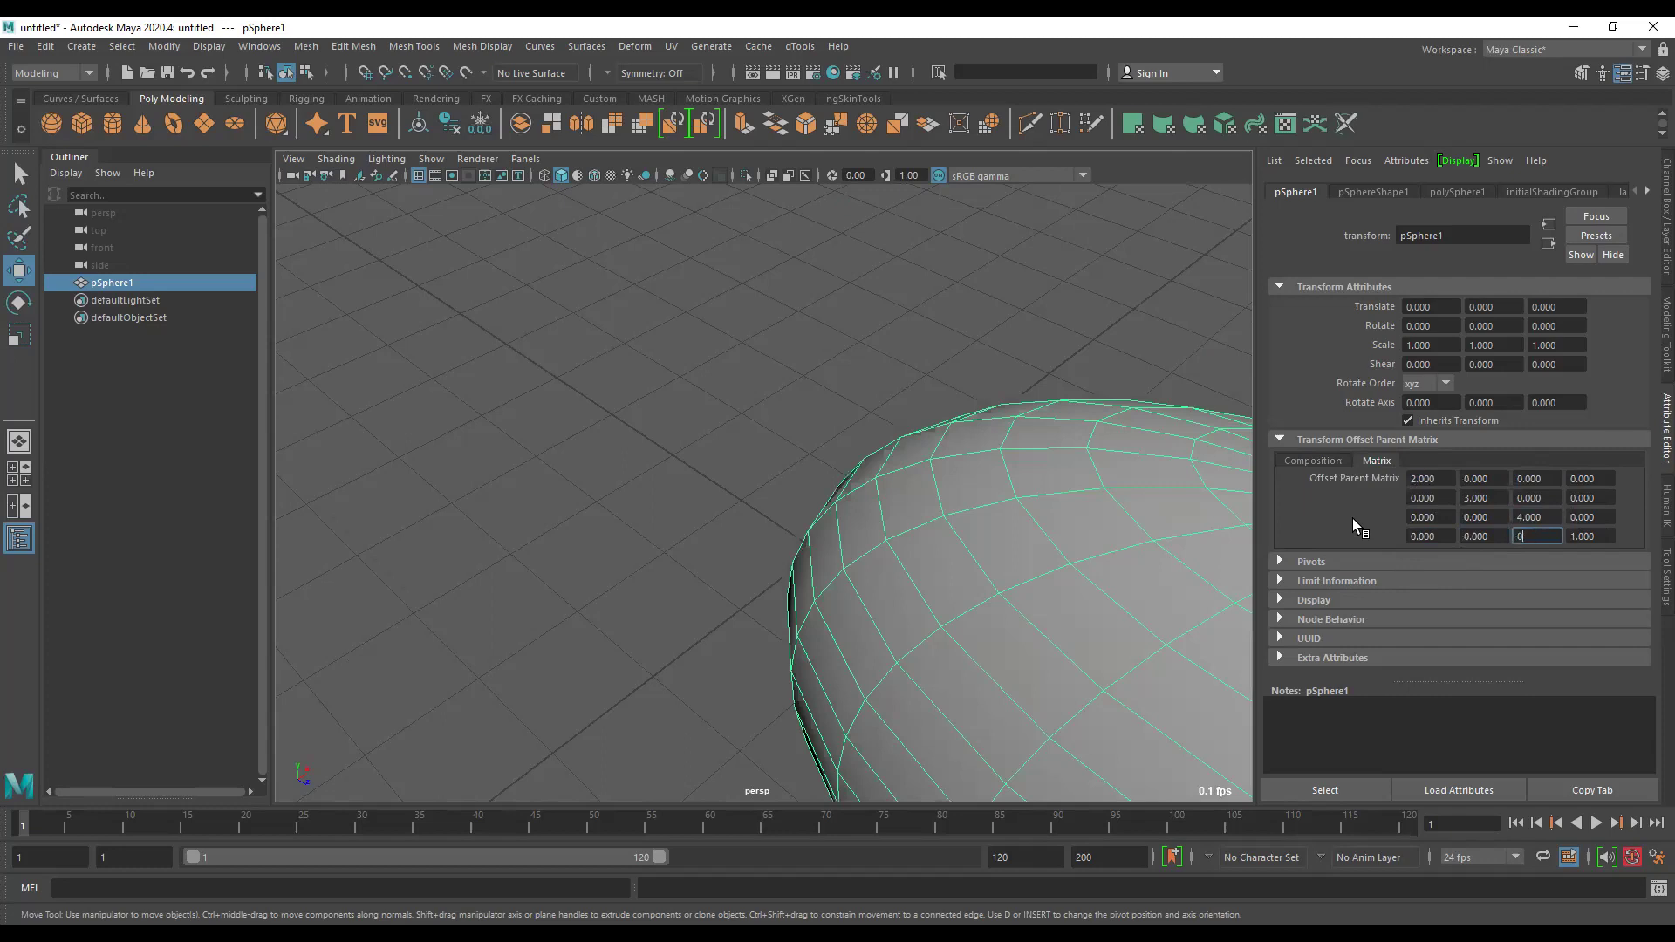
pyautogui.press('Tab')
# Set the matrix diagonal entries to 1 and return to the Composition view.
pyautogui.press('Tab')
pyautogui.write('1')
pyautogui.press('Tab')
pyautogui.press('Tab')
pyautogui.press('Tab')
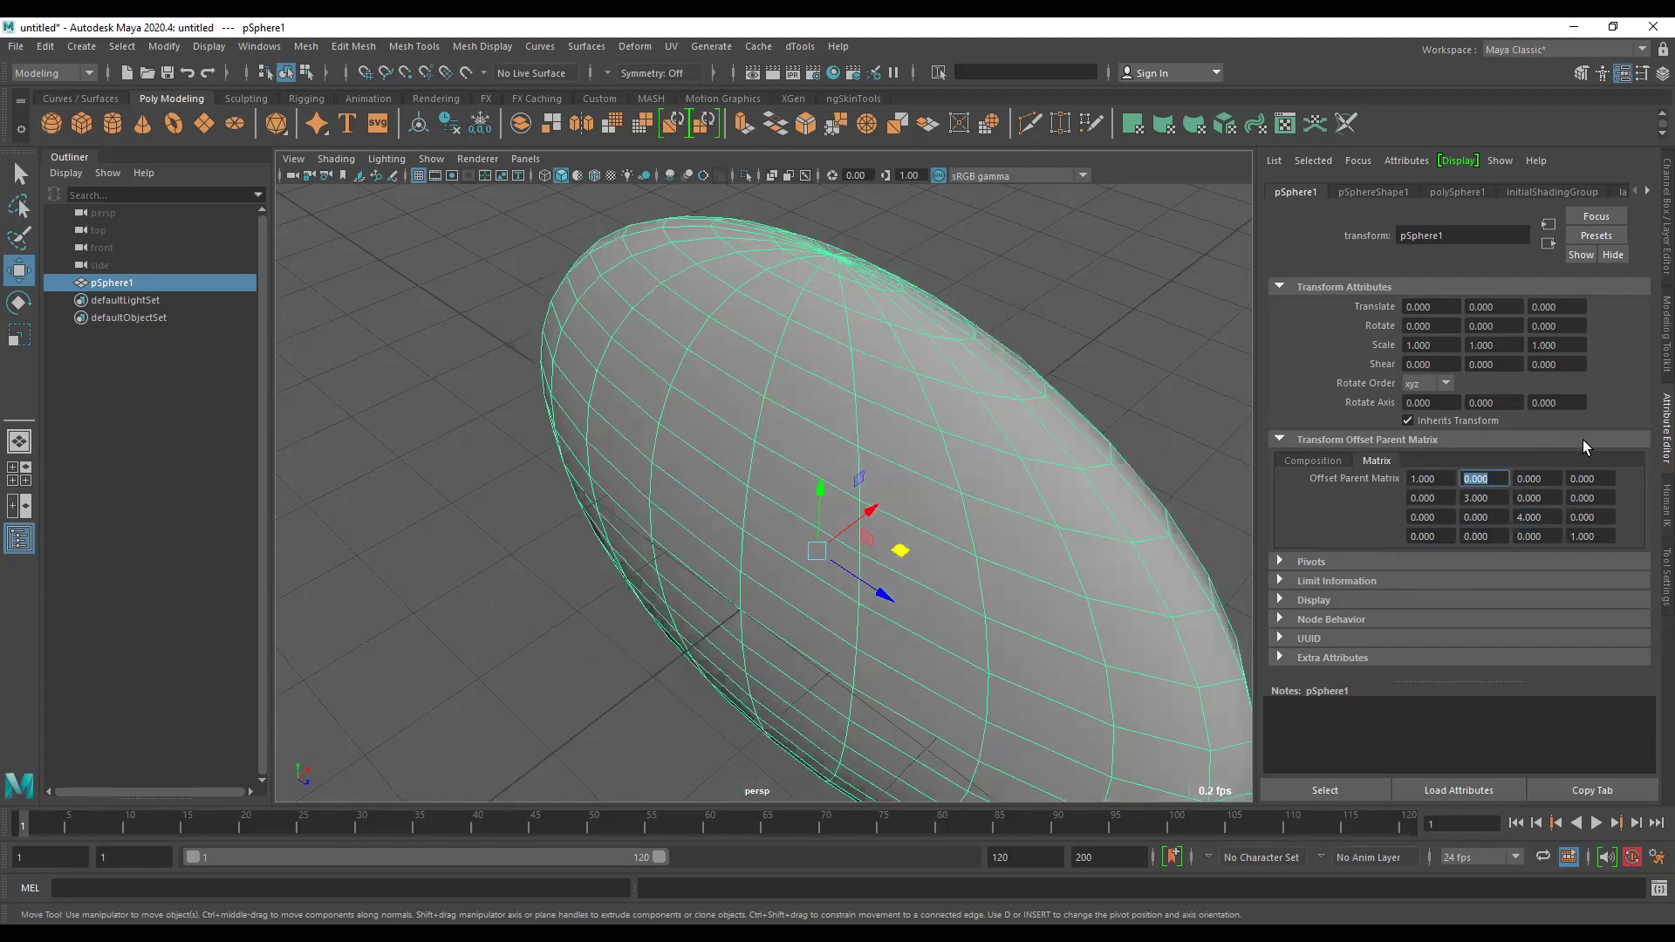
pyautogui.write('1')
pyautogui.press('Tab')
pyautogui.doubleClick(1534, 518)
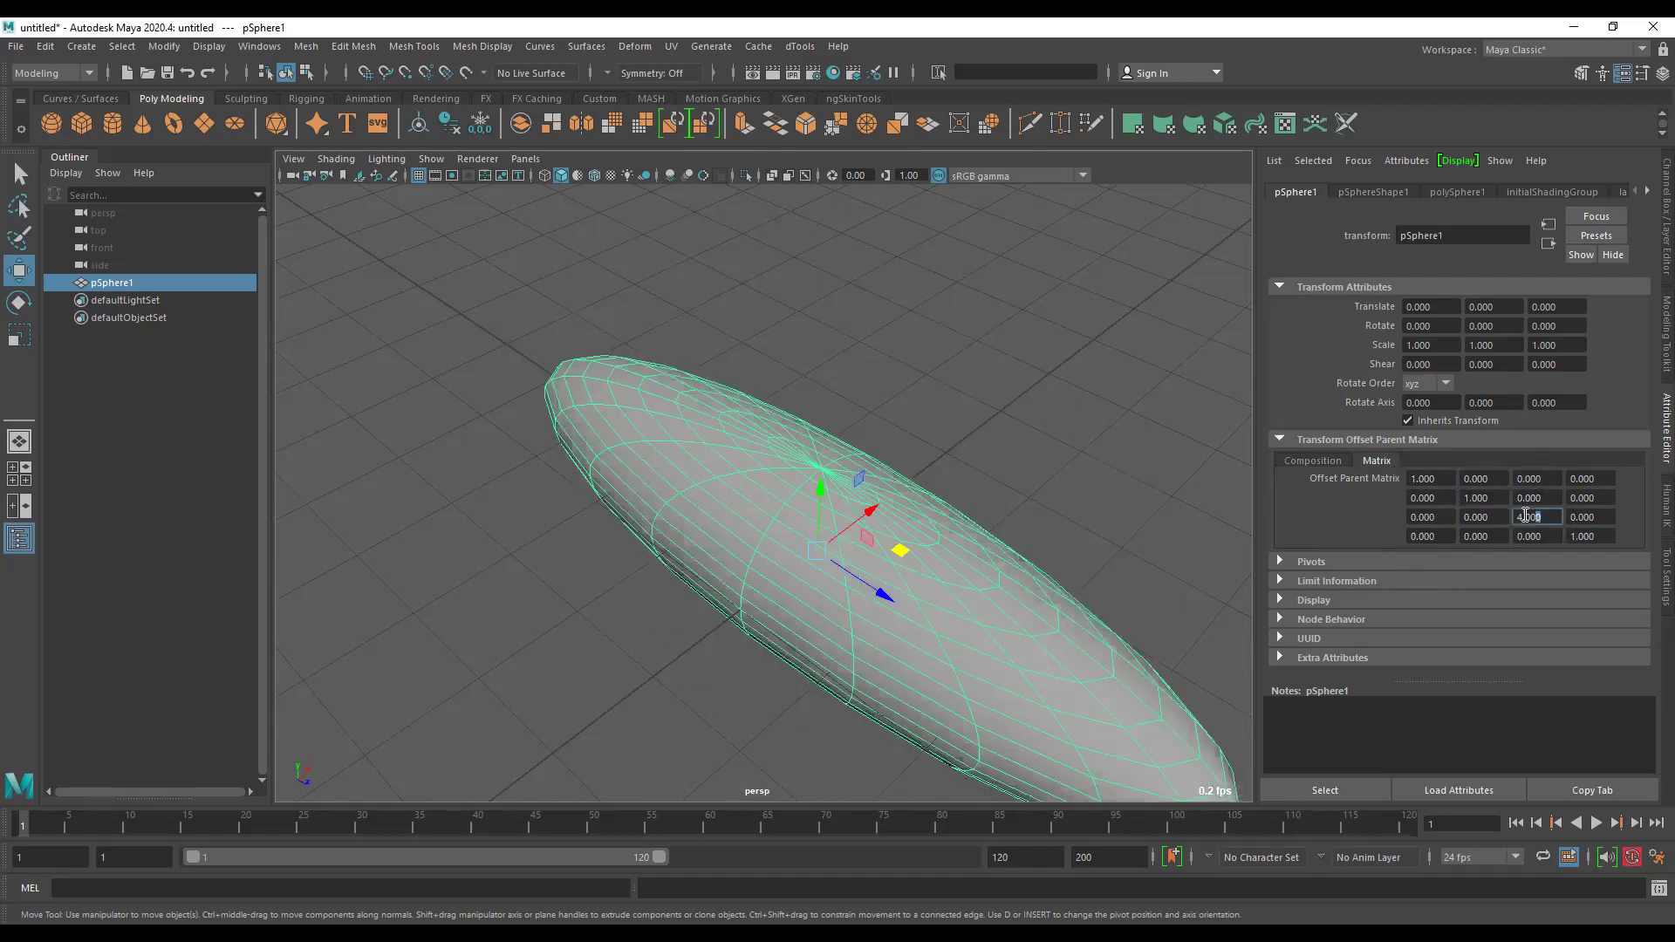
pyautogui.write('1')
pyautogui.press('Return')
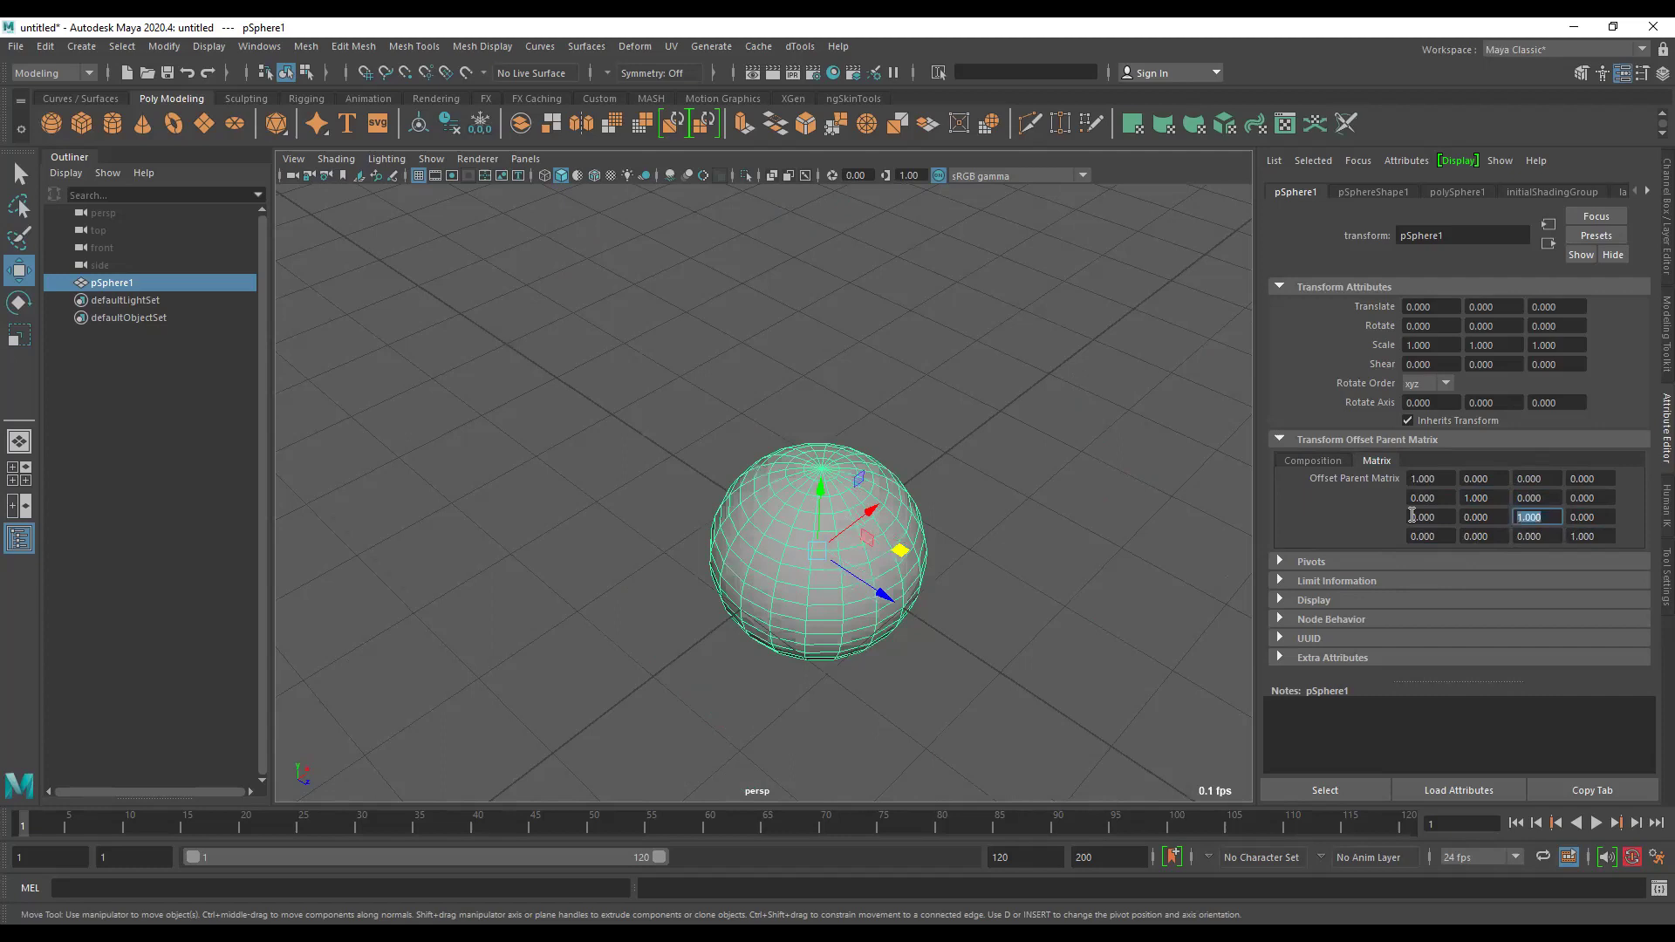
pyautogui.click(1333, 462)
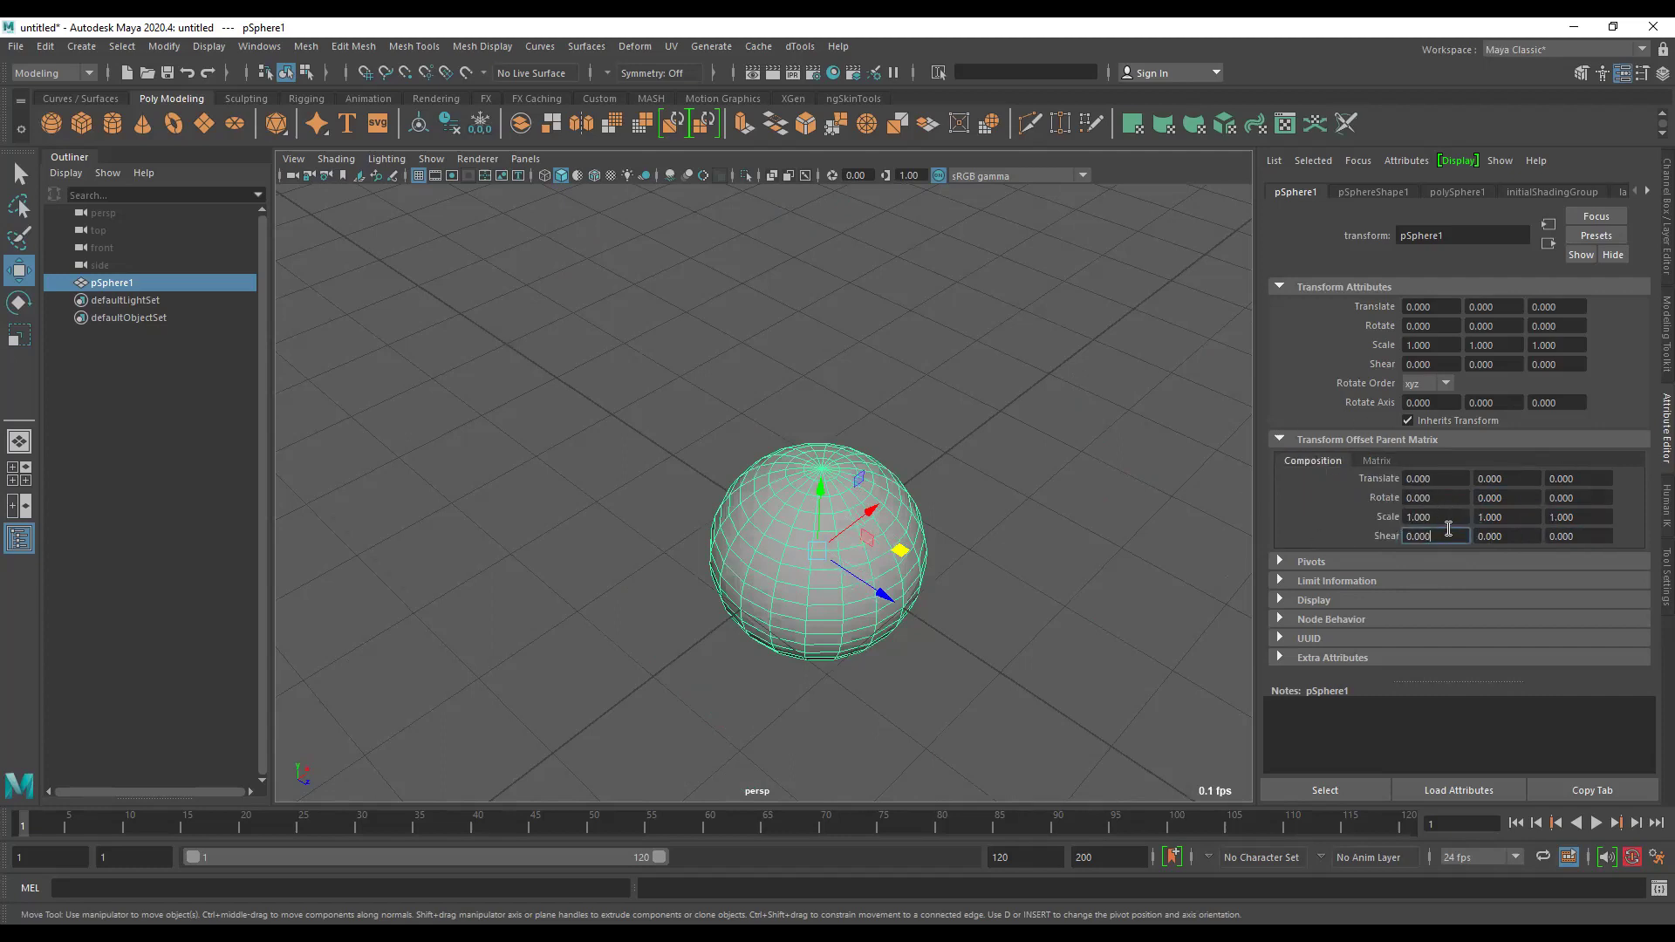
# Enter an offset shear of 2 and inspect its 2.000 entry in the matrix.
pyautogui.write('2')
pyautogui.press('Return')
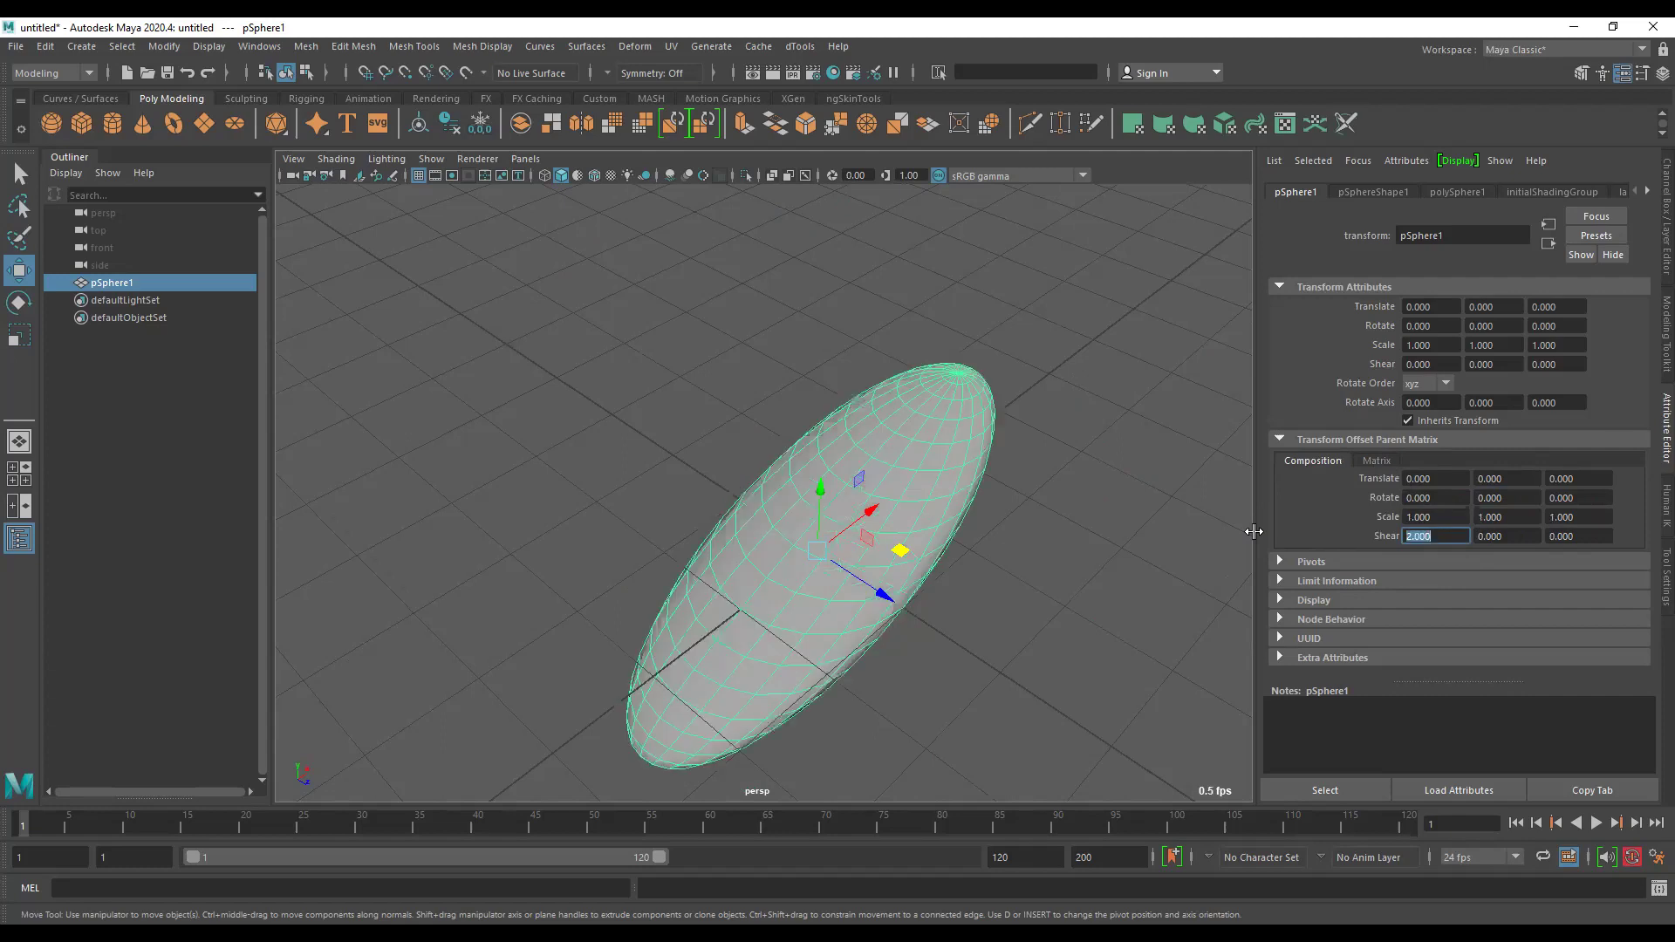
pyautogui.click(1375, 461)
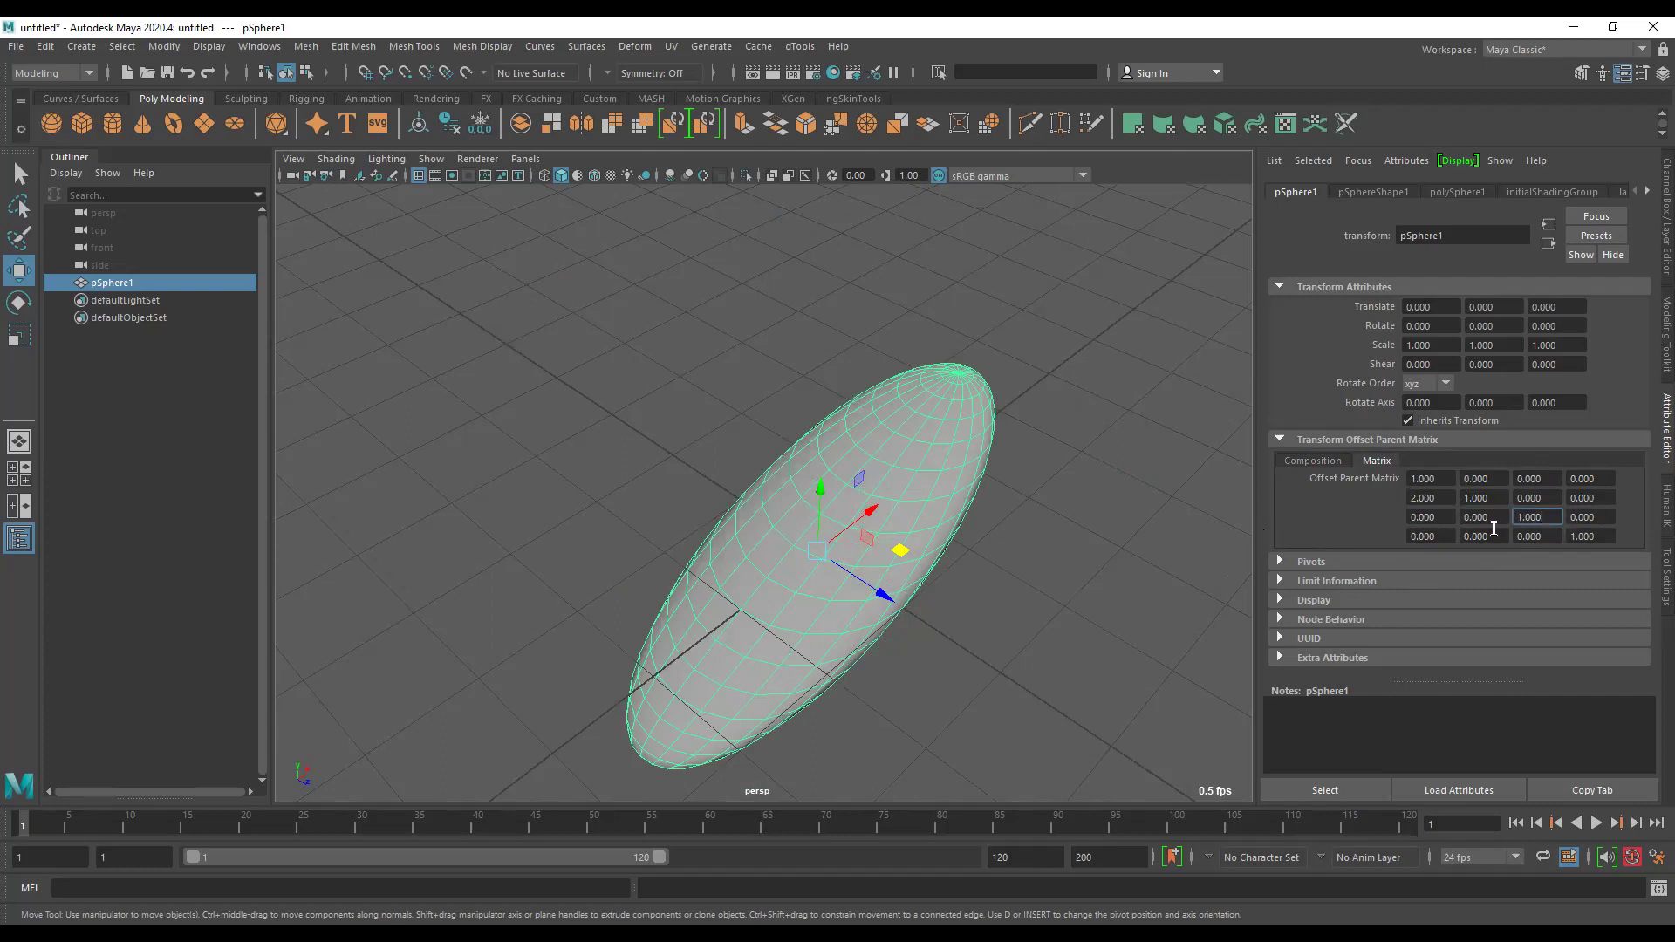
pyautogui.doubleClick(1440, 498)
pyautogui.click(1308, 460)
# Zero the first shear, set the second shear to 3, and inspect the 3.000 matrix entry.
pyautogui.doubleClick(1447, 534)
pyautogui.write('0')
pyautogui.press('Return')
pyautogui.press('Tab')
pyautogui.write('3')
pyautogui.press('Return')
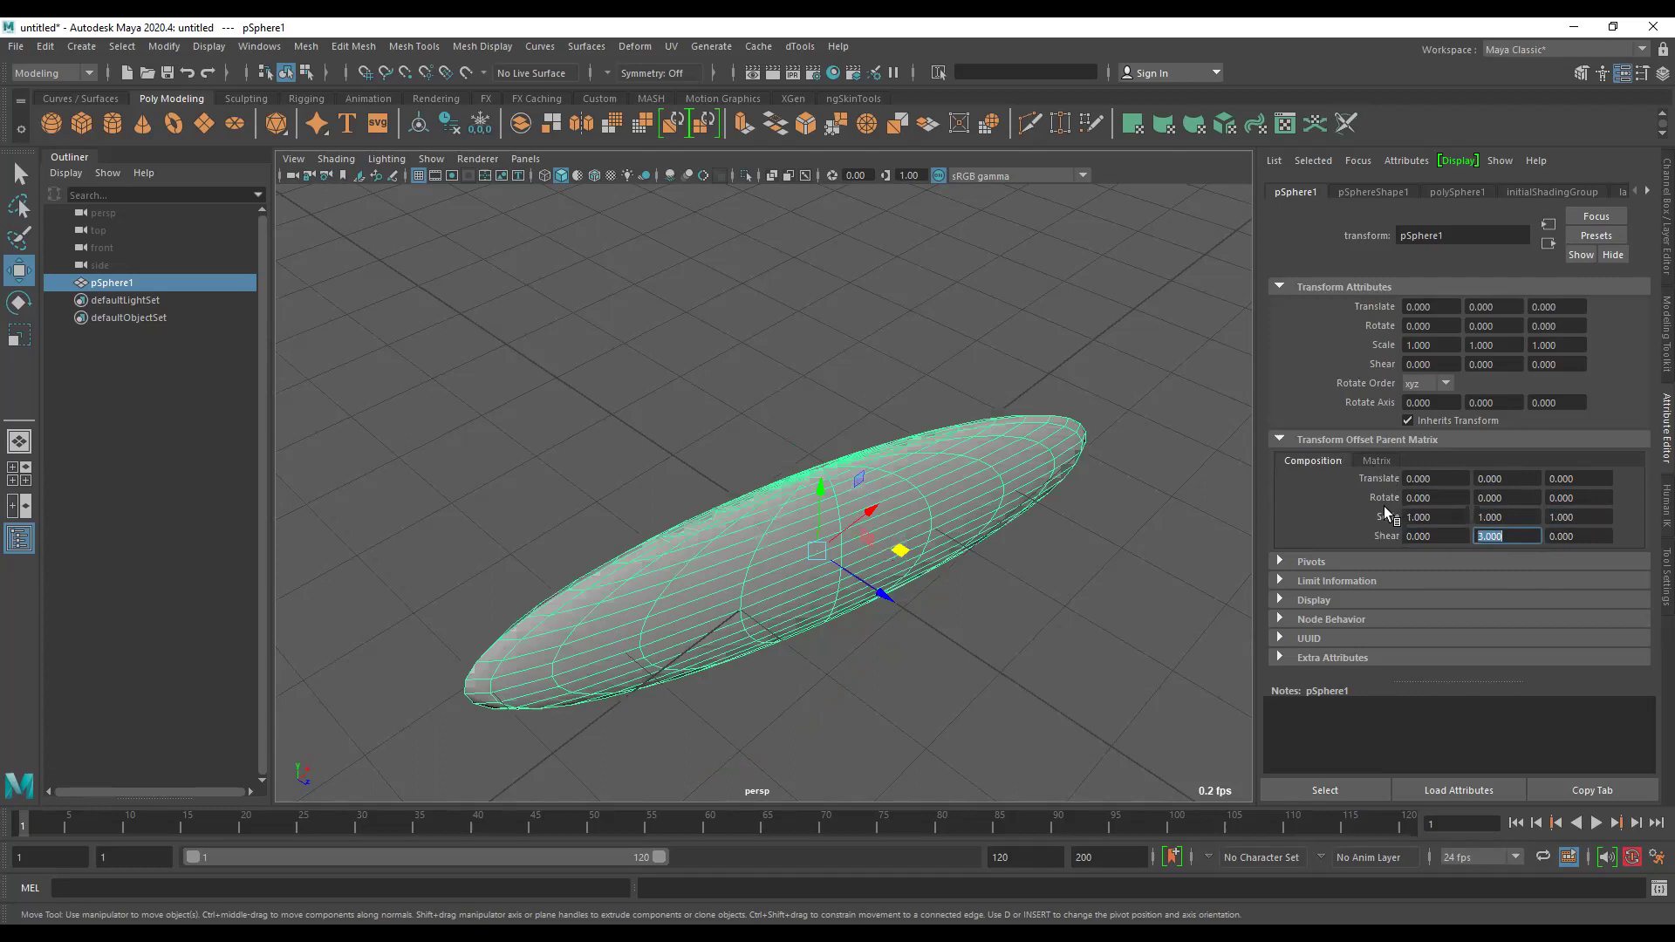
pyautogui.click(1374, 461)
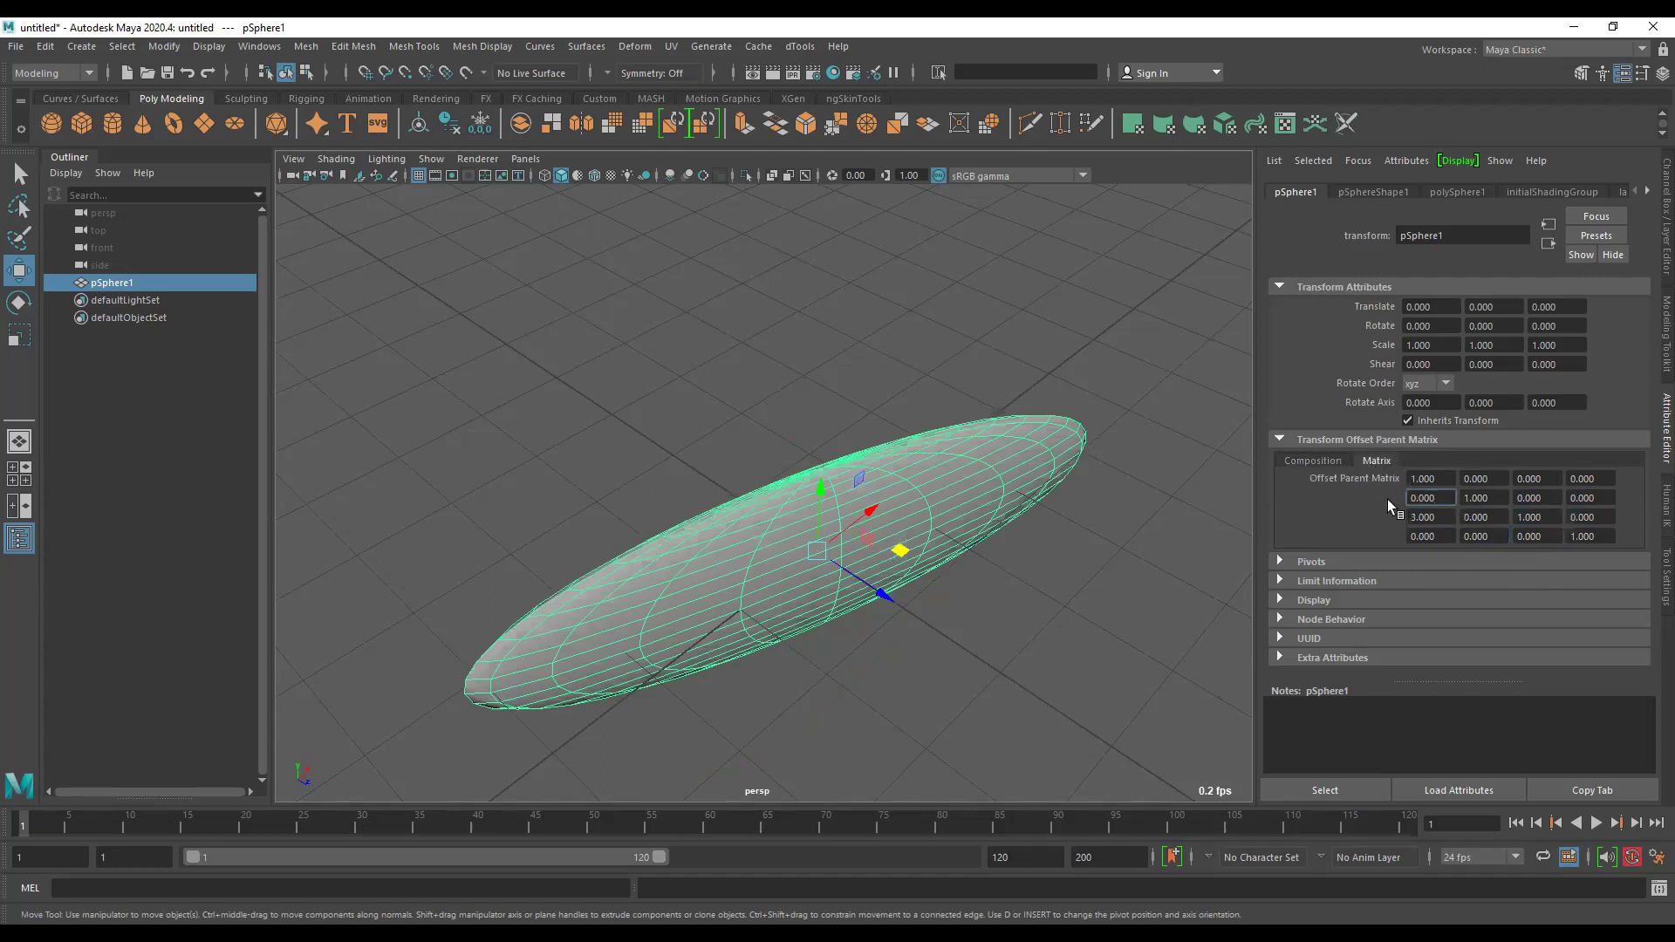
pyautogui.moveTo(1446, 516); pyautogui.dragTo(1373, 515)
pyautogui.click(1313, 461)
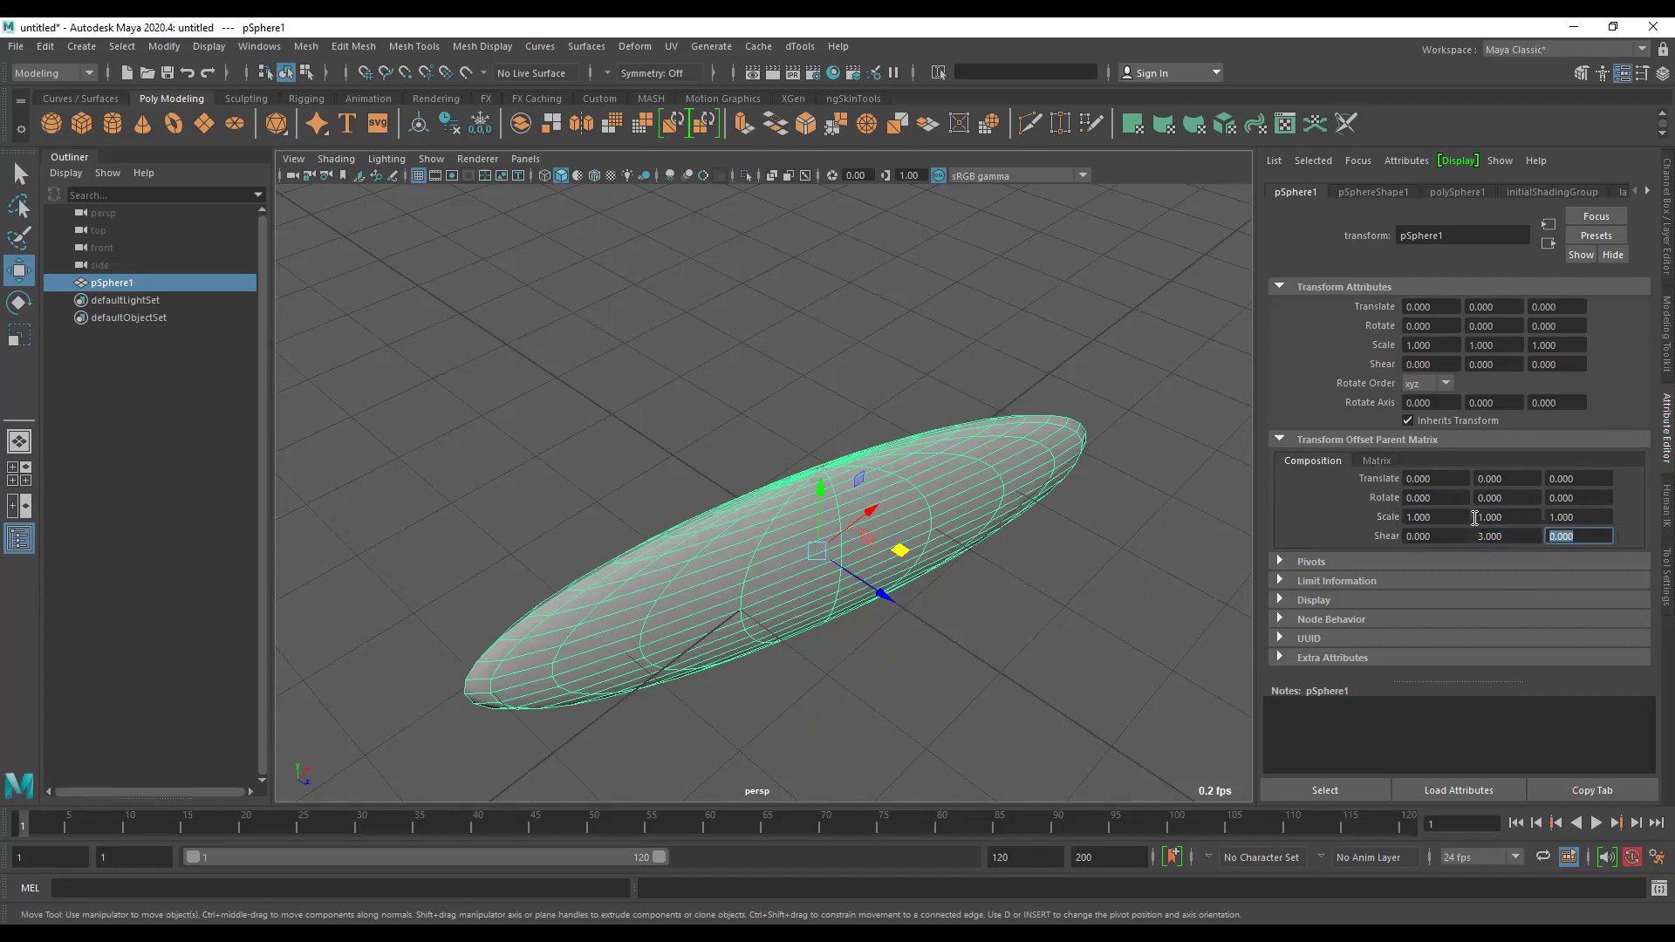
# Add a further shear and compare the 3.000 and 4.000 entries in the matrix.
pyautogui.write('1')
pyautogui.press('Return')
pyautogui.click(1377, 461)
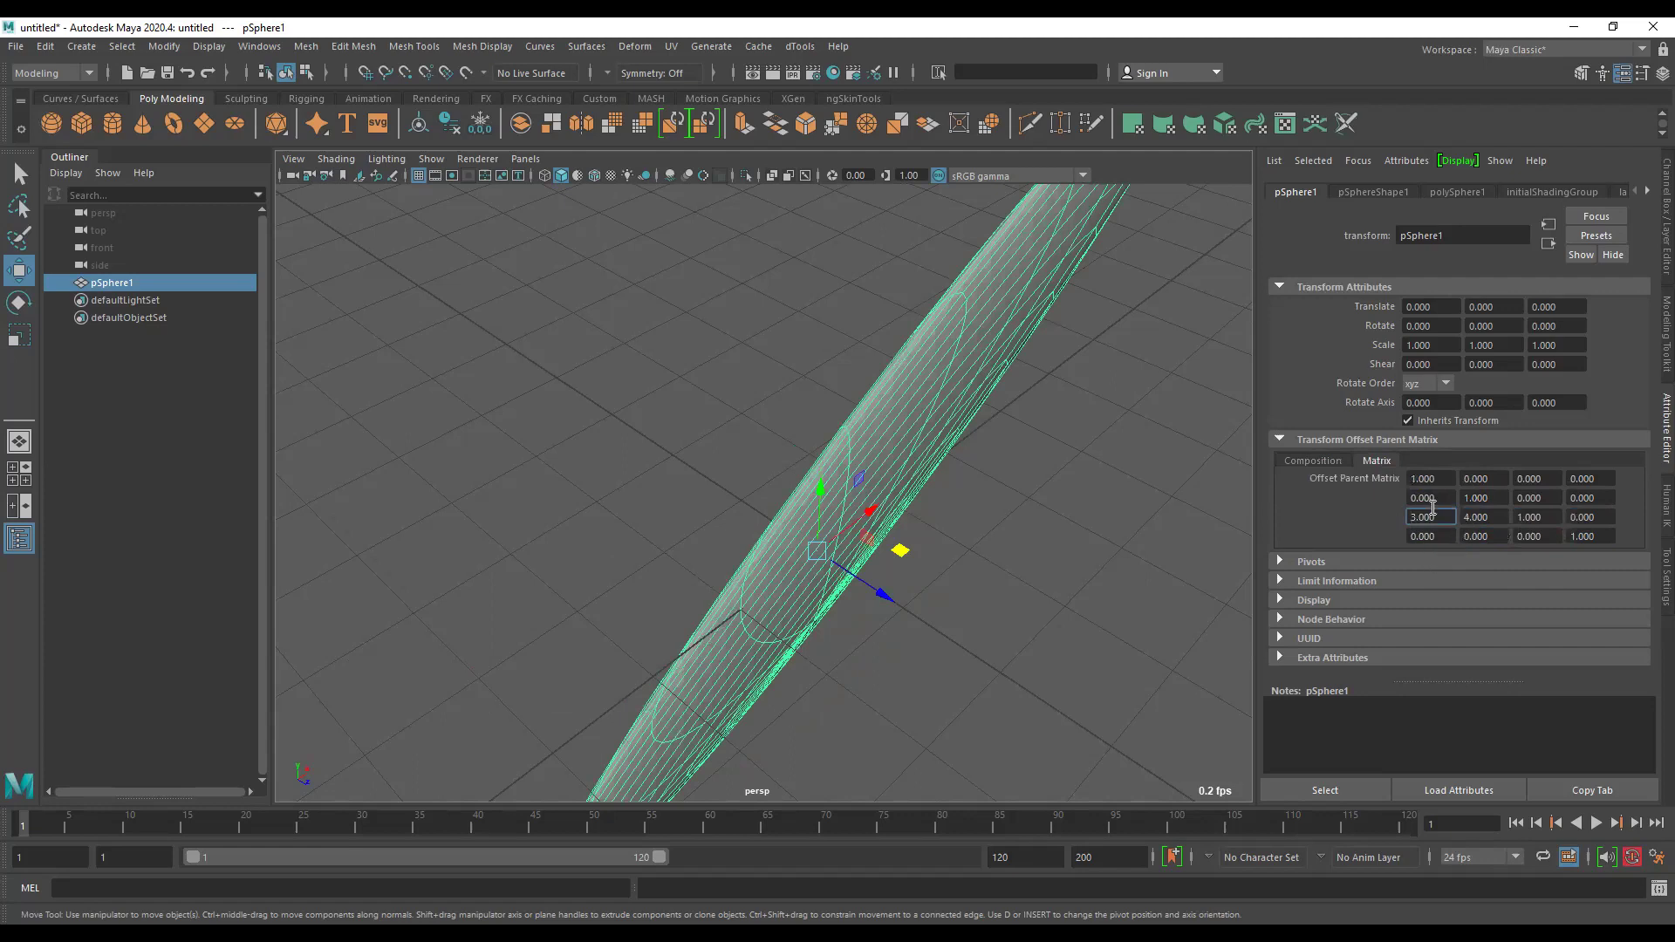
pyautogui.click(1438, 515)
pyautogui.click(1441, 498)
pyautogui.click(1487, 518)
pyautogui.click(1339, 463)
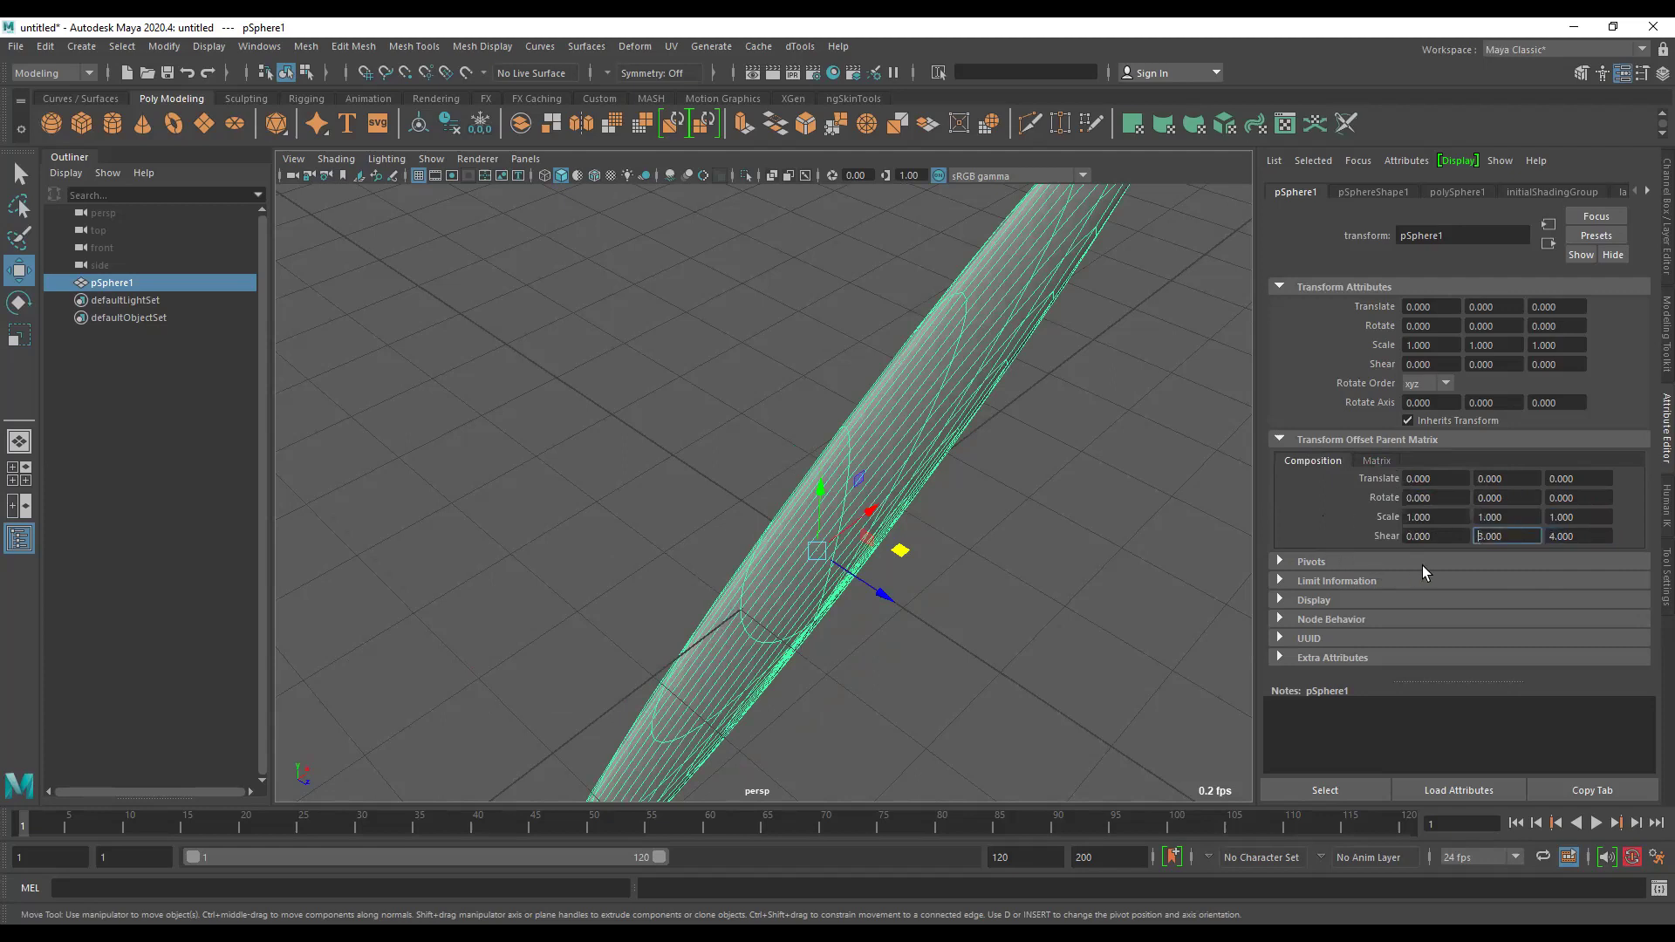
# Set offset Shear Y and Shear Z to 0, restoring the round sphere.
pyautogui.write('0')
pyautogui.press('Tab')
pyautogui.write('0')
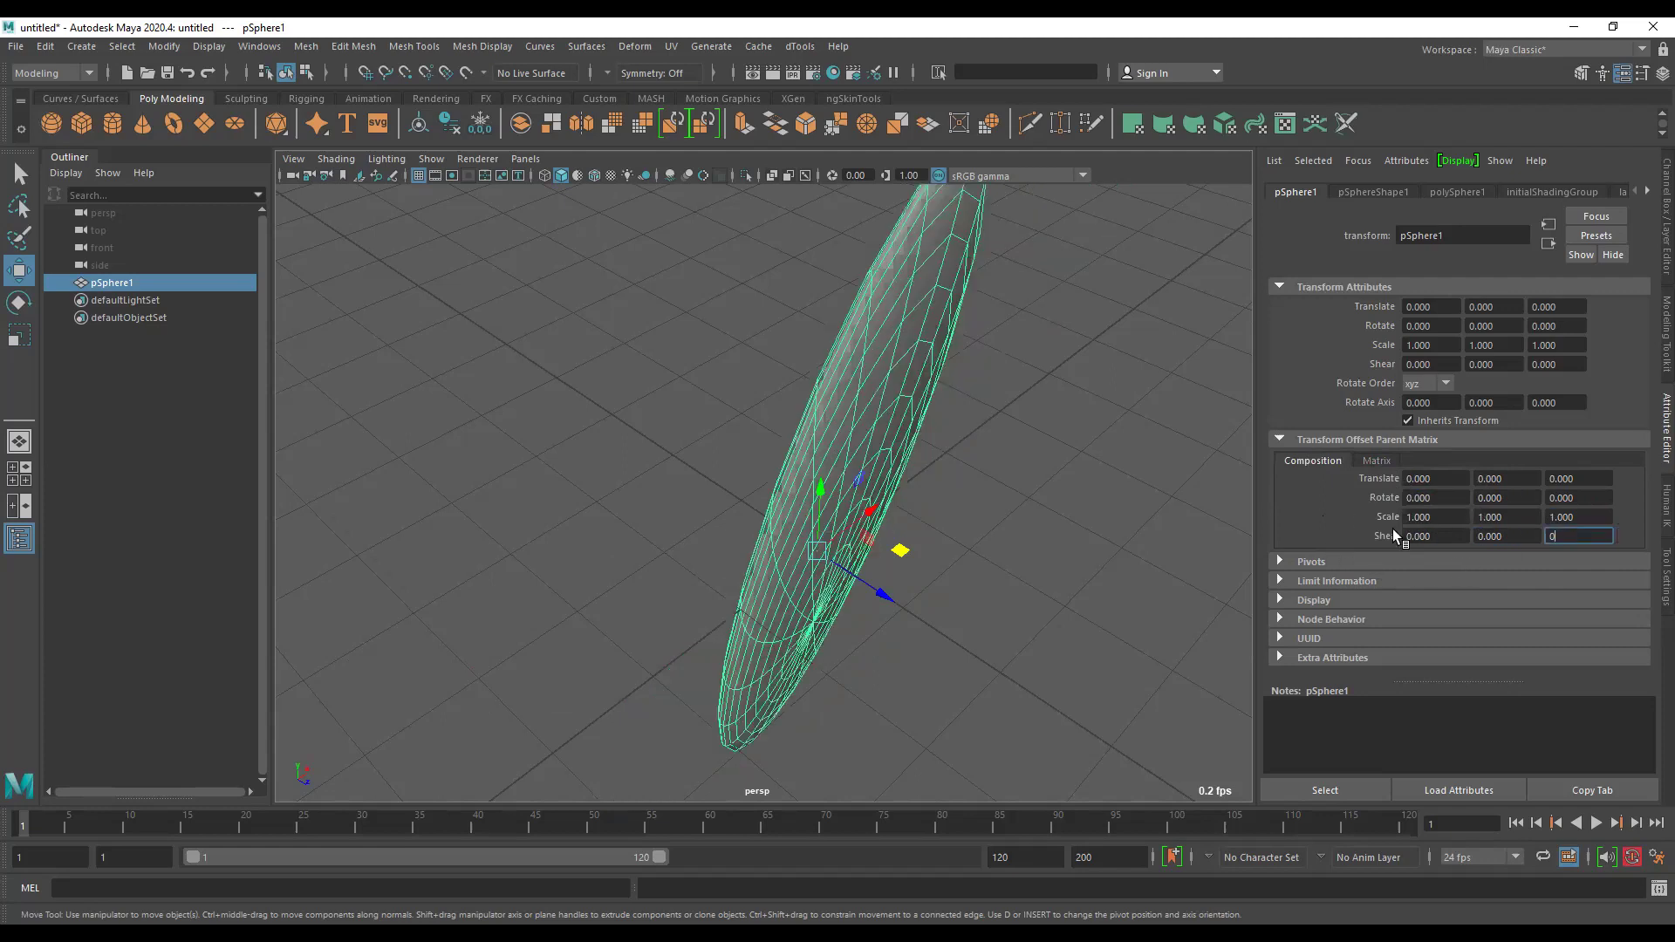
pyautogui.press('Return')
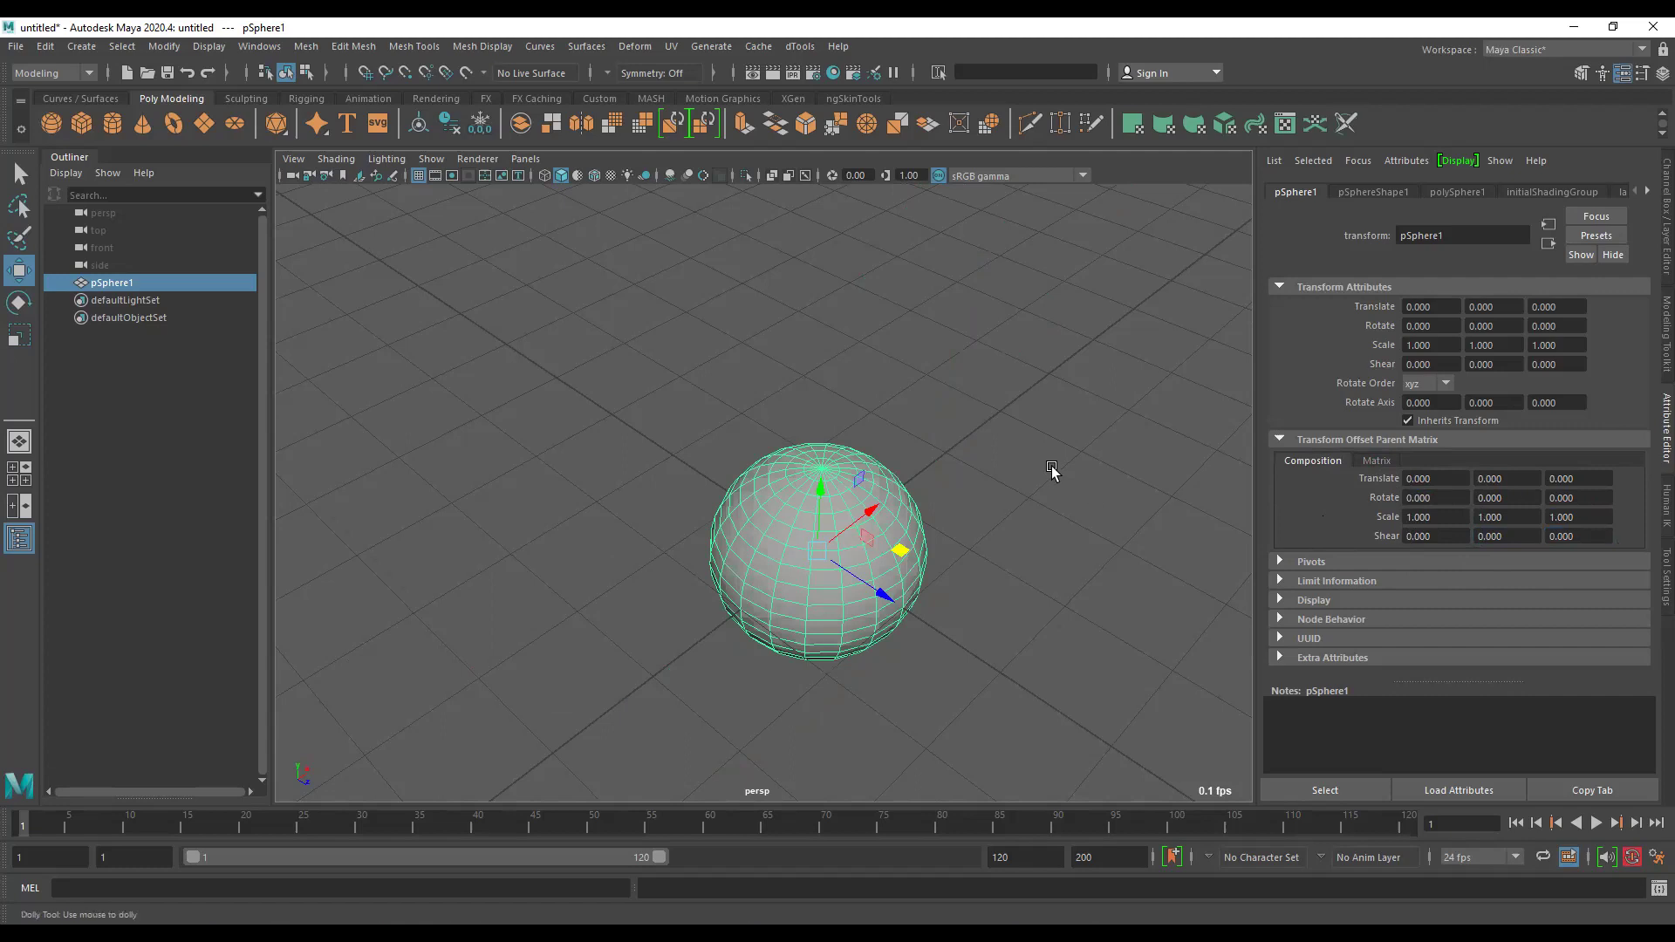
pyautogui.keyDown('alt'); pyautogui.moveTo(1050, 471); pyautogui.dragTo(857, 460); pyautogui.keyUp('alt')
# Set Offset Rotate X to 2 and inspect the matrix's 0.999 and ±0.035 entries.
pyautogui.keyDown('alt'); pyautogui.moveTo(857, 459); pyautogui.dragTo(872, 400, button='right'); pyautogui.keyUp('alt')
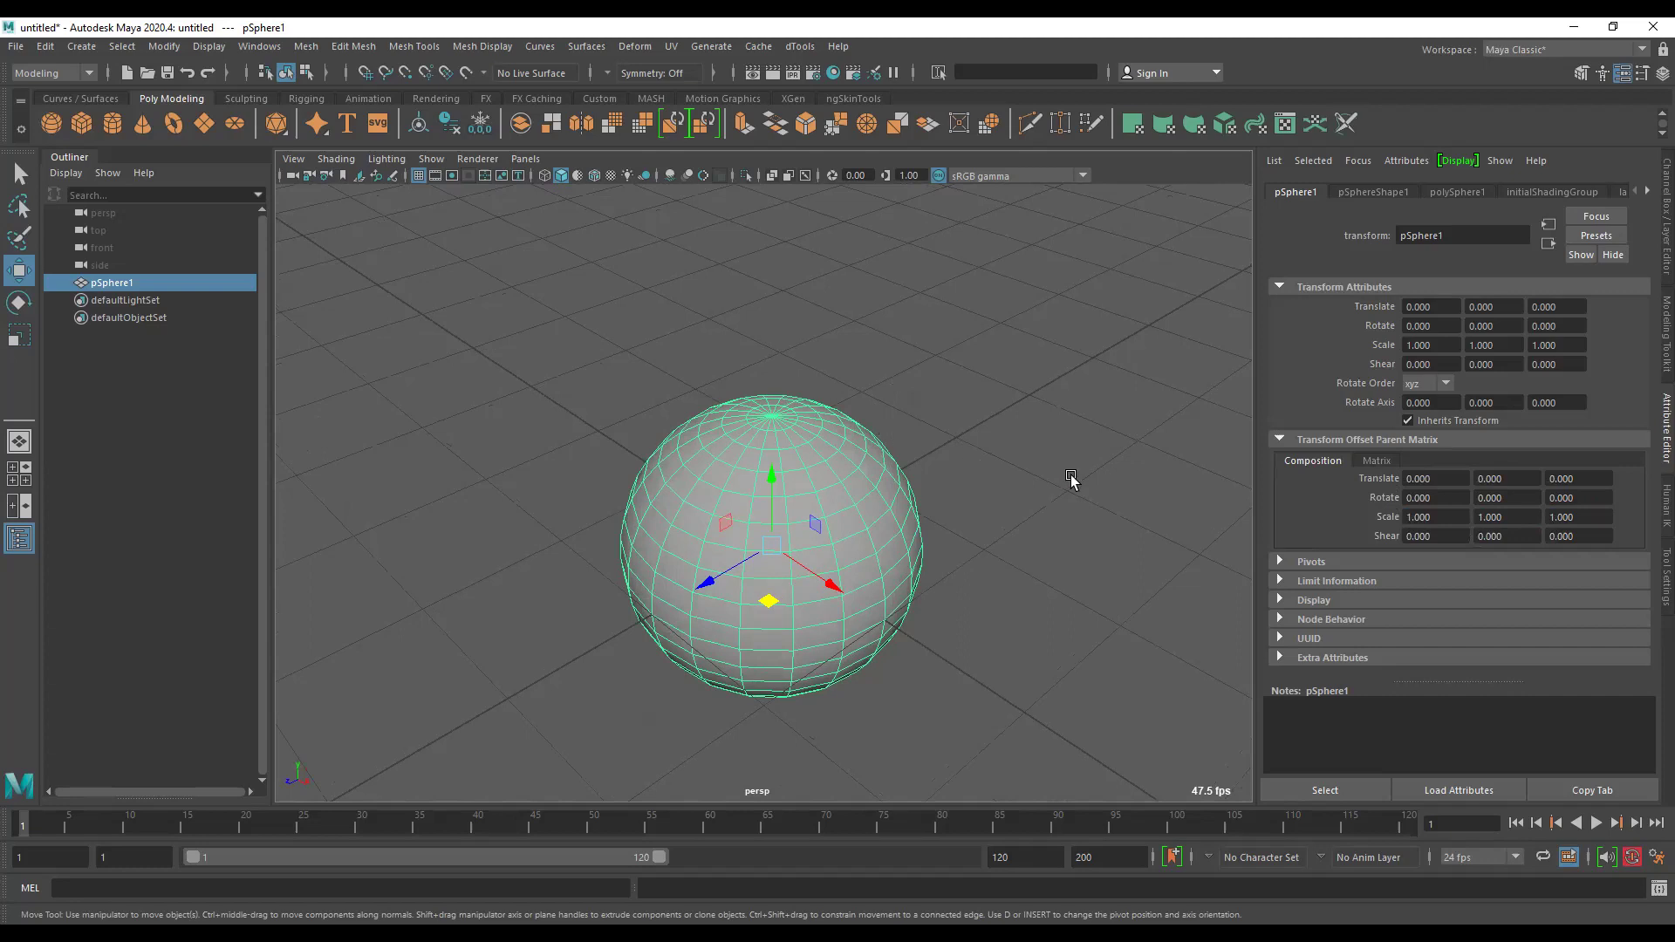
pyautogui.click(1447, 503)
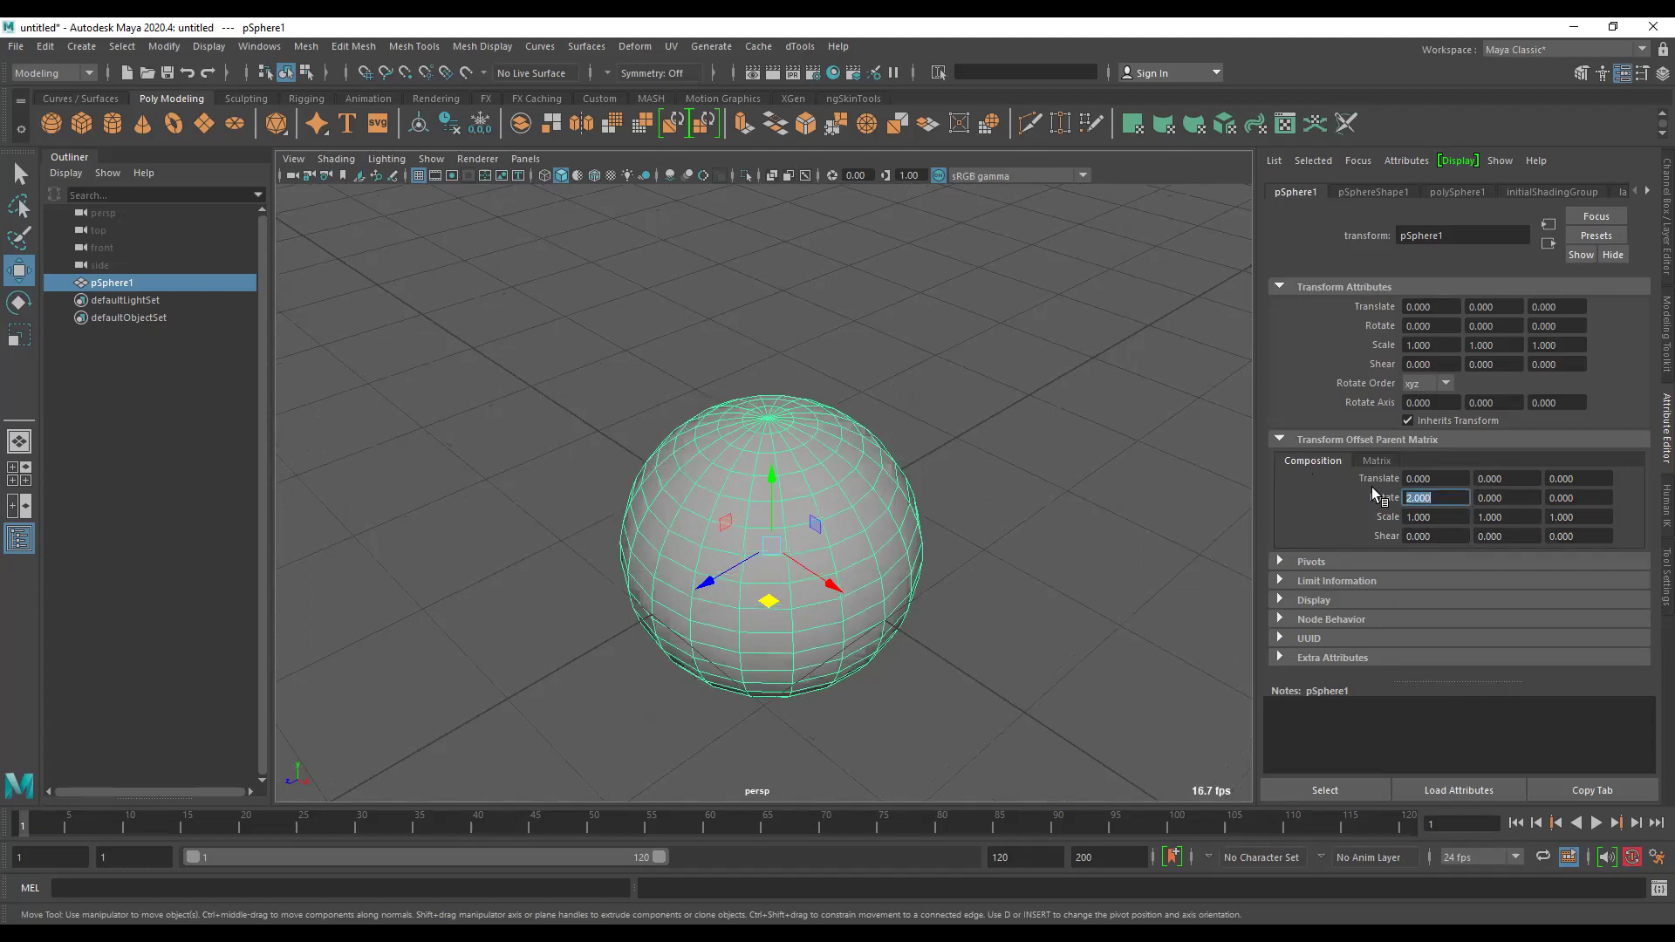
pyautogui.write('2')
pyautogui.press('Return')
pyautogui.click(1368, 461)
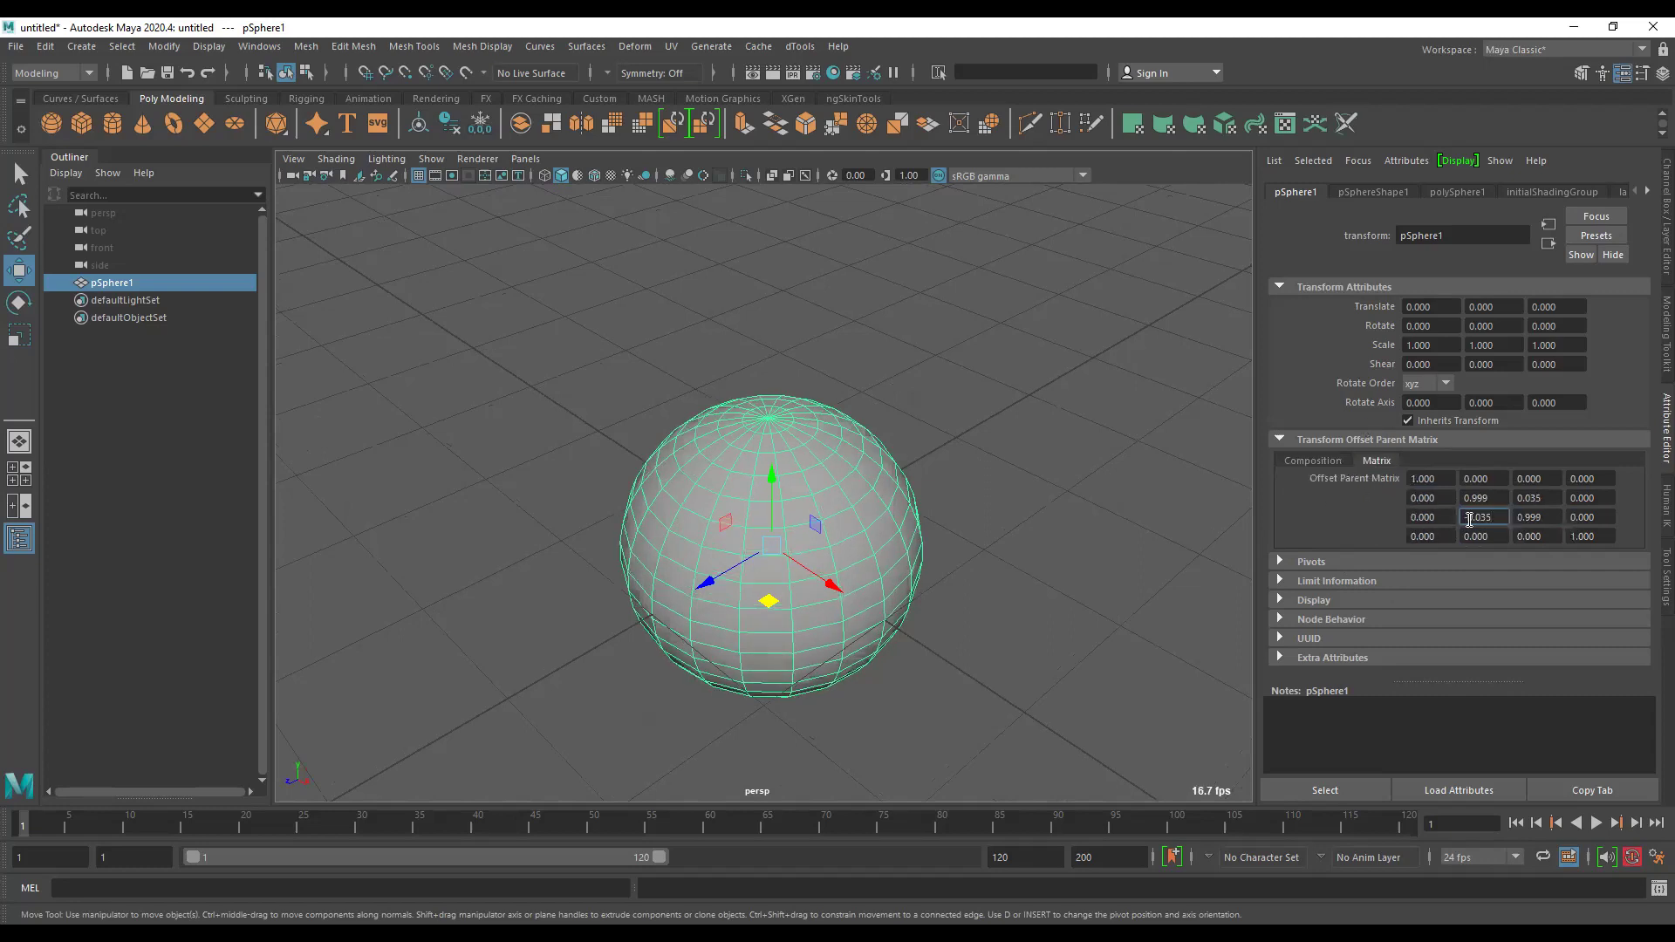
pyautogui.moveTo(1505, 497); pyautogui.dragTo(1427, 488)
pyautogui.click(1536, 514)
pyautogui.click(1483, 517)
pyautogui.click(1536, 498)
# Set Offset Rotate Y to 2 and inspect the resulting 0.999 matrix entries.
pyautogui.click(1327, 460)
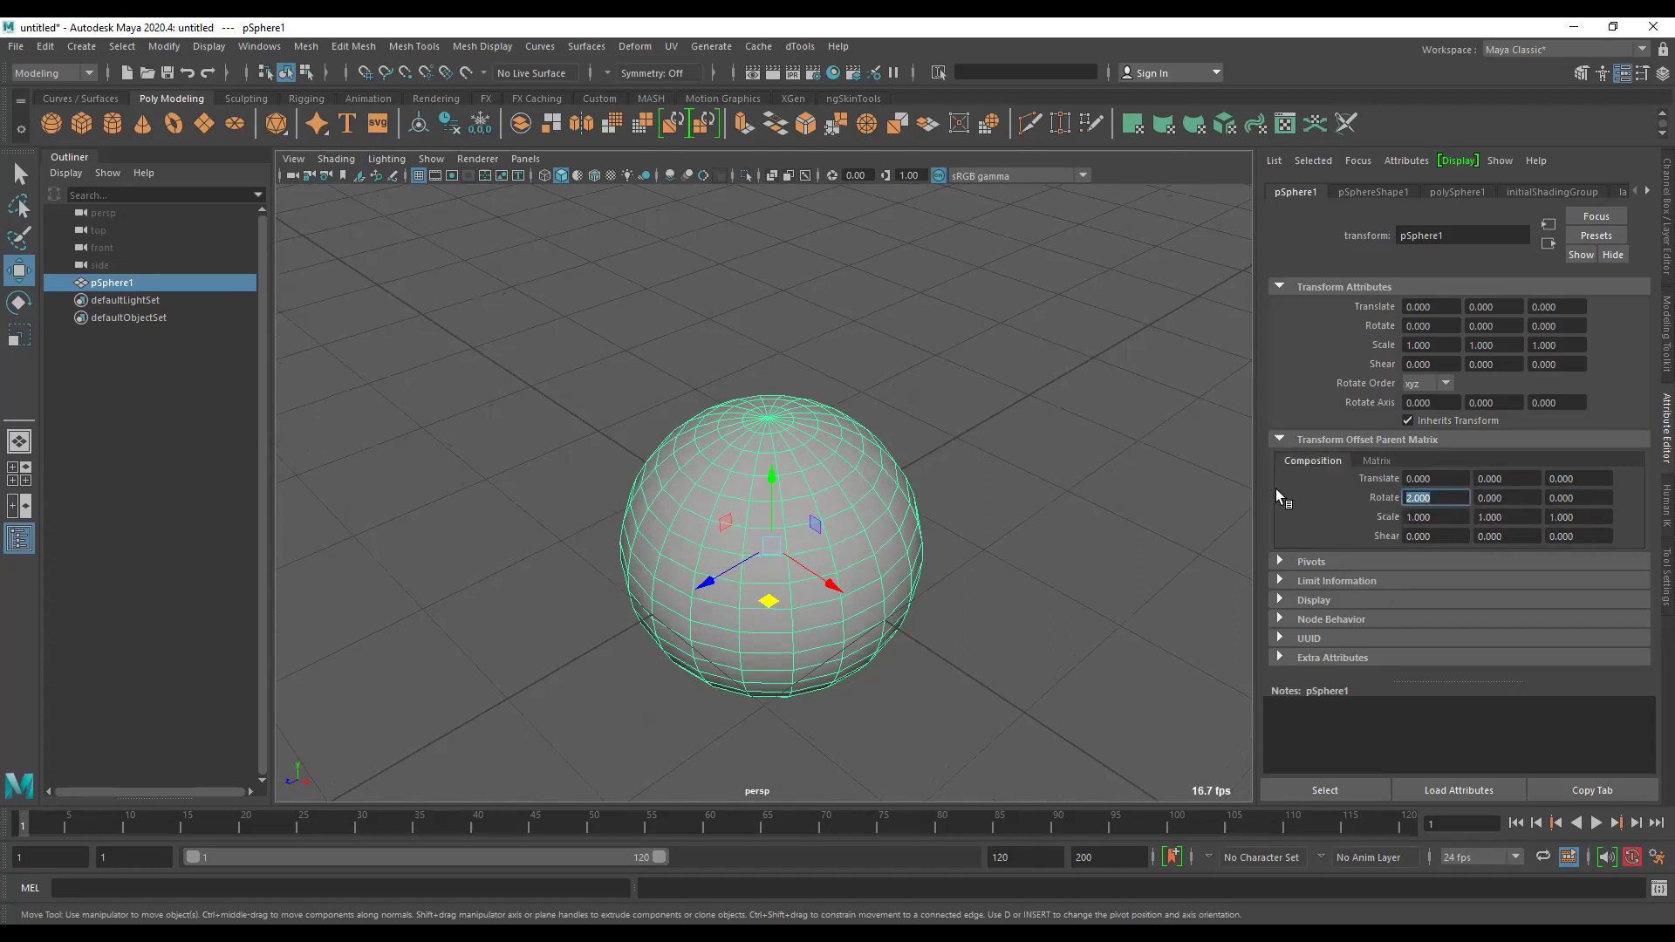
pyautogui.write('2')
pyautogui.press('Return')
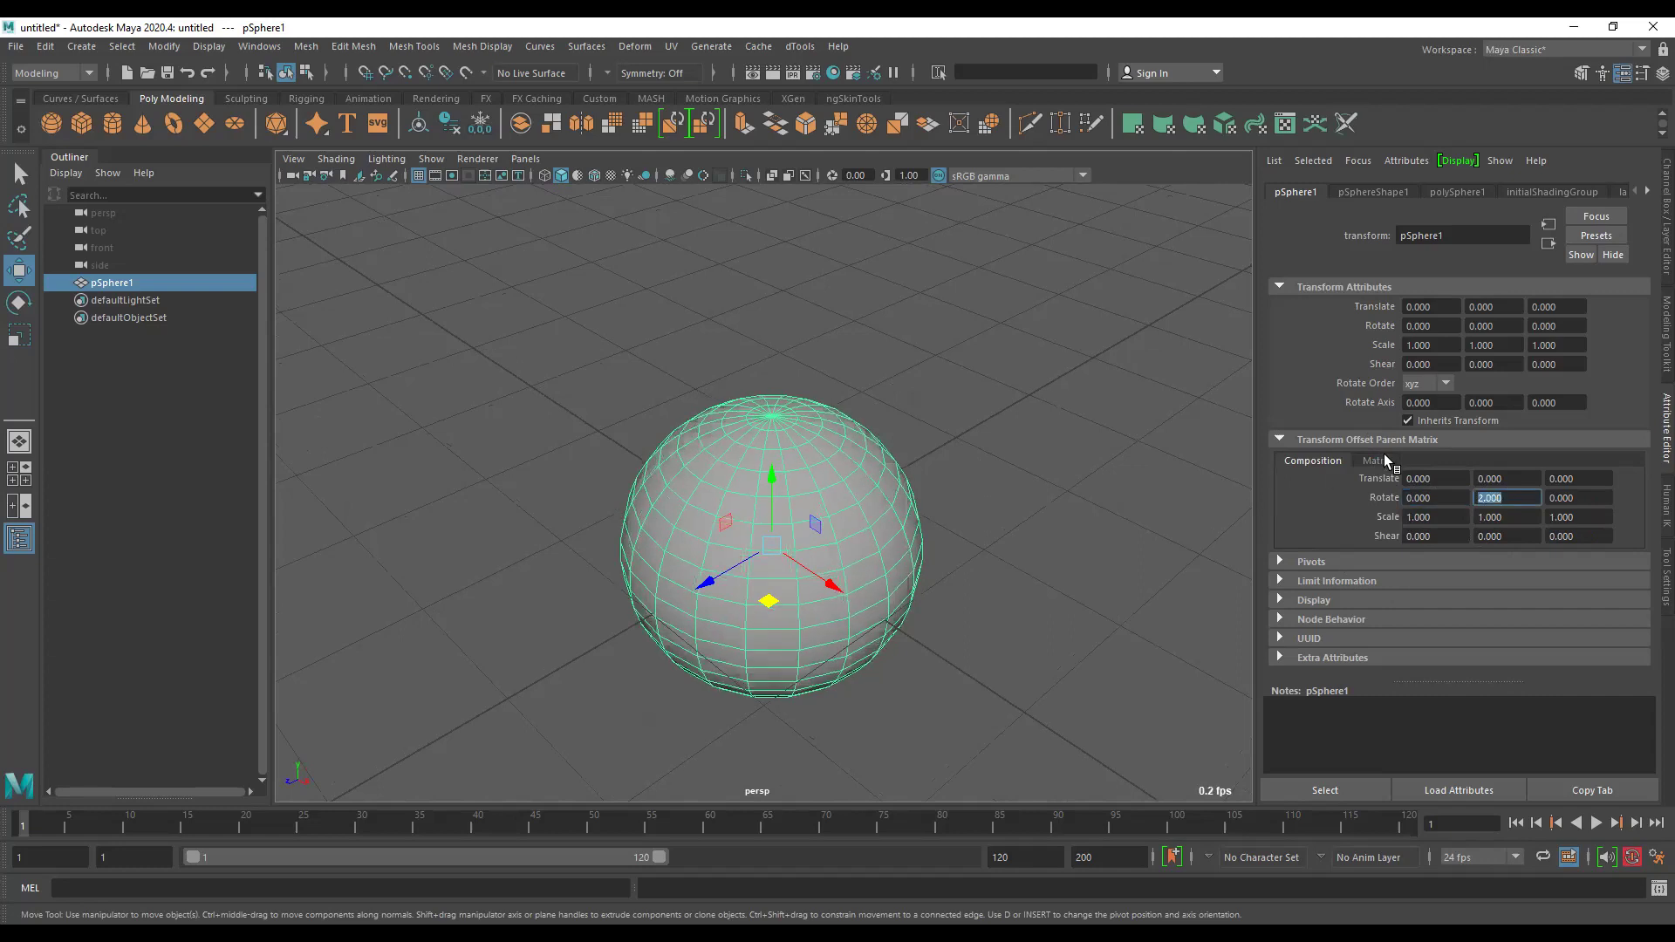
pyautogui.click(1380, 460)
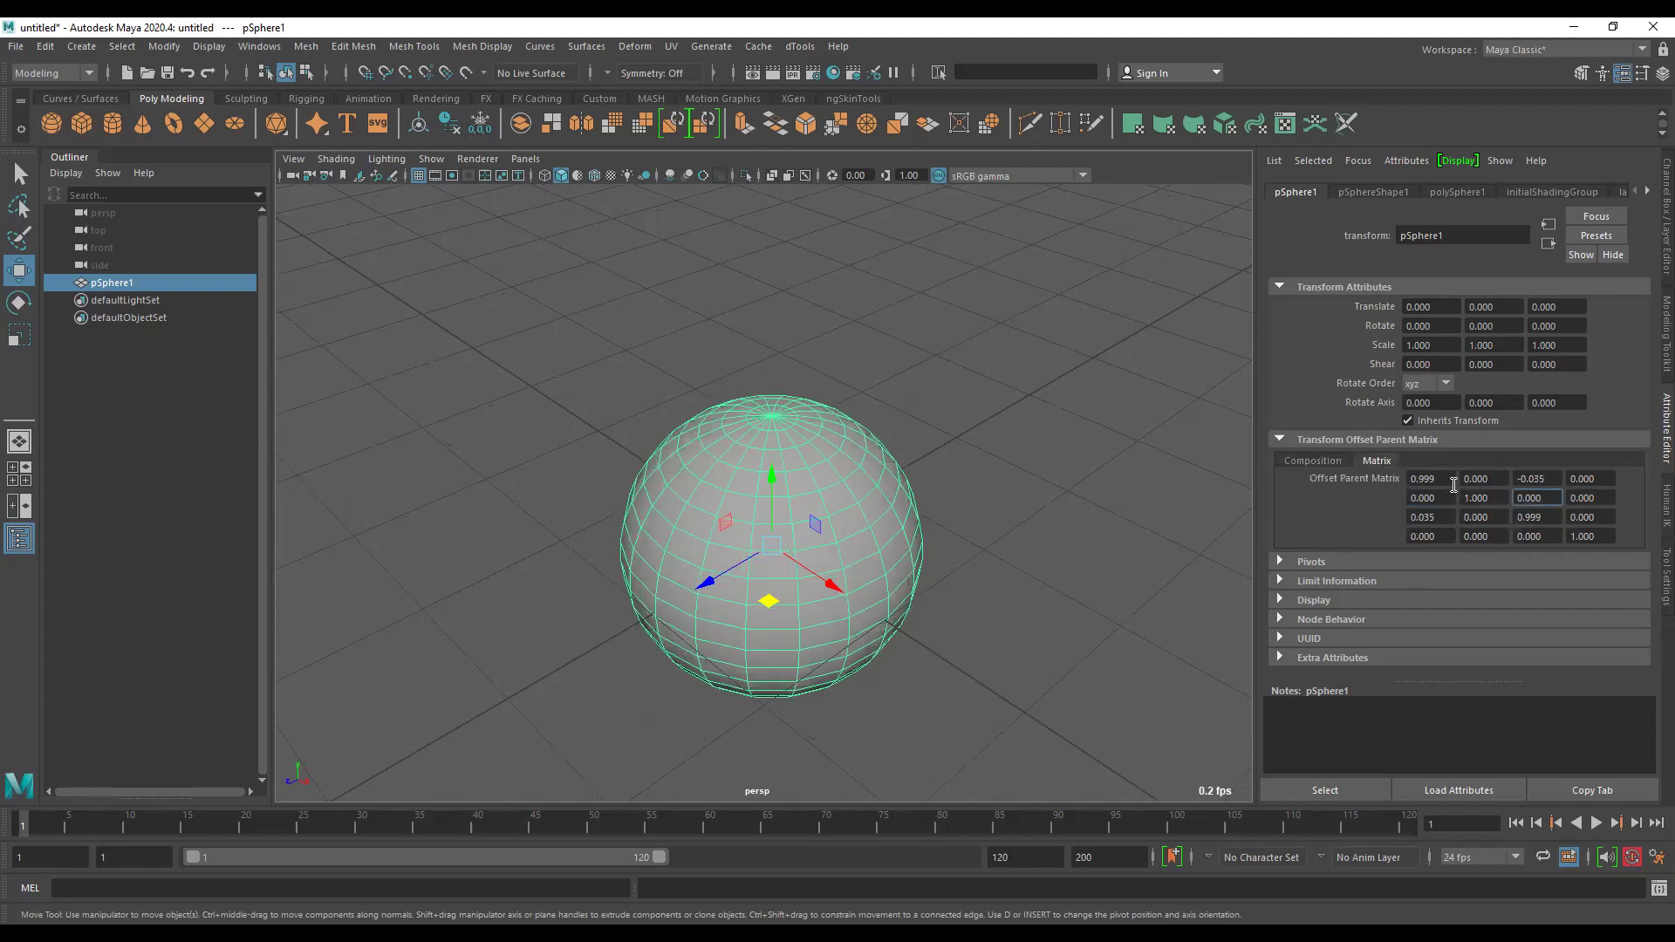
pyautogui.moveTo(1452, 479); pyautogui.dragTo(1402, 481)
pyautogui.moveTo(1558, 519)
pyautogui.mouseDown()
pyautogui.moveTo(1518, 518)
pyautogui.moveTo(1519, 480)
pyautogui.mouseUp()
# Set Offset Rotate Z to 3 and inspect the matrix's 0.999 and ±0.052 entries.
pyautogui.click(1314, 461)
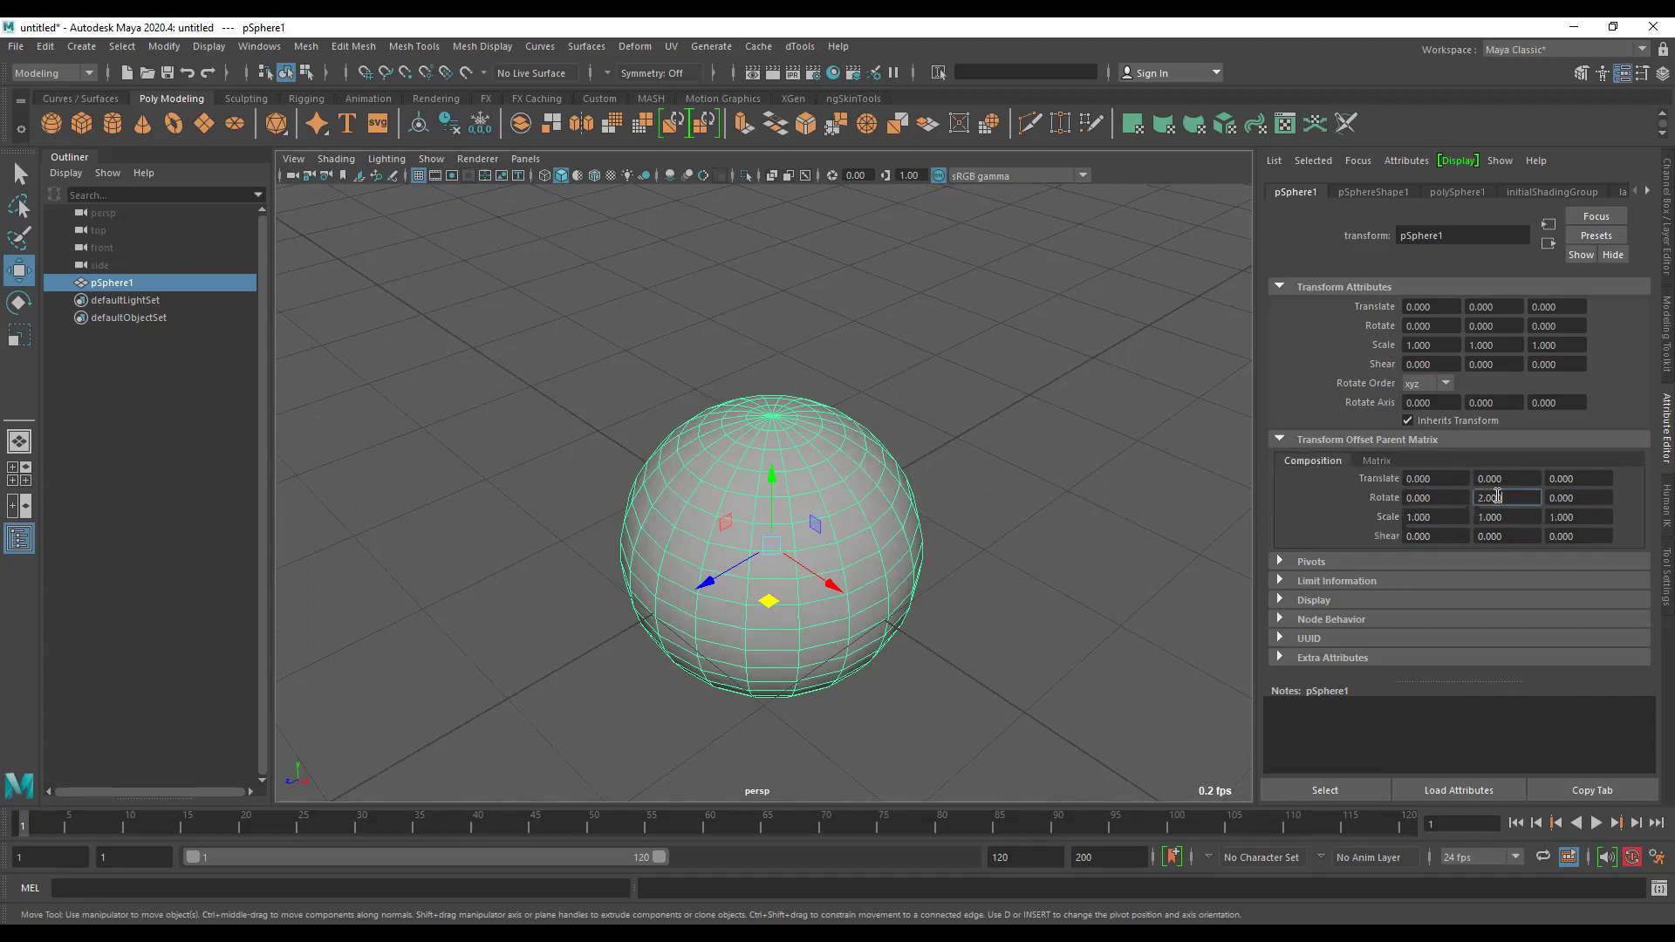
pyautogui.write('3')
pyautogui.press('Return')
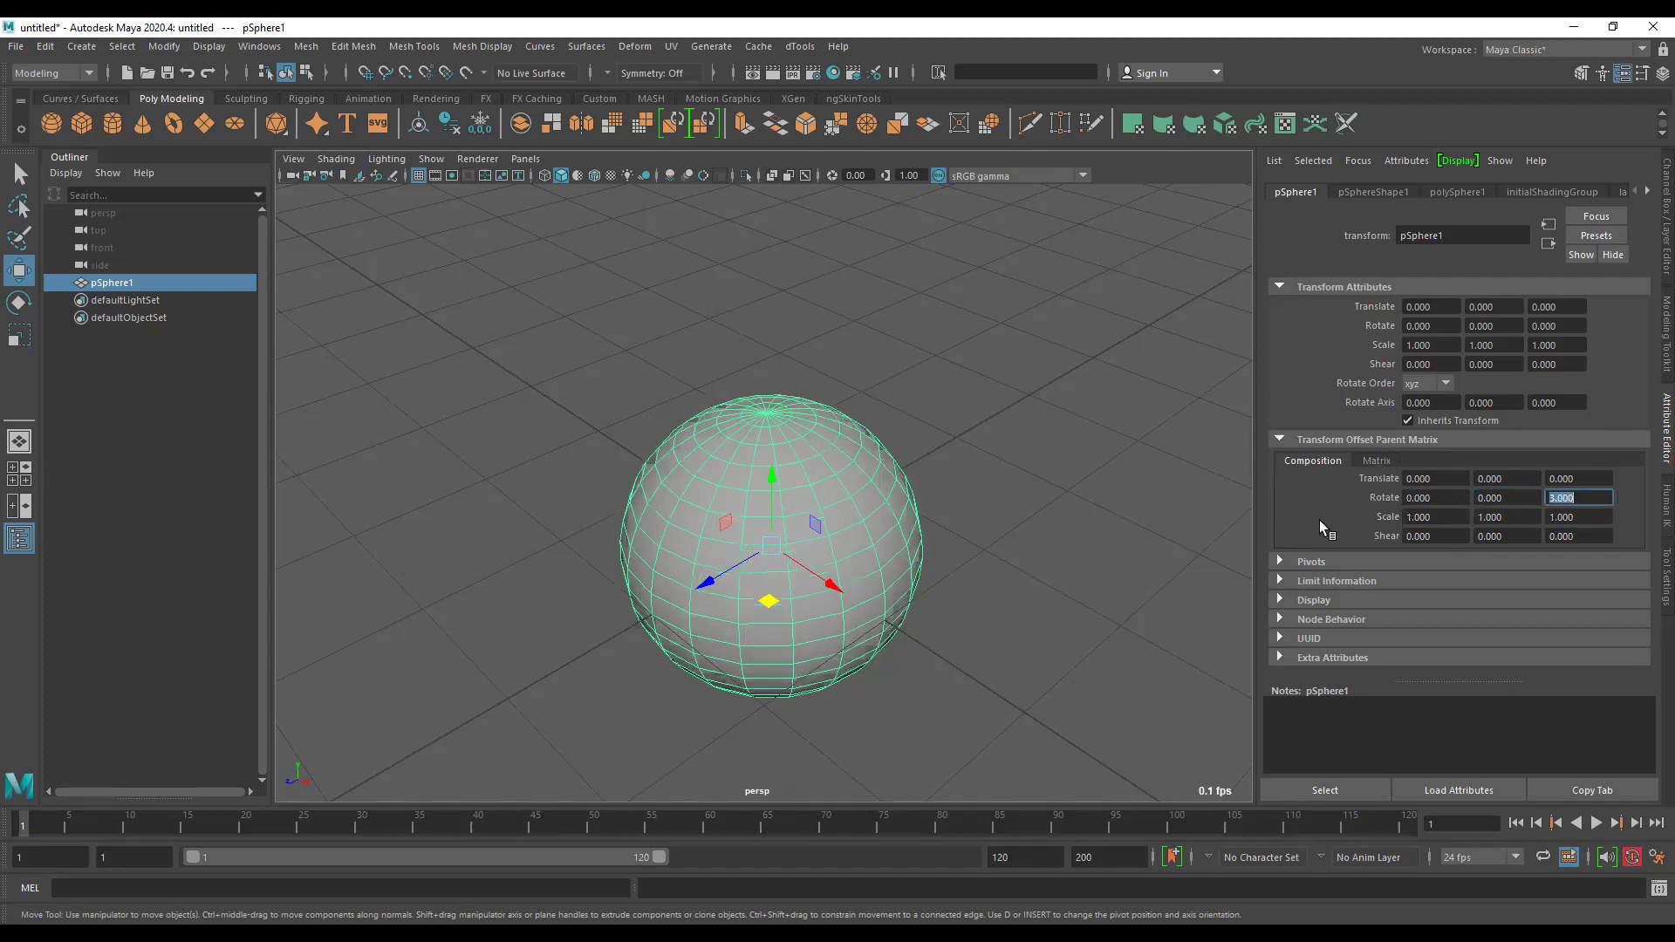
pyautogui.click(1372, 461)
pyautogui.click(1434, 497)
pyautogui.click(1483, 482)
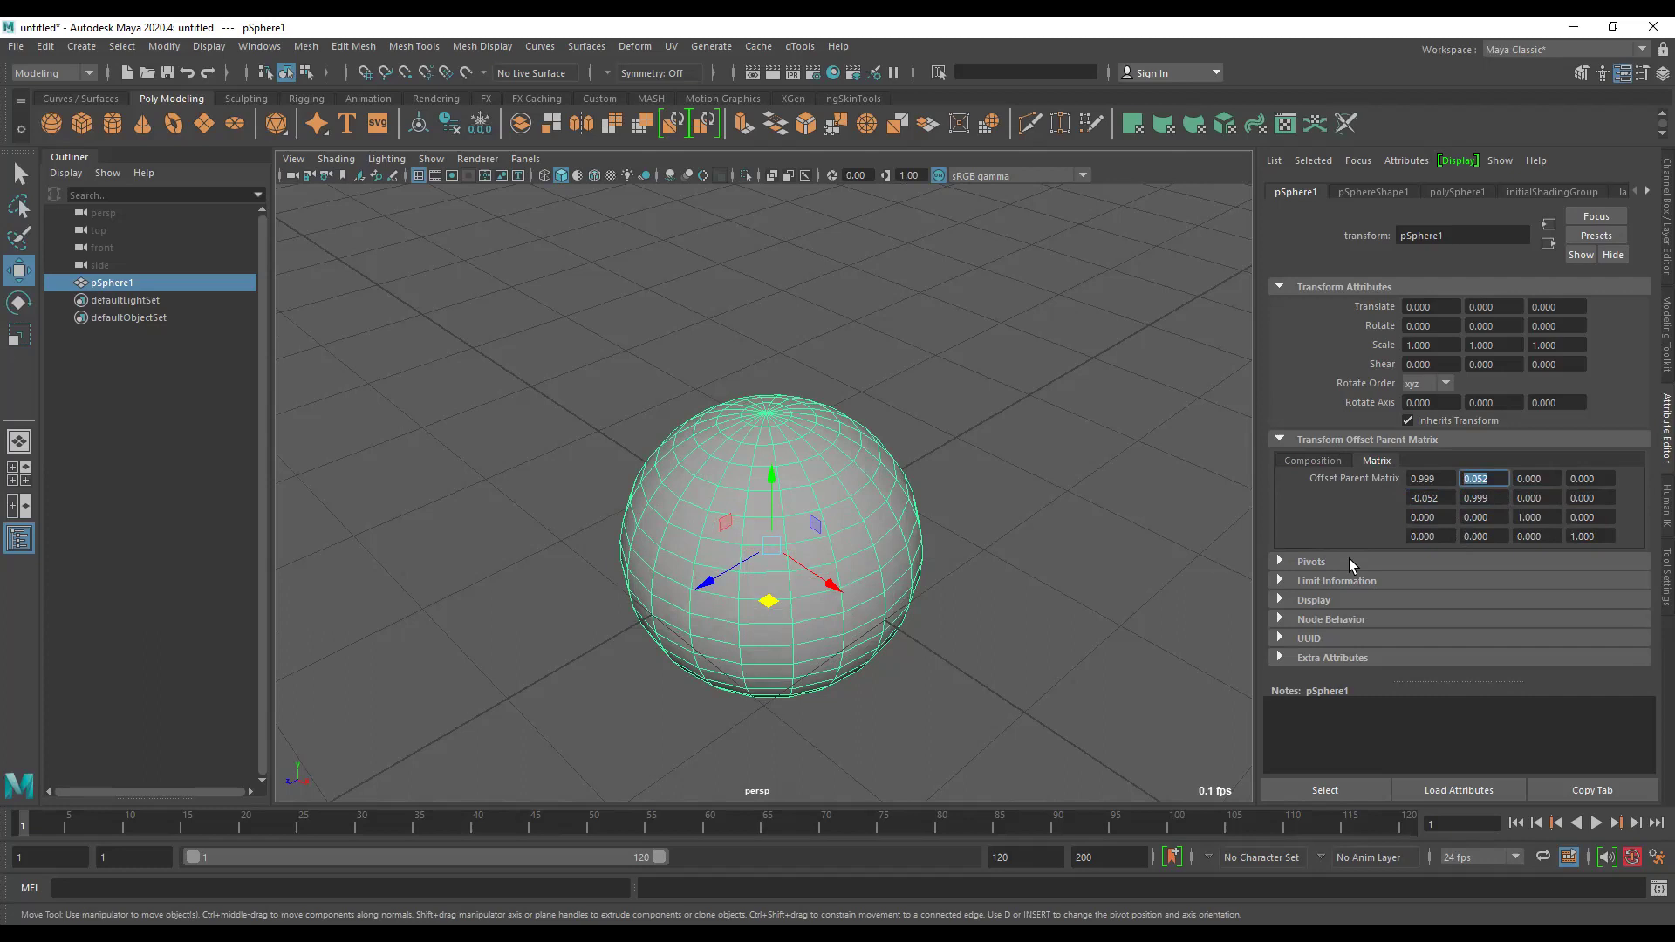
pyautogui.click(1438, 479)
pyautogui.click(1538, 479)
pyautogui.doubleClick(1435, 479)
pyautogui.click(1308, 460)
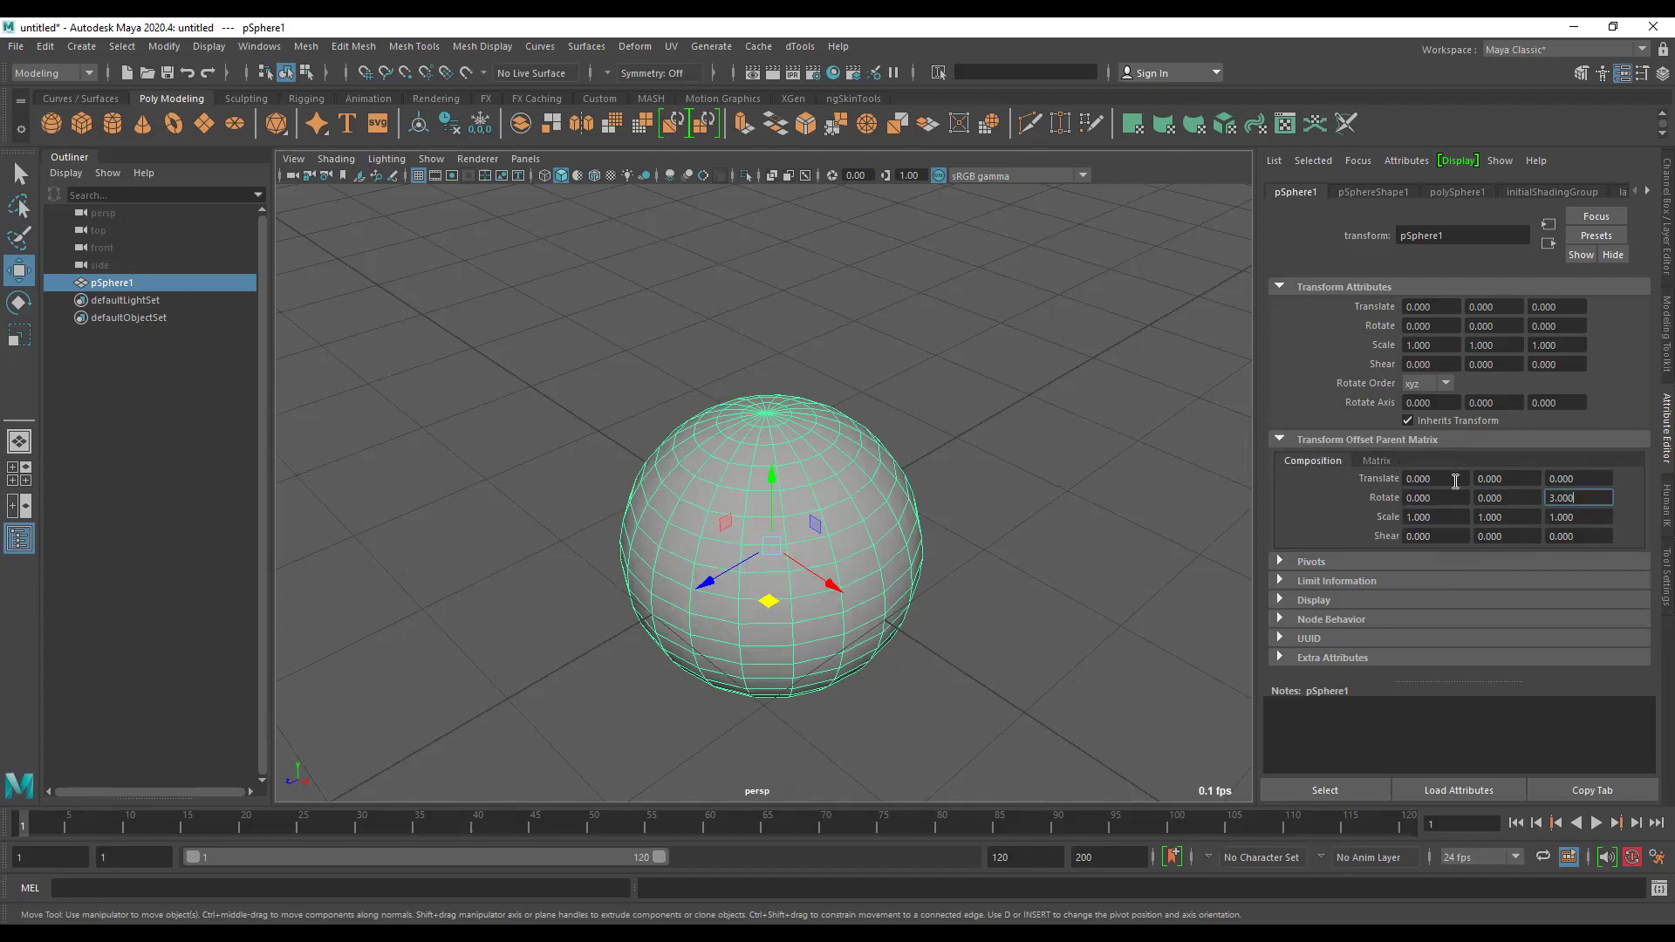
# Zero the offset Rotate Z and try an offset Scale of 0 0 0.
pyautogui.press('Tab')
pyautogui.press('Tab')
pyautogui.press('Tab')
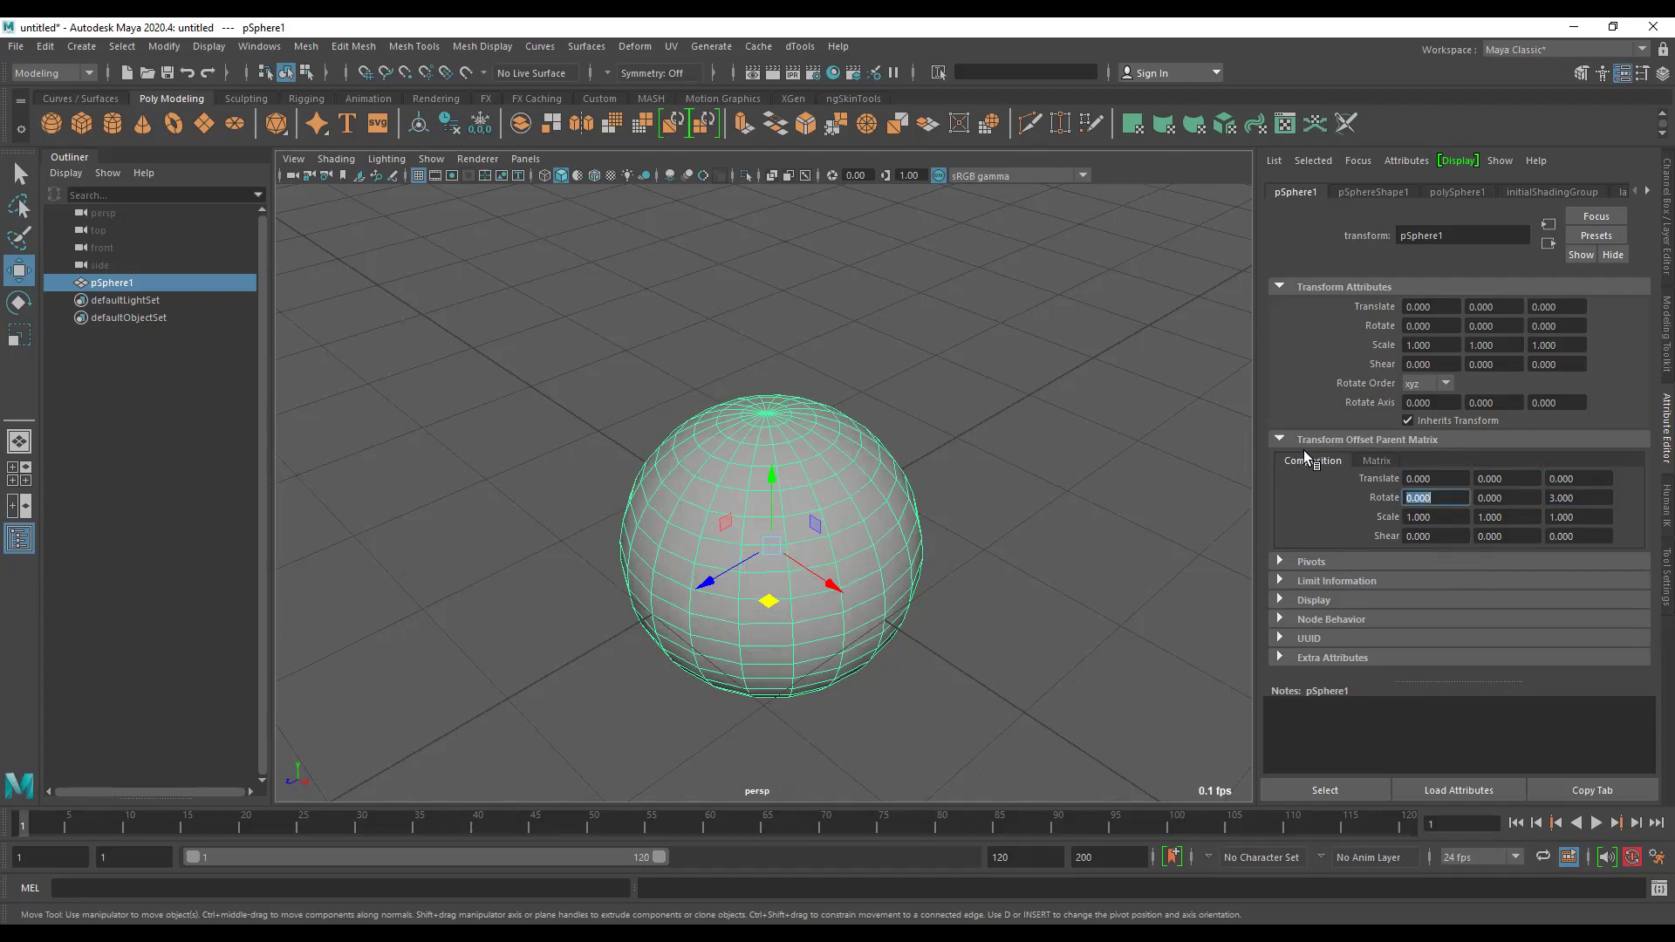
pyautogui.press('Tab')
pyautogui.press('Tab')
pyautogui.write('0')
pyautogui.press('Tab')
pyautogui.write('0')
pyautogui.press('Tab')
pyautogui.write('0')
pyautogui.press('Tab')
pyautogui.write('0')
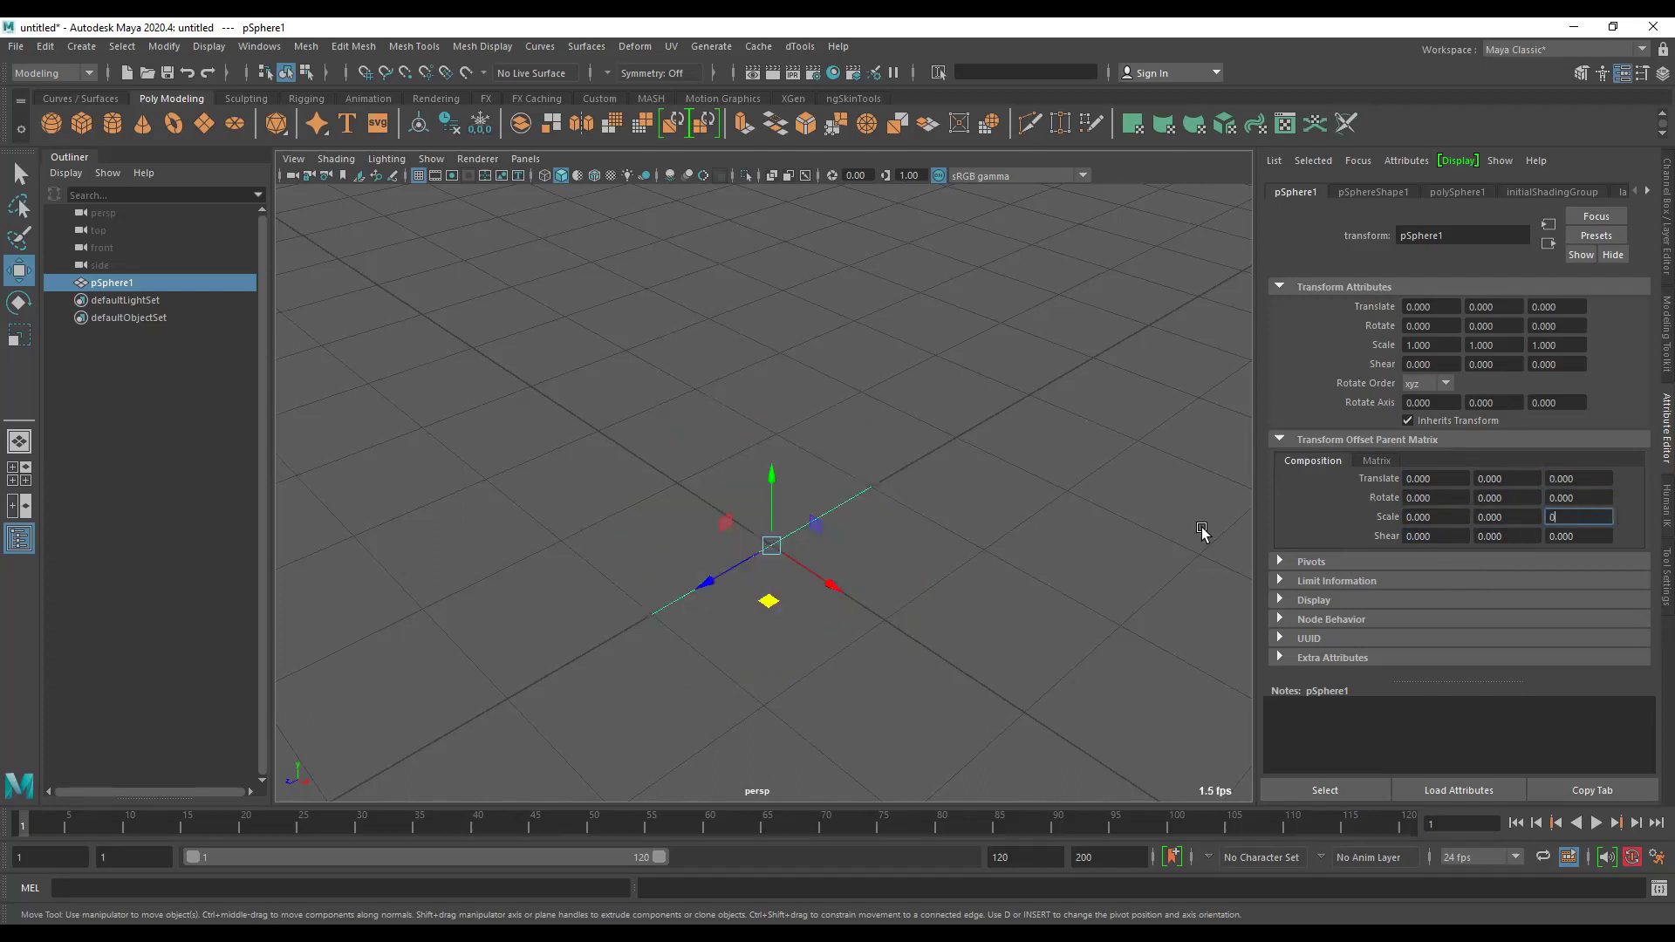
pyautogui.click(1435, 517)
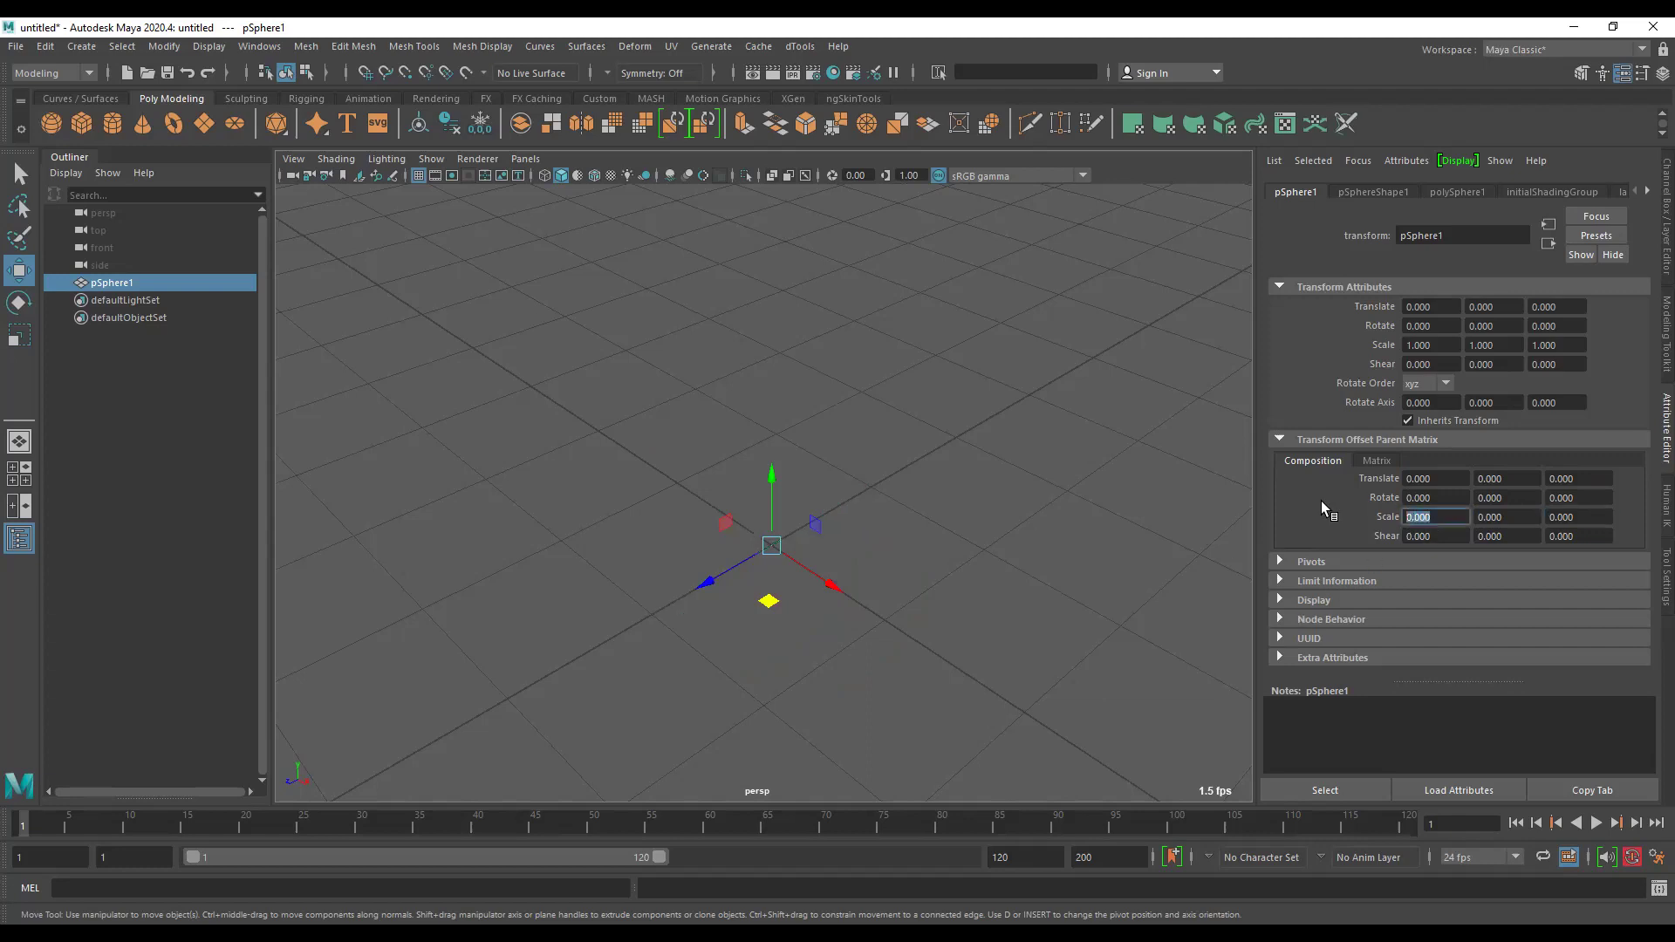
# Restore the offset Scale to 1 1 1.
pyautogui.write('1')
pyautogui.press('Tab')
pyautogui.write('1')
pyautogui.press('Tab')
pyautogui.write('1')
pyautogui.press('Tab')
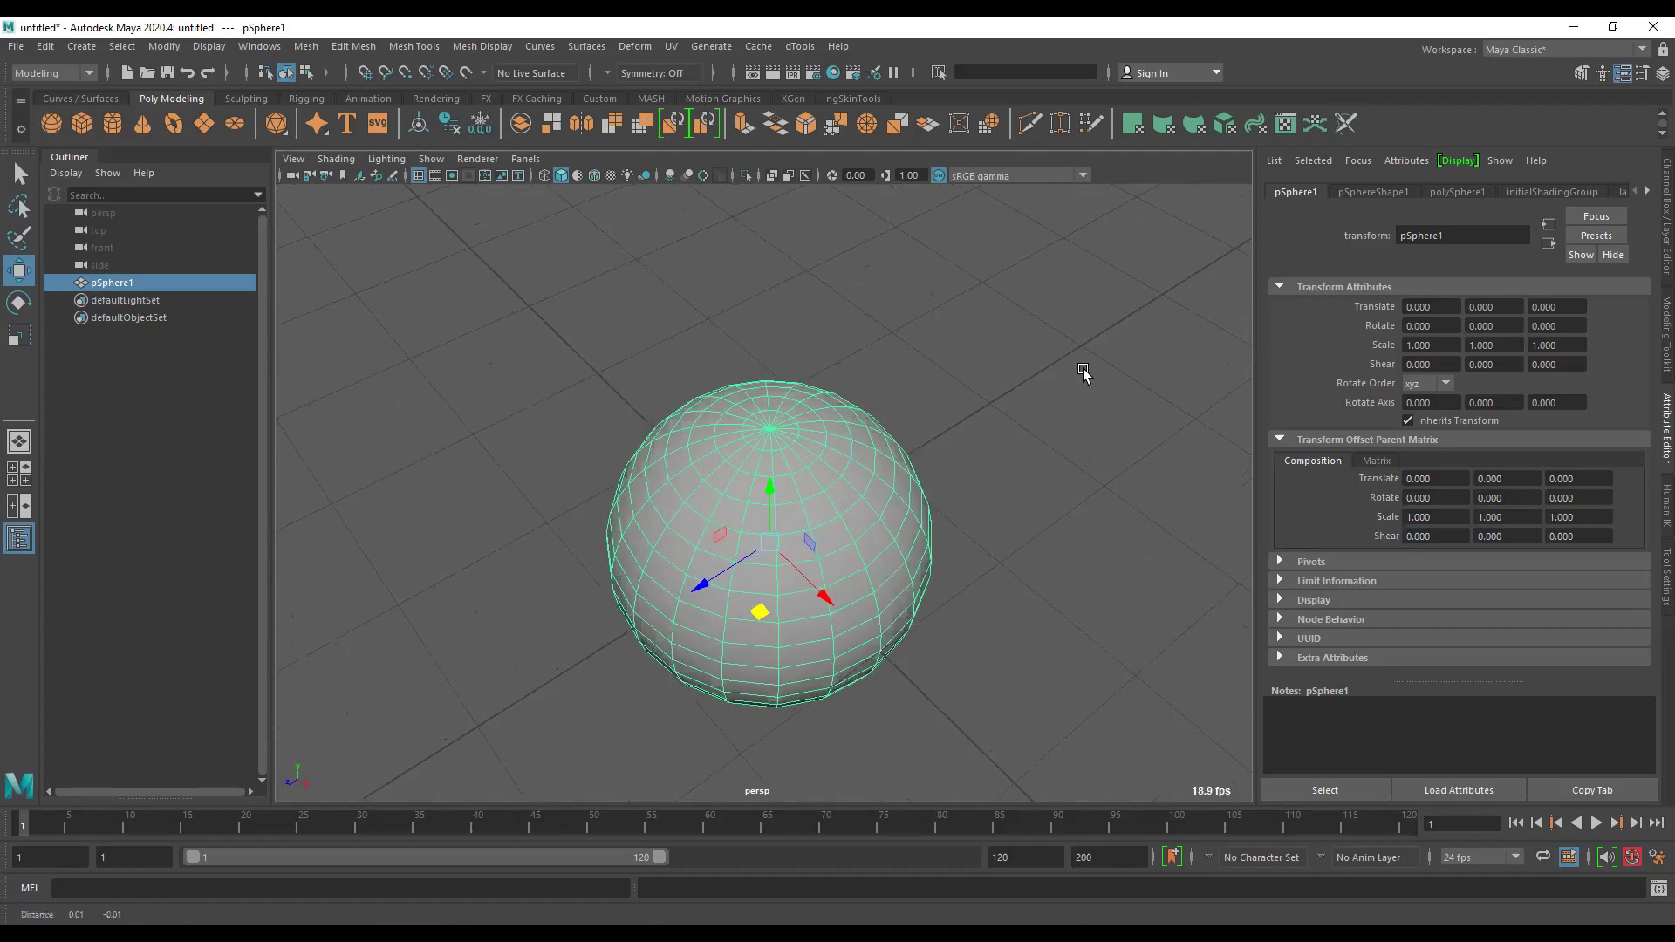
# Check the Offset Parent Matrix now reads identity, examining its column-4 entries.
pyautogui.keyDown('alt'); pyautogui.moveTo(1082, 369); pyautogui.dragTo(1462, 412, button='right'); pyautogui.keyUp('alt')
pyautogui.click(1377, 461)
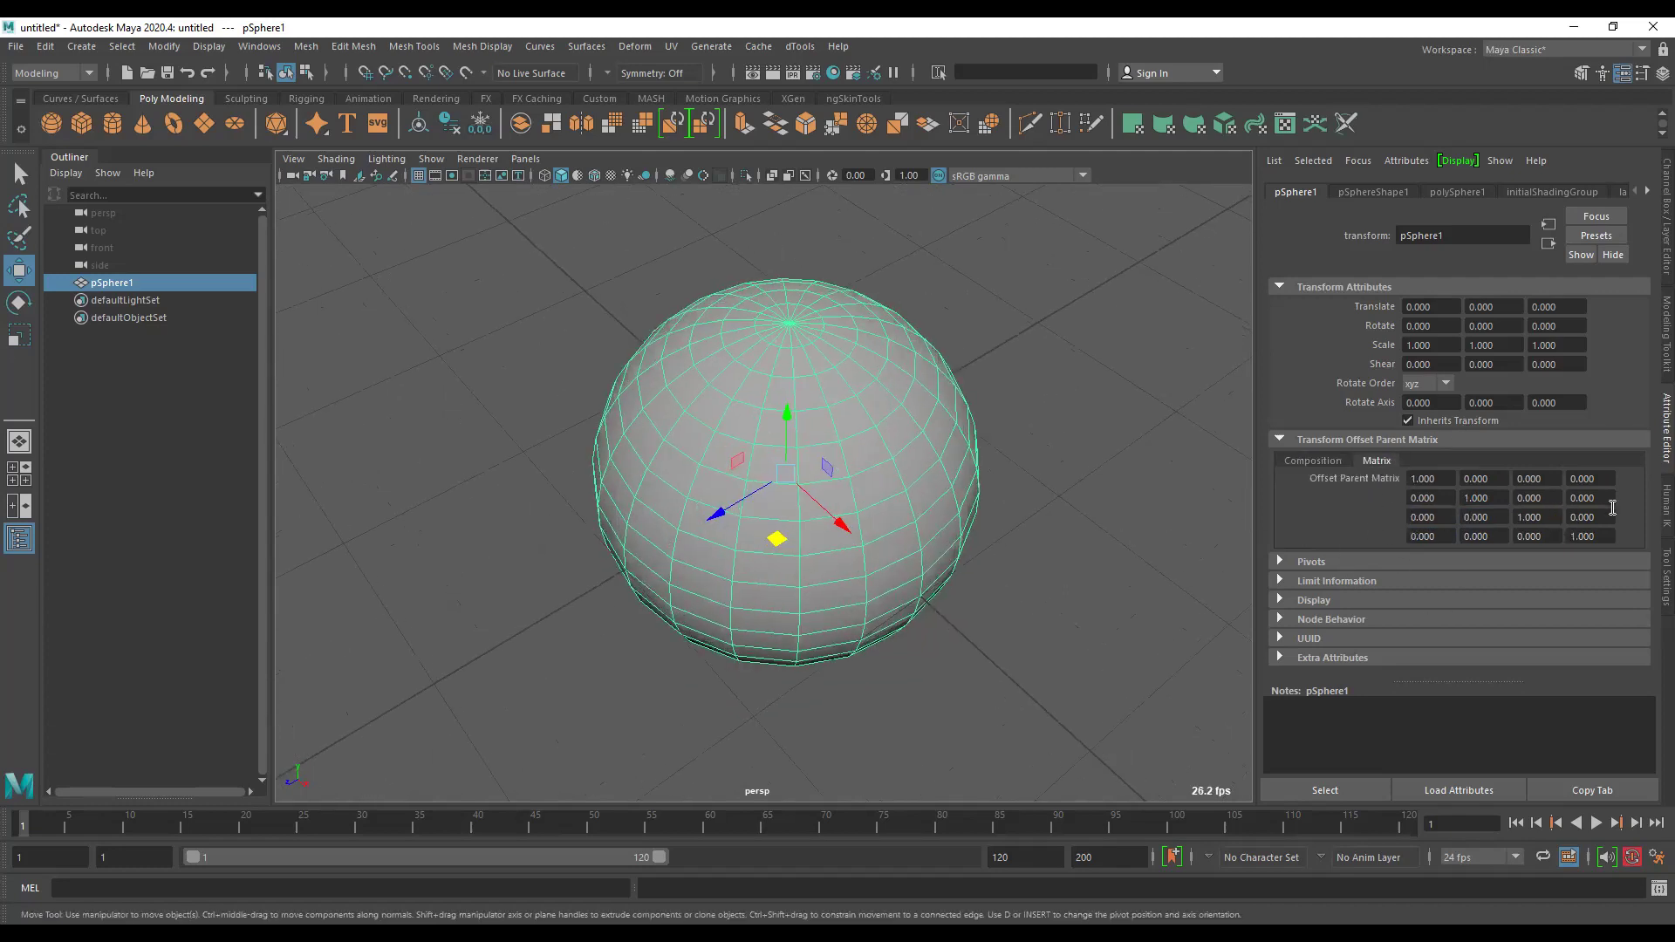
pyautogui.click(1604, 480)
pyautogui.doubleClick(1571, 482)
pyautogui.doubleClick(1595, 516)
pyautogui.keyDown('alt'); pyautogui.moveTo(920, 520); pyautogui.dragTo(866, 526); pyautogui.keyUp('alt')
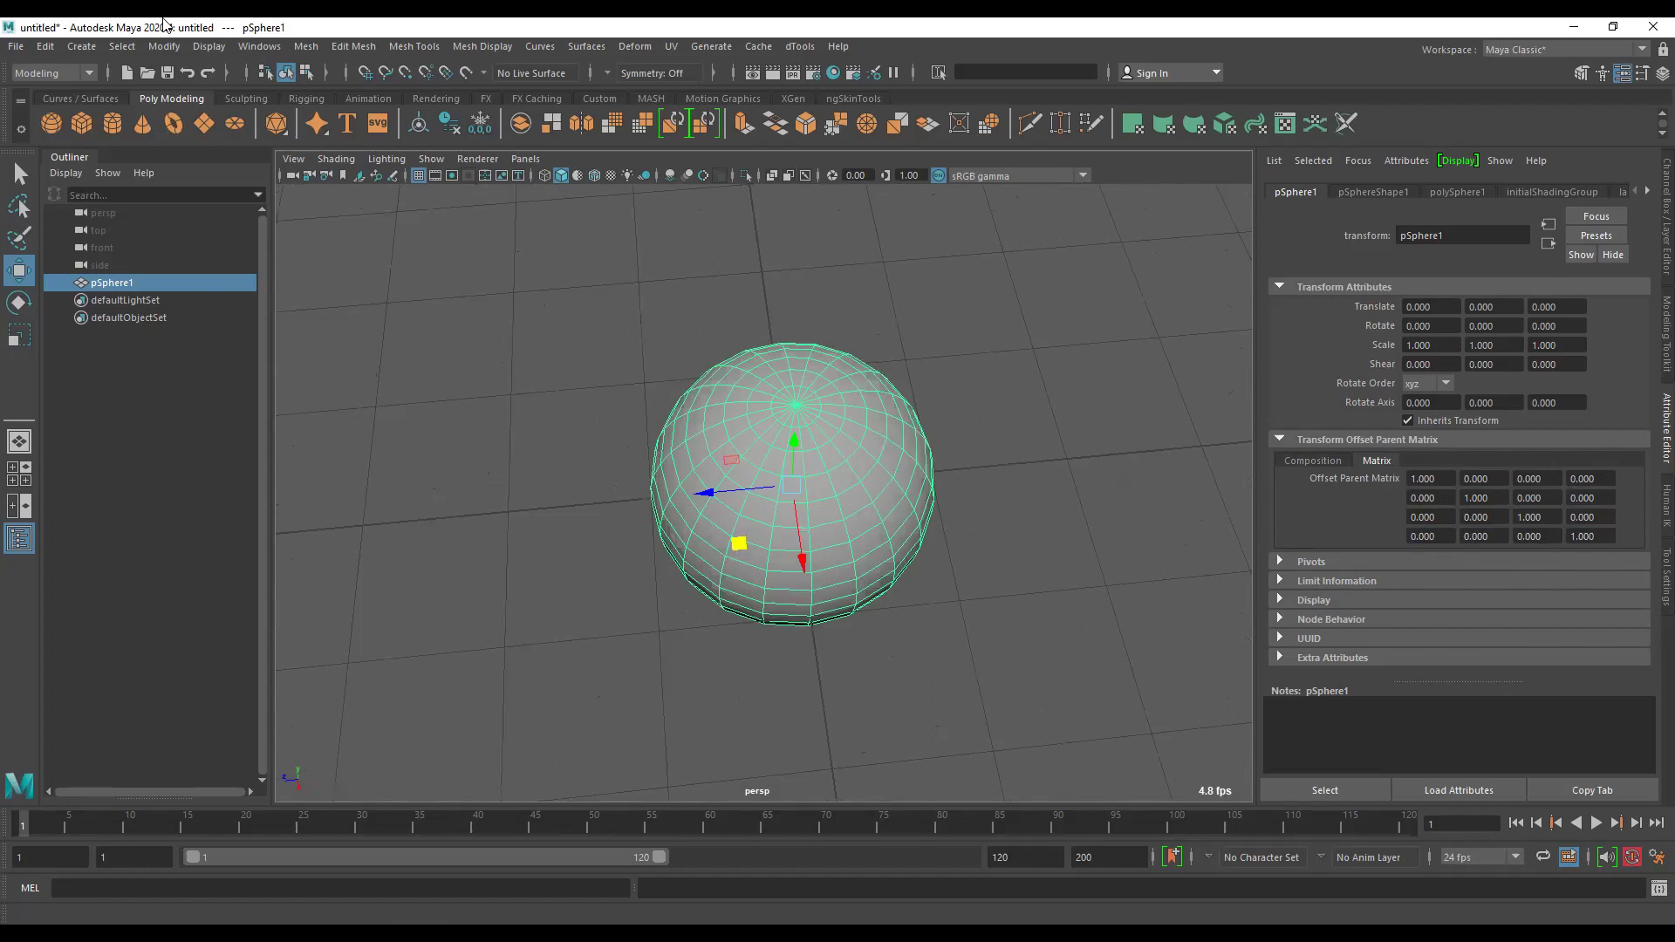
# Open the Node Editor and create a decomposeMatrix node left of the sphere nodes.
pyautogui.click(257, 46)
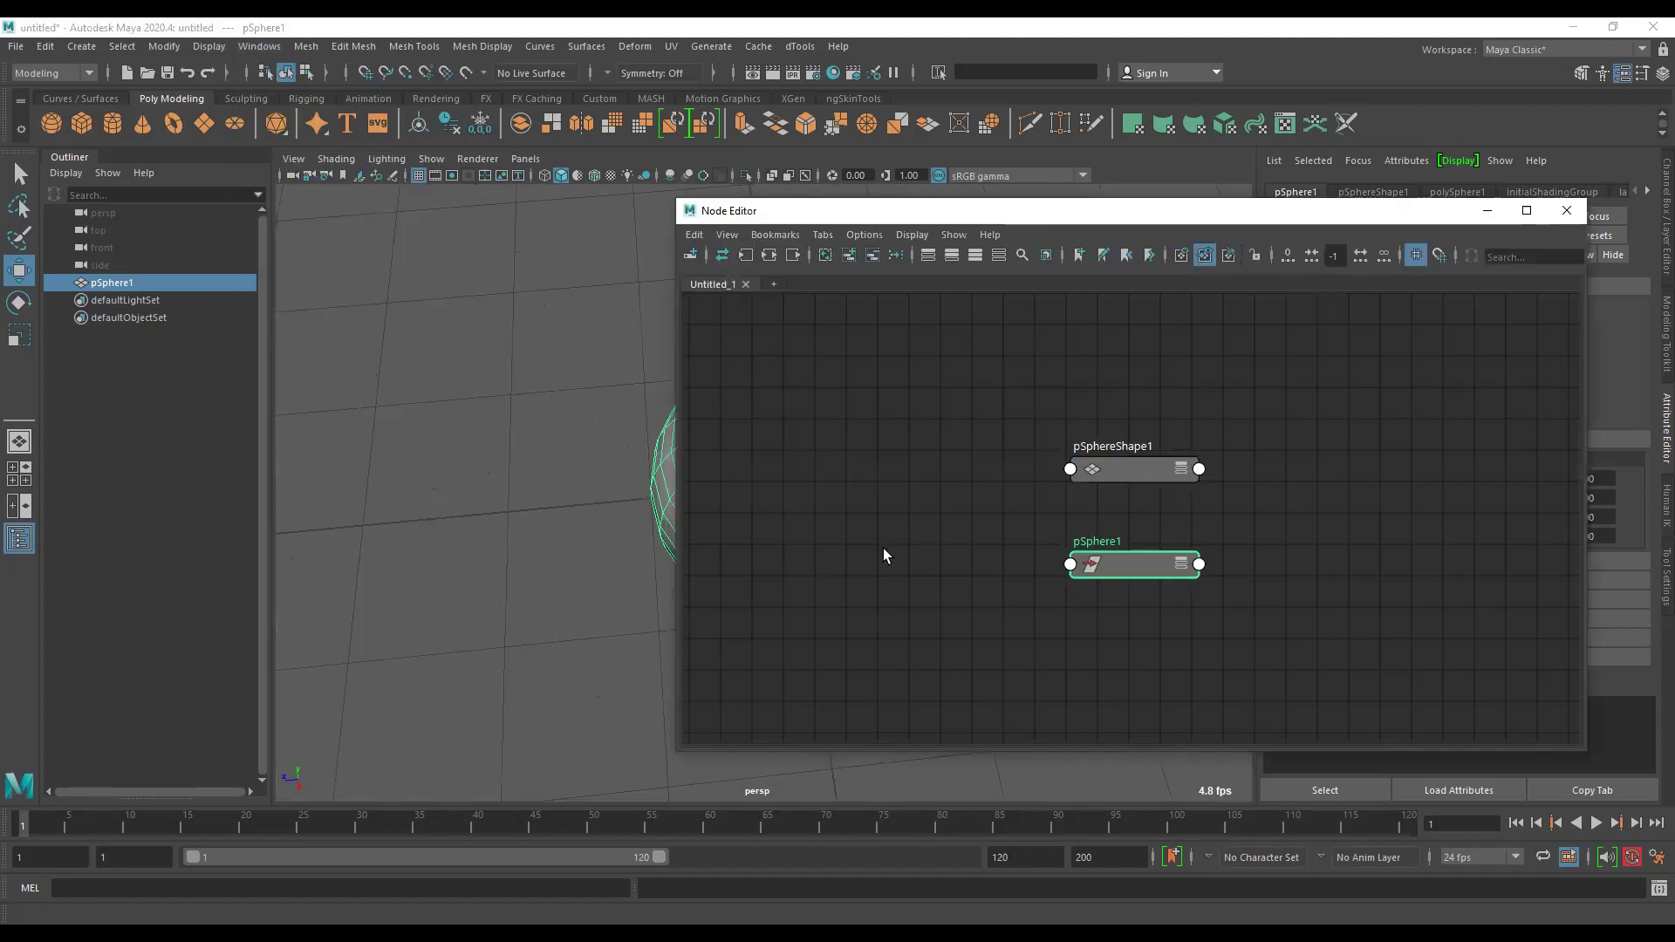
pyautogui.press('Tab')
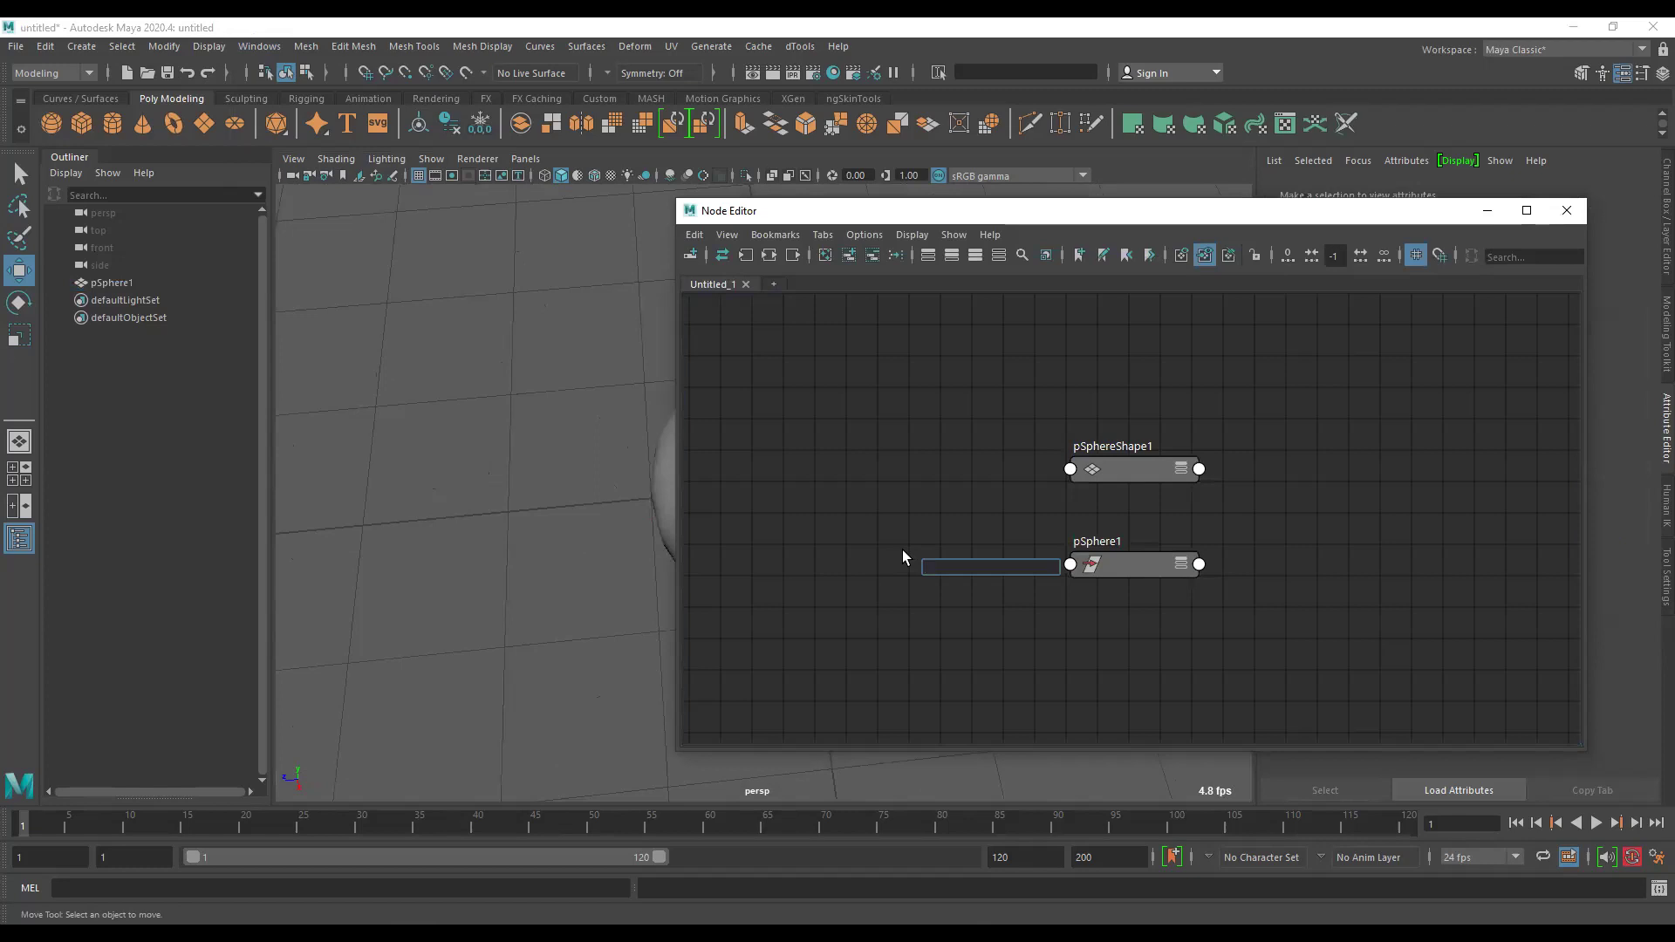
pyautogui.write('deco')
pyautogui.press('Down')
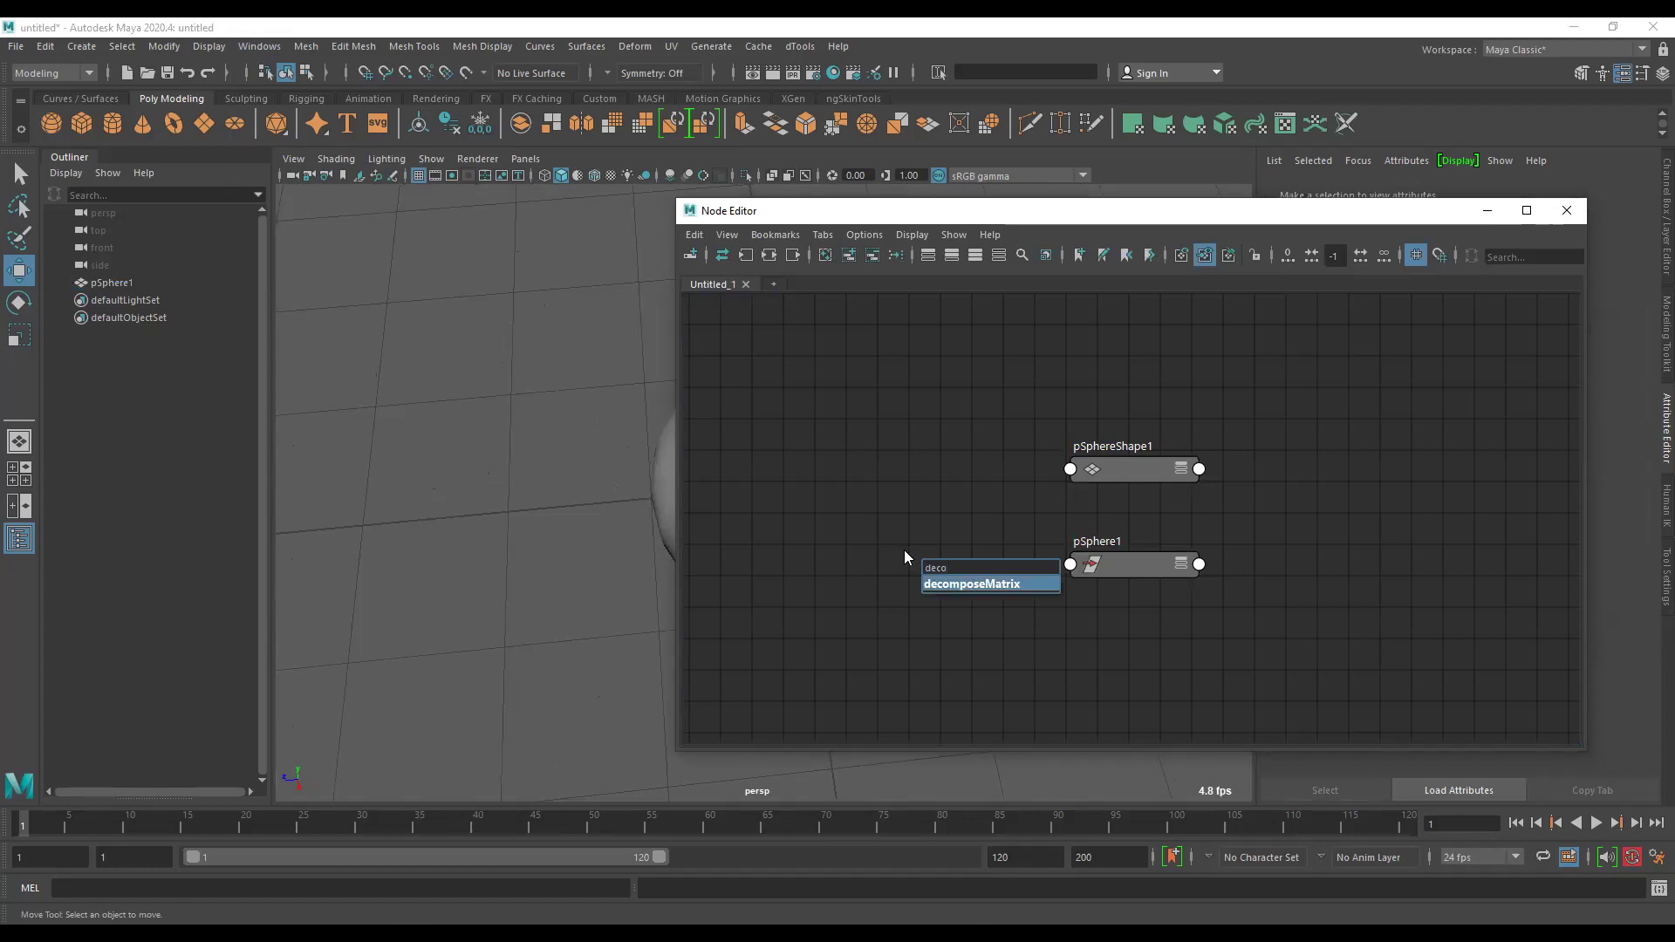
pyautogui.press('Return')
pyautogui.moveTo(980, 567)
pyautogui.mouseDown()
pyautogui.moveTo(893, 427)
pyautogui.moveTo(903, 380)
pyautogui.mouseUp()
# Expand decomposeMatrix1's Translate, Shear, Scale and Rotate outputs, then delete the node.
pyautogui.click(940, 429)
pyautogui.click(901, 377)
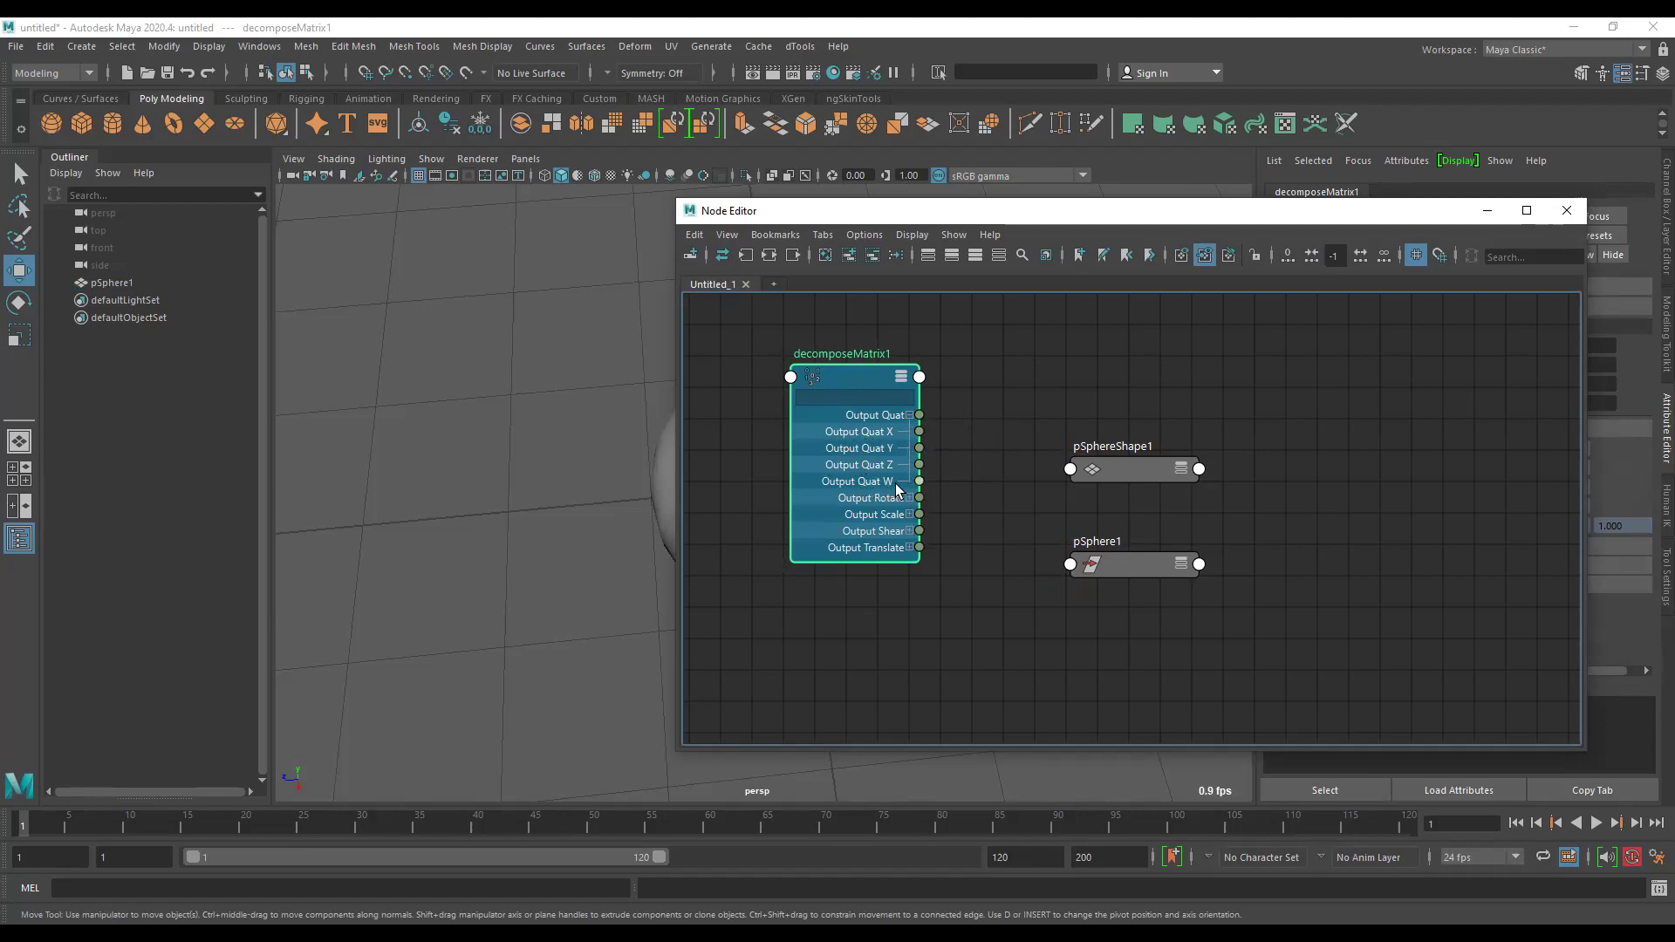
pyautogui.moveTo(1016, 449)
pyautogui.mouseDown(button='middle')
pyautogui.moveTo(1026, 405)
pyautogui.moveTo(1002, 415)
pyautogui.mouseUp(button='middle')
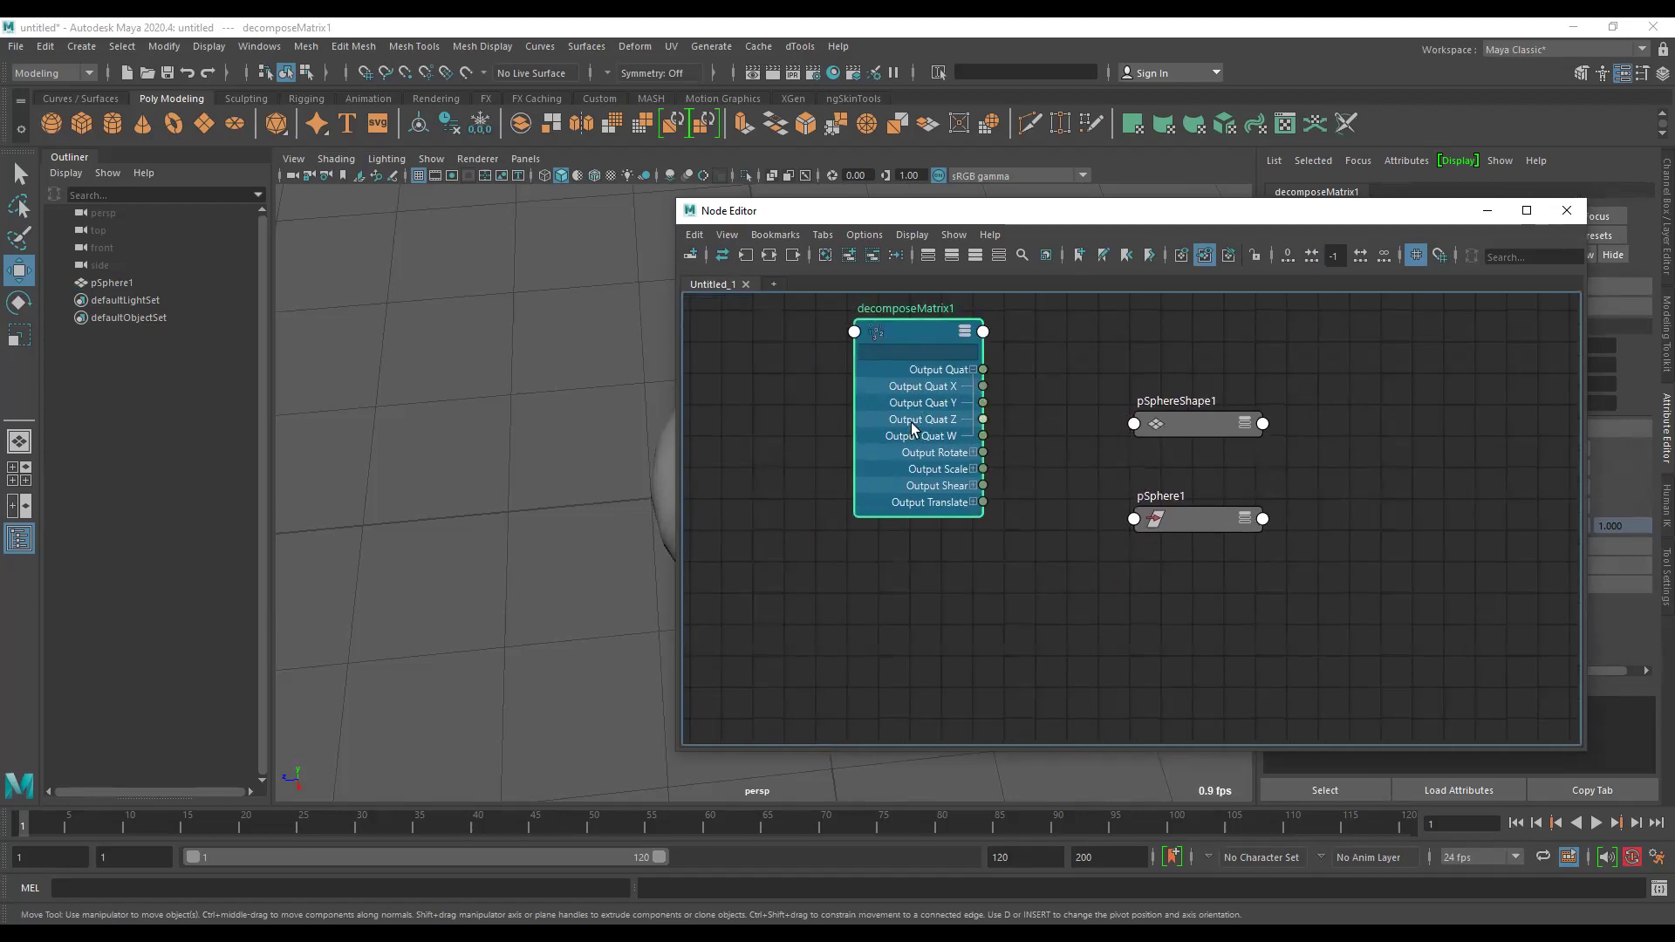
pyautogui.click(974, 503)
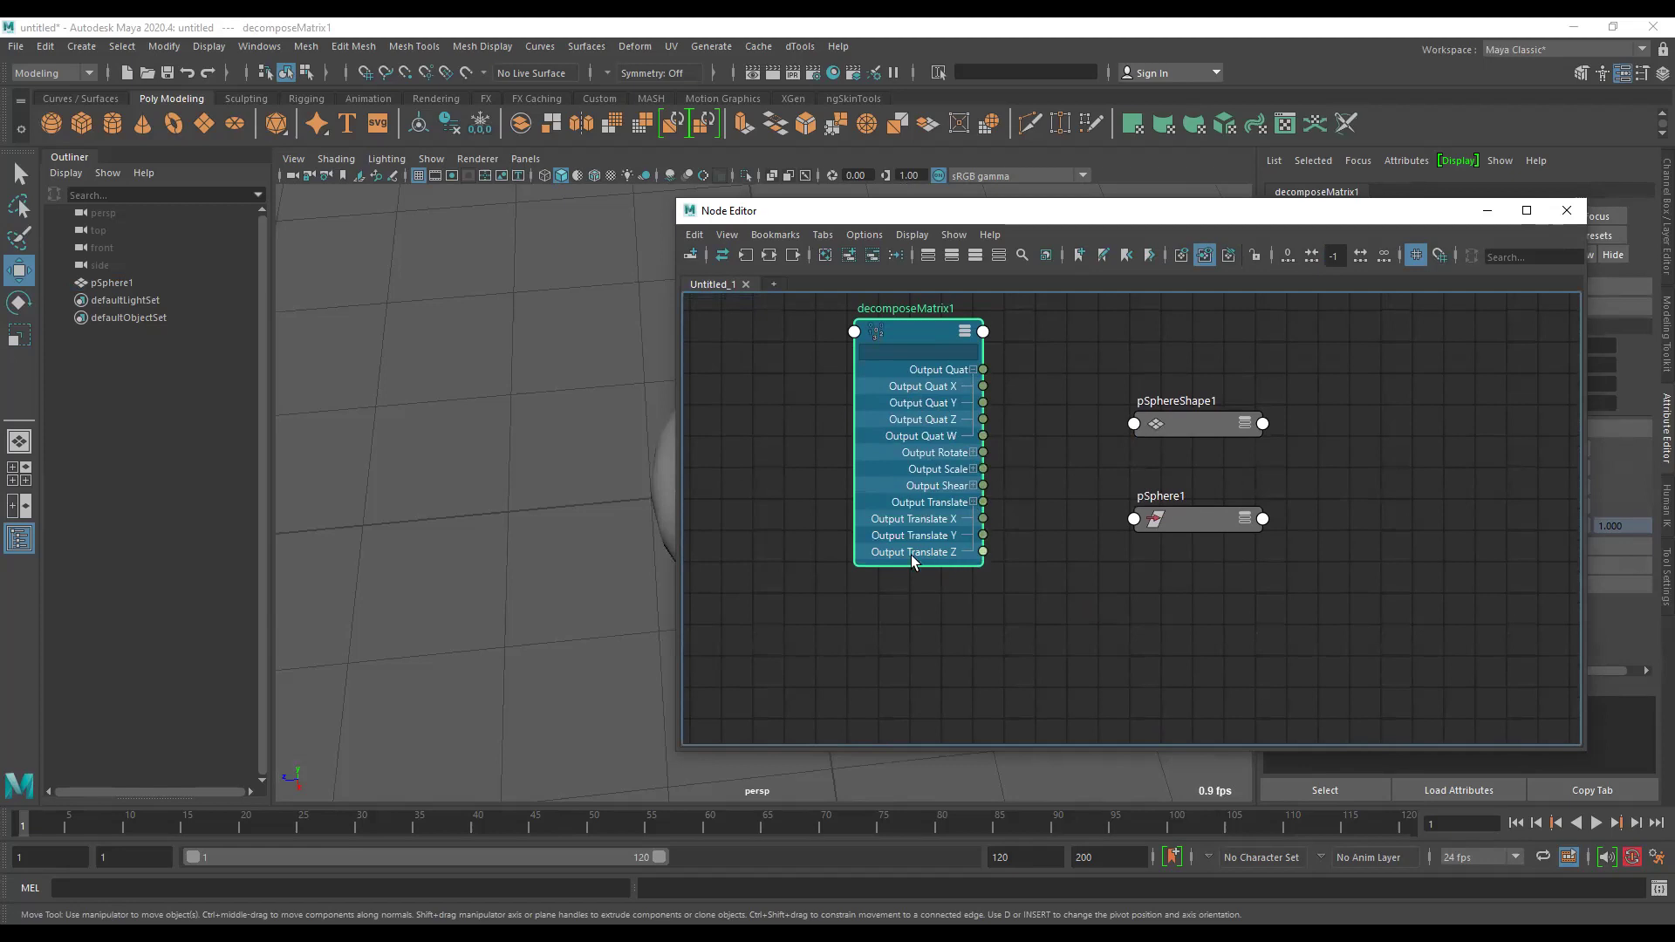
pyautogui.click(974, 485)
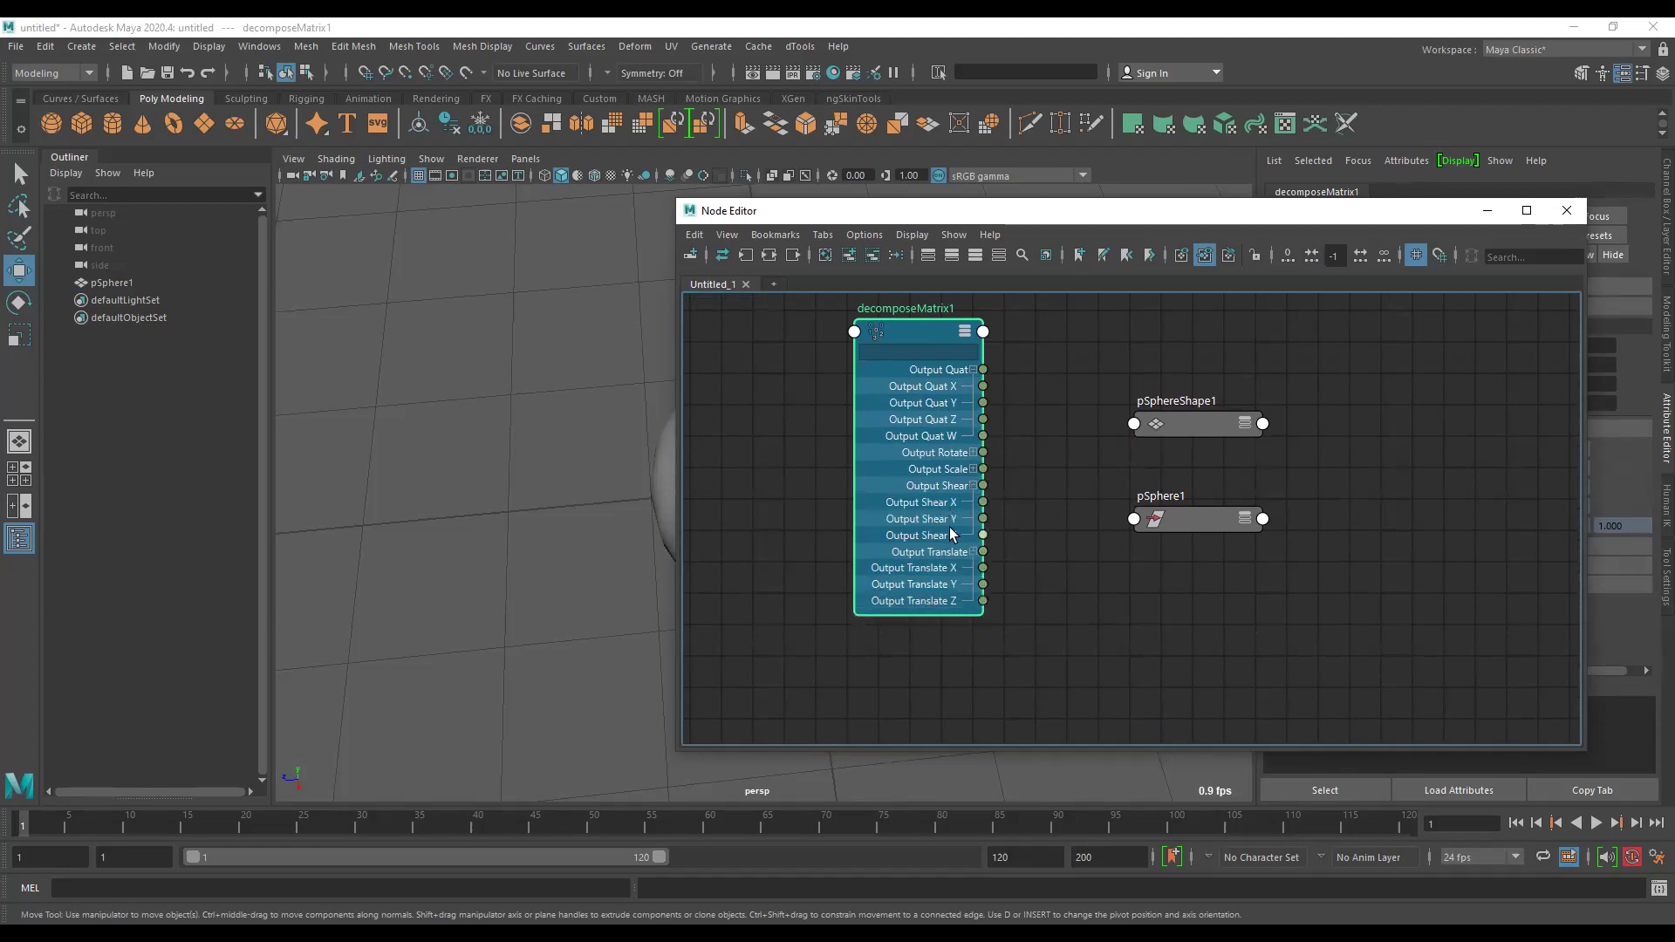
pyautogui.click(974, 470)
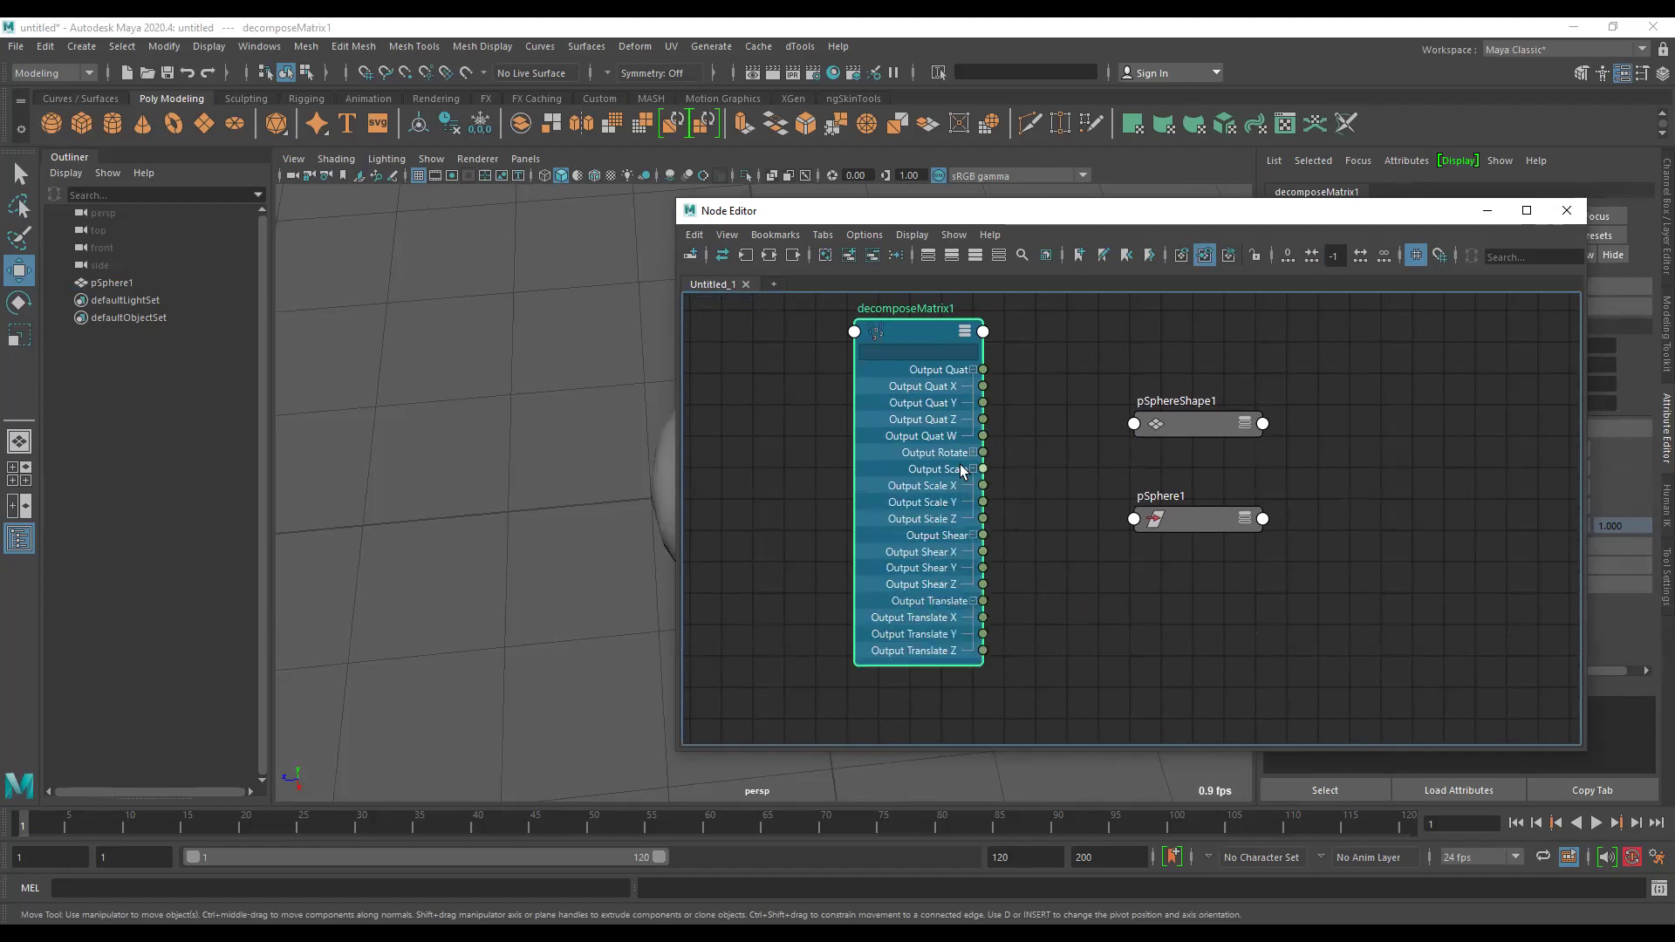
pyautogui.click(973, 453)
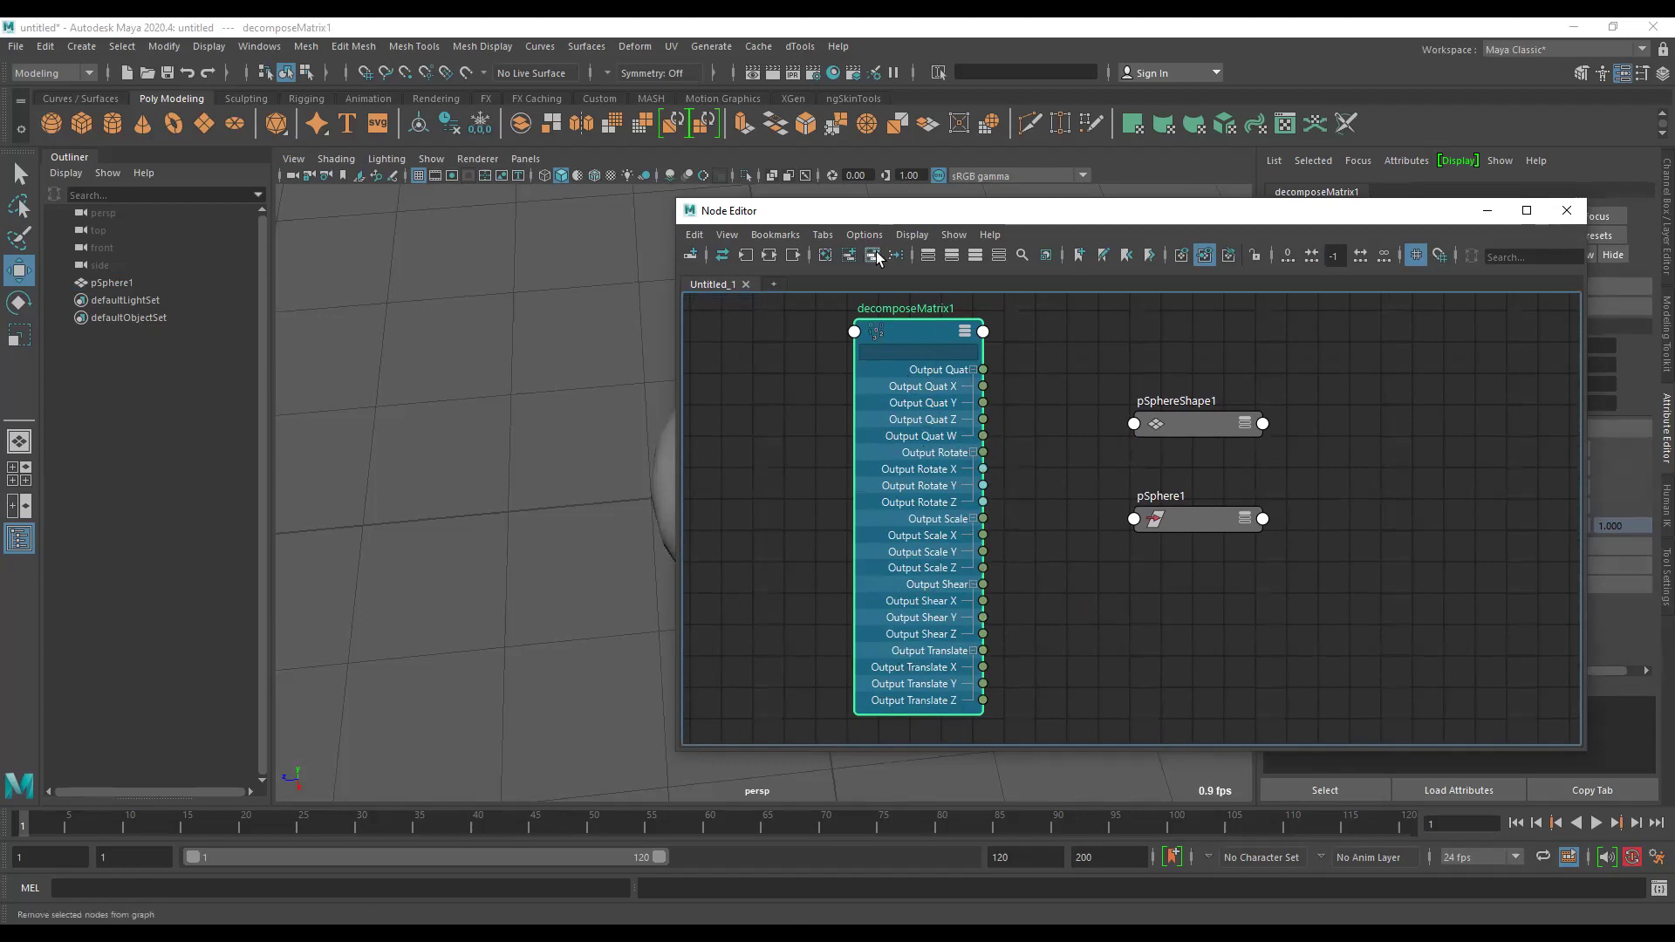
pyautogui.moveTo(896, 329); pyautogui.dragTo(948, 376)
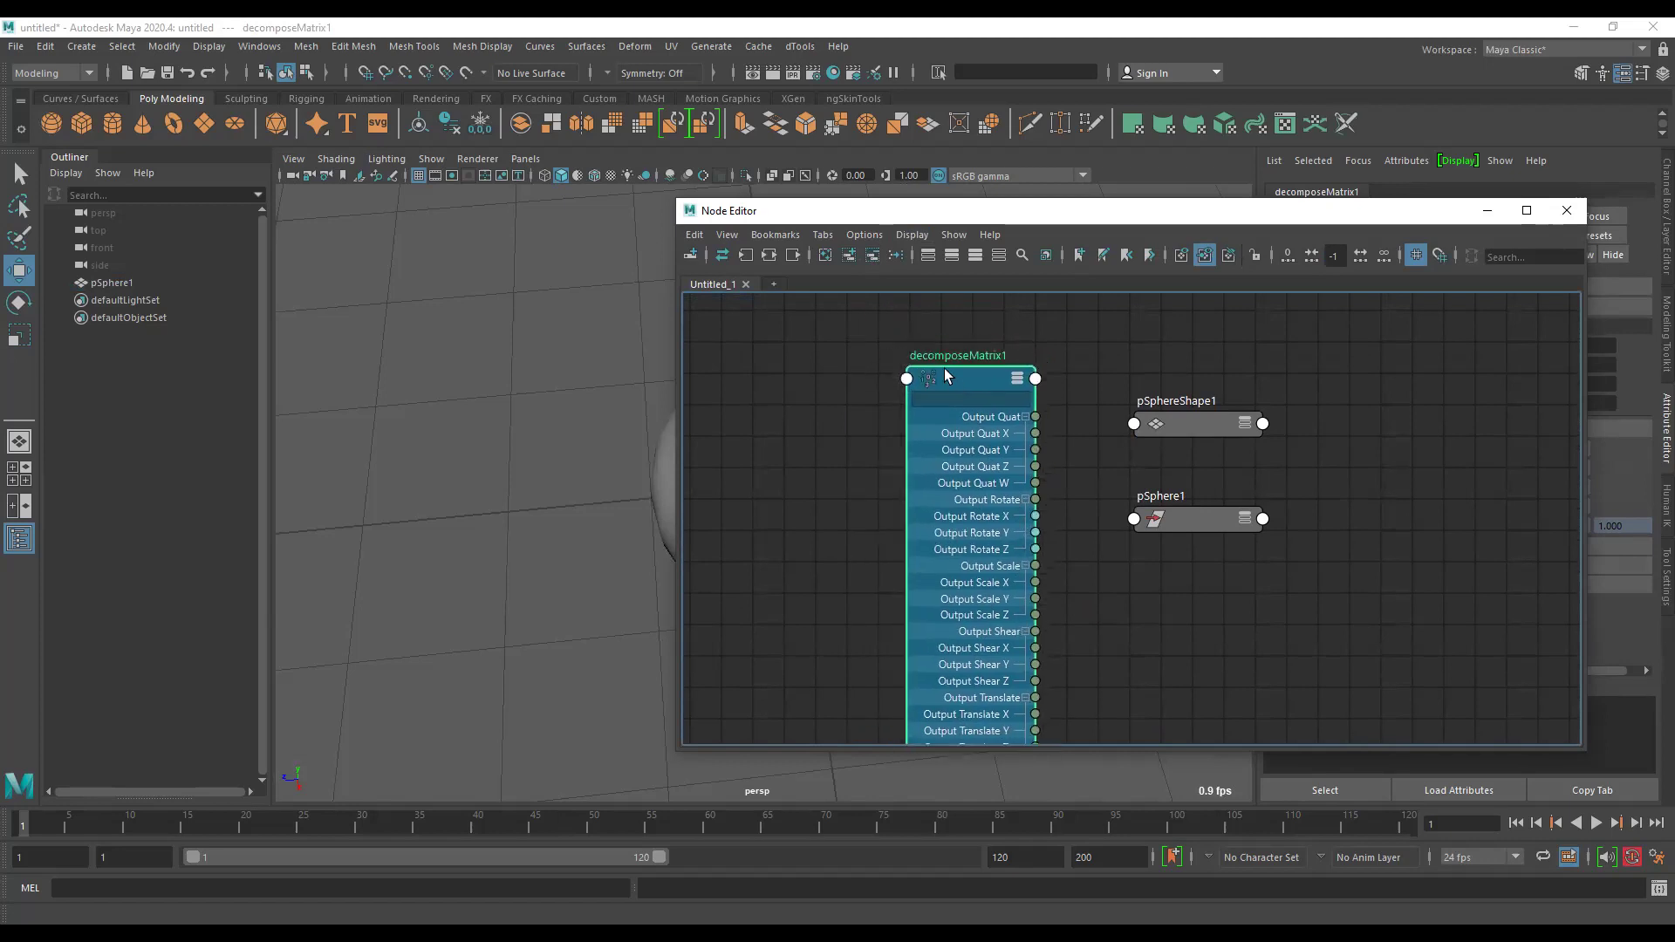
pyautogui.press('Delete')
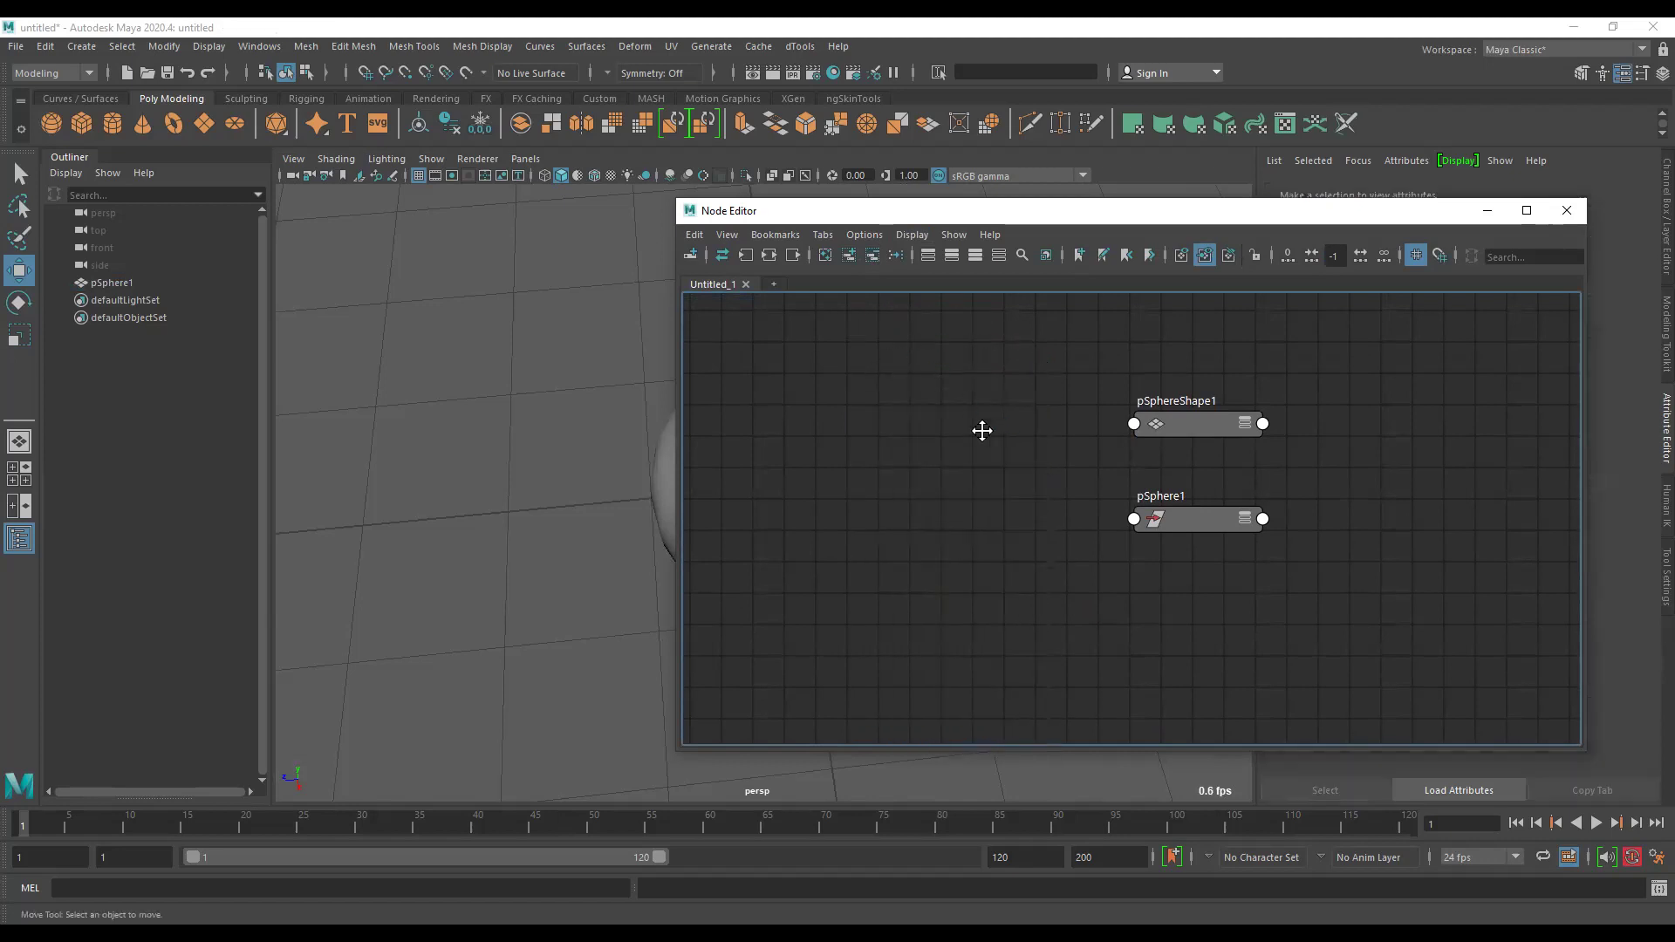
# Select pSphere1, frame its nodes in the graph, and uncover its transform attributes.
pyautogui.scroll(-2, 960, 431)
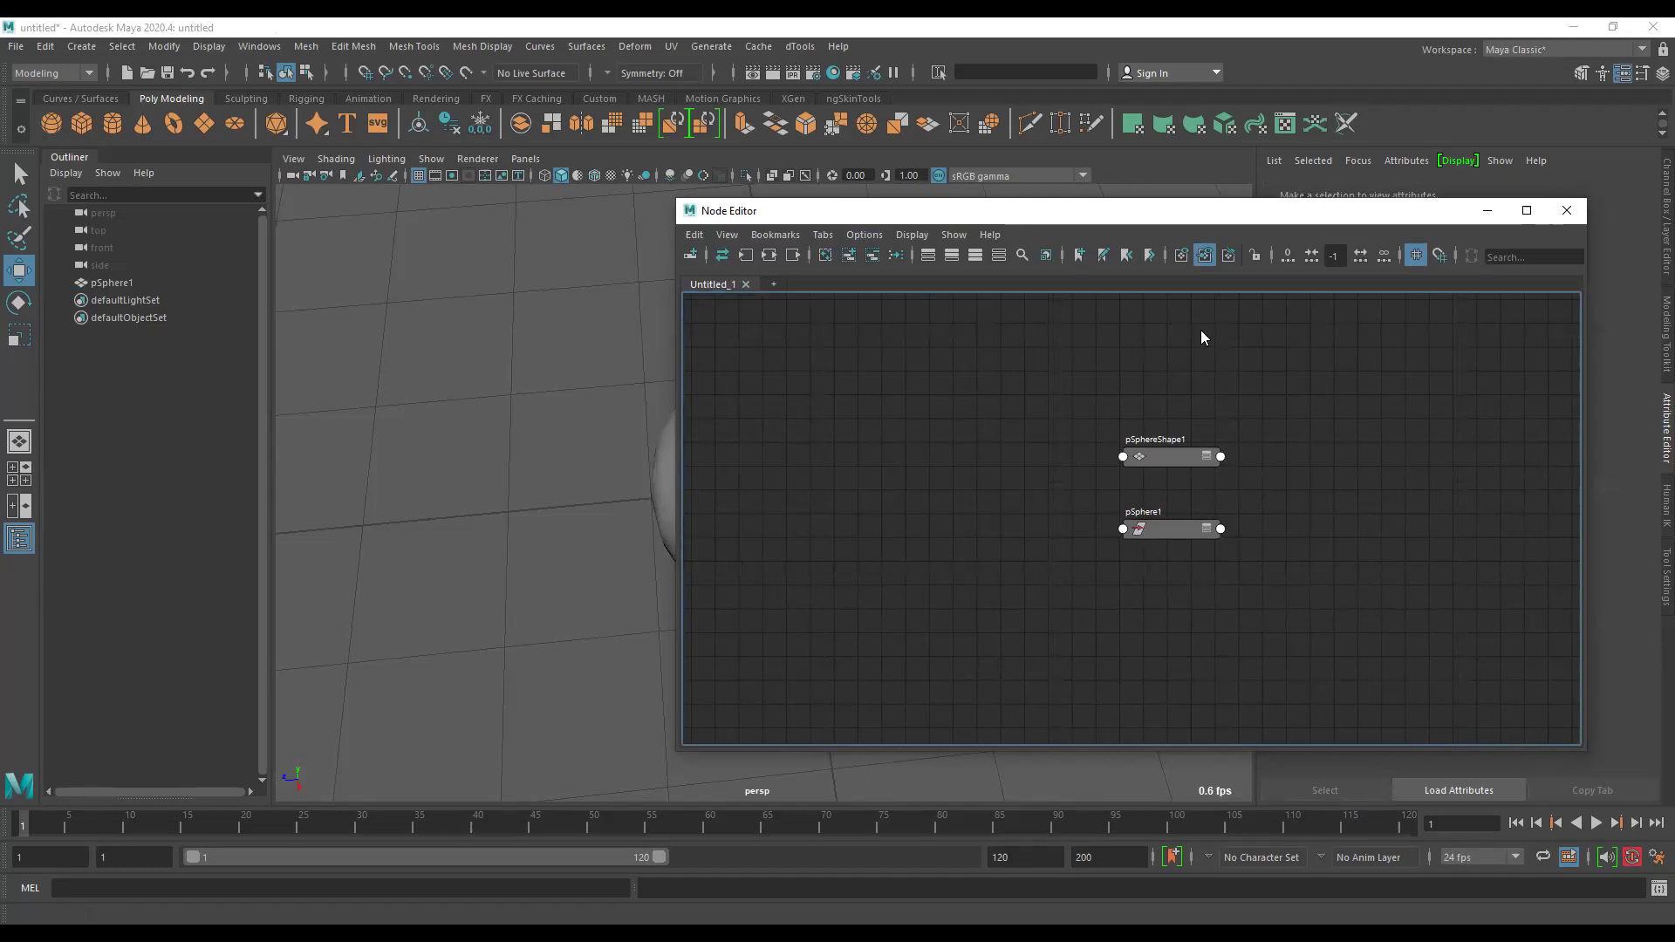
pyautogui.moveTo(815, 219); pyautogui.dragTo(1118, 252)
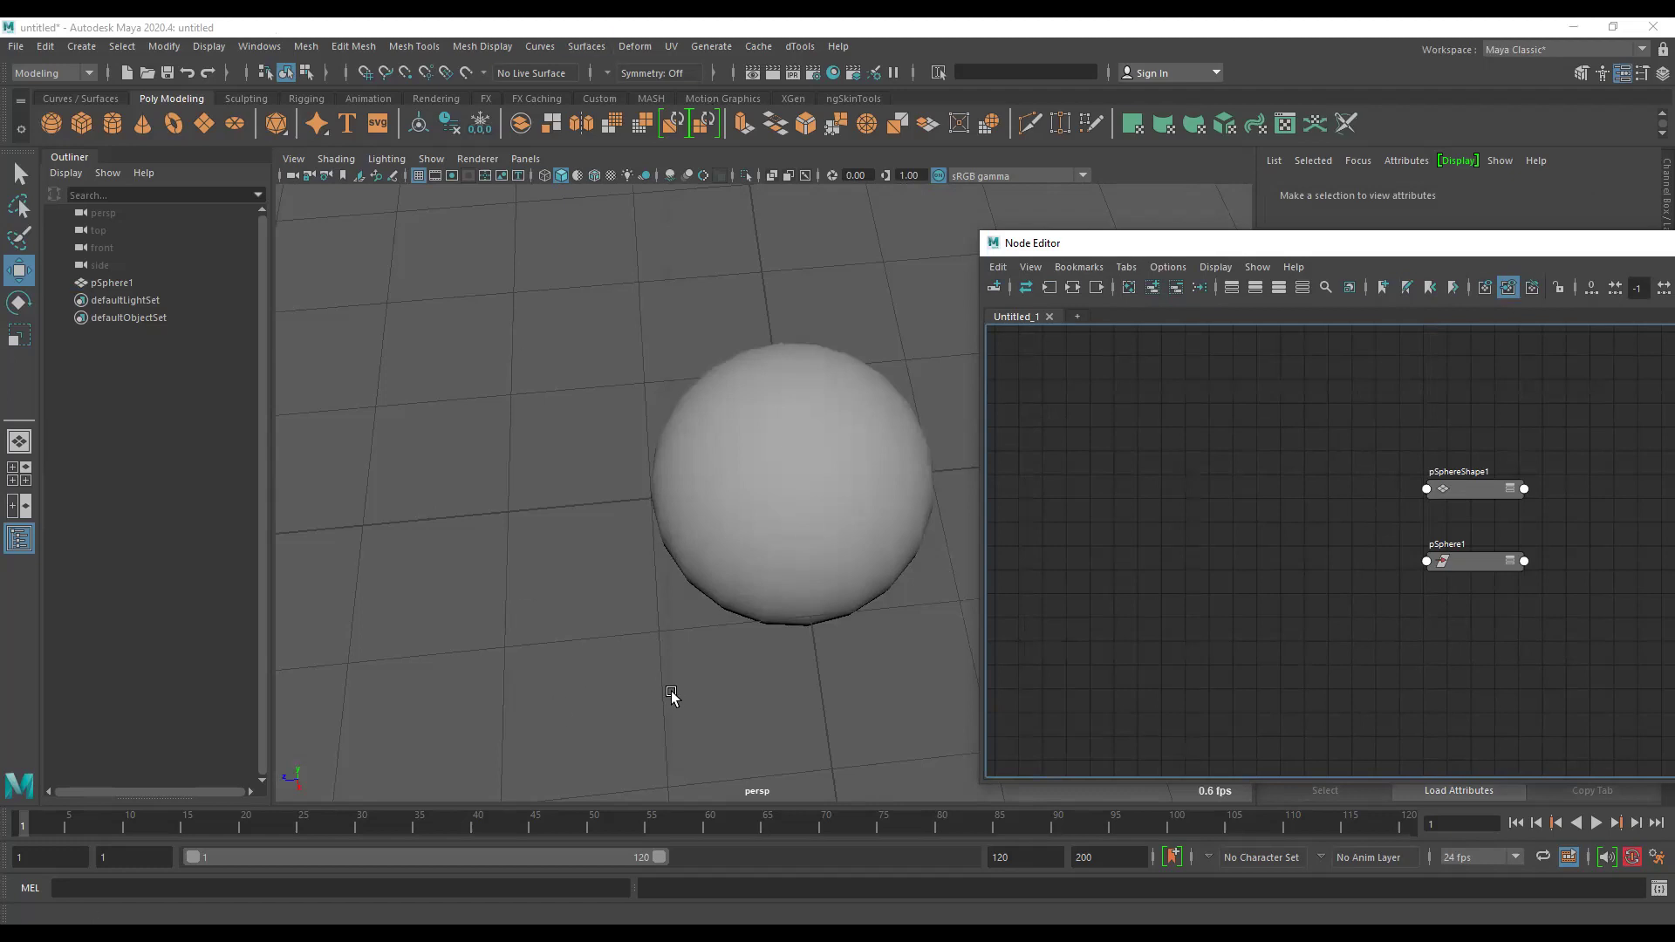
pyautogui.click(852, 580)
pyautogui.press('f')
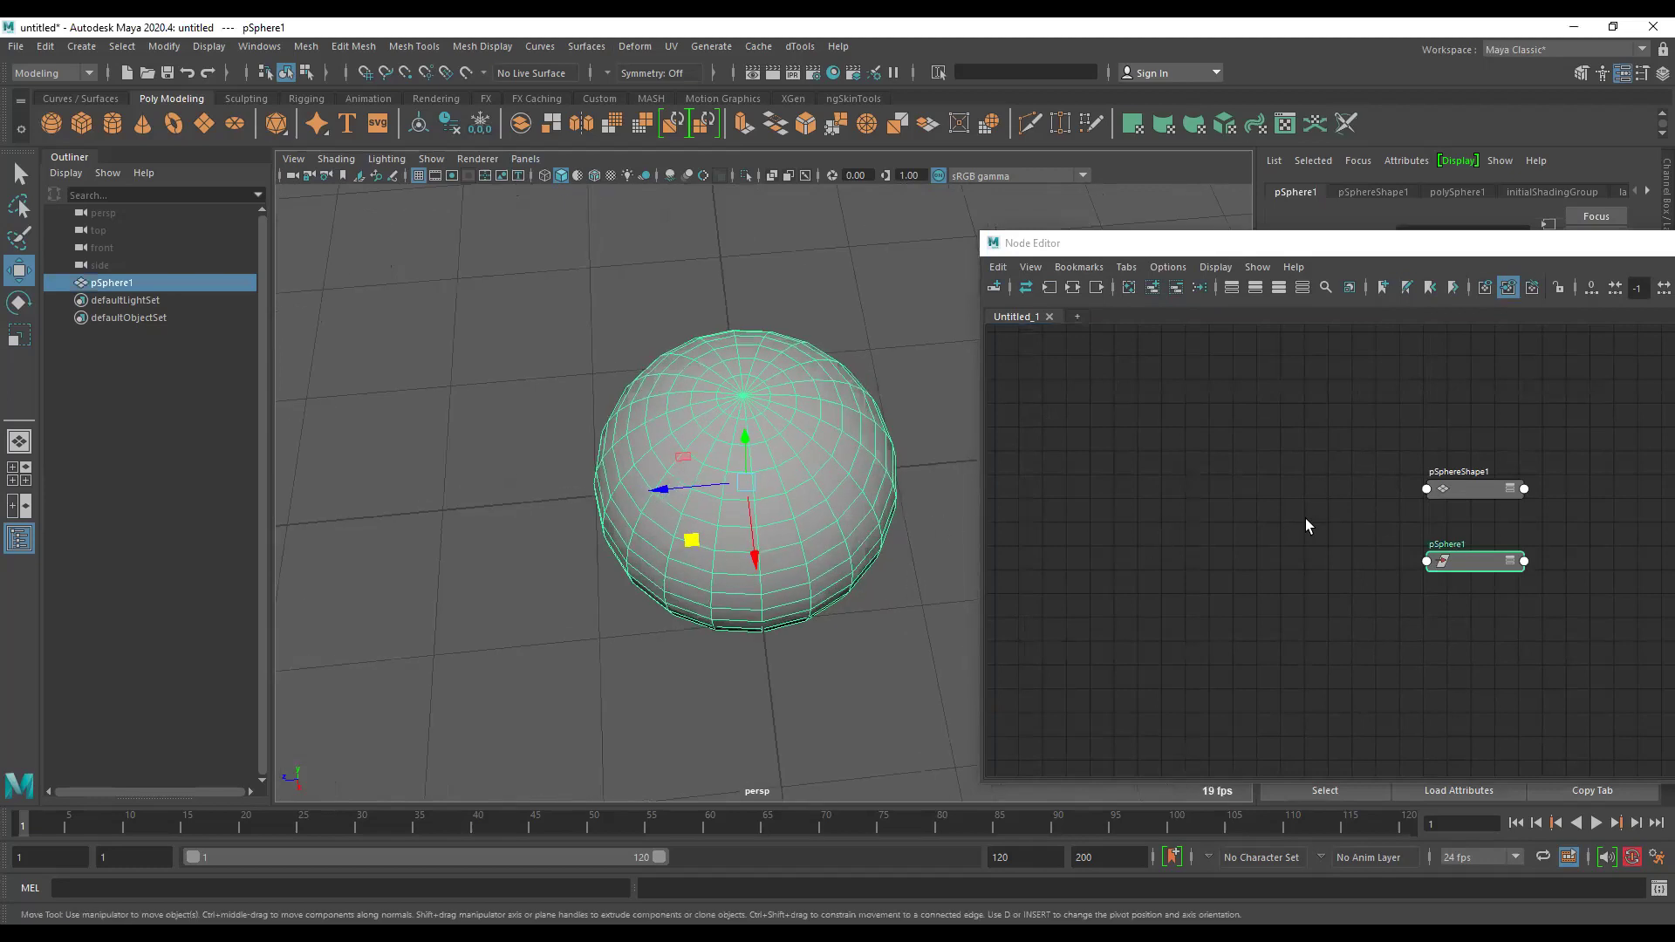
pyautogui.moveTo(1288, 513); pyautogui.dragTo(1138, 484, button='middle')
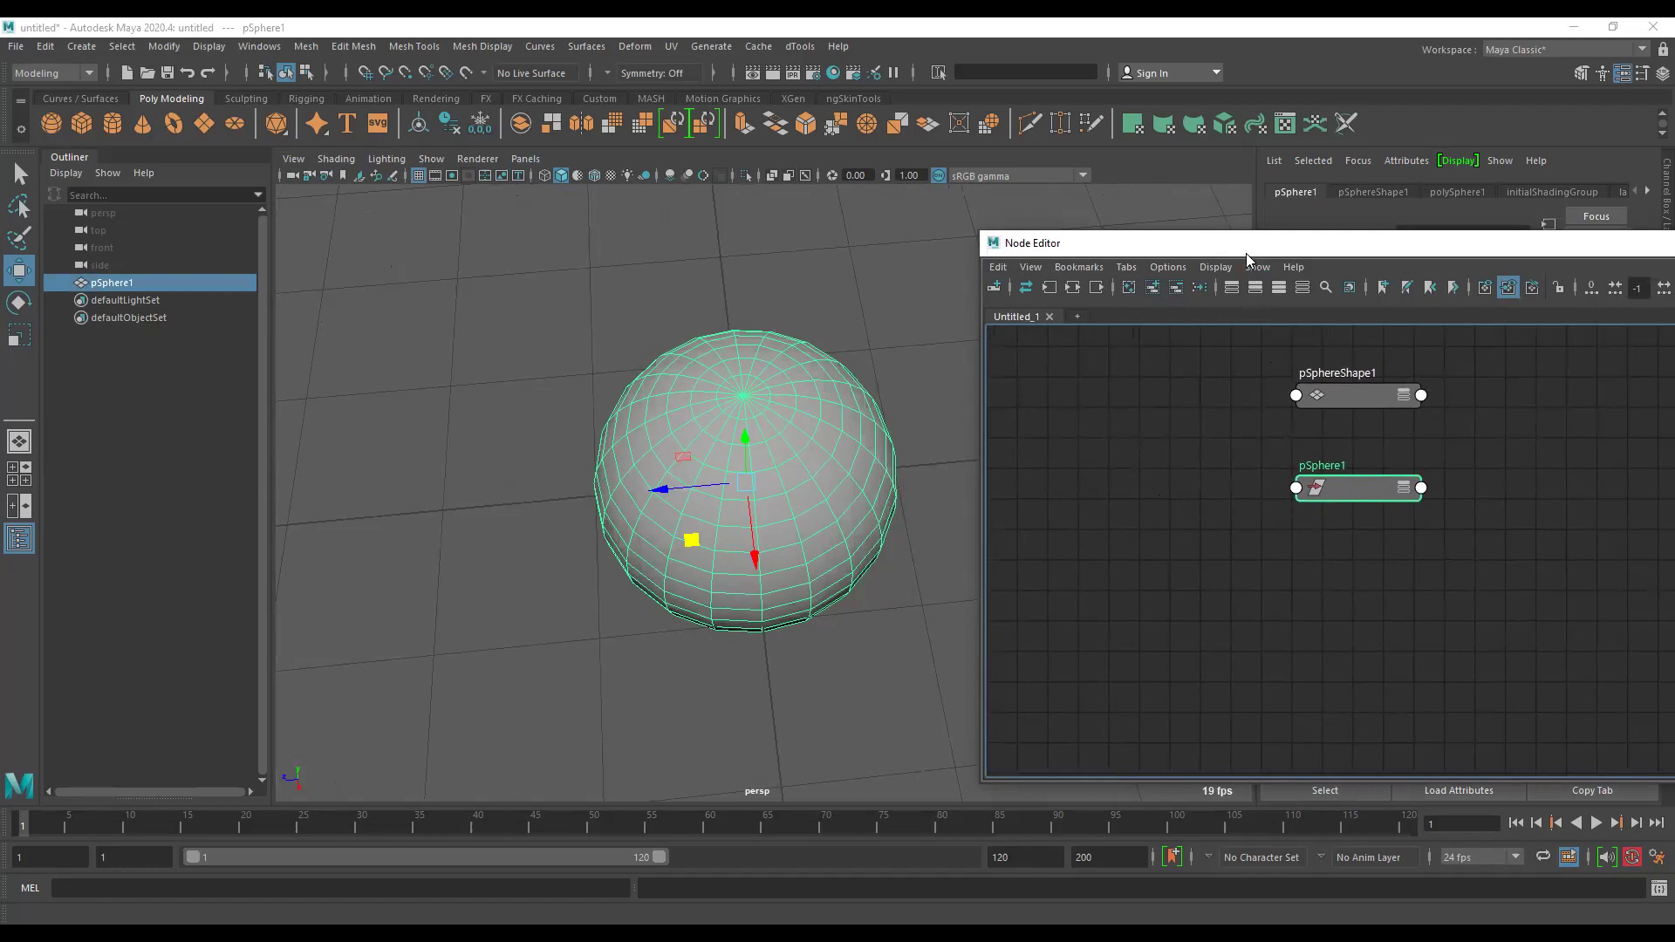
pyautogui.moveTo(1246, 253); pyautogui.dragTo(1190, 719)
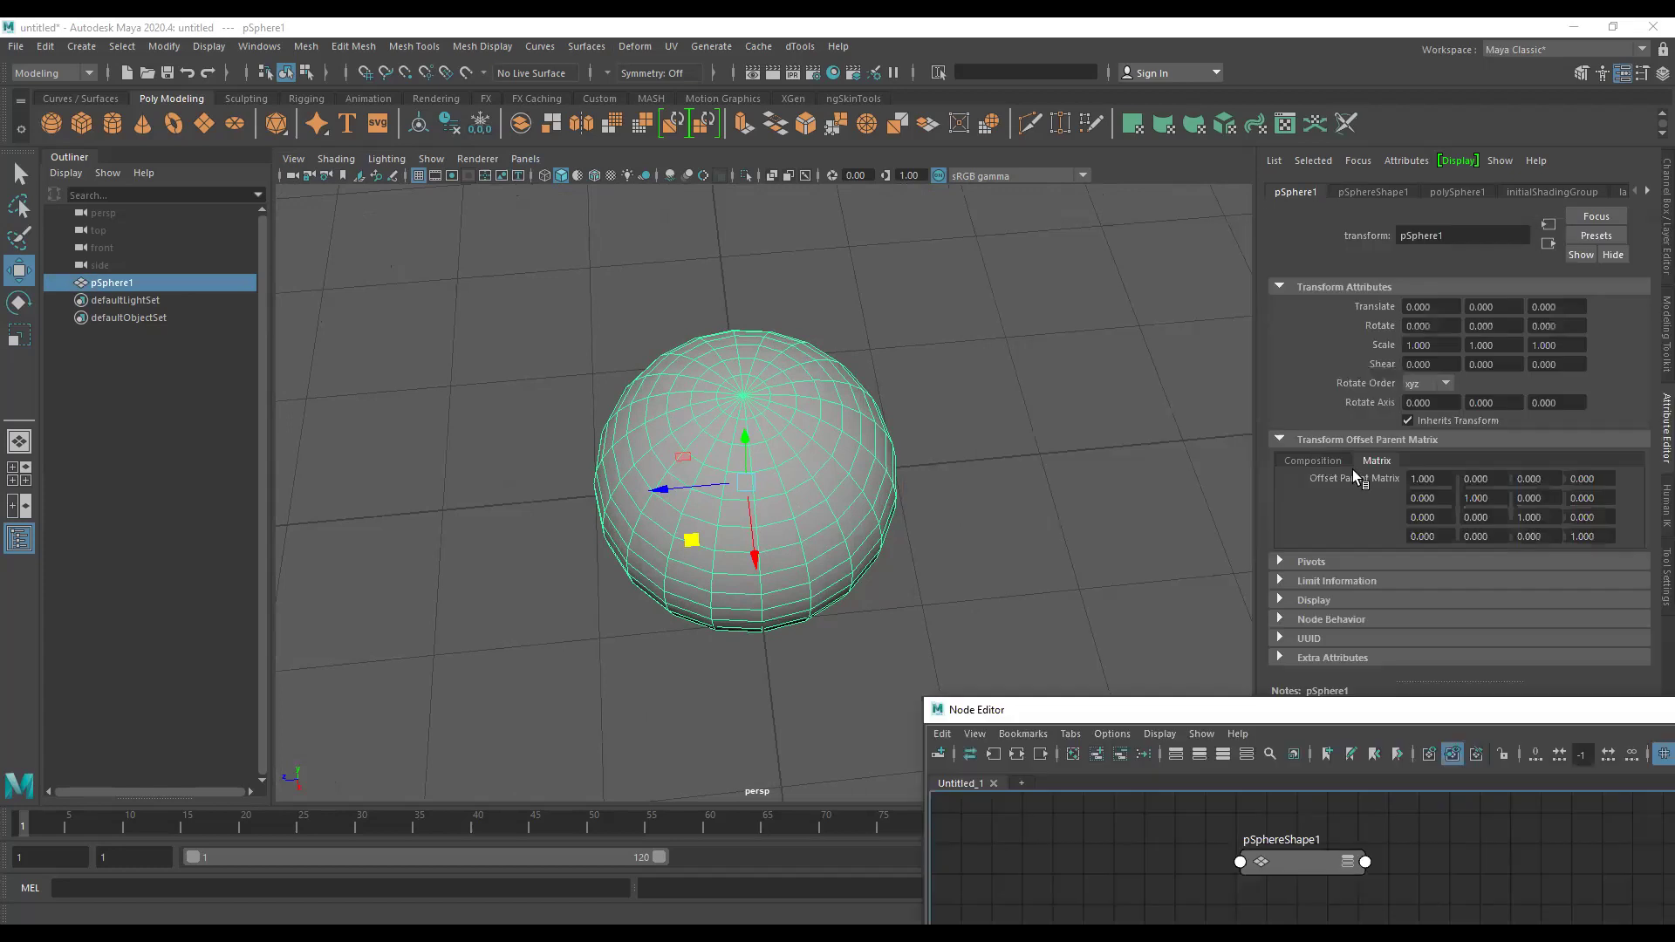
# View pSphere1's Offset Parent Matrix in Composition form, then as a 4x4 matrix.
pyautogui.click(1349, 464)
pyautogui.click(1377, 461)
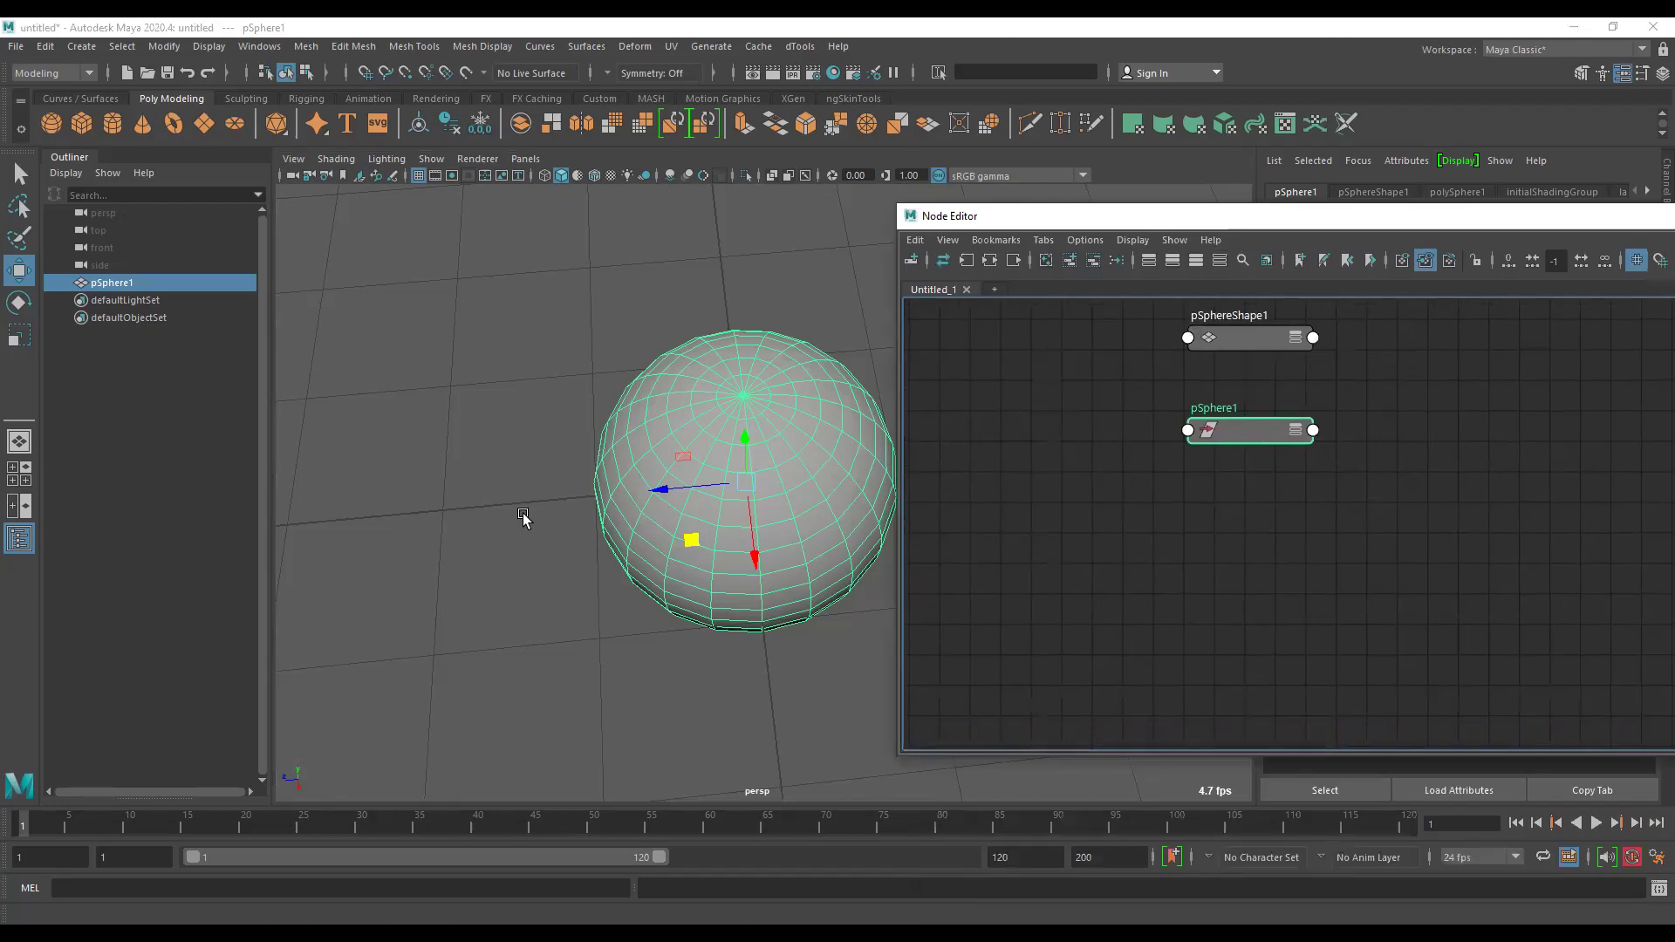
# Expand the pSphere1 node to list Parent, World and Xform Matrix attributes, and arrange the graph.
pyautogui.keyDown('alt'); pyautogui.moveTo(523, 517); pyautogui.dragTo(636, 486); pyautogui.keyUp('alt')
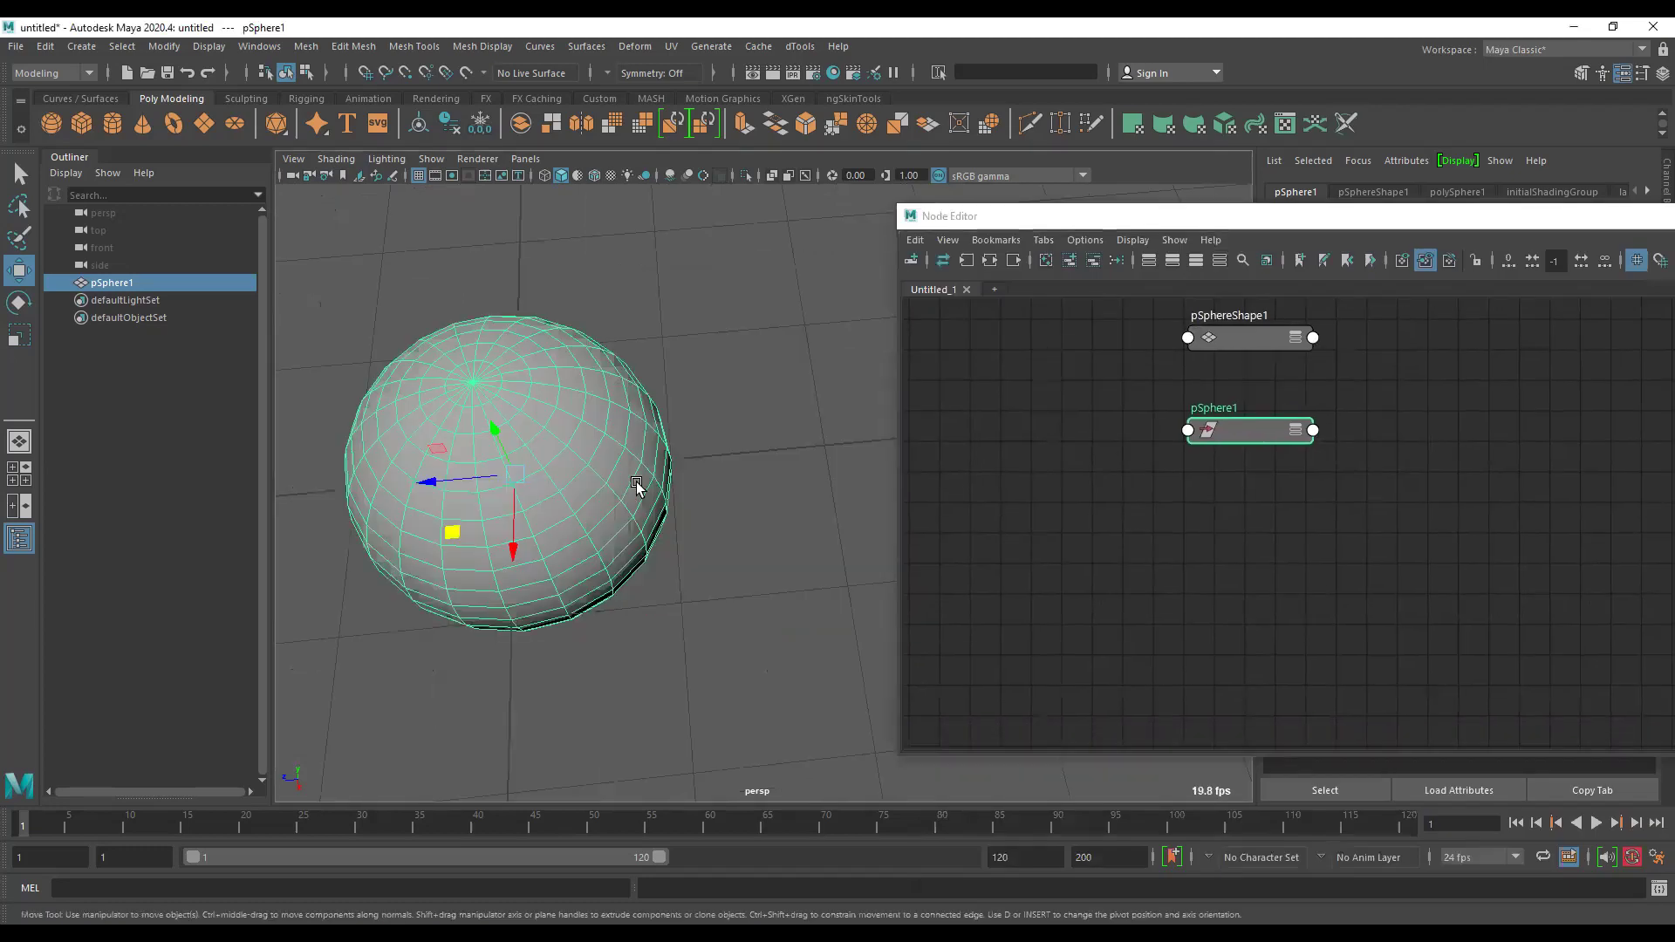
pyautogui.click(1296, 433)
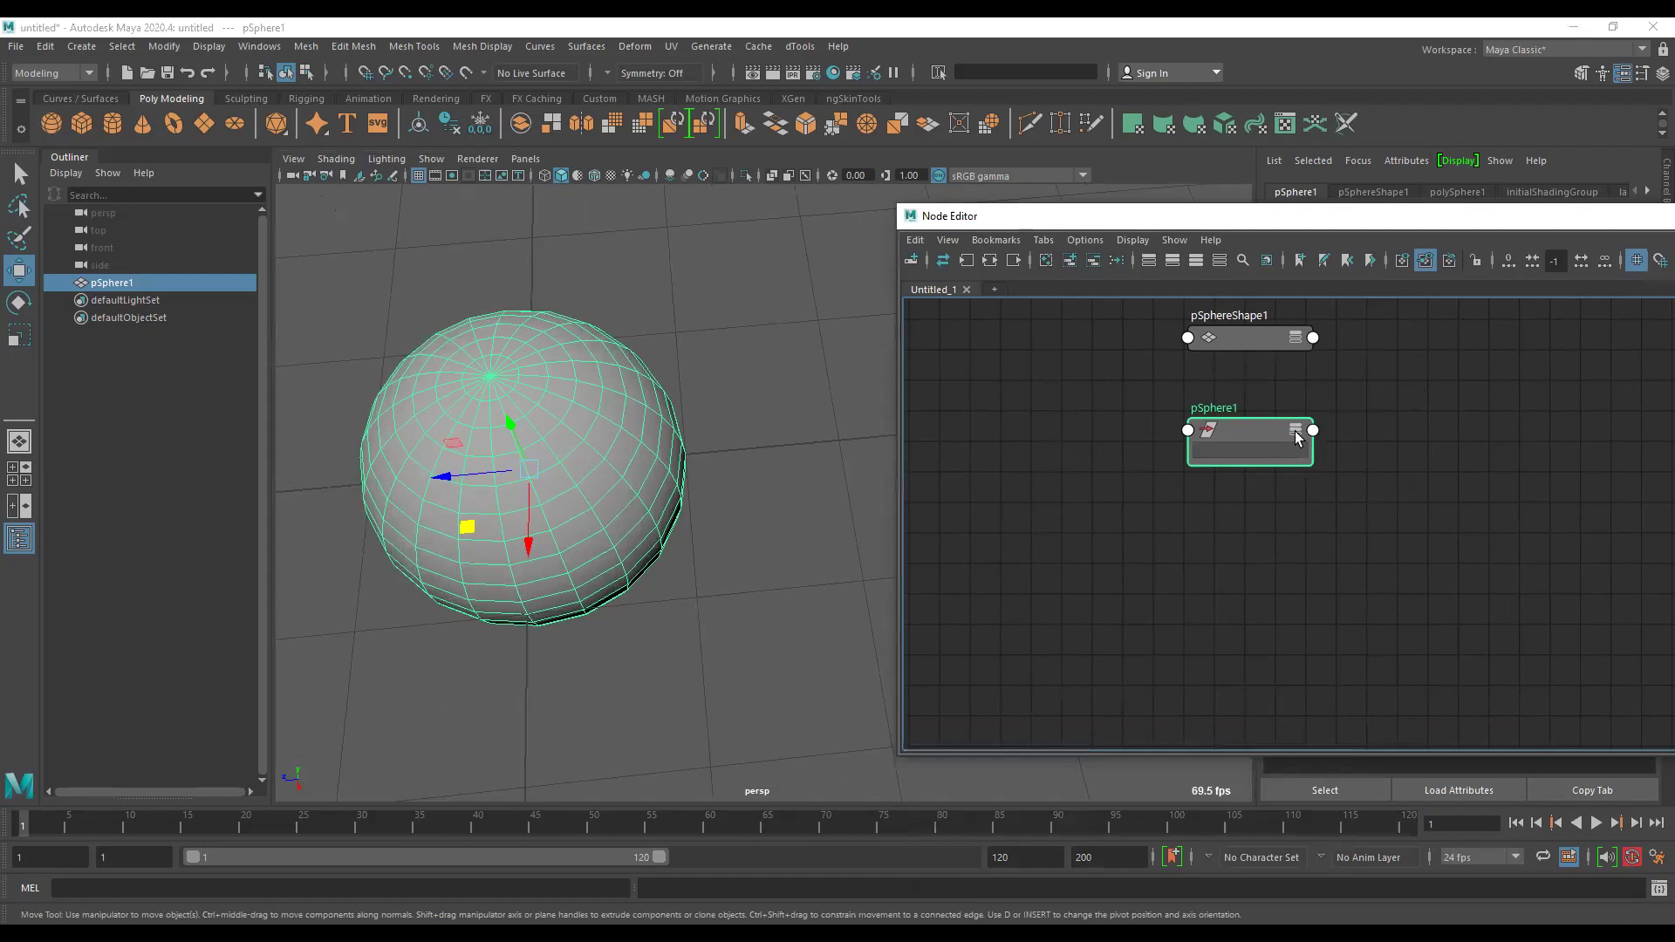
pyautogui.click(1297, 433)
pyautogui.click(1297, 433)
pyautogui.moveTo(1238, 438); pyautogui.dragTo(1119, 377)
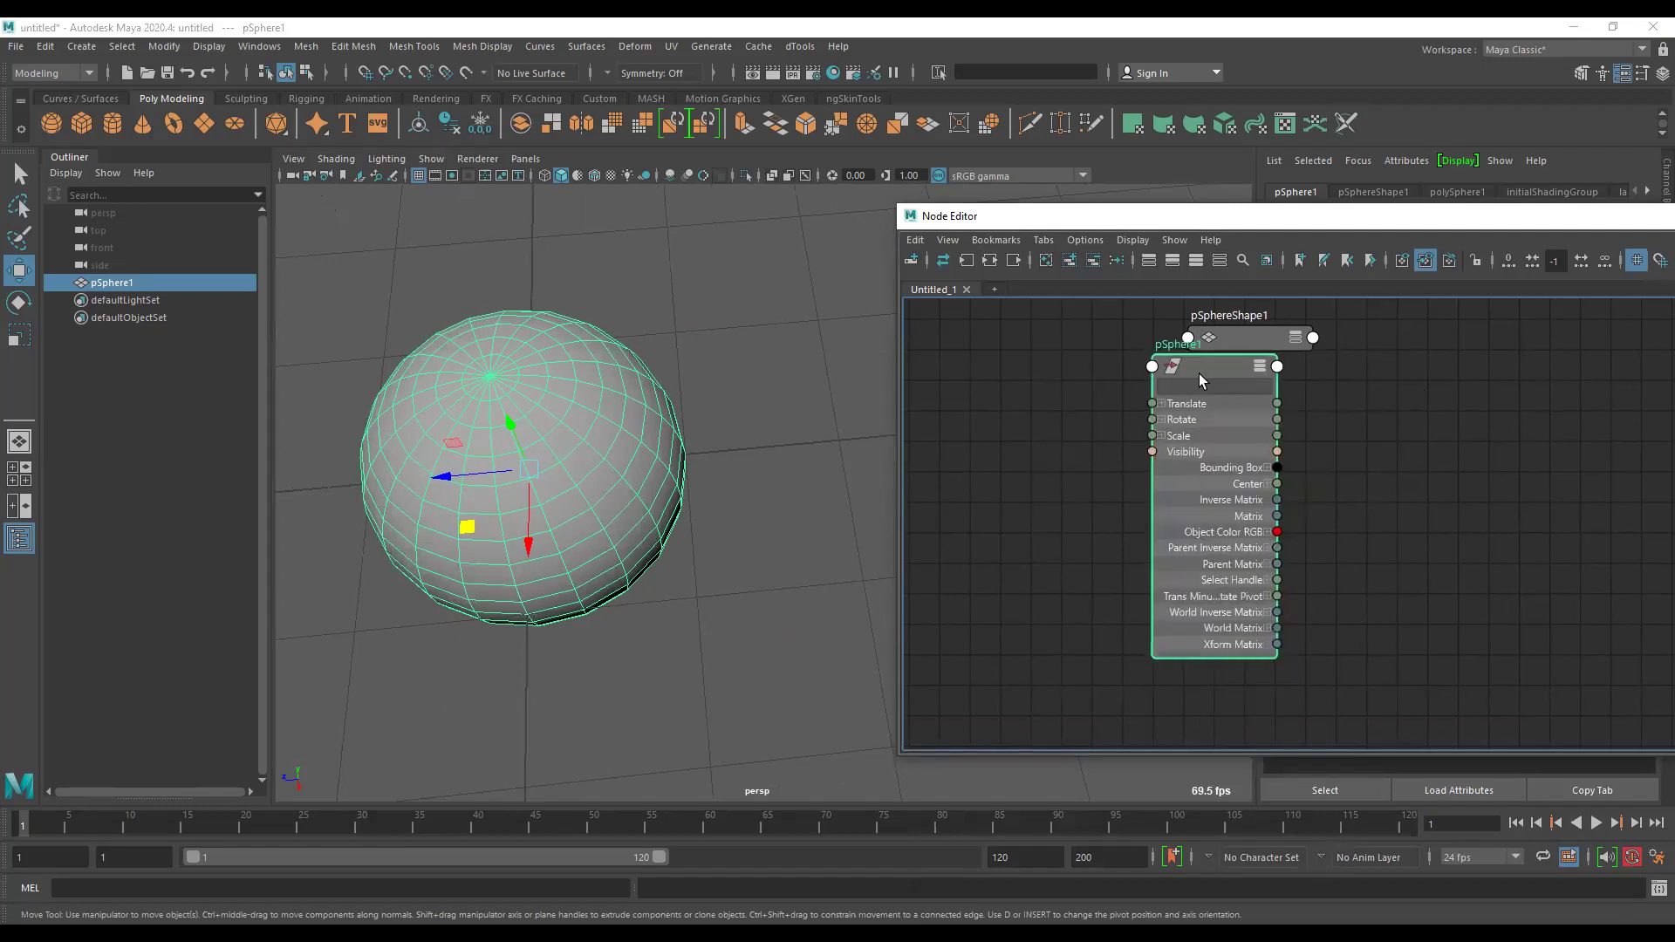
pyautogui.scroll(1, 1339, 445)
pyautogui.scroll(1, 1317, 447)
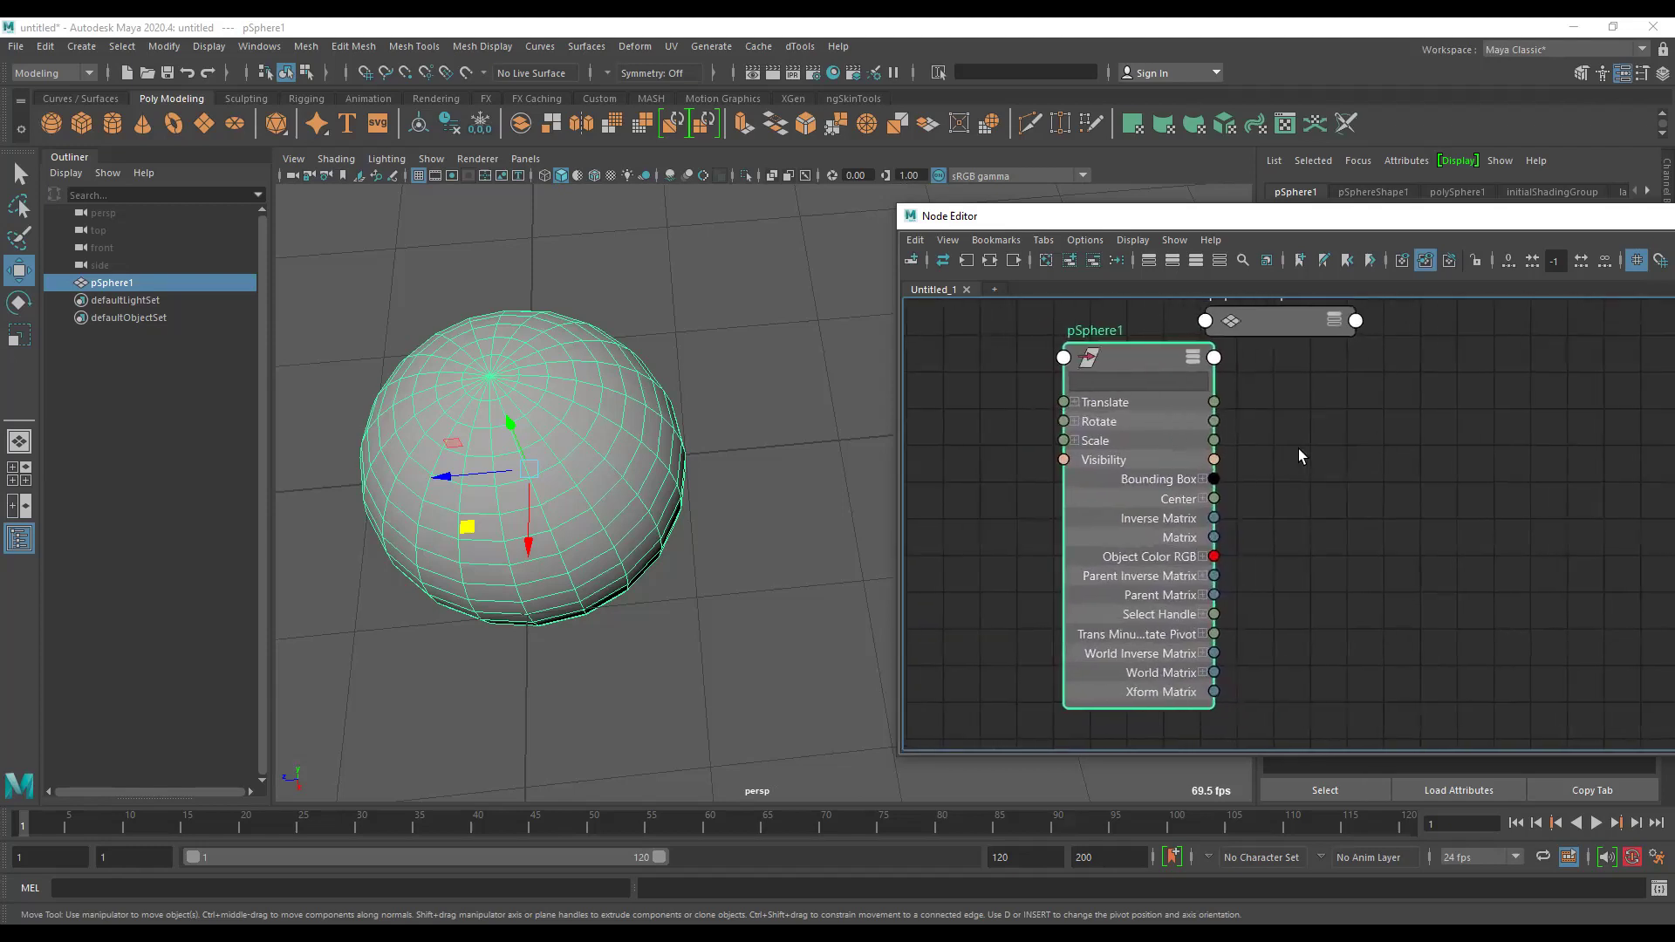
pyautogui.scroll(1, 1306, 454)
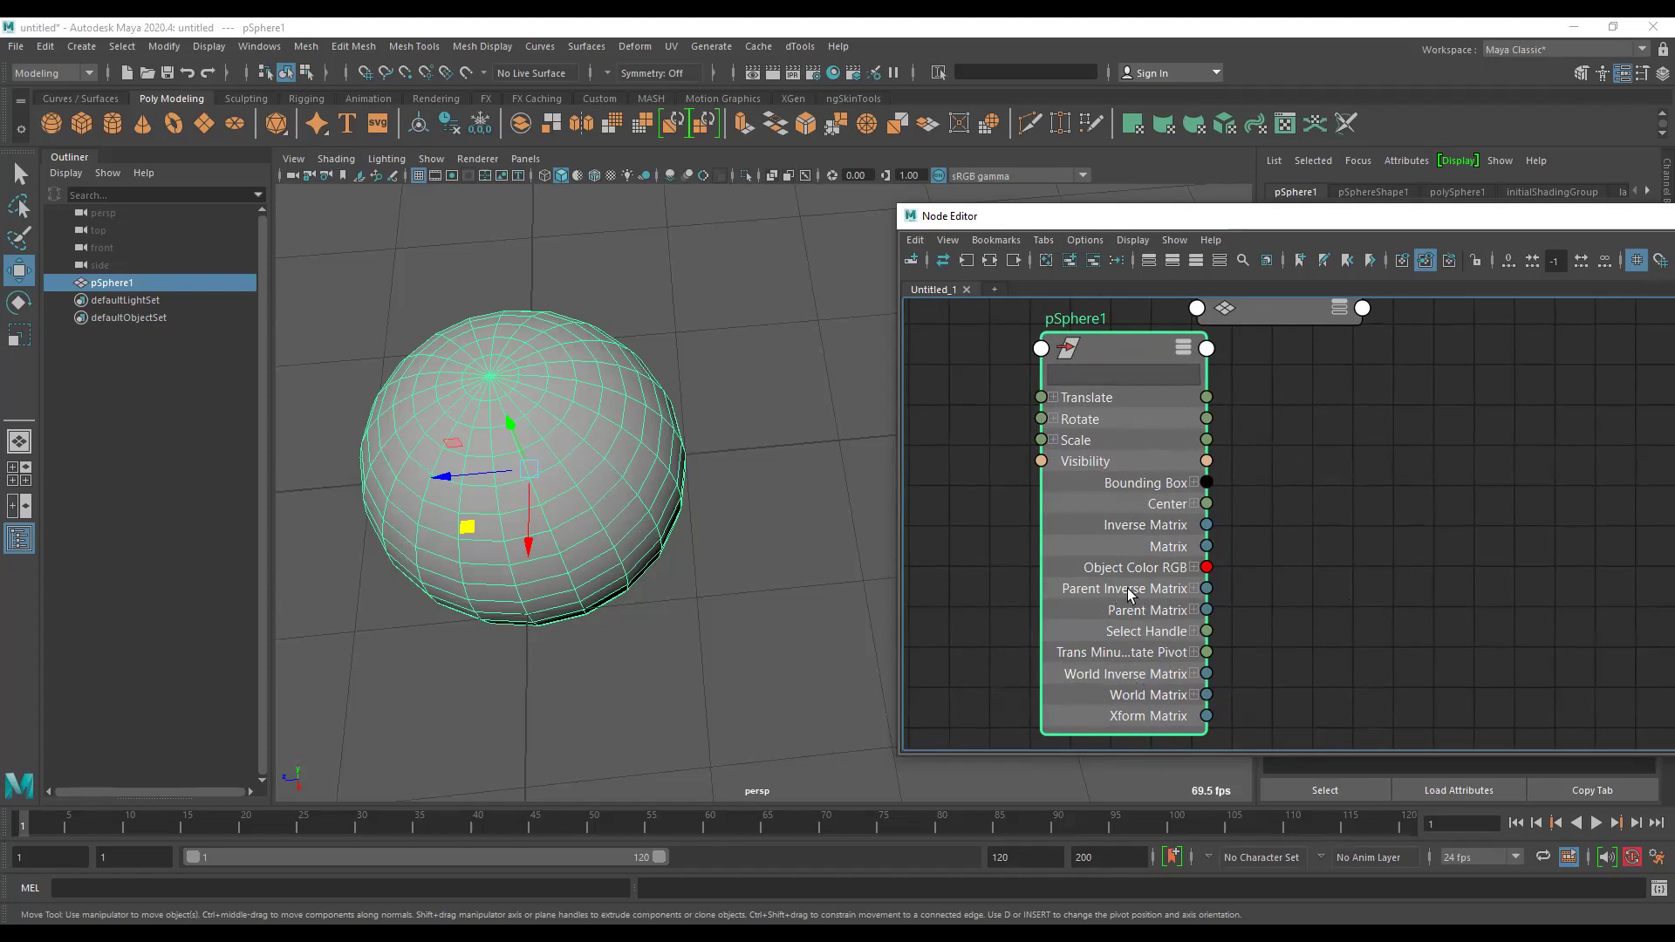
pyautogui.scroll(-2, 1318, 541)
pyautogui.moveTo(1276, 520); pyautogui.dragTo(1284, 528, button='middle')
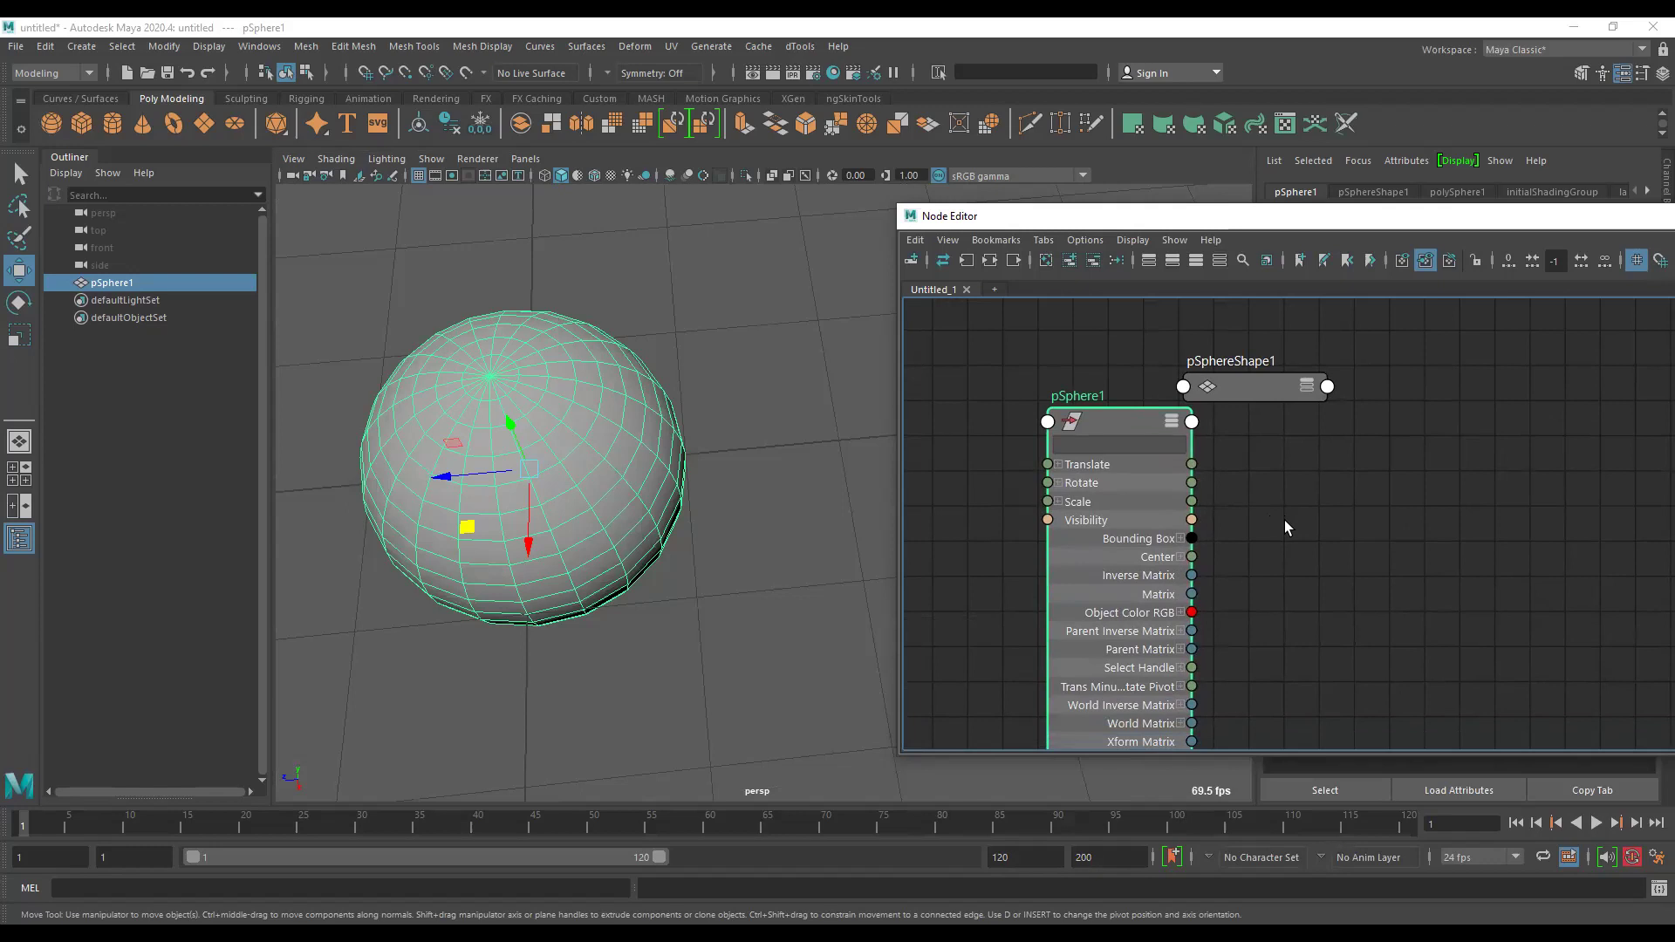
pyautogui.scroll(-3, 1227, 490)
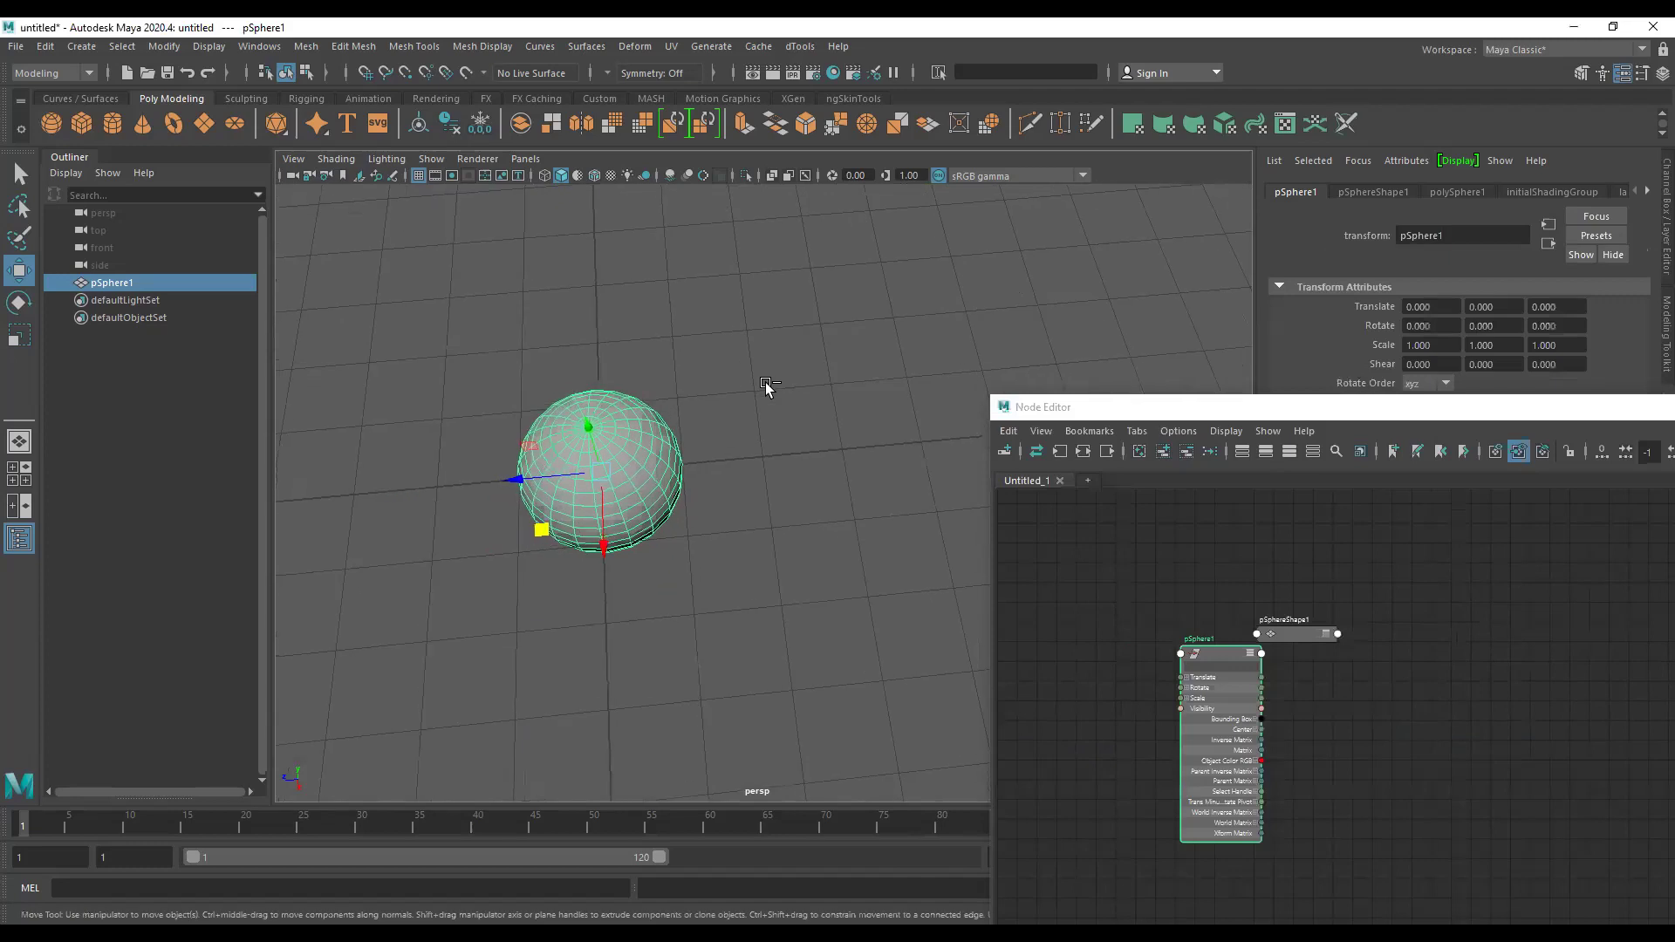
# Duplicate the sphere as pSphere2 and move it to Translate Z -3.388.
pyautogui.hotkey('ctrl', 'd')
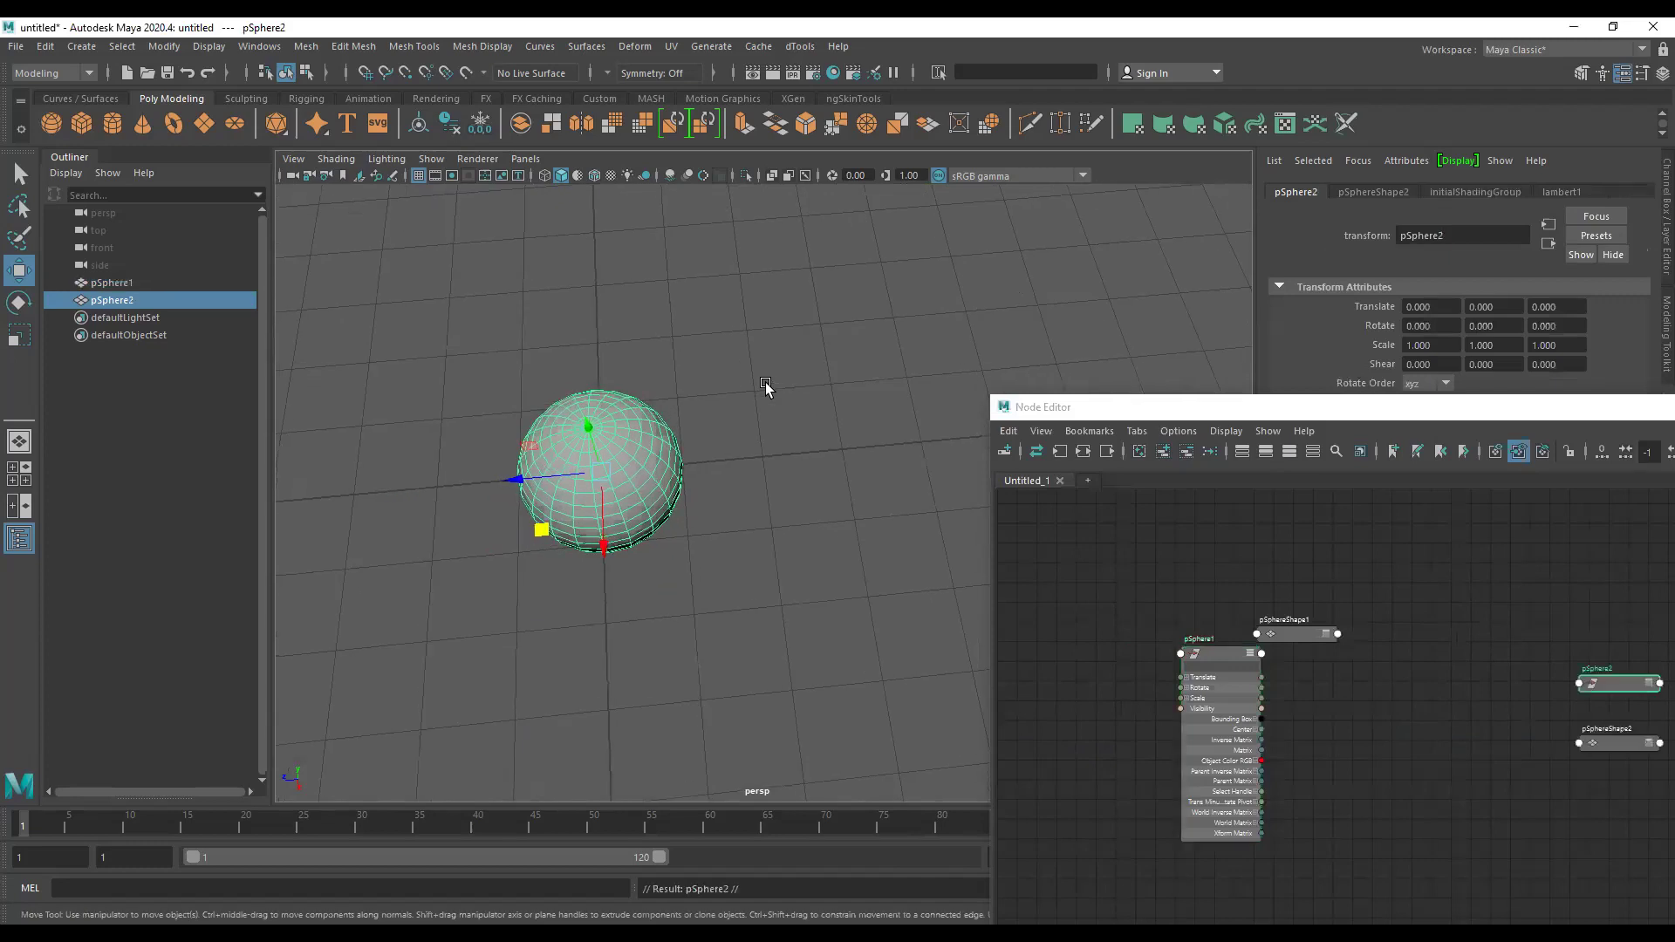
pyautogui.moveTo(505, 487)
pyautogui.mouseDown()
pyautogui.moveTo(631, 544)
pyautogui.moveTo(620, 554)
pyautogui.mouseUp()
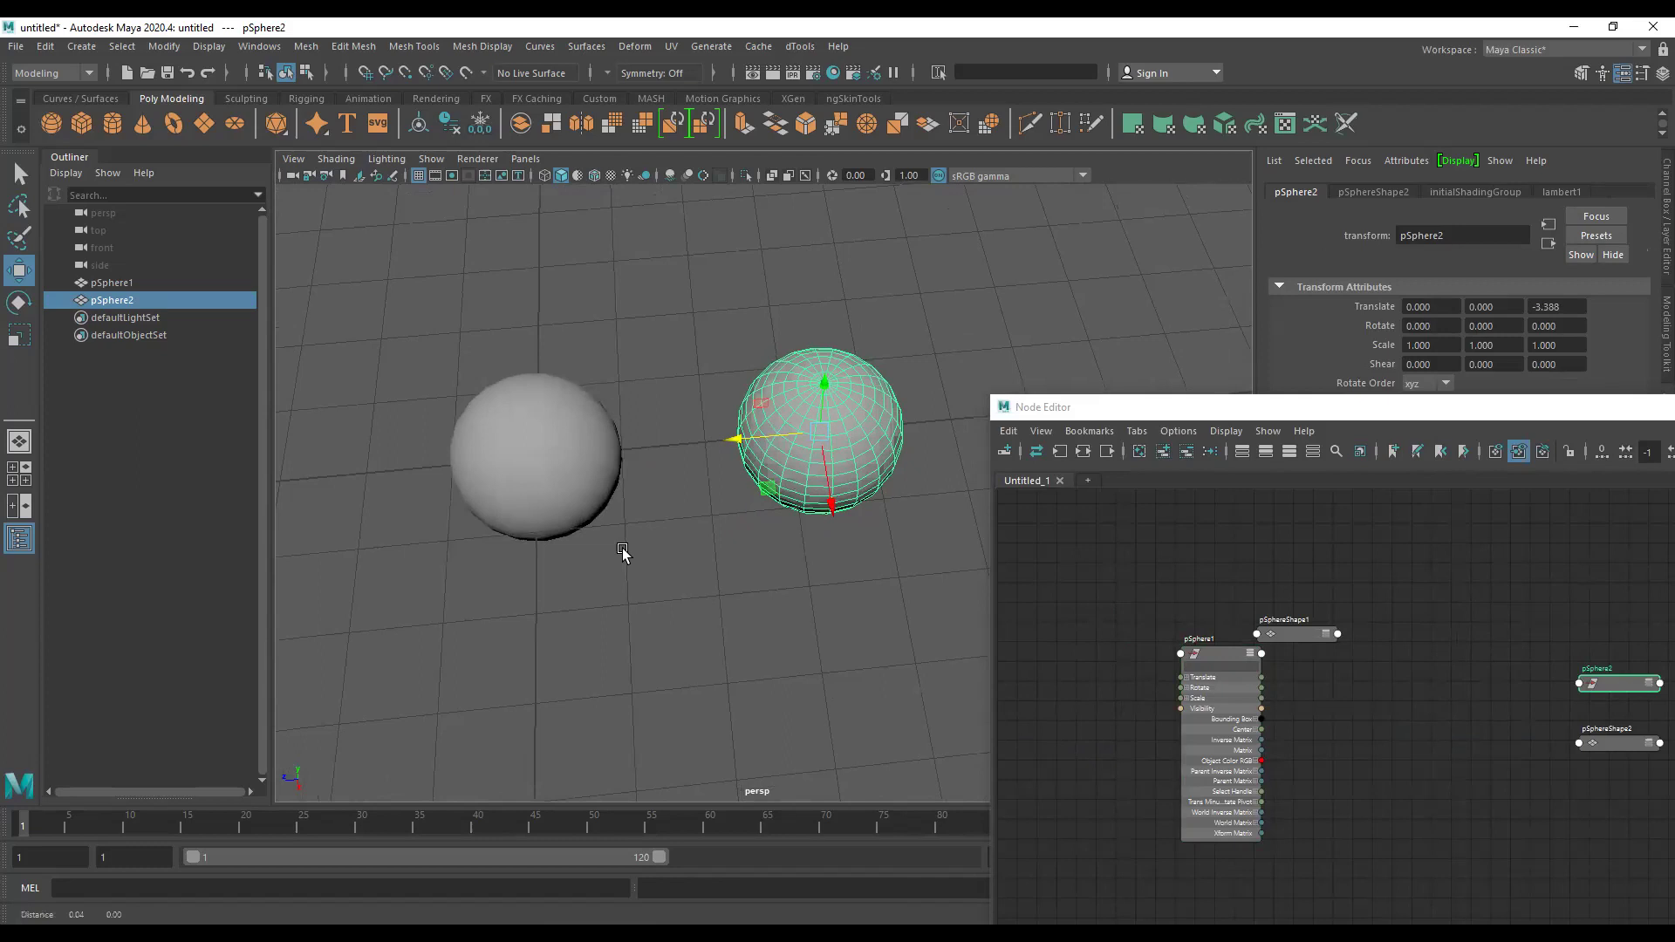
pyautogui.scroll(5, 1391, 653)
pyautogui.scroll(-3, 1391, 652)
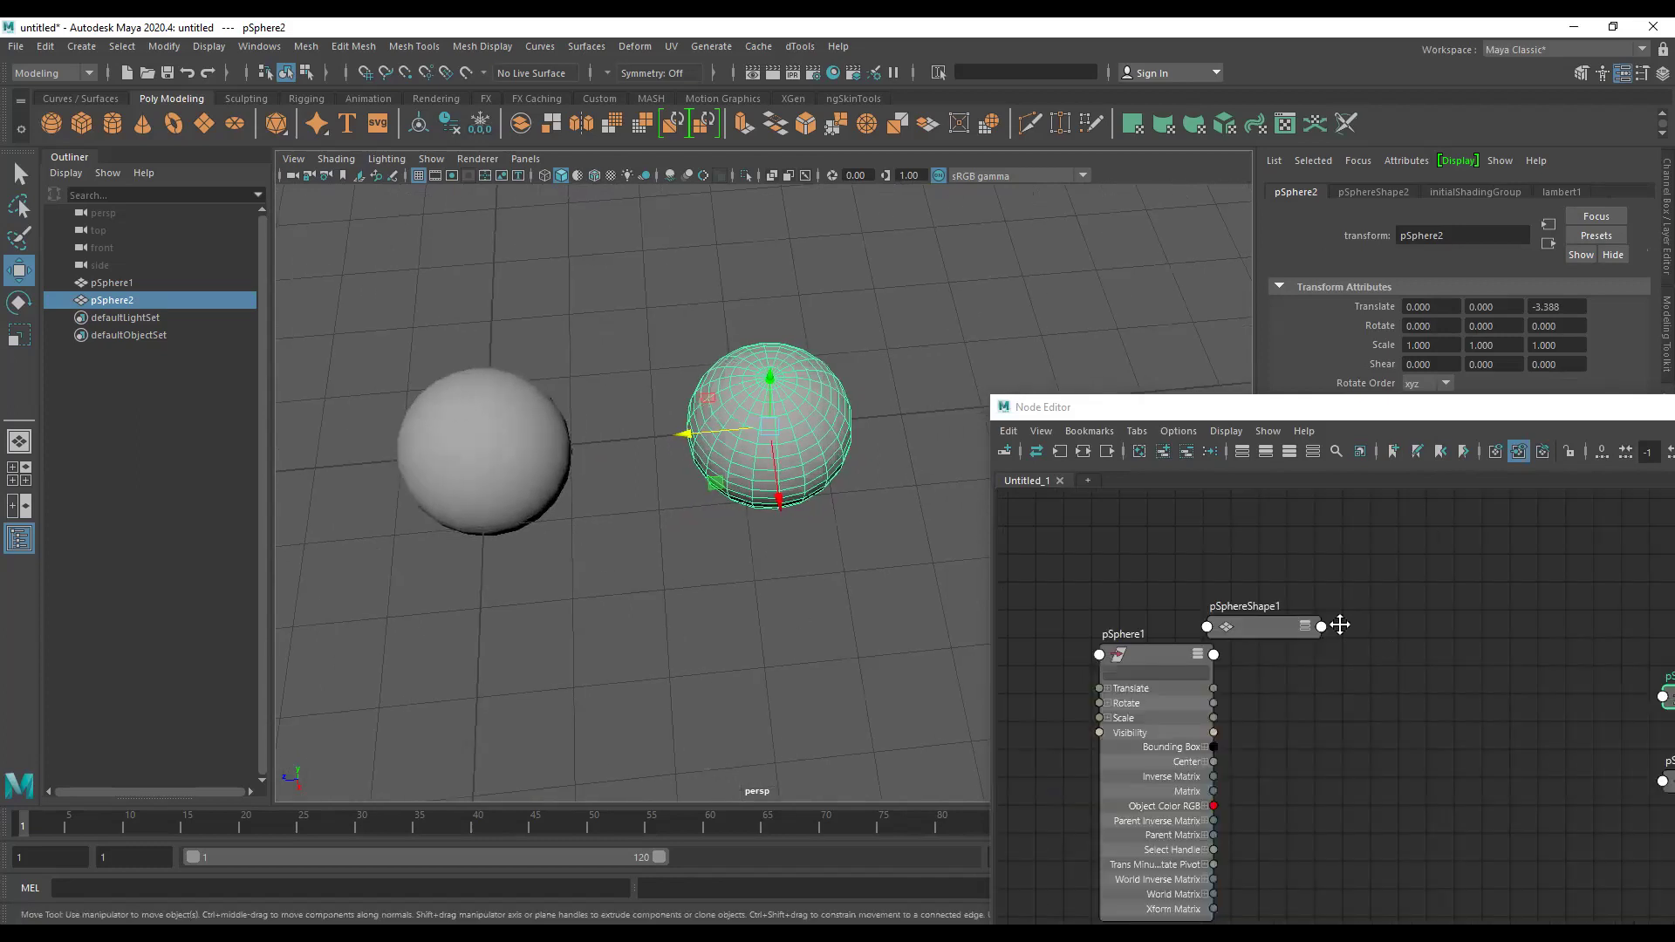
# Remove pSphereShape1 and pSphereShape2 from the node graph.
pyautogui.click(1340, 625)
pyautogui.keyDown('shift'); pyautogui.click(1566, 731); pyautogui.keyUp('shift')
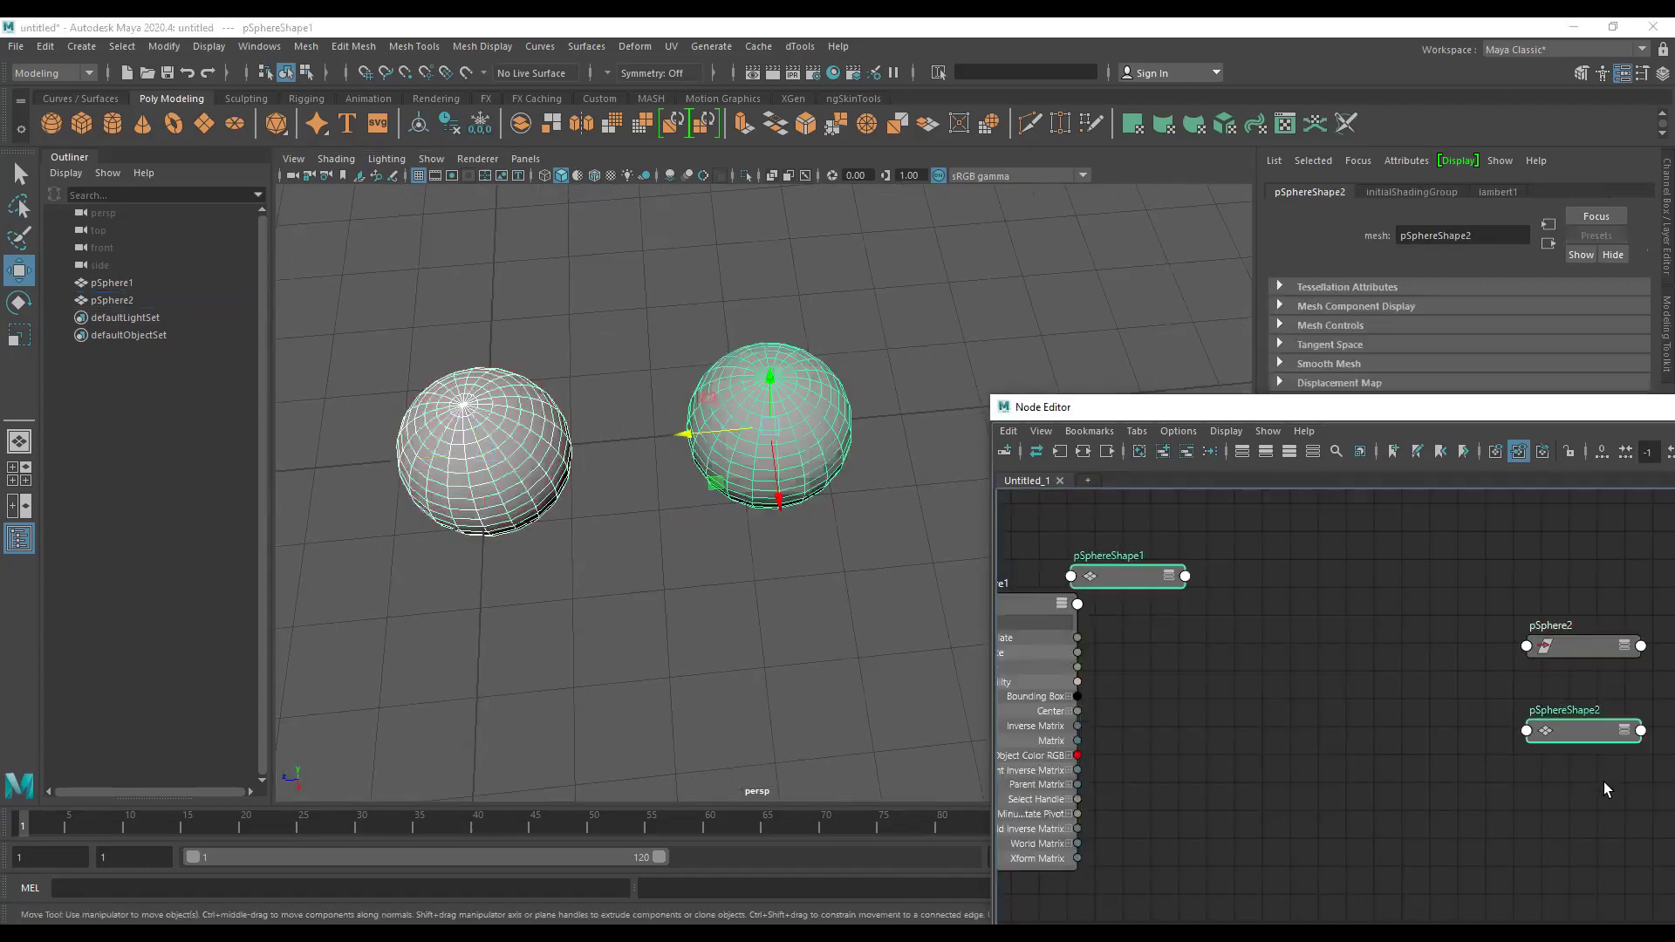
pyautogui.click(1188, 452)
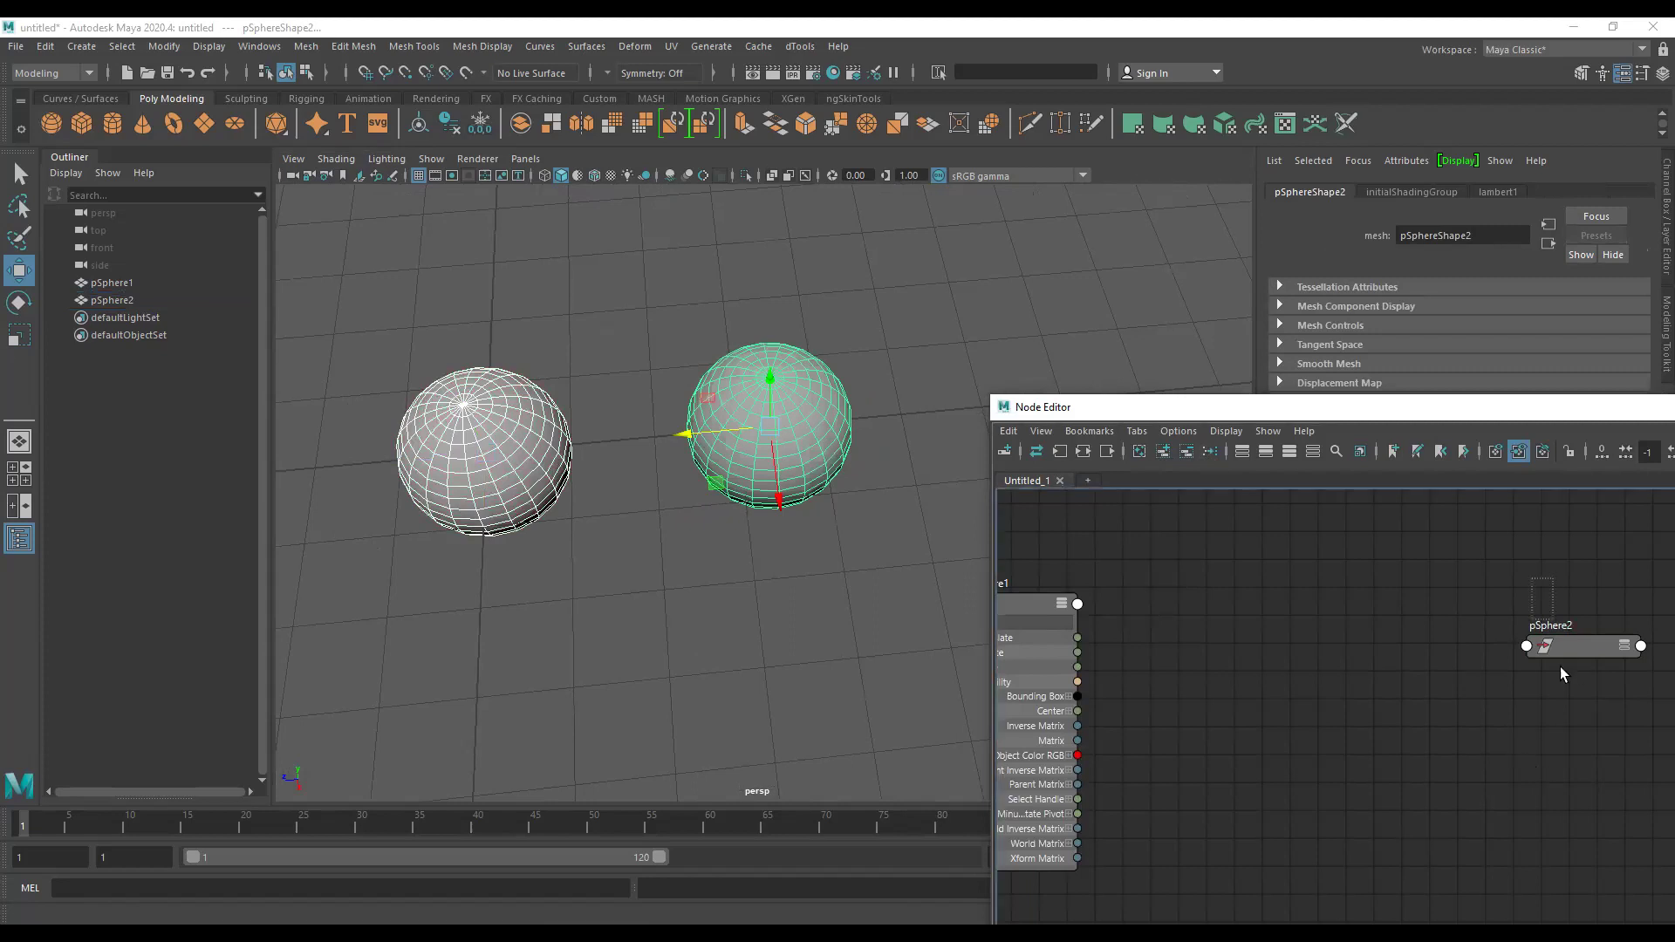
# Expand pSphere2 and frame both sphere nodes side by side.
pyautogui.click(1571, 645)
pyautogui.moveTo(1627, 655); pyautogui.dragTo(1567, 626)
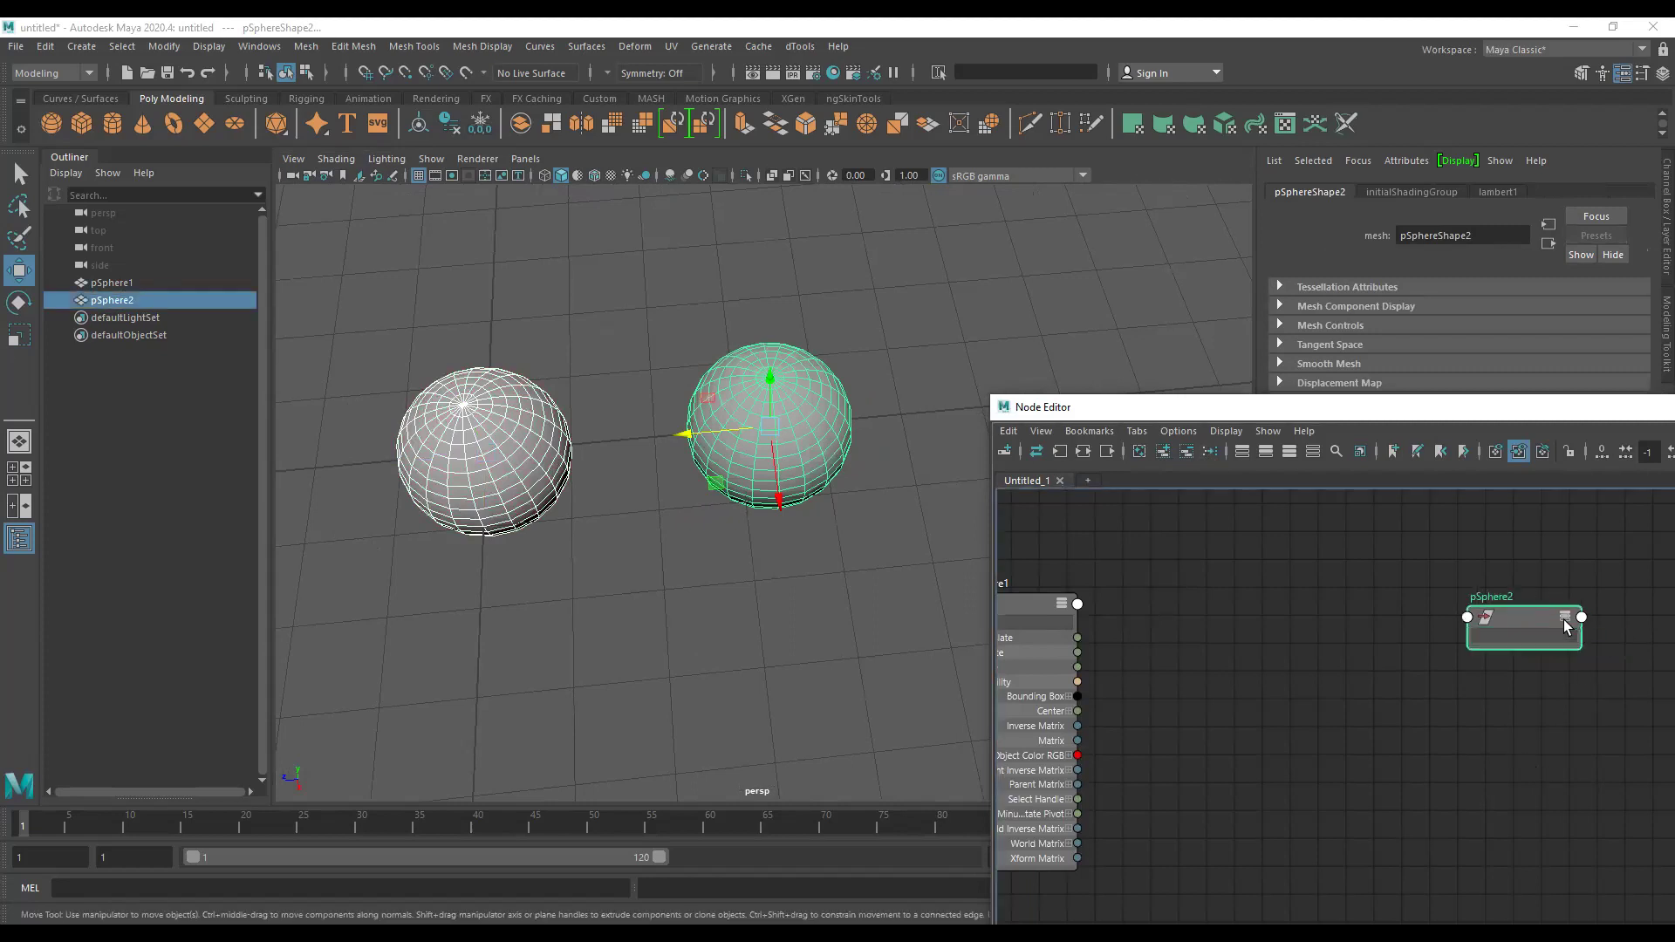
pyautogui.click(1564, 620)
pyautogui.moveTo(1200, 651); pyautogui.dragTo(1293, 637, button='middle')
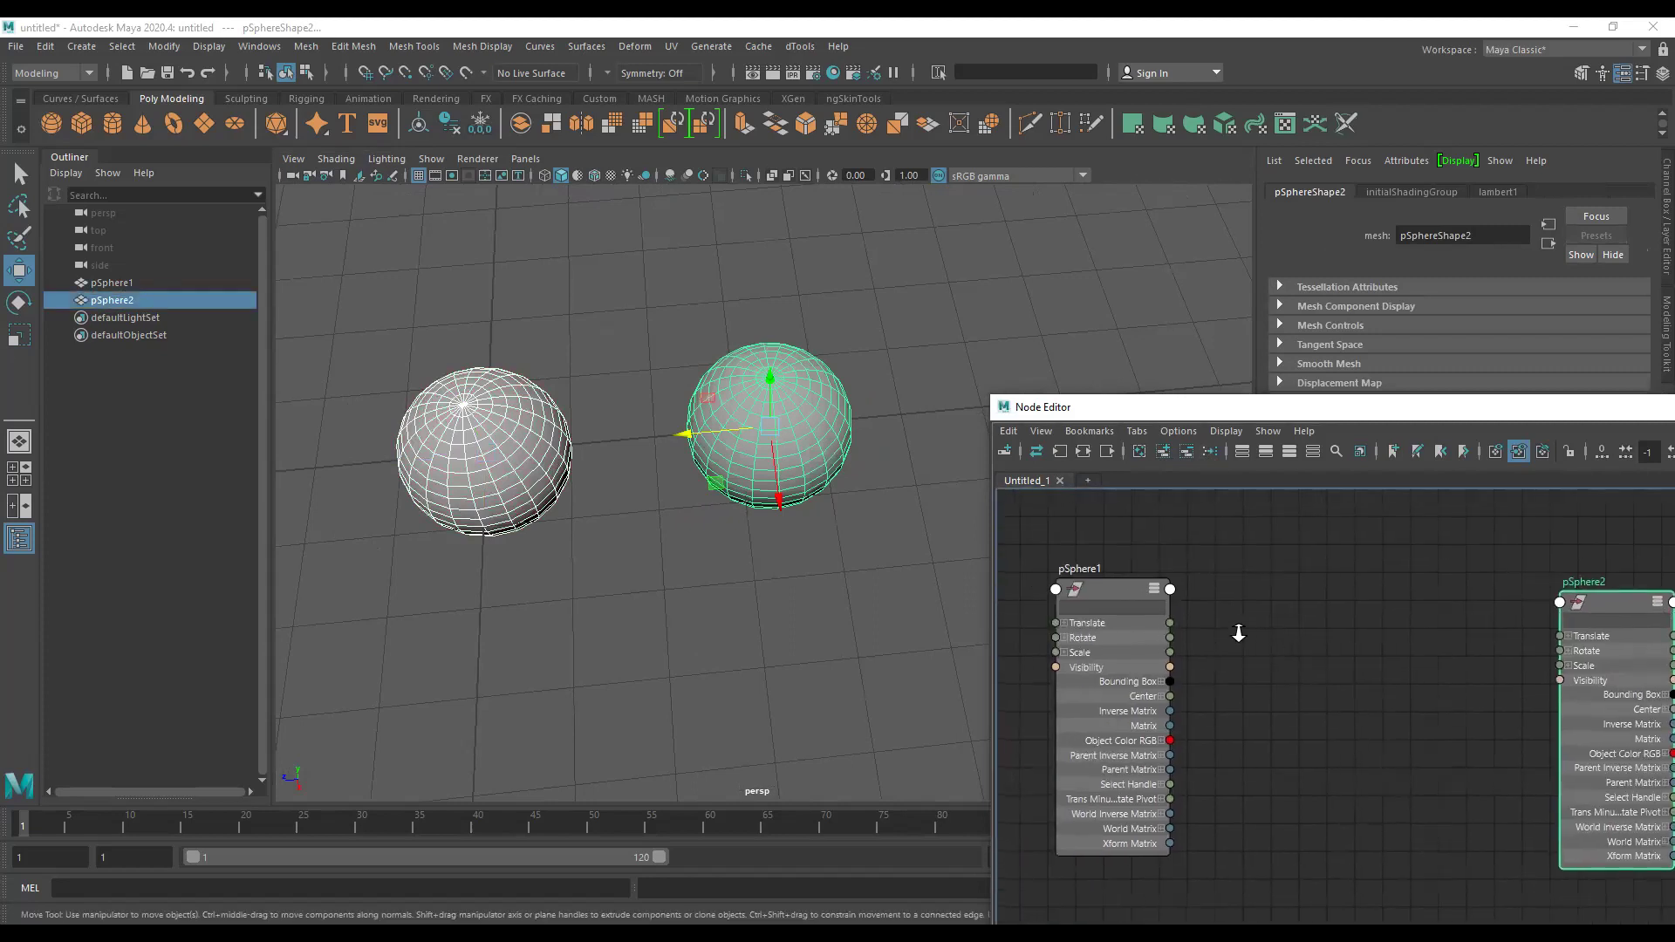
pyautogui.press('a')
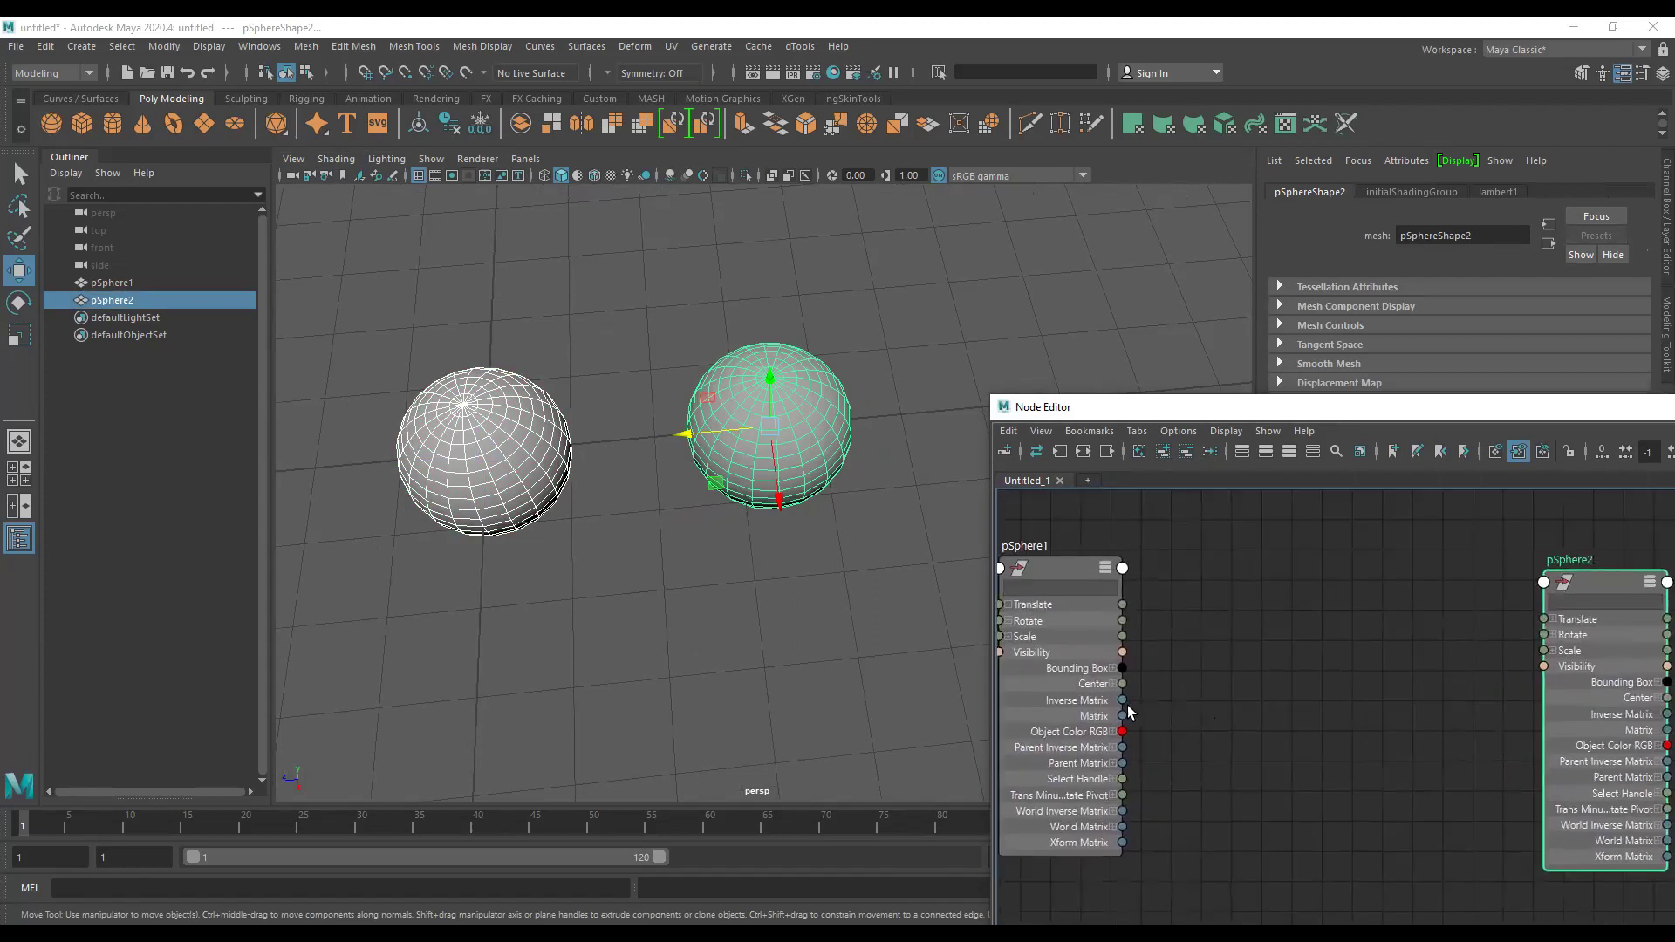
# Try connecting pSphere1's Matrix to pSphere2 via Other..., then cancel without connecting.
pyautogui.moveTo(1123, 716); pyautogui.dragTo(1522, 665)
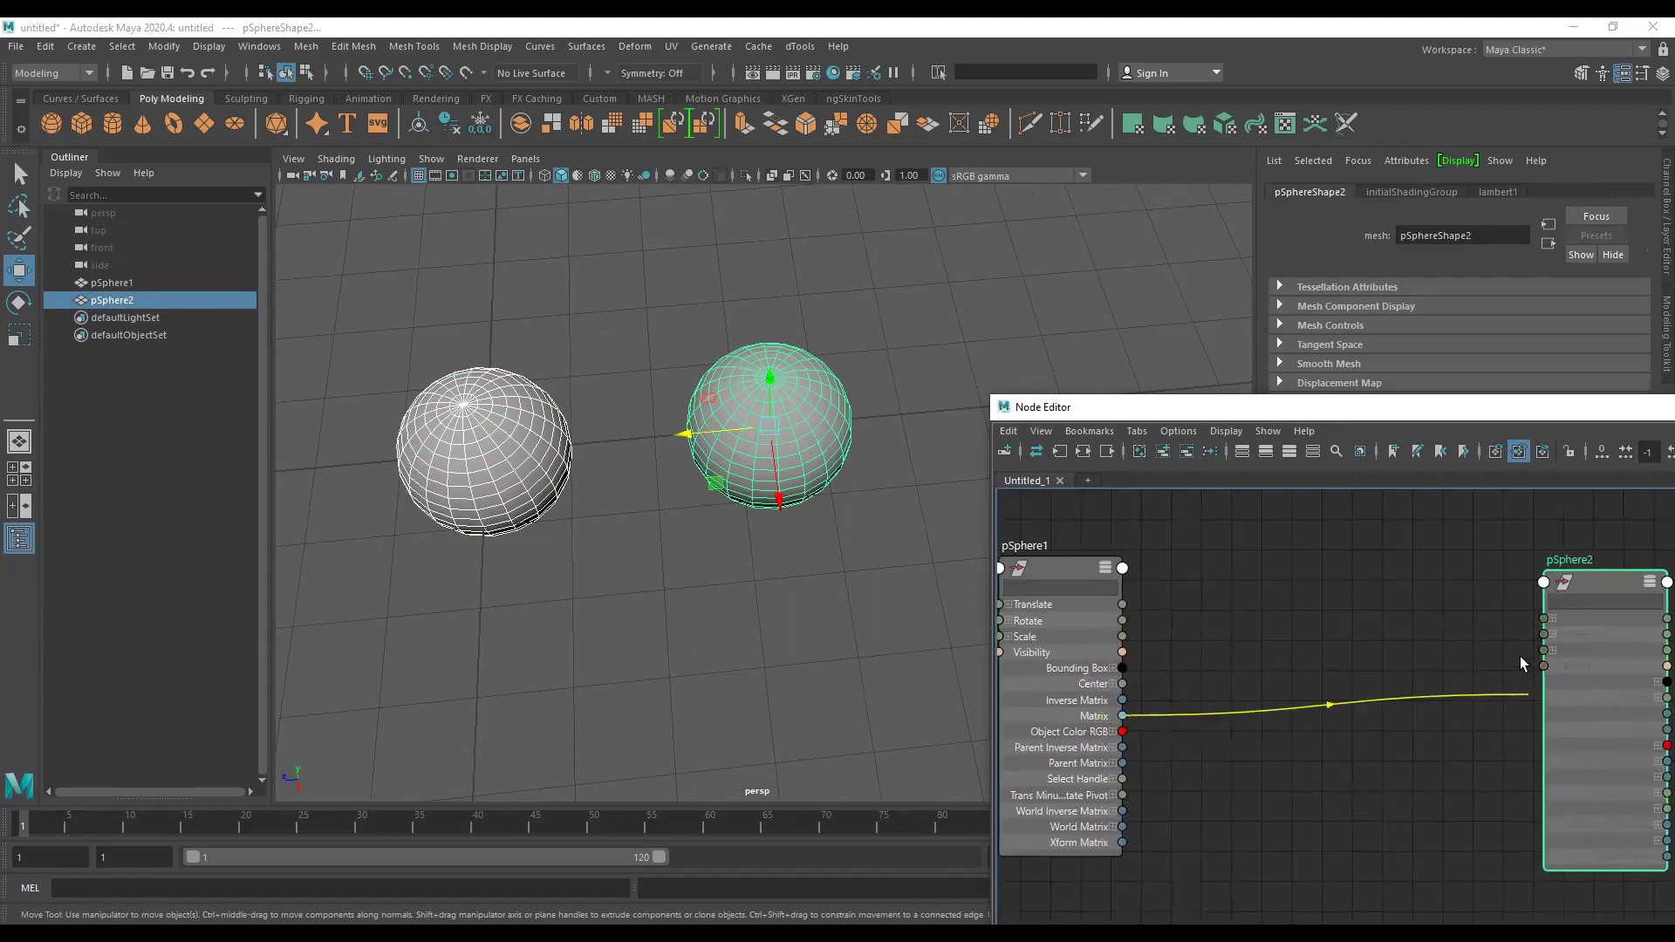
pyautogui.moveTo(1523, 665); pyautogui.dragTo(1542, 582)
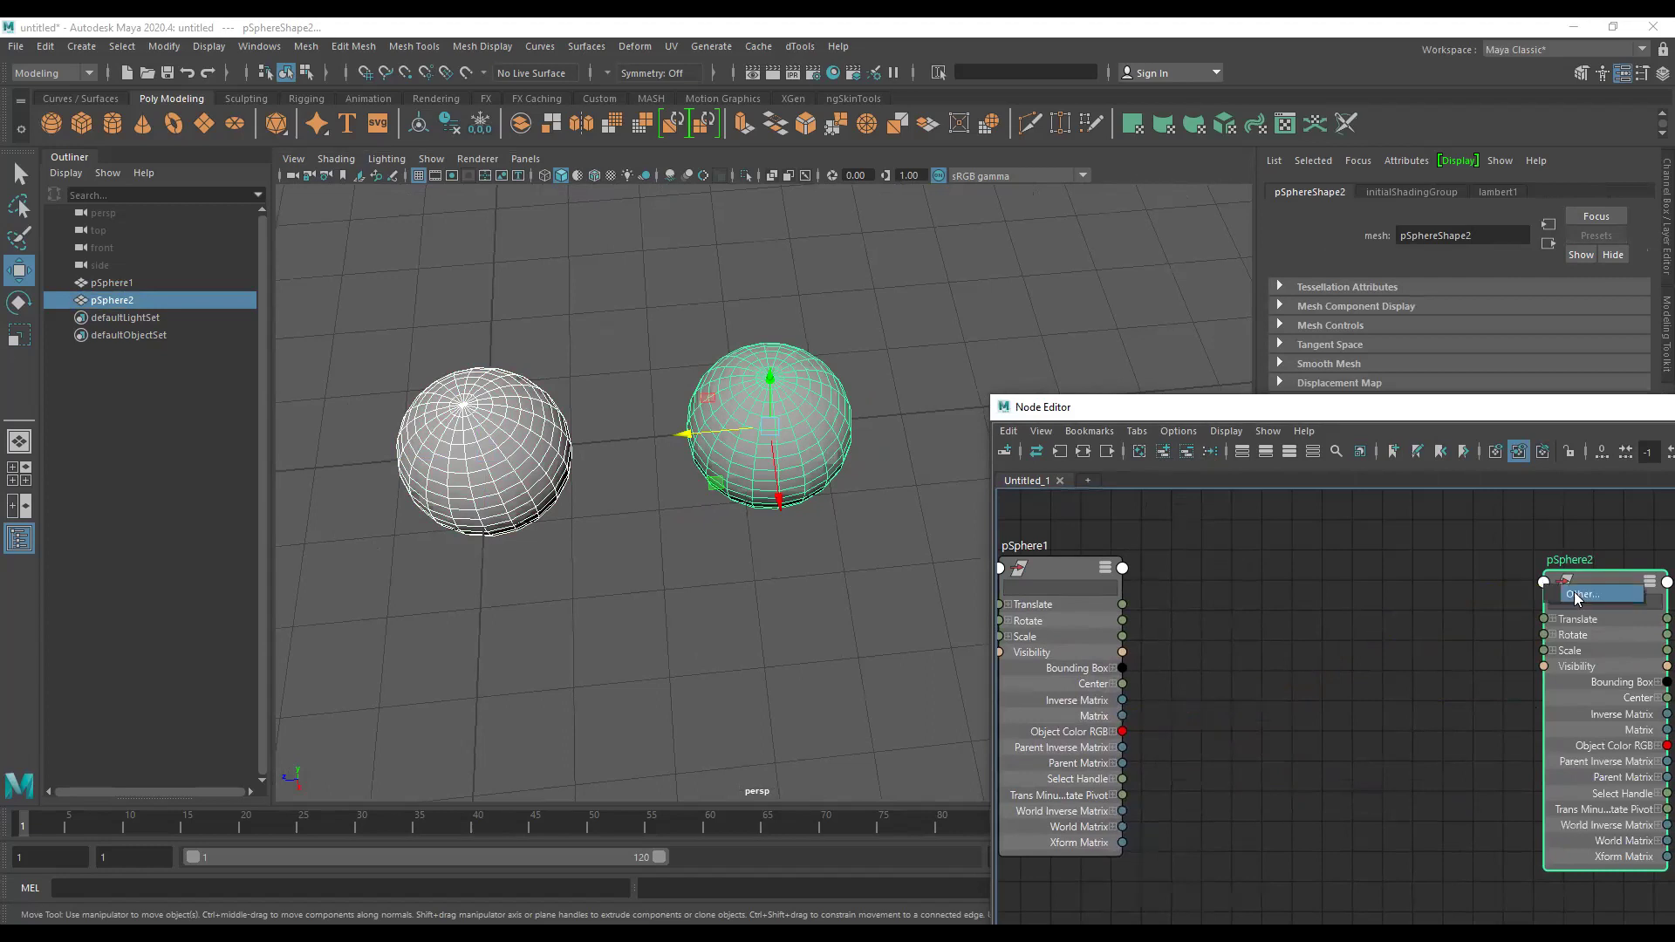
pyautogui.click(1577, 597)
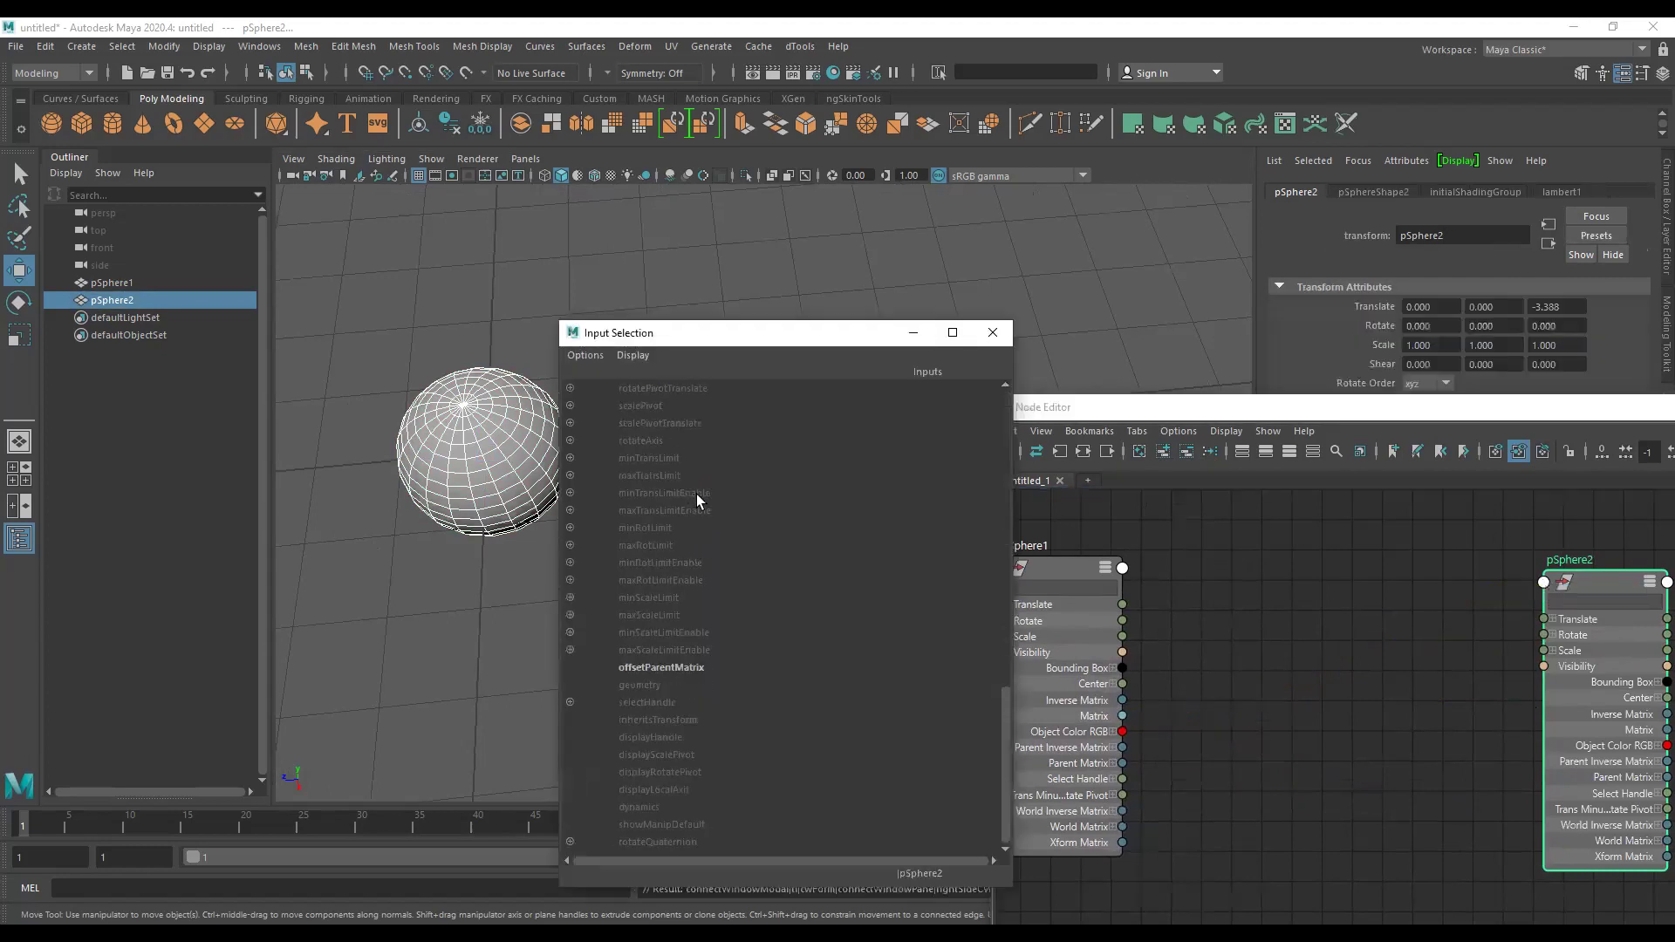
pyautogui.click(993, 333)
pyautogui.moveTo(1586, 579); pyautogui.dragTo(1471, 548)
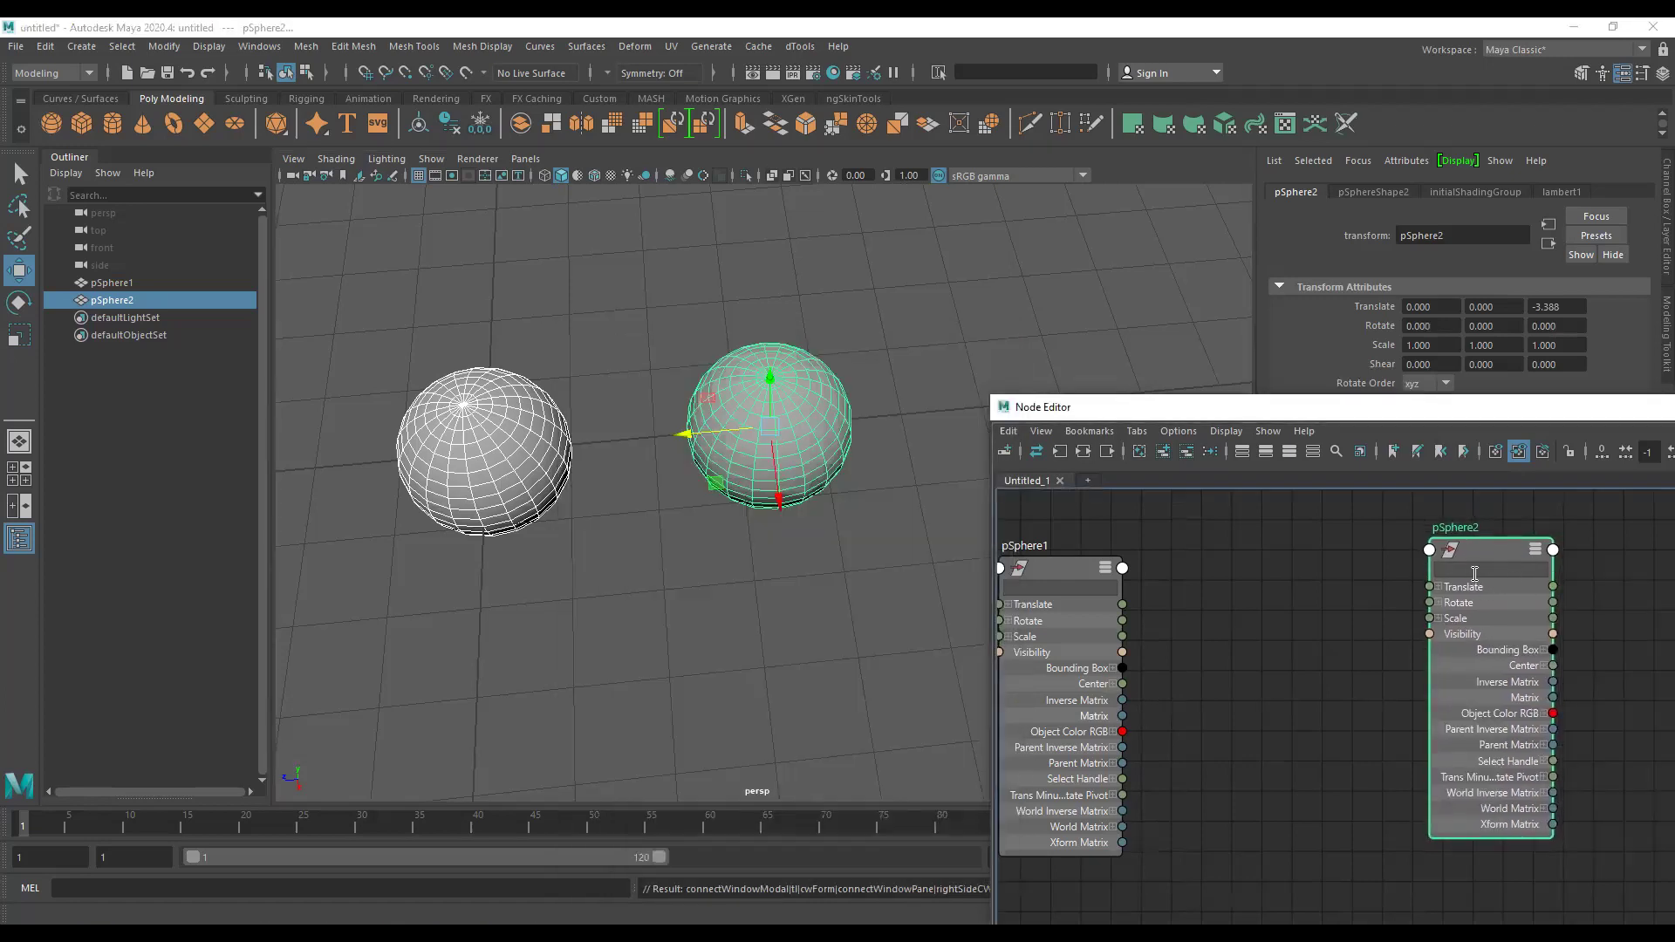
# Apply Show All Attributes to the pSphere2 node.
pyautogui.moveTo(1475, 551); pyautogui.dragTo(1494, 756, button='right')
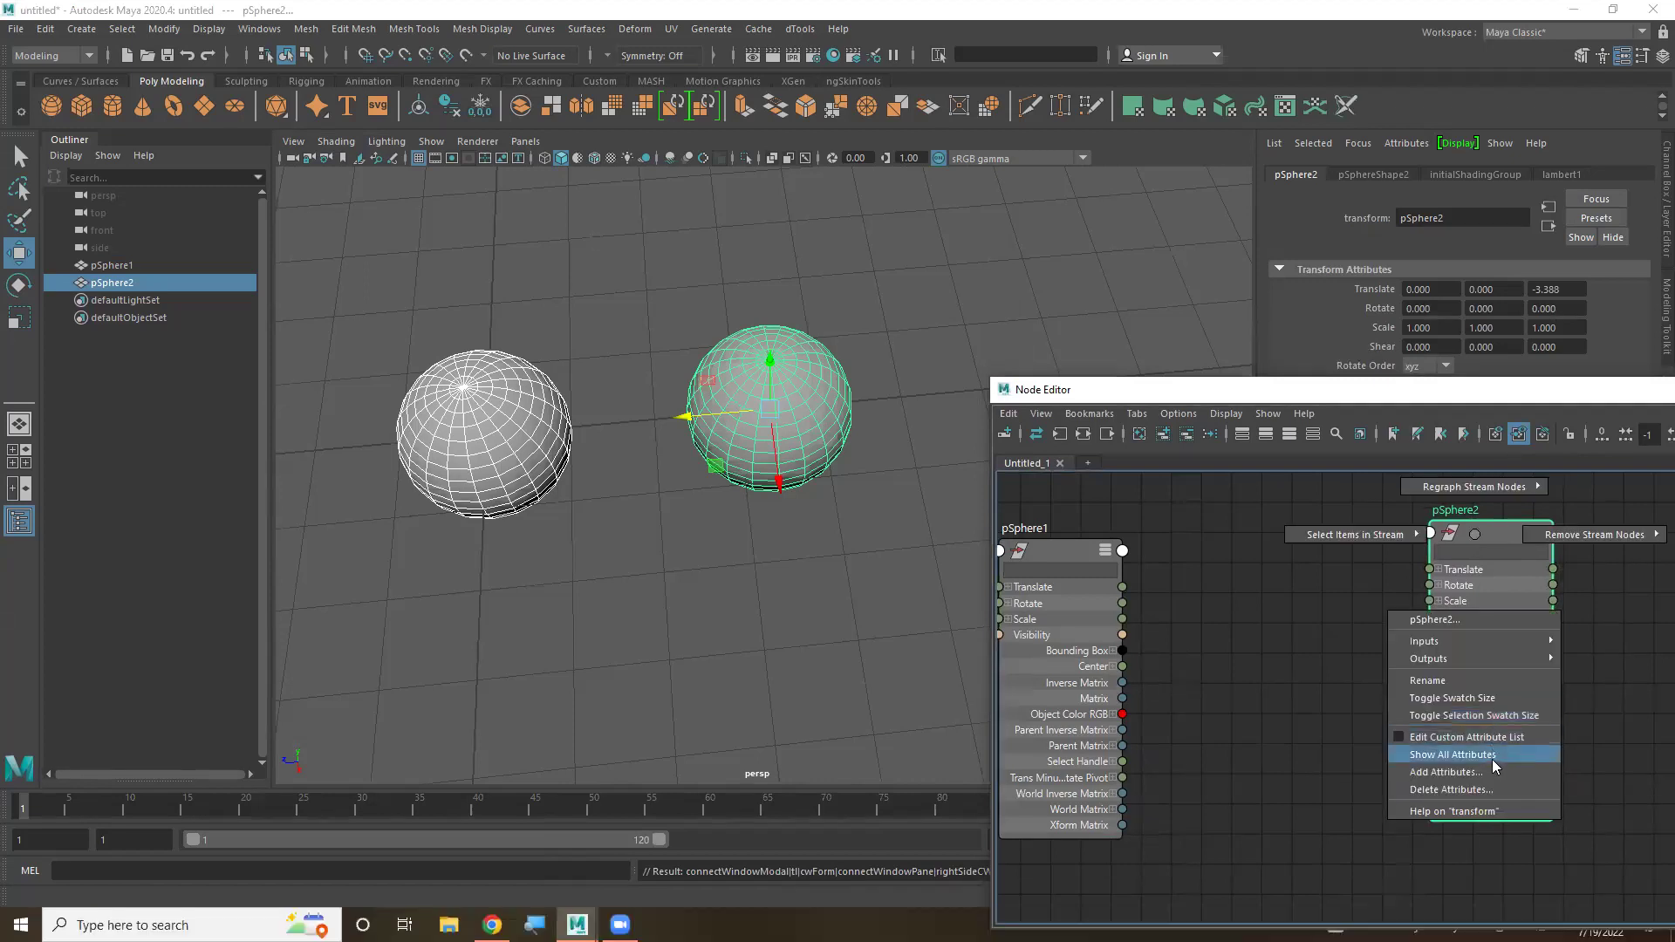
pyautogui.click(1492, 756)
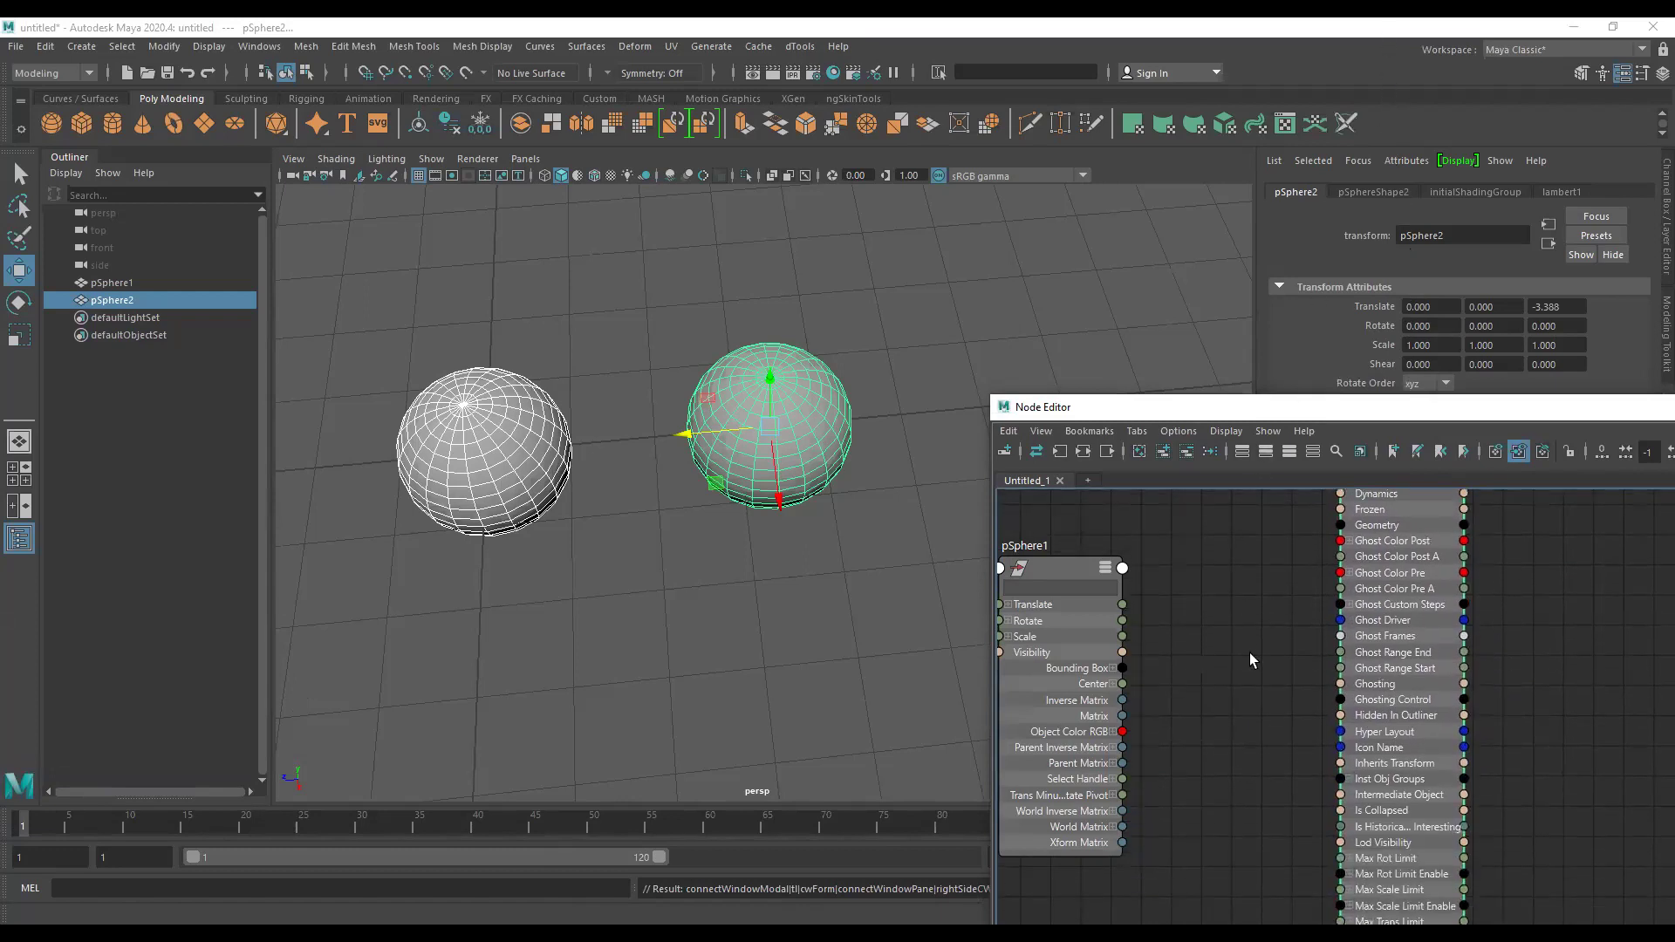
pyautogui.scroll(2, 1237, 709)
pyautogui.scroll(-4, 1243, 698)
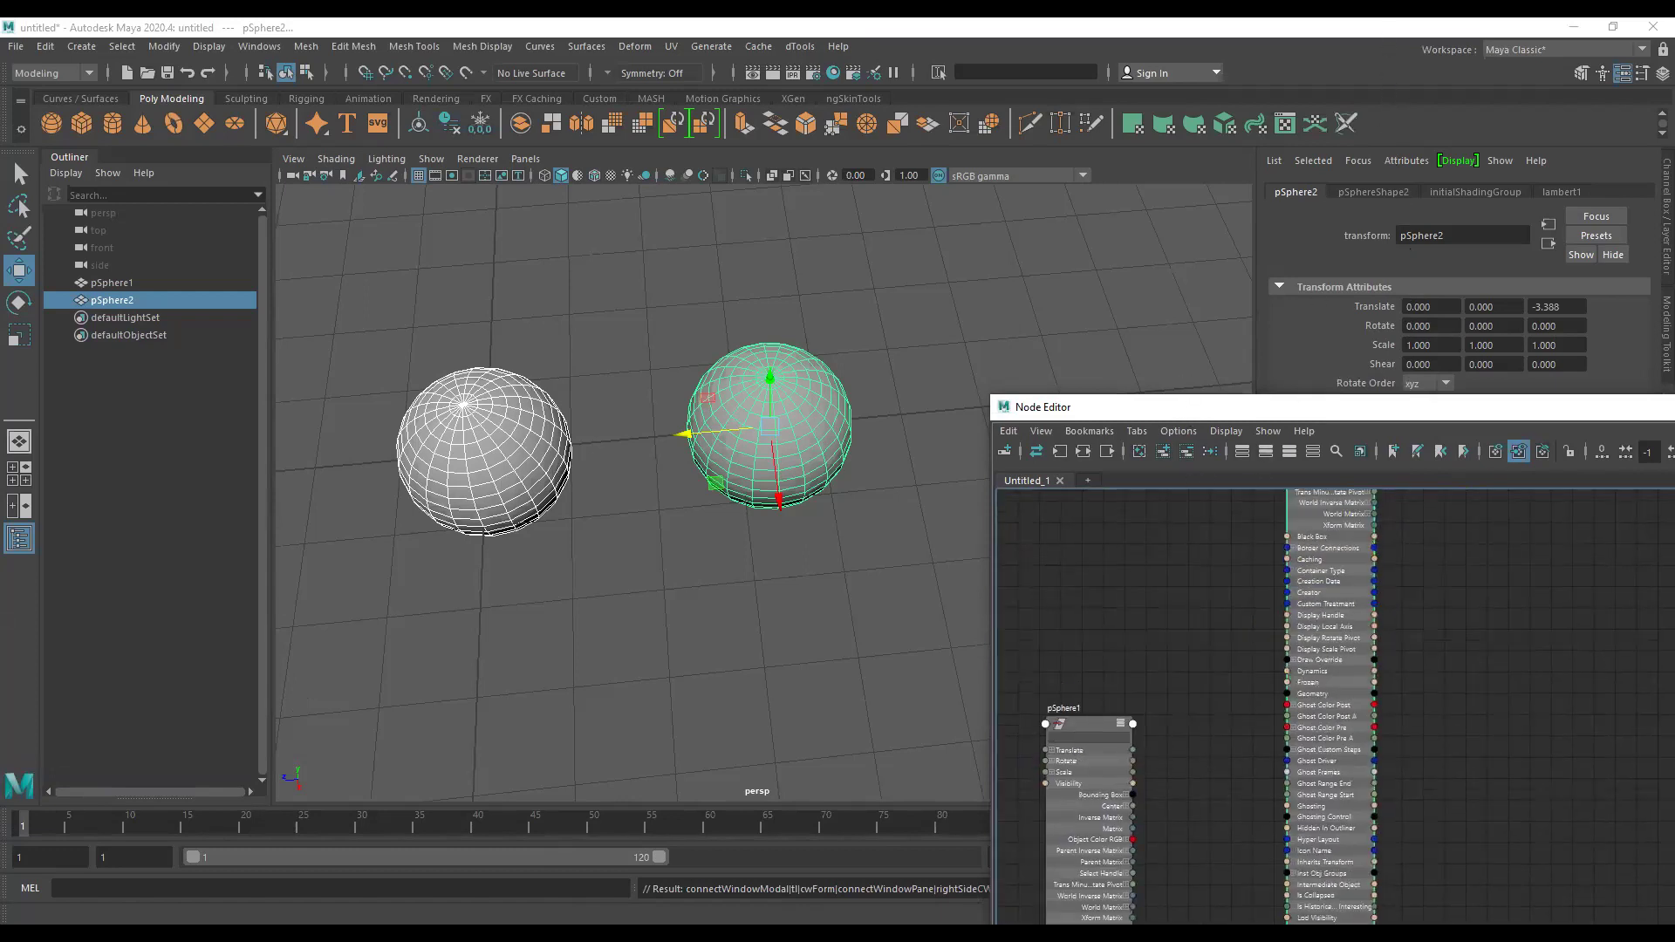
pyautogui.scroll(3, 1265, 708)
pyautogui.scroll(-4, 1187, 781)
pyautogui.scroll(4, 1211, 731)
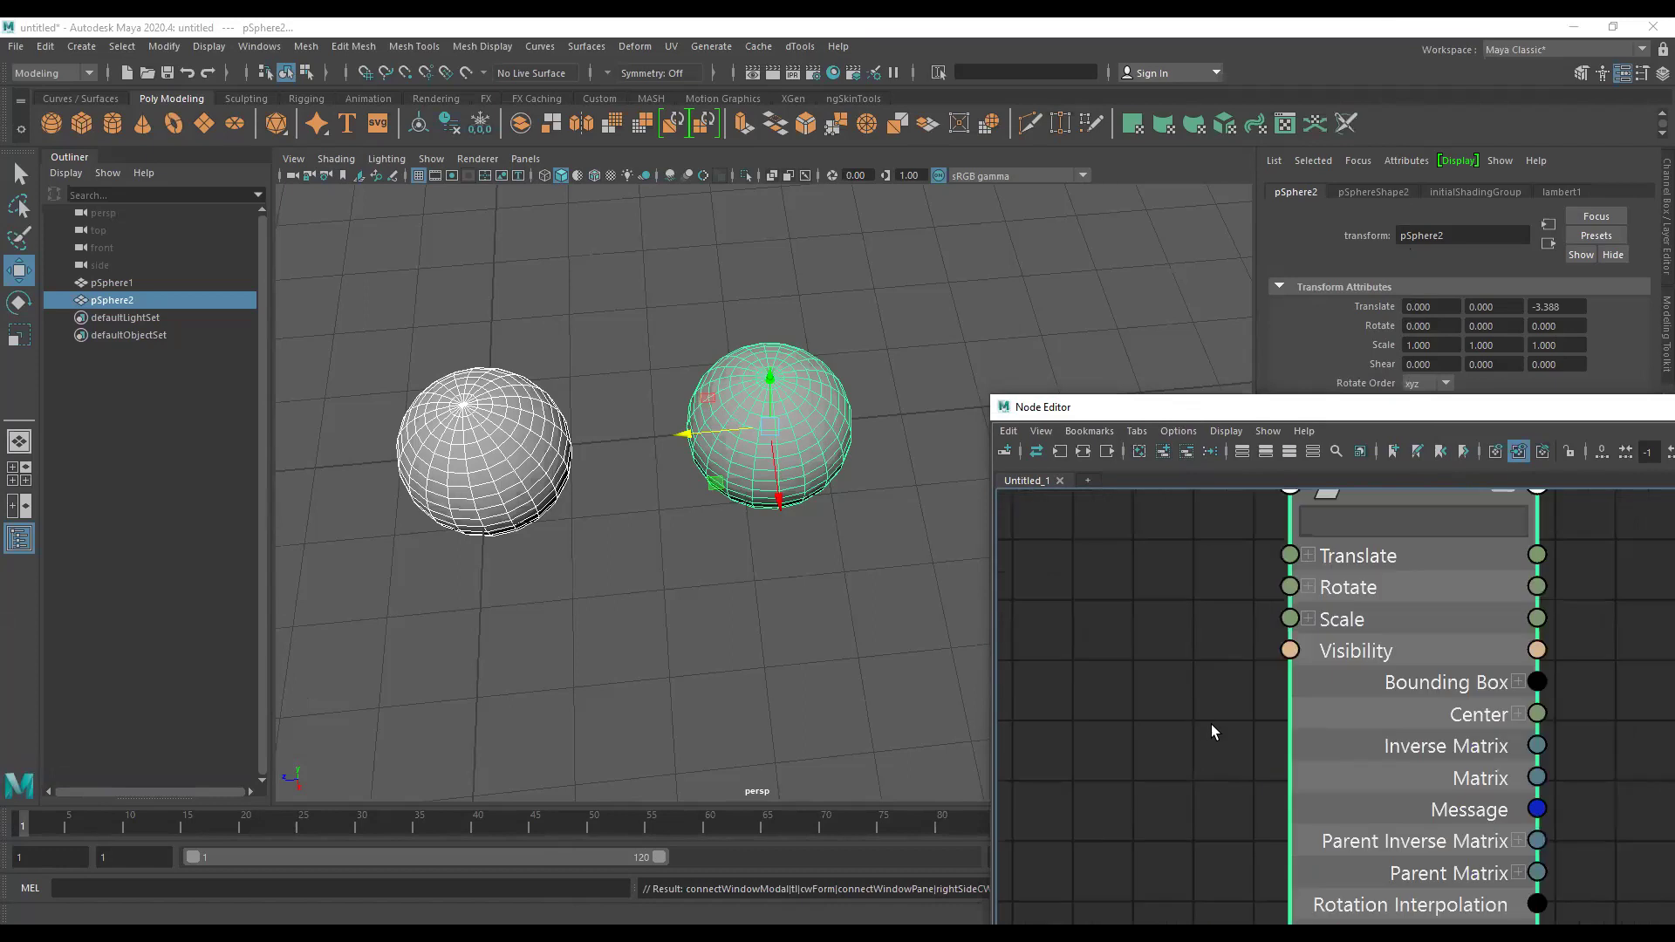
pyautogui.scroll(-3, 1358, 541)
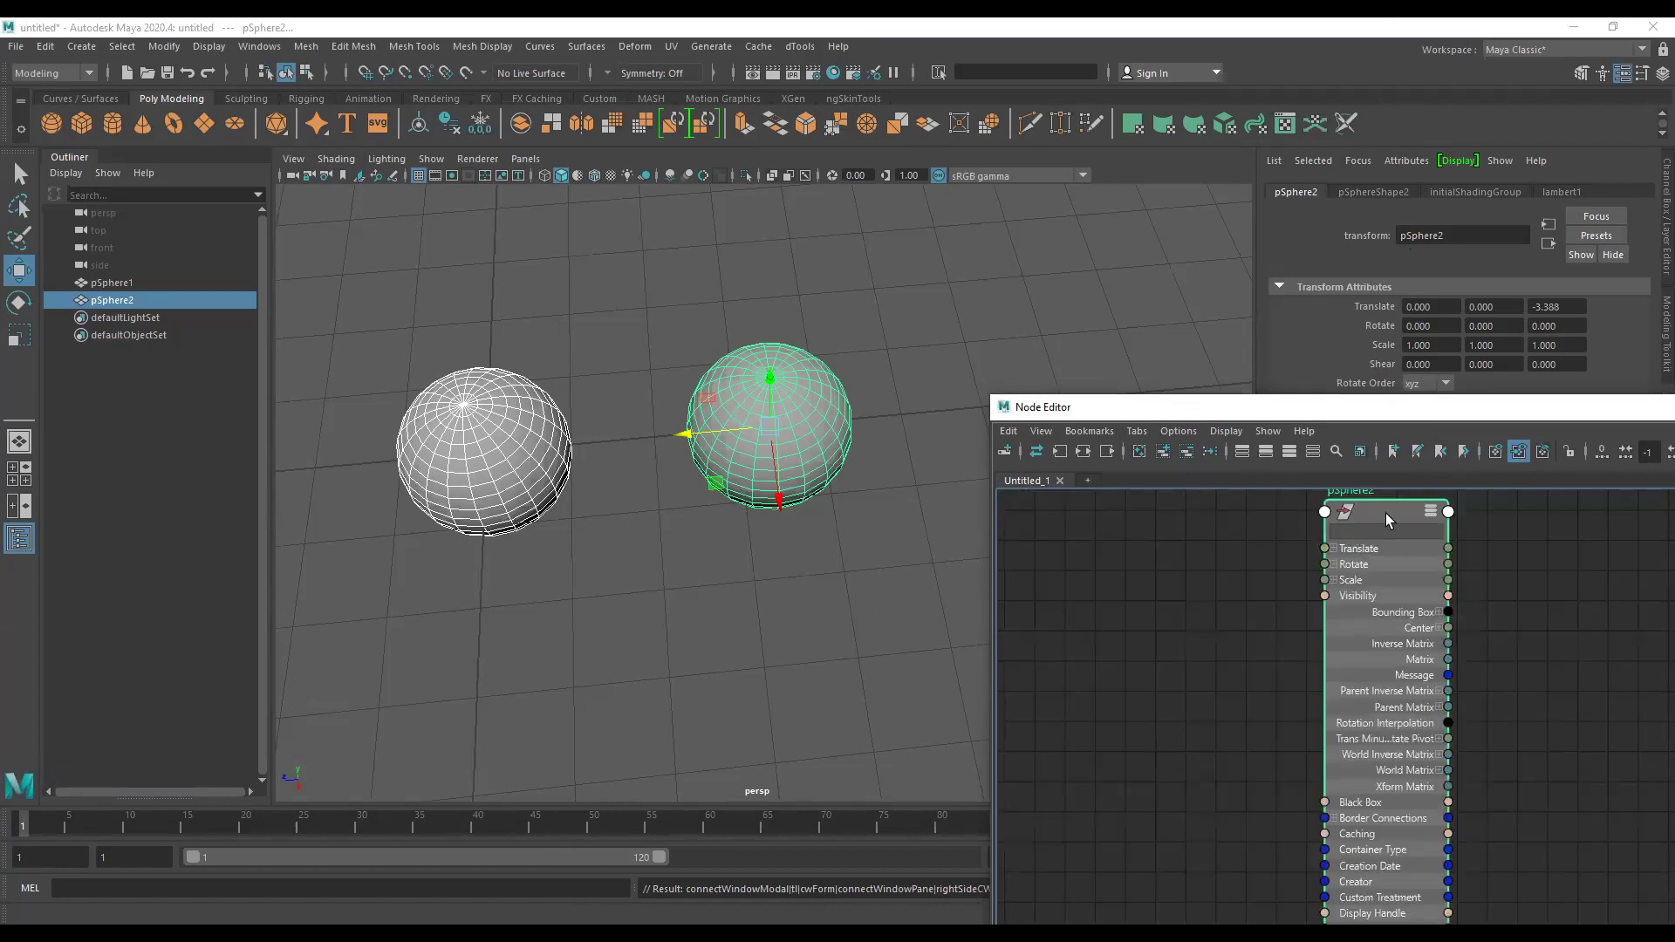
pyautogui.scroll(-2, 1386, 513)
pyautogui.scroll(-3, 1360, 618)
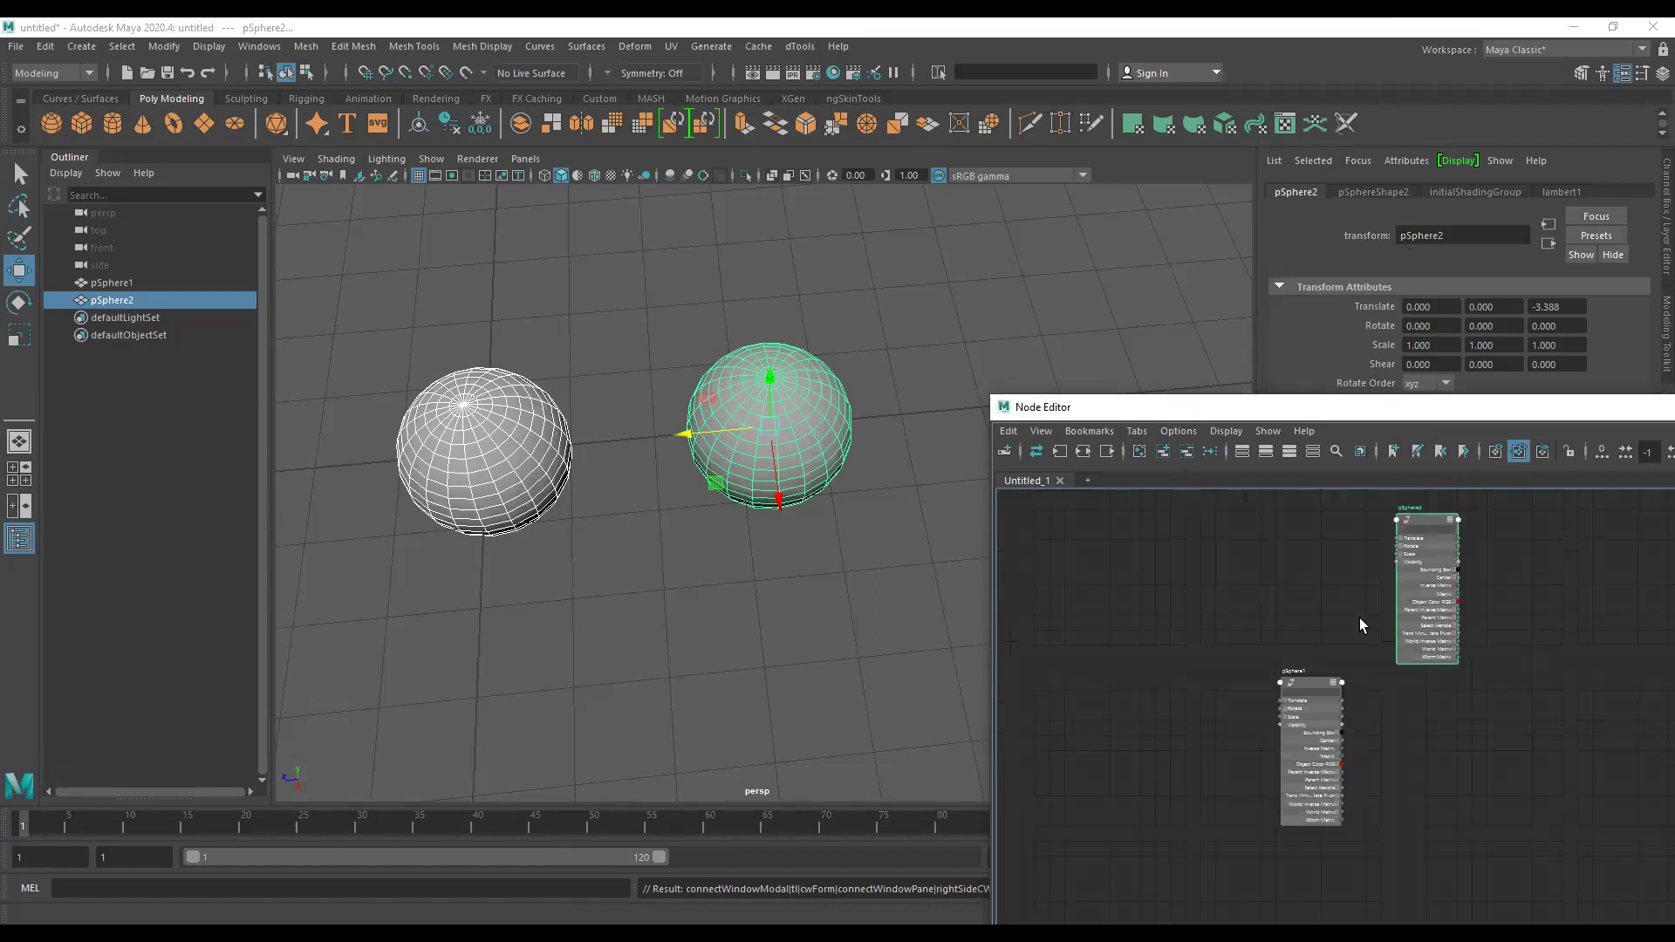
# Position pSphere2 beside pSphere1 in the node graph.
pyautogui.moveTo(1359, 618); pyautogui.dragTo(1232, 625, button='middle')
pyautogui.moveTo(1326, 530); pyautogui.dragTo(1366, 737)
pyautogui.scroll(2, 1300, 742)
pyautogui.scroll(1, 1497, 665)
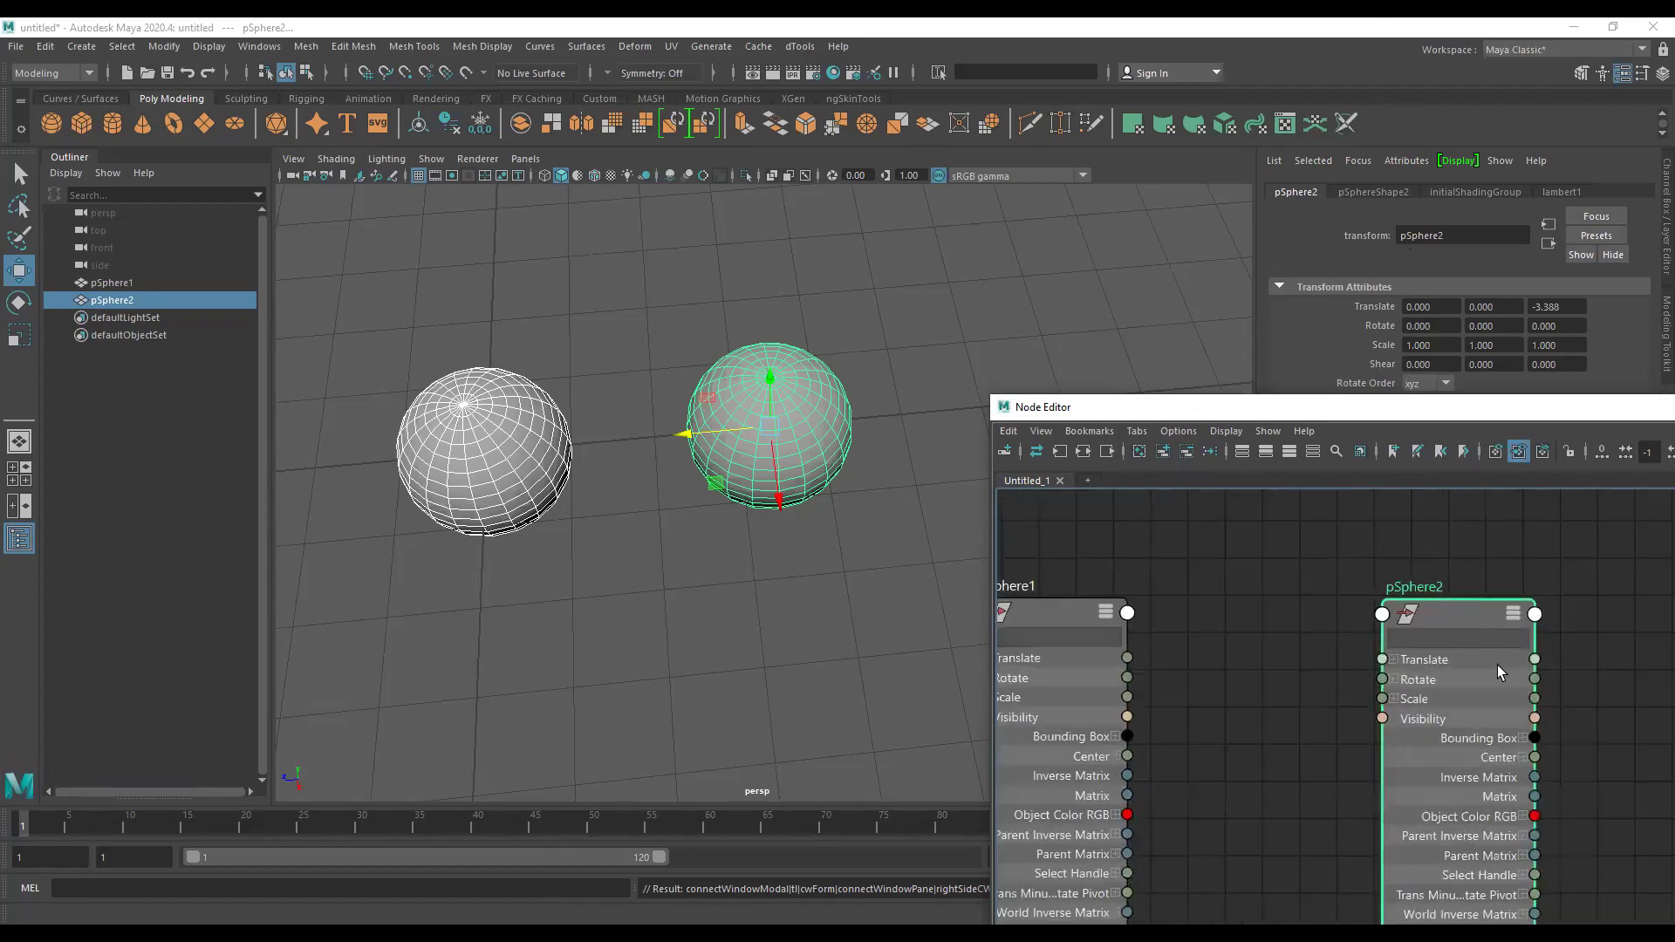
# Filter pSphere2's attributes in the Node Editor for matrix and offset entries, then clear the filter.
pyautogui.click(1446, 639)
pyautogui.write('matri')
pyautogui.press('BackSpace')
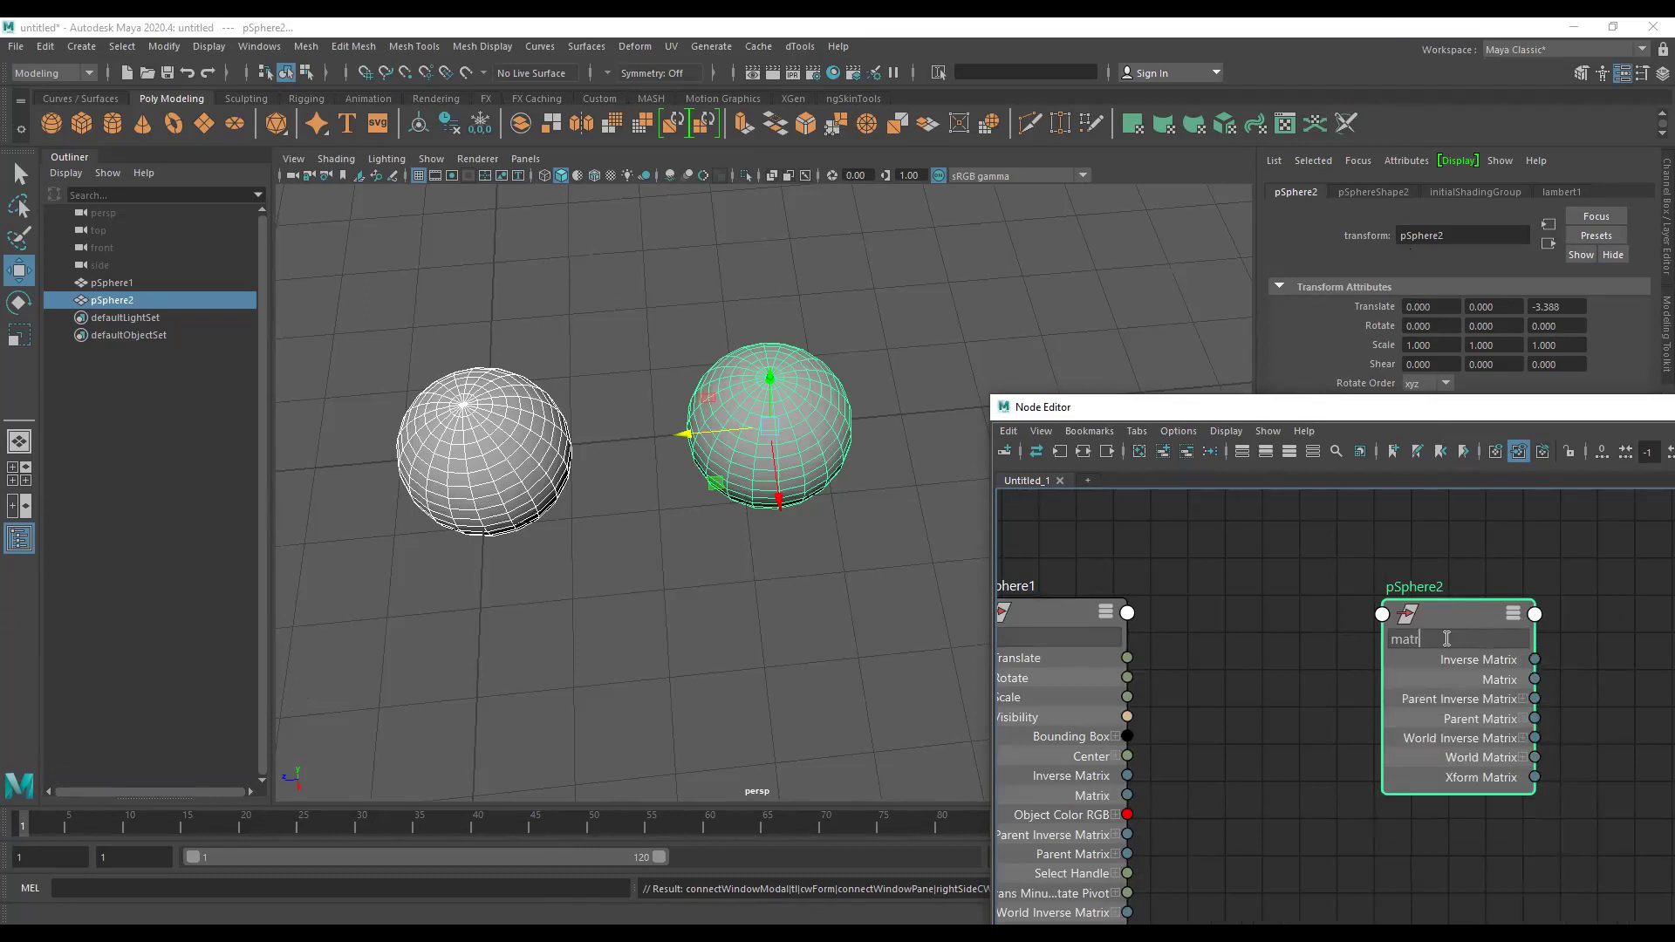
pyautogui.press('BackSpace')
pyautogui.press('BackSpace')
pyautogui.press('BackSpace')
pyautogui.write('offxs')
pyautogui.press('BackSpace')
pyautogui.press('BackSpace')
pyautogui.write('set')
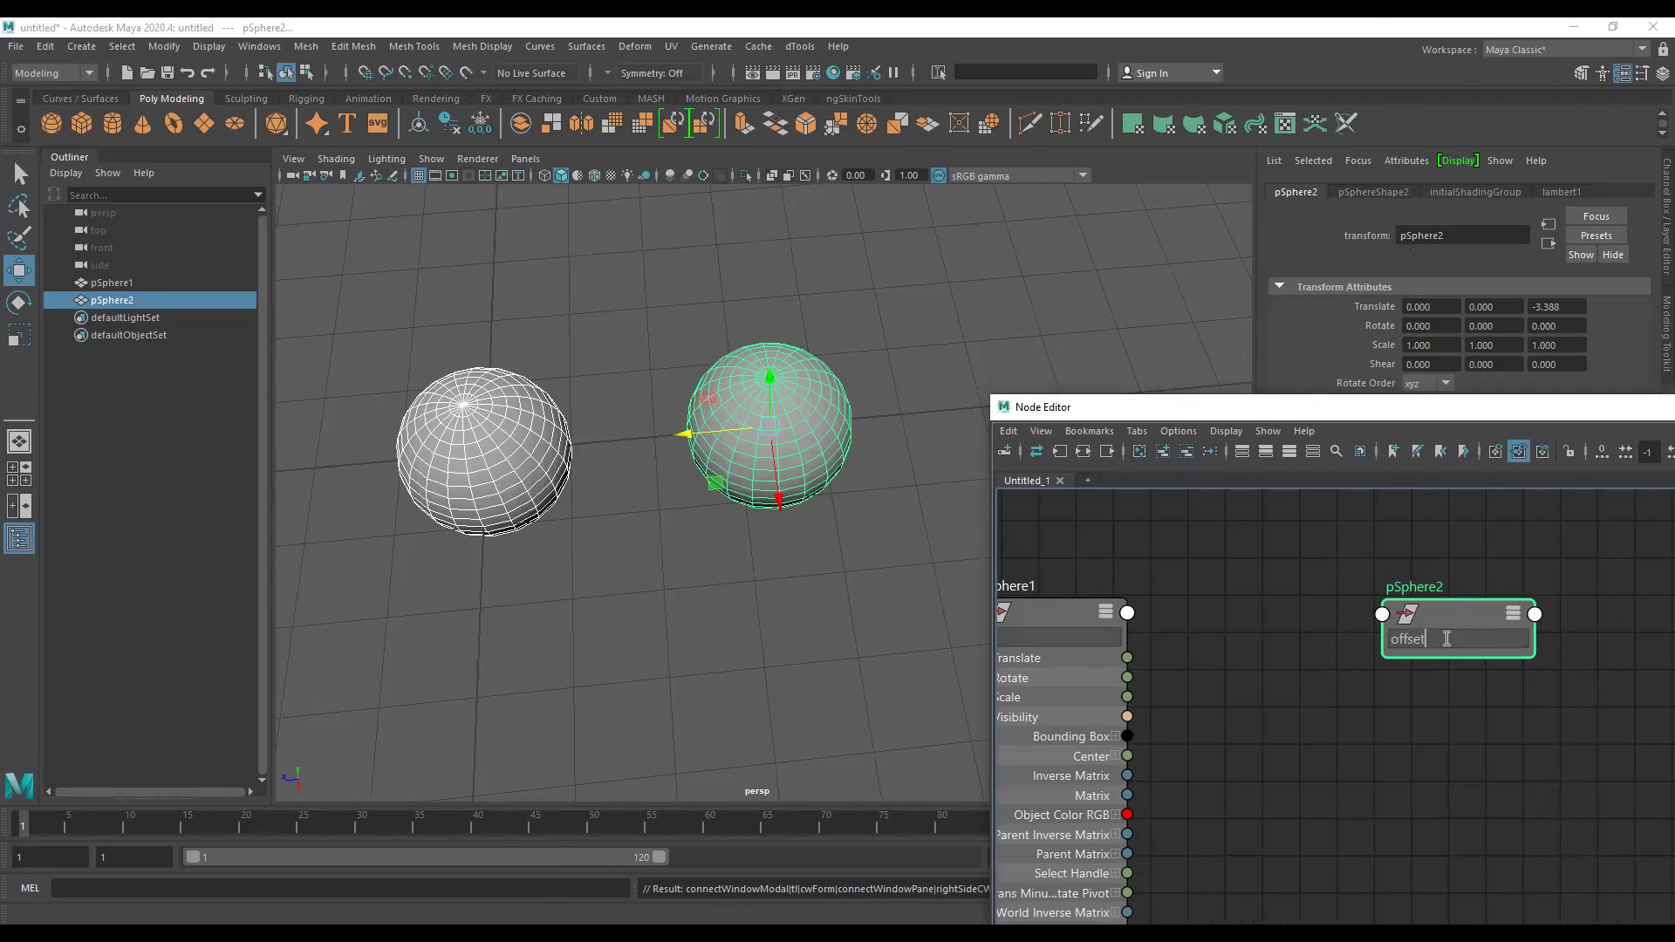
pyautogui.press('BackSpace')
pyautogui.press('BackSpace')
pyautogui.press('BackSpace')
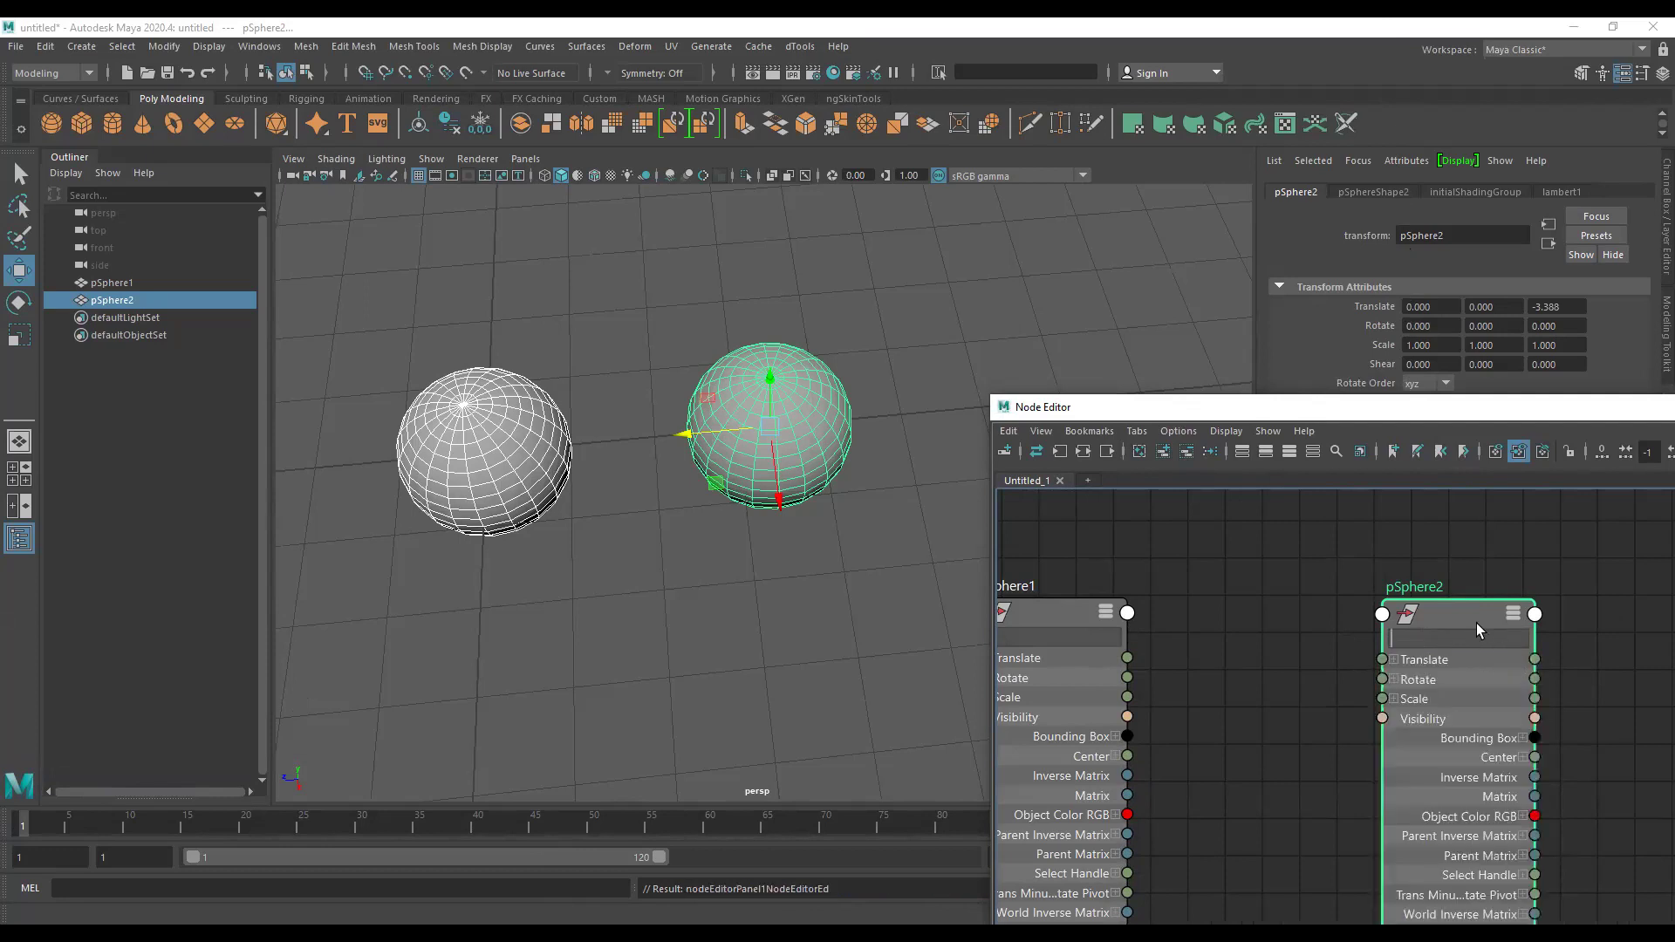
# Connect pSphere1's Matrix output to pSphere2's offsetParentMatrix via the Other... attribute list.
pyautogui.moveTo(1476, 623); pyautogui.dragTo(1438, 550)
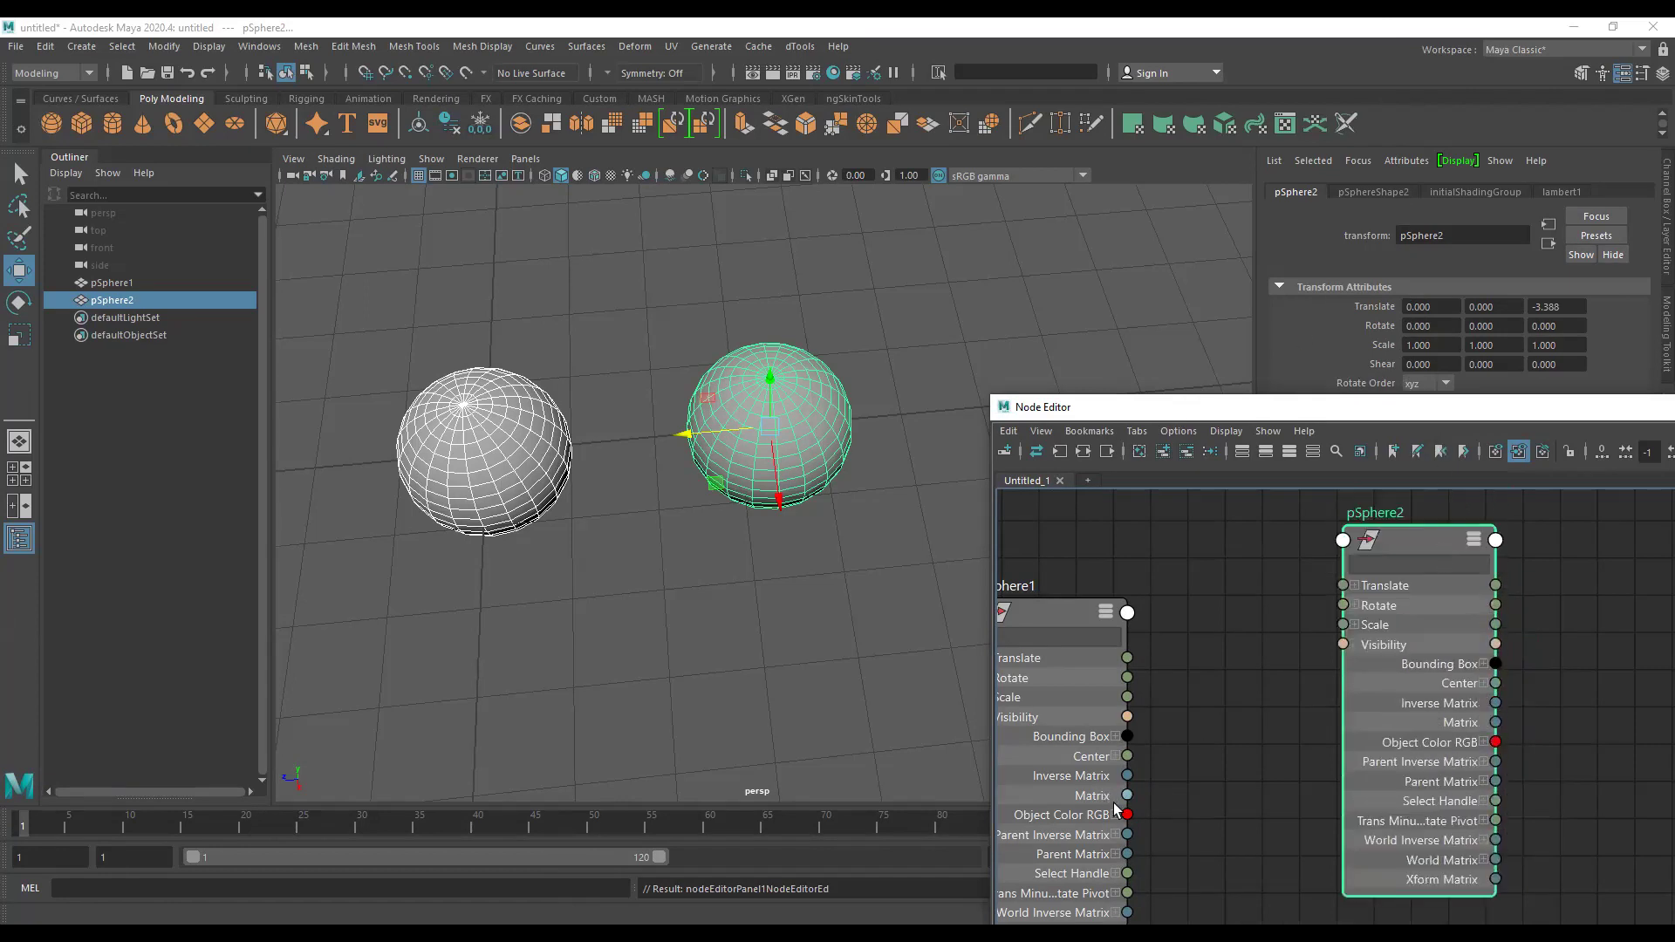
pyautogui.moveTo(1127, 795)
pyautogui.mouseDown()
pyautogui.moveTo(1342, 540)
pyautogui.moveTo(1361, 543)
pyautogui.mouseUp()
pyautogui.click(1387, 555)
pyautogui.scroll(-5, 707, 492)
pyautogui.click(681, 667)
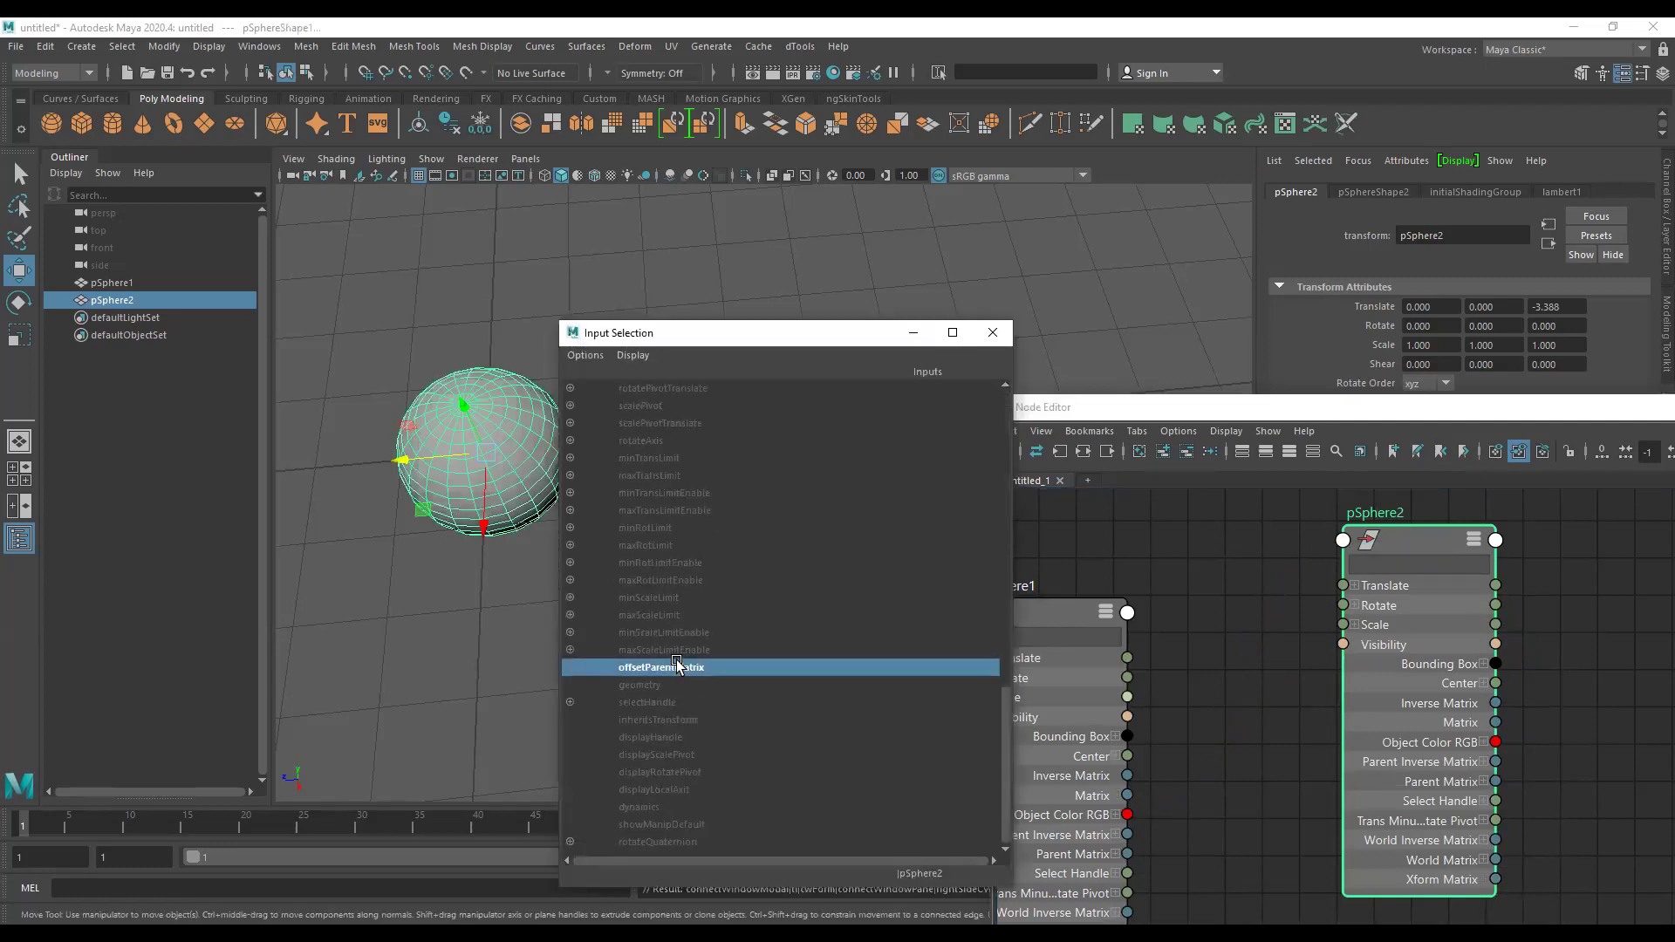
pyautogui.click(679, 667)
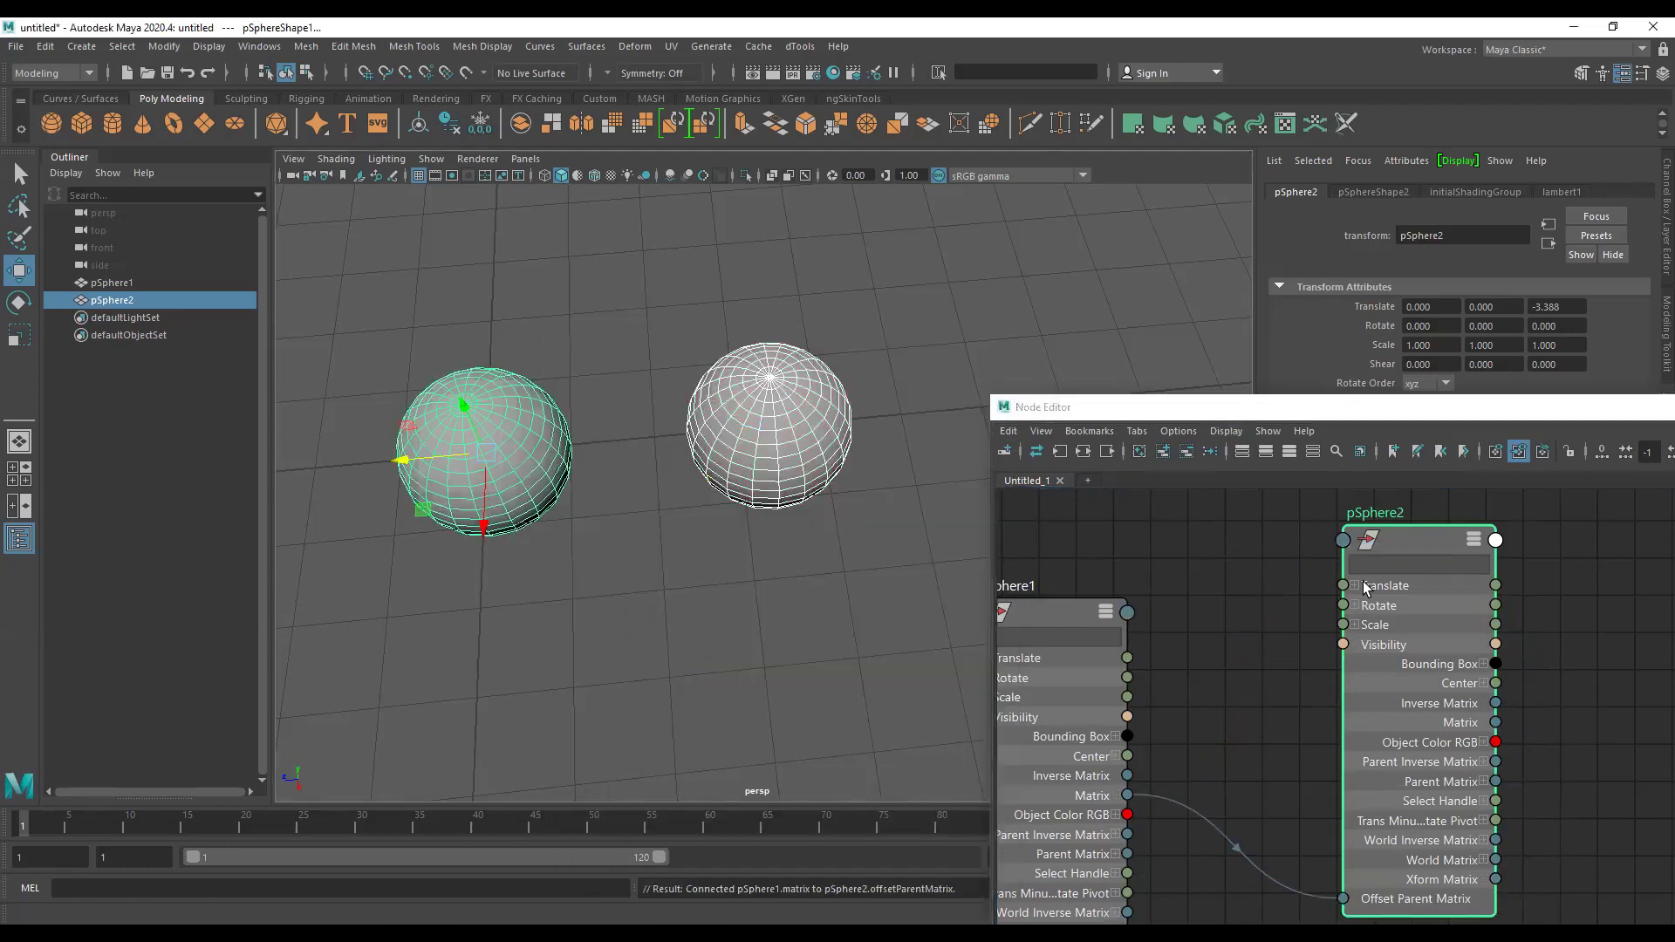
pyautogui.moveTo(1259, 416); pyautogui.dragTo(1238, 459)
pyautogui.moveTo(1418, 588); pyautogui.dragTo(1435, 607)
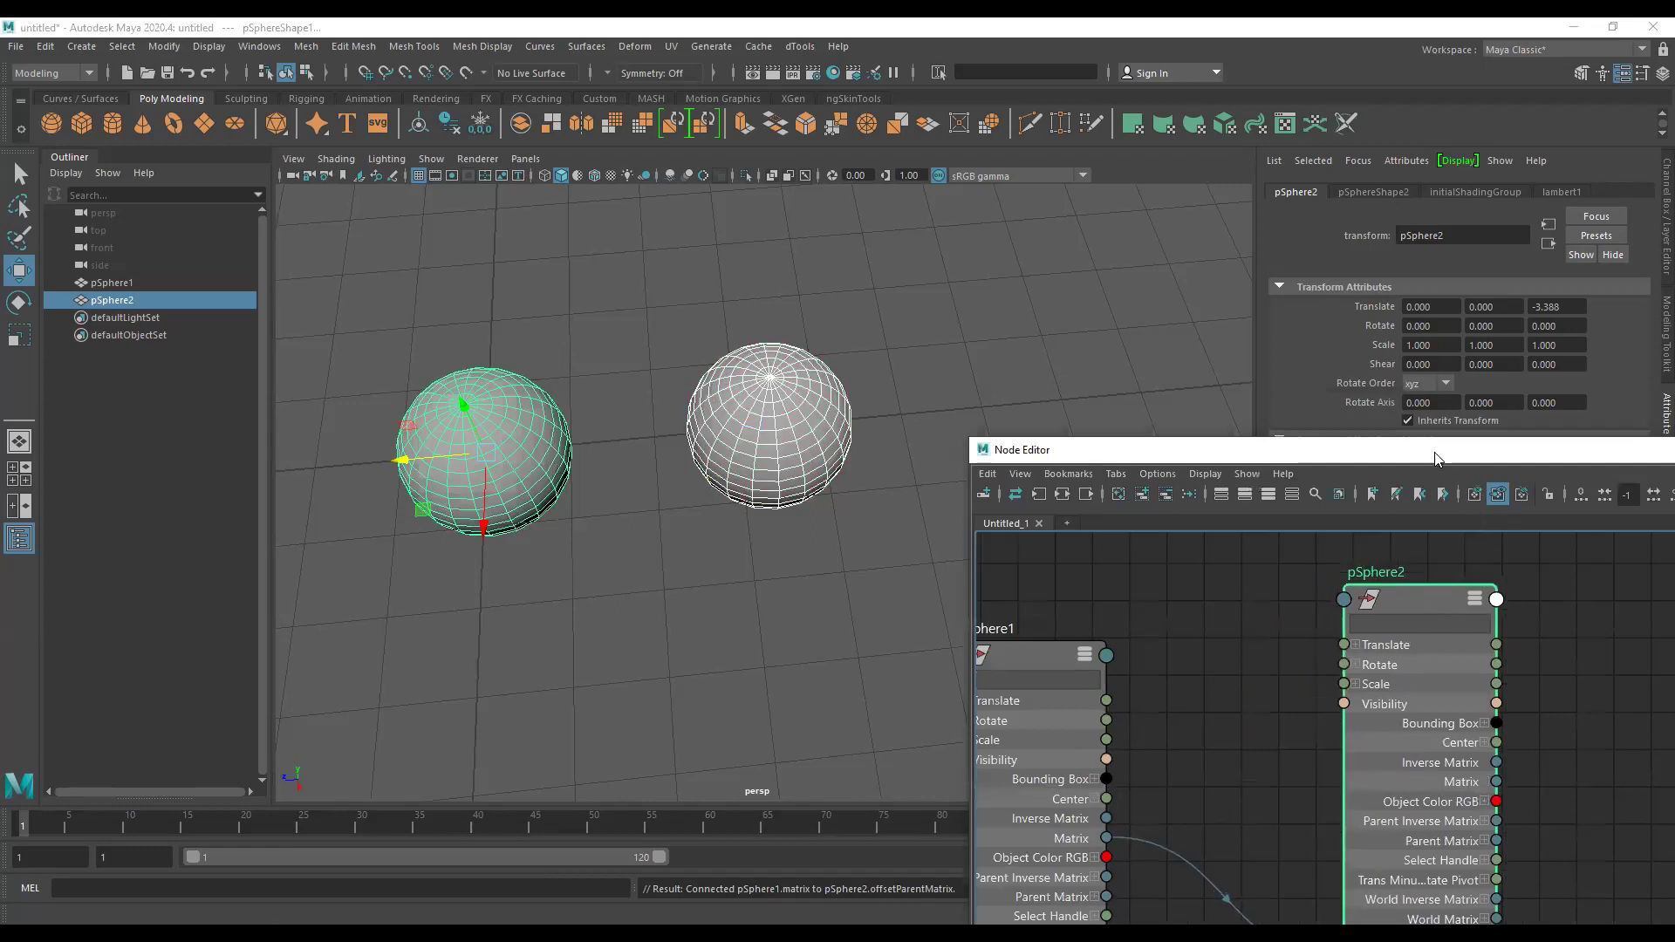
# Set pSphere2's Translate Z to 0 in the Channel Box and move its node away from pSphere1's node.
pyautogui.hotkey('ctrl', 'a')
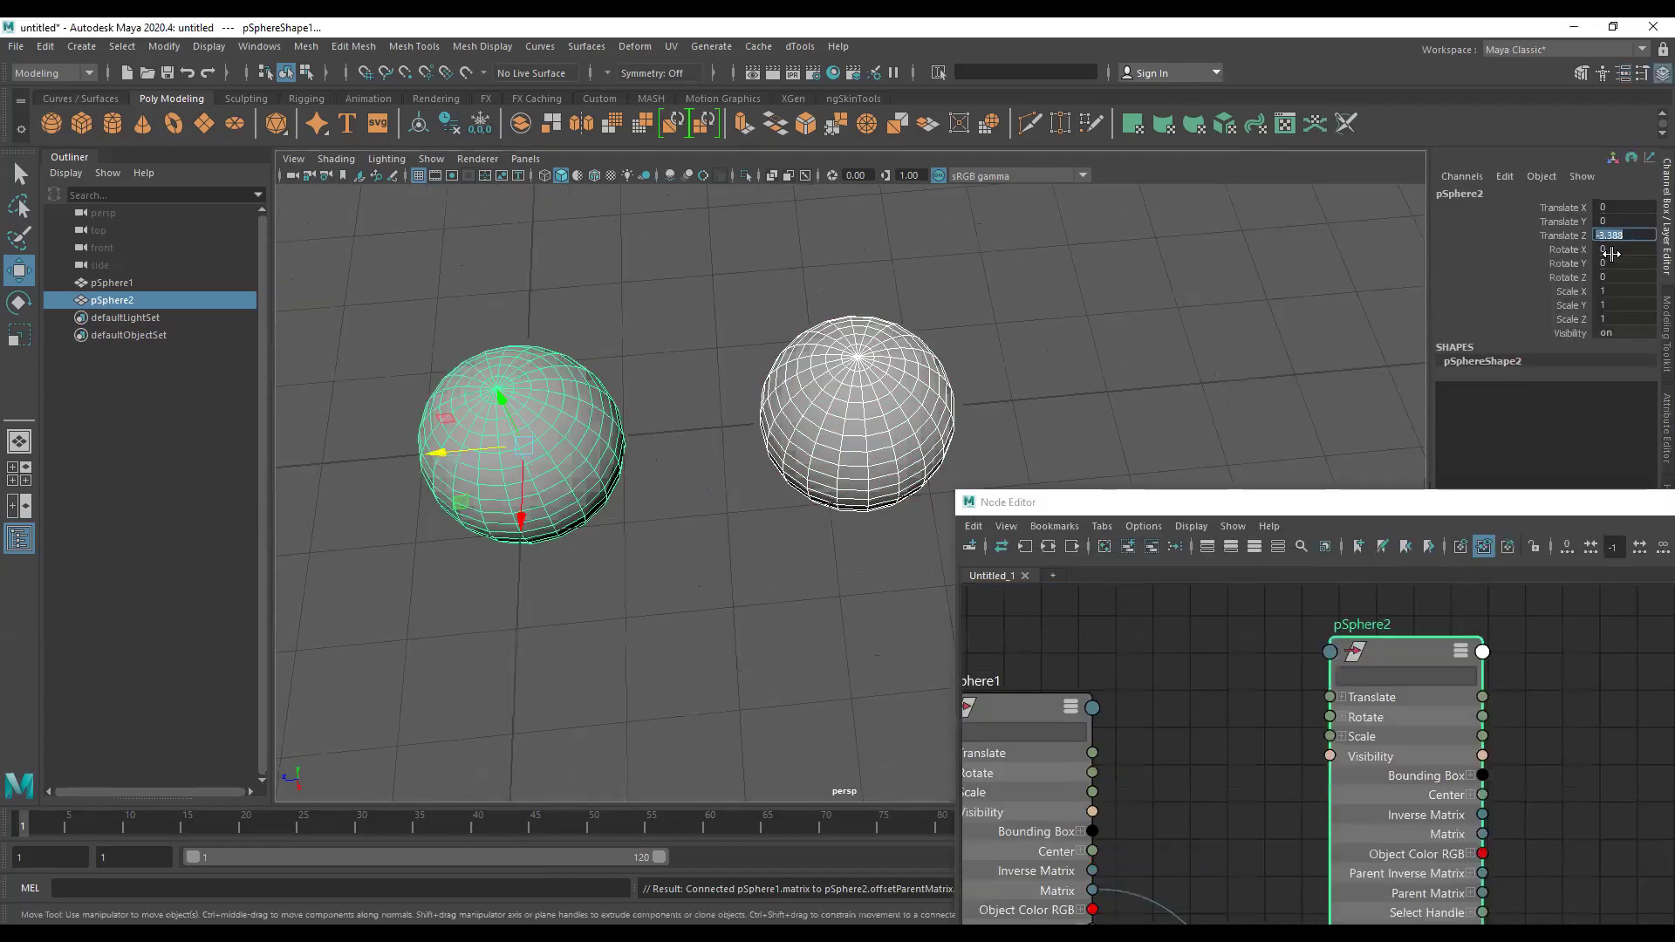
pyautogui.write('0')
pyautogui.press('Return')
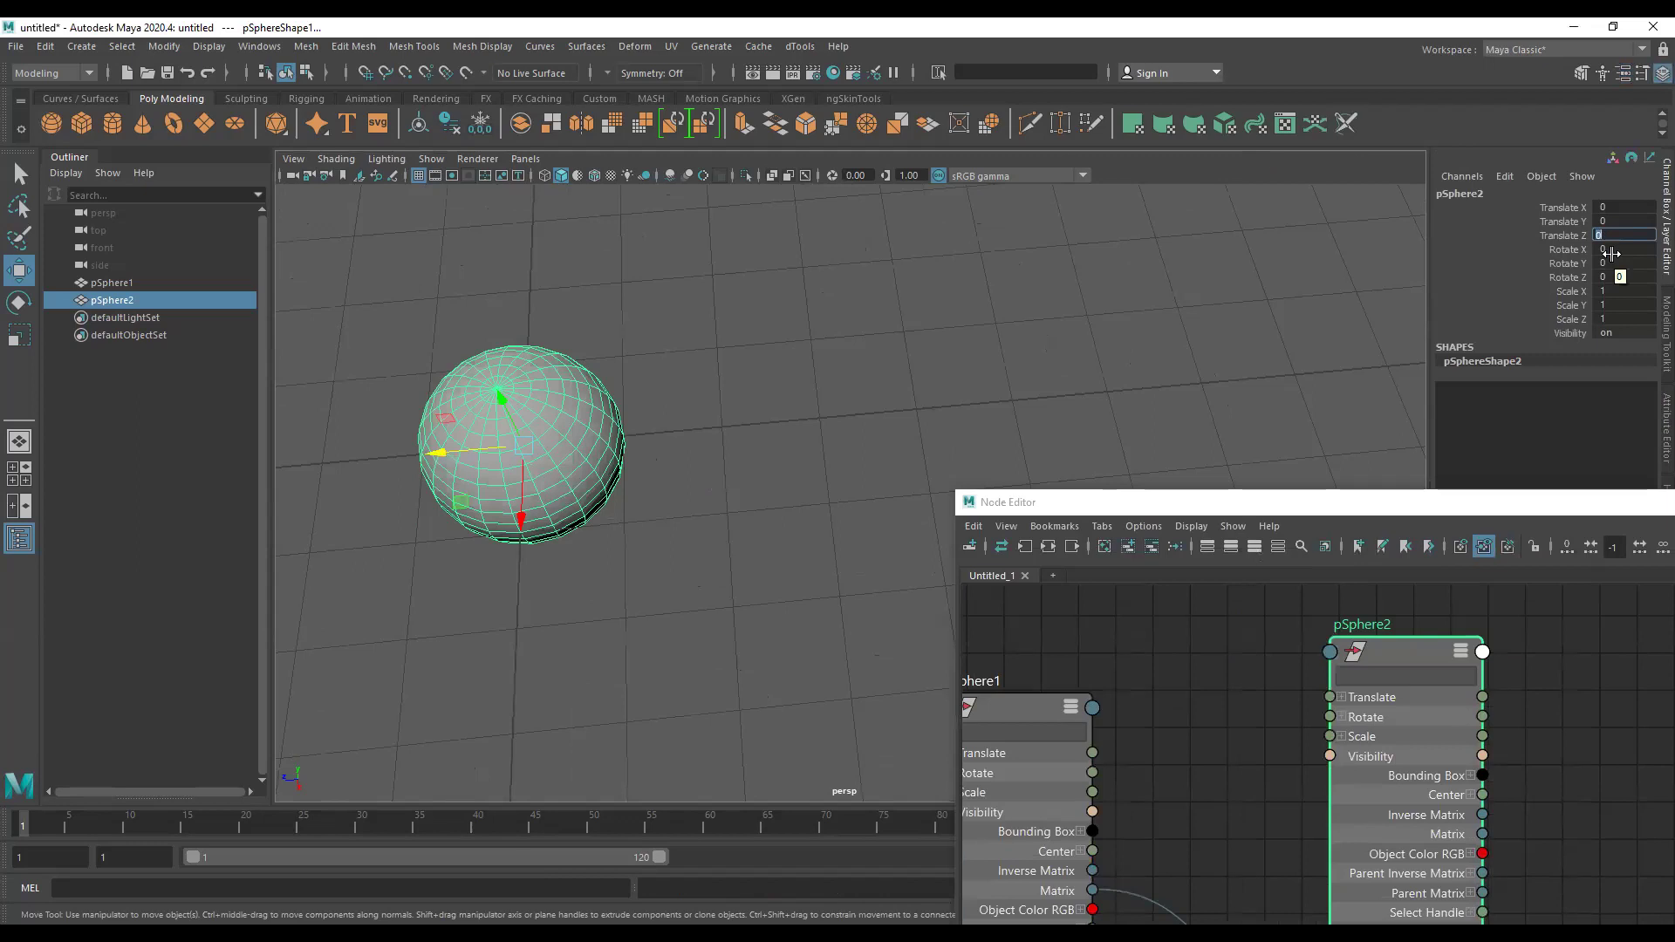
pyautogui.scroll(-3, 1213, 724)
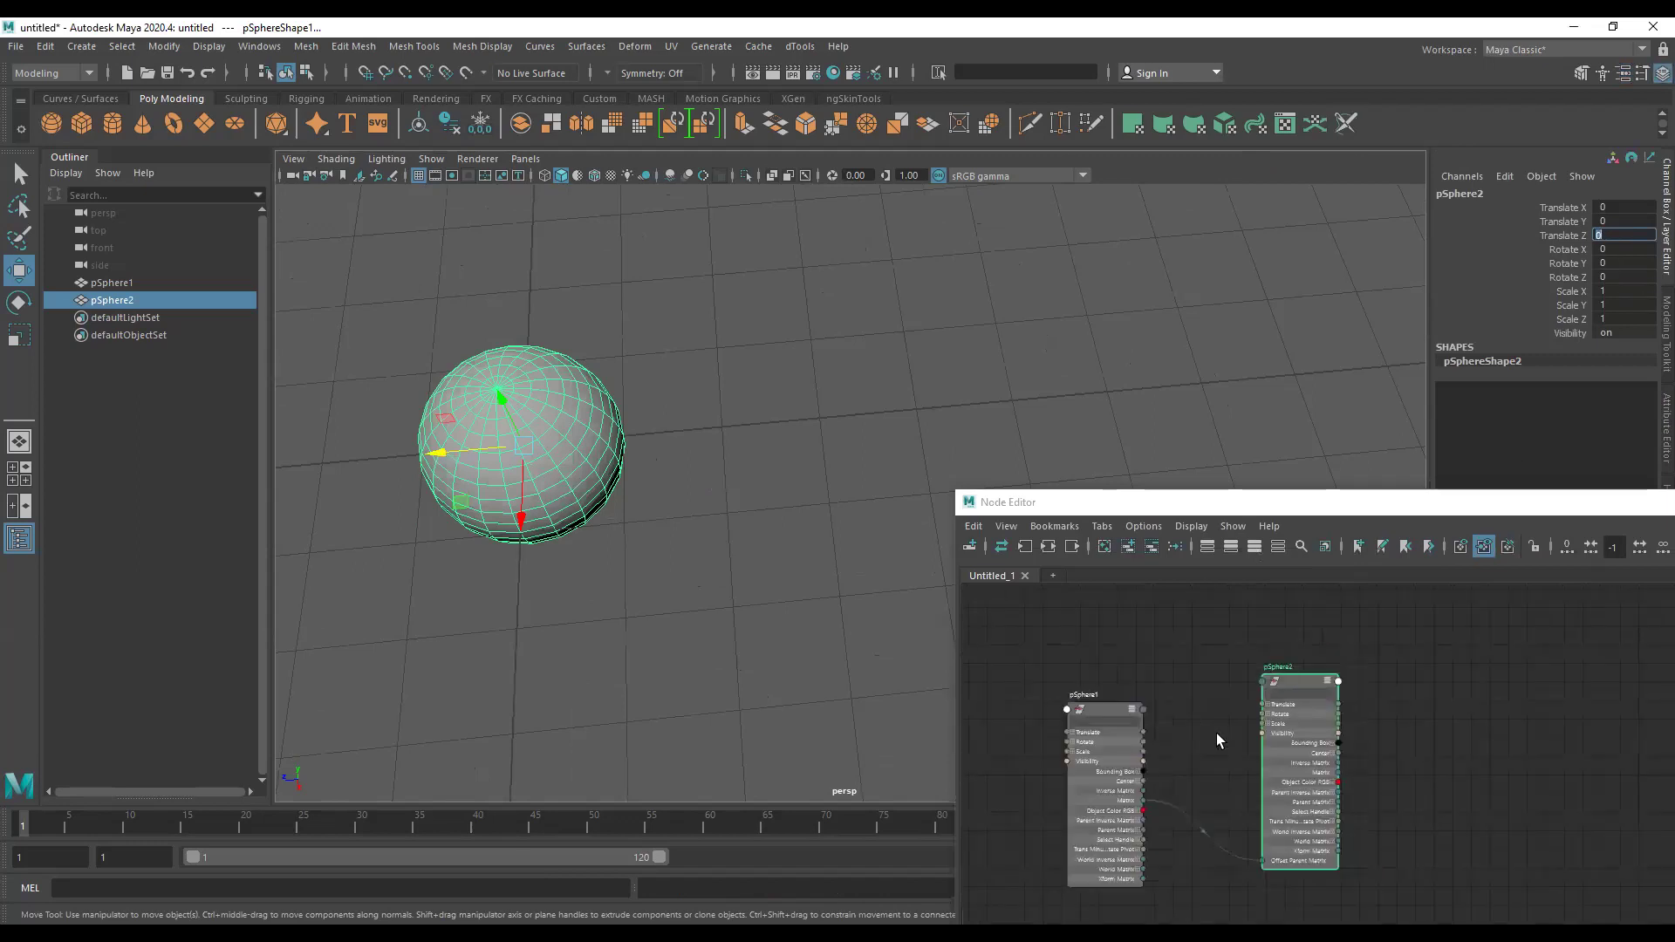
pyautogui.scroll(1, 1216, 733)
pyautogui.moveTo(1282, 658); pyautogui.dragTo(1364, 698)
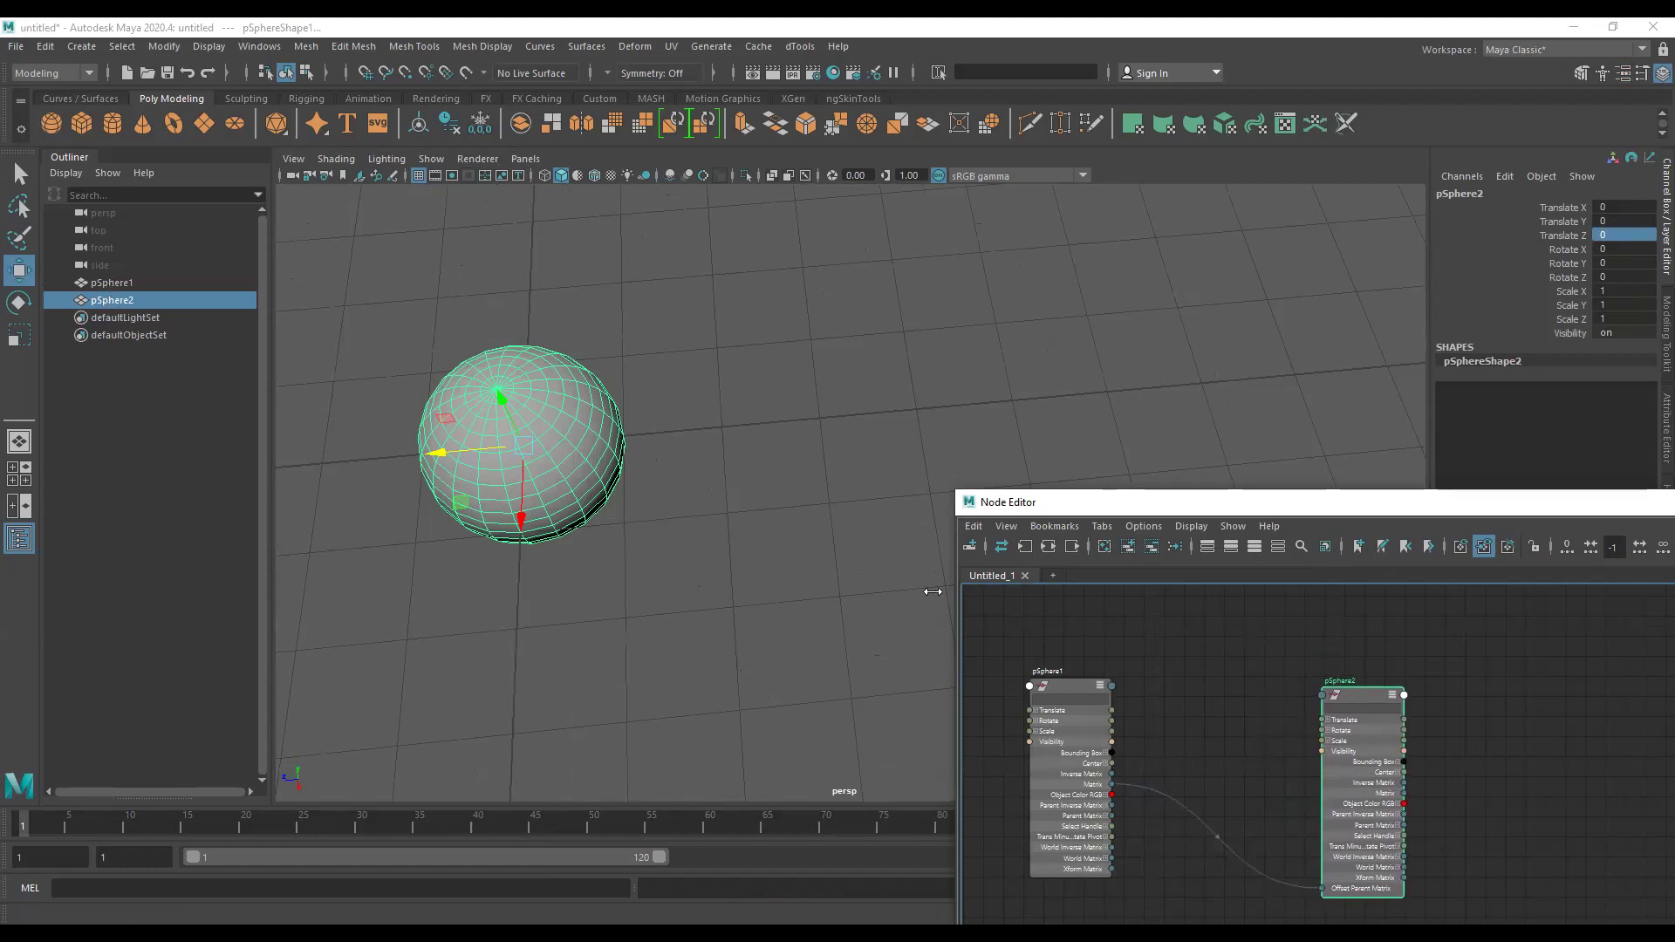
# Select pSphere1, open the Connection Editor from the Channel Box Edit menu, and move it aside.
pyautogui.click(133, 285)
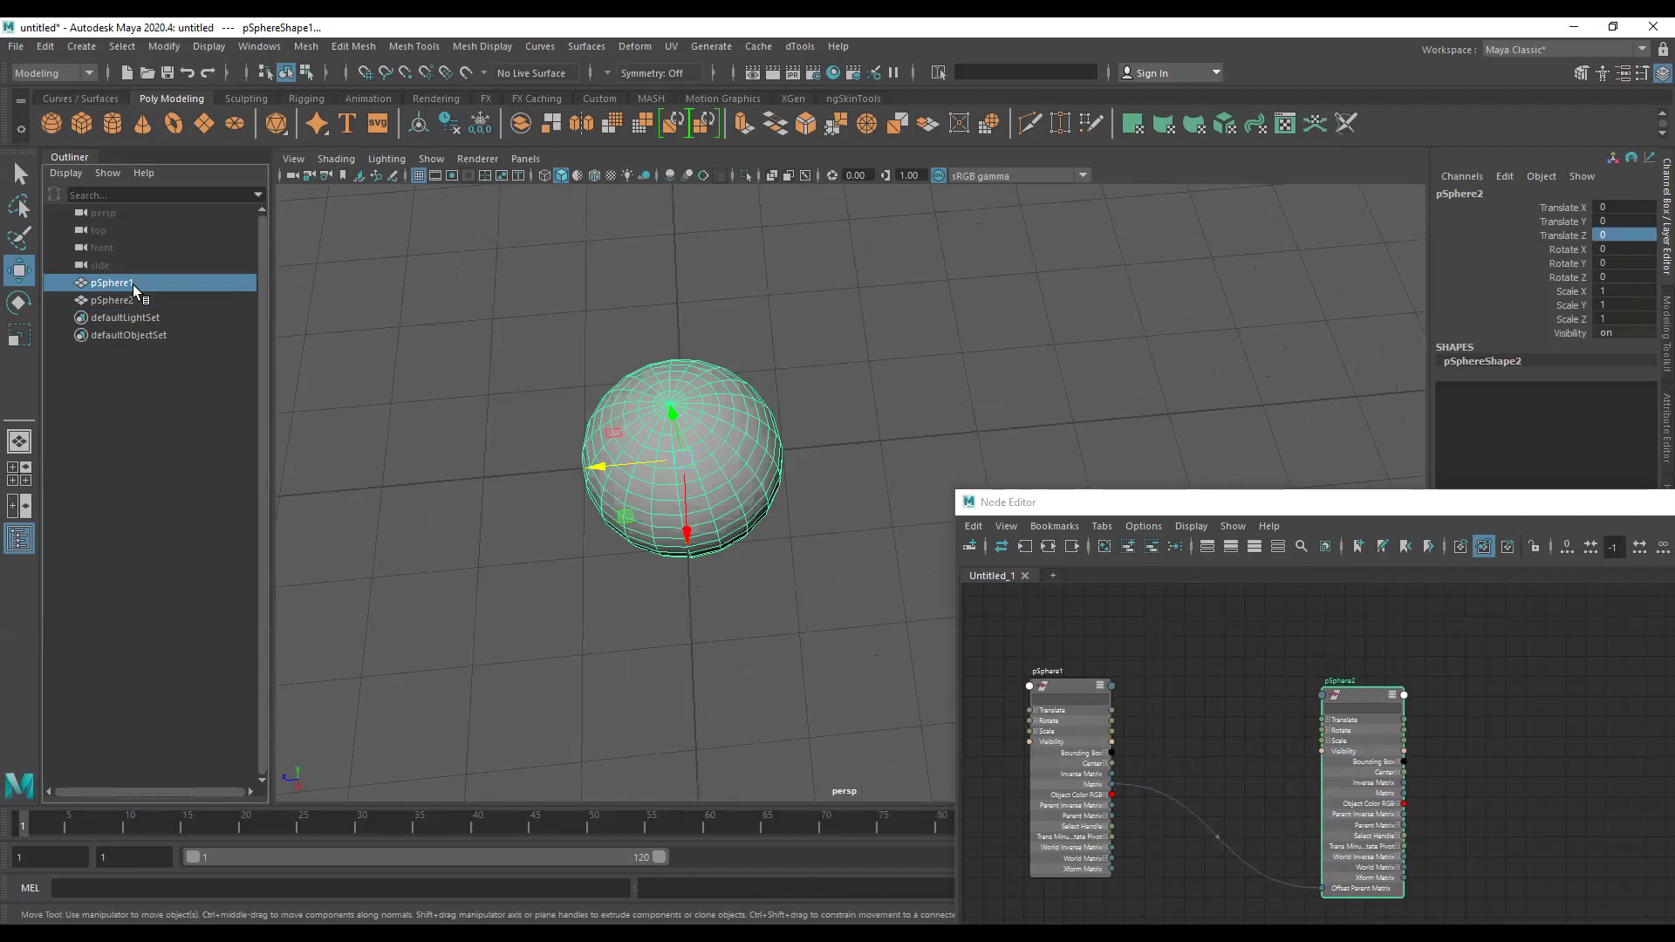
pyautogui.keyDown('alt'); pyautogui.moveTo(512, 385); pyautogui.dragTo(566, 384); pyautogui.keyUp('alt')
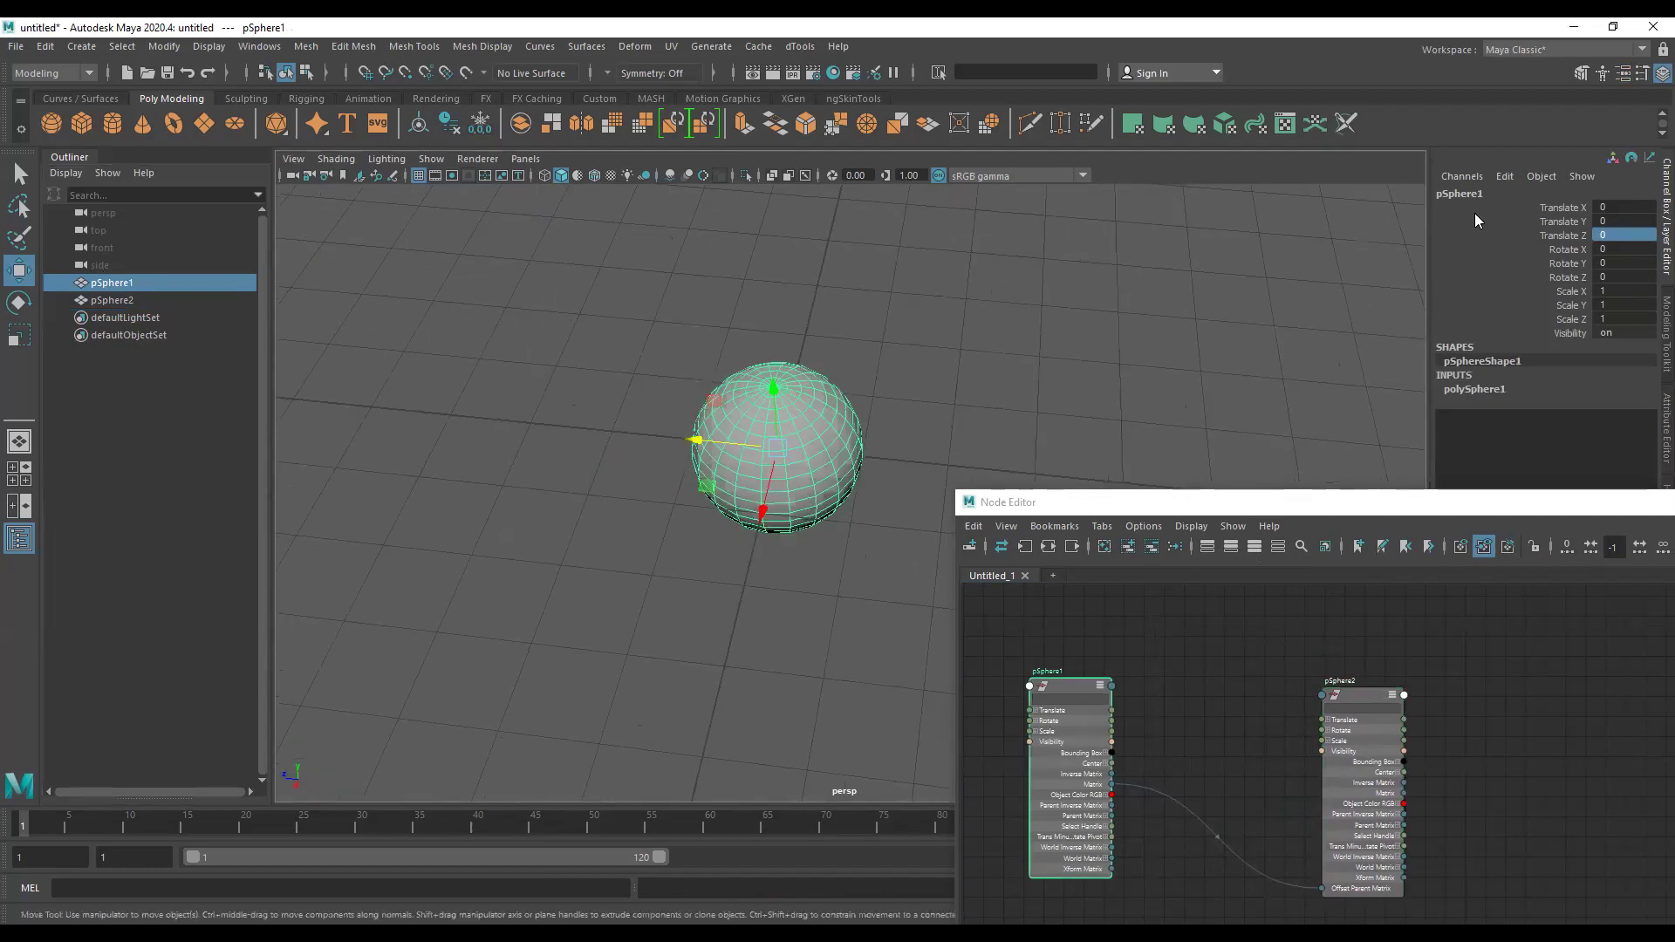
pyautogui.click(1500, 175)
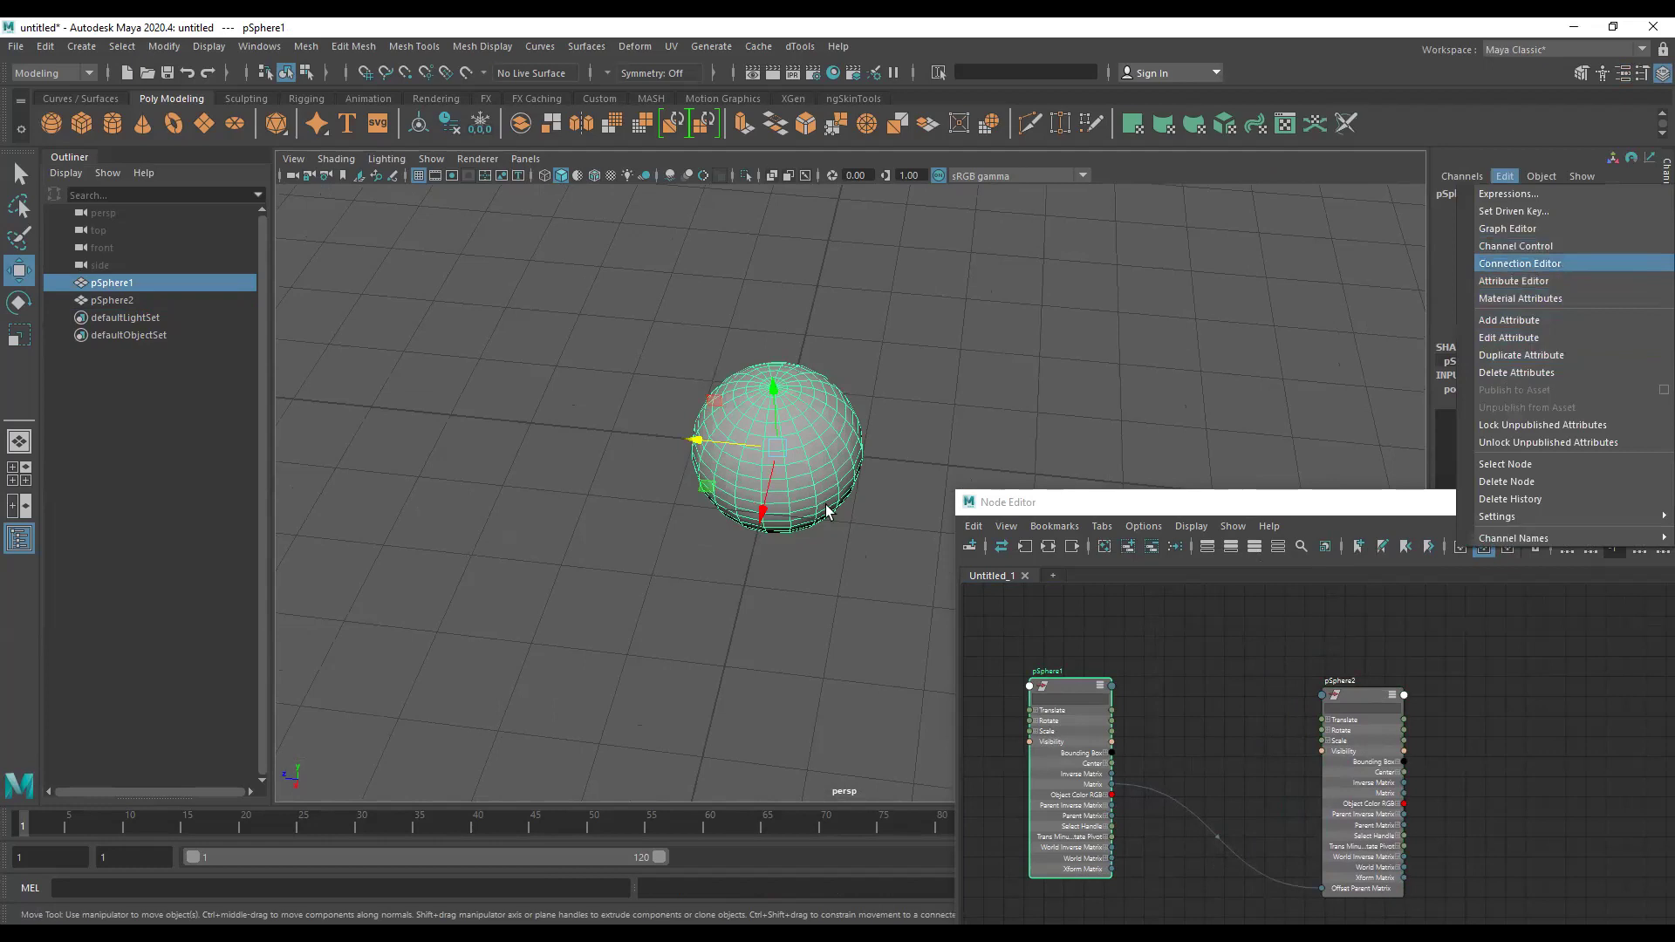
pyautogui.click(1520, 263)
pyautogui.moveTo(785, 342); pyautogui.dragTo(1262, 309)
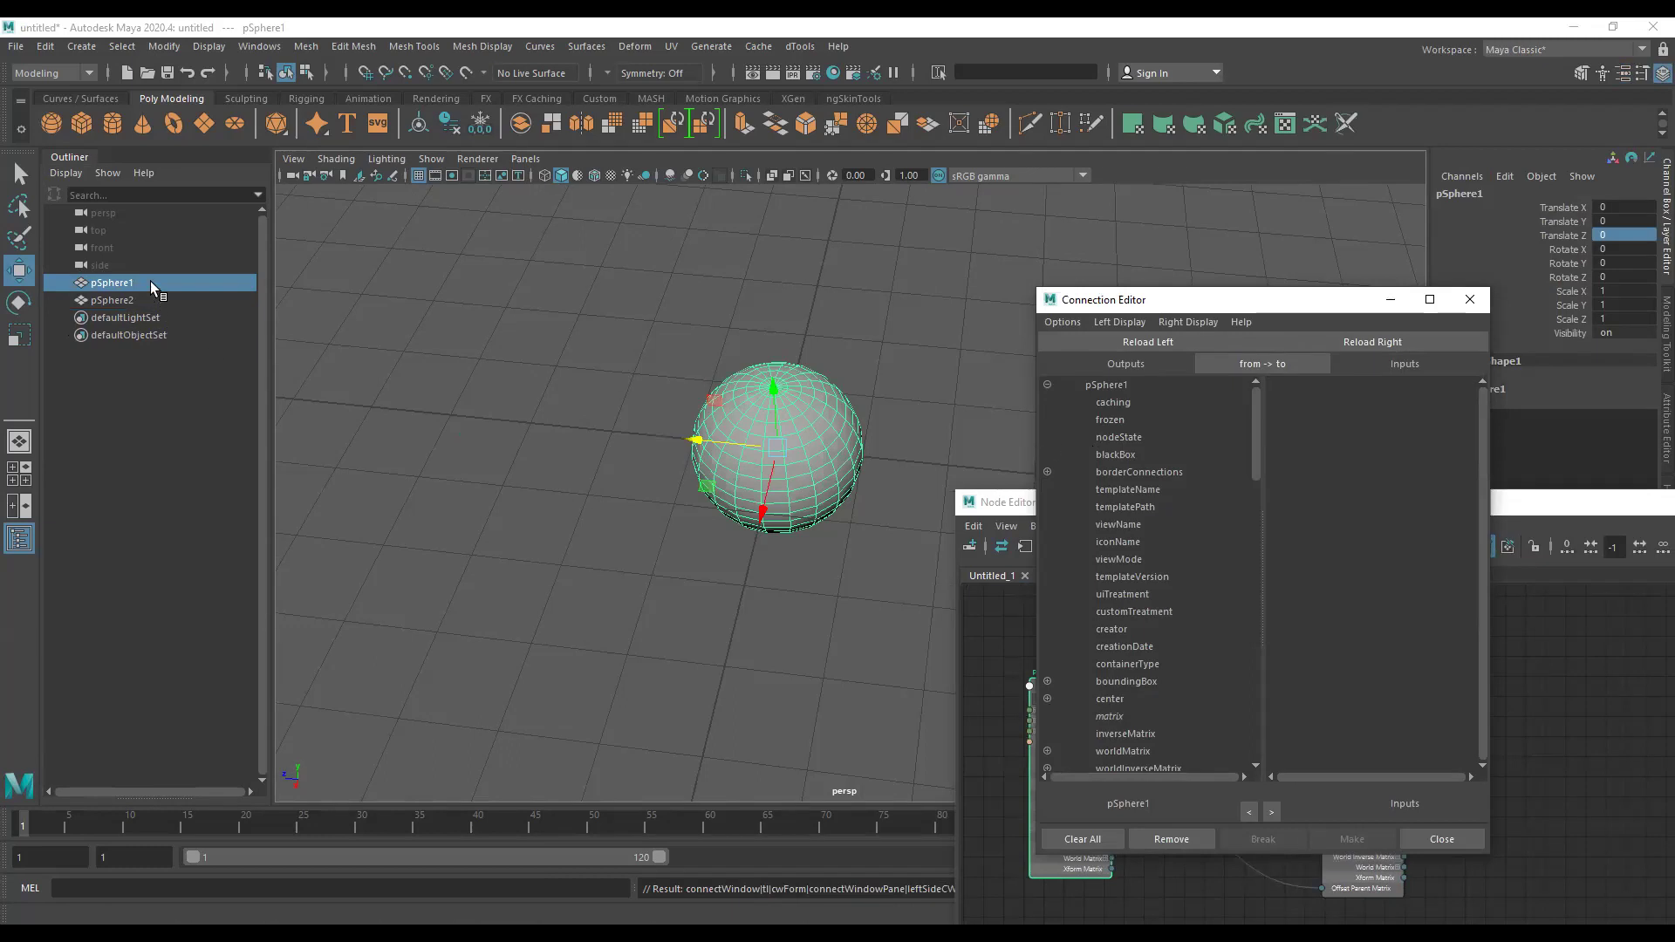
# Select pSphere2 and move it away from pSphere1, then undo that move.
pyautogui.moveTo(611, 388)
pyautogui.keyDown('alt'); pyautogui.mouseDown()
pyautogui.moveTo(826, 521)
pyautogui.moveTo(311, 318)
pyautogui.moveTo(960, 374)
pyautogui.moveTo(605, 617)
pyautogui.moveTo(730, 422)
pyautogui.moveTo(483, 374)
pyautogui.moveTo(523, 401)
pyautogui.moveTo(214, 321)
pyautogui.mouseUp(); pyautogui.keyUp('alt')
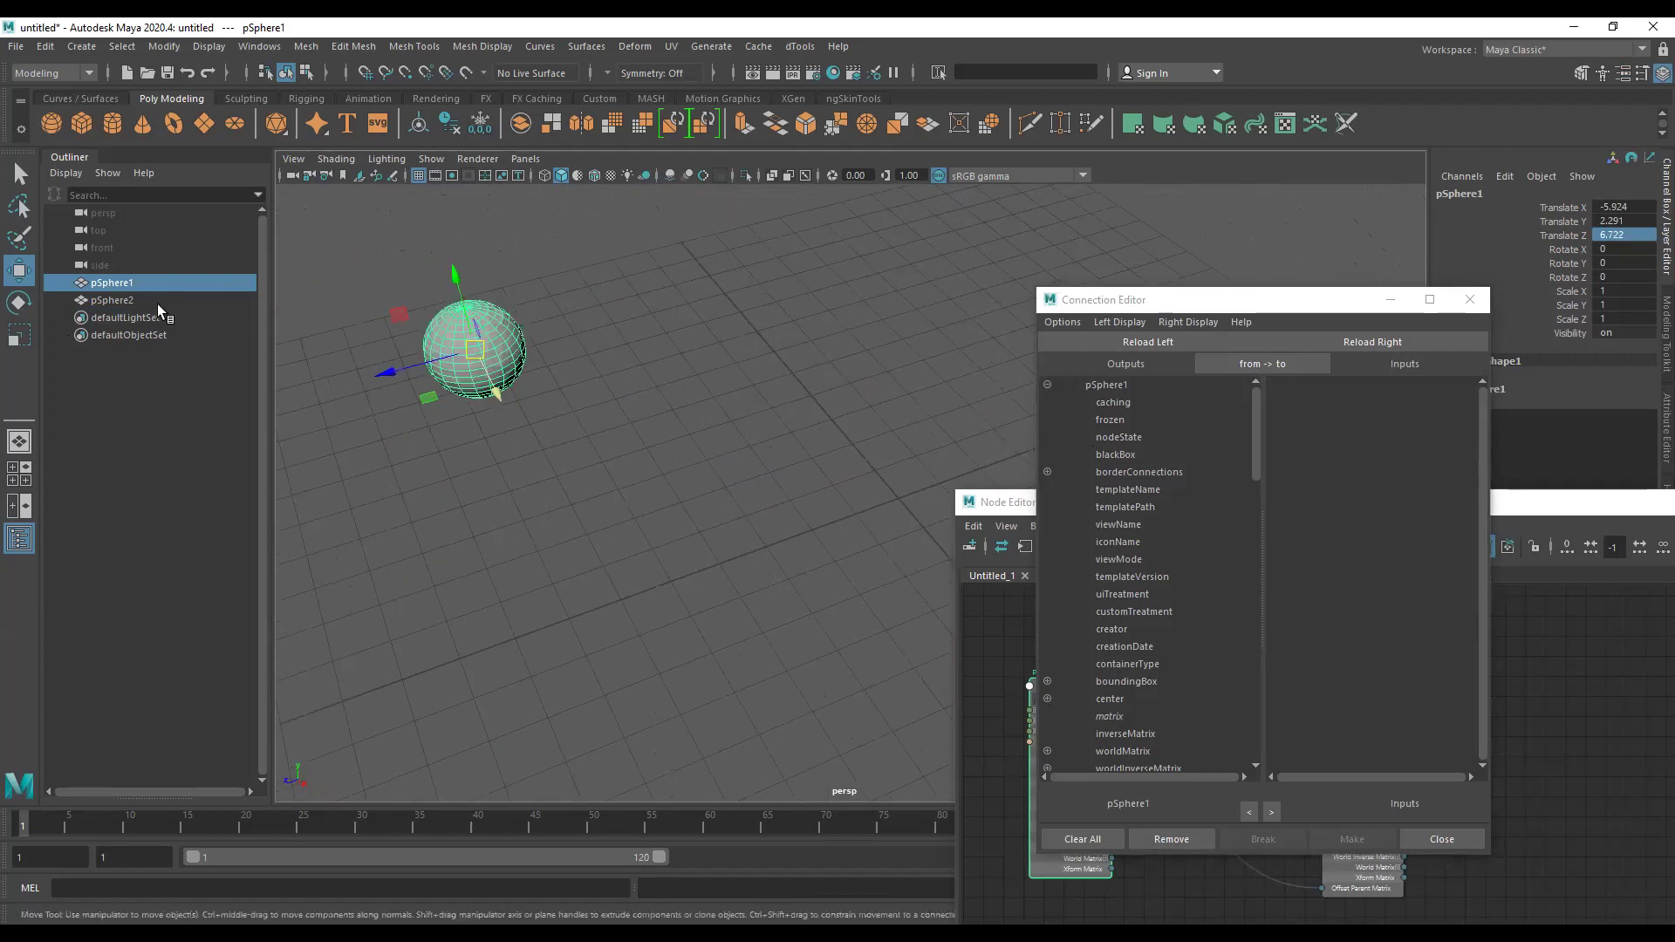
pyautogui.click(111, 300)
pyautogui.moveTo(489, 366)
pyautogui.keyDown('alt'); pyautogui.mouseDown()
pyautogui.moveTo(665, 430)
pyautogui.moveTo(853, 363)
pyautogui.moveTo(810, 370)
pyautogui.mouseUp(); pyautogui.keyUp('alt')
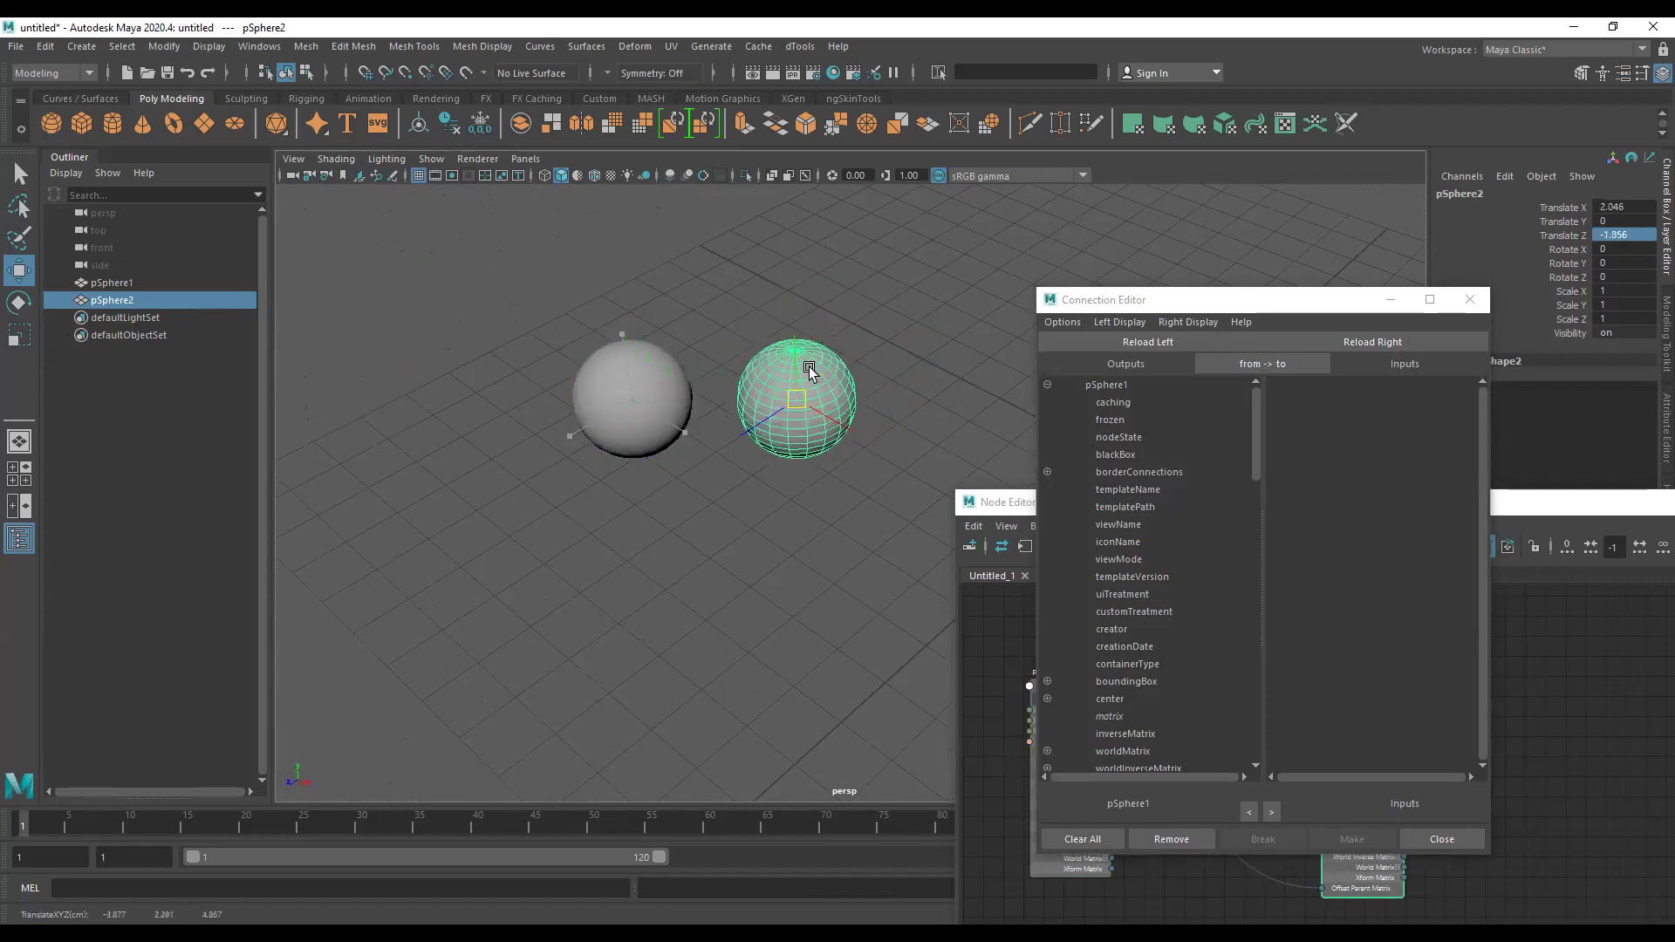
pyautogui.hotkey('ctrl', 'z')
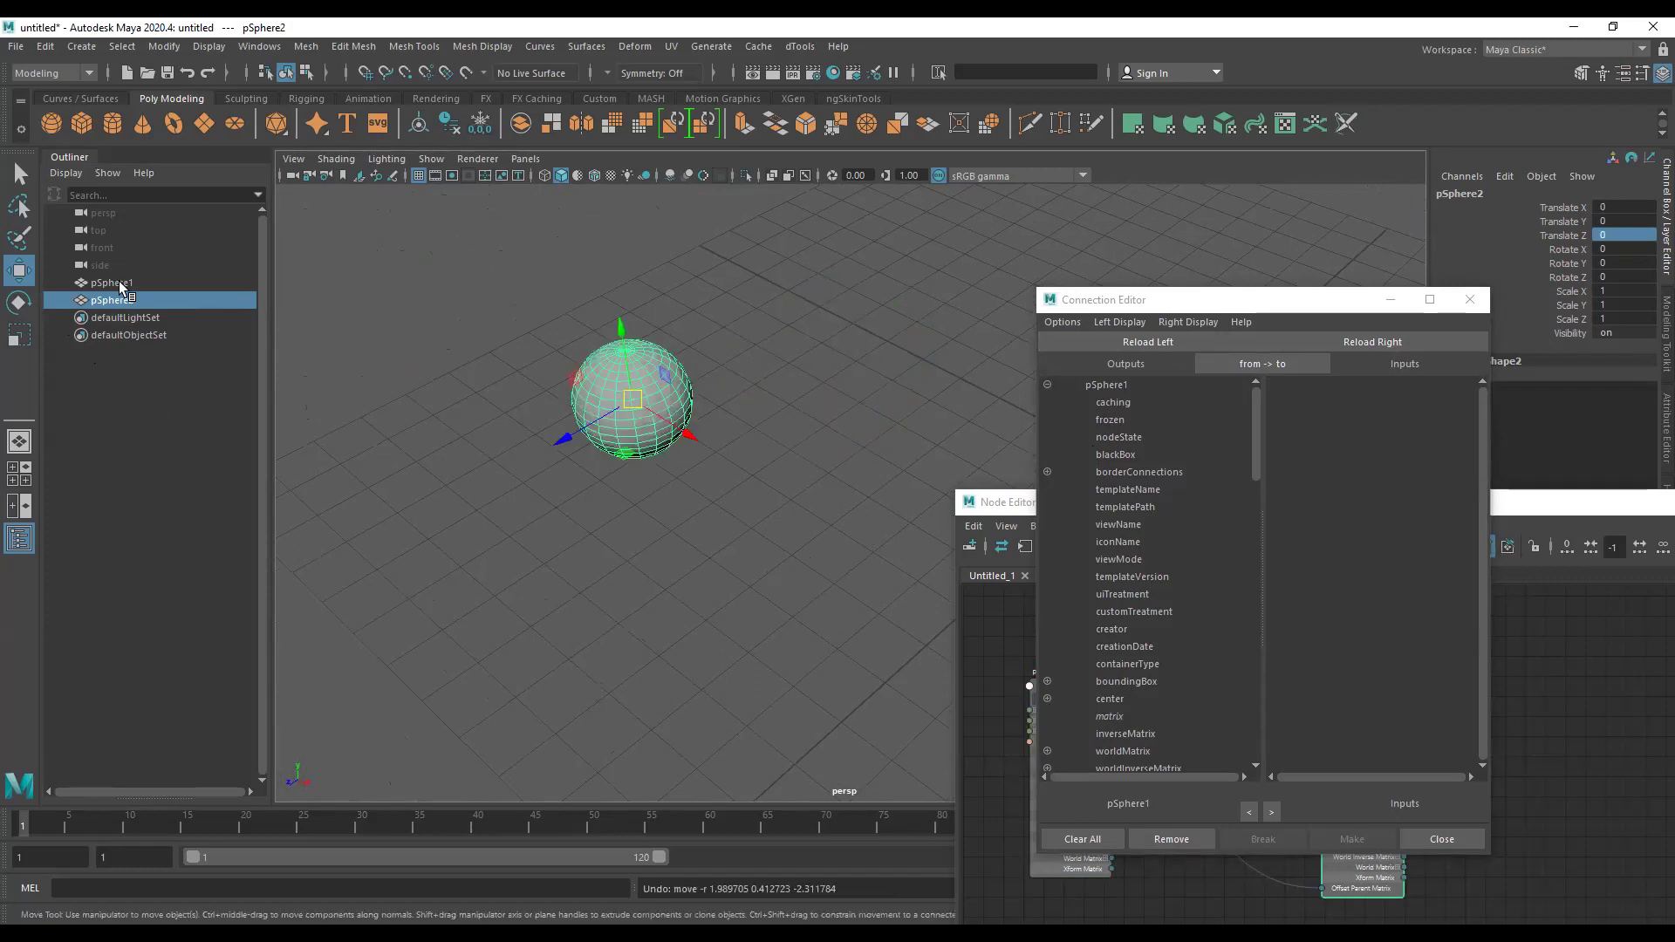
# Move pSphere1 to -8.728, 2.325, 0.603 and select pSphere2 to check it follows.
pyautogui.click(120, 284)
pyautogui.press('f')
pyautogui.moveTo(696, 397)
pyautogui.mouseDown()
pyautogui.moveTo(598, 280)
pyautogui.moveTo(721, 386)
pyautogui.mouseUp()
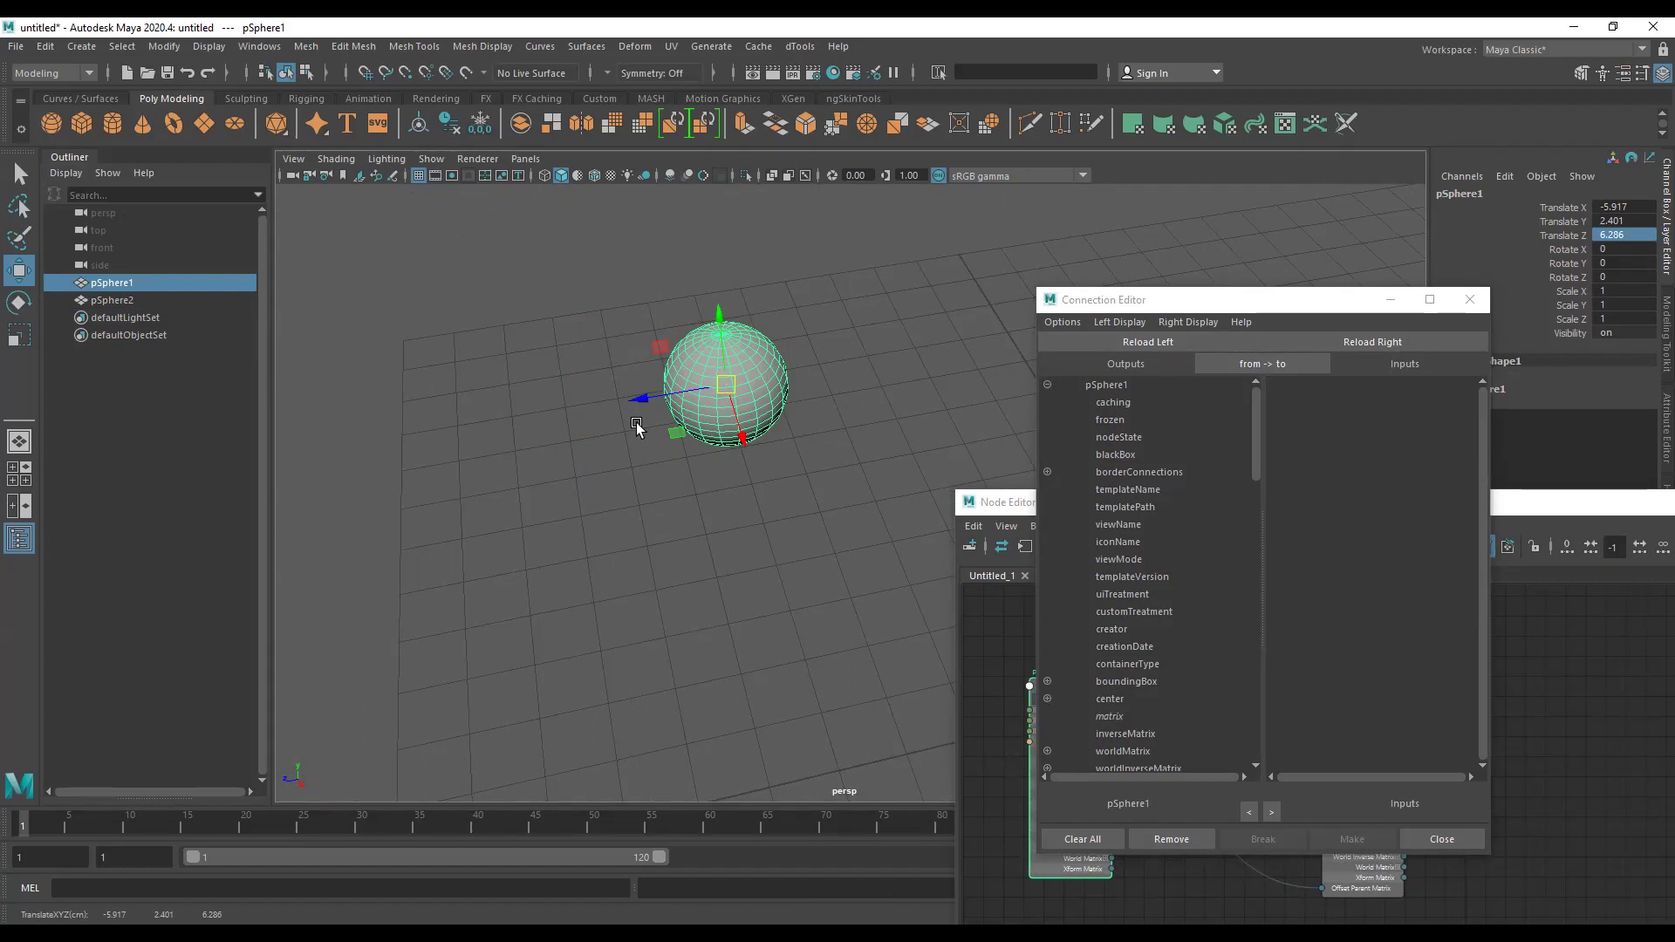
pyautogui.keyDown('alt'); pyautogui.moveTo(663, 400); pyautogui.dragTo(656, 417); pyautogui.keyUp('alt')
pyautogui.moveTo(656, 417)
pyautogui.mouseDown(button='middle')
pyautogui.moveTo(708, 172)
pyautogui.moveTo(580, 288)
pyautogui.mouseUp(button='middle')
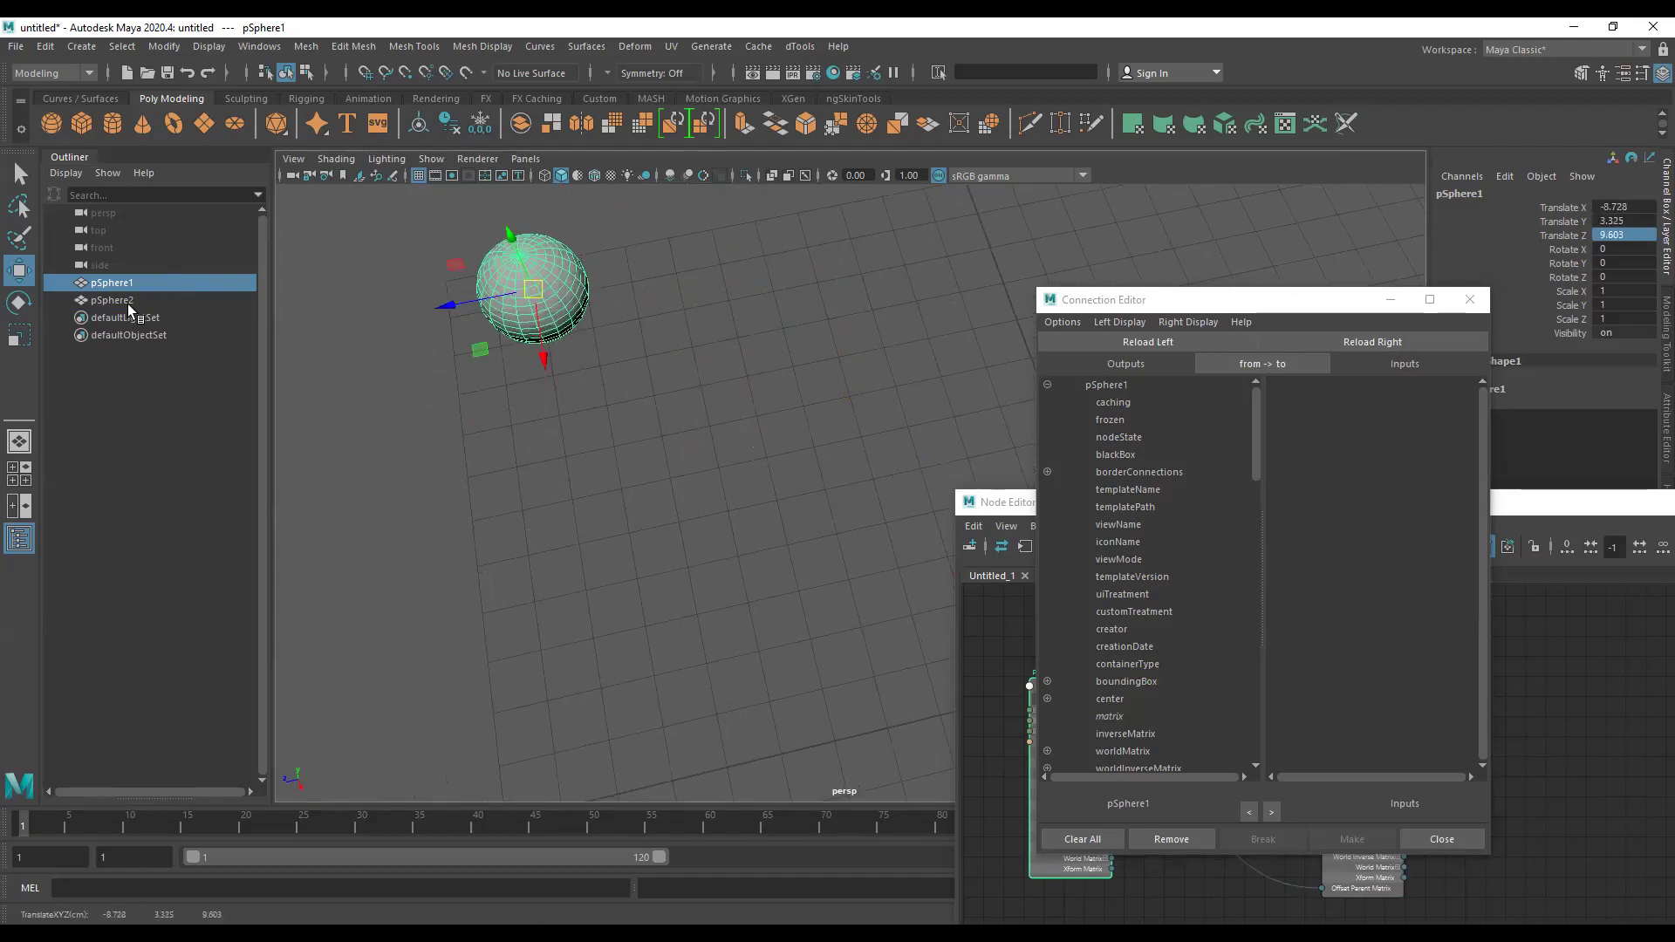
pyautogui.click(122, 302)
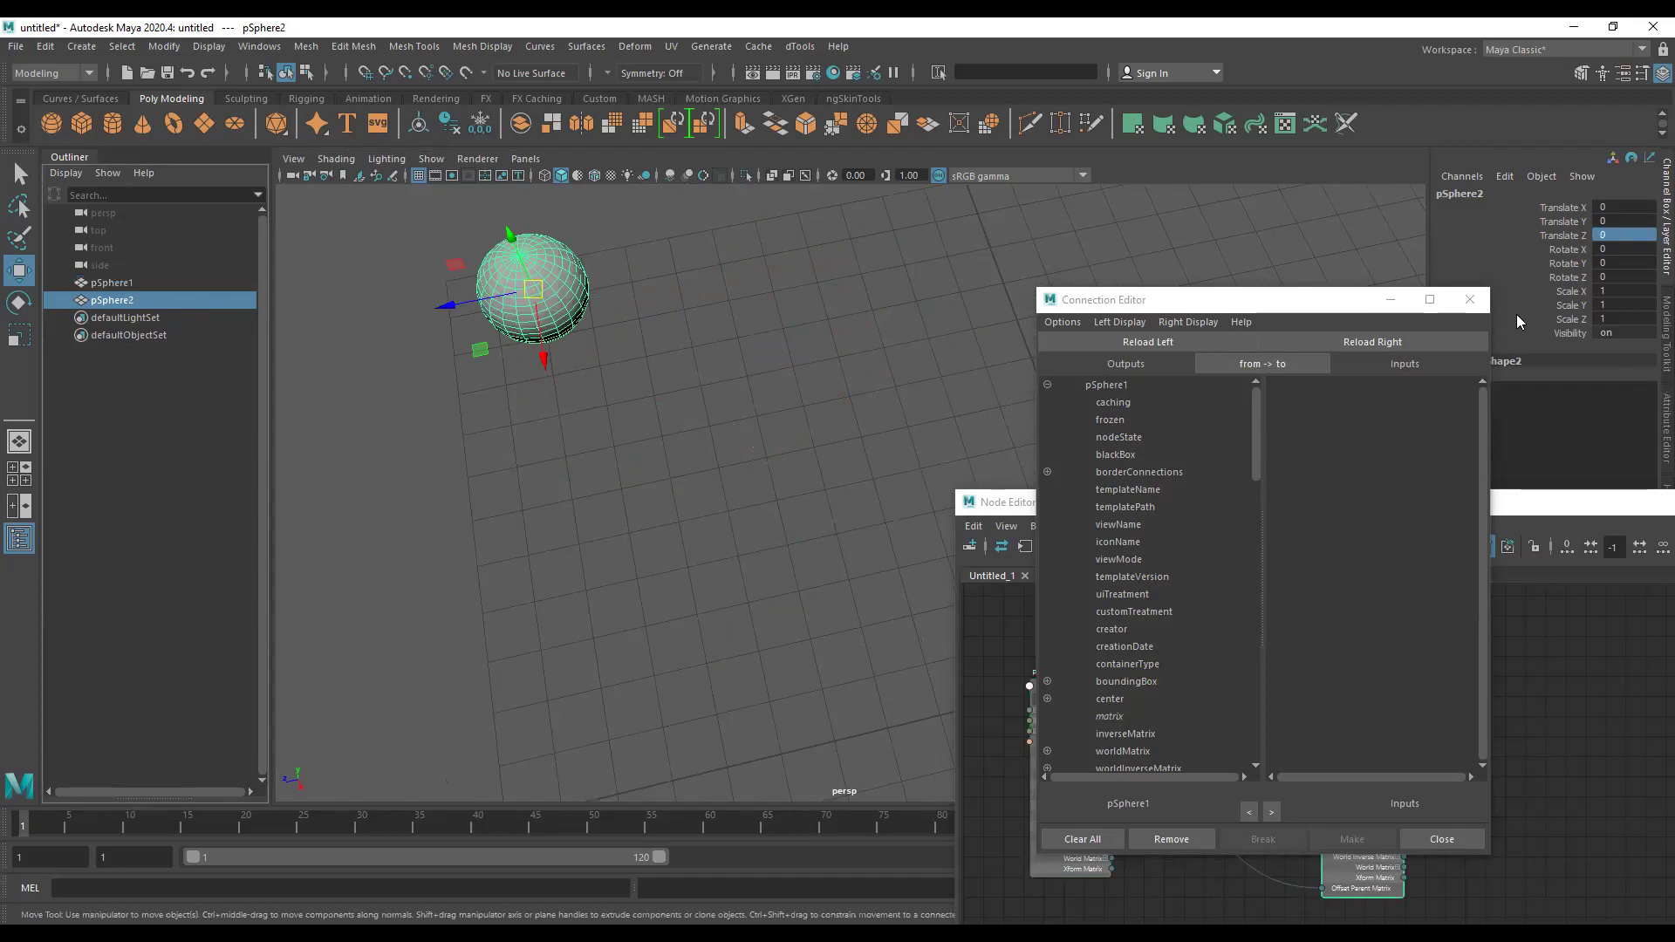
# Close the Connection Editor and move pSphere1 toward the lower left.
pyautogui.click(1470, 299)
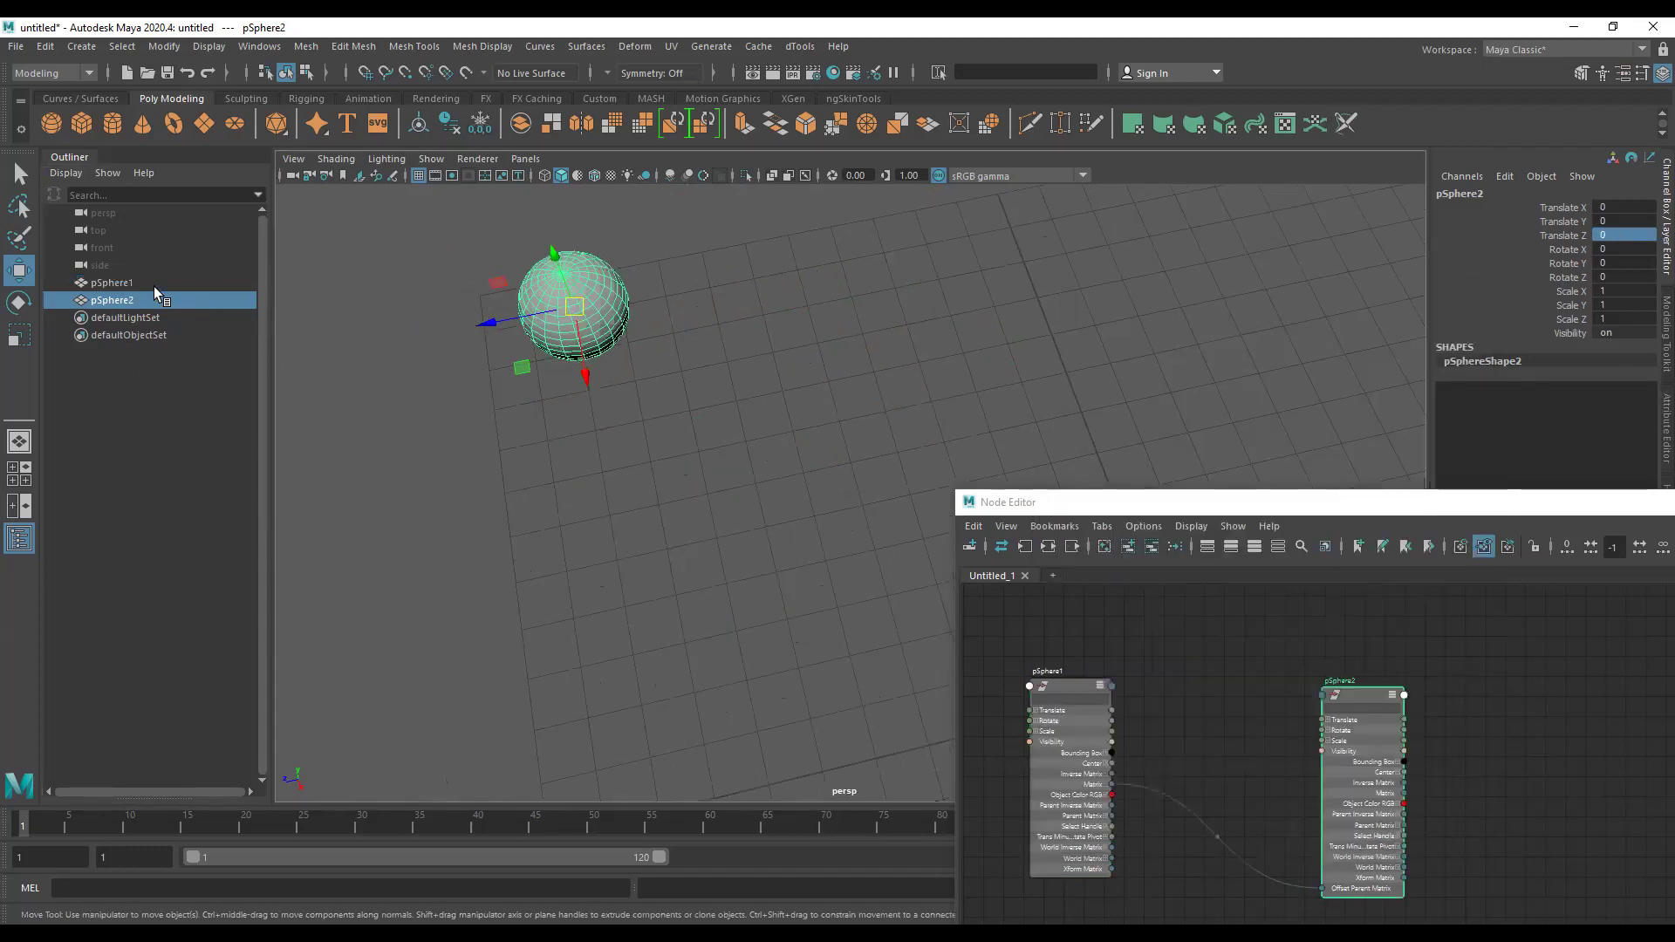
pyautogui.click(157, 285)
pyautogui.moveTo(718, 460)
pyautogui.keyDown('alt'); pyautogui.mouseDown()
pyautogui.moveTo(636, 456)
pyautogui.moveTo(665, 421)
pyautogui.mouseUp(); pyautogui.keyUp('alt')
pyautogui.moveTo(665, 421)
pyautogui.mouseDown(button='middle')
pyautogui.moveTo(696, 307)
pyautogui.moveTo(859, 695)
pyautogui.moveTo(1101, 412)
pyautogui.moveTo(644, 353)
pyautogui.mouseUp(button='middle')
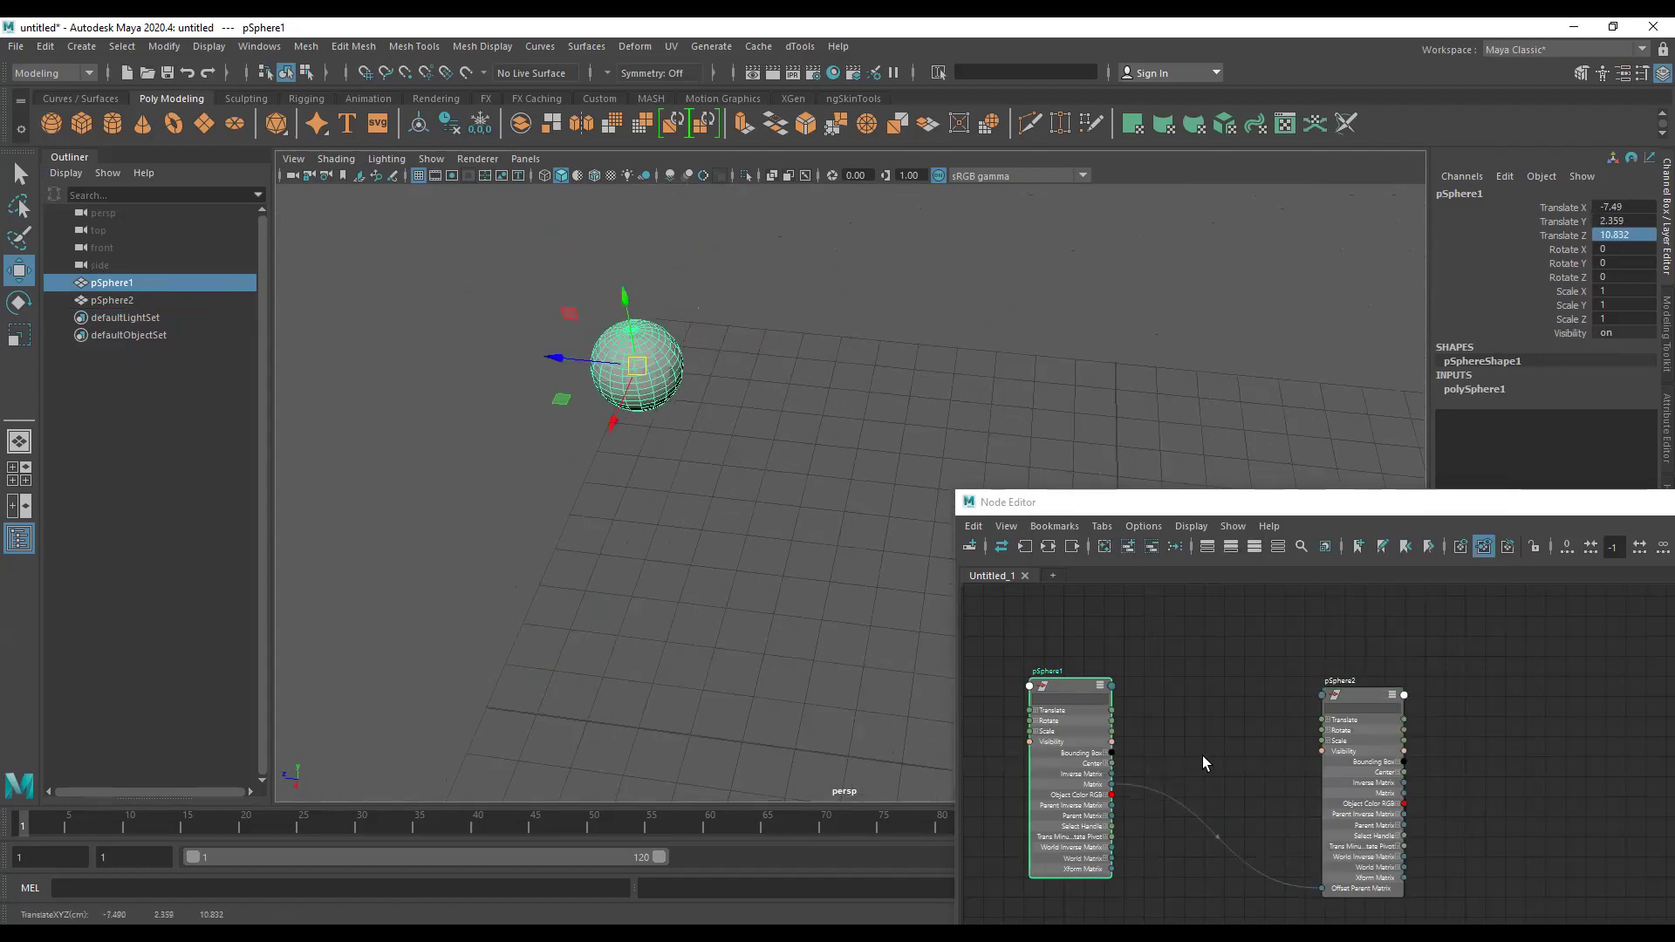
# Move the Offset Parent Matrix link off pSphere1's Matrix onto its Inverse Matrix.
pyautogui.scroll(2, 1195, 749)
pyautogui.scroll(3, 1198, 720)
pyautogui.moveTo(1297, 797)
pyautogui.keyDown('alt'); pyautogui.mouseDown(button='middle')
pyautogui.moveTo(1189, 688)
pyautogui.moveTo(1196, 673)
pyautogui.moveTo(1138, 691)
pyautogui.mouseUp(button='middle'); pyautogui.keyUp('alt')
pyautogui.moveTo(1128, 677)
pyautogui.mouseDown()
pyautogui.moveTo(1141, 667)
pyautogui.moveTo(1106, 663)
pyautogui.mouseUp()
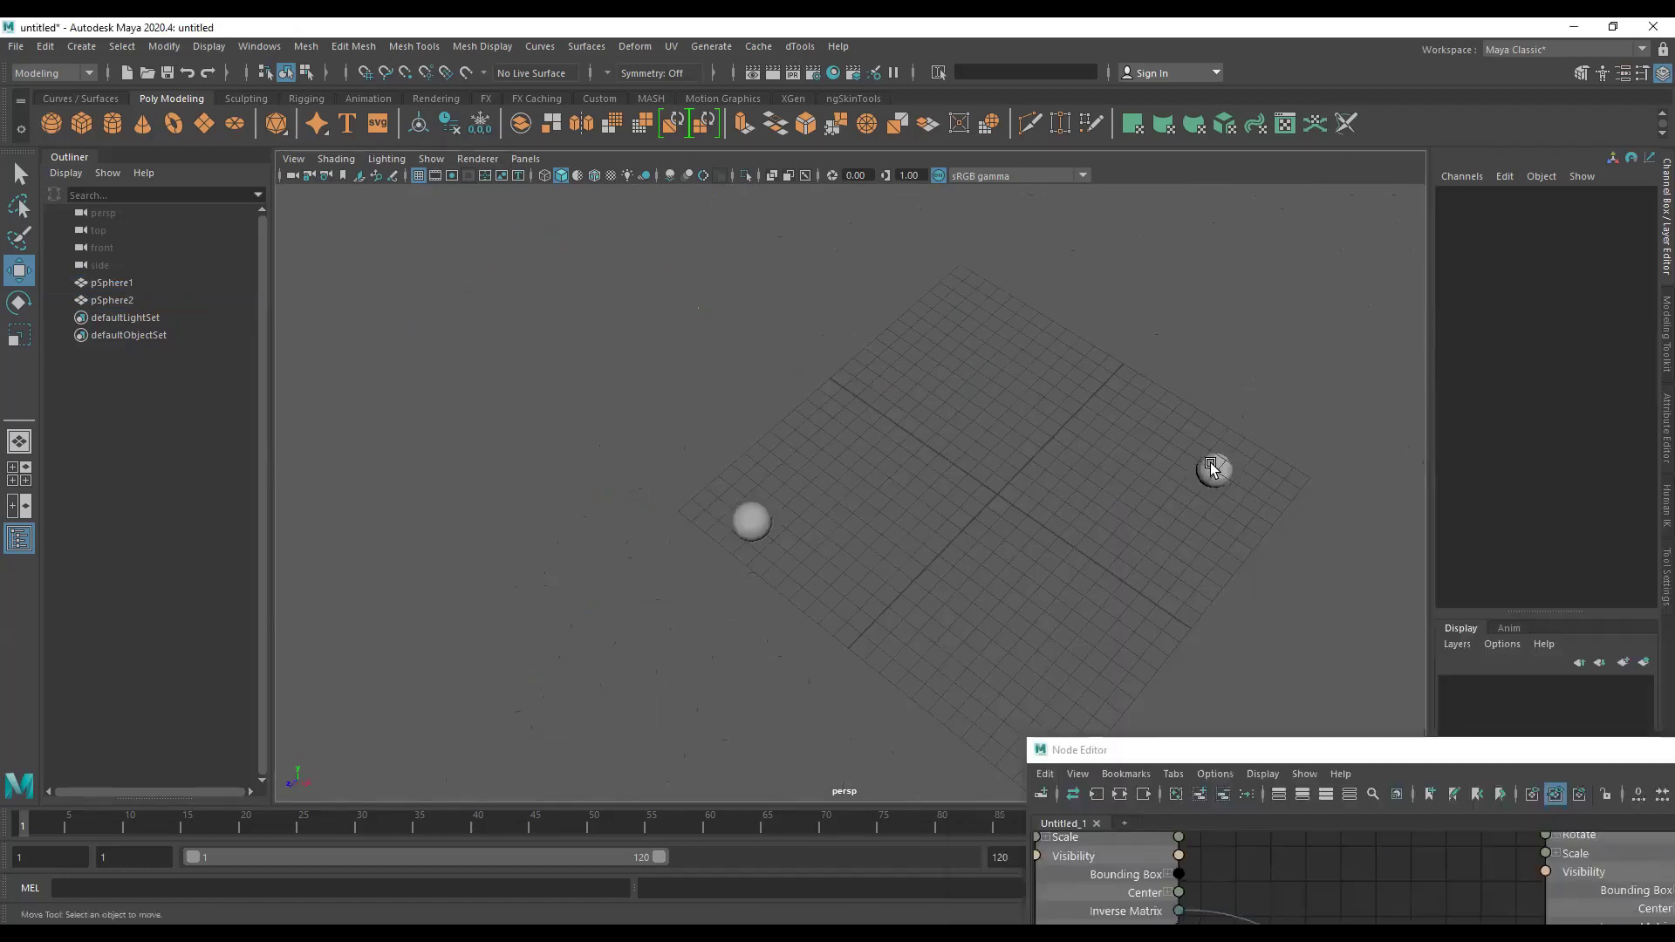
pyautogui.click(1211, 469)
# Move pSphere1 along Y, Z and X to 0.091, -0.432, -1.382, watching pSphere2 respond.
pyautogui.click(144, 283)
pyautogui.keyDown('alt'); pyautogui.moveTo(631, 384); pyautogui.dragTo(642, 375); pyautogui.keyUp('alt')
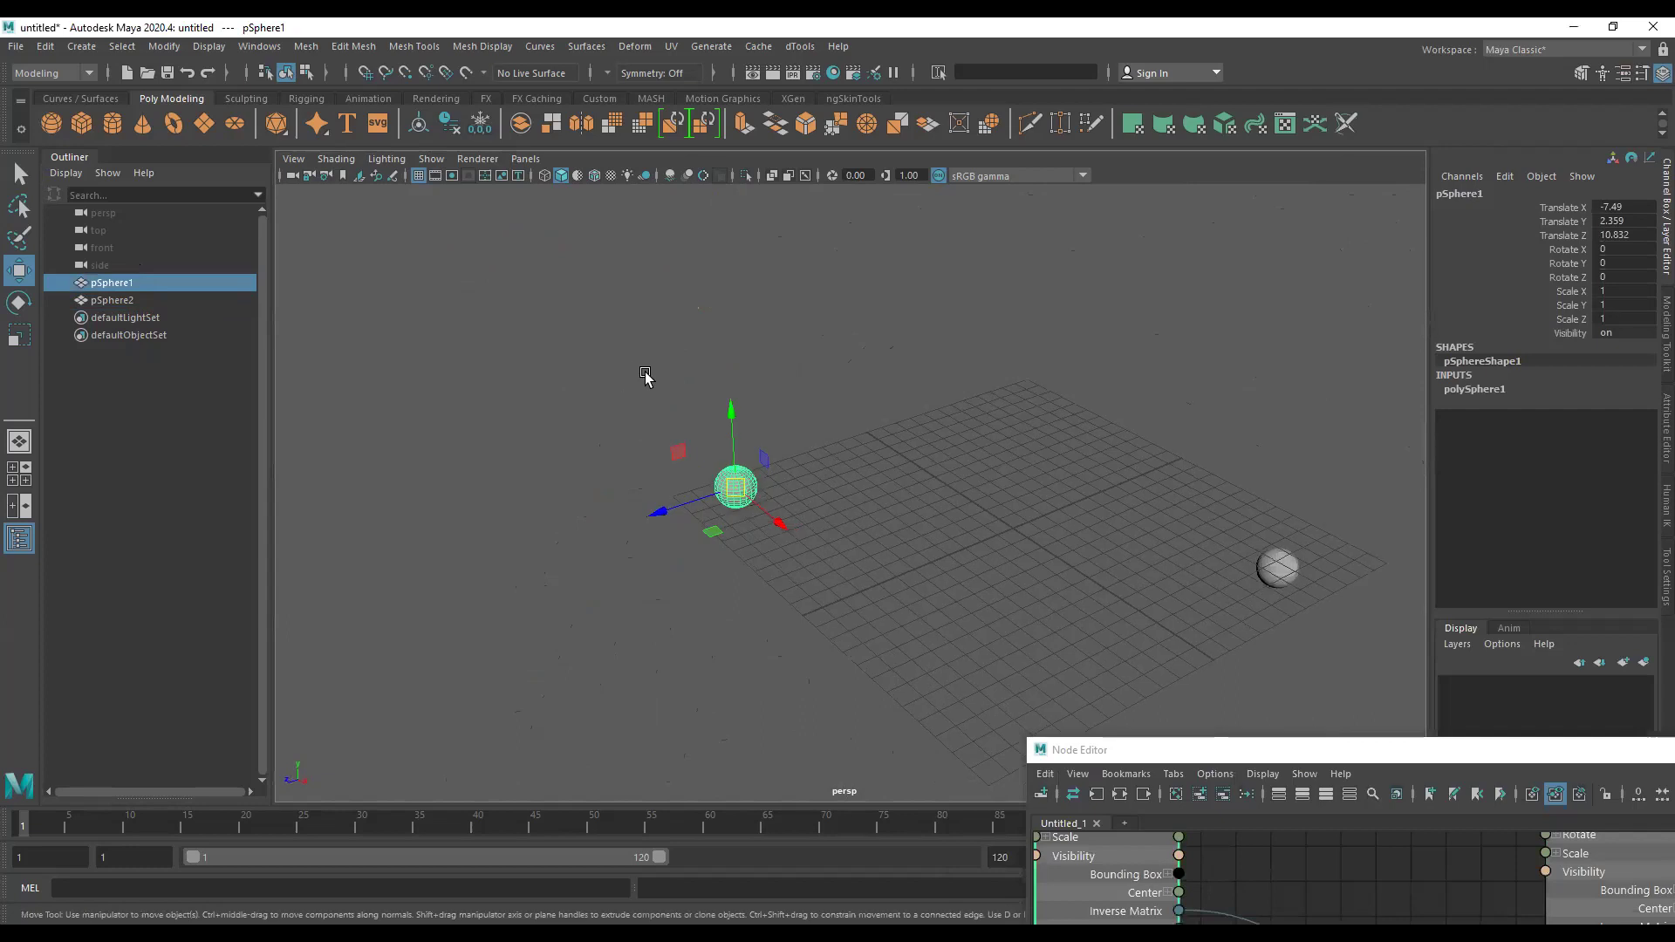
pyautogui.keyDown('alt'); pyautogui.moveTo(763, 442); pyautogui.dragTo(782, 462); pyautogui.keyUp('alt')
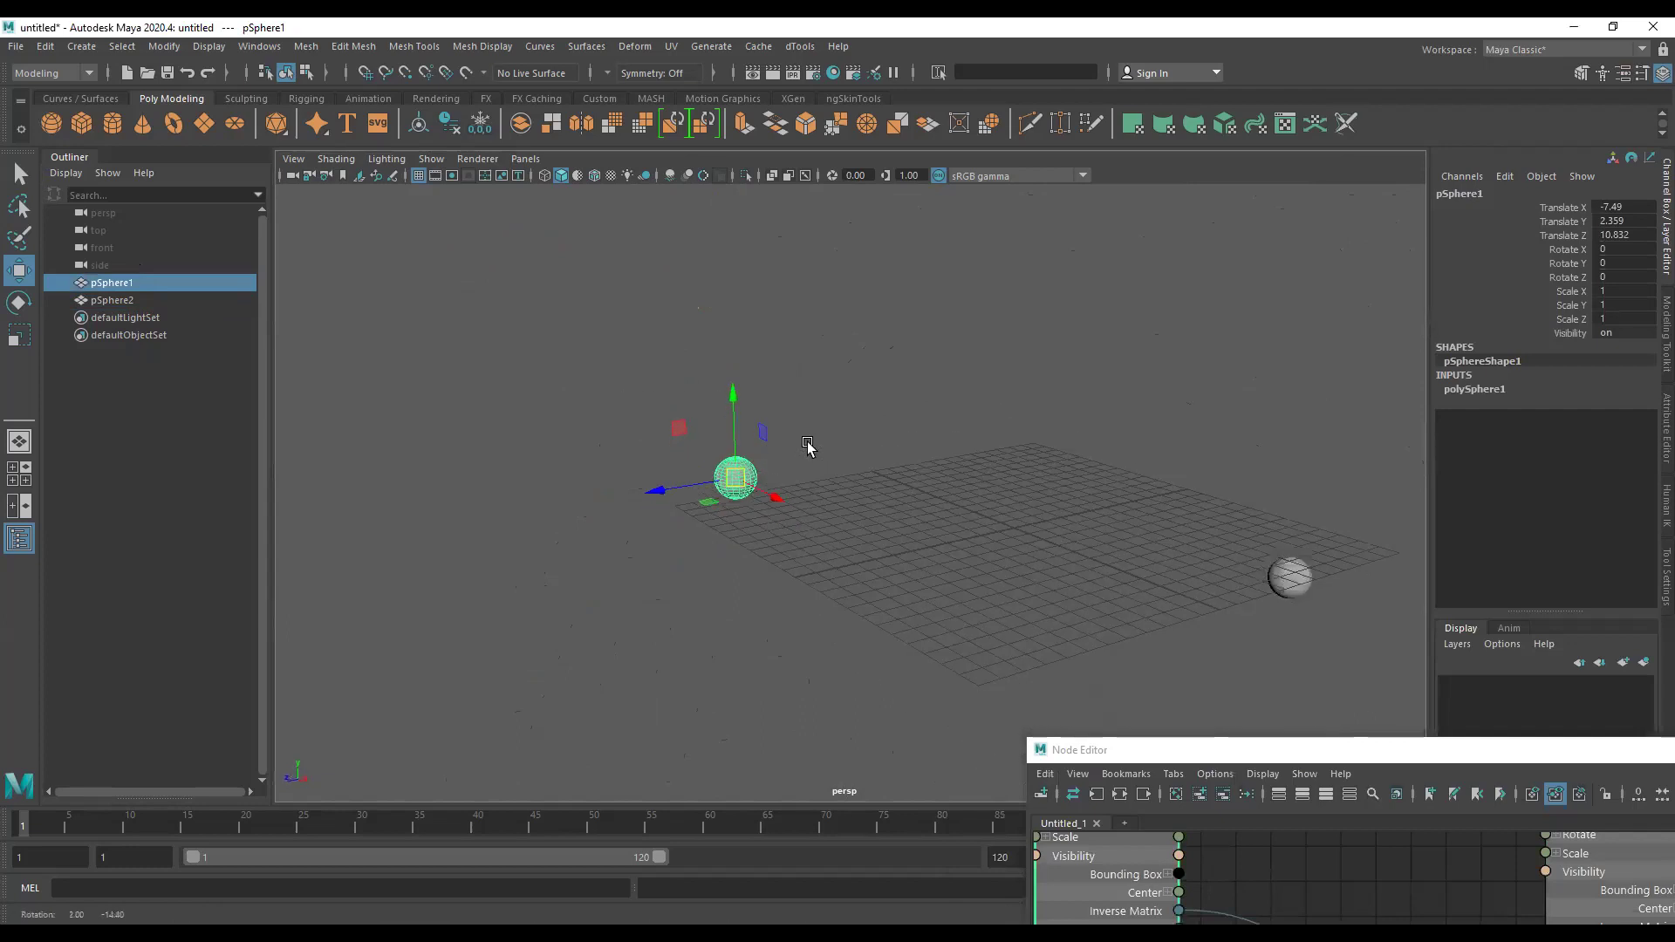
pyautogui.moveTo(719, 404)
pyautogui.mouseDown()
pyautogui.moveTo(738, 295)
pyautogui.moveTo(730, 698)
pyautogui.mouseUp()
pyautogui.moveTo(864, 587)
pyautogui.keyDown('alt'); pyautogui.mouseDown()
pyautogui.moveTo(830, 622)
pyautogui.moveTo(759, 576)
pyautogui.mouseUp(); pyautogui.keyUp('alt')
pyautogui.moveTo(694, 531); pyautogui.dragTo(927, 547)
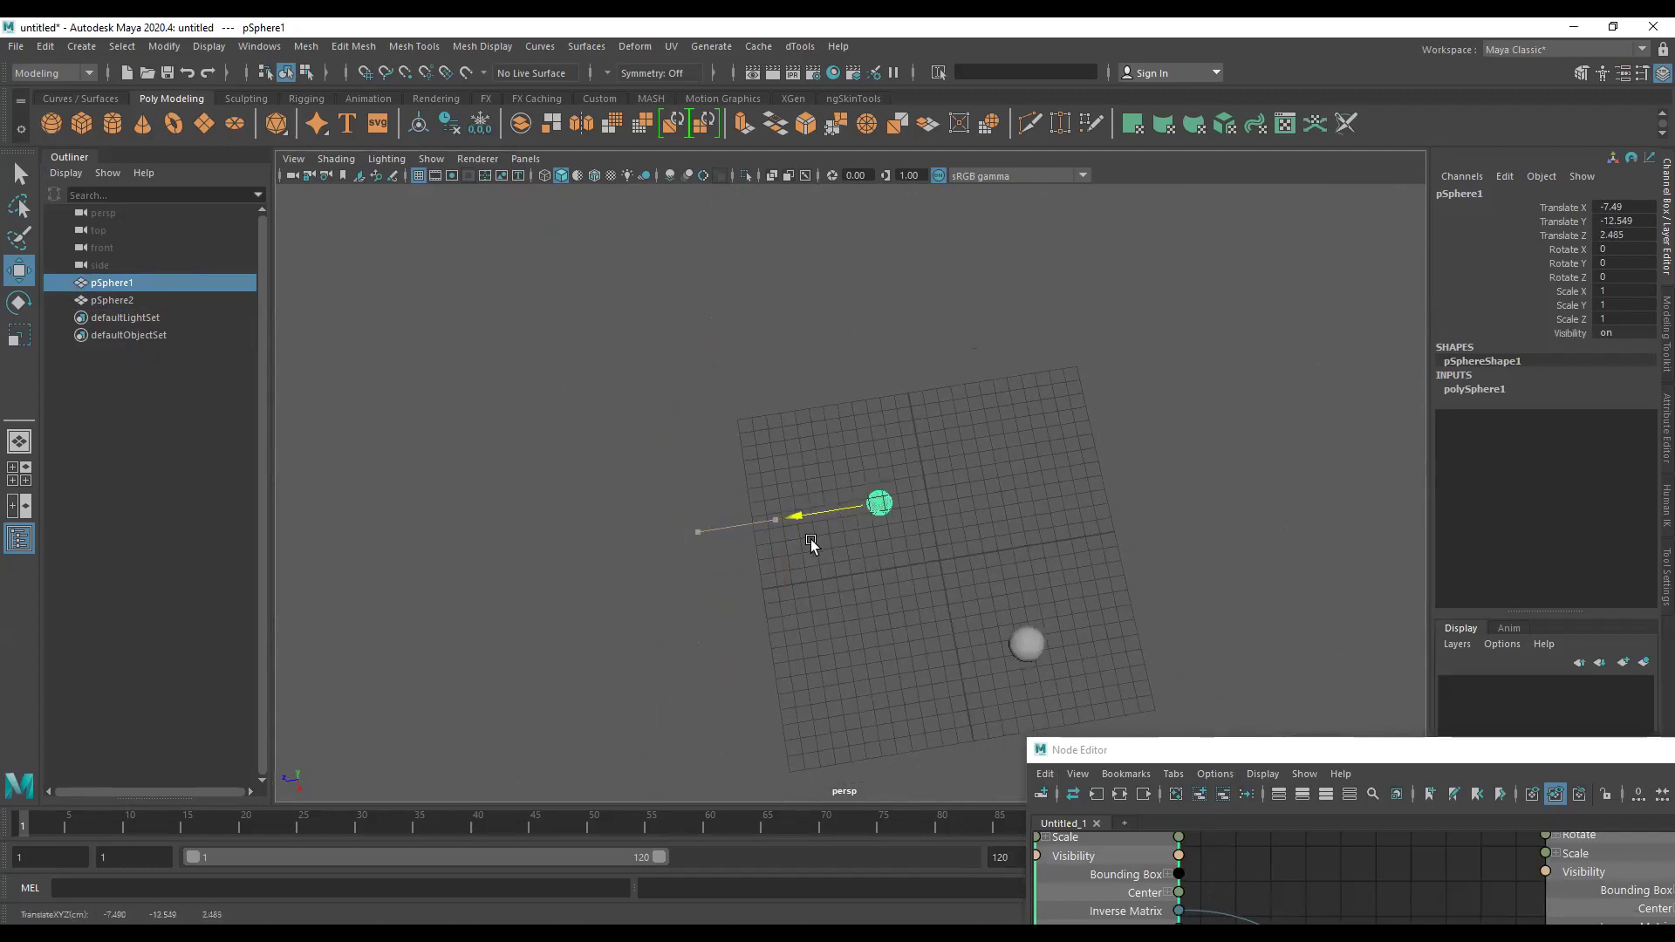
pyautogui.moveTo(804, 542)
pyautogui.keyDown('alt'); pyautogui.mouseDown()
pyautogui.moveTo(1013, 506)
pyautogui.moveTo(960, 513)
pyautogui.moveTo(903, 391)
pyautogui.mouseUp(); pyautogui.keyUp('alt')
pyautogui.scroll(3, 902, 391)
pyautogui.keyDown('alt'); pyautogui.moveTo(1050, 403); pyautogui.dragTo(658, 433); pyautogui.keyUp('alt')
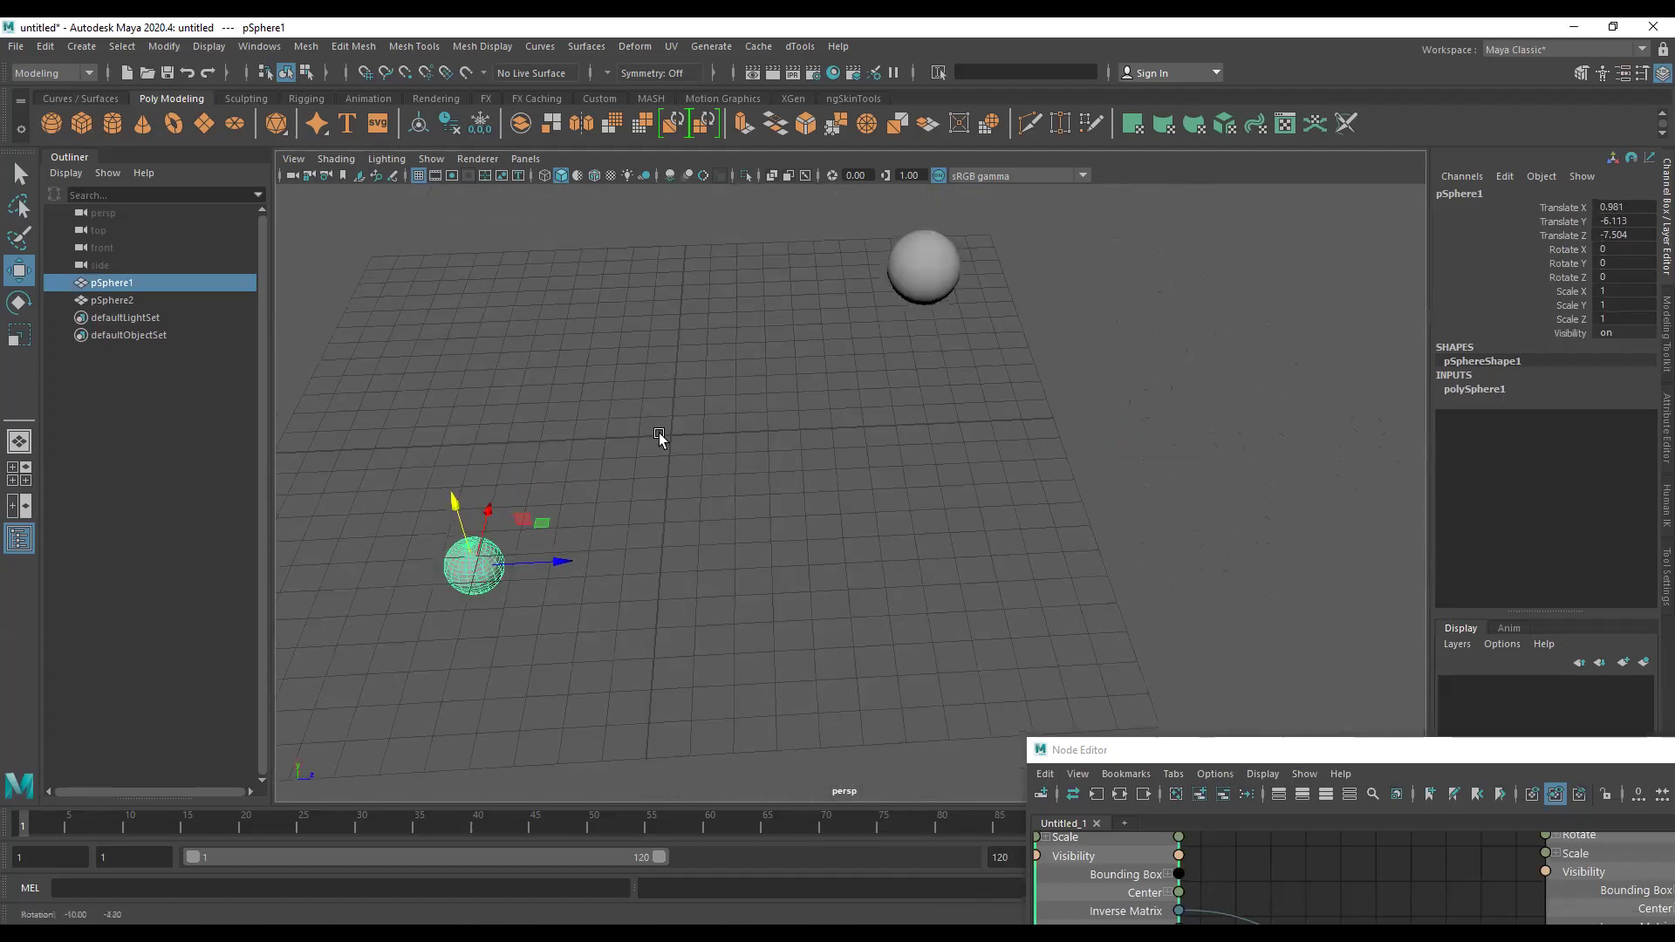
pyautogui.moveTo(561, 563); pyautogui.dragTo(685, 559)
# Move pSphere1 along X and Y back near the origin.
pyautogui.moveTo(588, 478)
pyautogui.mouseDown()
pyautogui.moveTo(580, 353)
pyautogui.moveTo(610, 410)
pyautogui.moveTo(857, 442)
pyautogui.moveTo(663, 489)
pyautogui.mouseUp()
pyautogui.moveTo(610, 551)
pyautogui.mouseDown()
pyautogui.moveTo(656, 549)
pyautogui.moveTo(613, 400)
pyautogui.moveTo(796, 410)
pyautogui.mouseUp()
pyautogui.moveTo(796, 410)
pyautogui.keyDown('alt'); pyautogui.mouseDown()
pyautogui.moveTo(794, 328)
pyautogui.moveTo(785, 425)
pyautogui.moveTo(785, 408)
pyautogui.mouseUp(); pyautogui.keyUp('alt')
# Enlarge the Node Editor window and select pSphere2 to inspect its 0, 0, 0 translate.
pyautogui.moveTo(1289, 751); pyautogui.dragTo(1349, 403)
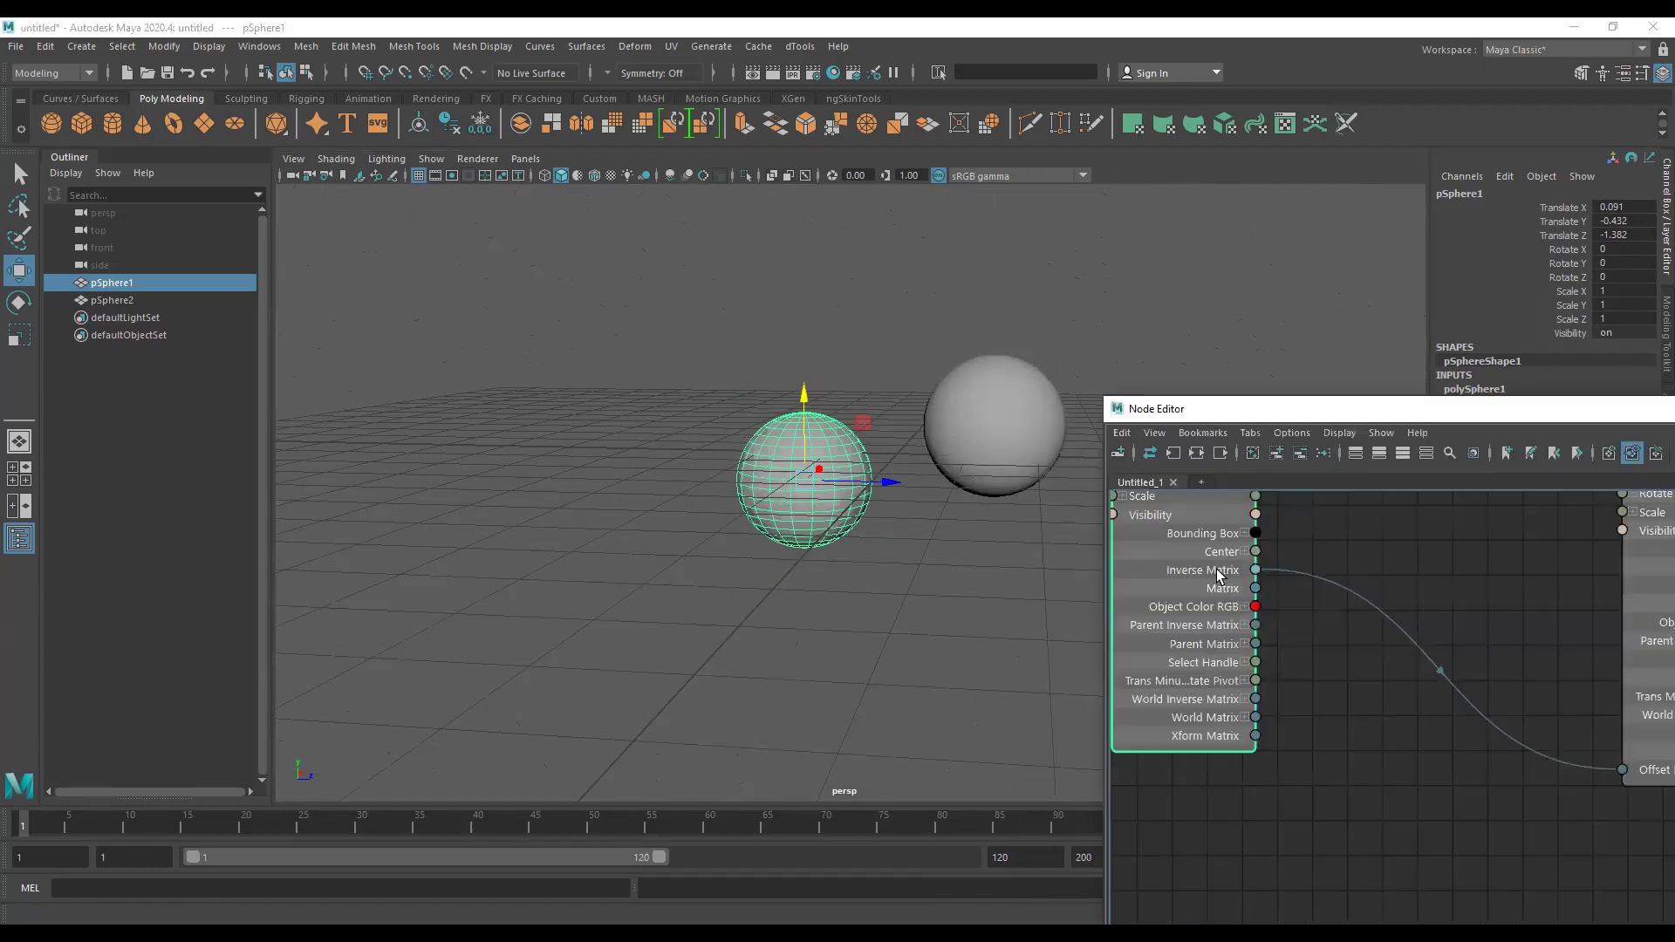
pyautogui.moveTo(898, 523)
pyautogui.keyDown('alt'); pyautogui.mouseDown()
pyautogui.moveTo(835, 628)
pyautogui.moveTo(751, 586)
pyautogui.mouseUp(); pyautogui.keyUp('alt')
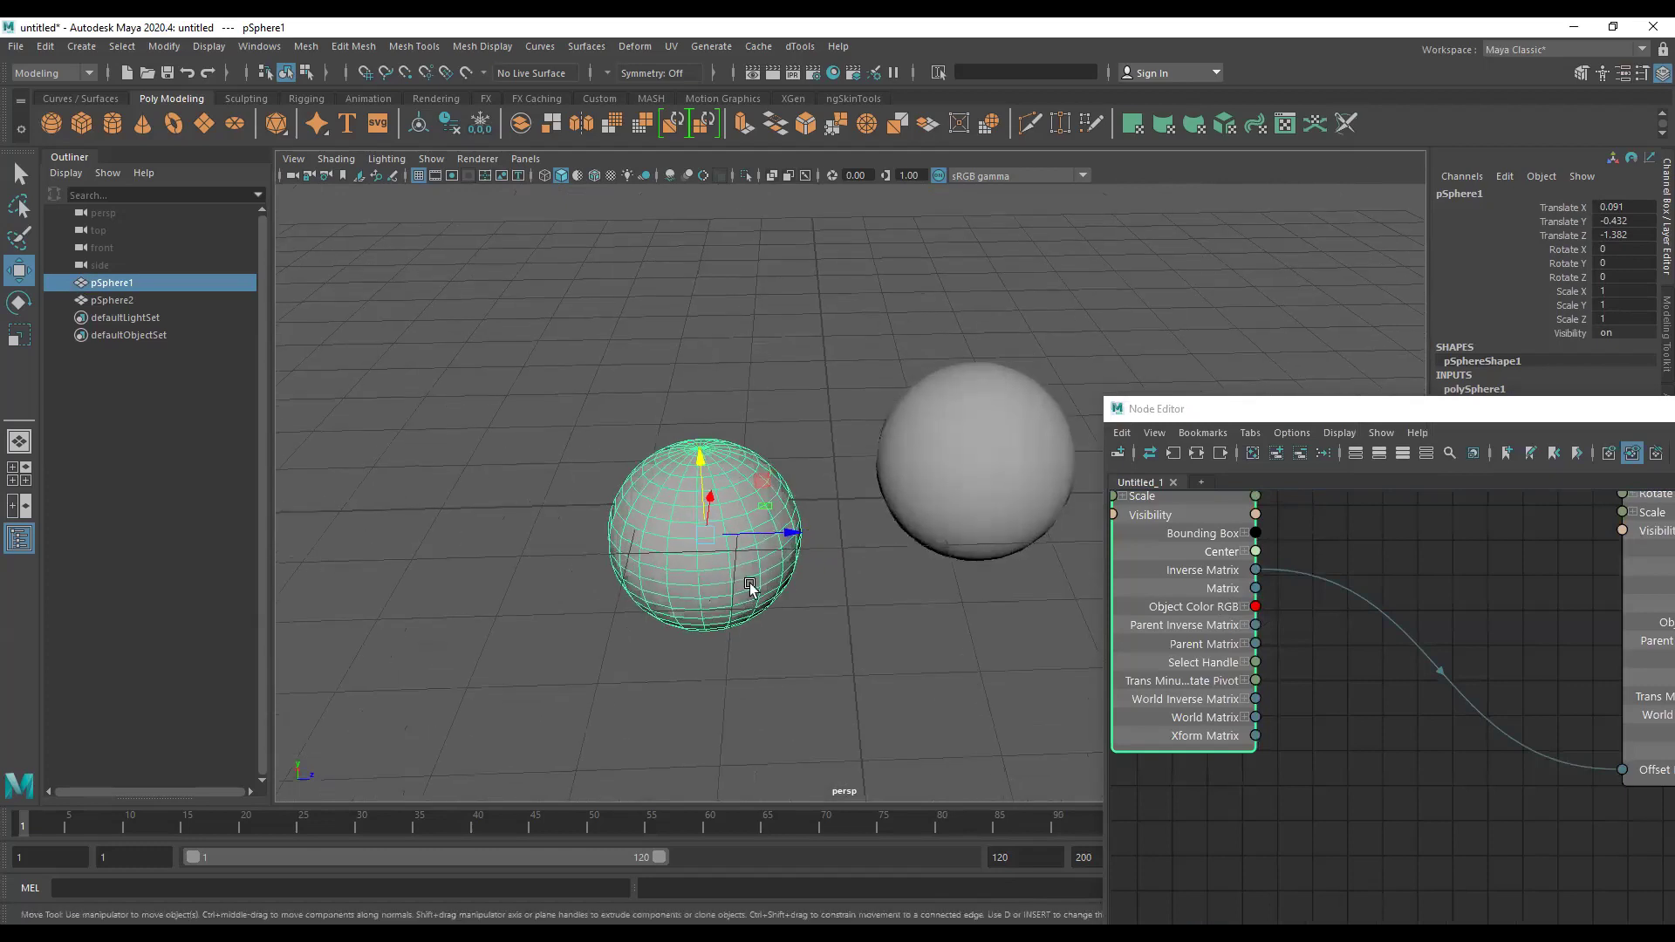
pyautogui.click(153, 300)
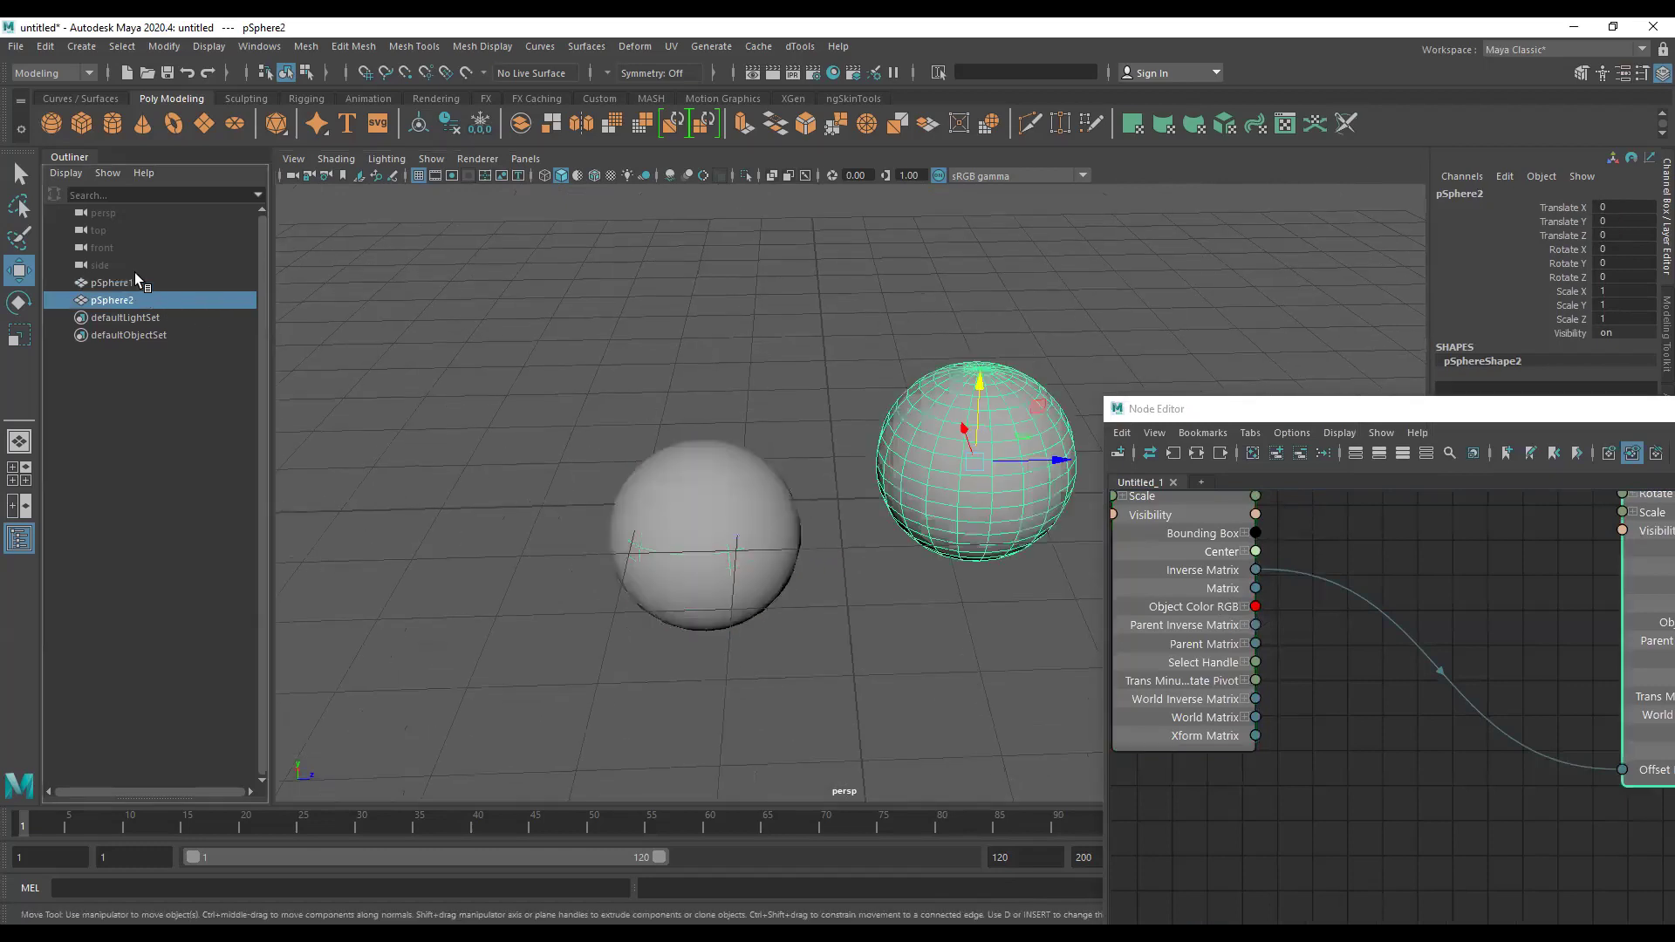
pyautogui.moveTo(669, 291)
pyautogui.keyDown('alt'); pyautogui.mouseDown()
pyautogui.moveTo(632, 288)
pyautogui.moveTo(687, 330)
pyautogui.mouseUp(); pyautogui.keyUp('alt')
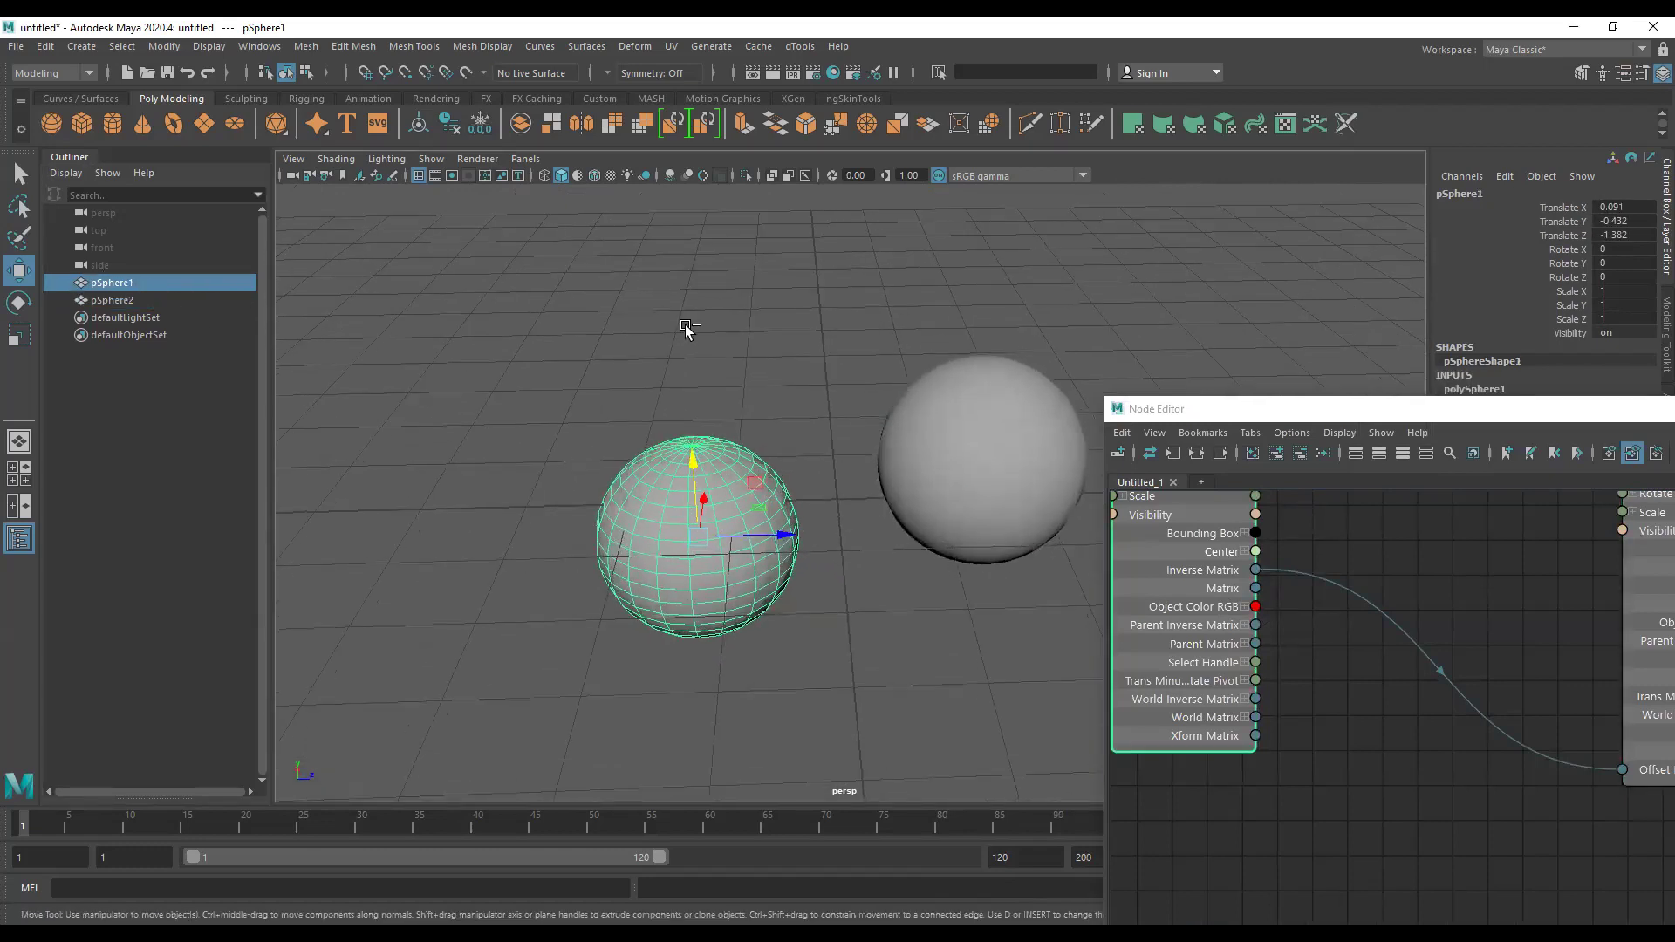
# Group pSphere1 into group1 with Ctrl+G and expand group1 in the Outliner.
pyautogui.hotkey('ctrl', 'g')
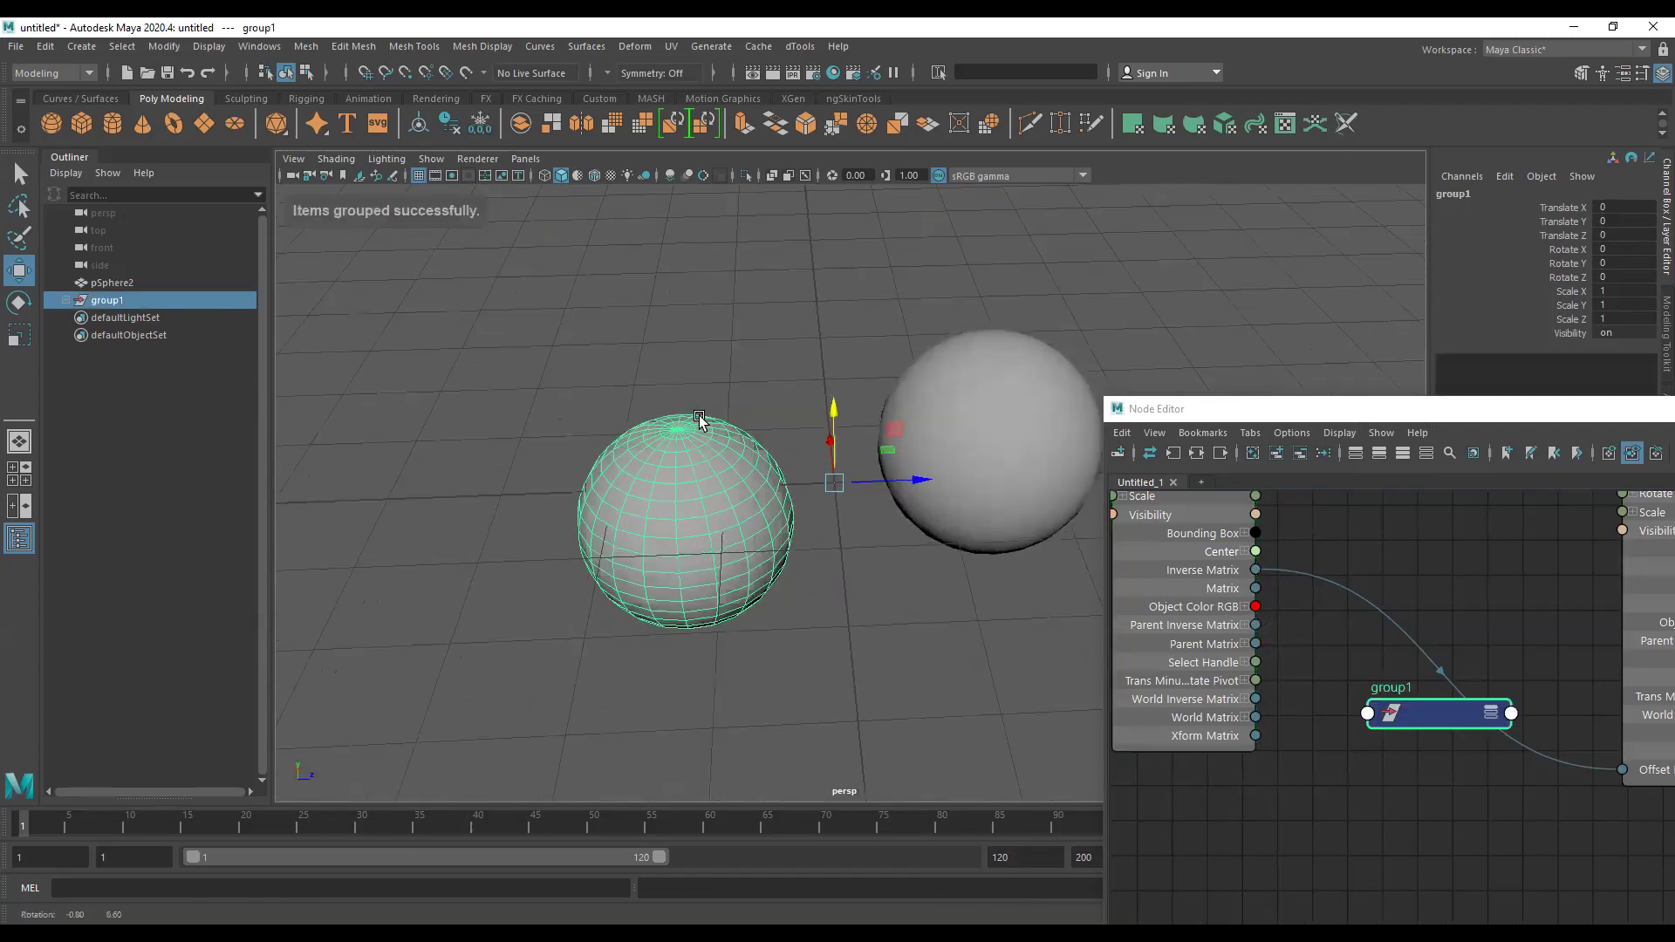
pyautogui.keyDown('alt'); pyautogui.moveTo(762, 370); pyautogui.dragTo(715, 349); pyautogui.keyUp('alt')
pyautogui.click(66, 300)
pyautogui.click(122, 317)
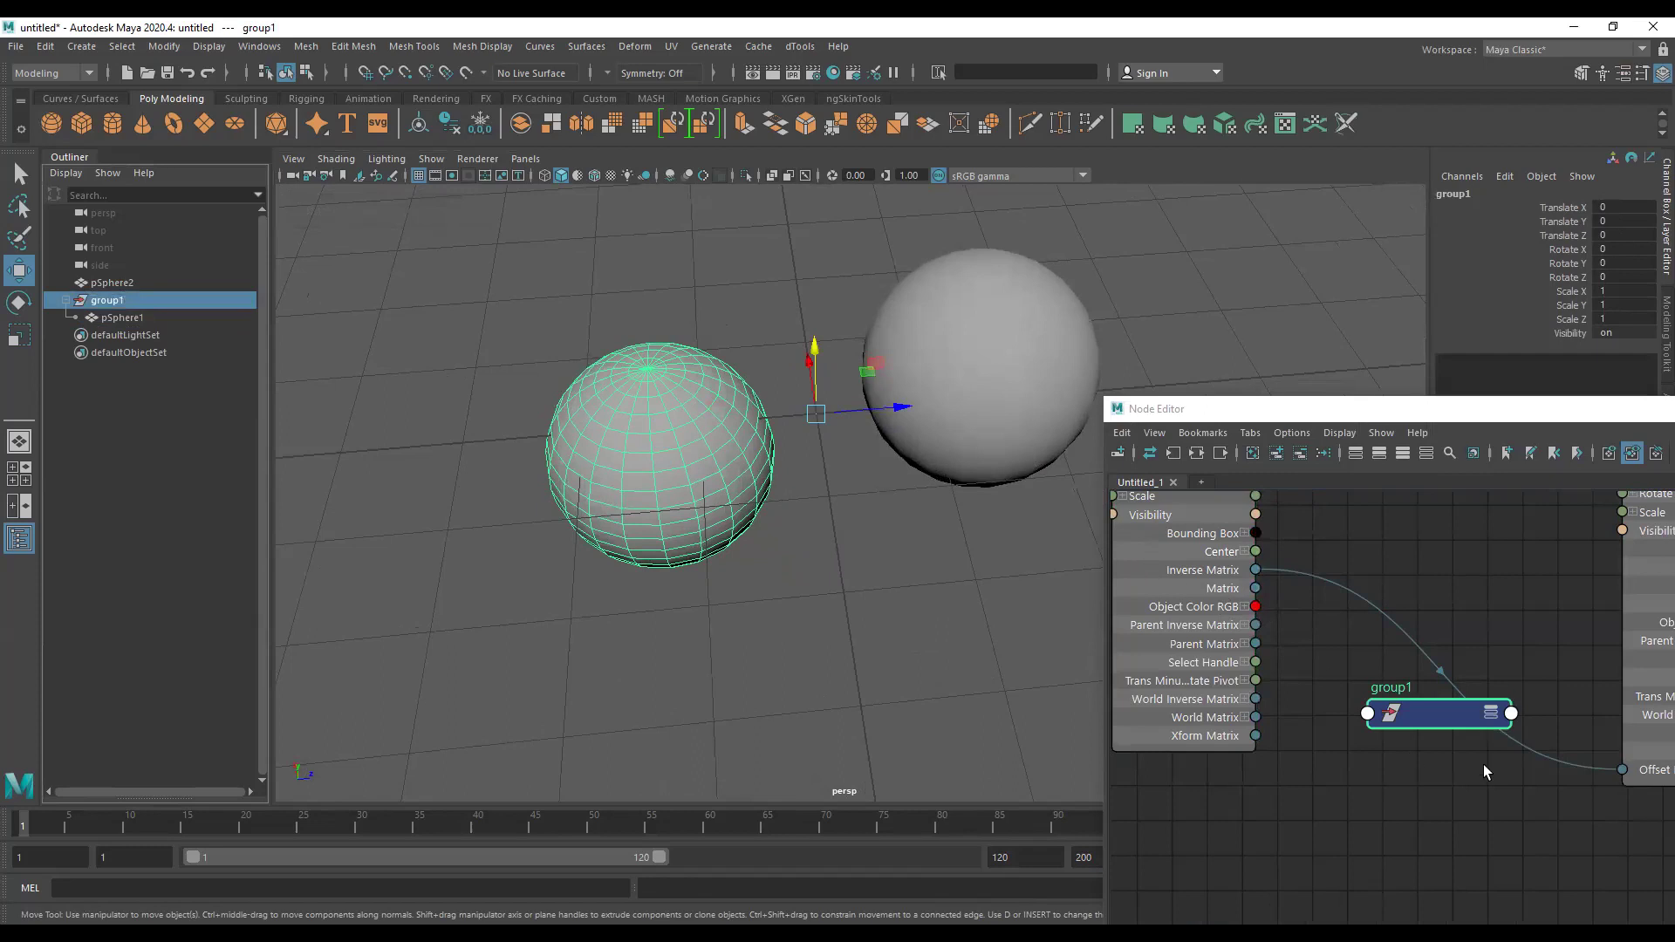
# Reposition the group1 node in the Node Editor and expand pSphere1's World Matrix output.
pyautogui.moveTo(1436, 703)
pyautogui.mouseDown()
pyautogui.moveTo(1411, 730)
pyautogui.moveTo(1379, 612)
pyautogui.moveTo(1396, 522)
pyautogui.mouseUp()
pyautogui.moveTo(1396, 522)
pyautogui.mouseDown(button='middle')
pyautogui.moveTo(1392, 701)
pyautogui.moveTo(1474, 794)
pyautogui.moveTo(1514, 798)
pyautogui.mouseUp(button='middle')
pyautogui.scroll(1, 1314, 758)
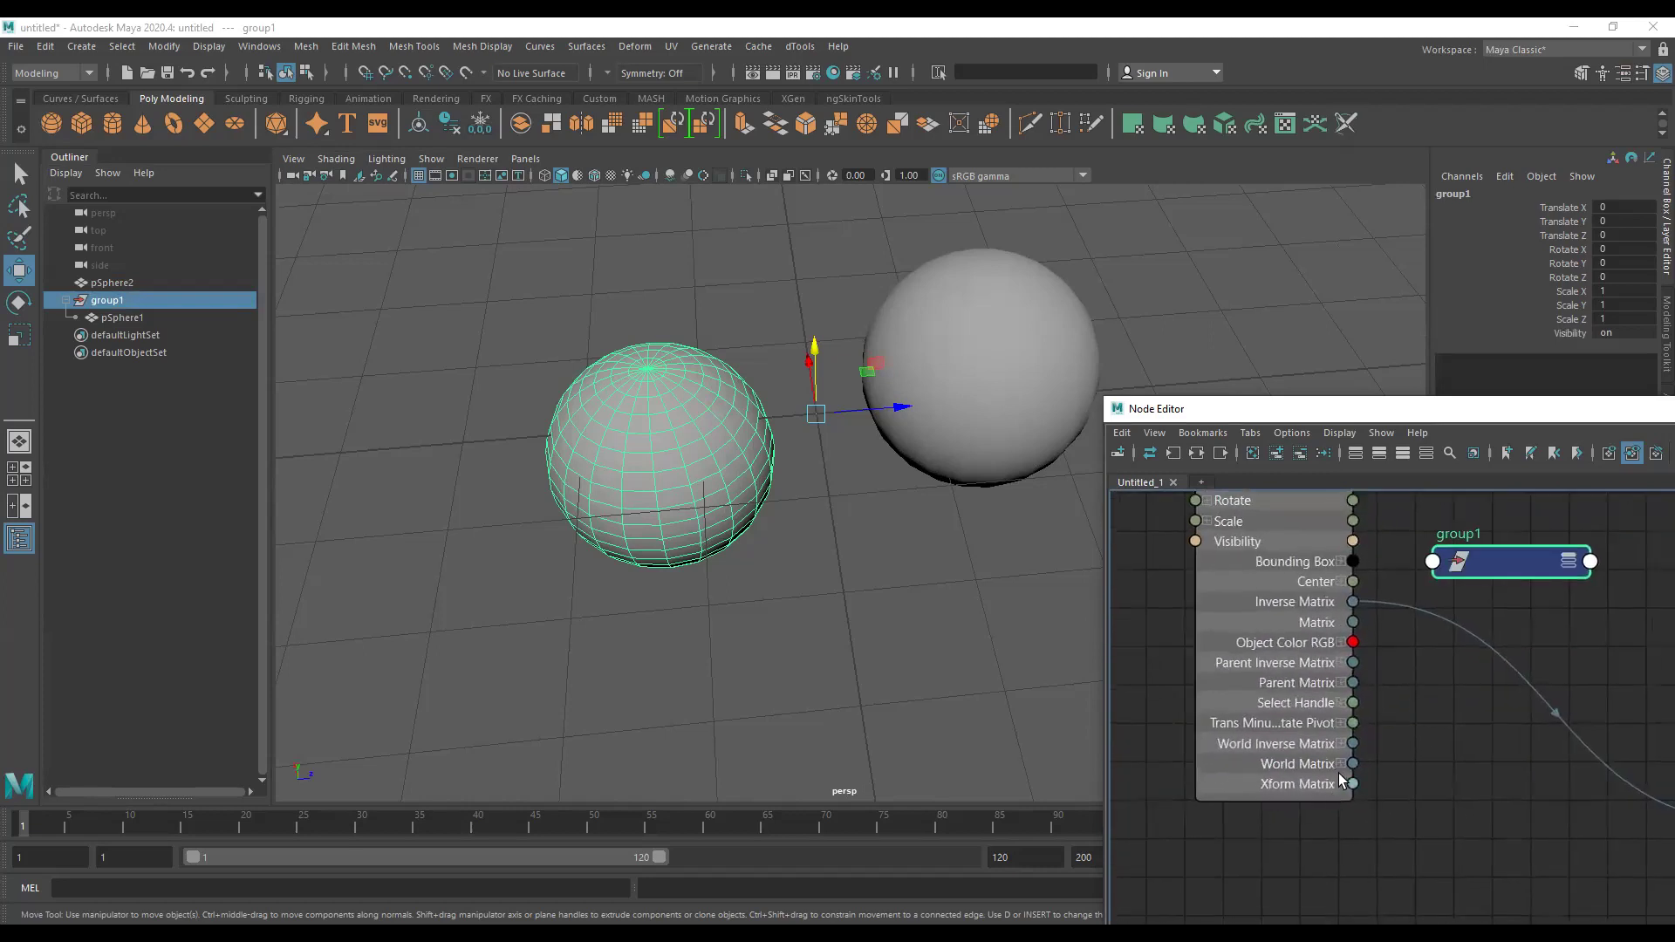
pyautogui.click(1341, 765)
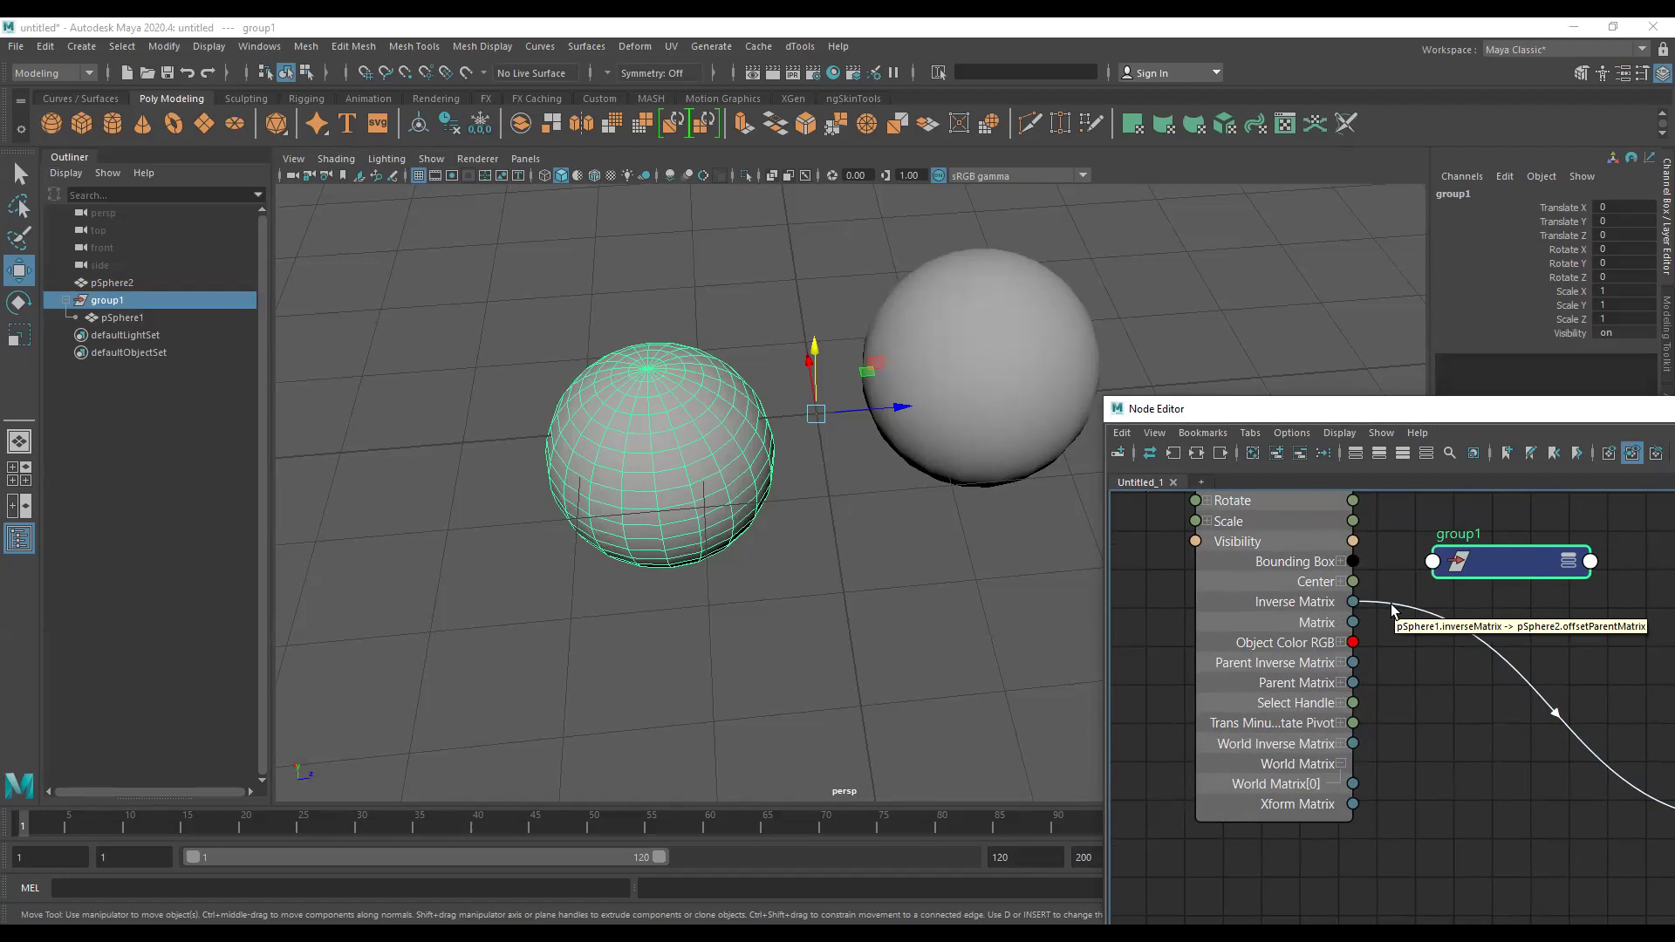
# Rewire pSphere2's Offset Parent Matrix source from pSphere1's Inverse Matrix to World Matrix[0].
pyautogui.click(873, 502)
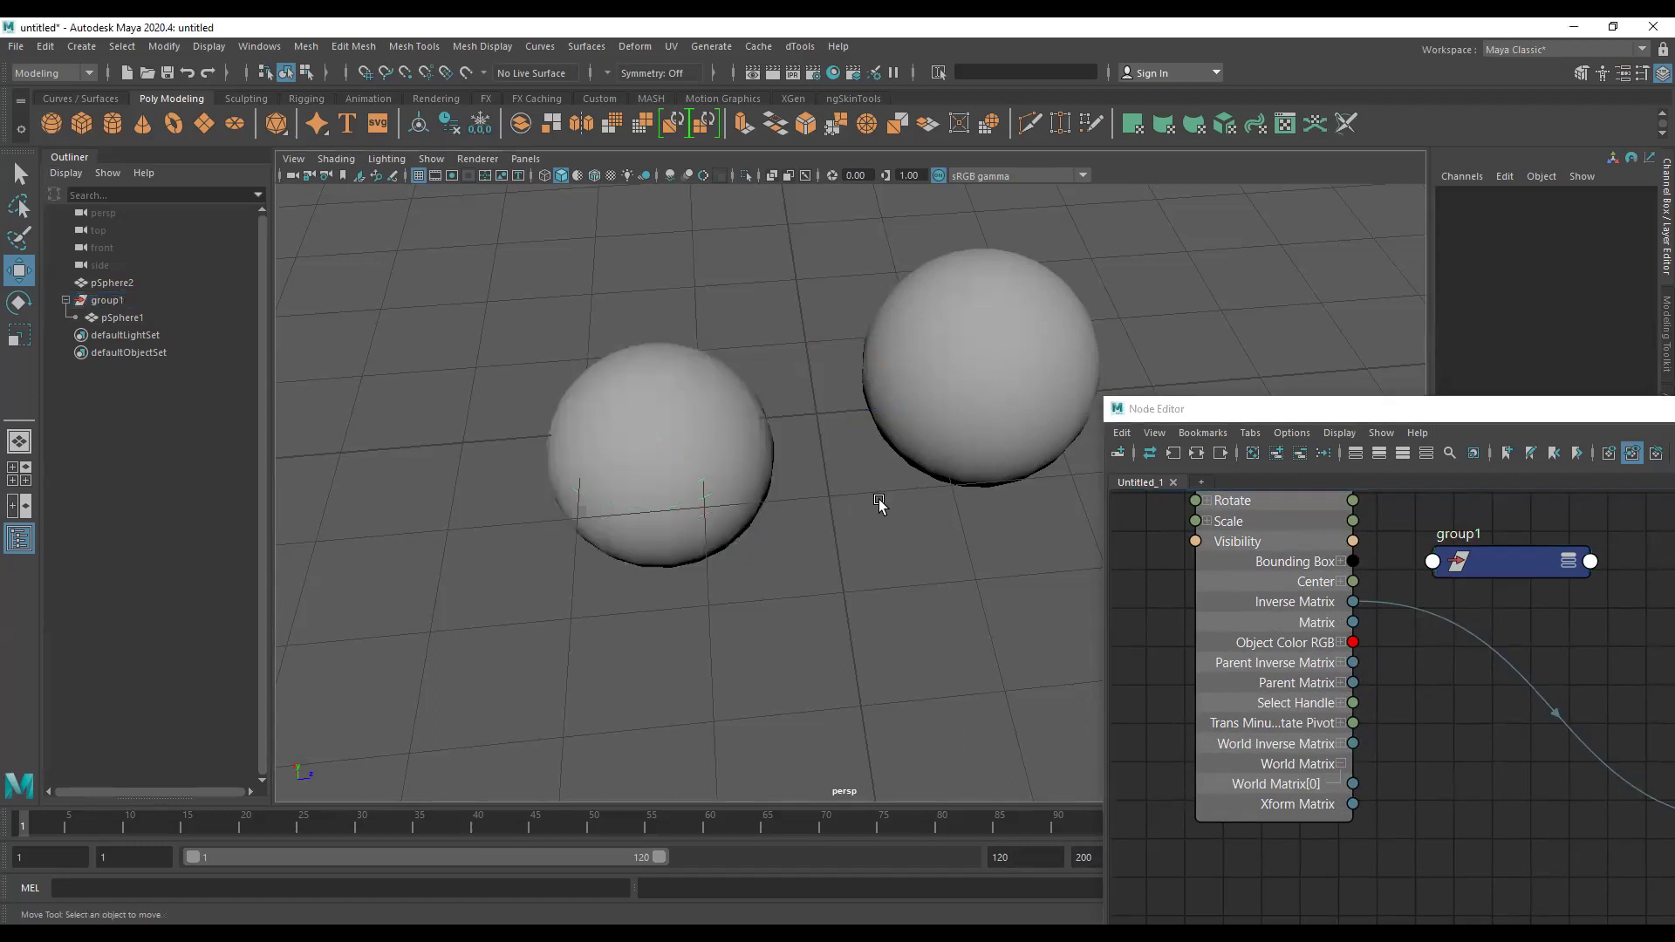
pyautogui.moveTo(839, 503); pyautogui.dragTo(806, 472)
pyautogui.click(723, 466)
pyautogui.keyDown('alt'); pyautogui.moveTo(829, 497); pyautogui.dragTo(839, 447, button='right'); pyautogui.keyUp('alt')
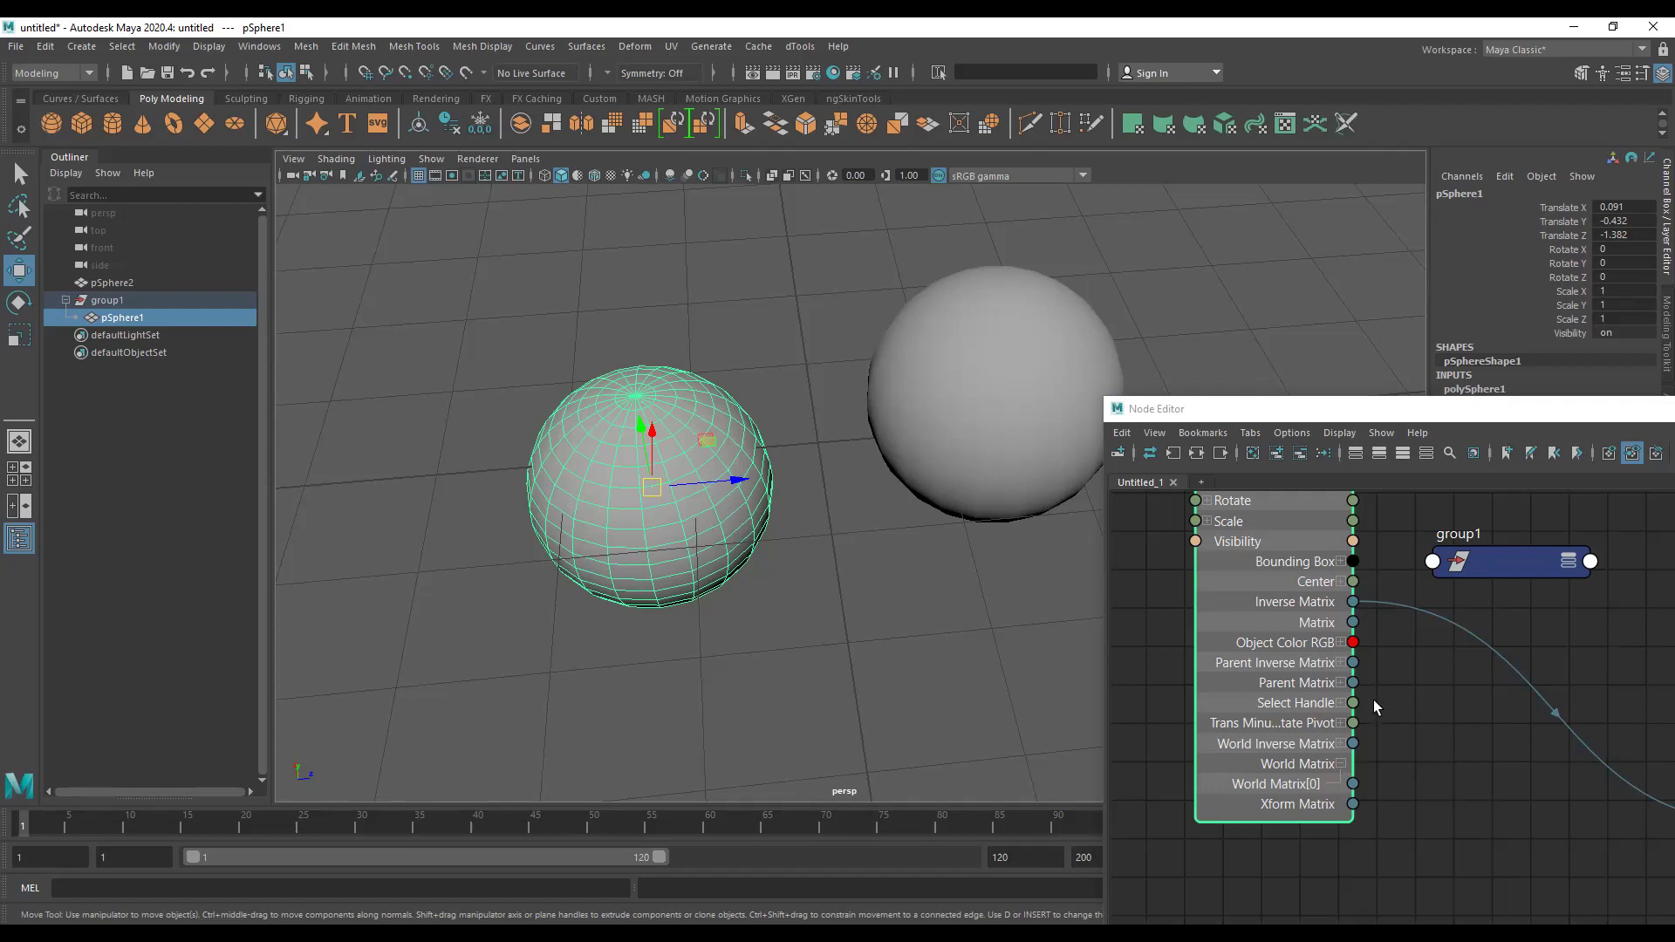
pyautogui.moveTo(1366, 590)
pyautogui.mouseDown()
pyautogui.moveTo(1444, 714)
pyautogui.moveTo(1333, 778)
pyautogui.mouseUp()
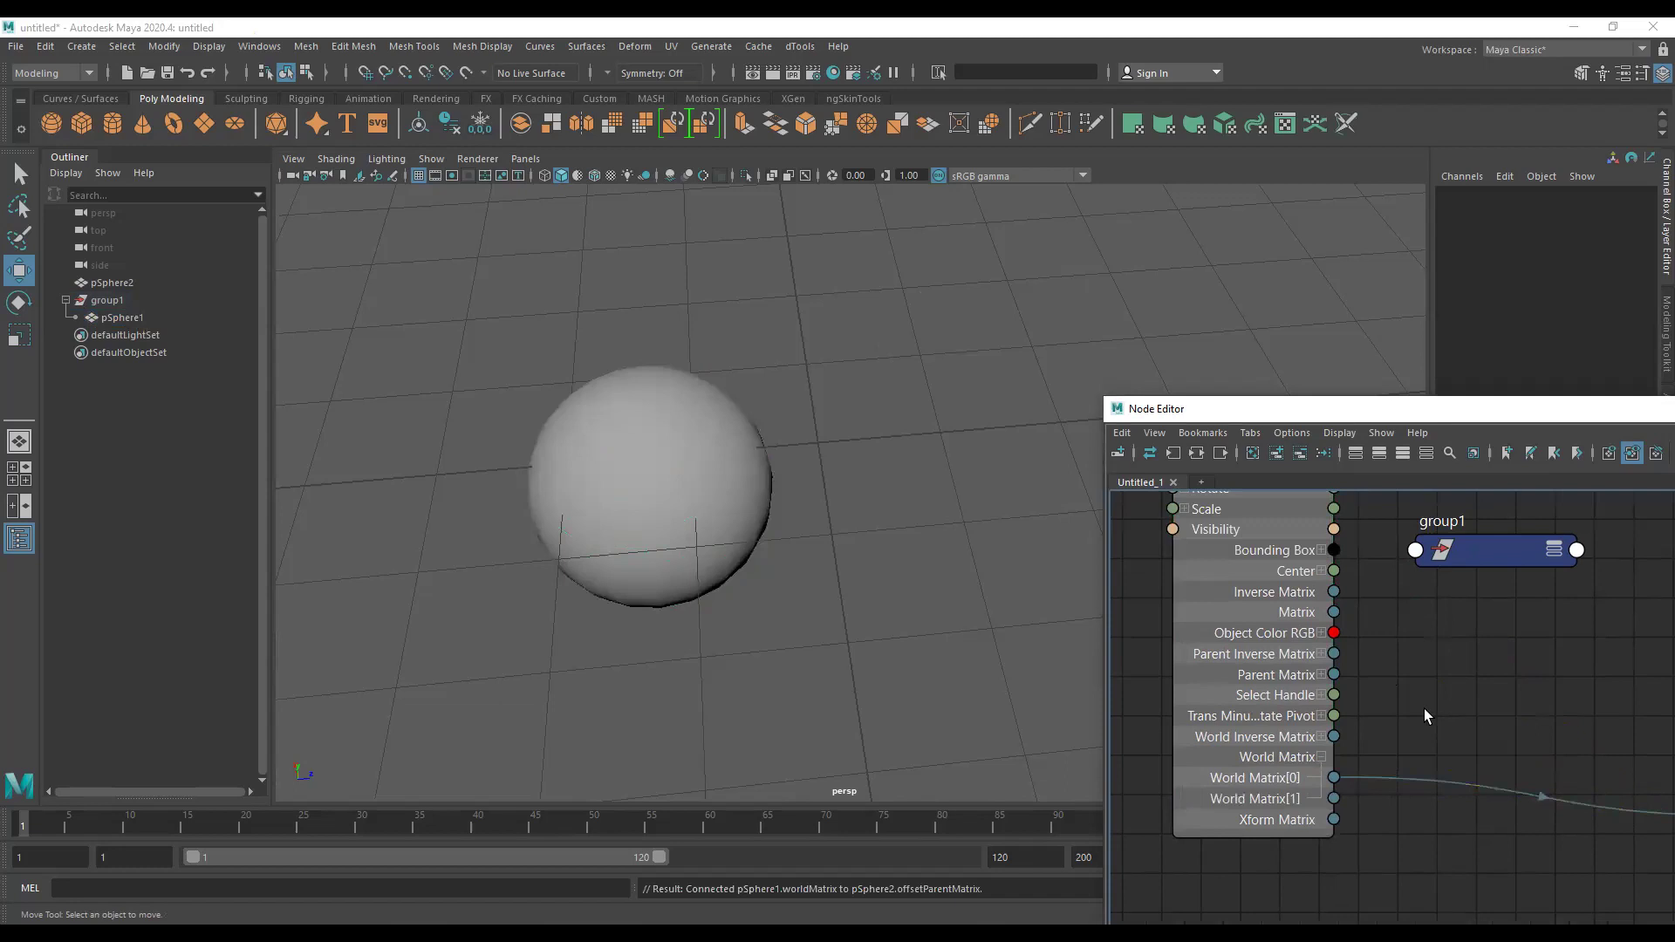
# Select pSphere2 and nudge it along Z to Translate Z 3.188.
pyautogui.scroll(-5, 1359, 685)
pyautogui.scroll(2, 1419, 752)
pyautogui.scroll(1, 1431, 742)
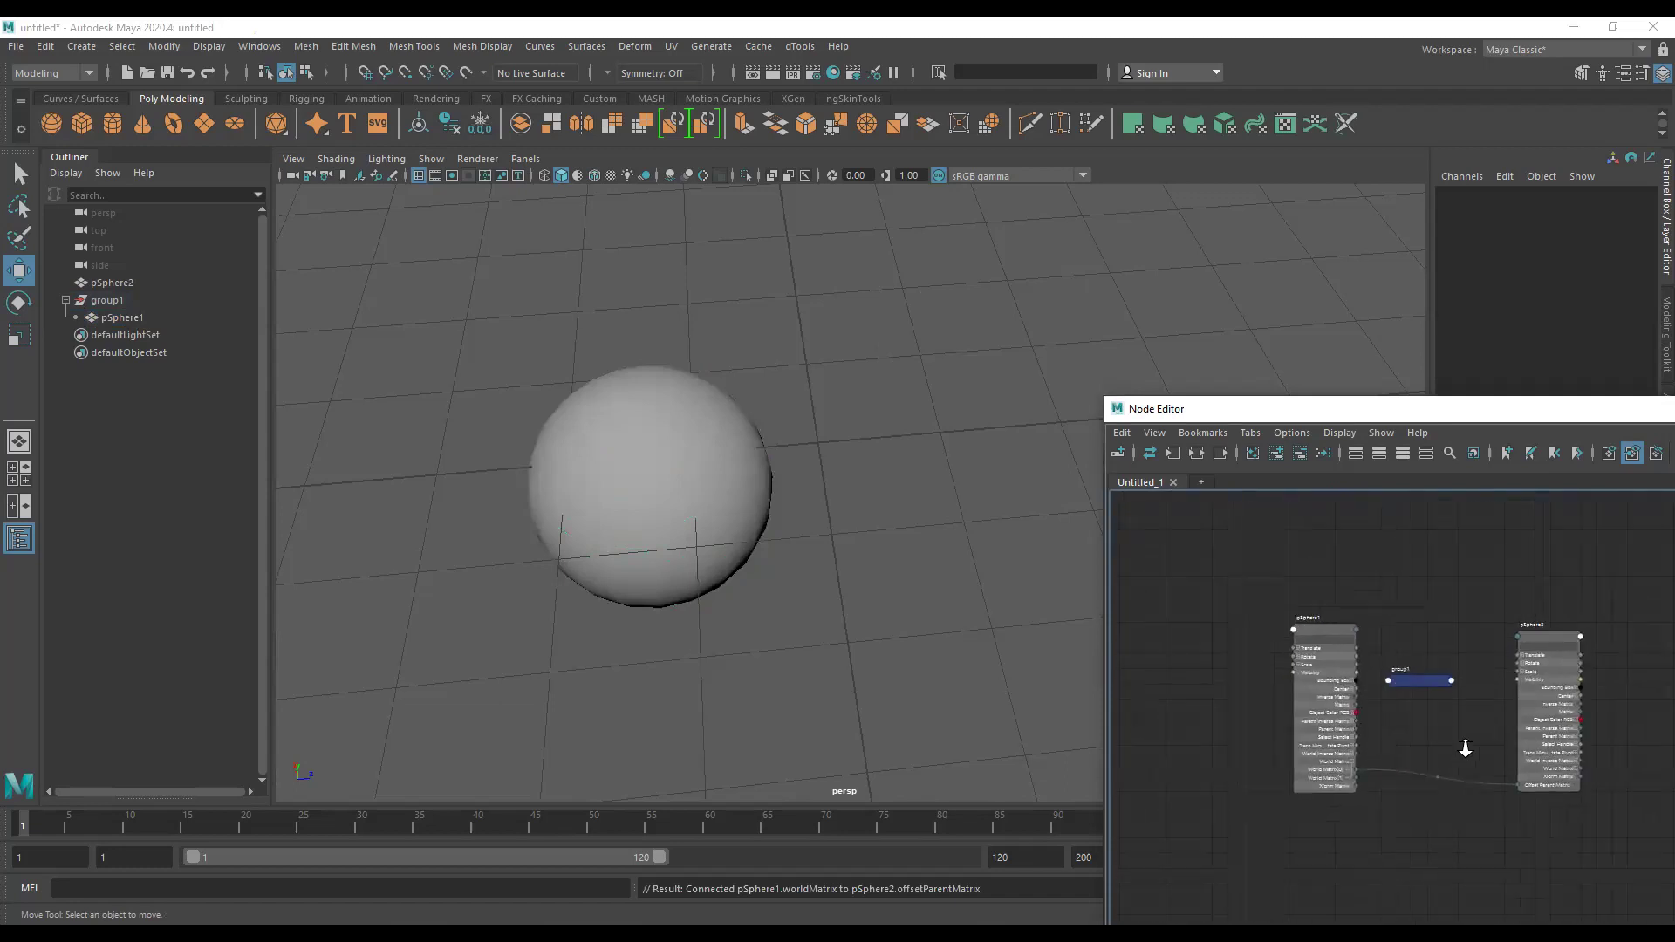
pyautogui.scroll(2, 1474, 777)
pyautogui.scroll(2, 1431, 790)
pyautogui.scroll(2, 1361, 772)
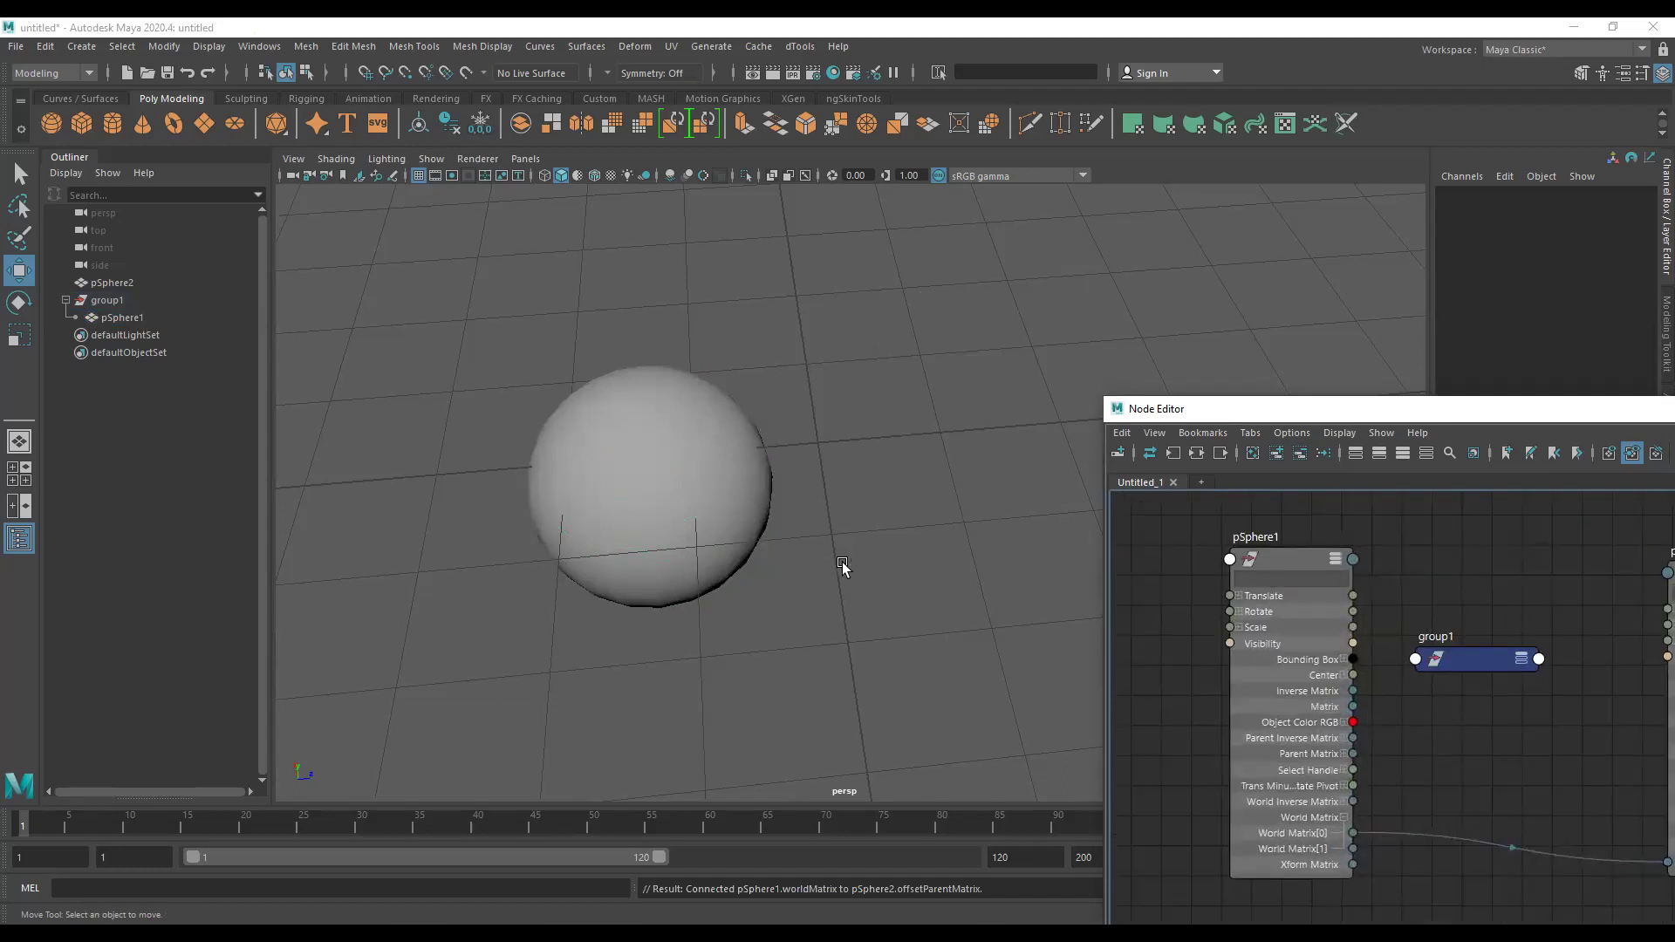
pyautogui.scroll(-3, 859, 560)
pyautogui.keyDown('alt'); pyautogui.moveTo(636, 543); pyautogui.dragTo(681, 520); pyautogui.keyUp('alt')
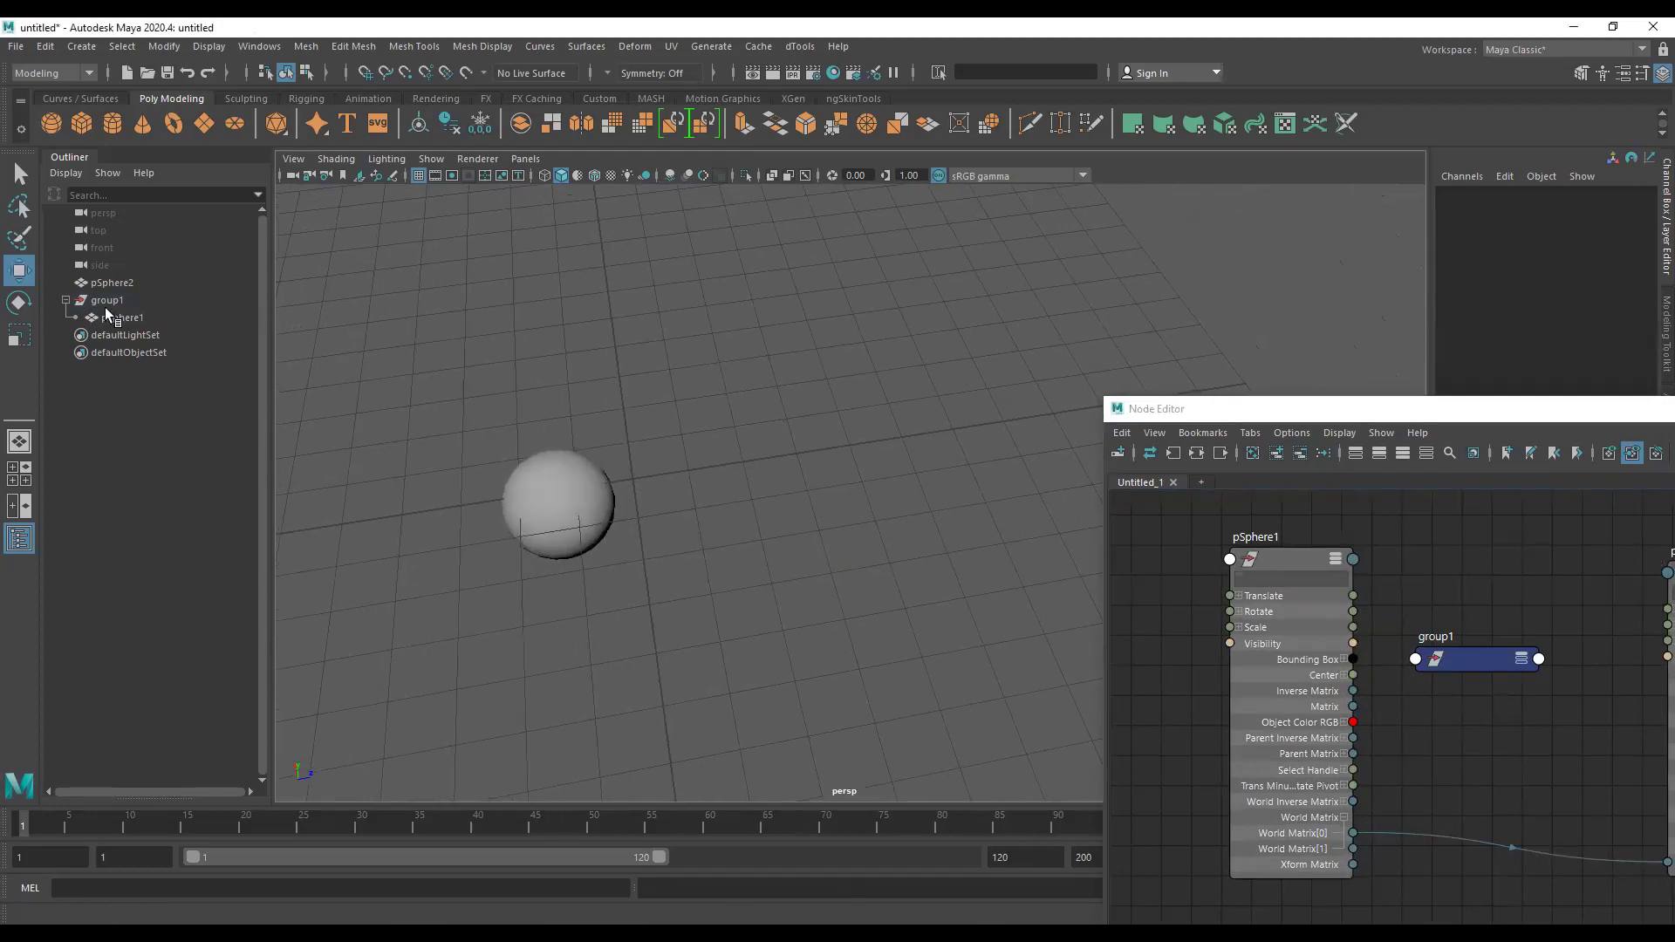
pyautogui.click(120, 282)
pyautogui.moveTo(737, 450)
pyautogui.keyDown('alt'); pyautogui.mouseDown()
pyautogui.moveTo(882, 449)
pyautogui.moveTo(868, 471)
pyautogui.moveTo(678, 485)
pyautogui.moveTo(868, 486)
pyautogui.mouseUp(); pyautogui.keyUp('alt')
pyautogui.moveTo(710, 542)
pyautogui.keyDown('alt'); pyautogui.mouseDown()
pyautogui.moveTo(732, 535)
pyautogui.moveTo(592, 449)
pyautogui.moveTo(603, 434)
pyautogui.mouseUp(); pyautogui.keyUp('alt')
# Rotate pSphere1 to -23.143, -25.181, 93.217 with the Rotate tool.
pyautogui.click(122, 318)
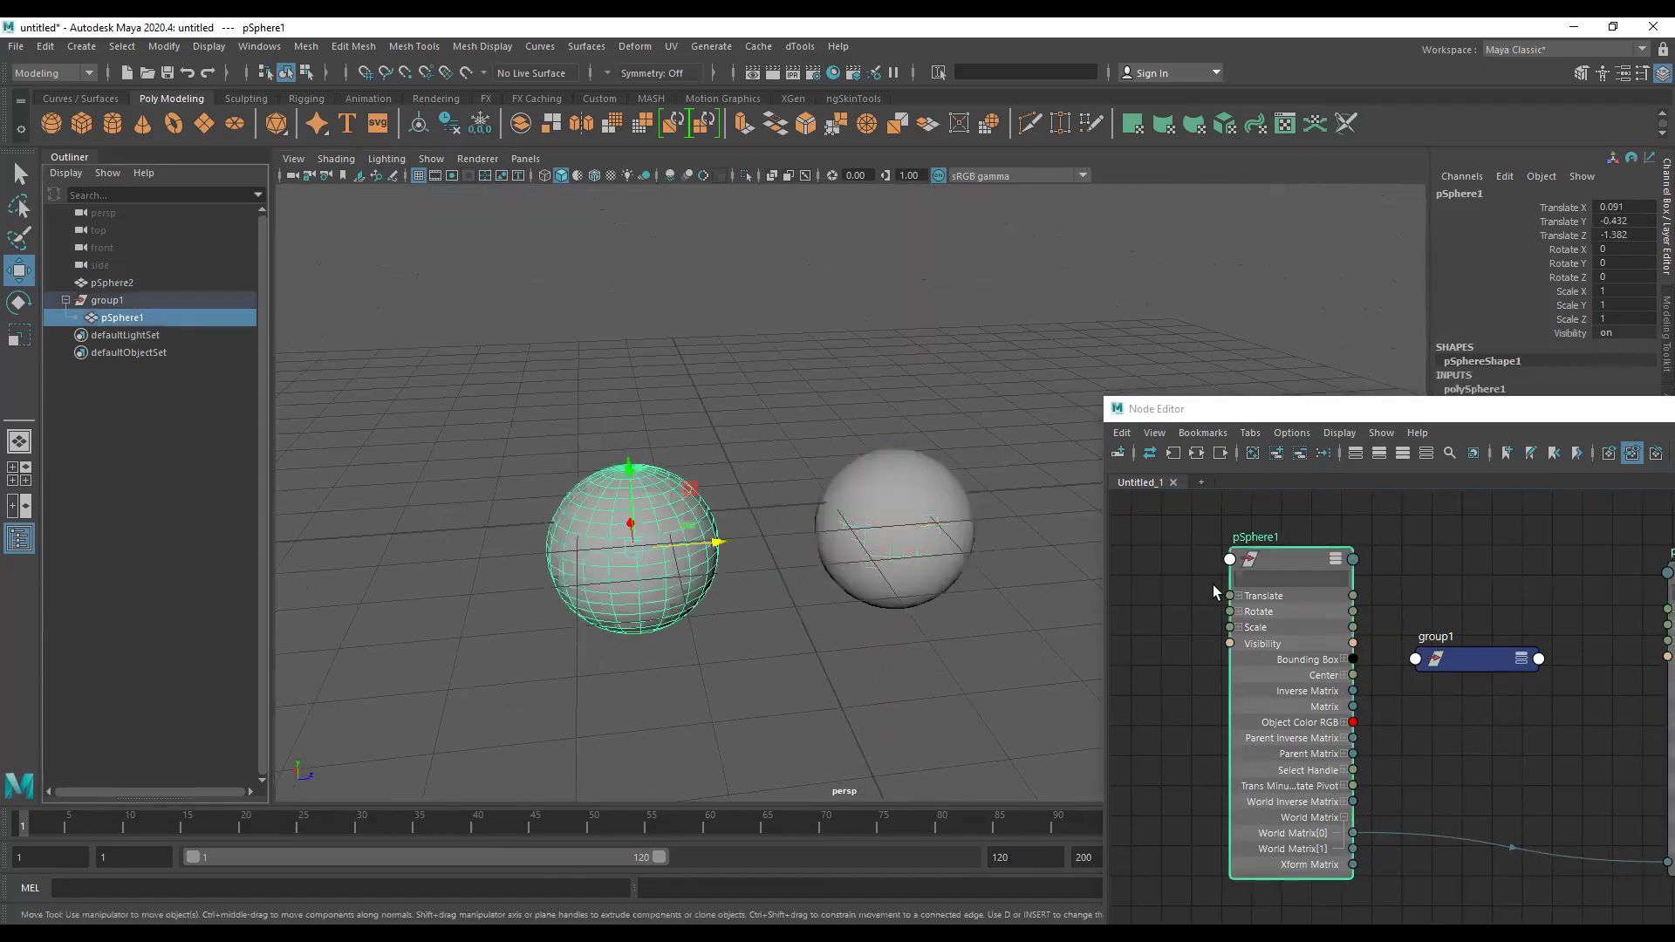
pyautogui.moveTo(811, 616)
pyautogui.keyDown('alt'); pyautogui.mouseDown()
pyautogui.moveTo(772, 498)
pyautogui.moveTo(663, 509)
pyautogui.moveTo(726, 511)
pyautogui.moveTo(716, 340)
pyautogui.moveTo(873, 449)
pyautogui.moveTo(728, 423)
pyautogui.moveTo(442, 261)
pyautogui.moveTo(636, 363)
pyautogui.moveTo(654, 404)
pyautogui.mouseUp(); pyautogui.keyUp('alt')
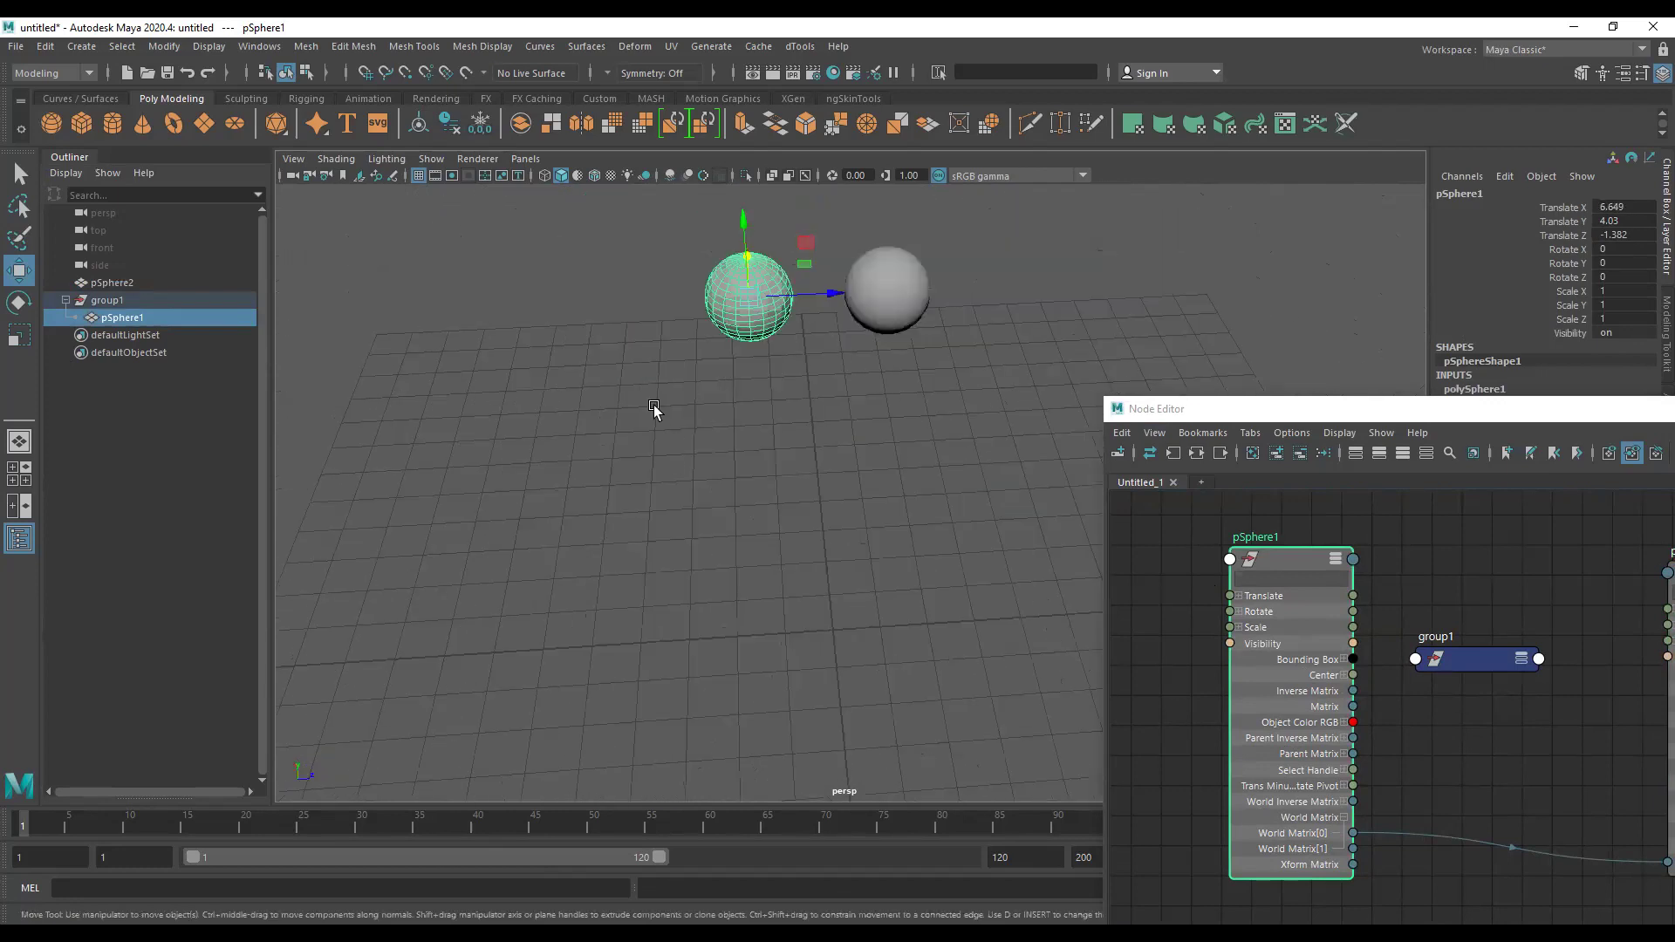
pyautogui.press('e')
pyautogui.moveTo(774, 326)
pyautogui.mouseDown()
pyautogui.moveTo(750, 316)
pyautogui.moveTo(823, 318)
pyautogui.moveTo(779, 322)
pyautogui.moveTo(785, 355)
pyautogui.moveTo(881, 383)
pyautogui.moveTo(760, 491)
pyautogui.moveTo(879, 497)
pyautogui.mouseUp()
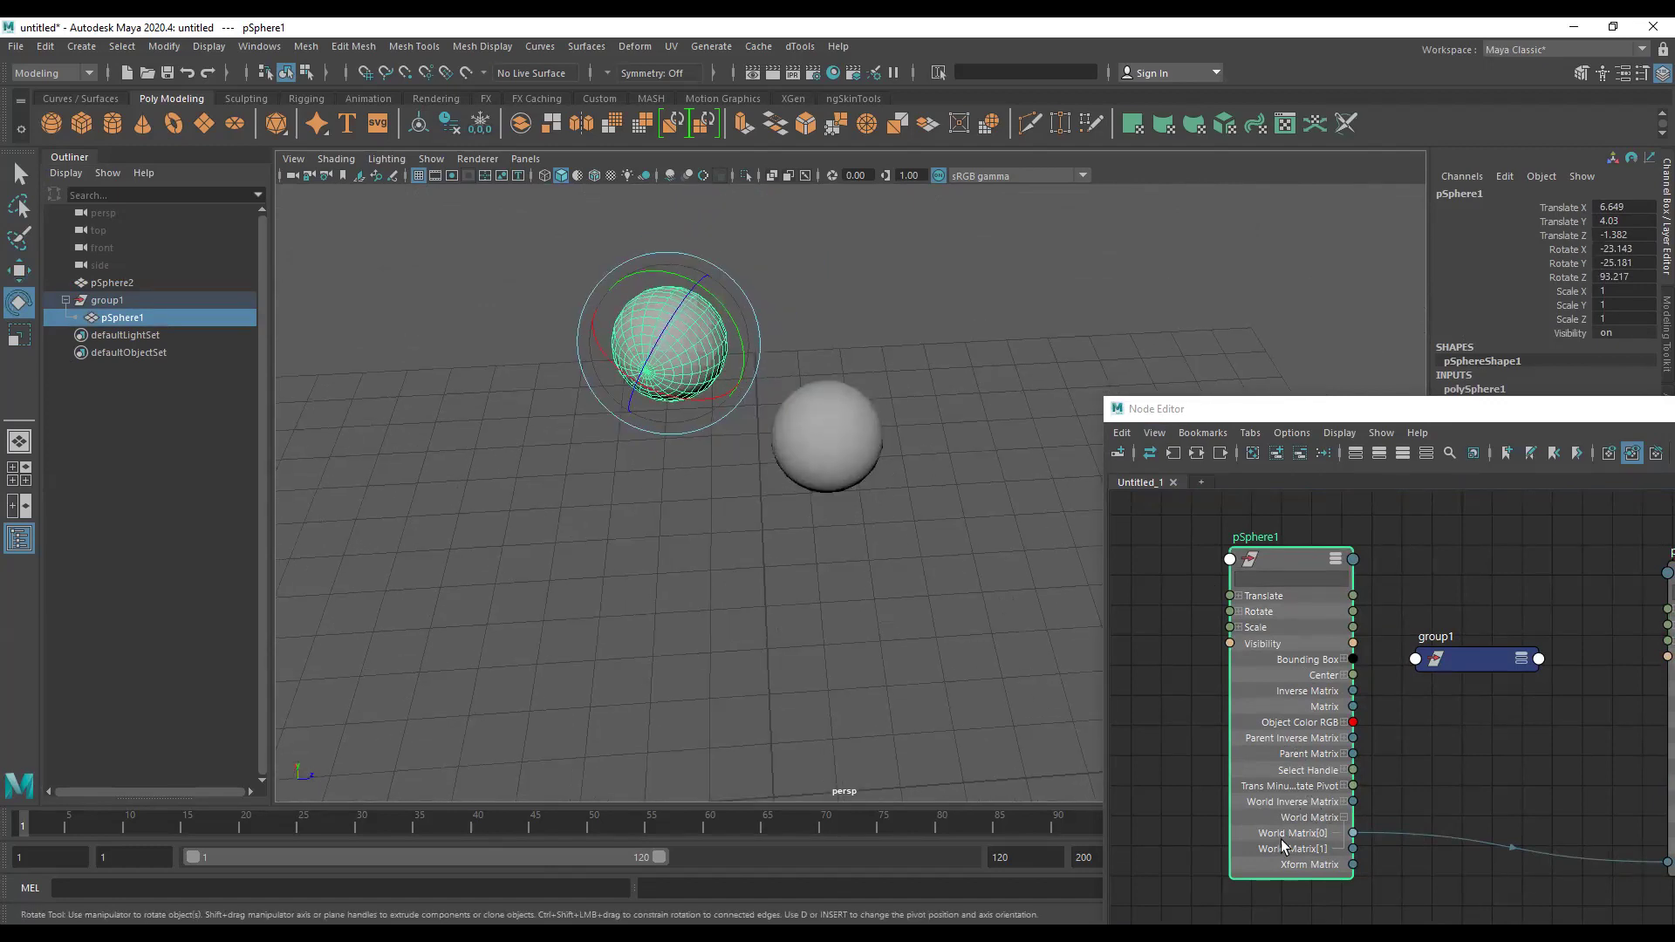
pyautogui.keyDown('alt'); pyautogui.moveTo(711, 573); pyautogui.dragTo(738, 573); pyautogui.keyUp('alt')
# Switch back to the Move tool and move pSphere1 to a new position.
pyautogui.click(120, 303)
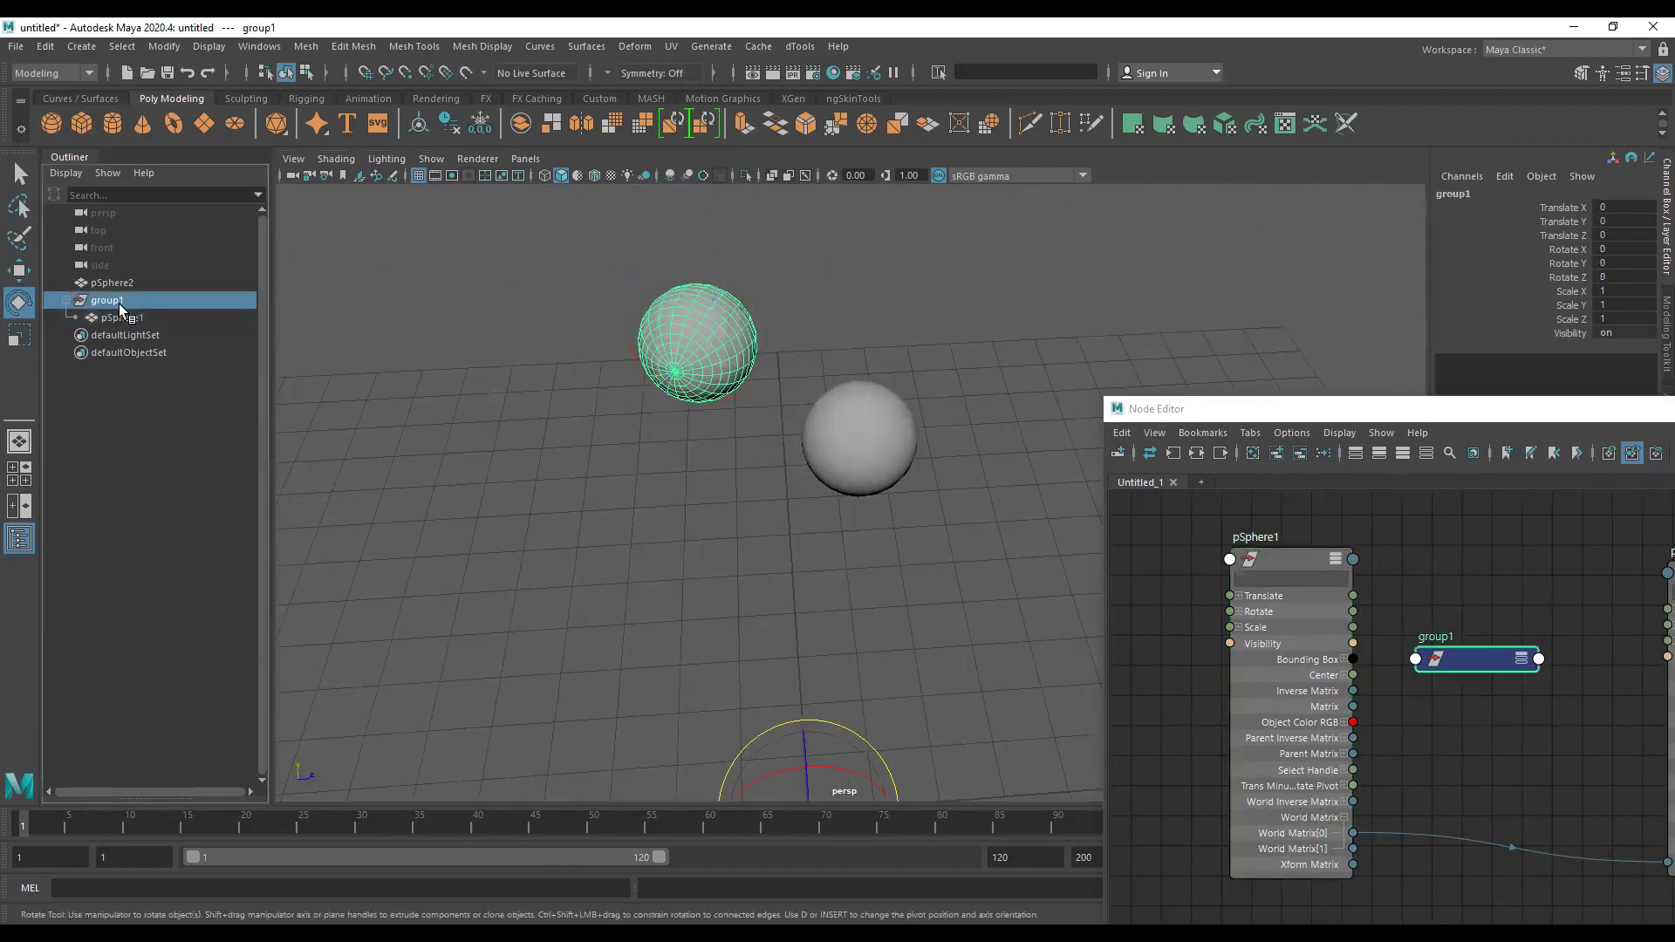
pyautogui.keyDown('alt'); pyautogui.moveTo(572, 524); pyautogui.dragTo(569, 500); pyautogui.keyUp('alt')
pyautogui.press('w')
pyautogui.keyDown('alt'); pyautogui.moveTo(530, 395); pyautogui.dragTo(123, 309); pyautogui.keyUp('alt')
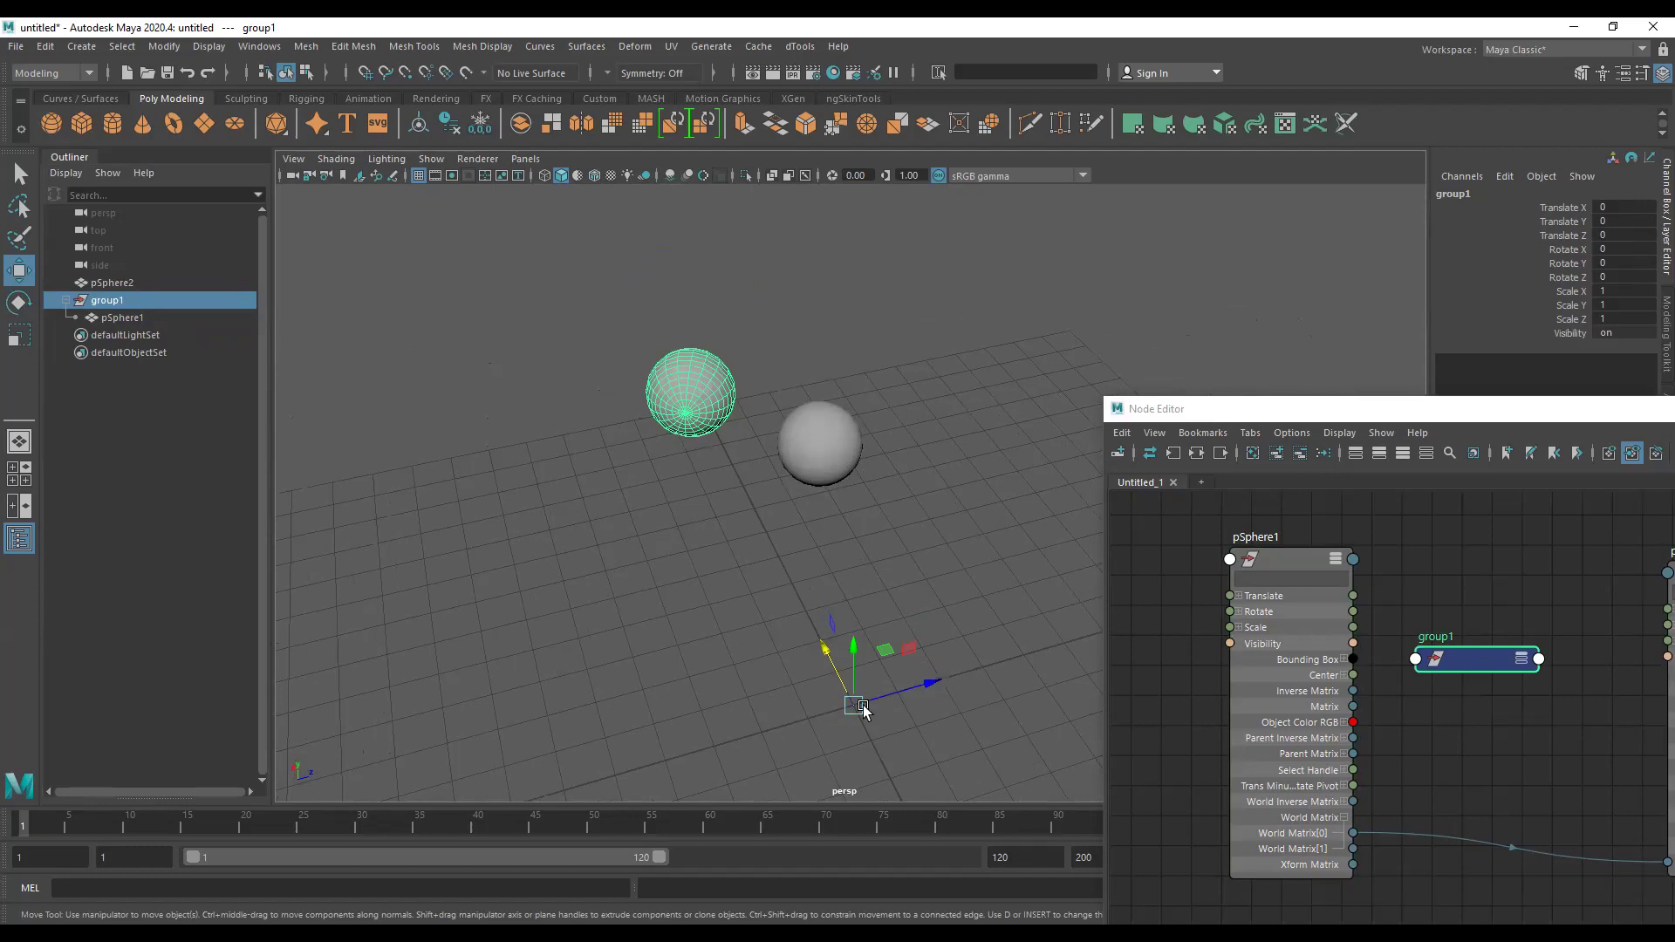
pyautogui.keyDown('alt'); pyautogui.moveTo(817, 463); pyautogui.dragTo(833, 460, button='middle'); pyautogui.keyUp('alt')
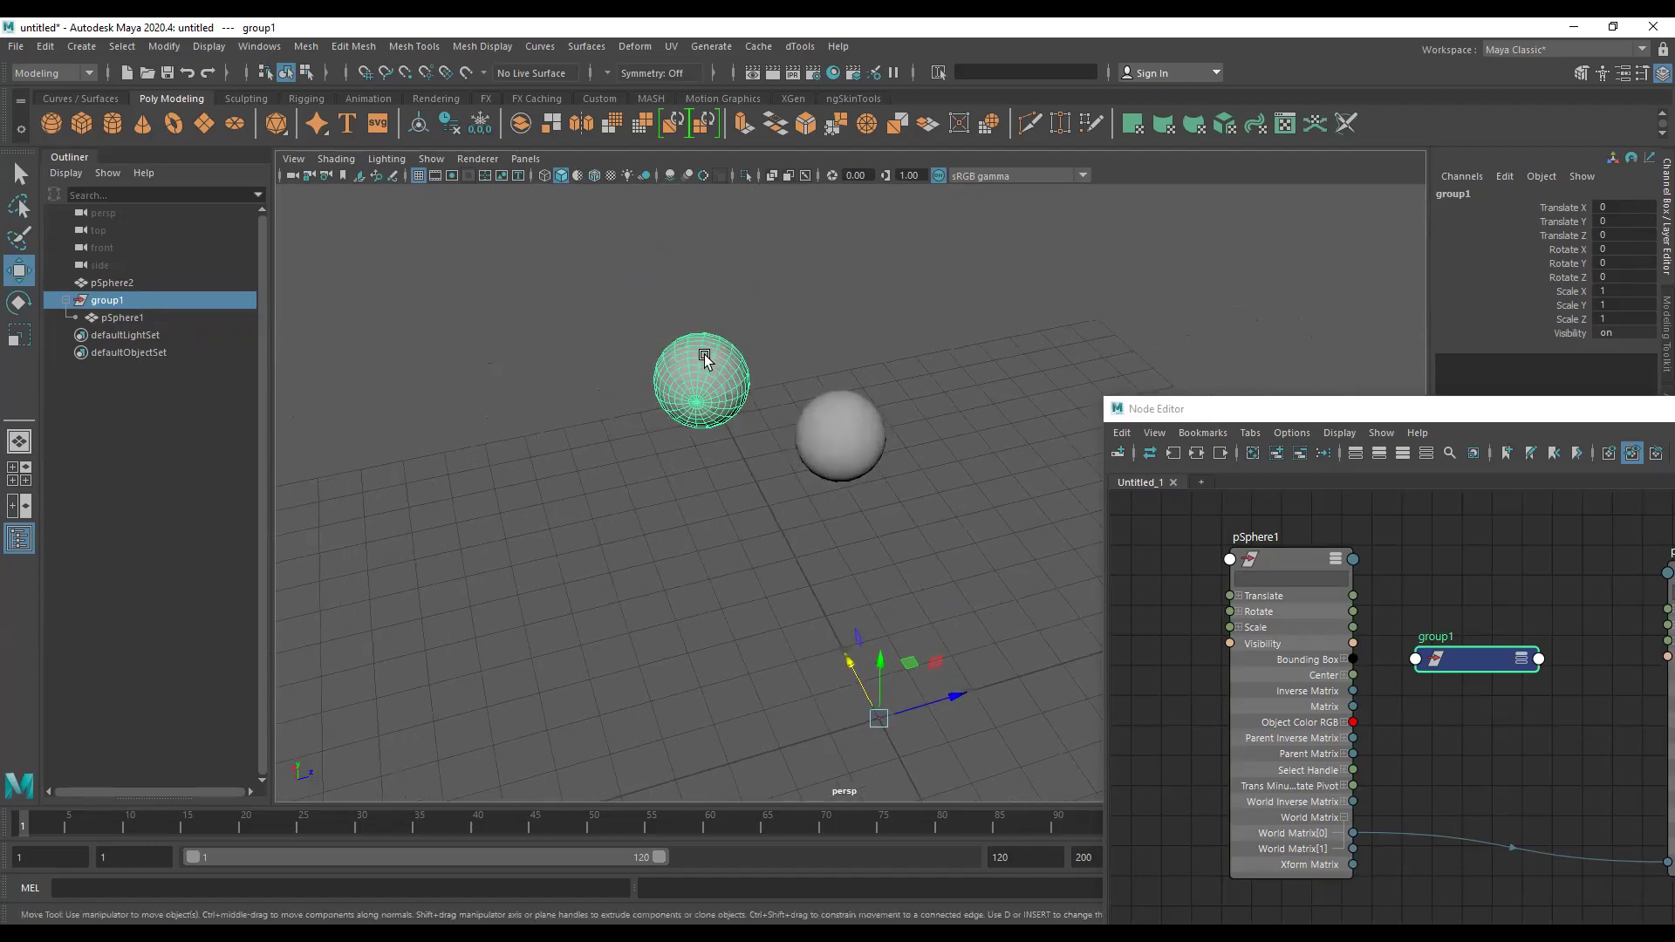
pyautogui.click(708, 432)
pyautogui.moveTo(703, 486)
pyautogui.keyDown('alt'); pyautogui.mouseDown()
pyautogui.moveTo(534, 516)
pyautogui.moveTo(489, 367)
pyautogui.mouseUp(); pyautogui.keyUp('alt')
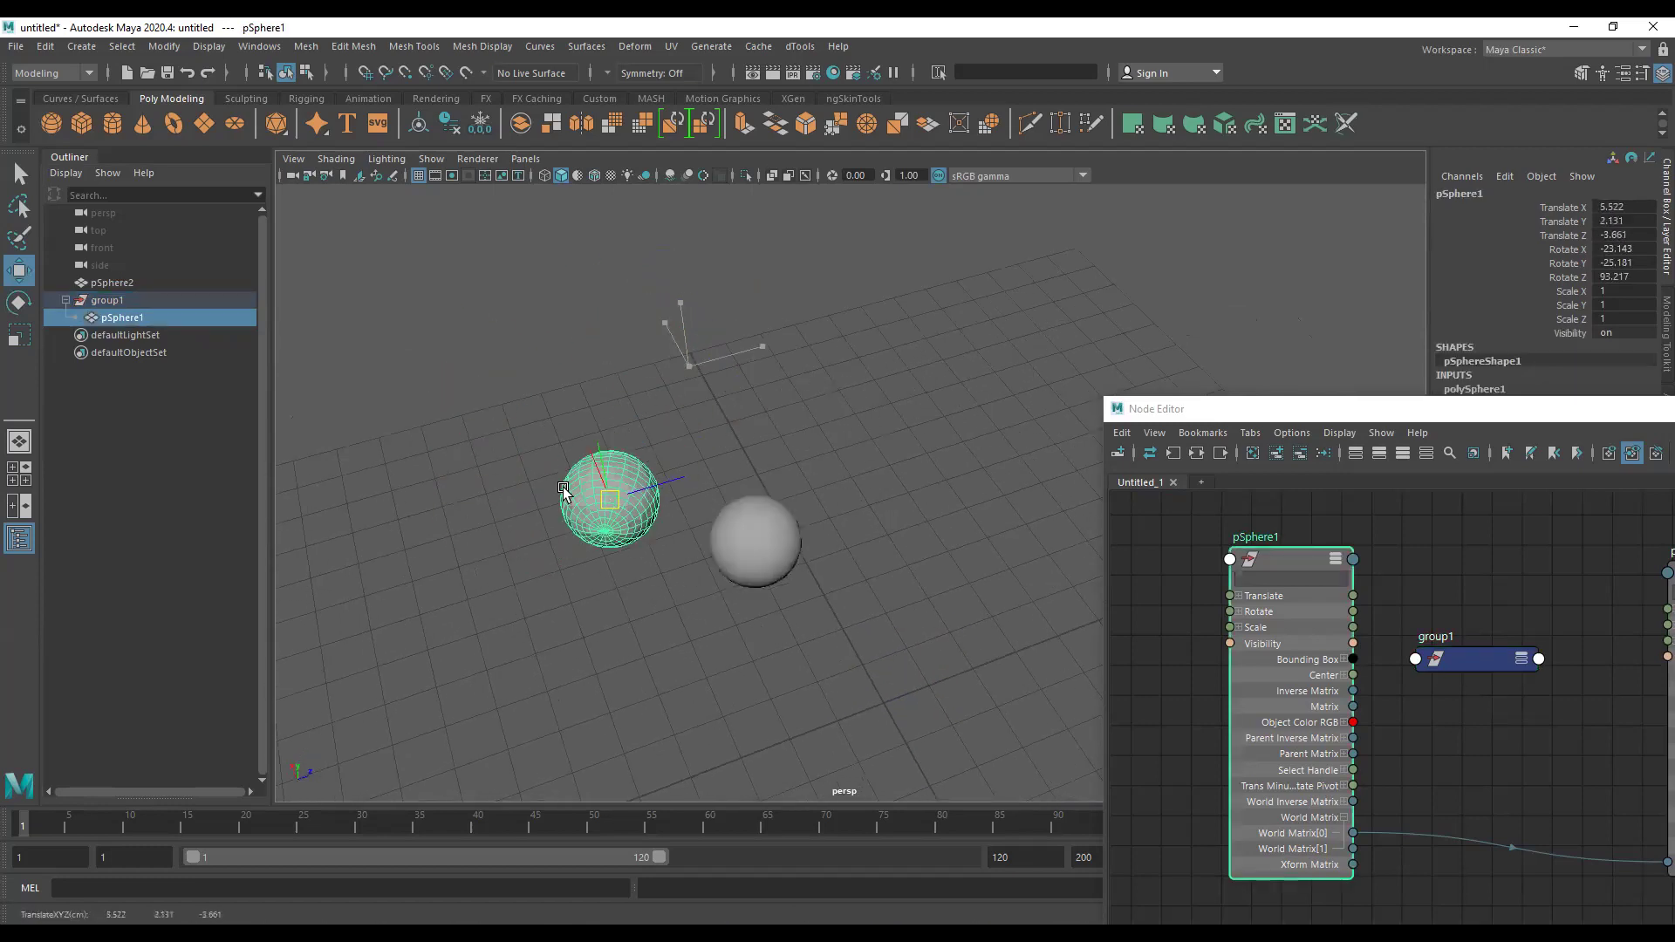
pyautogui.keyDown('alt'); pyautogui.moveTo(598, 488); pyautogui.dragTo(810, 369); pyautogui.keyUp('alt')
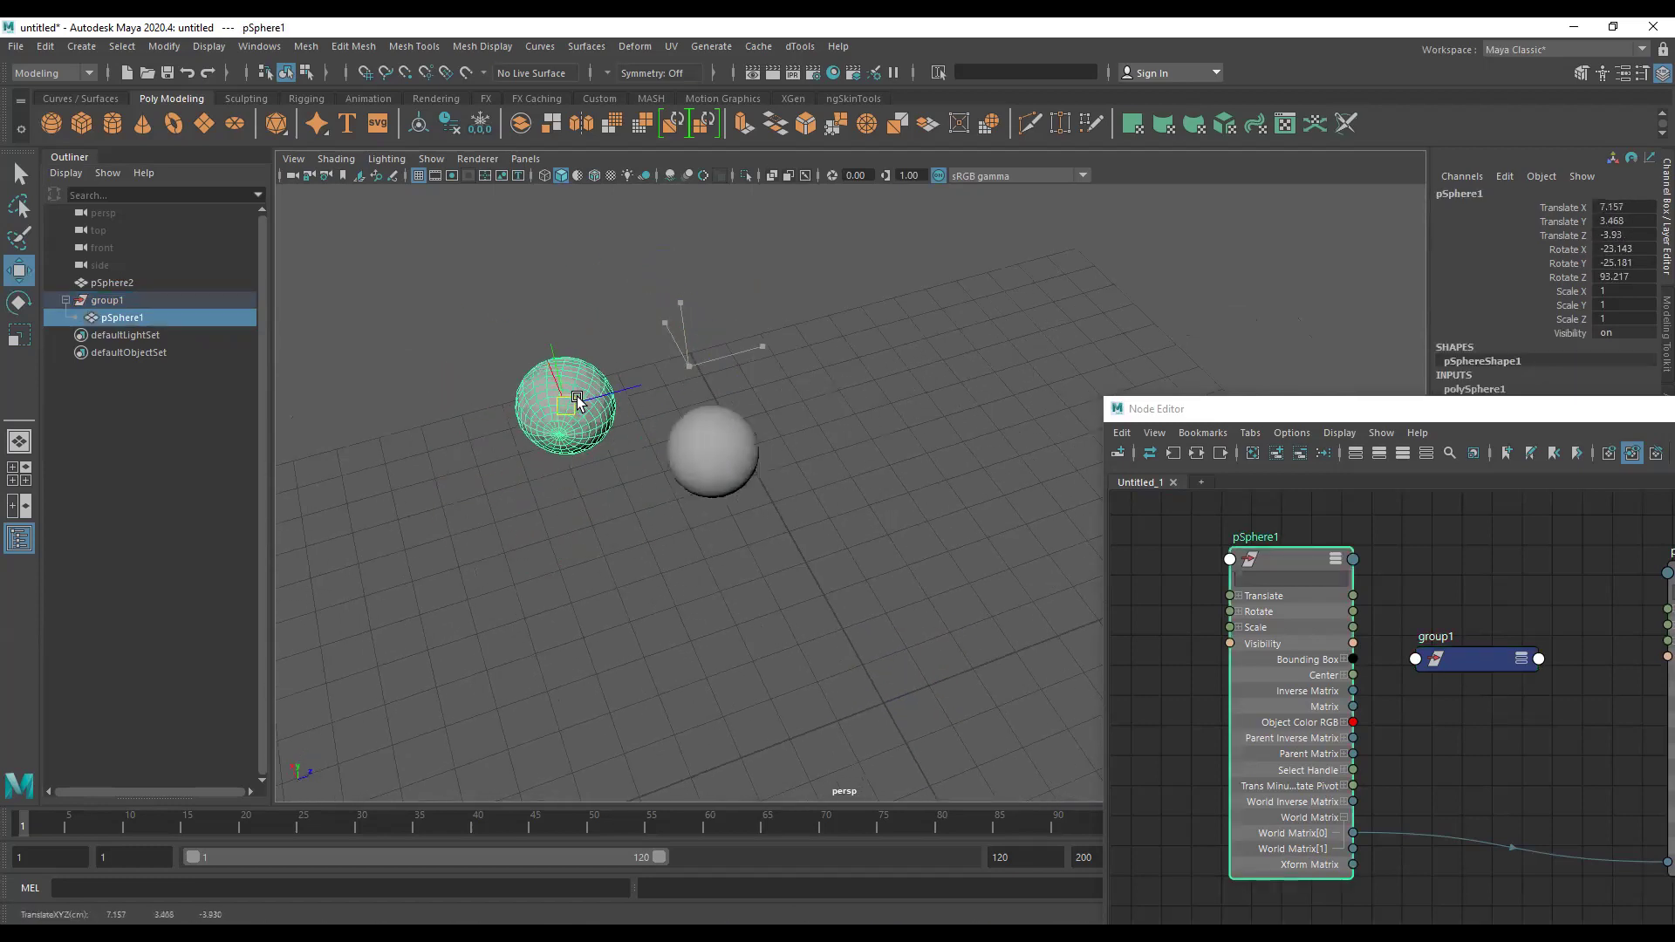
# Move group1 to new positions twice, selecting each sphere to compare how pSphere2 follows.
pyautogui.click(107, 300)
pyautogui.keyDown('alt'); pyautogui.moveTo(651, 463); pyautogui.dragTo(894, 700); pyautogui.keyUp('alt')
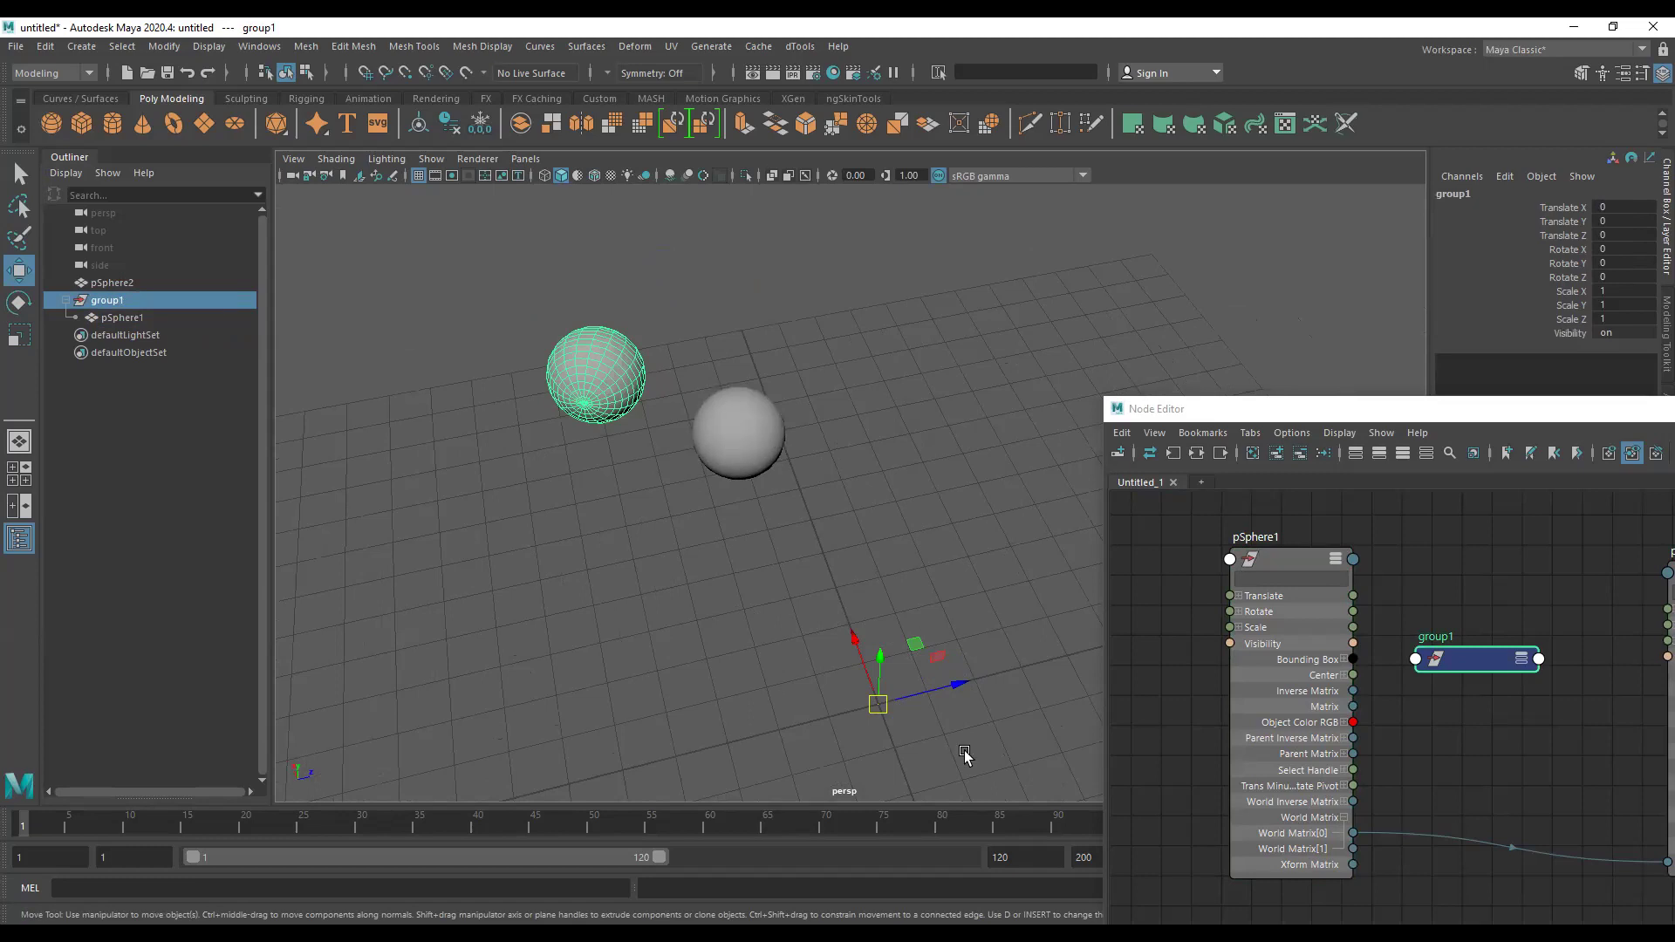
pyautogui.moveTo(878, 703)
pyautogui.mouseDown()
pyautogui.moveTo(546, 494)
pyautogui.moveTo(612, 549)
pyautogui.mouseUp()
pyautogui.moveTo(814, 454)
pyautogui.keyDown('alt'); pyautogui.mouseDown()
pyautogui.moveTo(808, 439)
pyautogui.moveTo(830, 513)
pyautogui.mouseUp(); pyautogui.keyUp('alt')
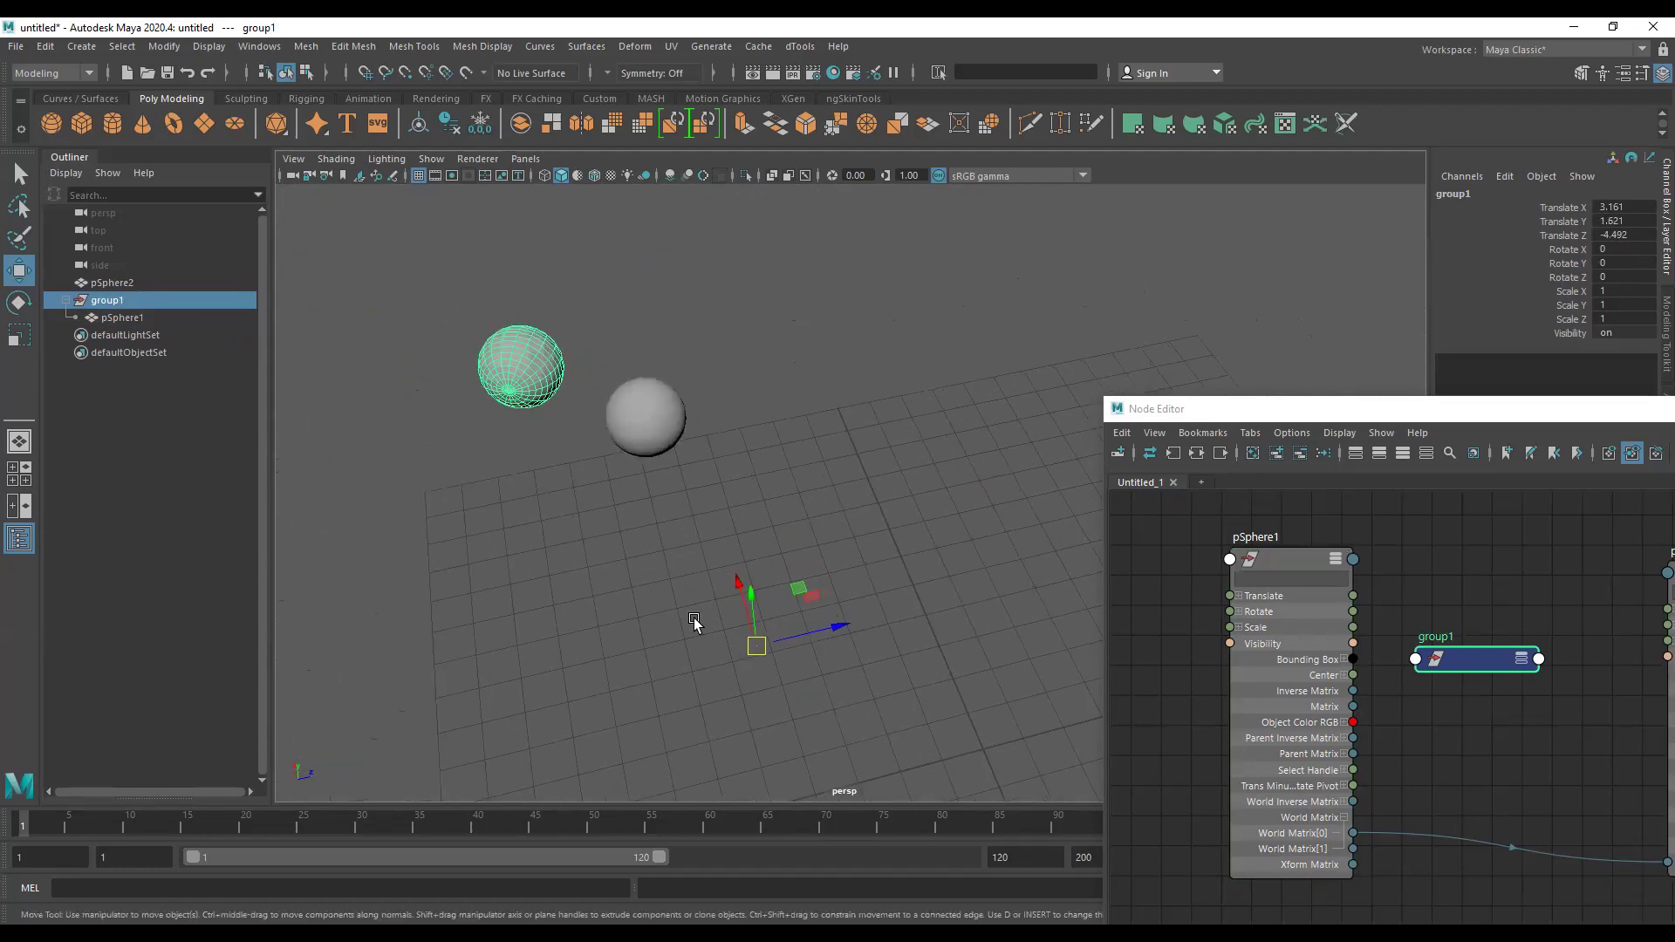
pyautogui.click(542, 356)
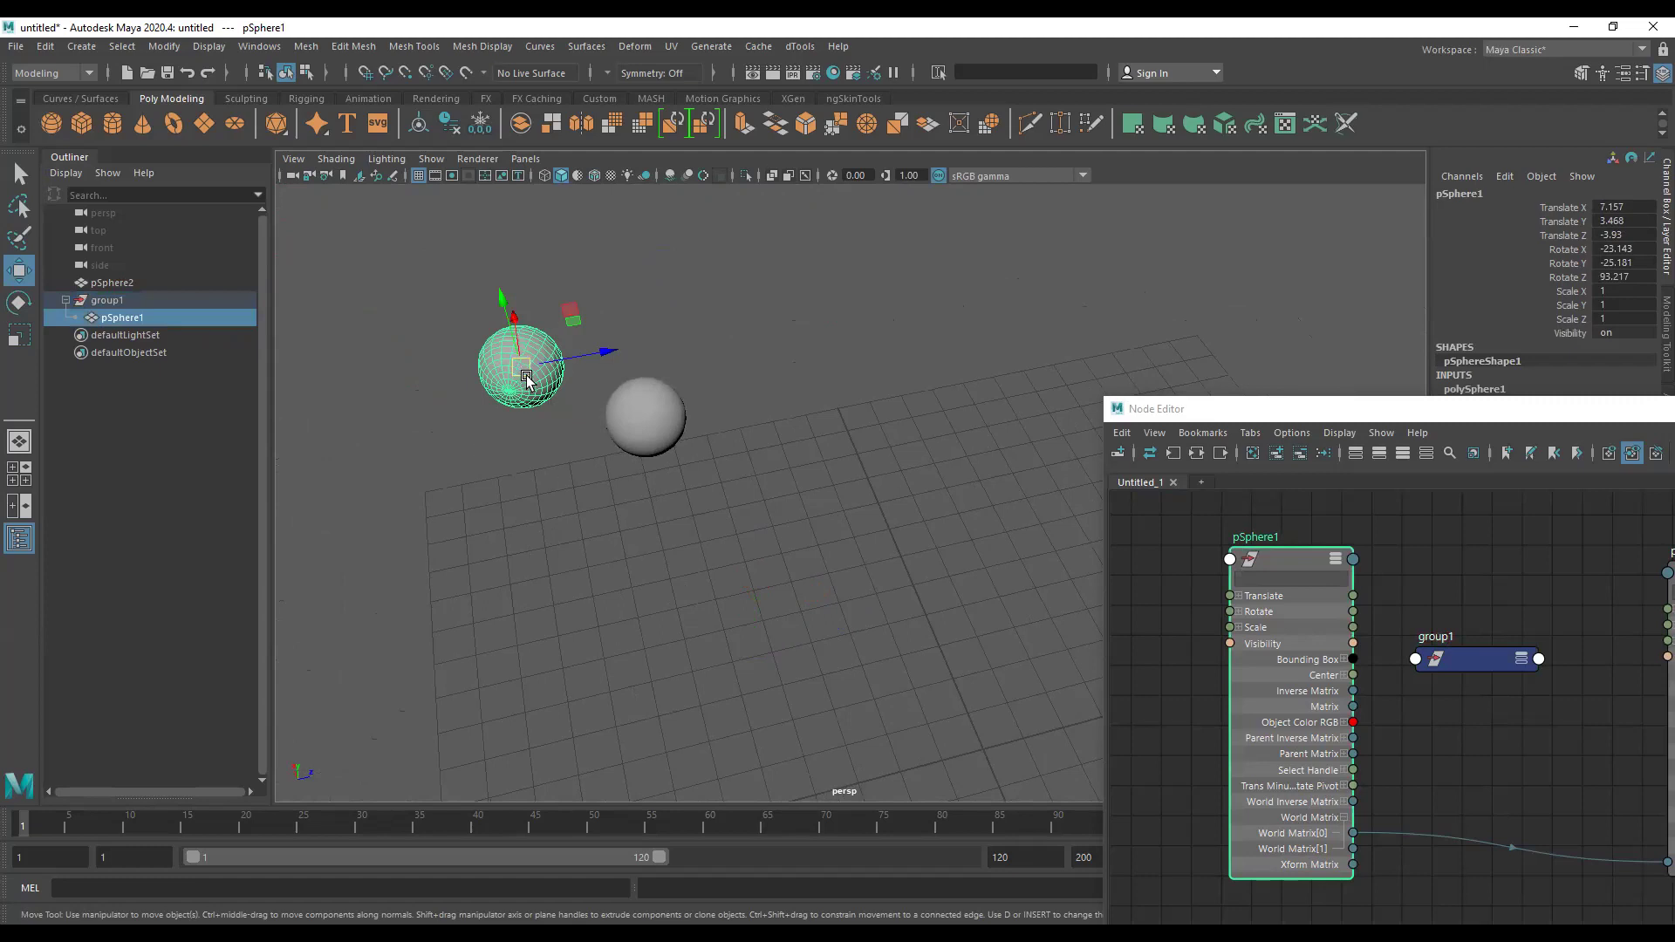
pyautogui.click(129, 300)
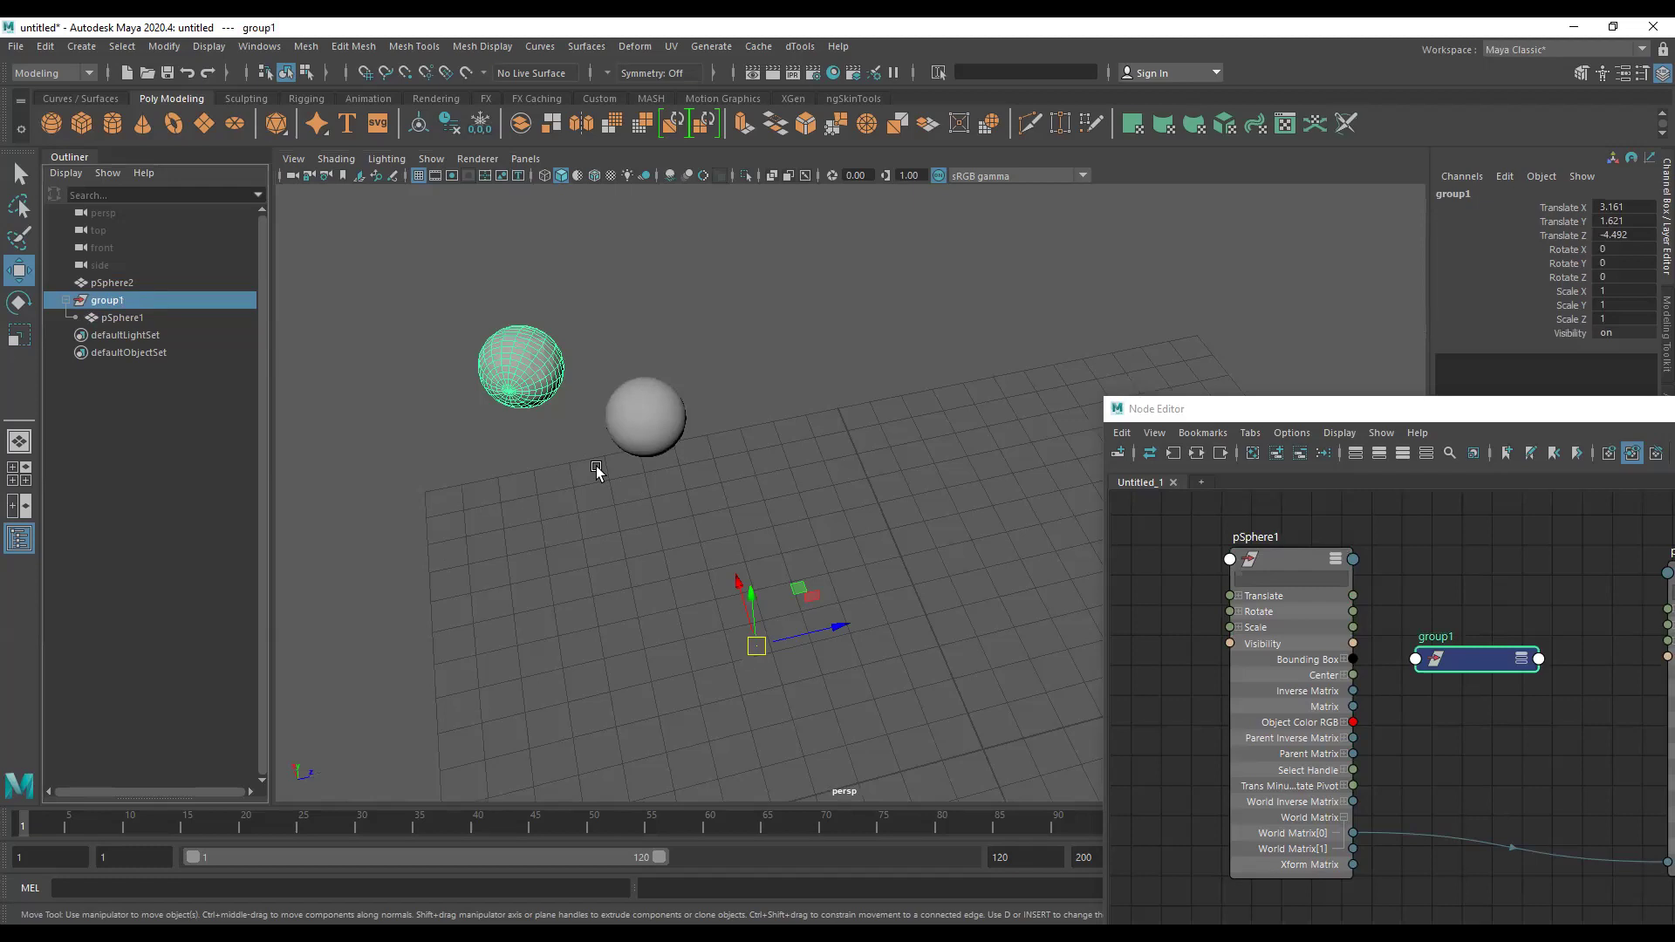
pyautogui.moveTo(860, 553)
pyautogui.keyDown('alt'); pyautogui.mouseDown()
pyautogui.moveTo(827, 535)
pyautogui.moveTo(860, 524)
pyautogui.mouseUp(); pyautogui.keyUp('alt')
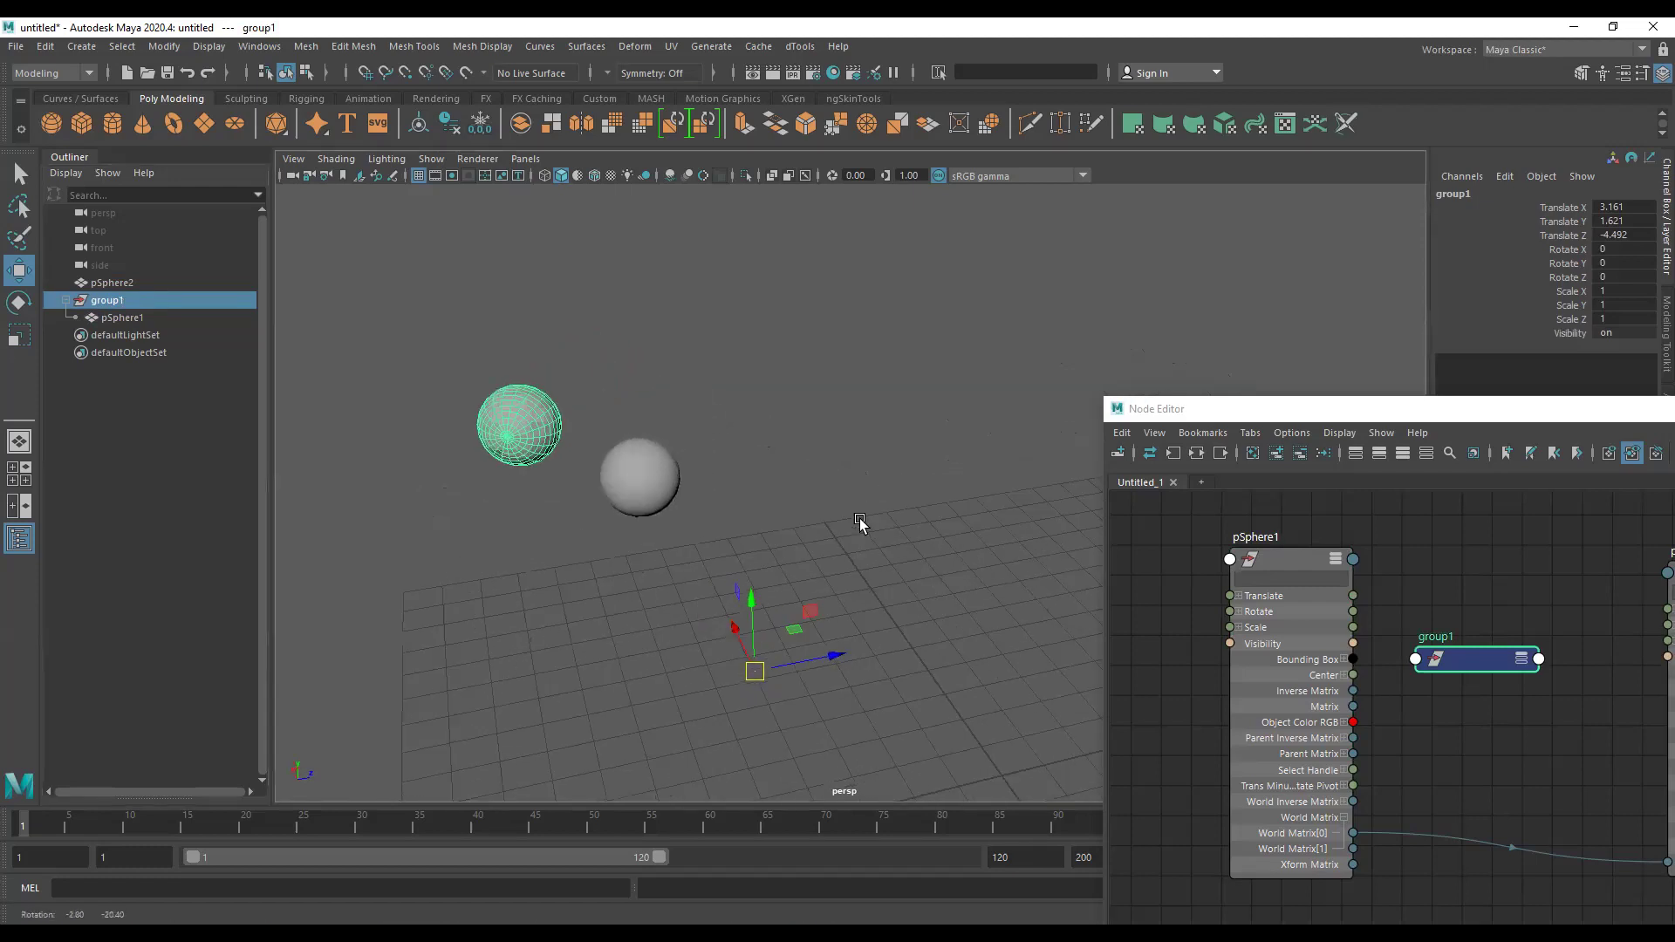
pyautogui.moveTo(771, 676)
pyautogui.mouseDown()
pyautogui.moveTo(485, 680)
pyautogui.moveTo(725, 807)
pyautogui.moveTo(795, 544)
pyautogui.moveTo(621, 408)
pyautogui.moveTo(615, 297)
pyautogui.moveTo(761, 412)
pyautogui.mouseUp()
pyautogui.click(621, 408)
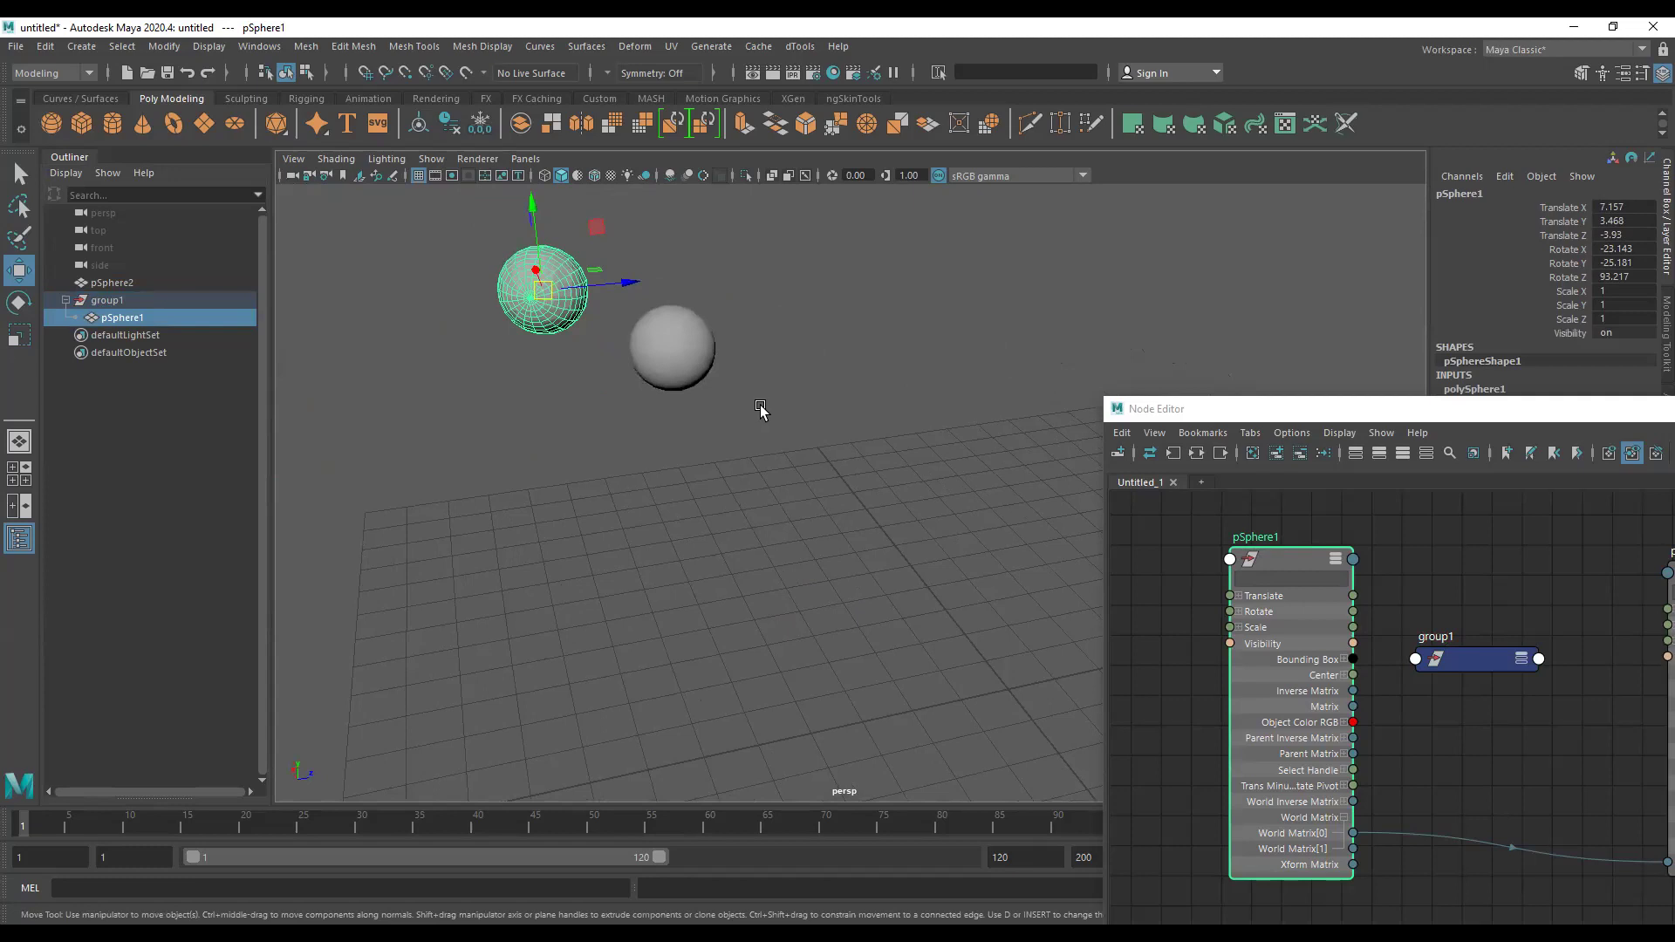
pyautogui.click(669, 332)
pyautogui.moveTo(767, 392)
pyautogui.keyDown('alt'); pyautogui.mouseDown()
pyautogui.moveTo(886, 479)
pyautogui.moveTo(1065, 559)
pyautogui.mouseUp(); pyautogui.keyUp('alt')
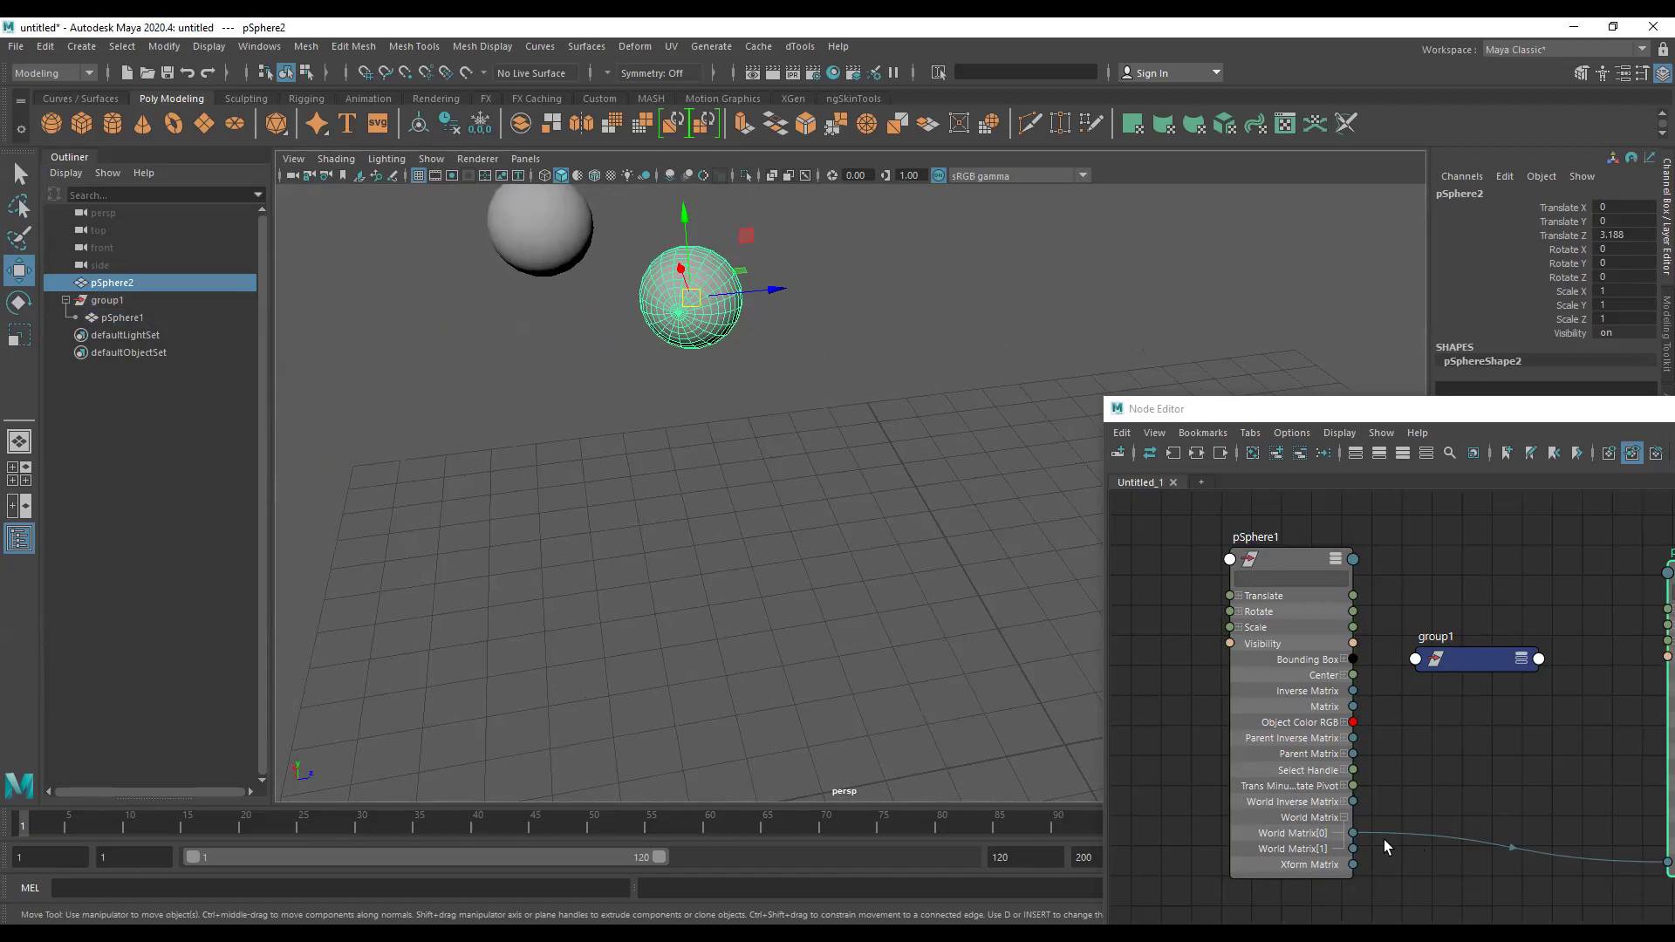
# Switch the Offset Parent Matrix source to pSphere1's World Inverse Matrix.
pyautogui.moveTo(1378, 833); pyautogui.dragTo(1358, 815)
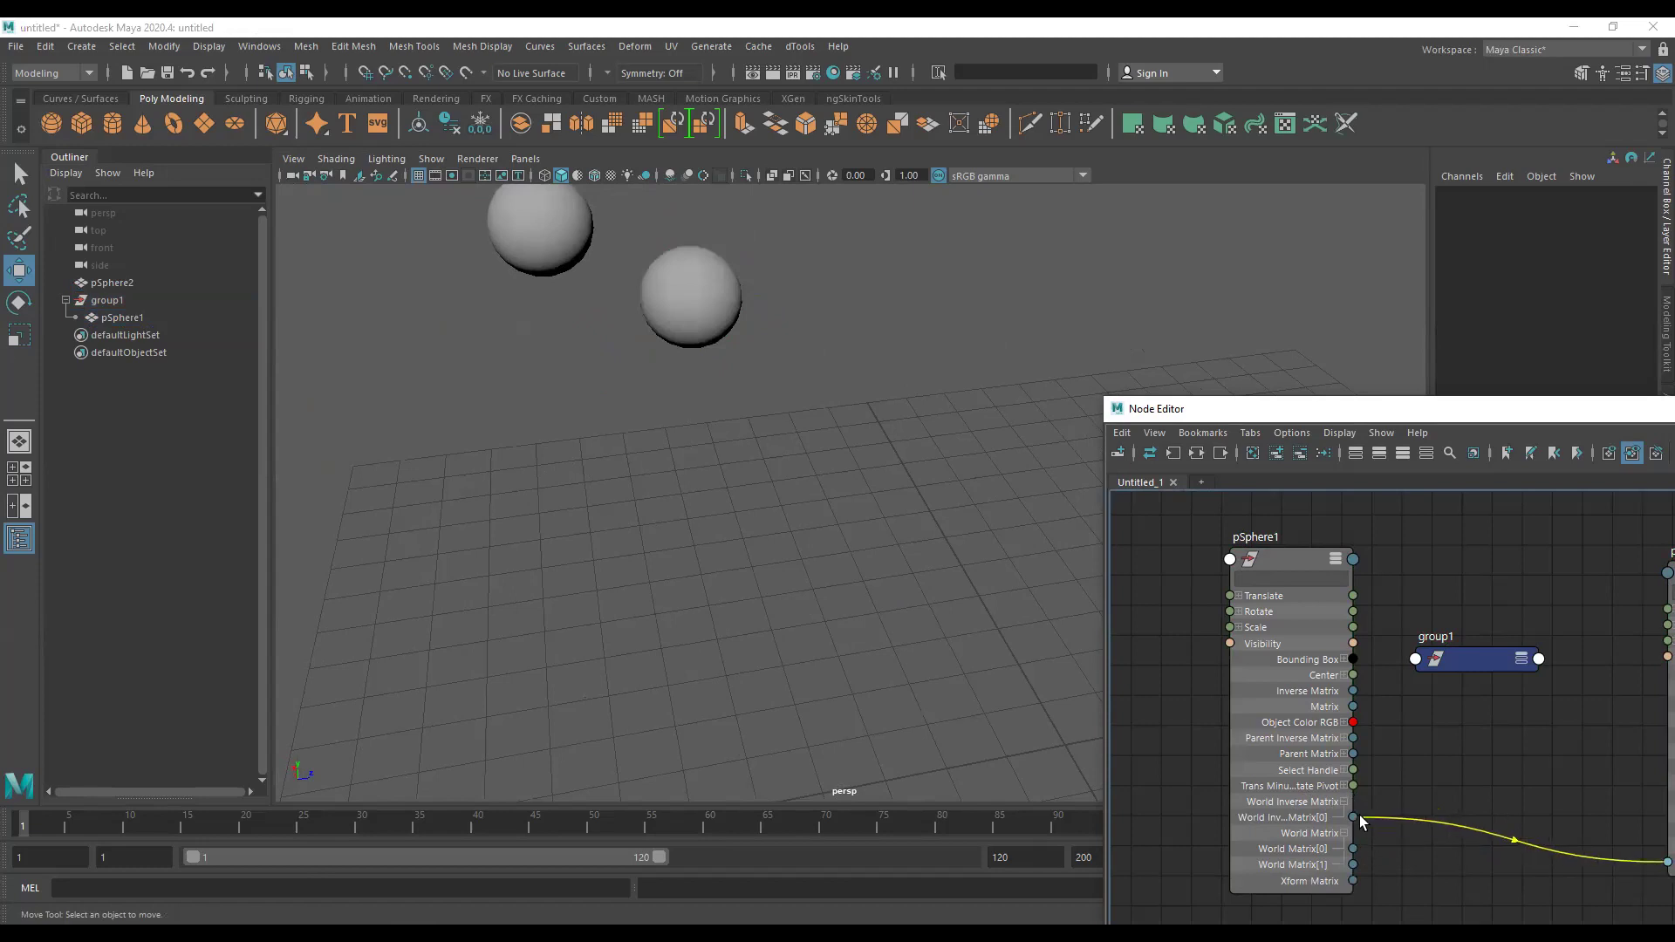
pyautogui.scroll(-3, 761, 572)
pyautogui.moveTo(761, 567)
pyautogui.keyDown('alt'); pyautogui.mouseDown()
pyautogui.moveTo(829, 557)
pyautogui.moveTo(709, 555)
pyautogui.mouseUp(); pyautogui.keyUp('alt')
# Move group1 across the grid, then move pSphere1 to 2.743, -3.837, 0.049.
pyautogui.click(107, 301)
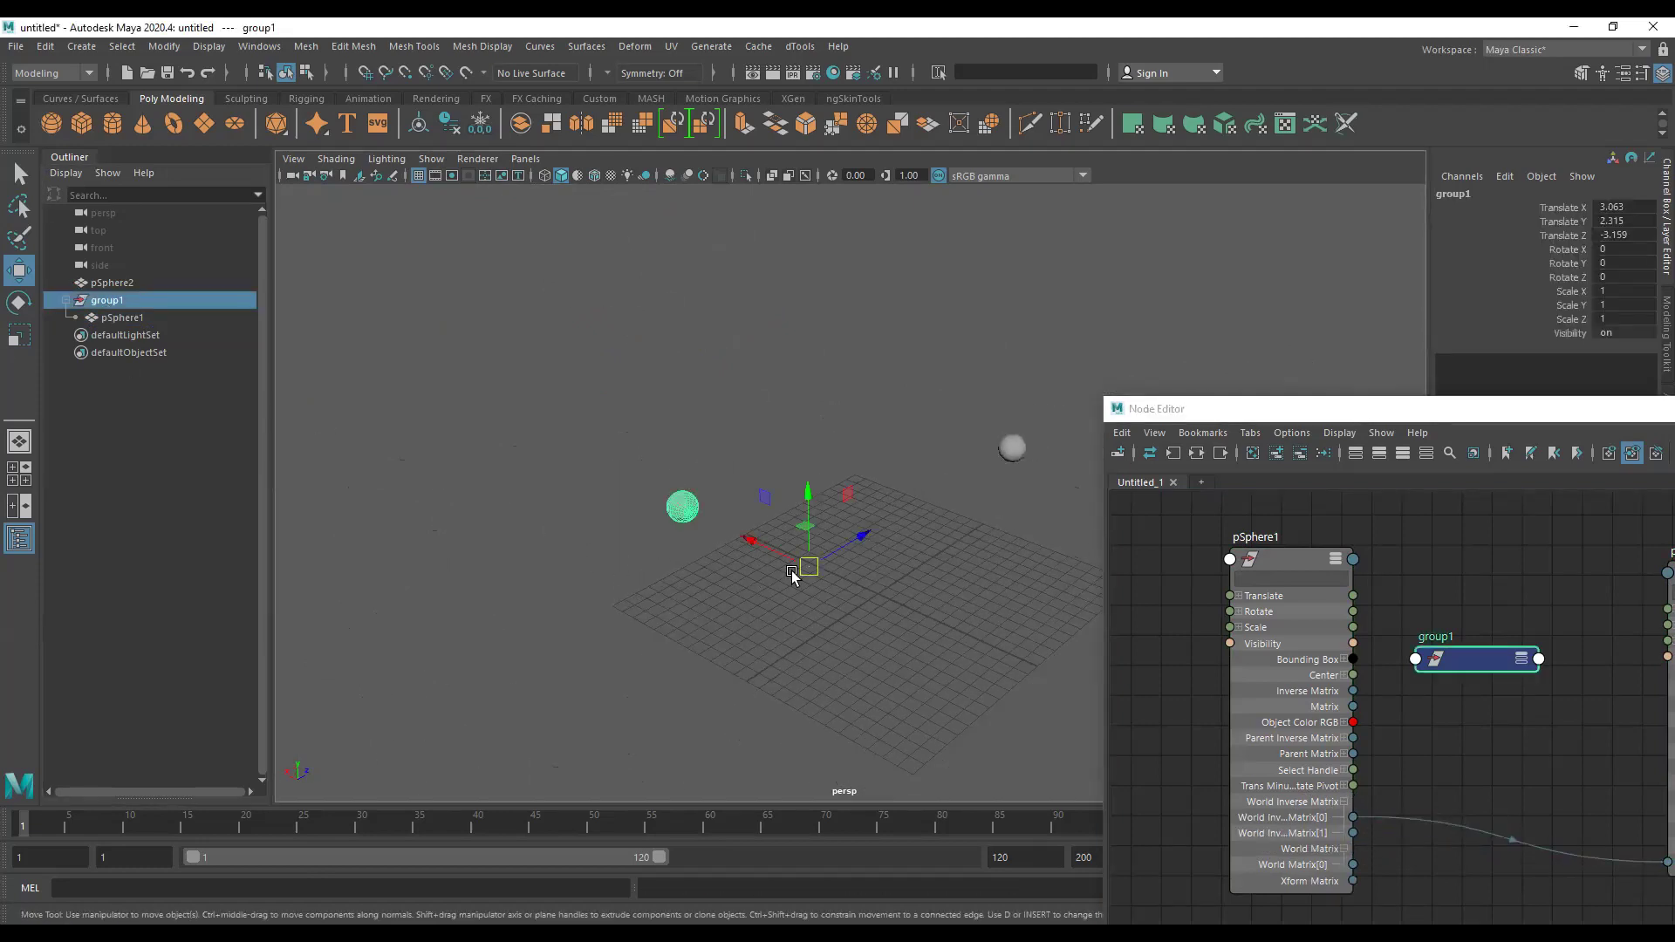
pyautogui.moveTo(809, 568)
pyautogui.mouseDown()
pyautogui.moveTo(931, 587)
pyautogui.moveTo(667, 581)
pyautogui.moveTo(883, 587)
pyautogui.moveTo(877, 652)
pyautogui.mouseUp()
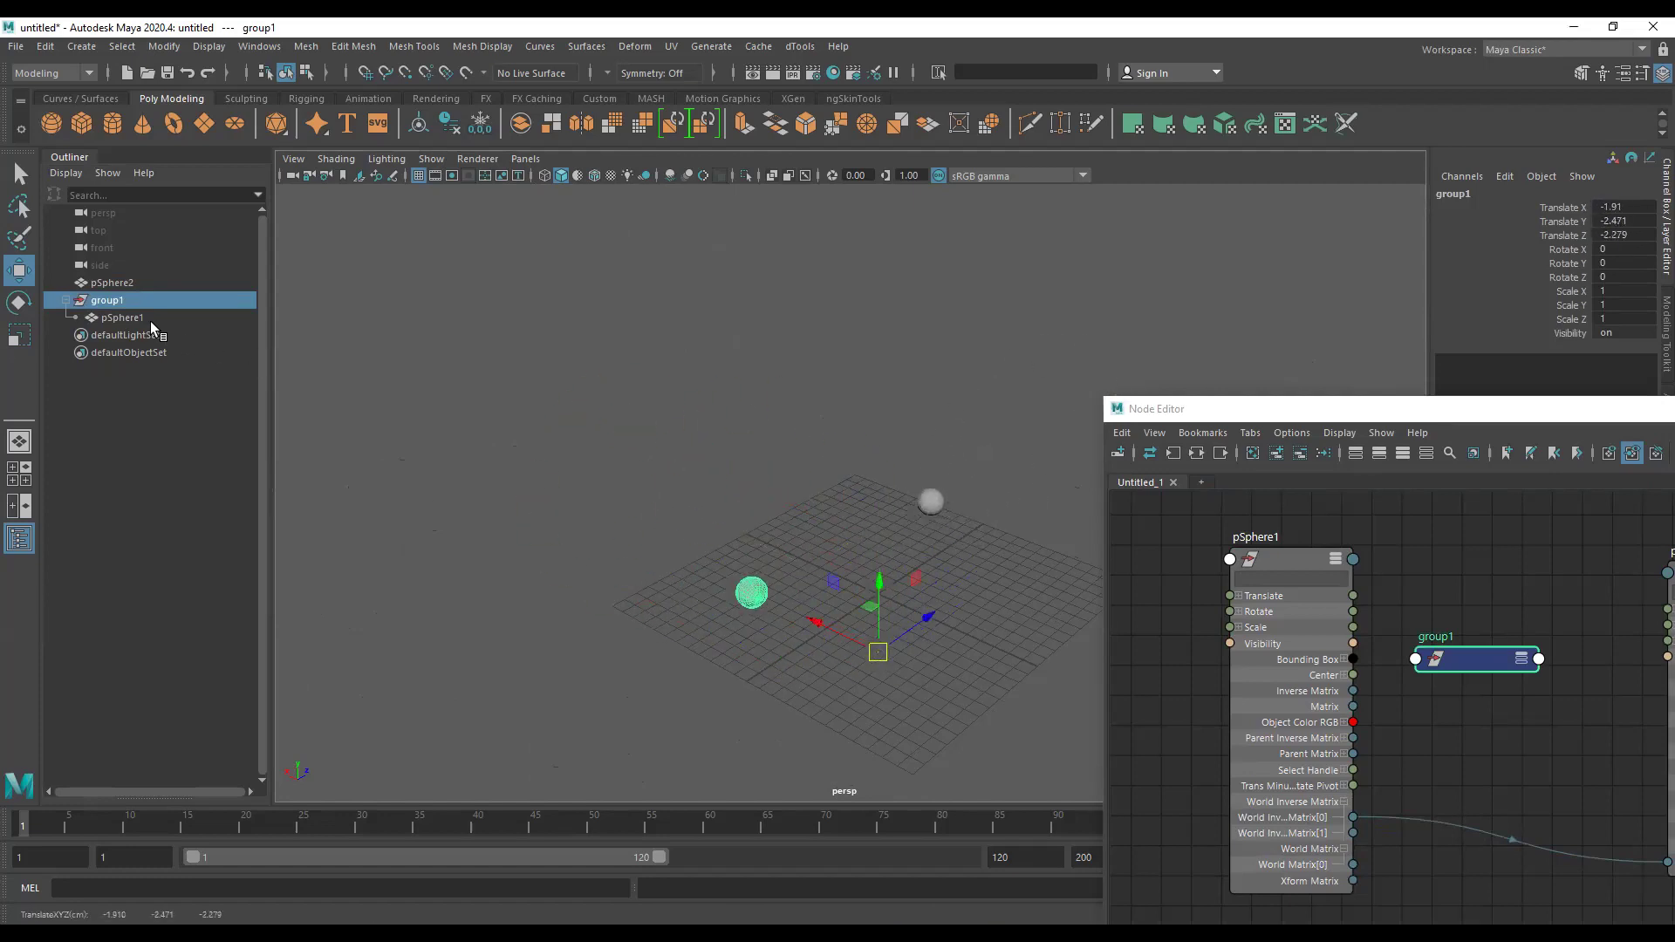
pyautogui.click(150, 319)
pyautogui.moveTo(753, 597)
pyautogui.mouseDown()
pyautogui.moveTo(772, 499)
pyautogui.moveTo(624, 658)
pyautogui.moveTo(691, 692)
pyautogui.moveTo(890, 702)
pyautogui.mouseUp()
pyautogui.keyDown('alt'); pyautogui.moveTo(810, 578); pyautogui.dragTo(897, 624); pyautogui.keyUp('alt')
pyautogui.moveTo(877, 554)
pyautogui.mouseDown()
pyautogui.moveTo(1005, 572)
pyautogui.moveTo(490, 572)
pyautogui.moveTo(1013, 578)
pyautogui.moveTo(576, 565)
pyautogui.moveTo(787, 623)
pyautogui.moveTo(759, 622)
pyautogui.mouseUp()
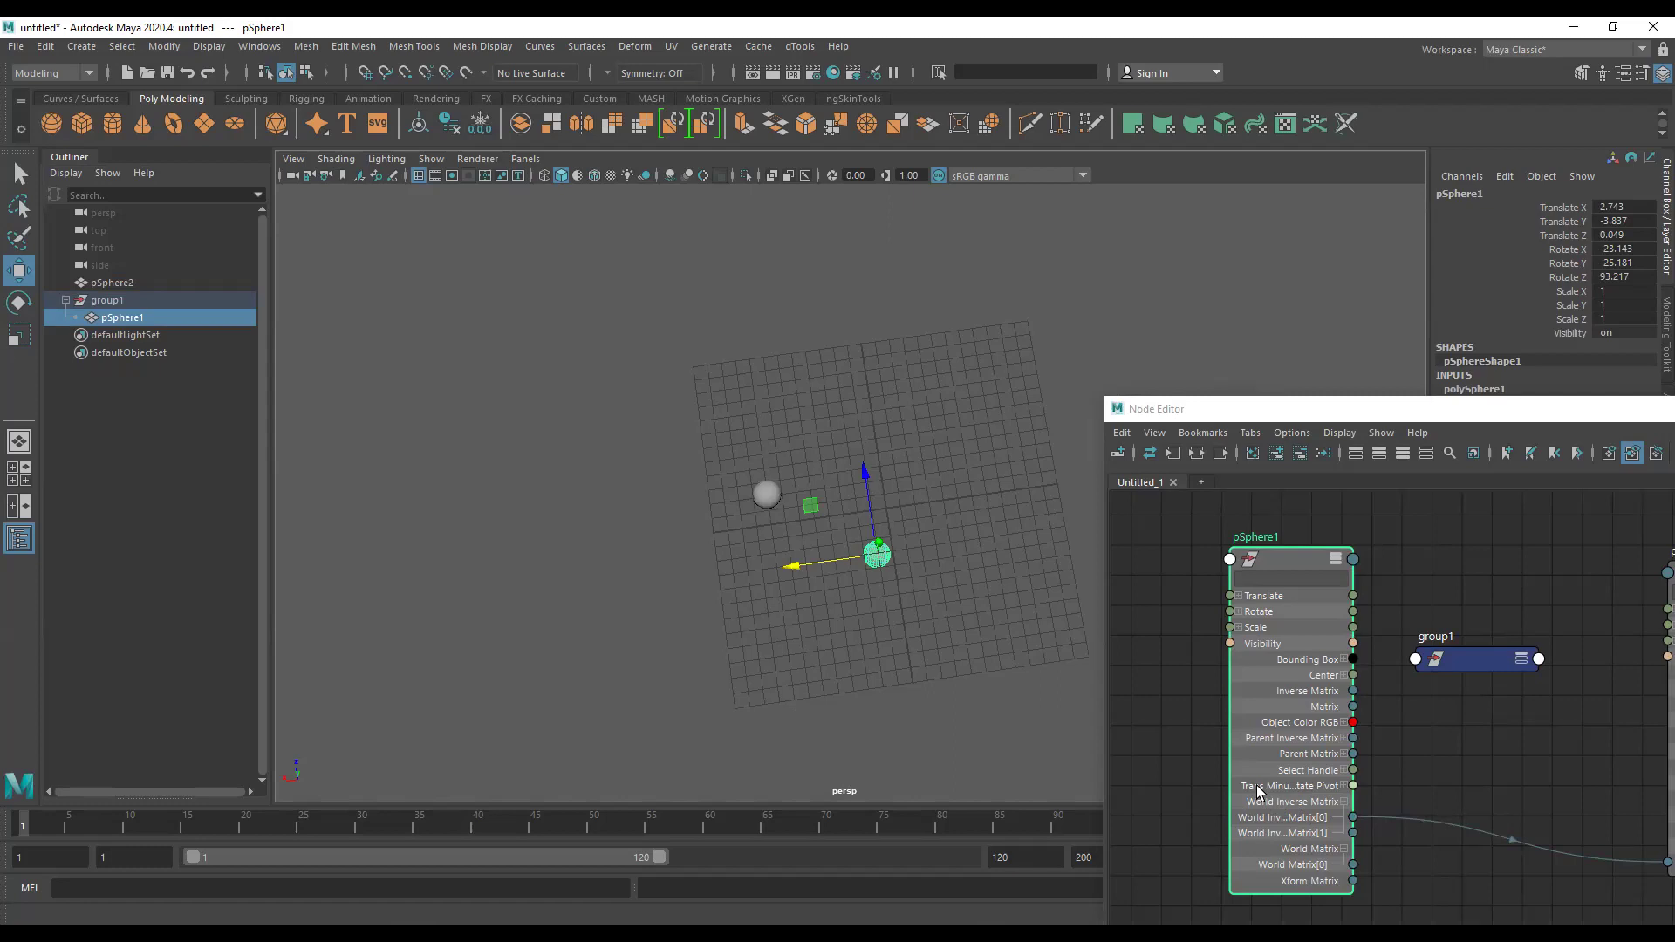
# Connect pSphere1's Parent Matrix[0] to pSphere2's Offset Parent Matrix, replacing the World Inverse Matrix link.
pyautogui.moveTo(877, 424)
pyautogui.keyDown('alt'); pyautogui.mouseDown()
pyautogui.moveTo(841, 480)
pyautogui.moveTo(935, 403)
pyautogui.mouseUp(); pyautogui.keyUp('alt')
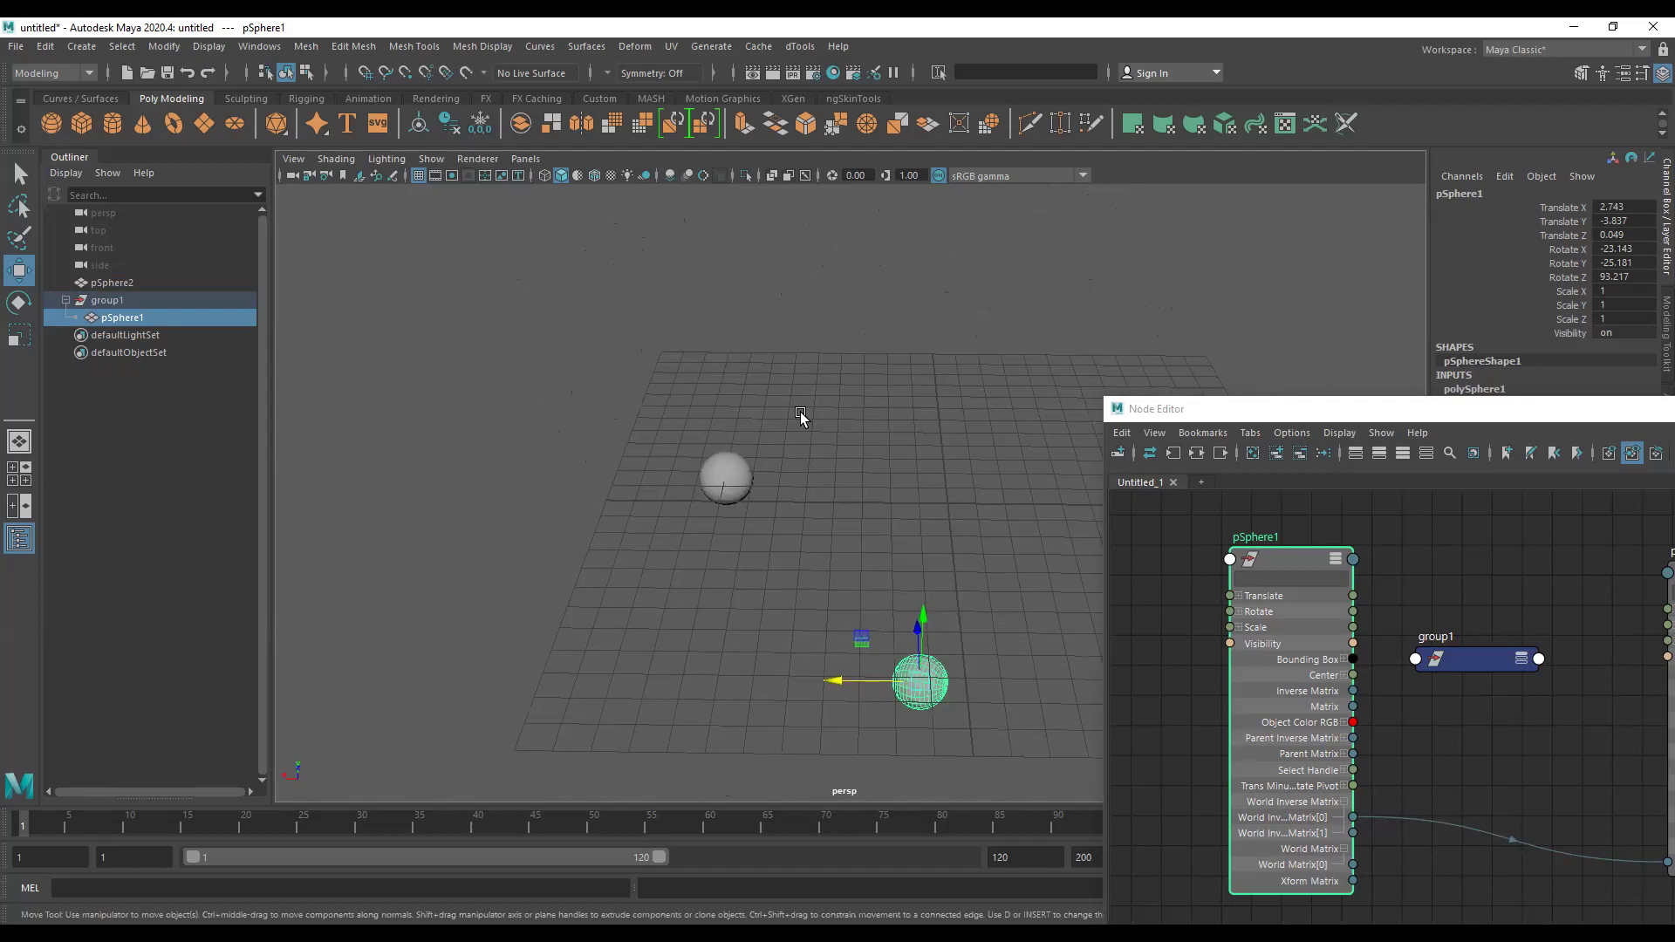
pyautogui.moveTo(838, 520)
pyautogui.keyDown('alt'); pyautogui.mouseDown()
pyautogui.moveTo(838, 483)
pyautogui.moveTo(873, 471)
pyautogui.mouseUp(); pyautogui.keyUp('alt')
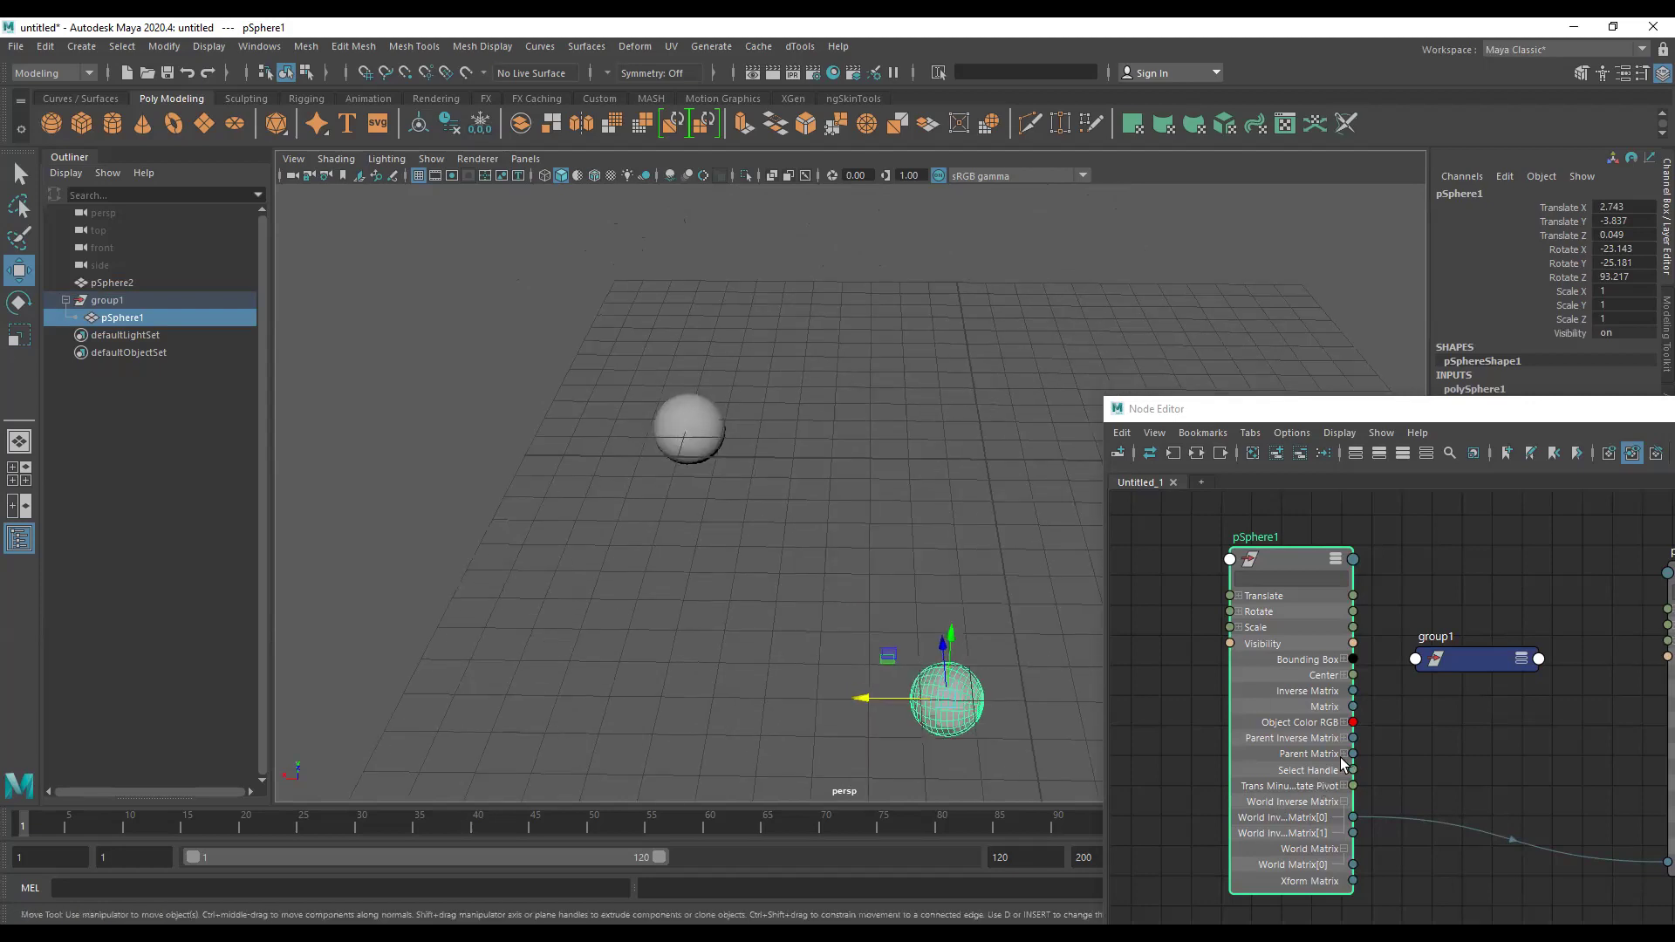
pyautogui.click(1344, 754)
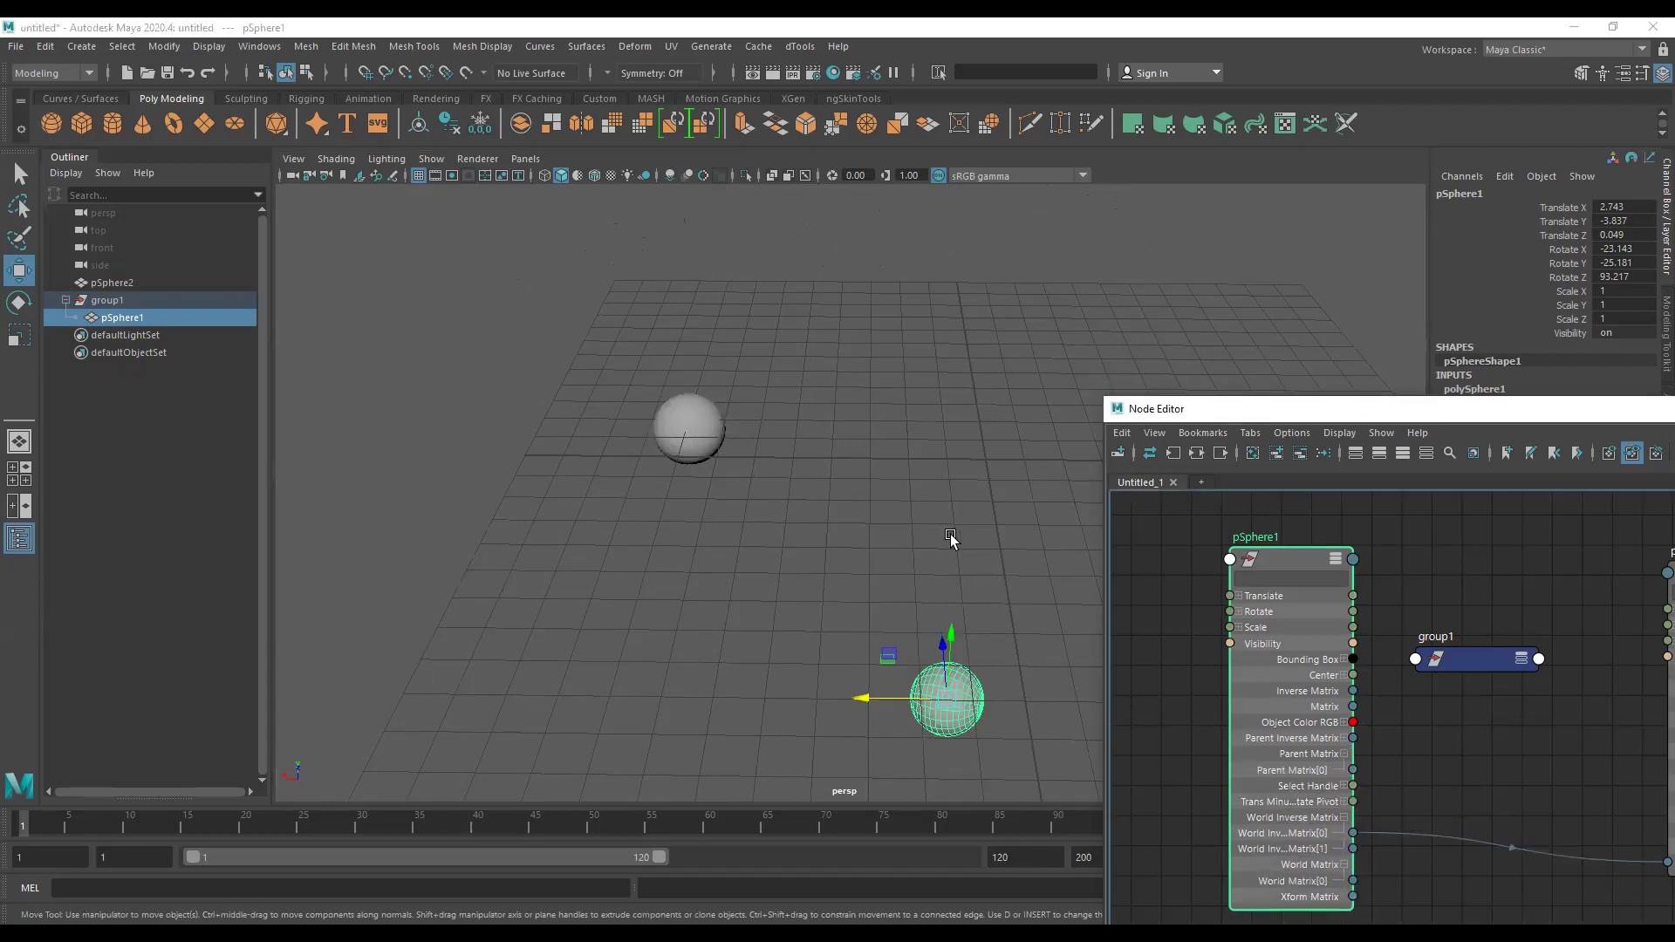
pyautogui.keyDown('alt'); pyautogui.moveTo(946, 541); pyautogui.dragTo(853, 520, button='middle'); pyautogui.keyUp('alt')
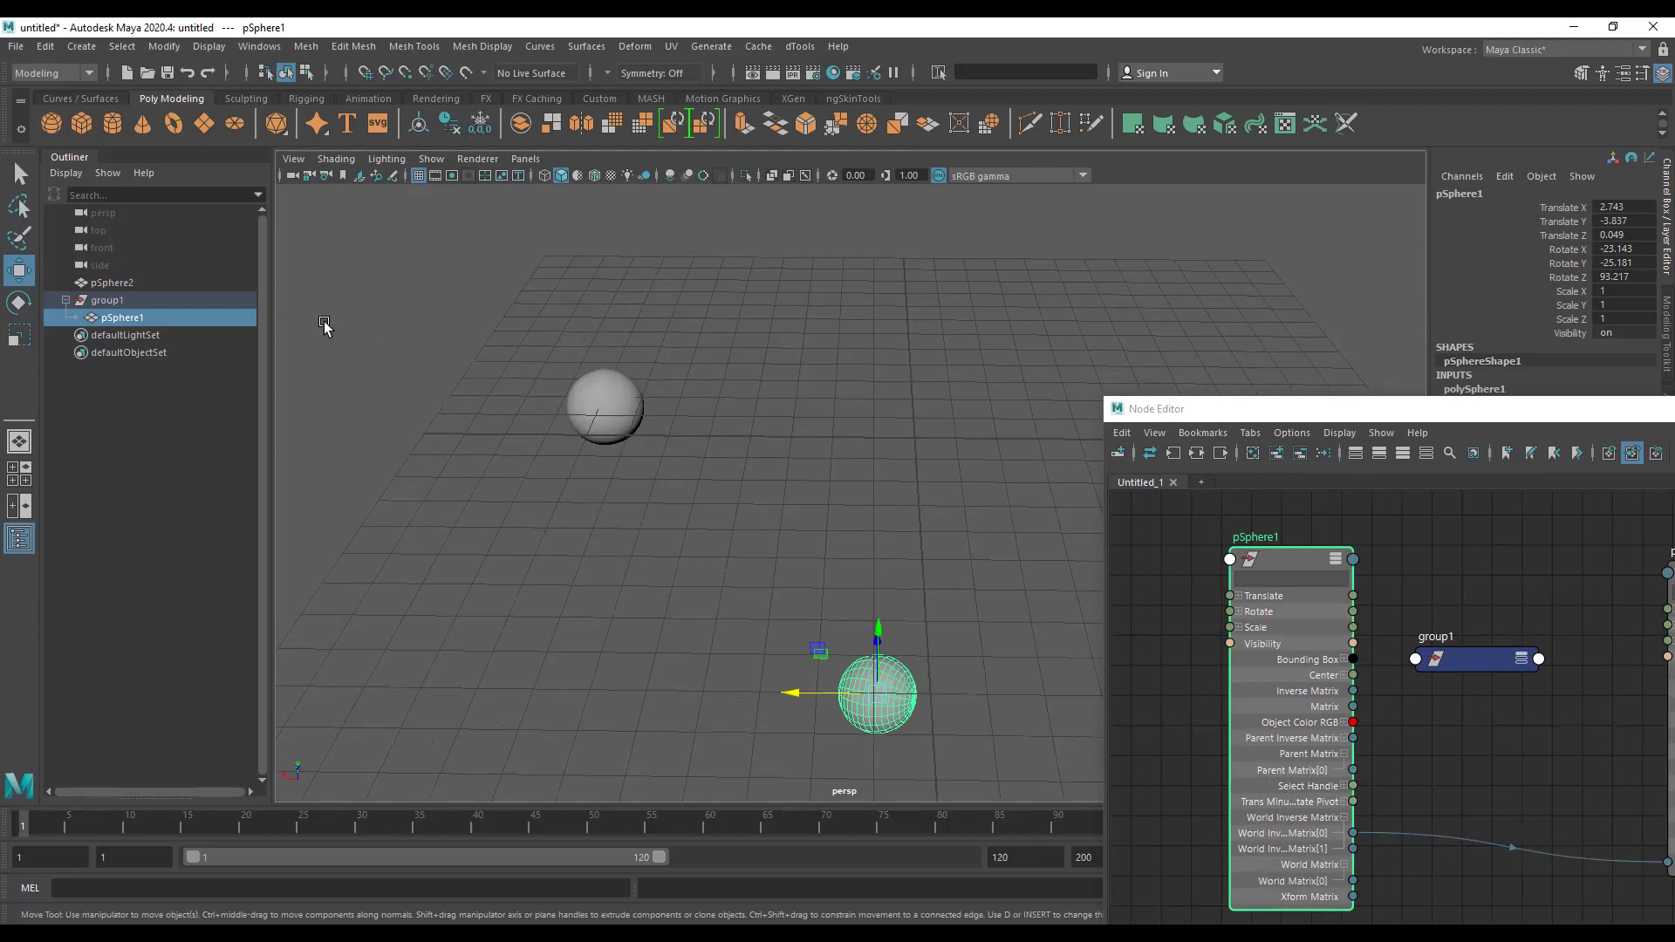
pyautogui.keyDown('alt'); pyautogui.moveTo(456, 347); pyautogui.dragTo(471, 355); pyautogui.keyUp('alt')
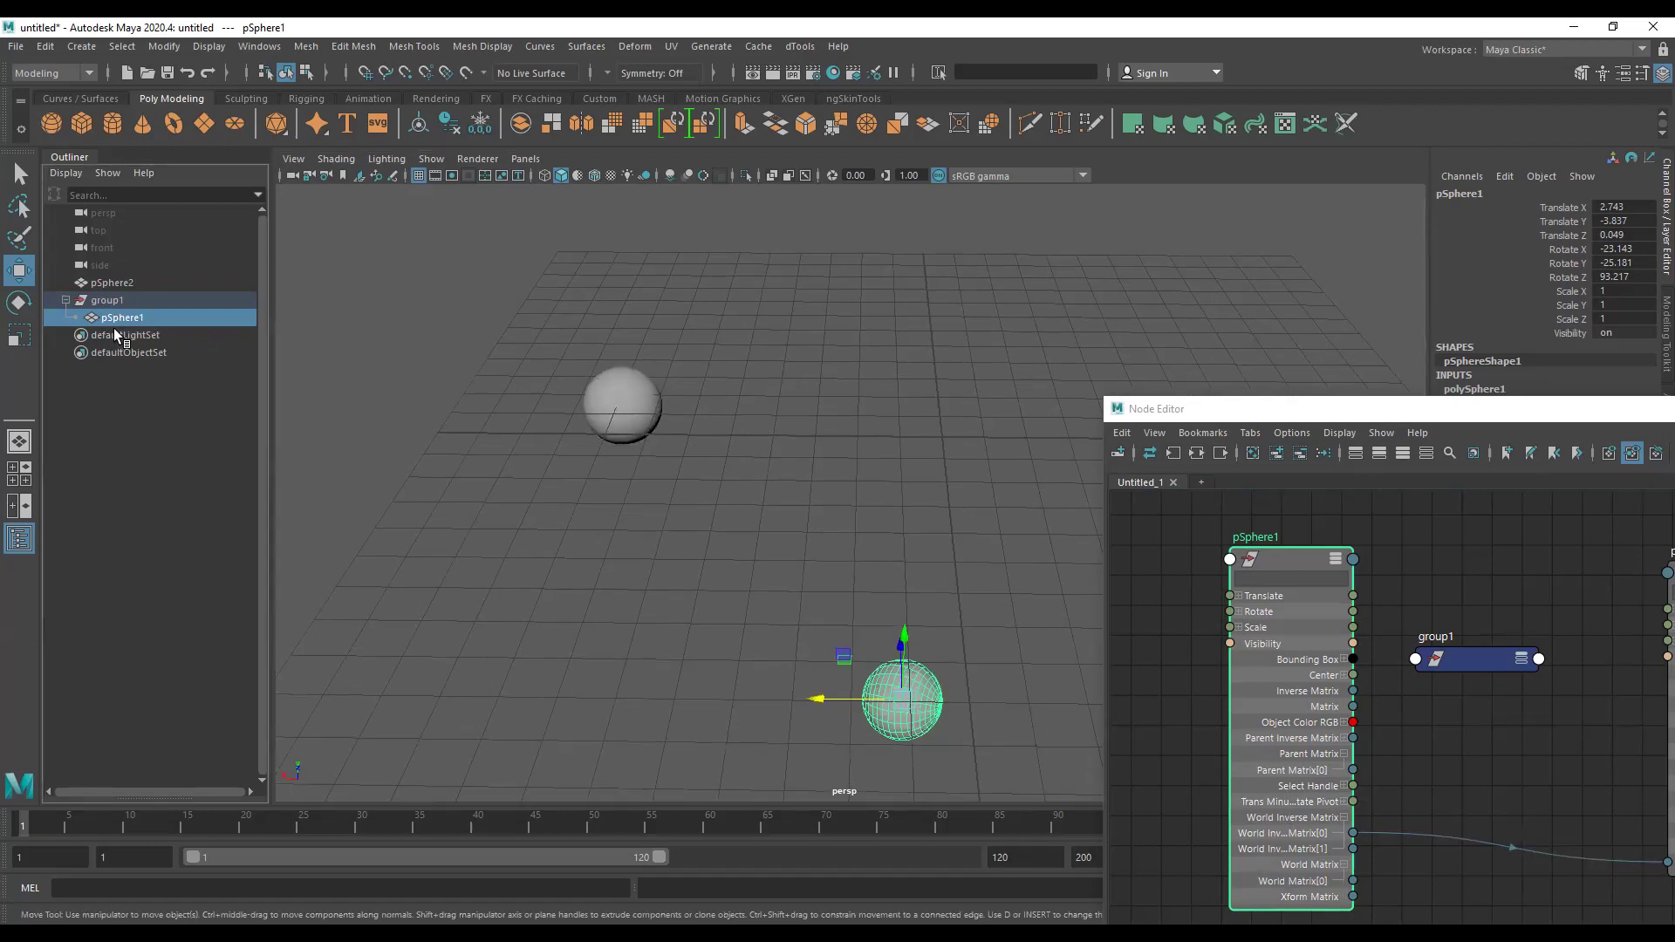
pyautogui.click(120, 300)
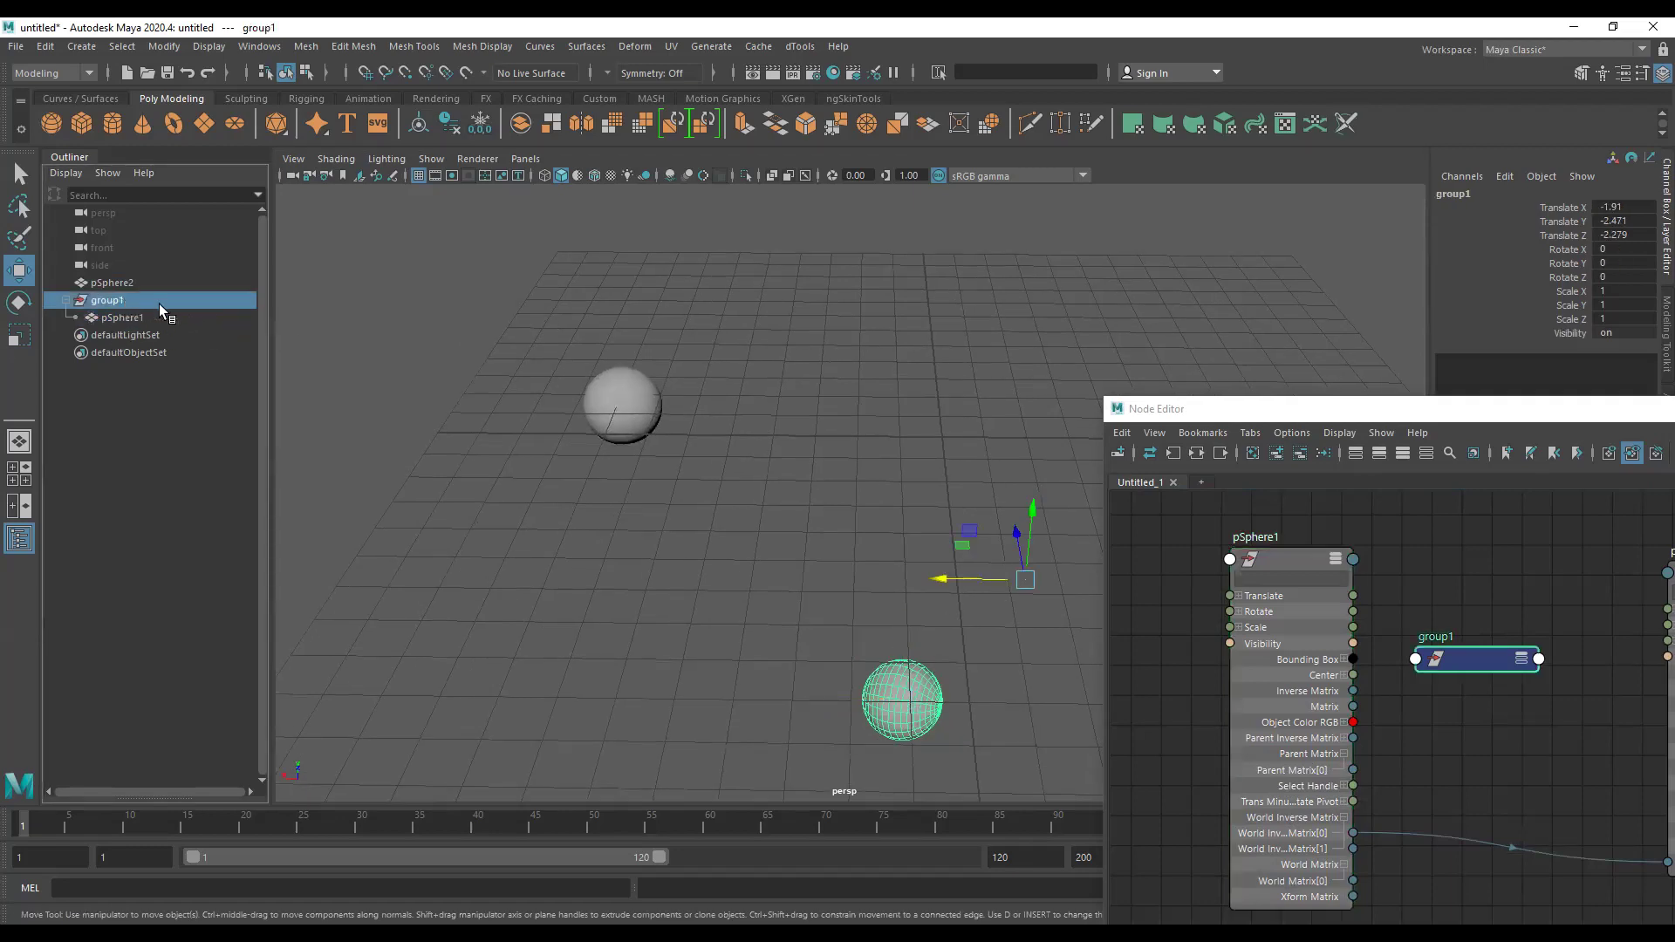
pyautogui.moveTo(131, 305); pyautogui.dragTo(712, 456, button='middle')
pyautogui.moveTo(789, 497)
pyautogui.keyDown('alt'); pyautogui.mouseDown()
pyautogui.moveTo(815, 501)
pyautogui.moveTo(710, 453)
pyautogui.moveTo(747, 463)
pyautogui.mouseUp(); pyautogui.keyUp('alt')
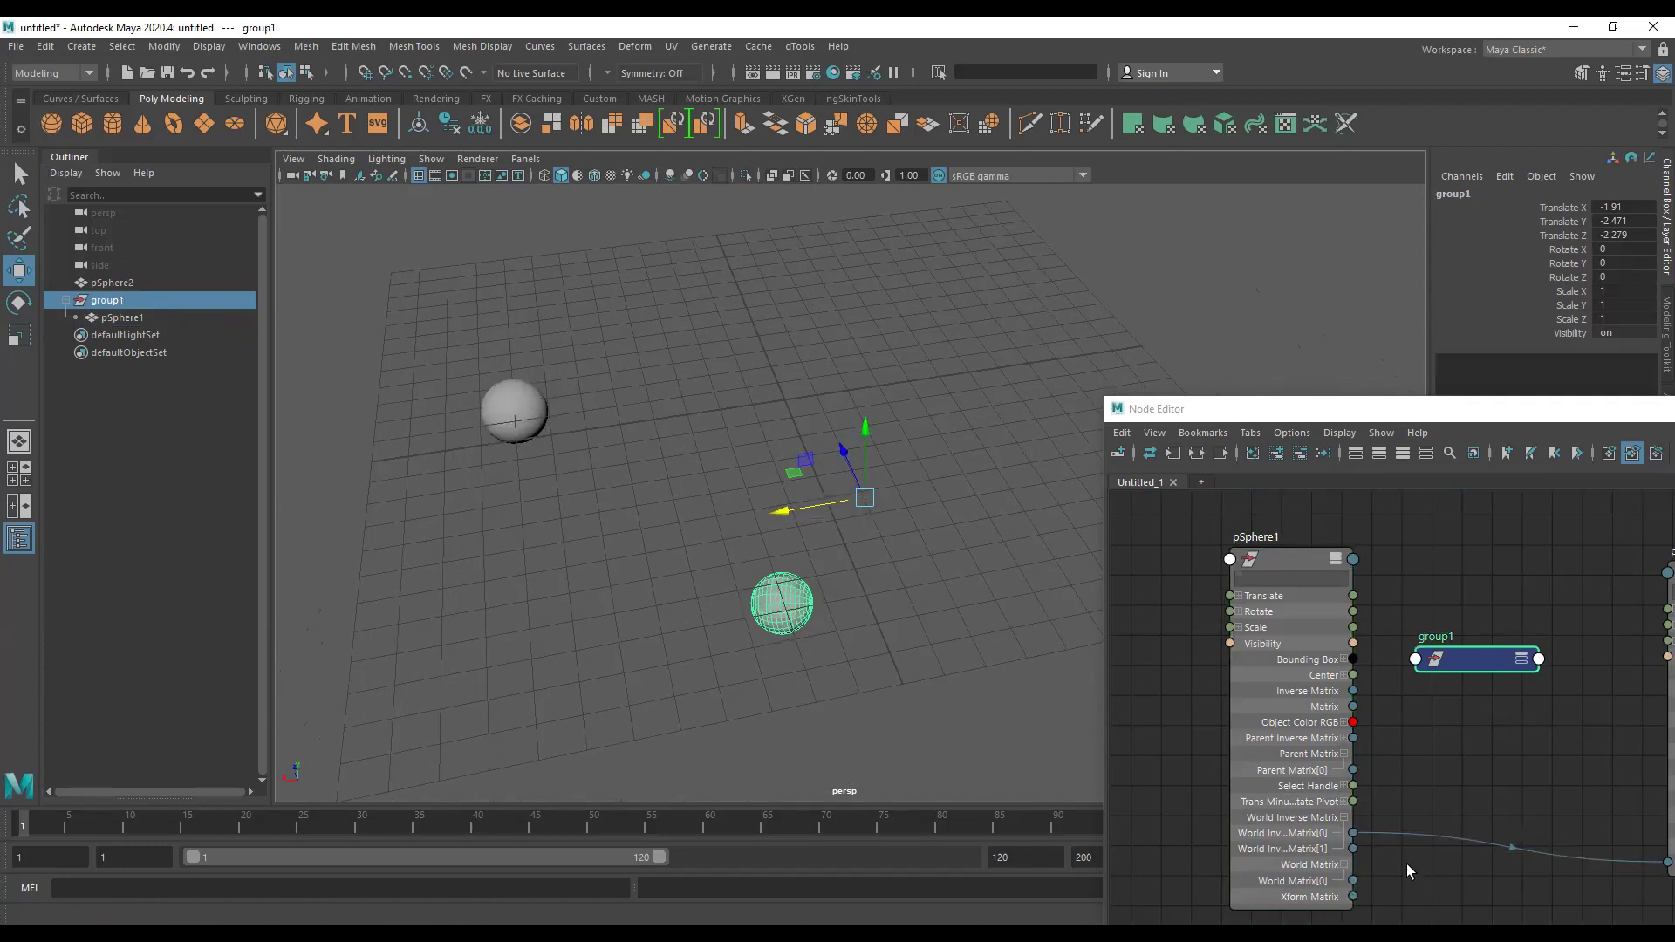
pyautogui.moveTo(1379, 833)
pyautogui.mouseDown()
pyautogui.moveTo(1386, 763)
pyautogui.moveTo(1353, 768)
pyautogui.mouseUp()
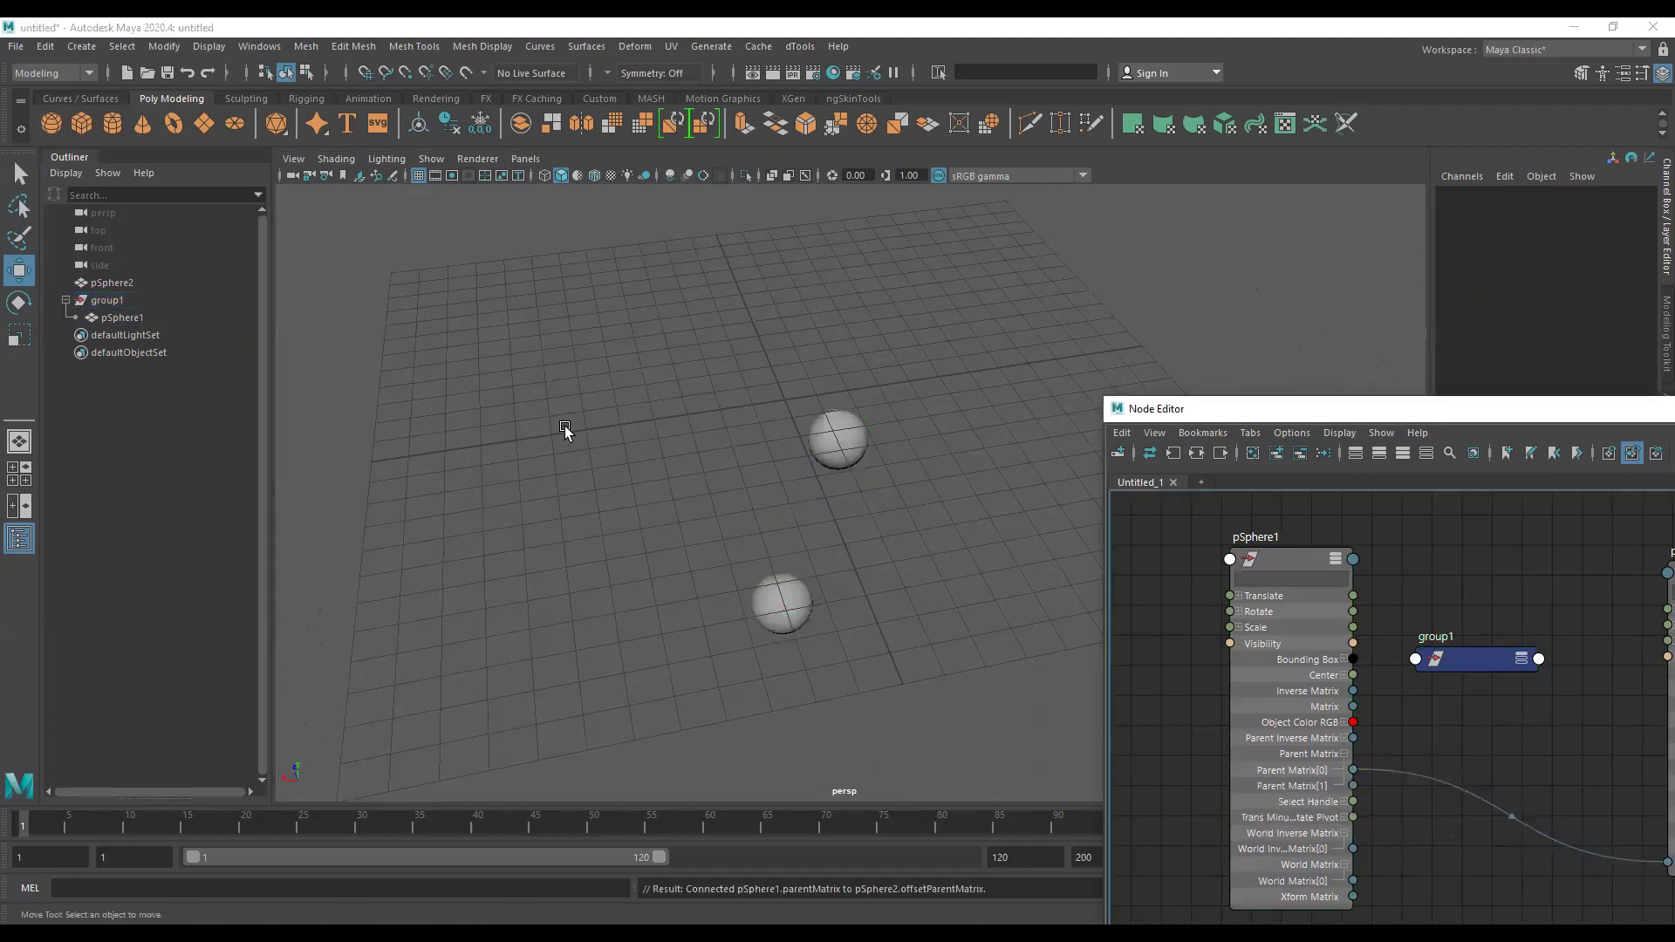
# Move group1 to a new position to test the Parent Matrix link.
pyautogui.click(126, 302)
pyautogui.keyDown('alt'); pyautogui.moveTo(723, 419); pyautogui.dragTo(715, 434); pyautogui.keyUp('alt')
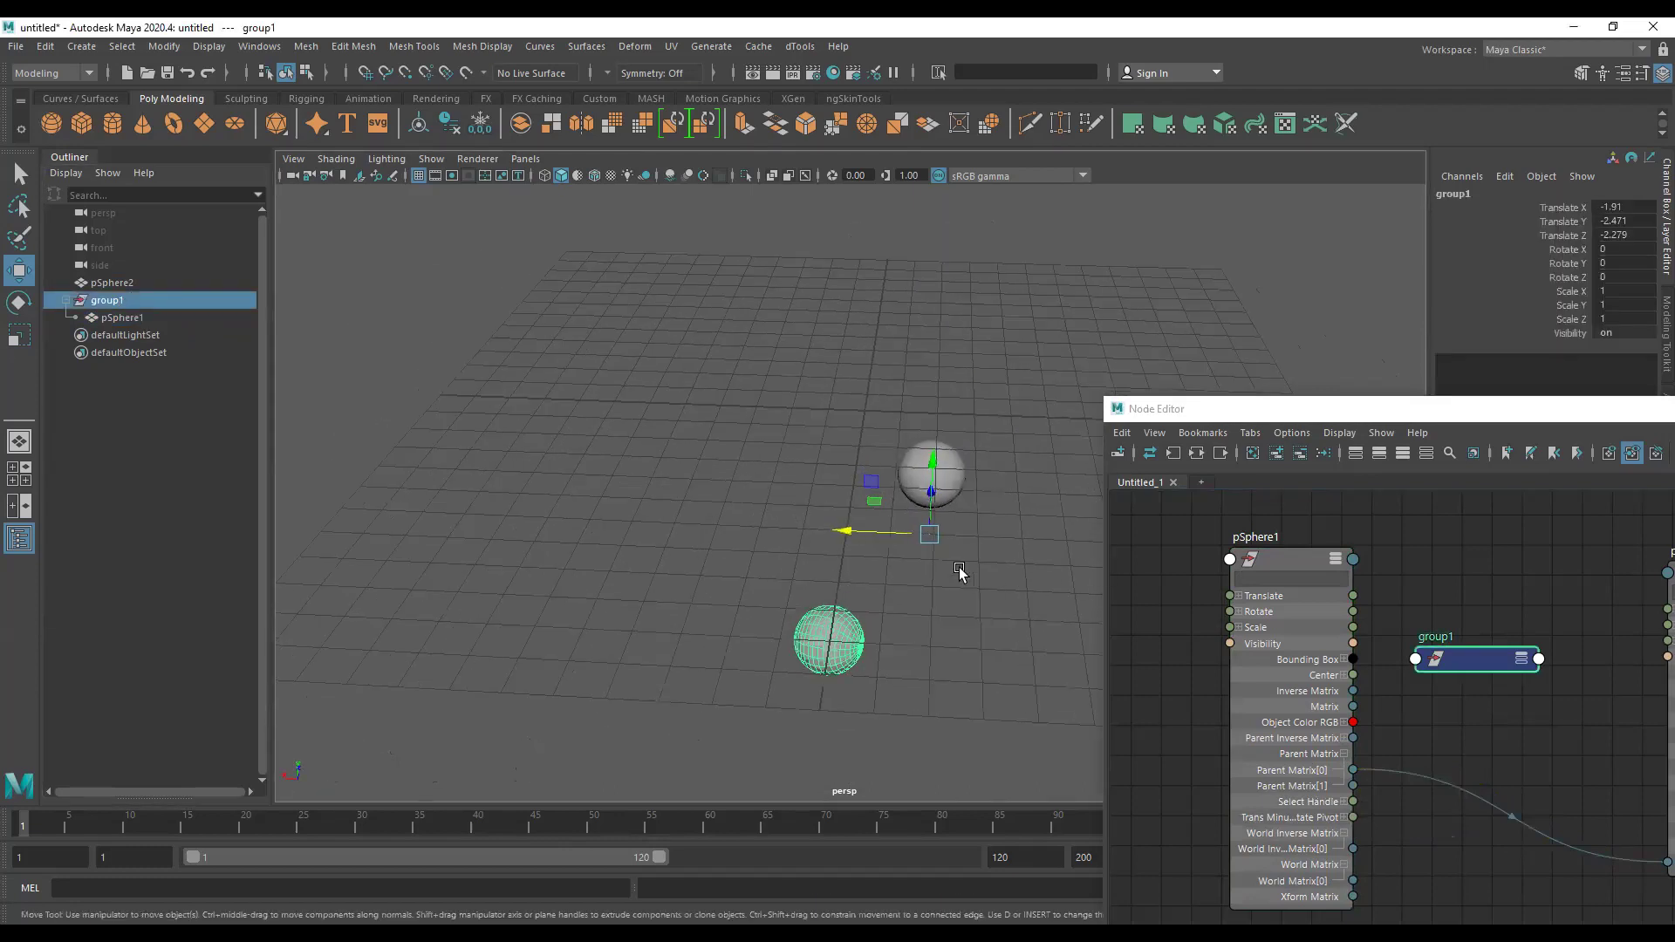
pyautogui.moveTo(928, 535)
pyautogui.mouseDown()
pyautogui.moveTo(733, 484)
pyautogui.moveTo(779, 443)
pyautogui.moveTo(999, 417)
pyautogui.mouseUp()
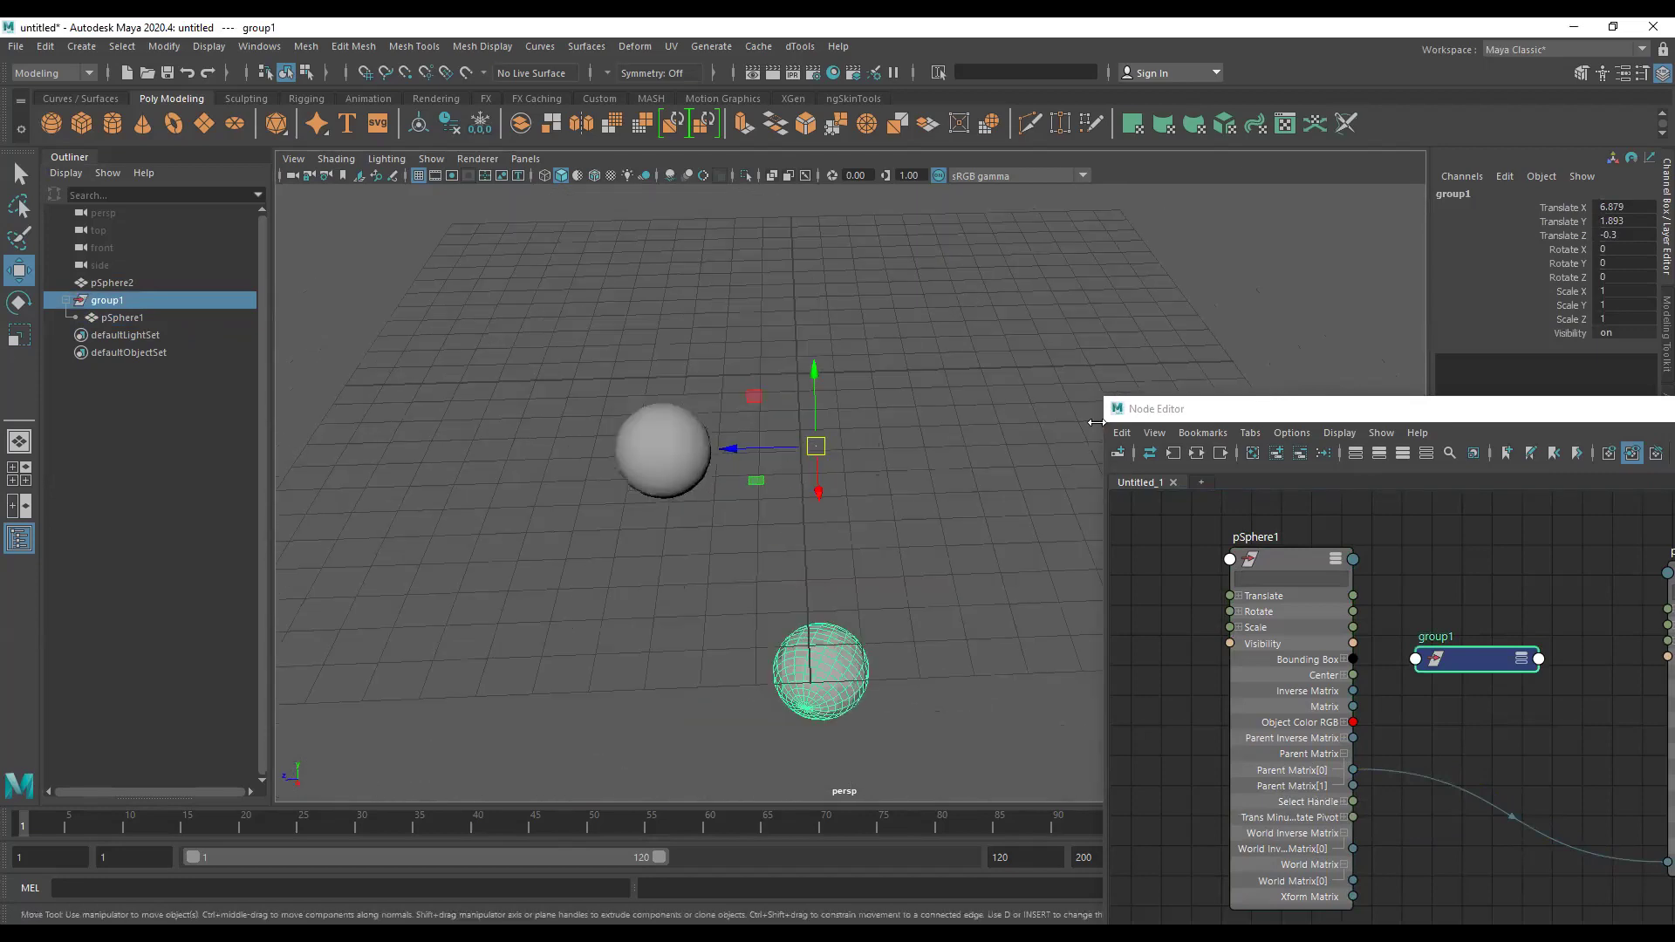
# Set pSphere2's Translate Z to 0 in the Channel Box.
pyautogui.click(685, 458)
pyautogui.doubleClick(1621, 236)
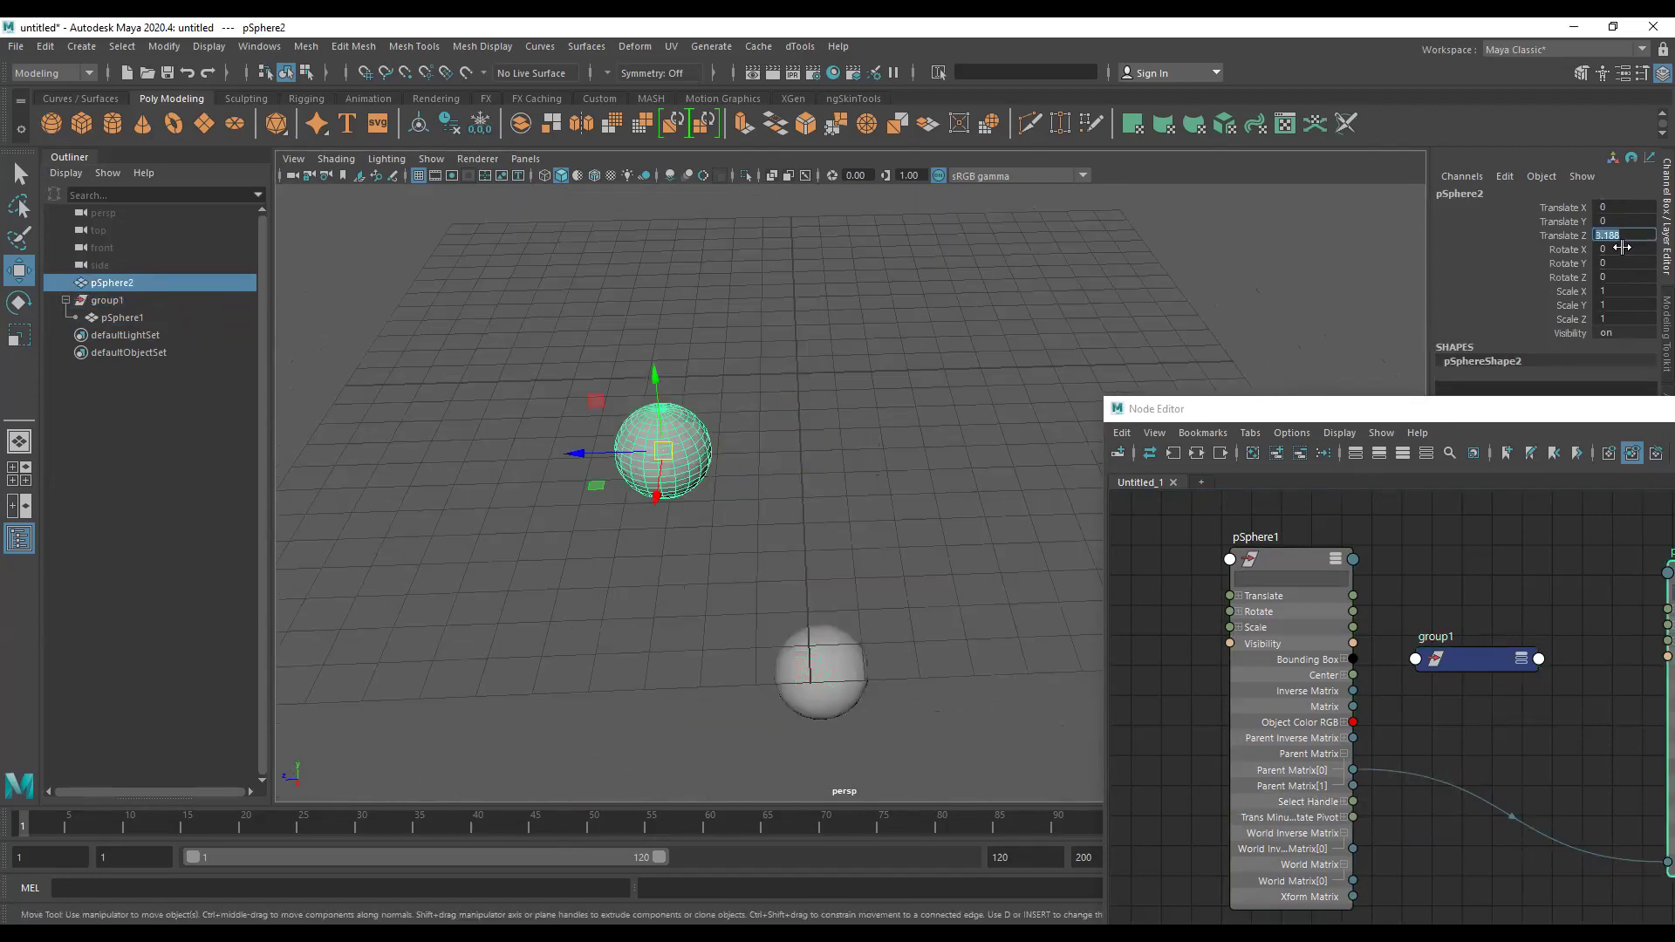
pyautogui.write('0')
pyautogui.press('Return')
# Move group1 again to watch how pSphere2 follows.
pyautogui.click(120, 301)
pyautogui.moveTo(698, 314)
pyautogui.keyDown('alt'); pyautogui.mouseDown()
pyautogui.moveTo(934, 353)
pyautogui.moveTo(908, 357)
pyautogui.mouseUp(); pyautogui.keyUp('alt')
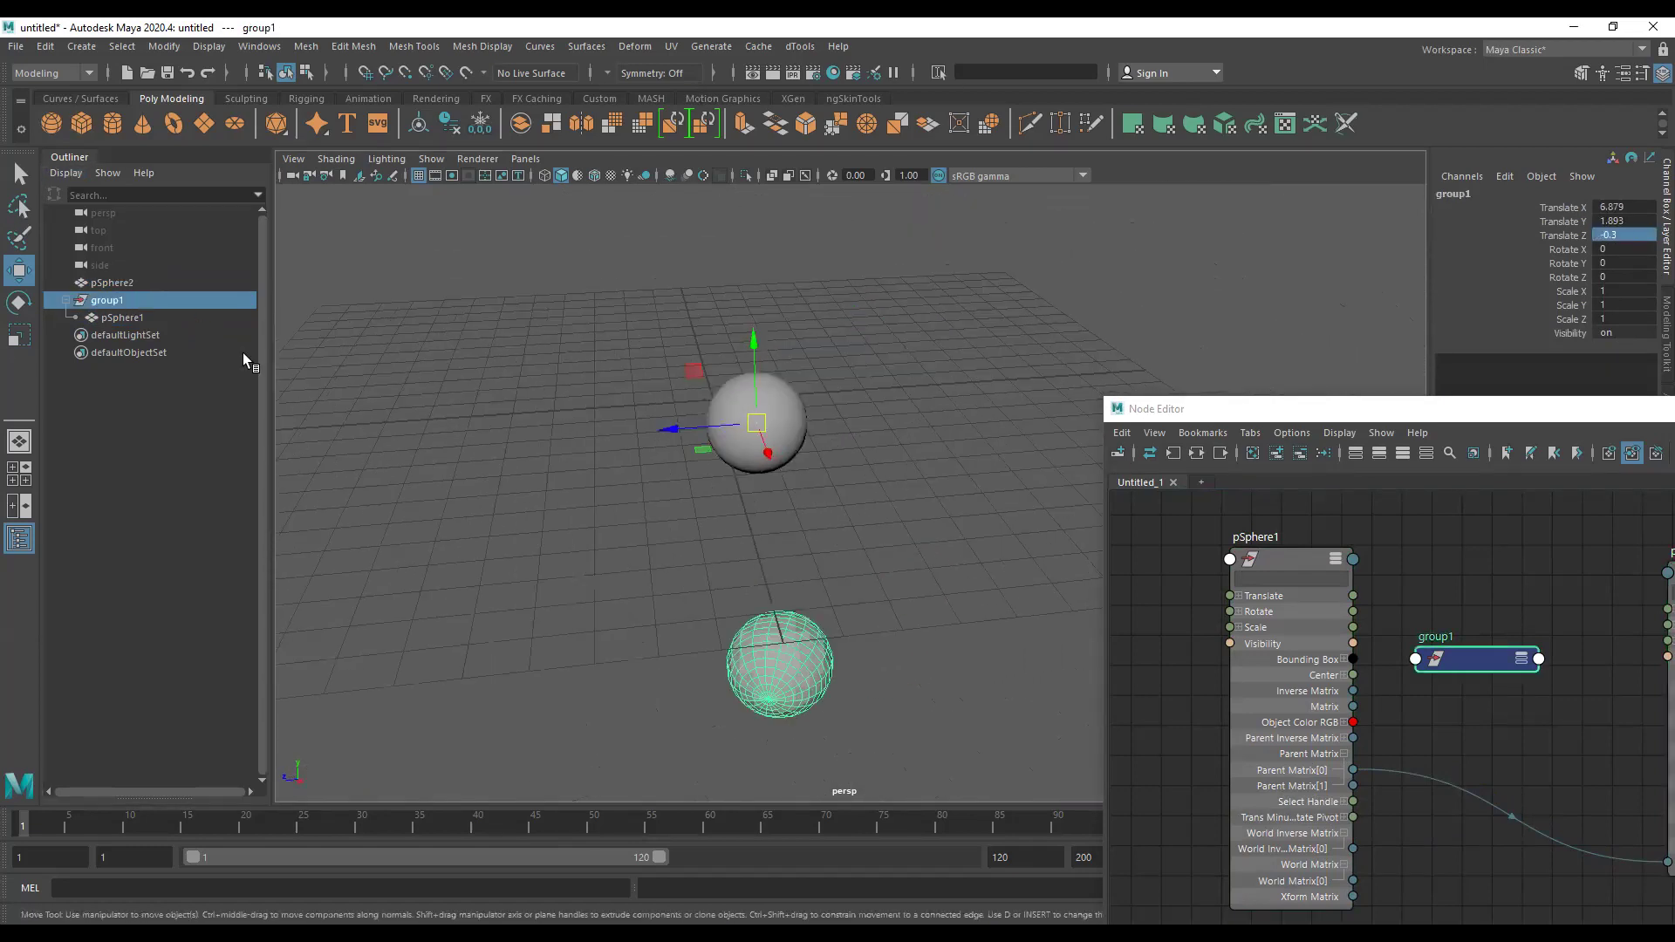
pyautogui.keyDown('ctrl'); pyautogui.click(126, 286); pyautogui.keyUp('ctrl')
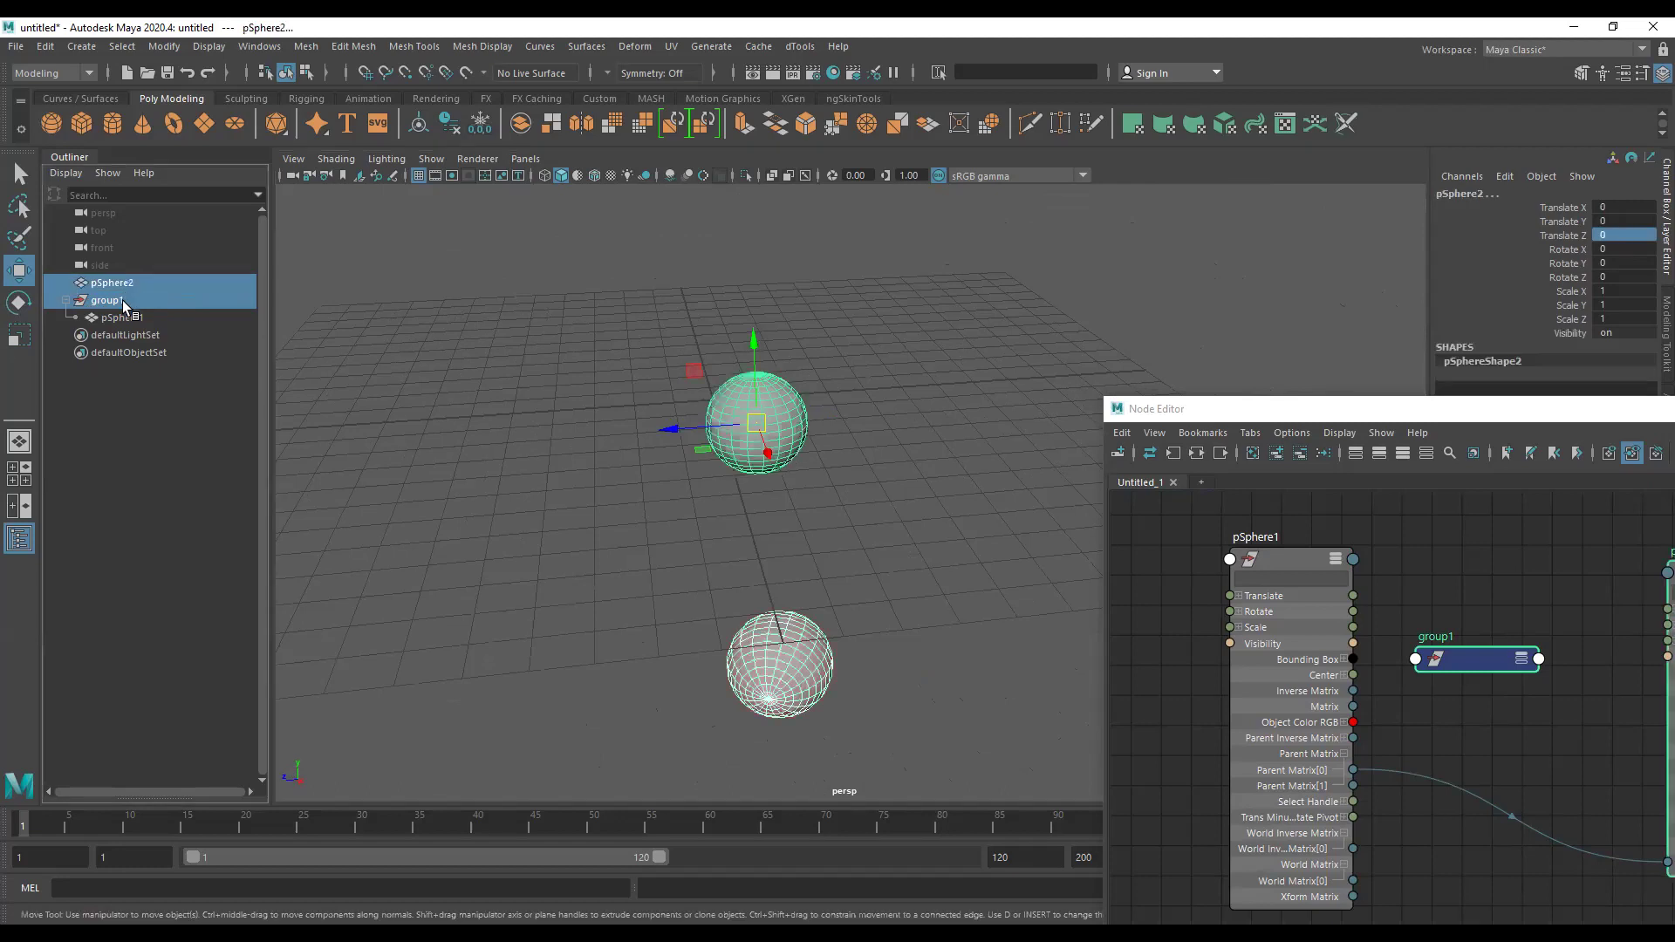
pyautogui.click(126, 305)
pyautogui.moveTo(763, 428)
pyautogui.mouseDown()
pyautogui.moveTo(551, 447)
pyautogui.moveTo(646, 362)
pyautogui.mouseUp()
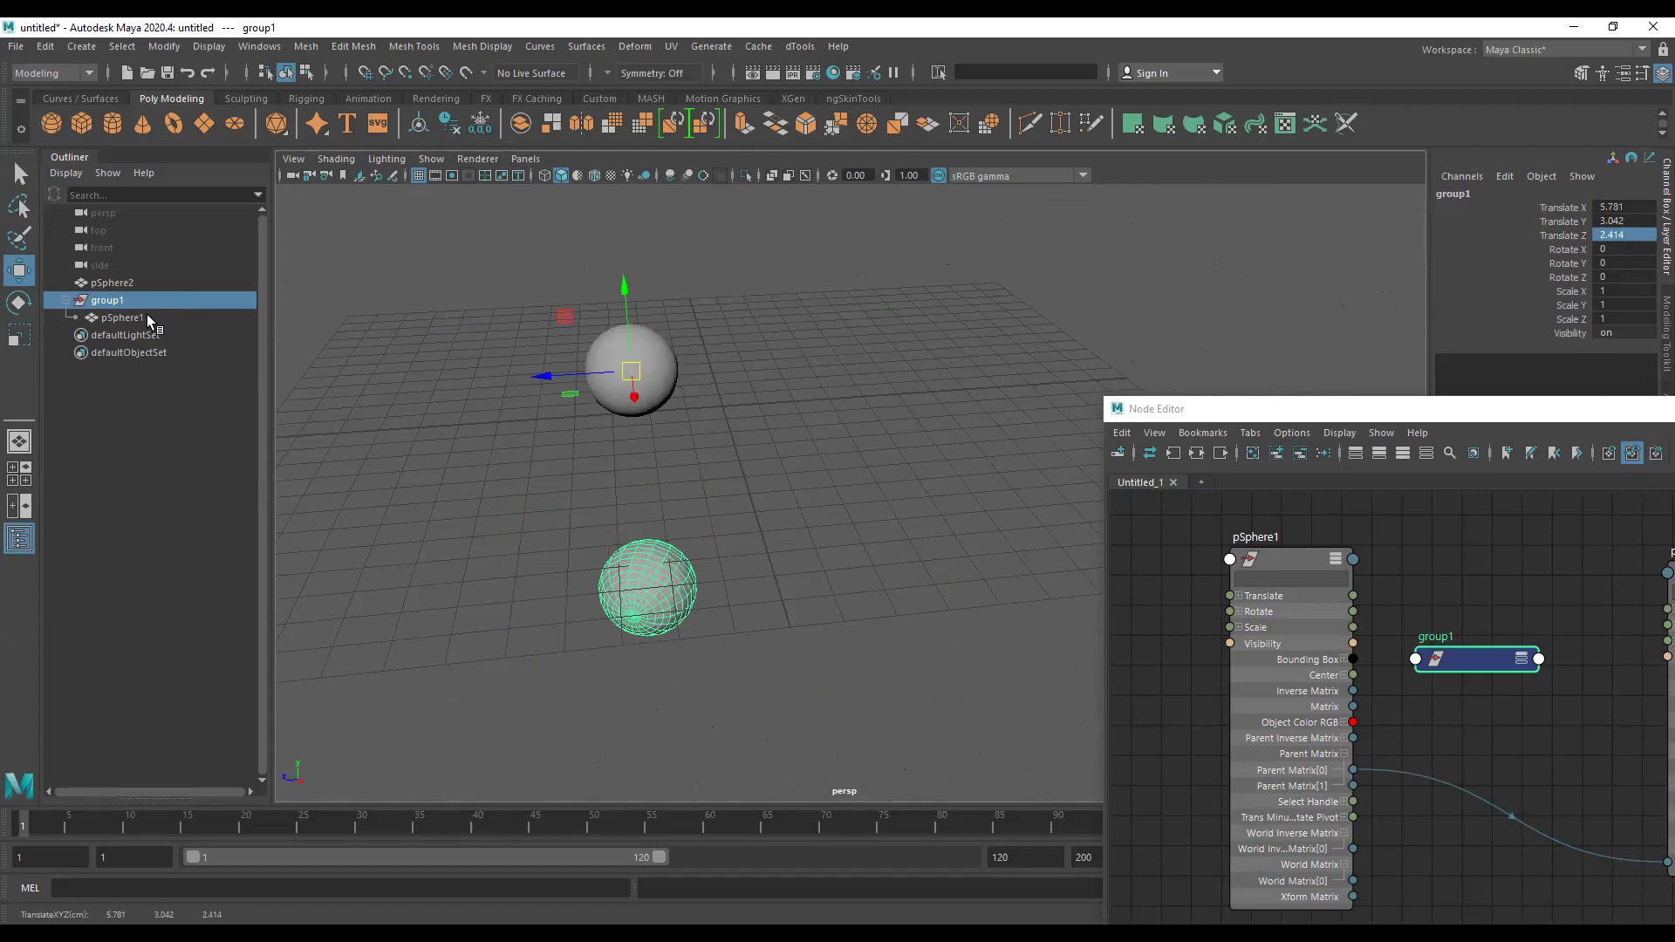
# Move pSphere1 along X to translate 0.982, -0.926, -7.447 and view both spheres.
pyautogui.click(122, 318)
pyautogui.keyDown('alt'); pyautogui.moveTo(685, 423); pyautogui.dragTo(602, 489); pyautogui.keyUp('alt')
pyautogui.moveTo(602, 576)
pyautogui.mouseDown()
pyautogui.moveTo(1068, 342)
pyautogui.moveTo(704, 580)
pyautogui.moveTo(814, 437)
pyautogui.moveTo(873, 398)
pyautogui.mouseUp()
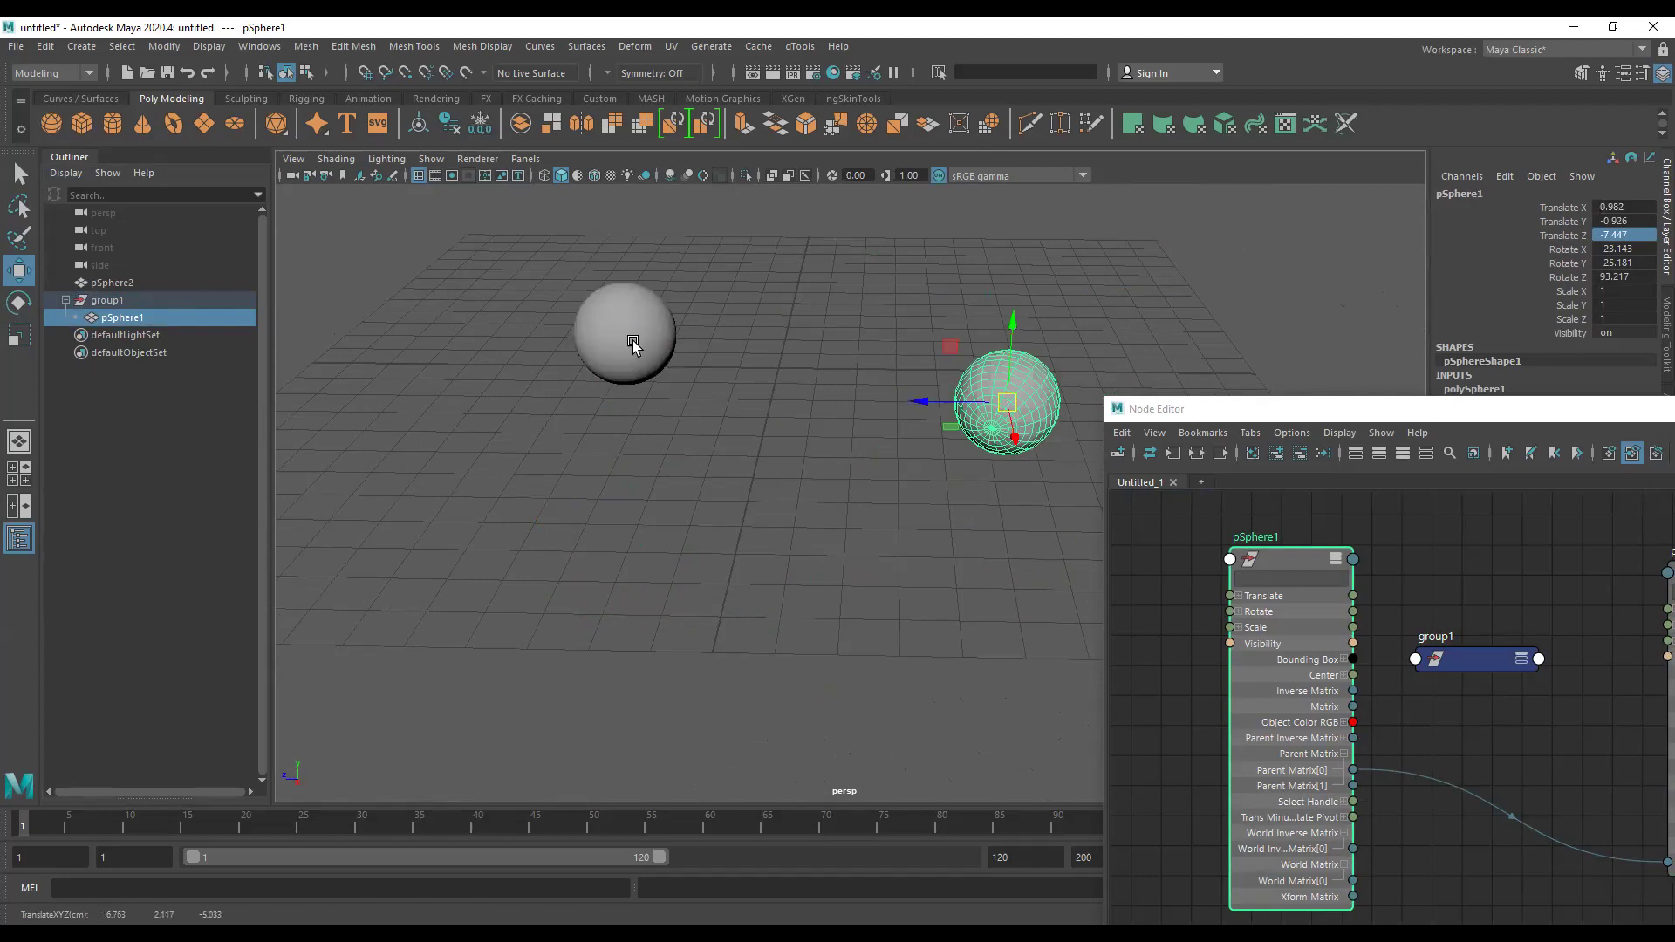
pyautogui.moveTo(654, 431)
pyautogui.keyDown('alt'); pyautogui.mouseDown()
pyautogui.moveTo(643, 460)
pyautogui.moveTo(665, 520)
pyautogui.moveTo(635, 496)
pyautogui.mouseUp(); pyautogui.keyUp('alt')
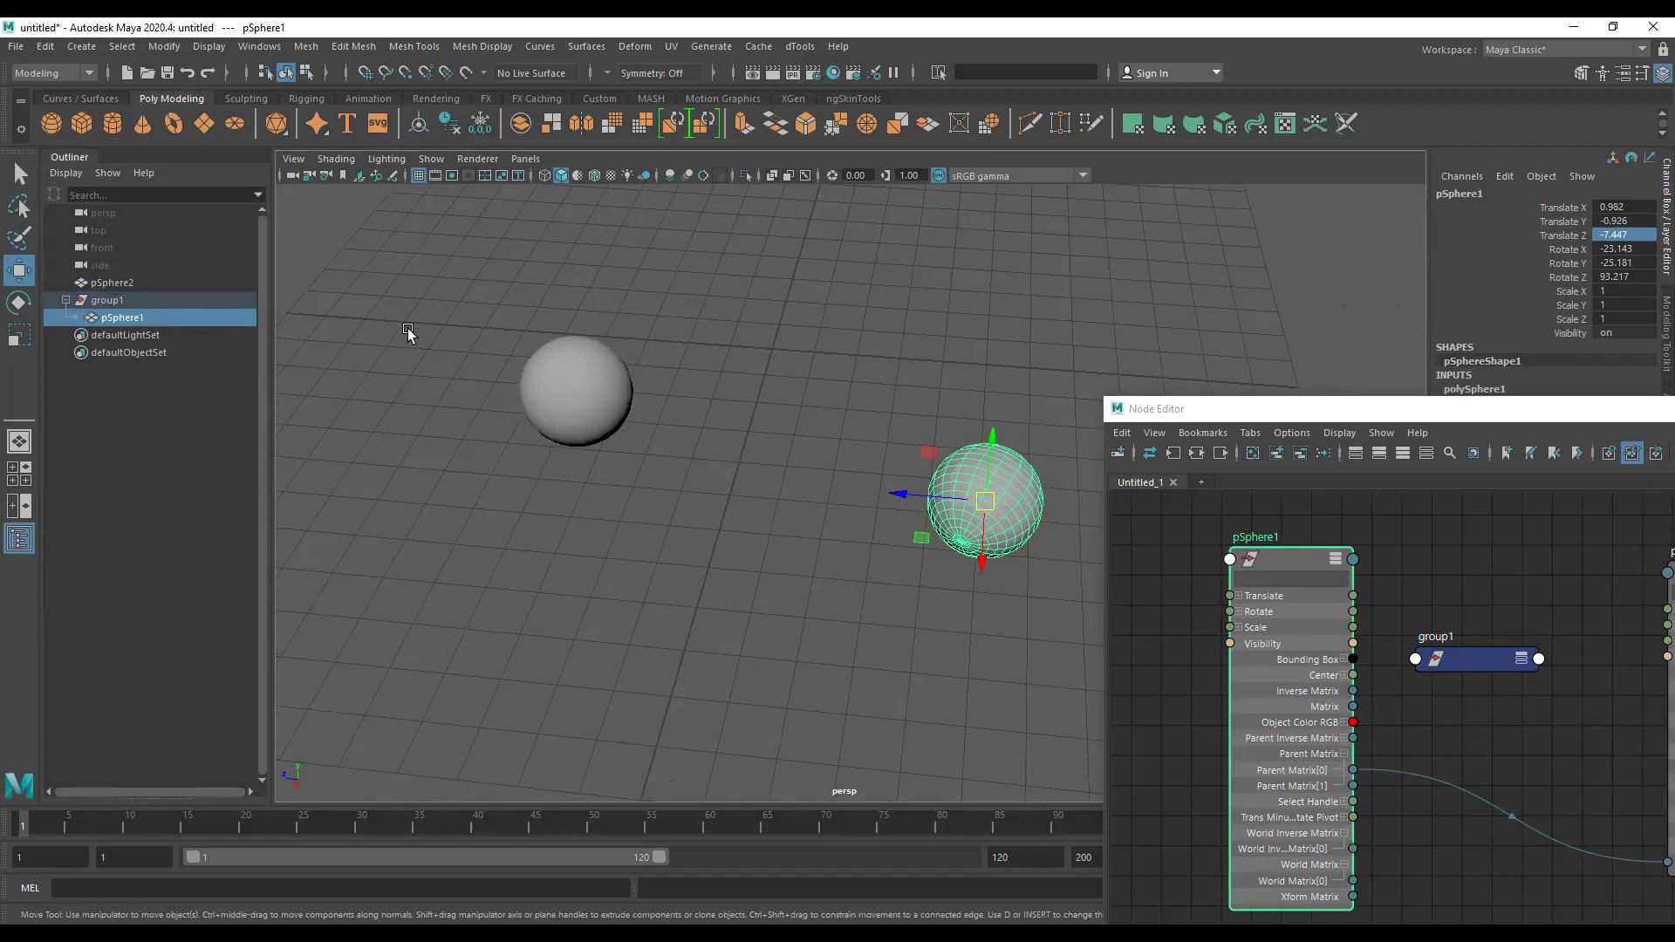
pyautogui.moveTo(722, 330)
pyautogui.keyDown('alt'); pyautogui.mouseDown(button='right')
pyautogui.moveTo(746, 309)
pyautogui.moveTo(746, 326)
pyautogui.mouseUp(button='right'); pyautogui.keyUp('alt')
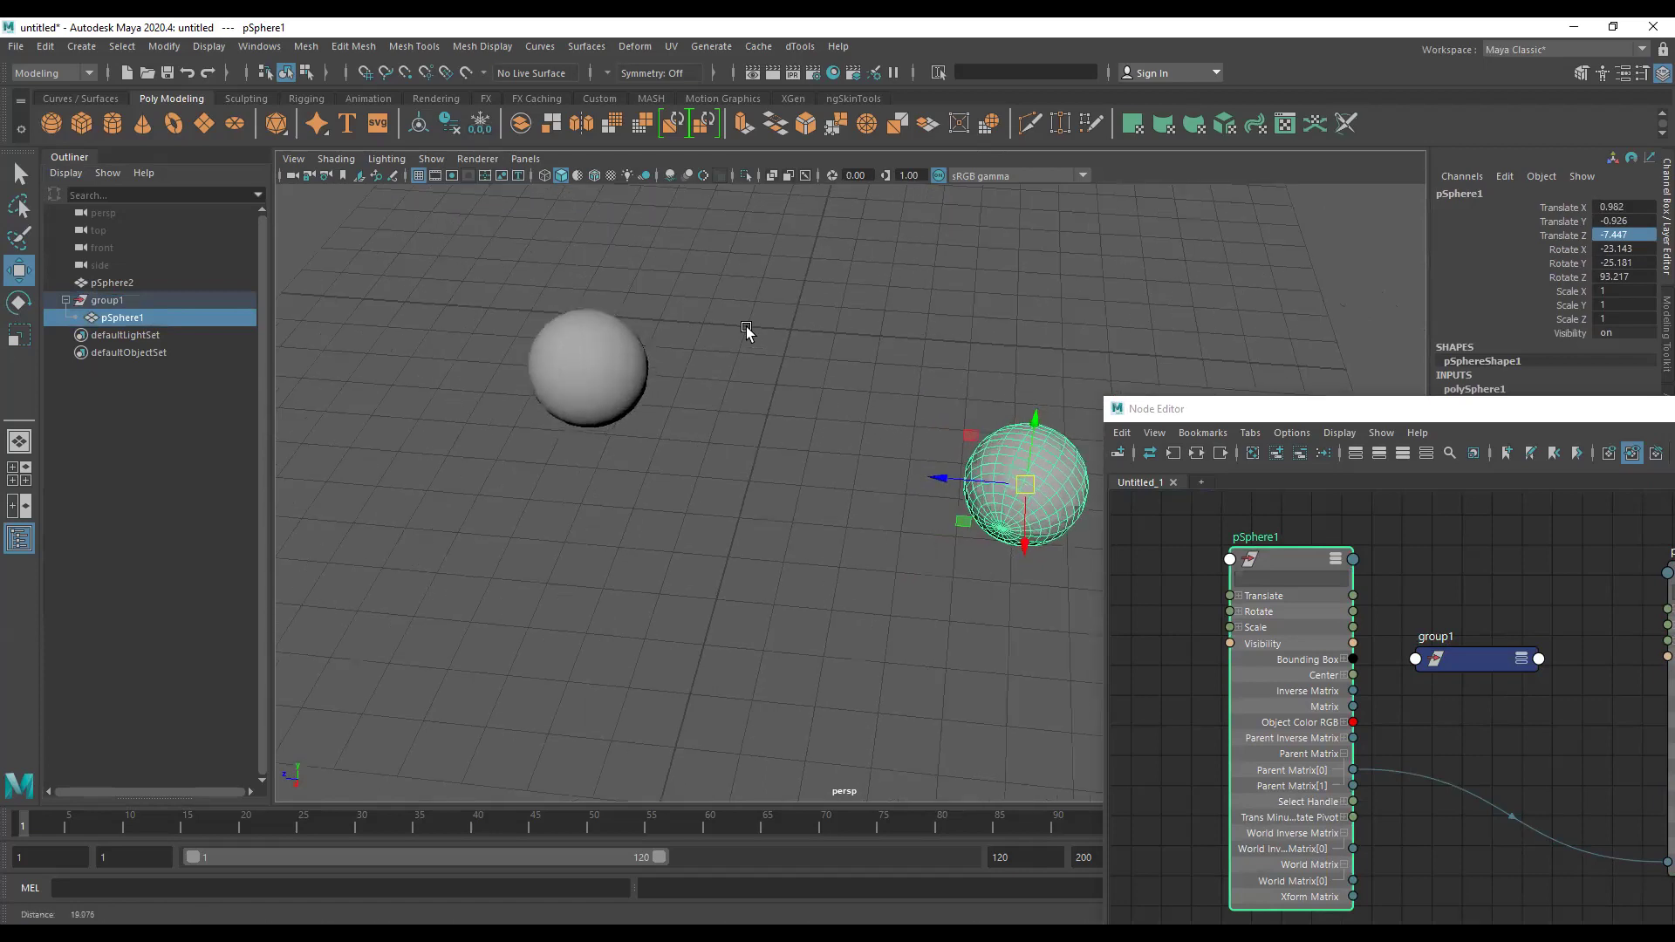
pyautogui.keyDown('alt'); pyautogui.moveTo(746, 327); pyautogui.dragTo(709, 389, button='middle'); pyautogui.keyUp('alt')
pyautogui.keyDown('alt'); pyautogui.moveTo(708, 390); pyautogui.dragTo(1180, 763, button='right'); pyautogui.keyUp('alt')
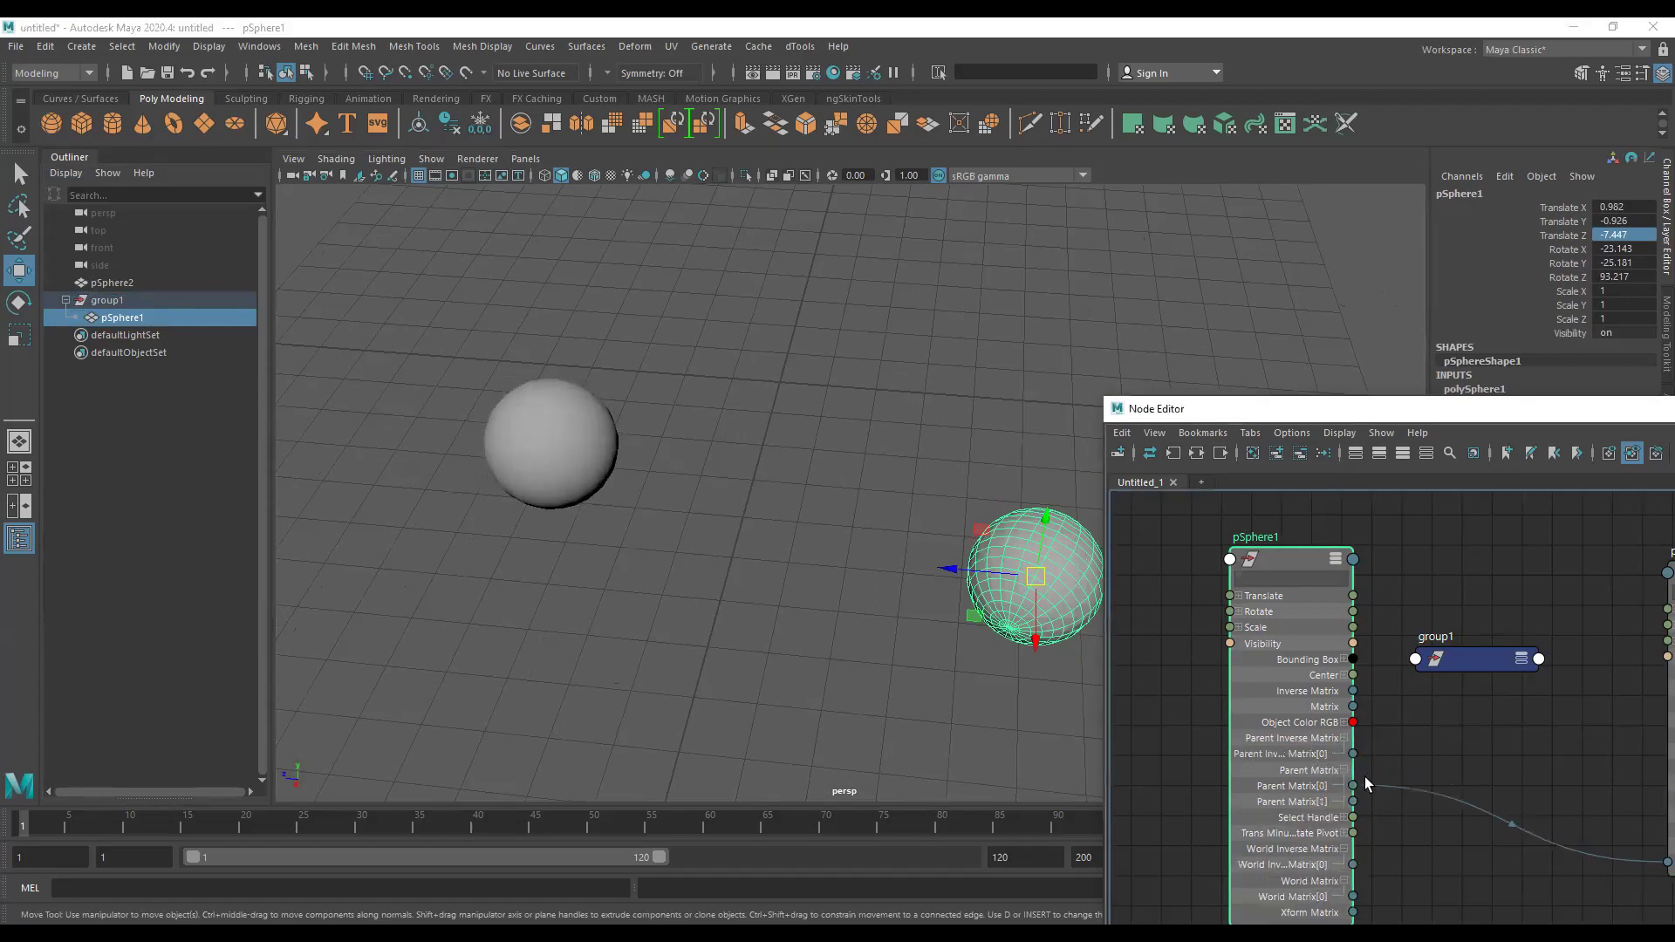
# Connect pSphere1's Parent Inverse Matrix[0] to pSphere2's Offset Parent Matrix.
pyautogui.click(1374, 786)
pyautogui.scroll(-3, 752, 485)
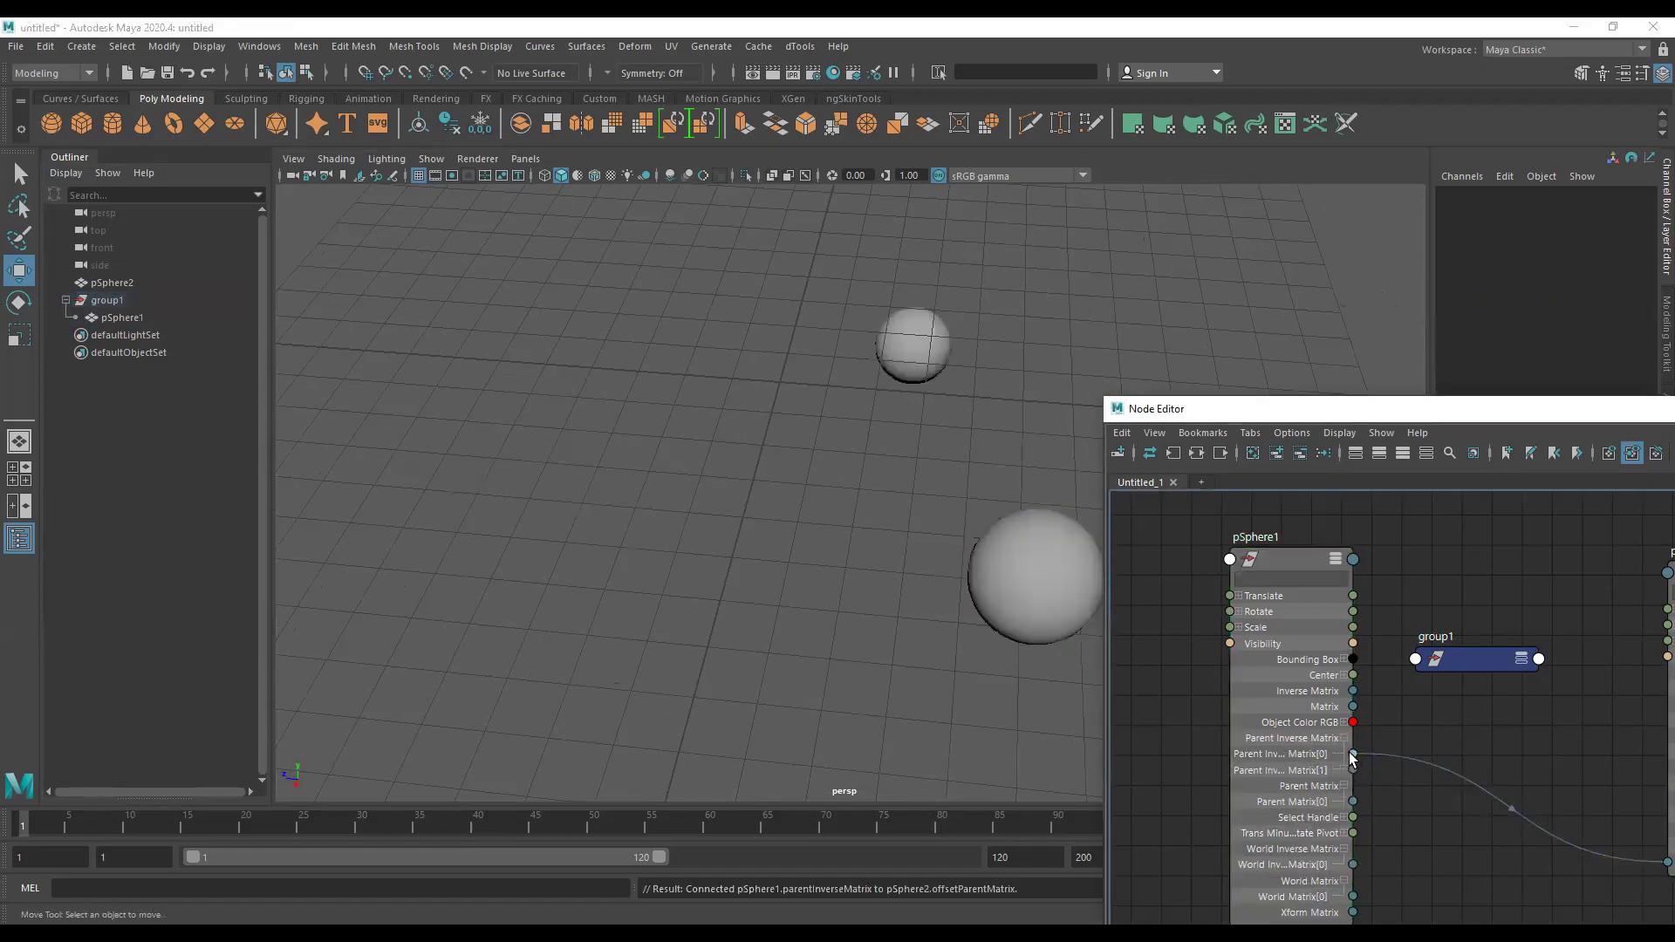
pyautogui.scroll(-3, 752, 485)
pyautogui.scroll(-3, 824, 490)
# Move group1 to 11.338, 1.456, 2.978 and reposition pSphere1's node higher in the graph.
pyautogui.keyDown('alt'); pyautogui.moveTo(823, 490); pyautogui.dragTo(574, 470); pyautogui.keyUp('alt')
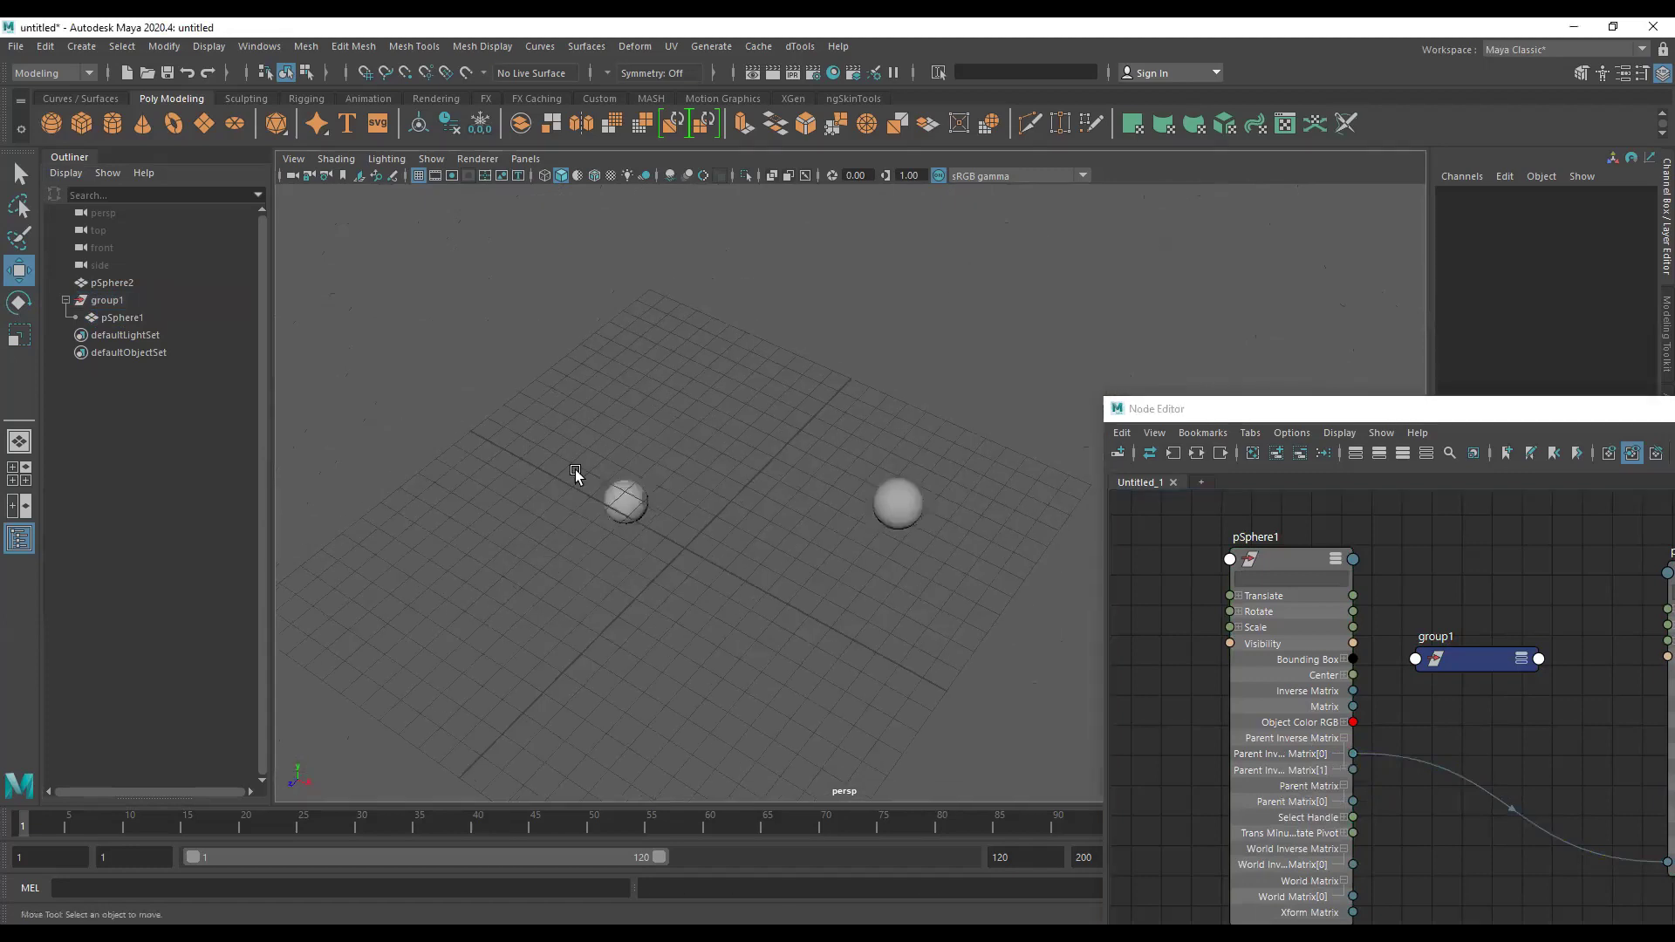
pyautogui.click(124, 299)
pyautogui.moveTo(696, 437)
pyautogui.keyDown('alt'); pyautogui.mouseDown()
pyautogui.moveTo(942, 561)
pyautogui.moveTo(1045, 637)
pyautogui.moveTo(490, 599)
pyautogui.moveTo(965, 490)
pyautogui.moveTo(818, 614)
pyautogui.moveTo(856, 520)
pyautogui.moveTo(799, 439)
pyautogui.moveTo(818, 501)
pyautogui.moveTo(782, 515)
pyautogui.mouseUp(); pyautogui.keyUp('alt')
pyautogui.click(136, 318)
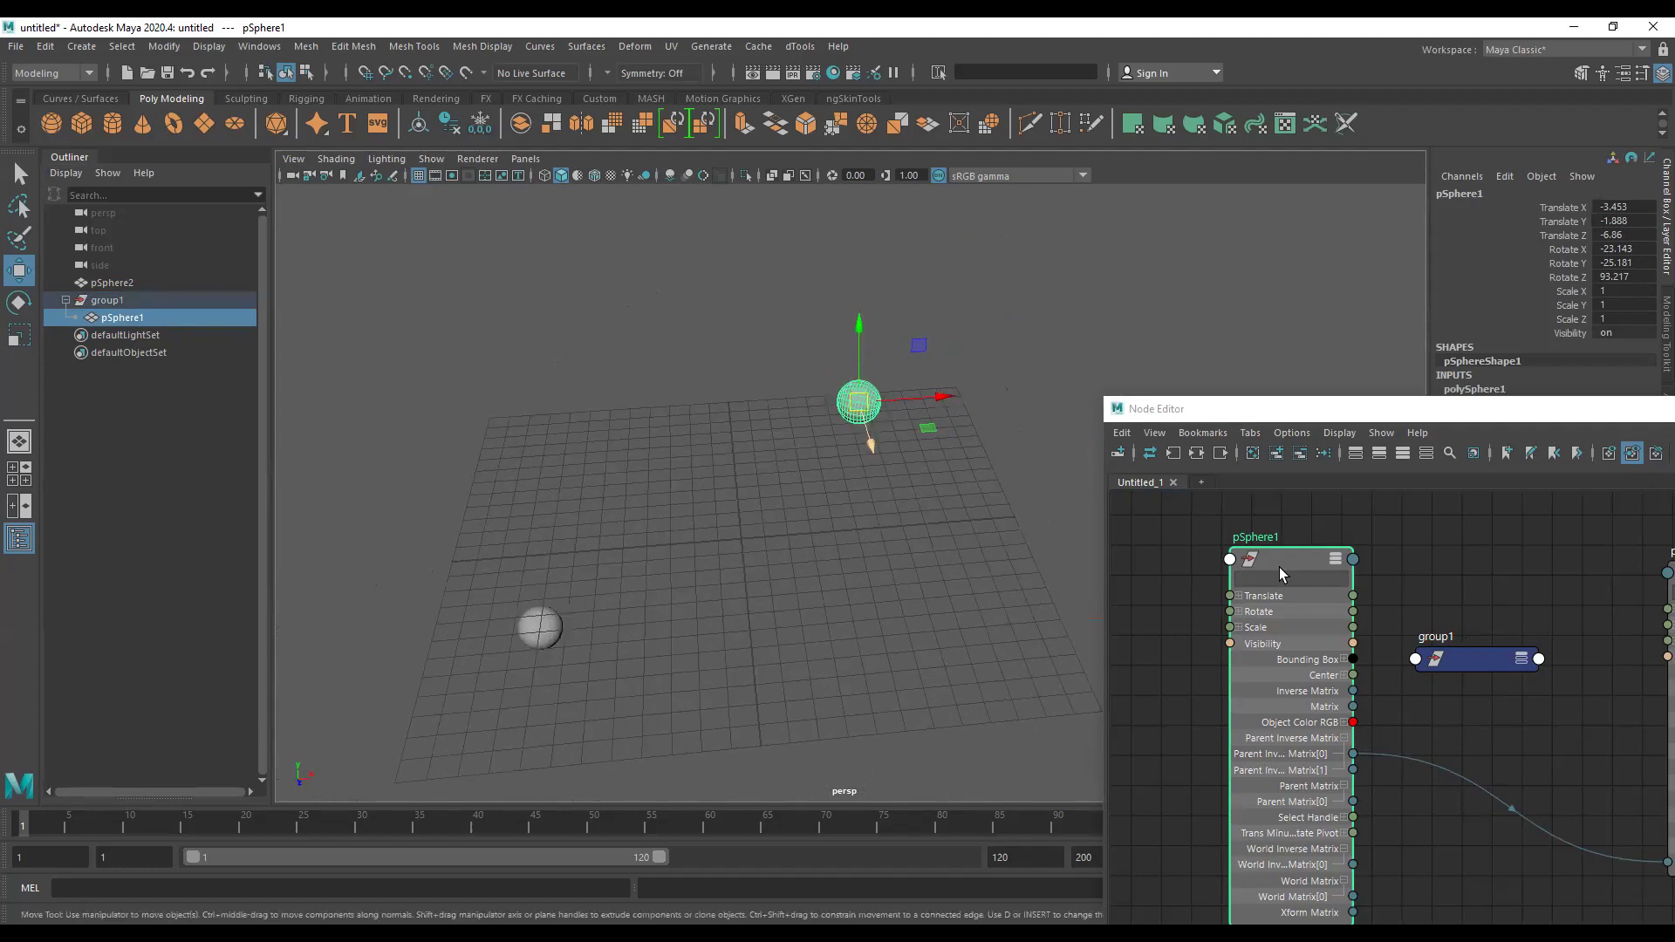
pyautogui.moveTo(1279, 573); pyautogui.dragTo(1289, 449)
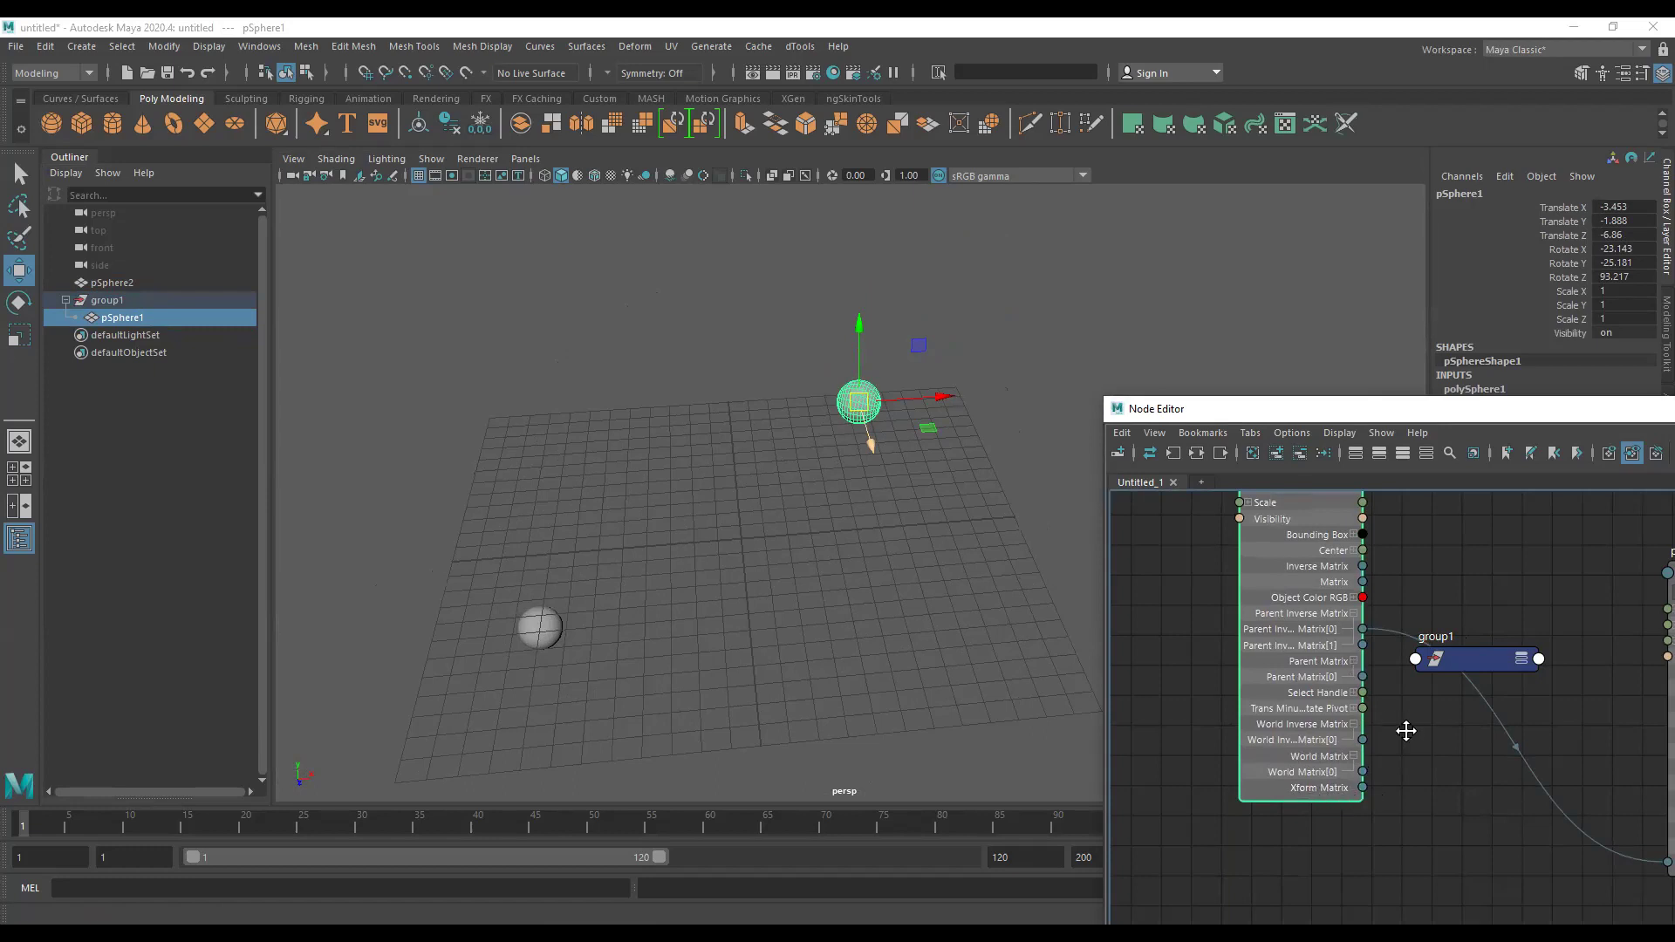
# Connect pSphere1's Xform Matrix to pSphere2's Offset Parent Matrix.
pyautogui.moveTo(1406, 731); pyautogui.dragTo(1368, 755, button='middle')
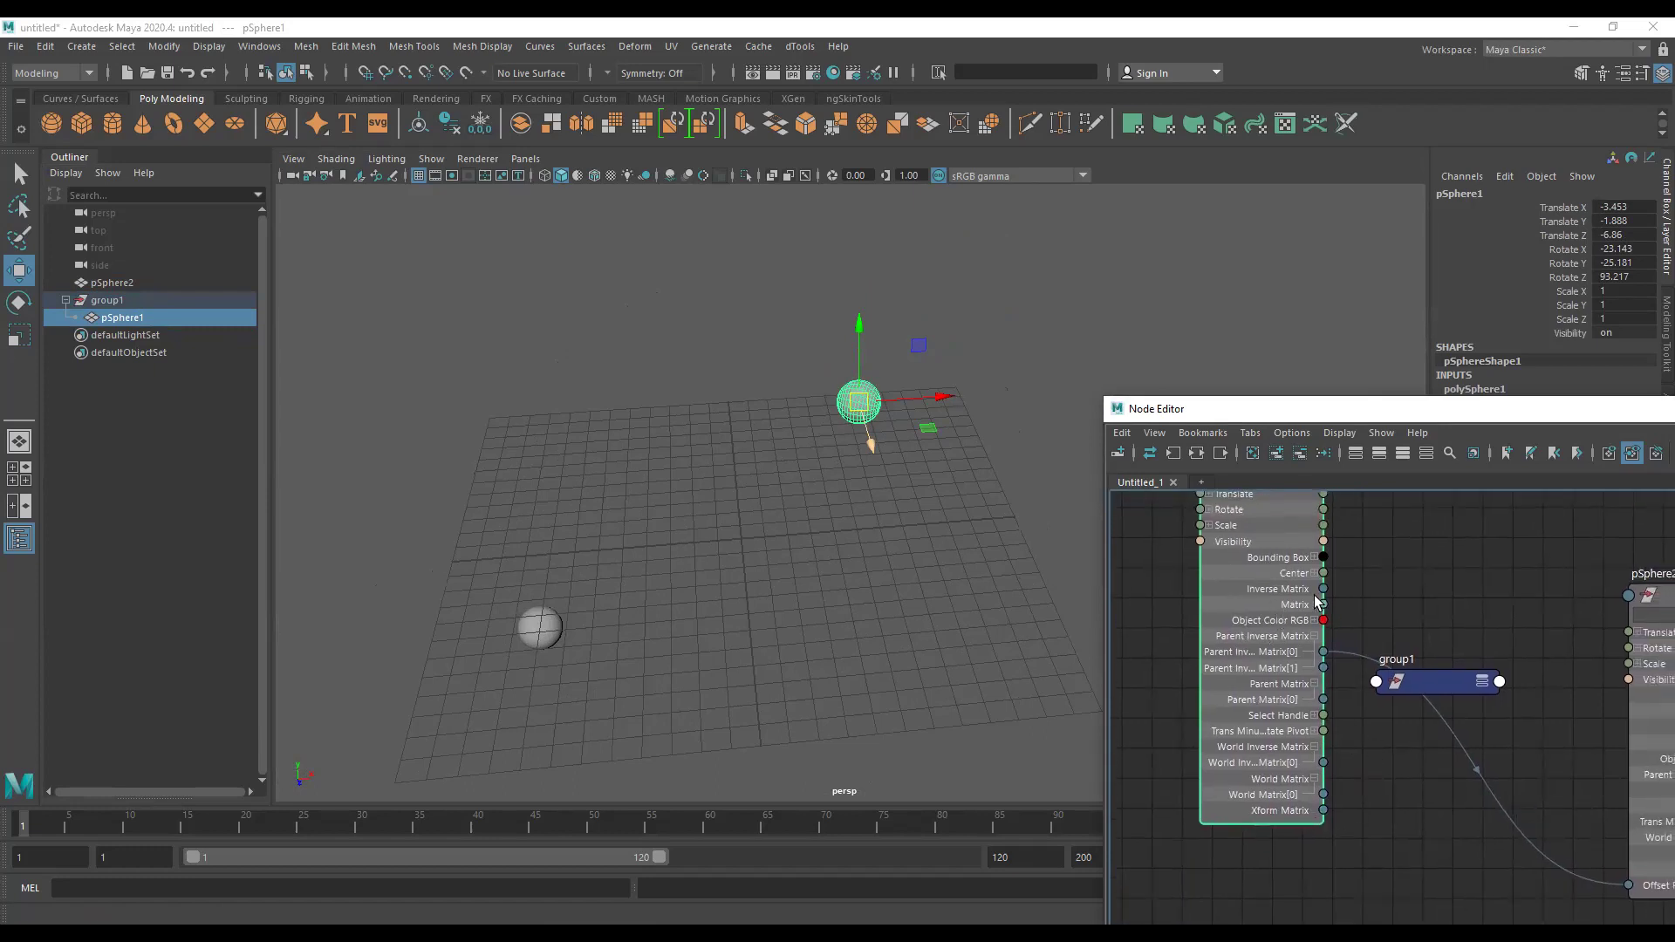
pyautogui.moveTo(1323, 650); pyautogui.dragTo(1324, 811)
pyautogui.keyDown('alt'); pyautogui.moveTo(561, 355); pyautogui.dragTo(541, 349); pyautogui.keyUp('alt')
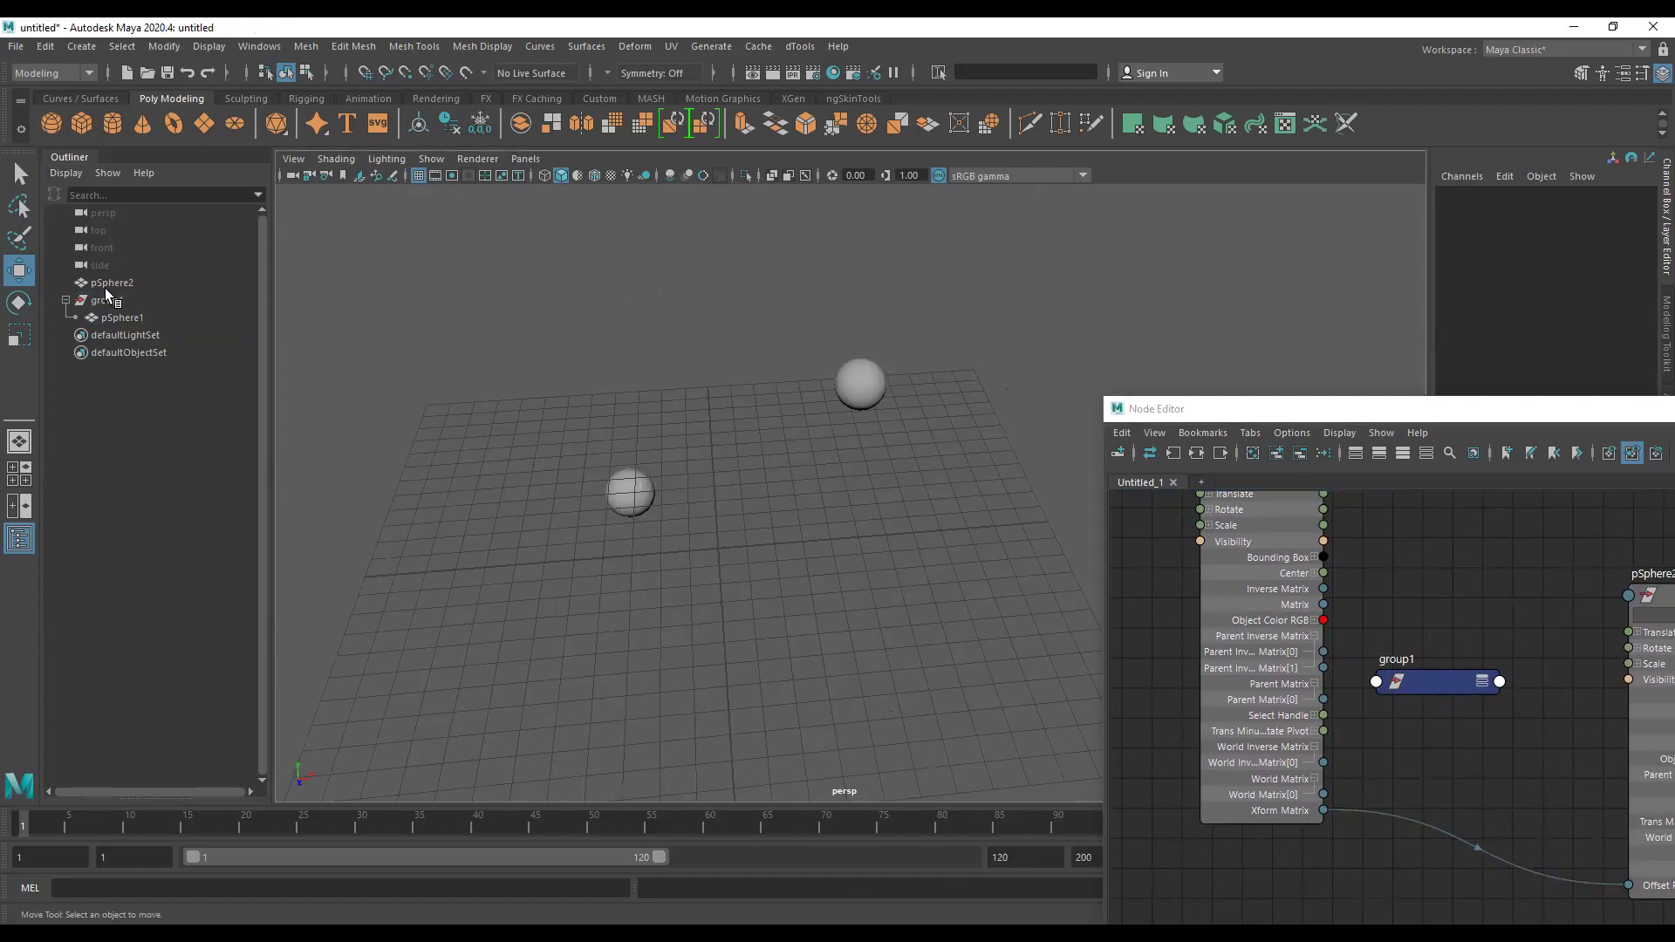
# Move pSphere1 left along X, then move group1 to 7.786, 4.838, 1.366.
pyautogui.click(106, 299)
pyautogui.moveTo(872, 381)
pyautogui.mouseDown()
pyautogui.moveTo(731, 390)
pyautogui.moveTo(657, 316)
pyautogui.mouseUp()
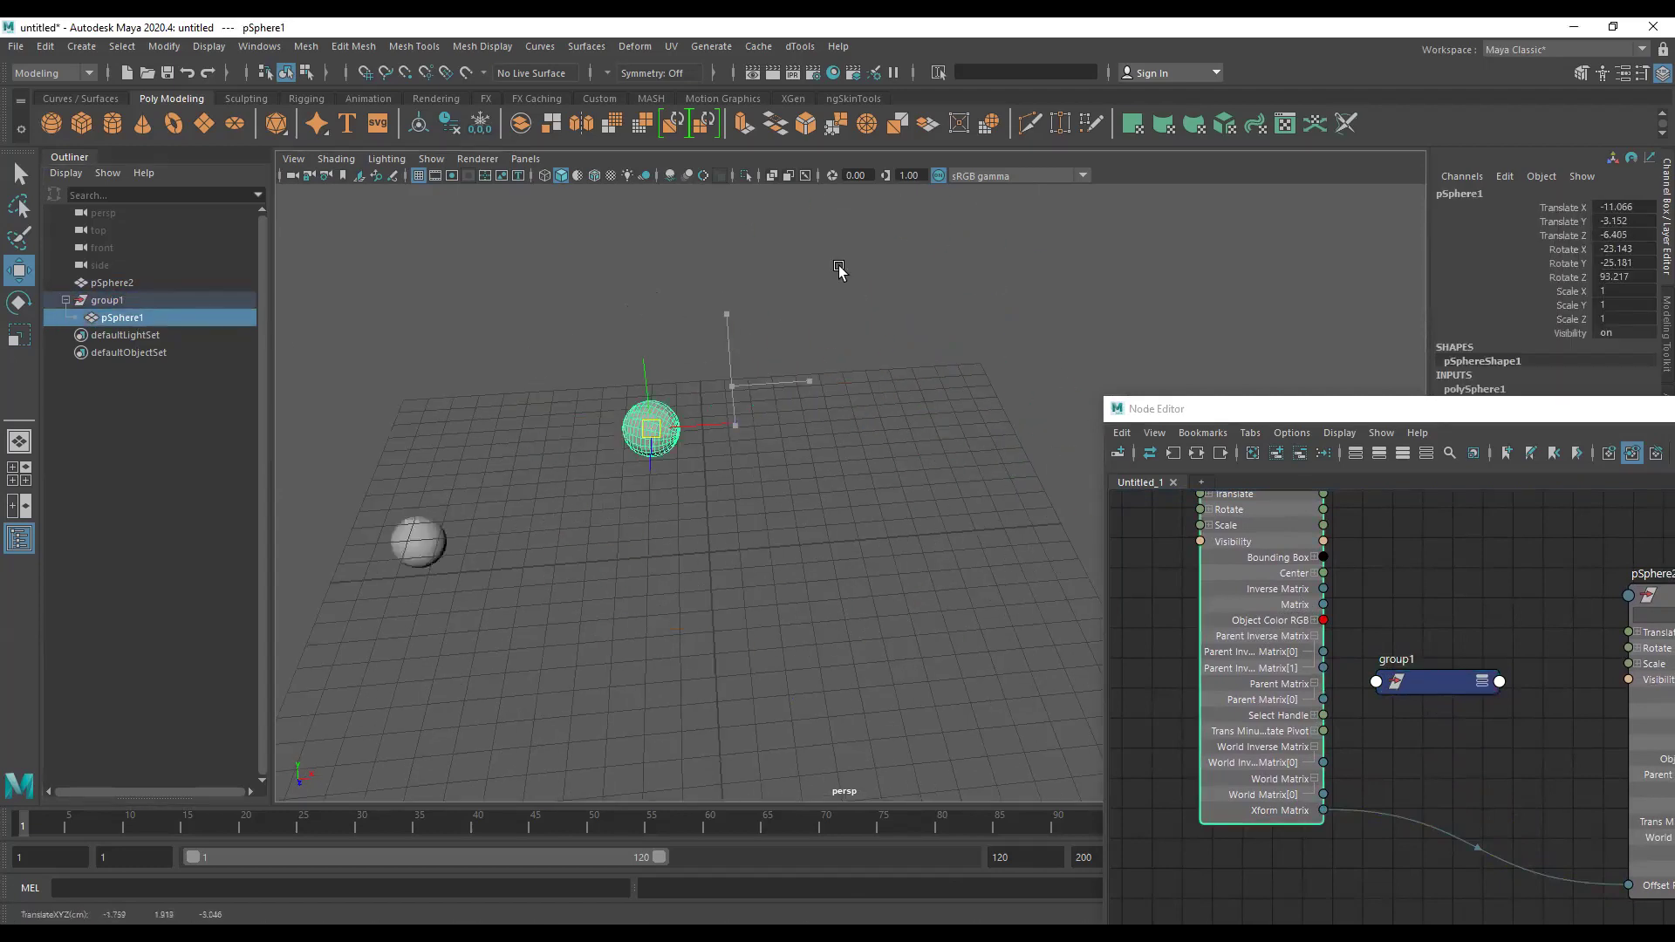
pyautogui.click(147, 300)
pyautogui.moveTo(982, 451)
pyautogui.mouseDown()
pyautogui.moveTo(897, 271)
pyautogui.moveTo(1061, 456)
pyautogui.mouseUp()
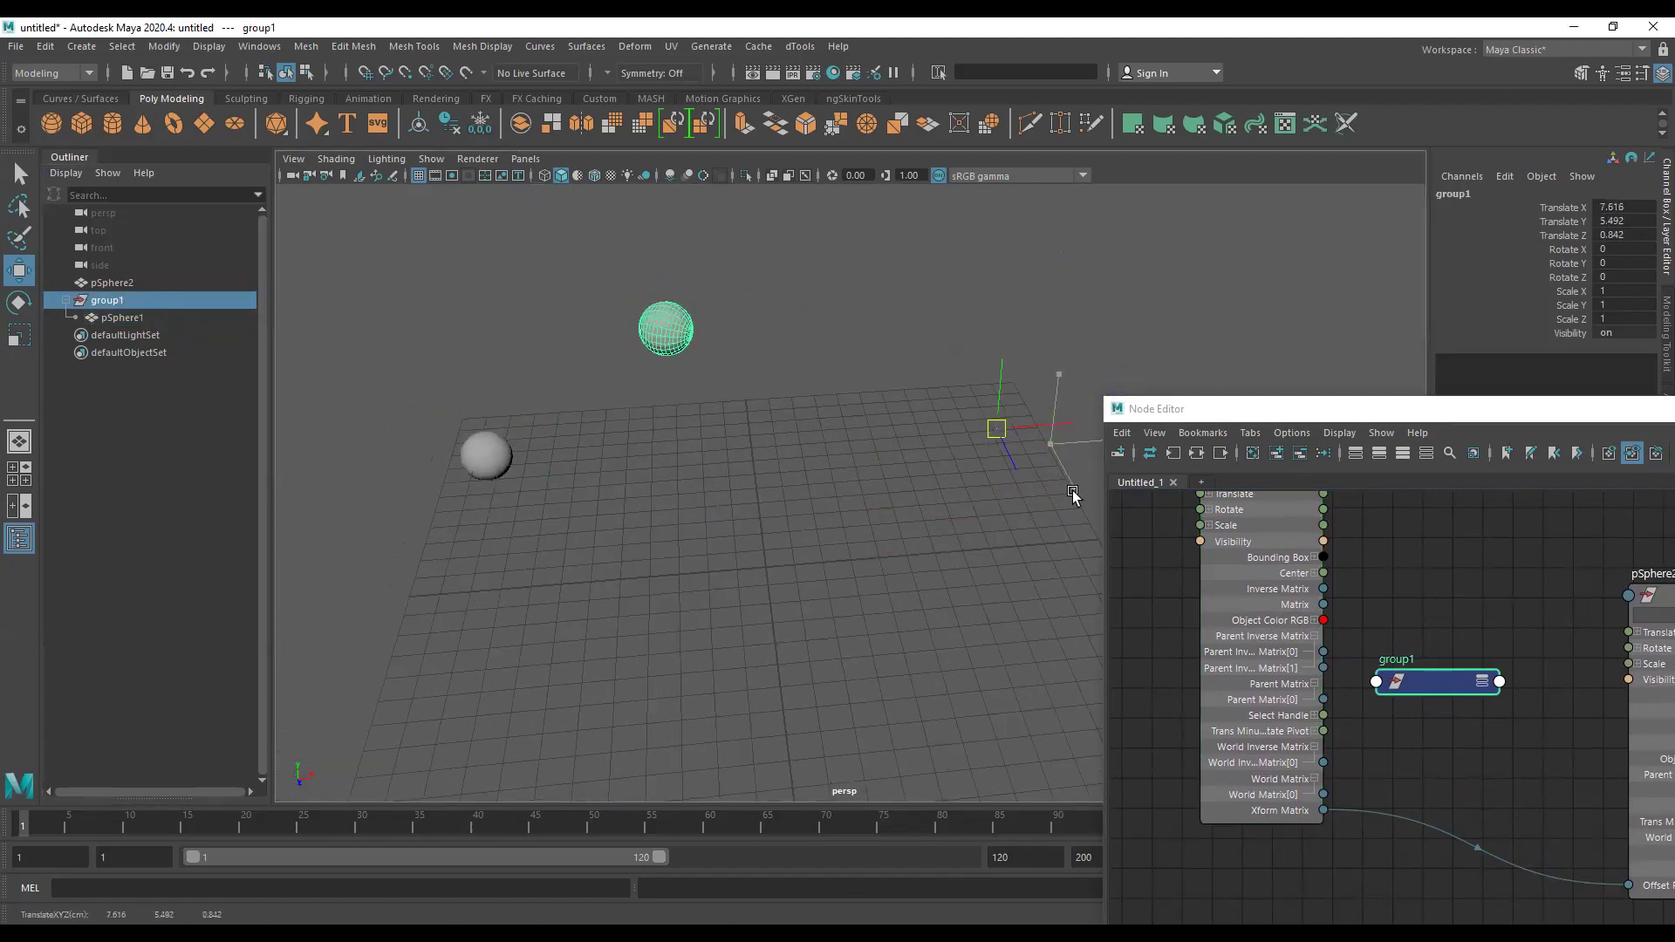
pyautogui.moveTo(878, 446)
pyautogui.keyDown('alt'); pyautogui.mouseDown()
pyautogui.moveTo(831, 447)
pyautogui.moveTo(1039, 472)
pyautogui.moveTo(783, 499)
pyautogui.moveTo(881, 534)
pyautogui.moveTo(851, 520)
pyautogui.mouseUp(); pyautogui.keyUp('alt')
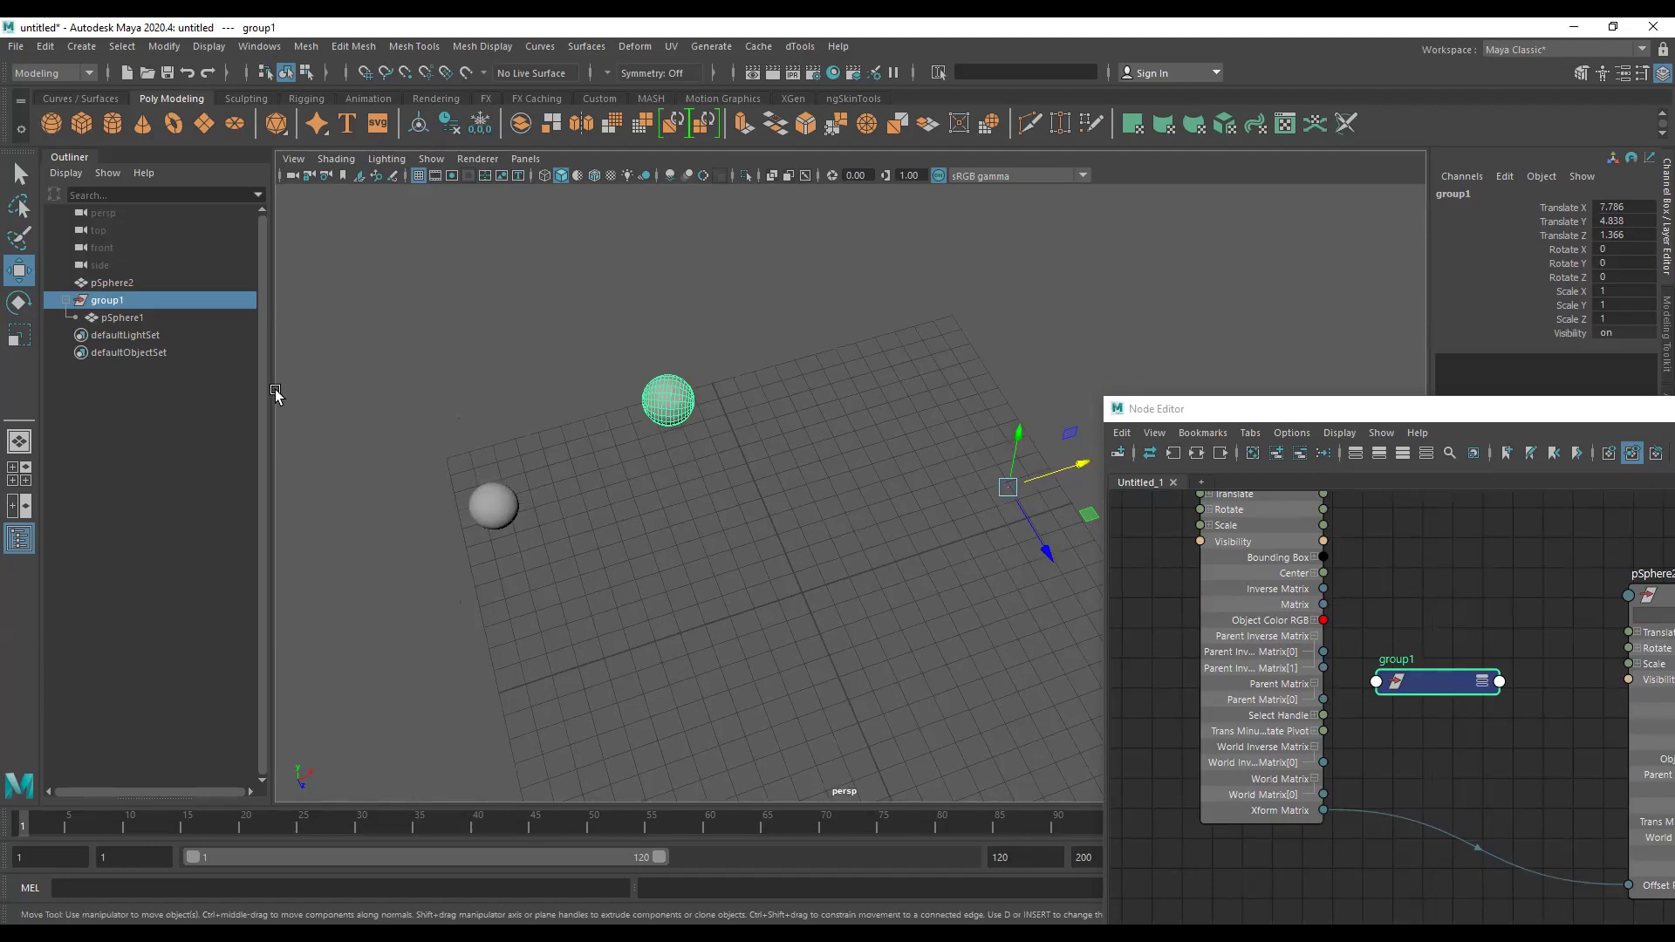
pyautogui.click(175, 316)
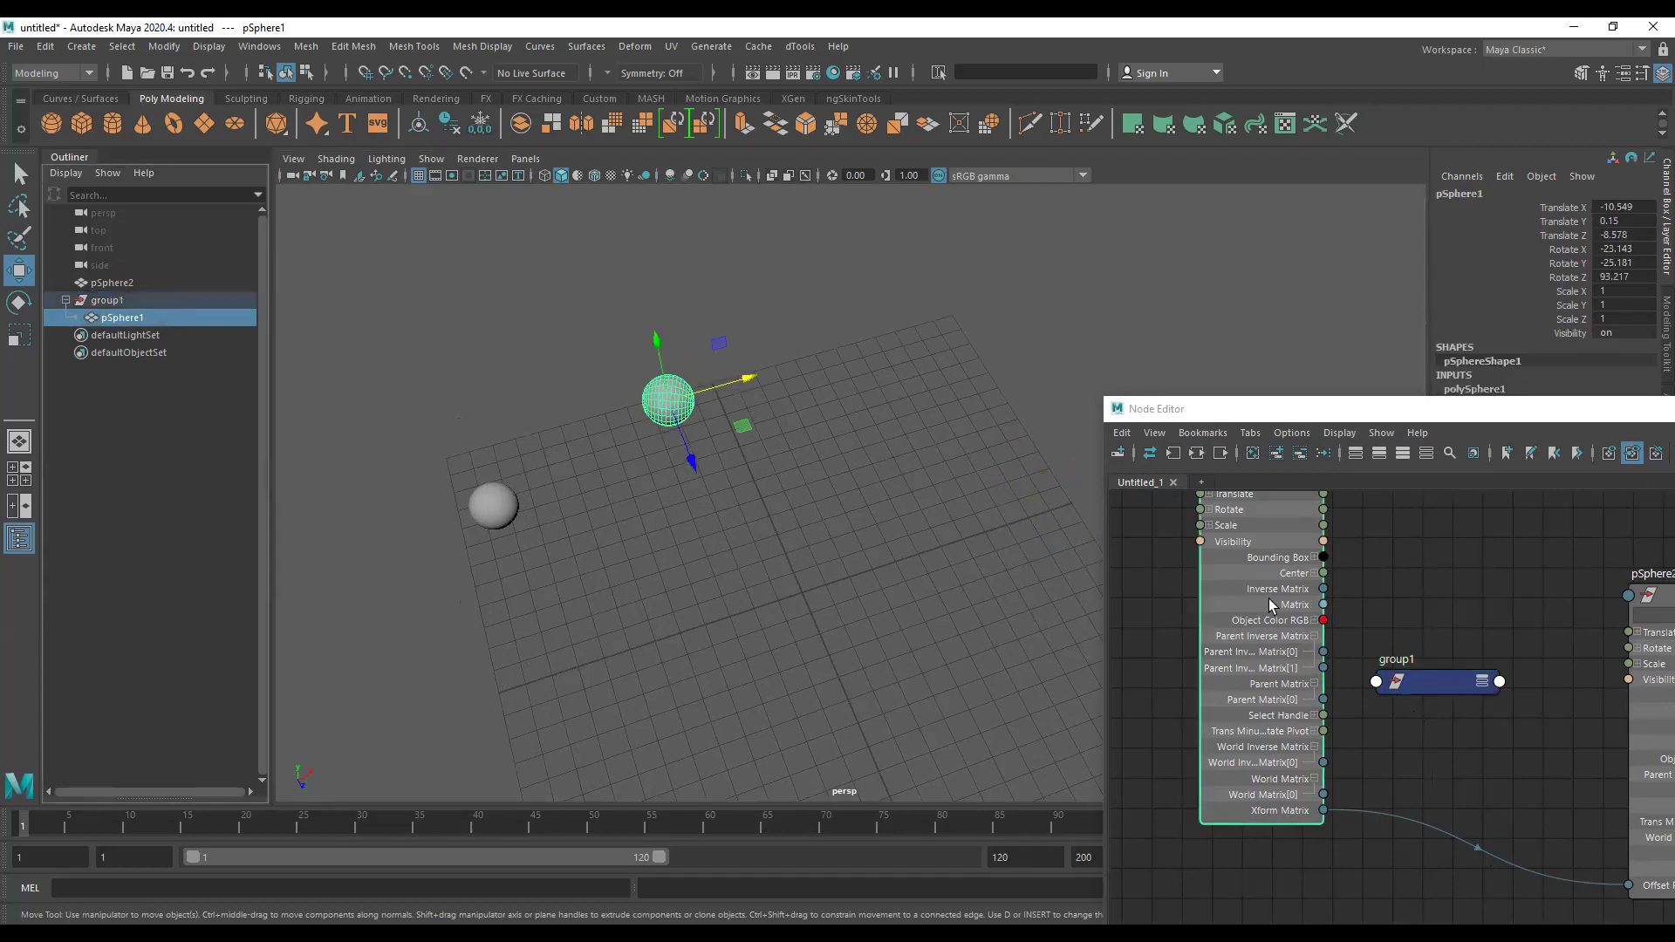
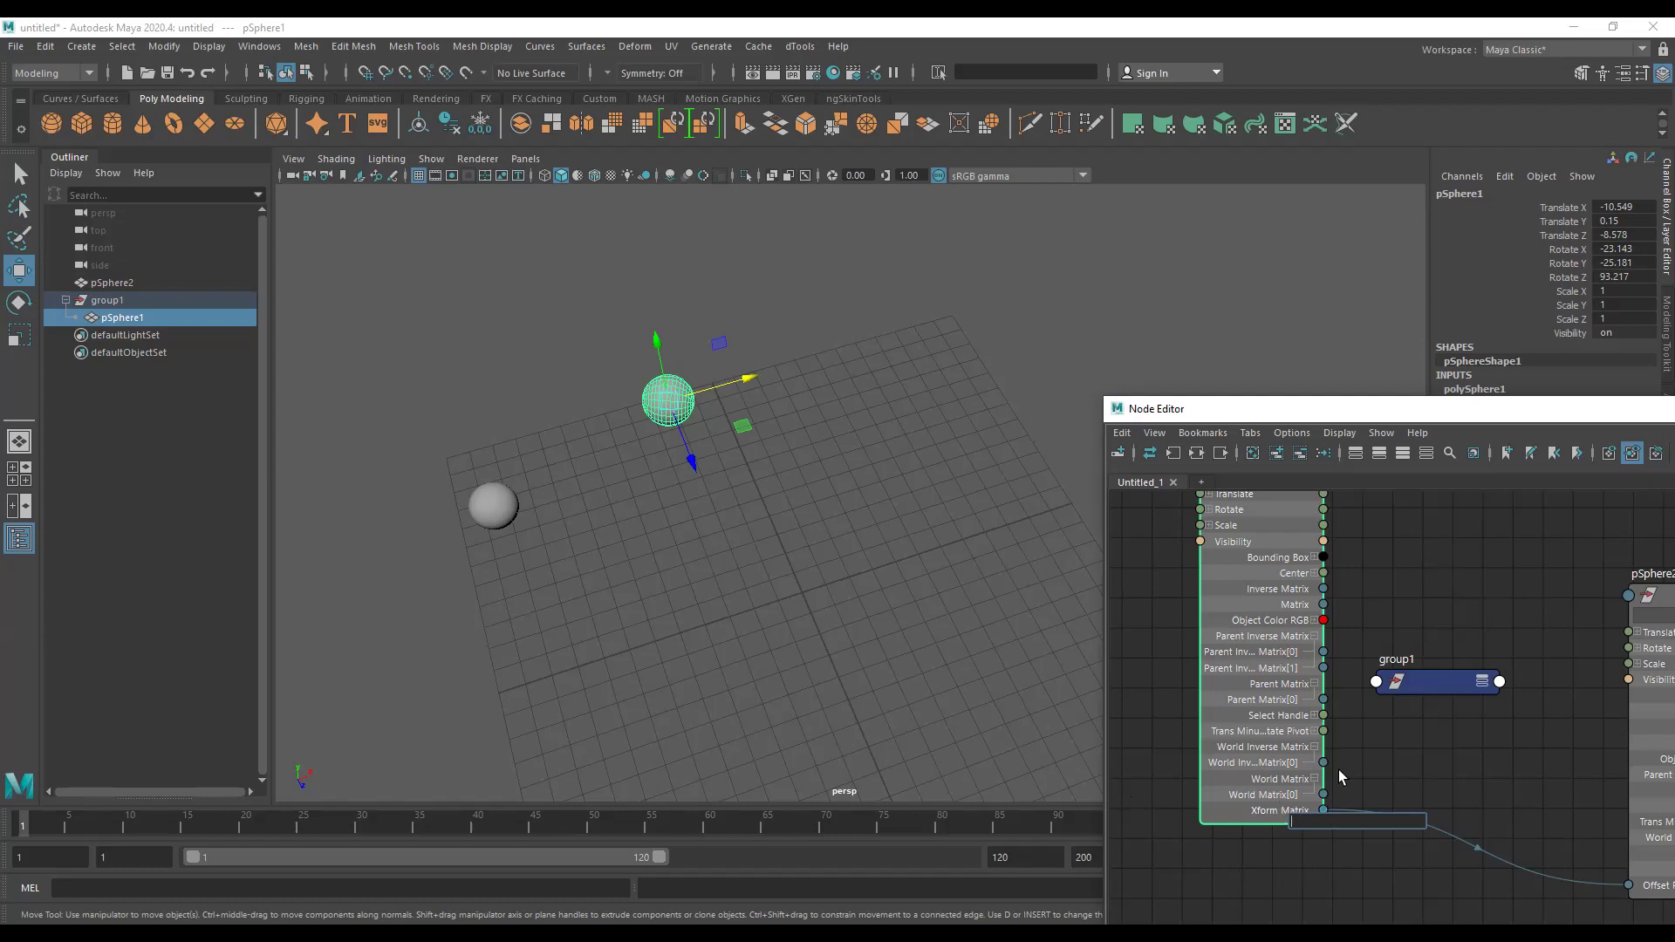
# Deselect pSphere1 and move the pSphere2 node up-left beside pSphere1 and group1 in the Node Editor.
pyautogui.click(1381, 881)
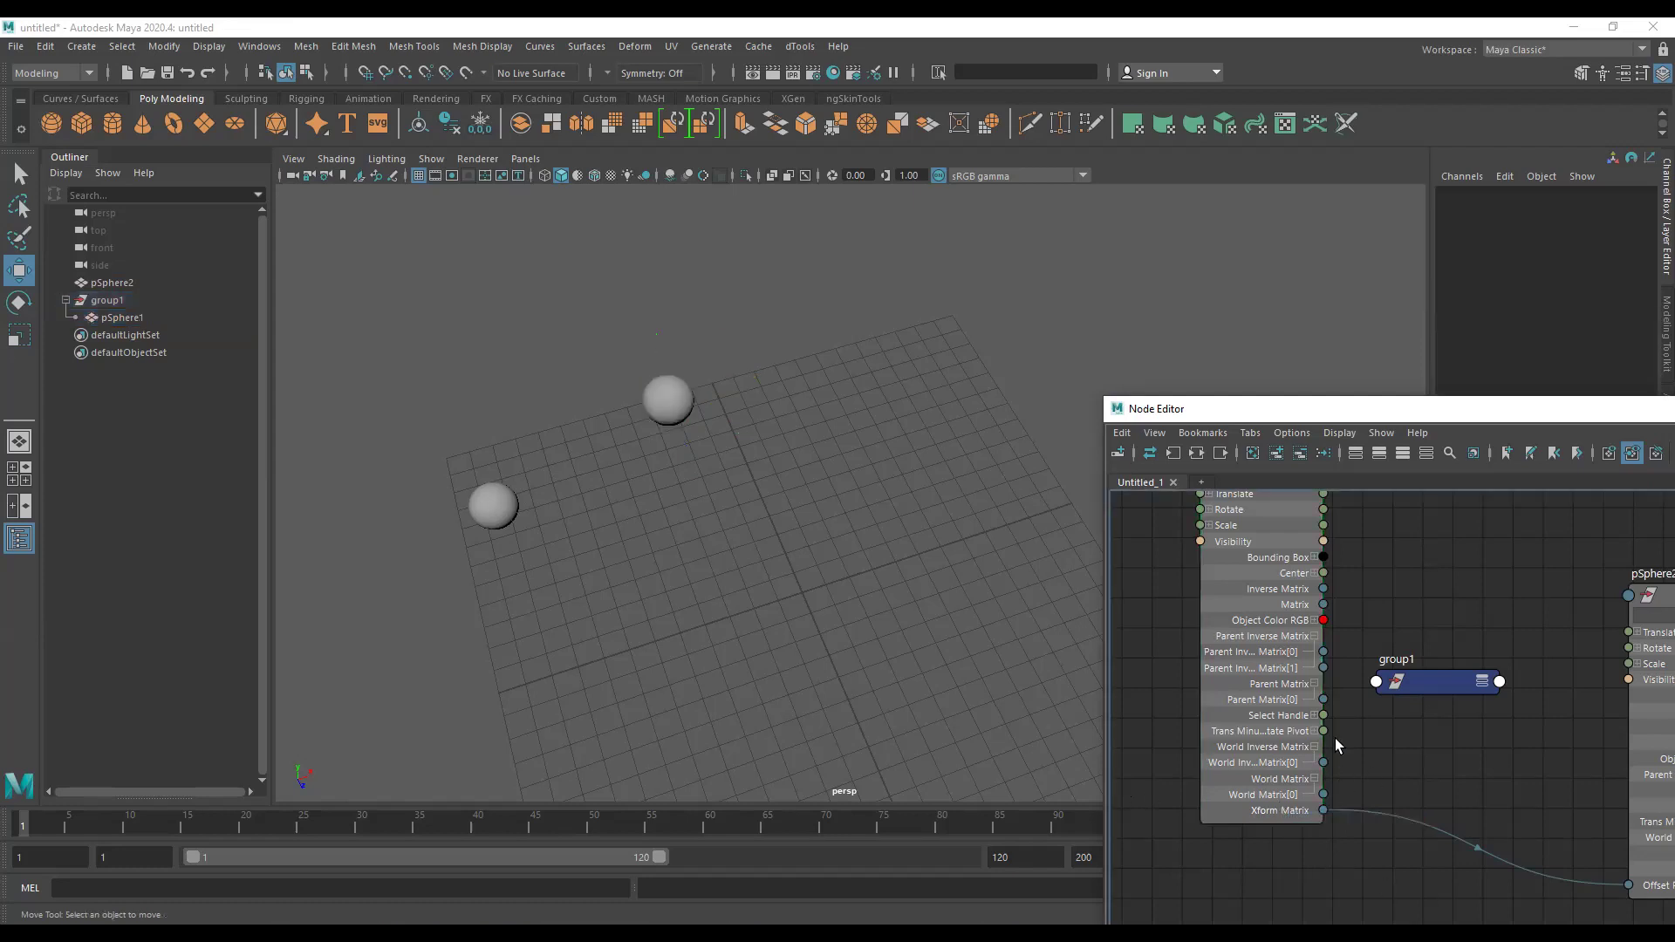
pyautogui.moveTo(1385, 752)
pyautogui.mouseDown(button='middle')
pyautogui.moveTo(1384, 818)
pyautogui.moveTo(1324, 751)
pyautogui.moveTo(1369, 777)
pyautogui.moveTo(1335, 779)
pyautogui.moveTo(1343, 808)
pyautogui.mouseUp(button='middle')
pyautogui.scroll(-2, 1384, 817)
pyautogui.moveTo(1549, 676); pyautogui.dragTo(1517, 613)
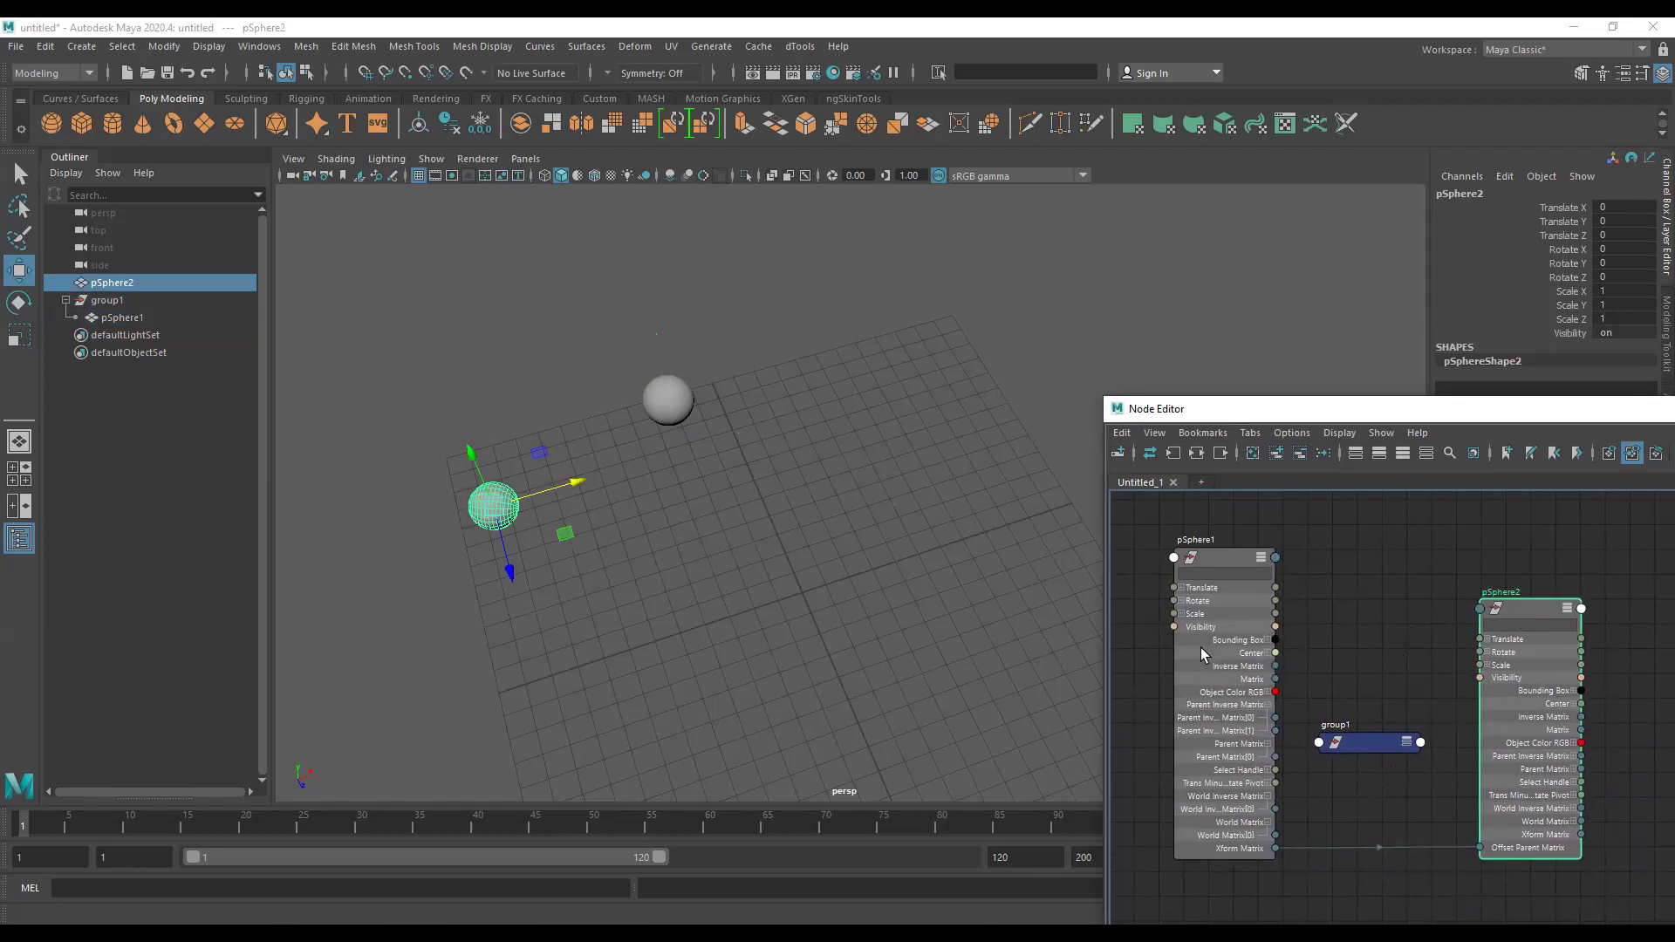
pyautogui.scroll(2, 1348, 646)
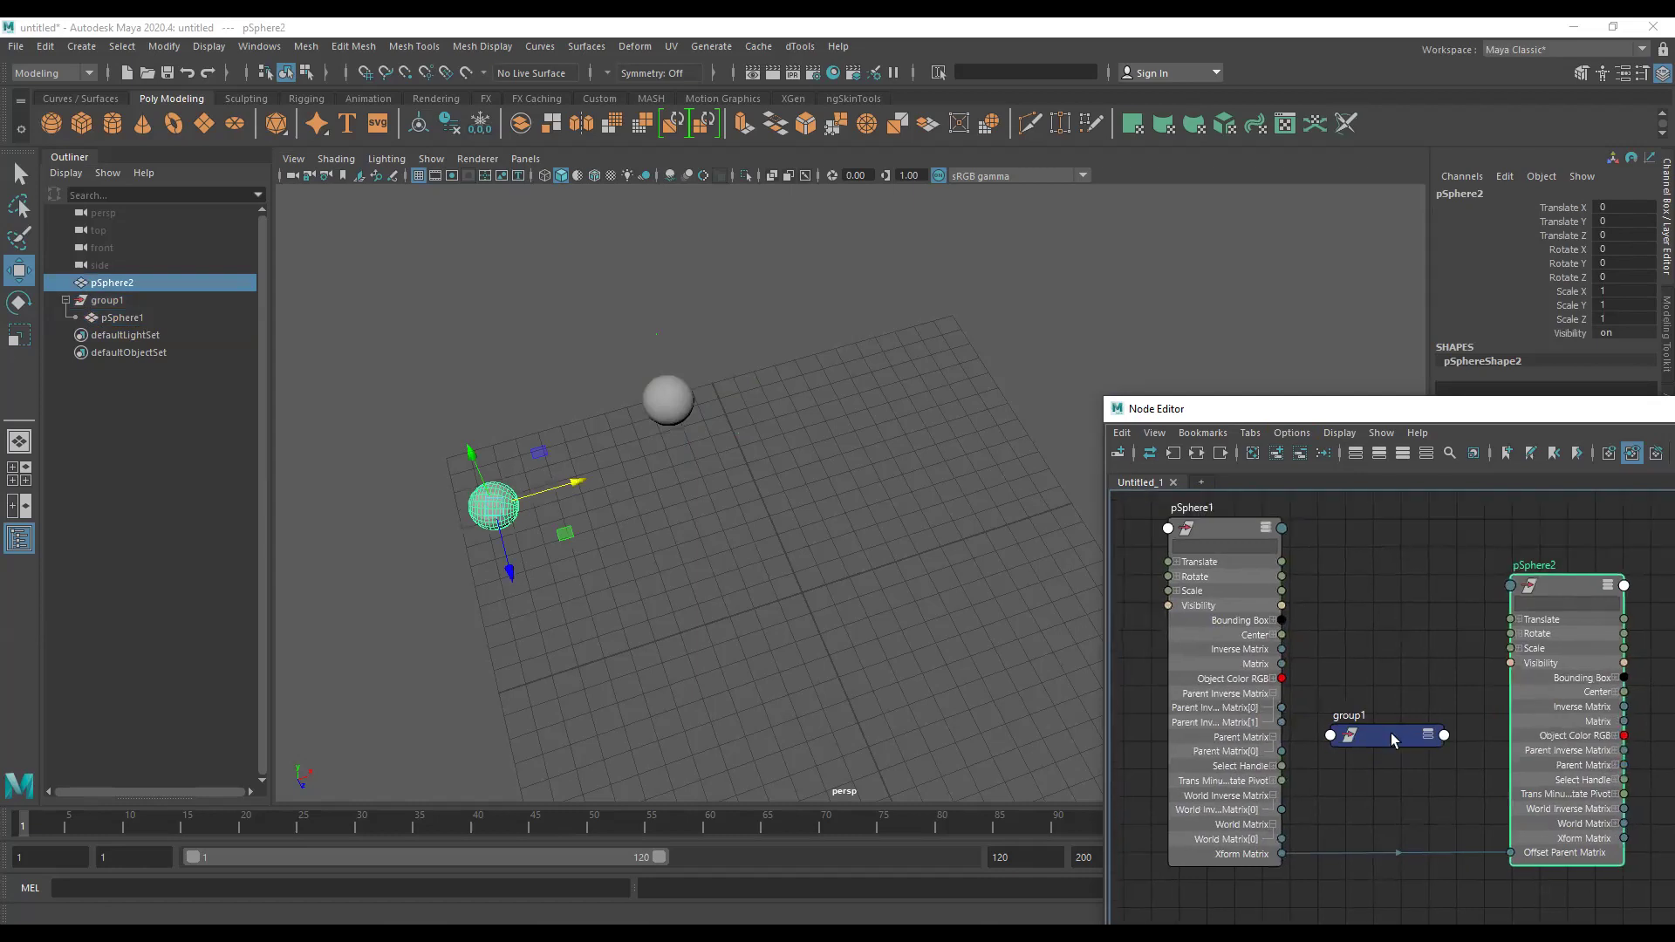
pyautogui.click(1391, 733)
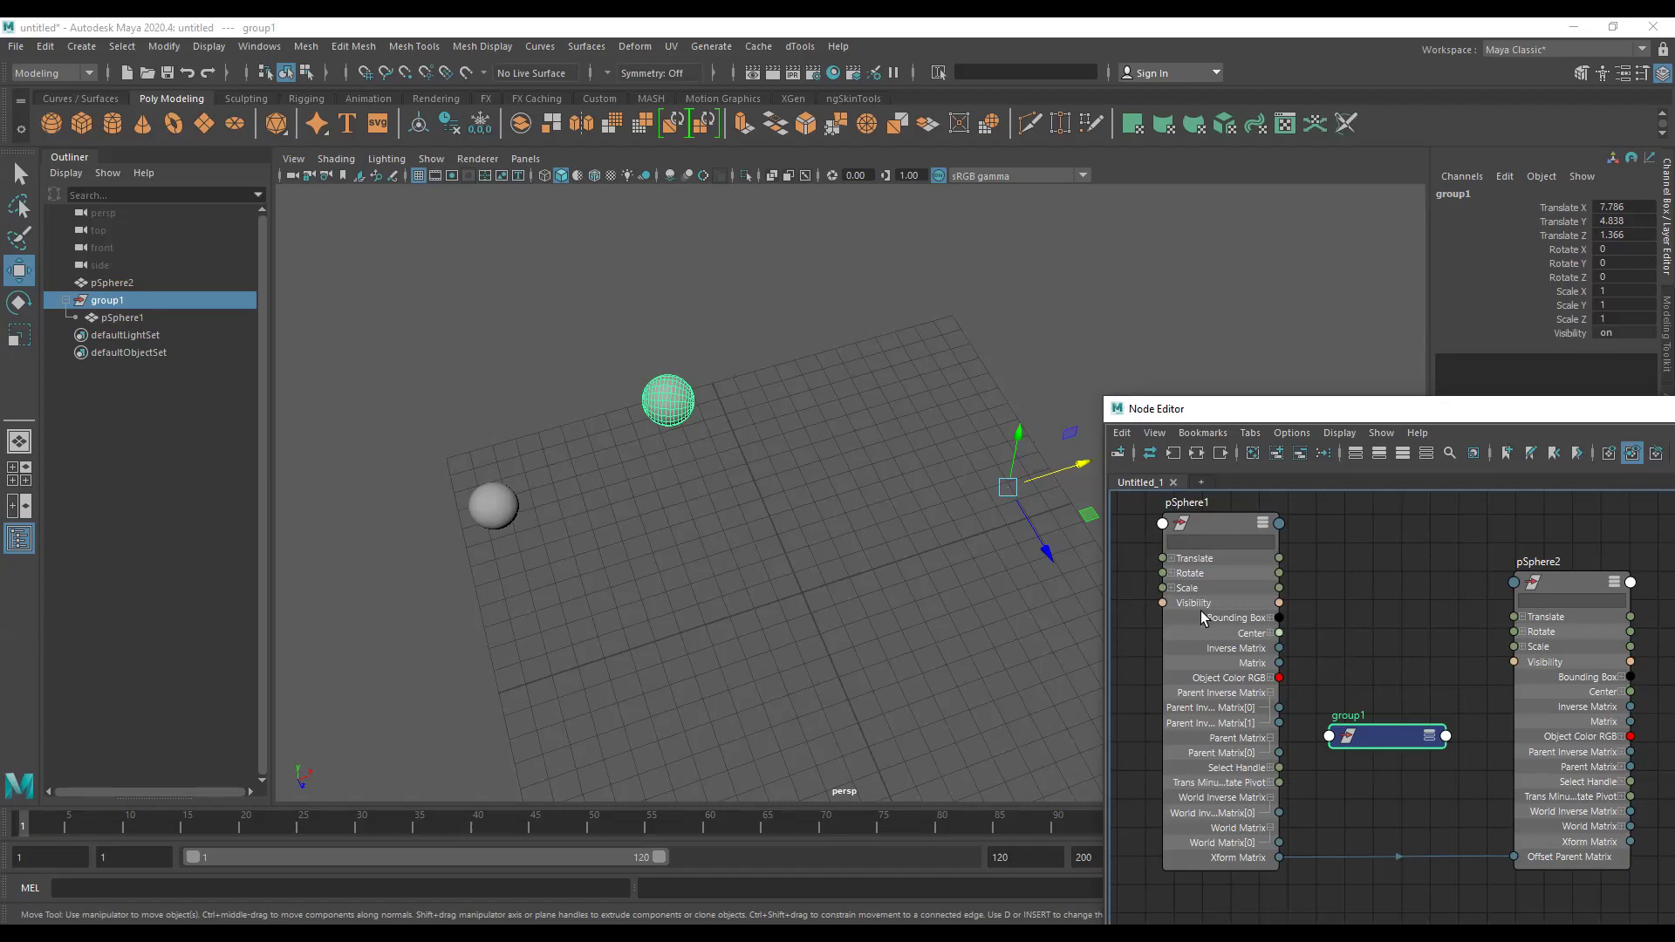
# Select pSphere1, frame the node graph, and drag pSphere1 out of group1 in the Outliner.
pyautogui.moveTo(1196, 517)
pyautogui.mouseDown()
pyautogui.moveTo(1180, 529)
pyautogui.moveTo(1160, 506)
pyautogui.mouseUp()
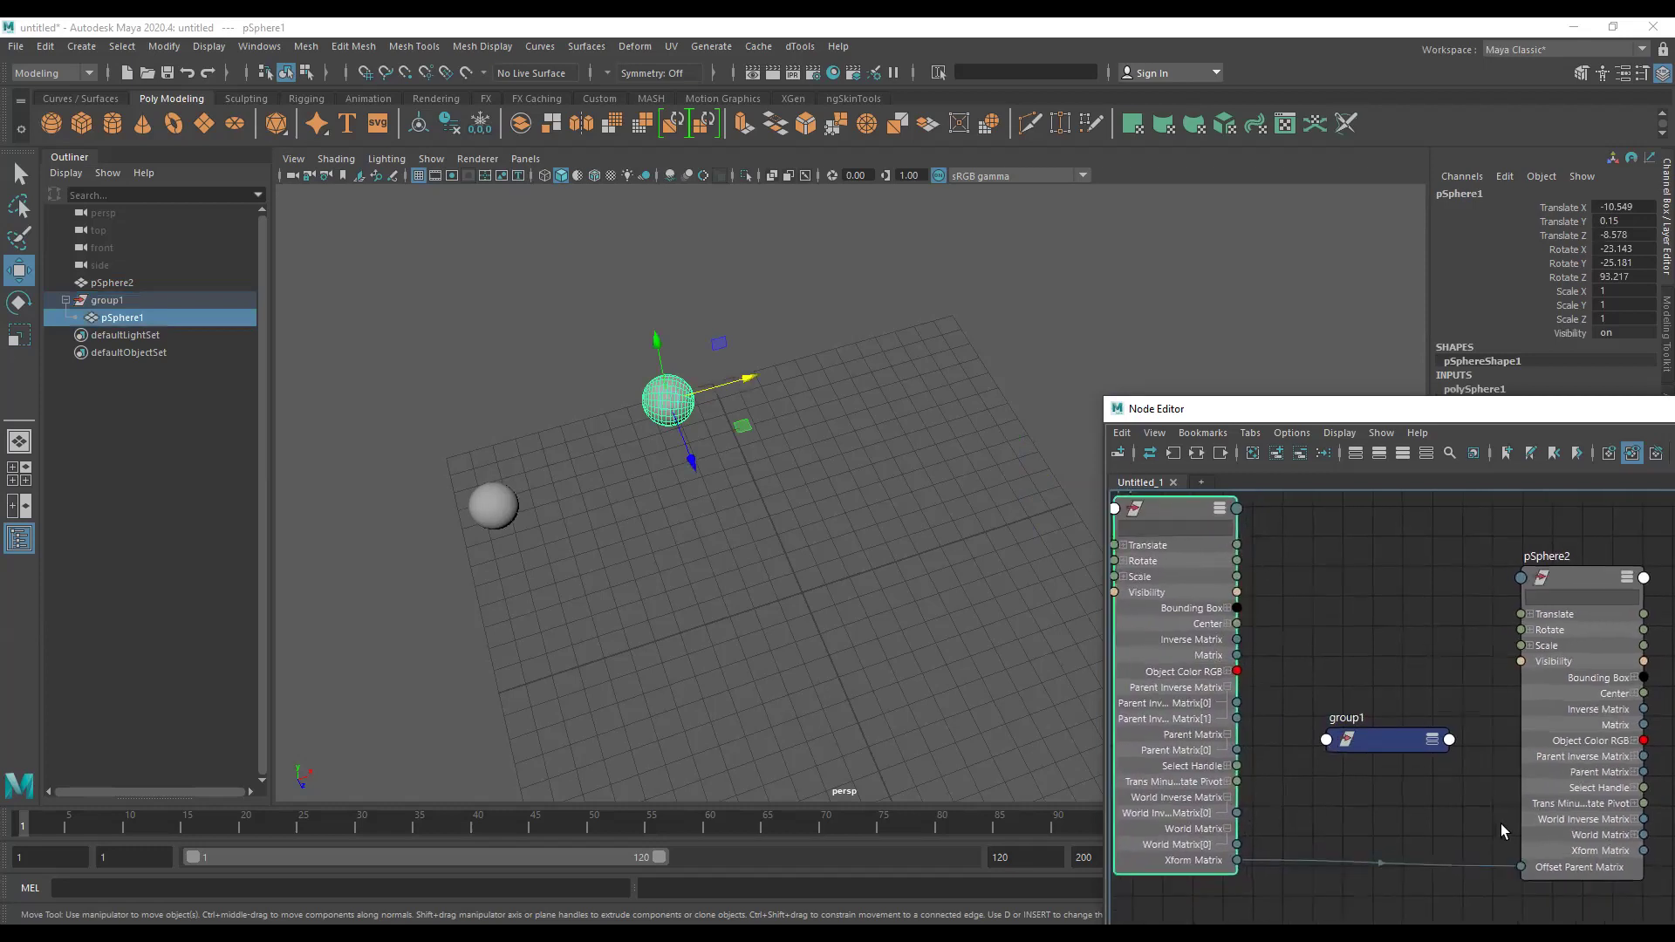
pyautogui.keyDown('alt'); pyautogui.moveTo(1501, 823); pyautogui.dragTo(1447, 756, button='middle'); pyautogui.keyUp('alt')
pyautogui.scroll(1, 1467, 778)
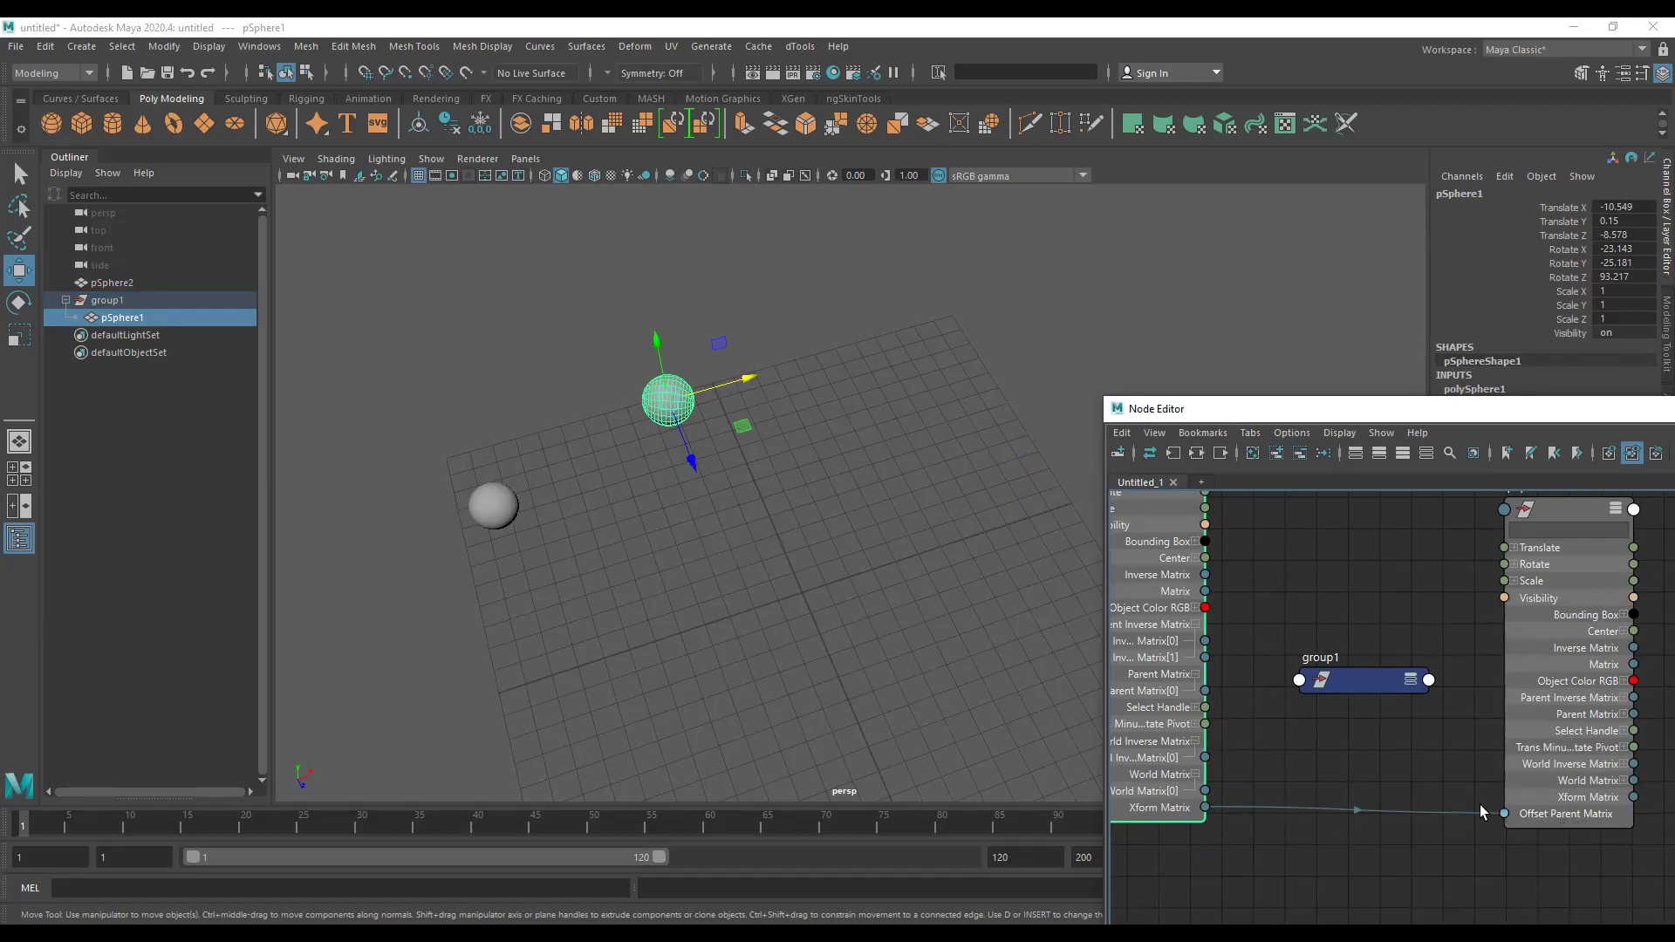
pyautogui.press('a')
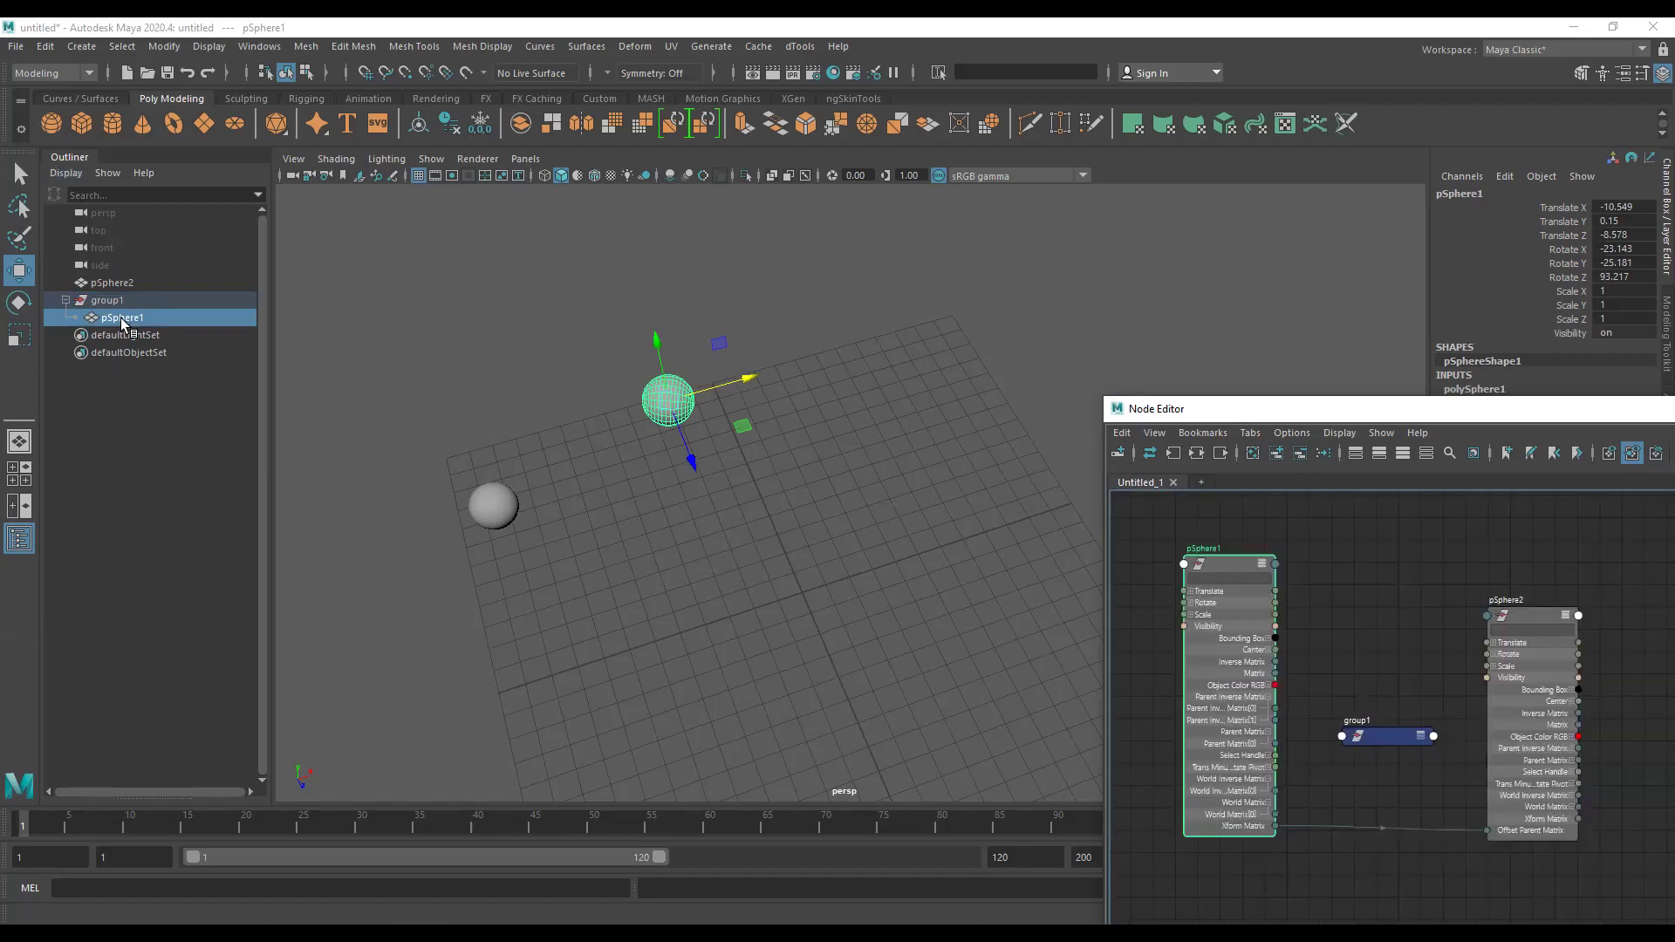
pyautogui.moveTo(125, 323); pyautogui.dragTo(109, 306)
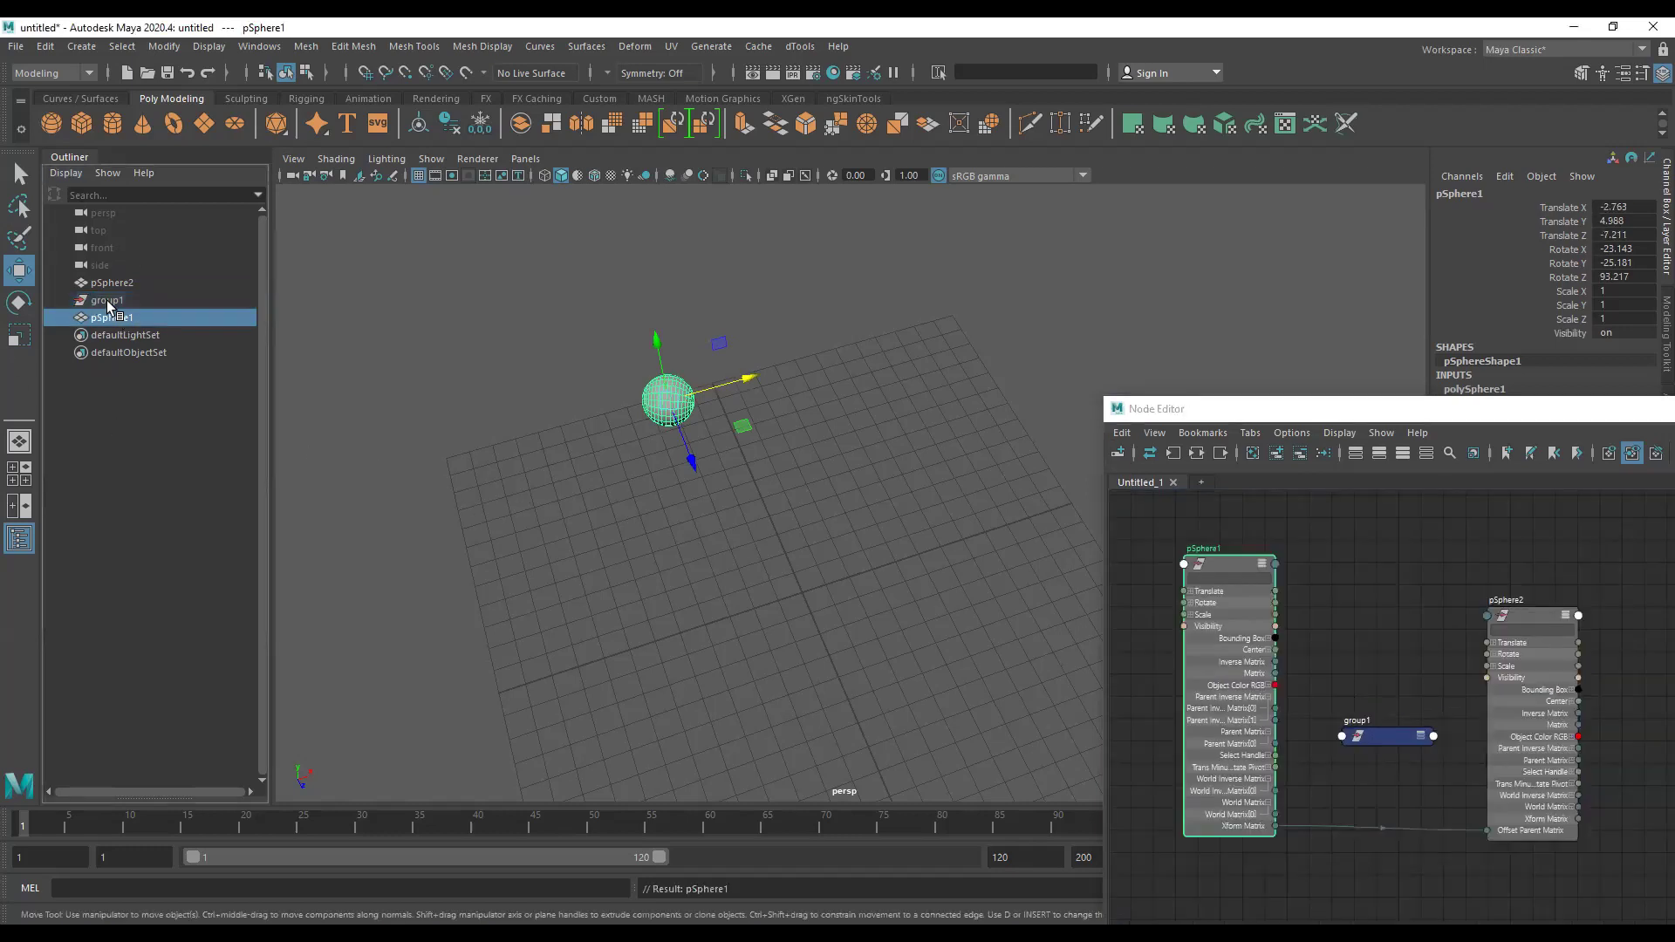
# Delete group1, then move pSphere2 and pSphere1 to test whether pSphere2 still follows.
pyautogui.click(108, 301)
pyautogui.press('Delete')
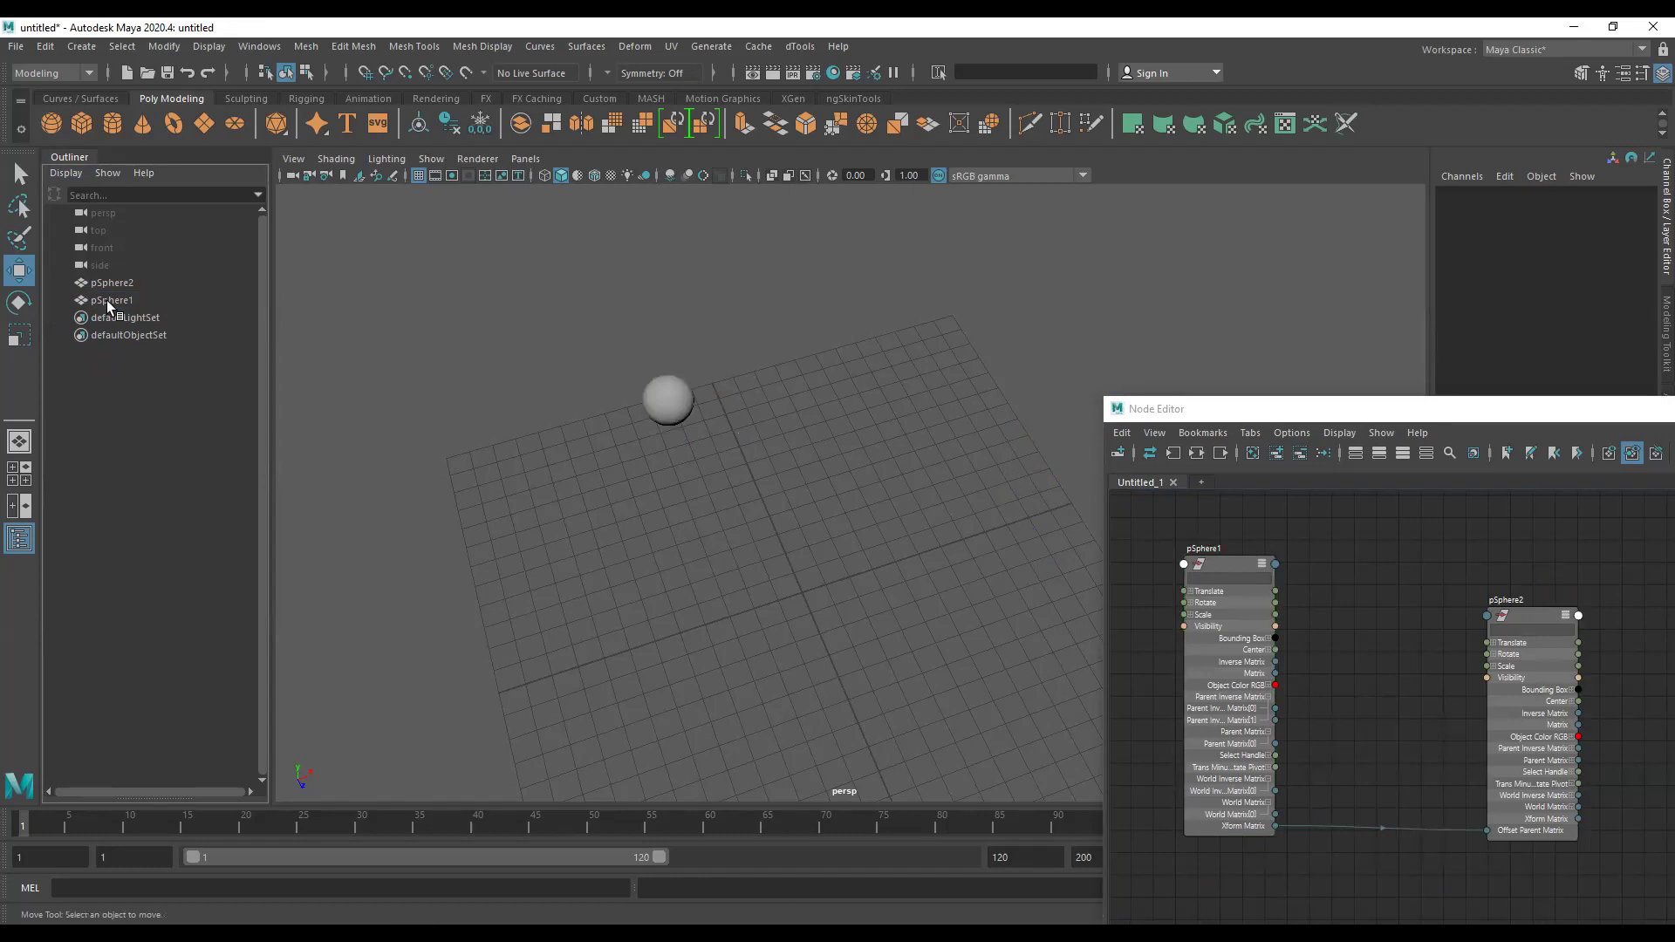
pyautogui.moveTo(624, 448)
pyautogui.keyDown('alt'); pyautogui.mouseDown()
pyautogui.moveTo(893, 442)
pyautogui.moveTo(595, 359)
pyautogui.moveTo(688, 420)
pyautogui.moveTo(698, 453)
pyautogui.mouseUp(); pyautogui.keyUp('alt')
pyautogui.click(135, 283)
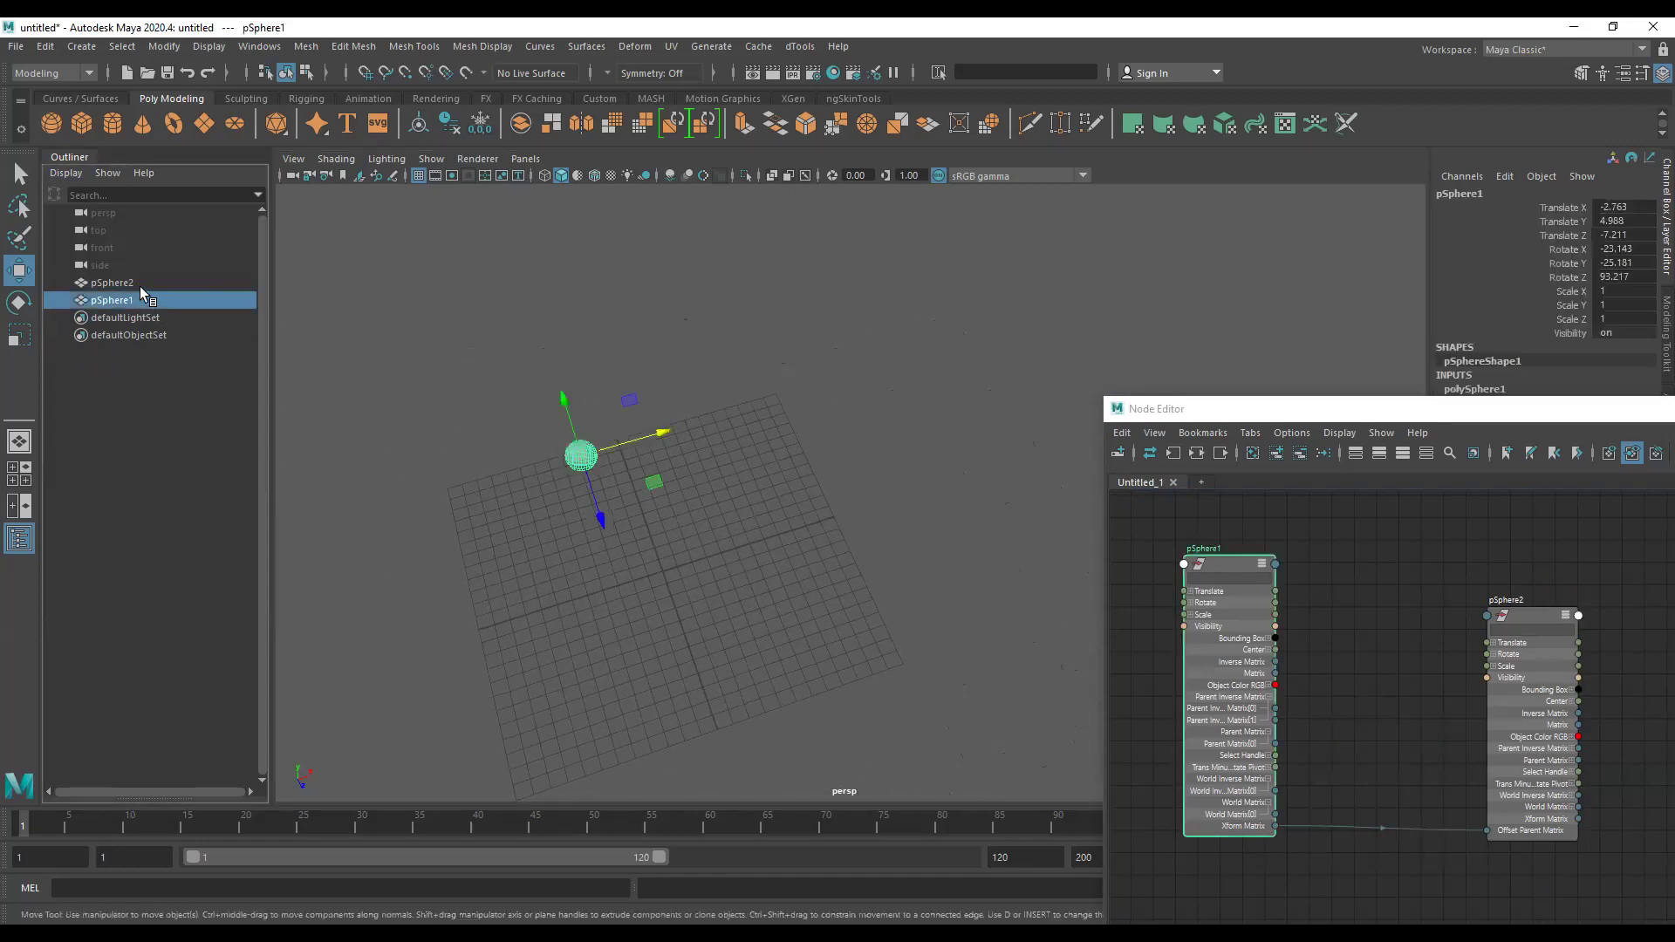
pyautogui.keyDown('alt'); pyautogui.moveTo(613, 321); pyautogui.dragTo(718, 437); pyautogui.keyUp('alt')
pyautogui.moveTo(541, 385)
pyautogui.keyDown('alt'); pyautogui.mouseDown()
pyautogui.moveTo(741, 411)
pyautogui.moveTo(542, 374)
pyautogui.moveTo(430, 395)
pyautogui.mouseUp(); pyautogui.keyUp('alt')
pyautogui.moveTo(779, 415); pyautogui.dragTo(1033, 323, button='middle')
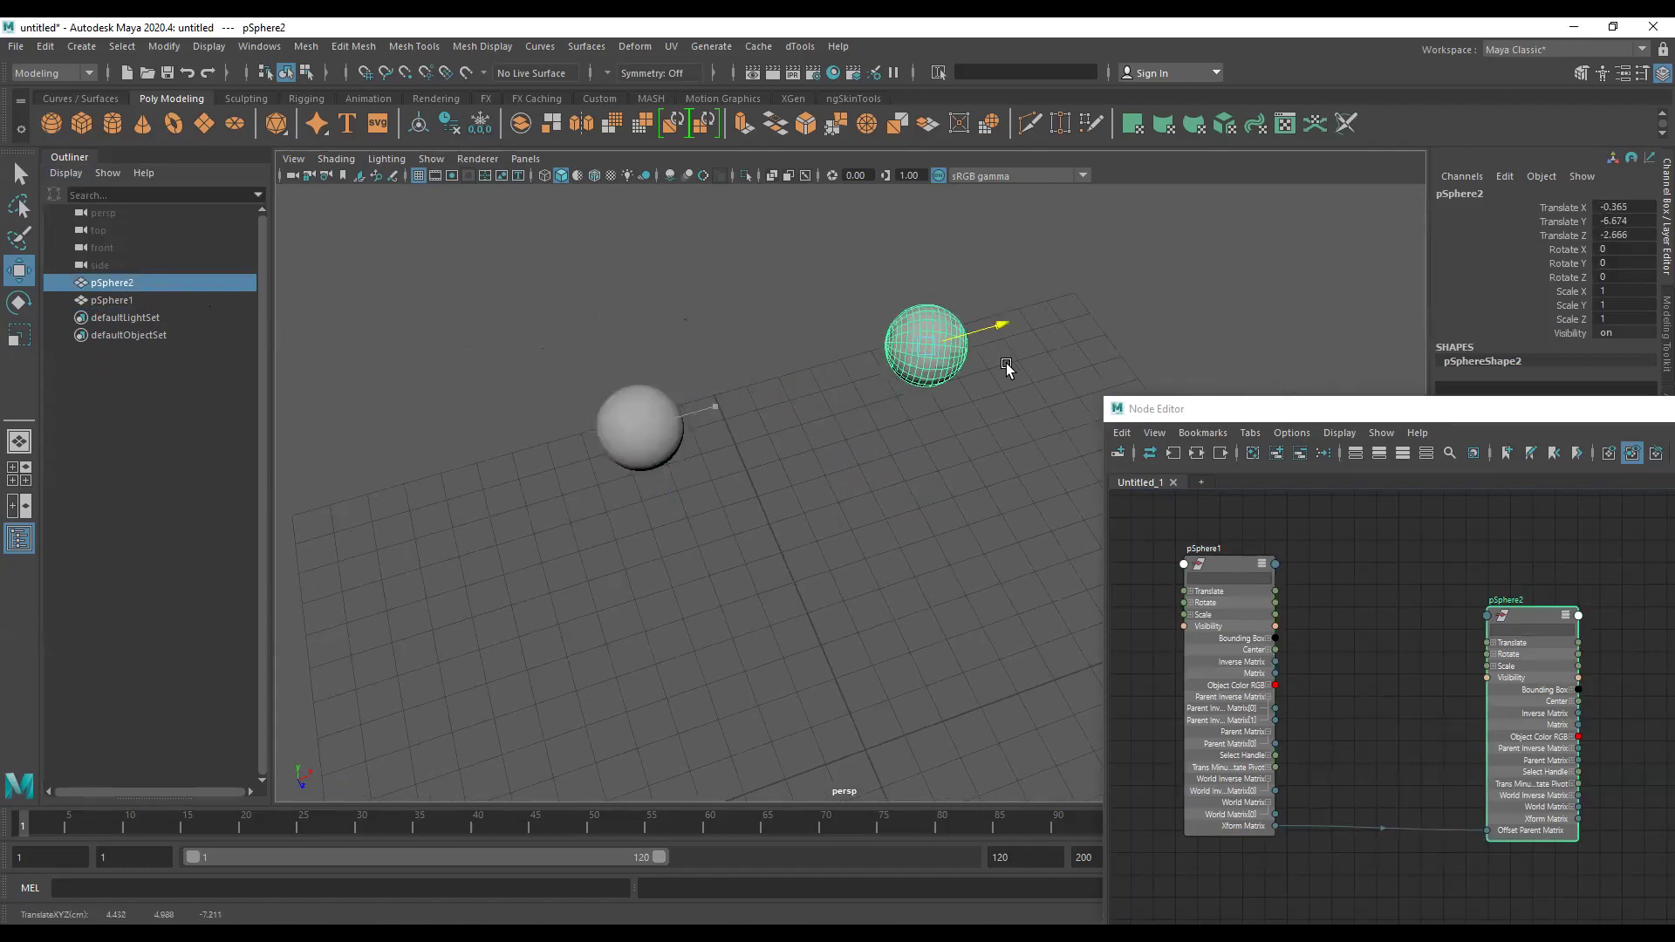
pyautogui.click(605, 431)
pyautogui.moveTo(653, 496)
pyautogui.mouseDown(button='middle')
pyautogui.moveTo(654, 340)
pyautogui.moveTo(760, 531)
pyautogui.mouseUp(button='middle')
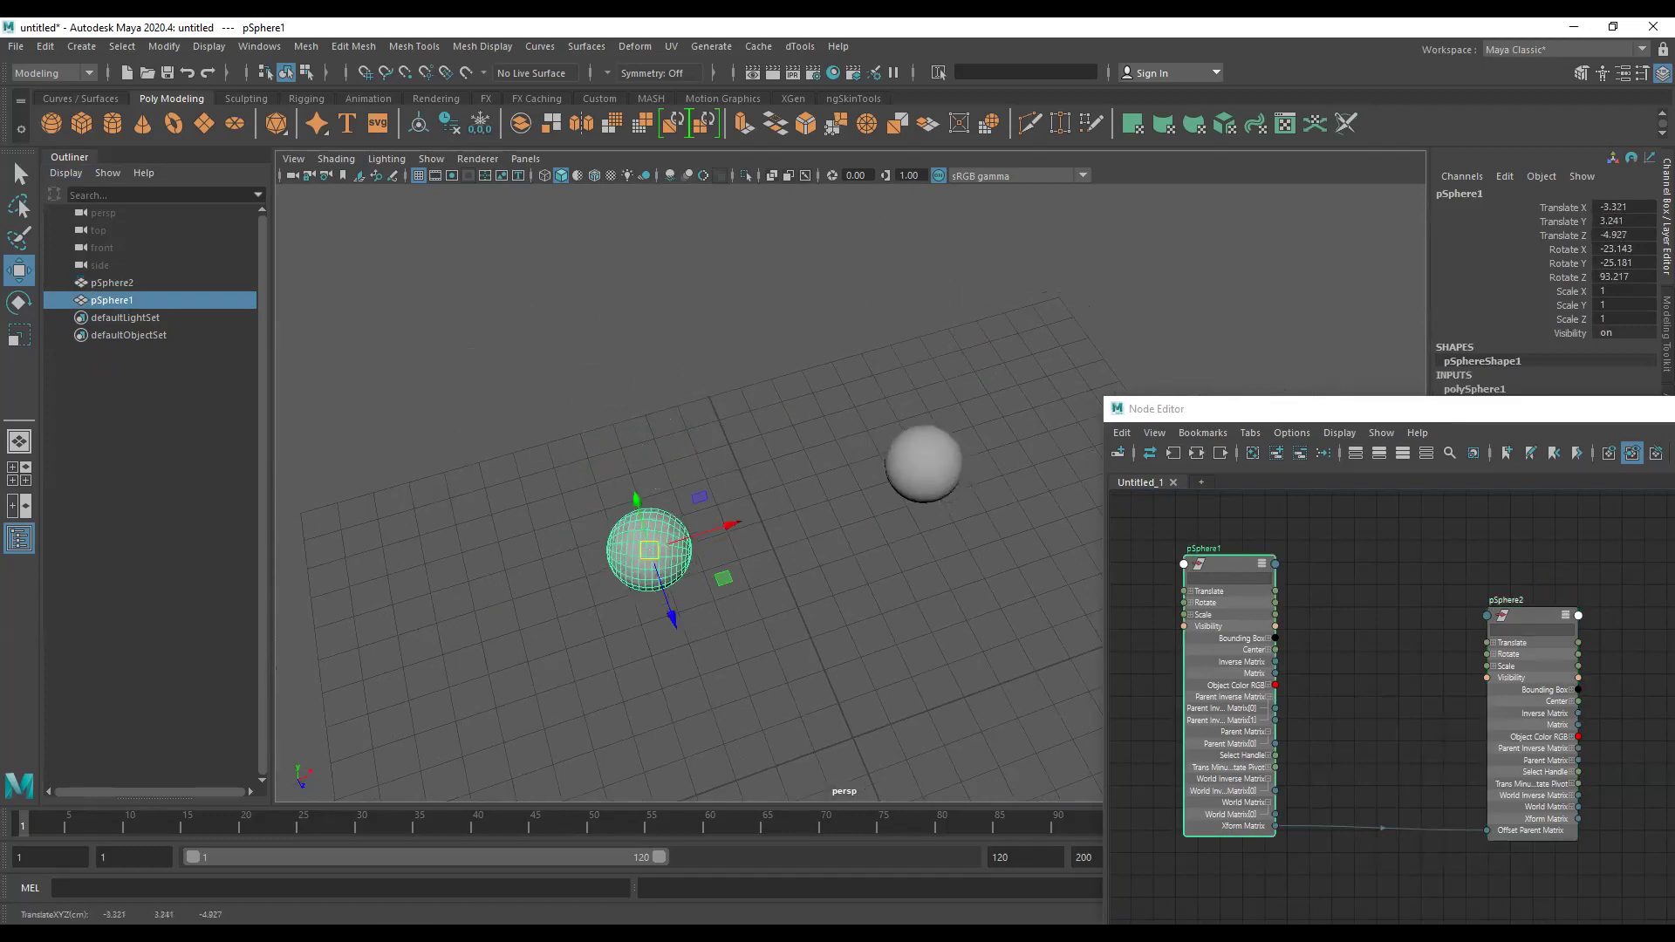
# Connect pSphere1's Matrix output into pSphere2's Offset Parent Matrix.
pyautogui.moveTo(1306, 825); pyautogui.dragTo(1272, 674)
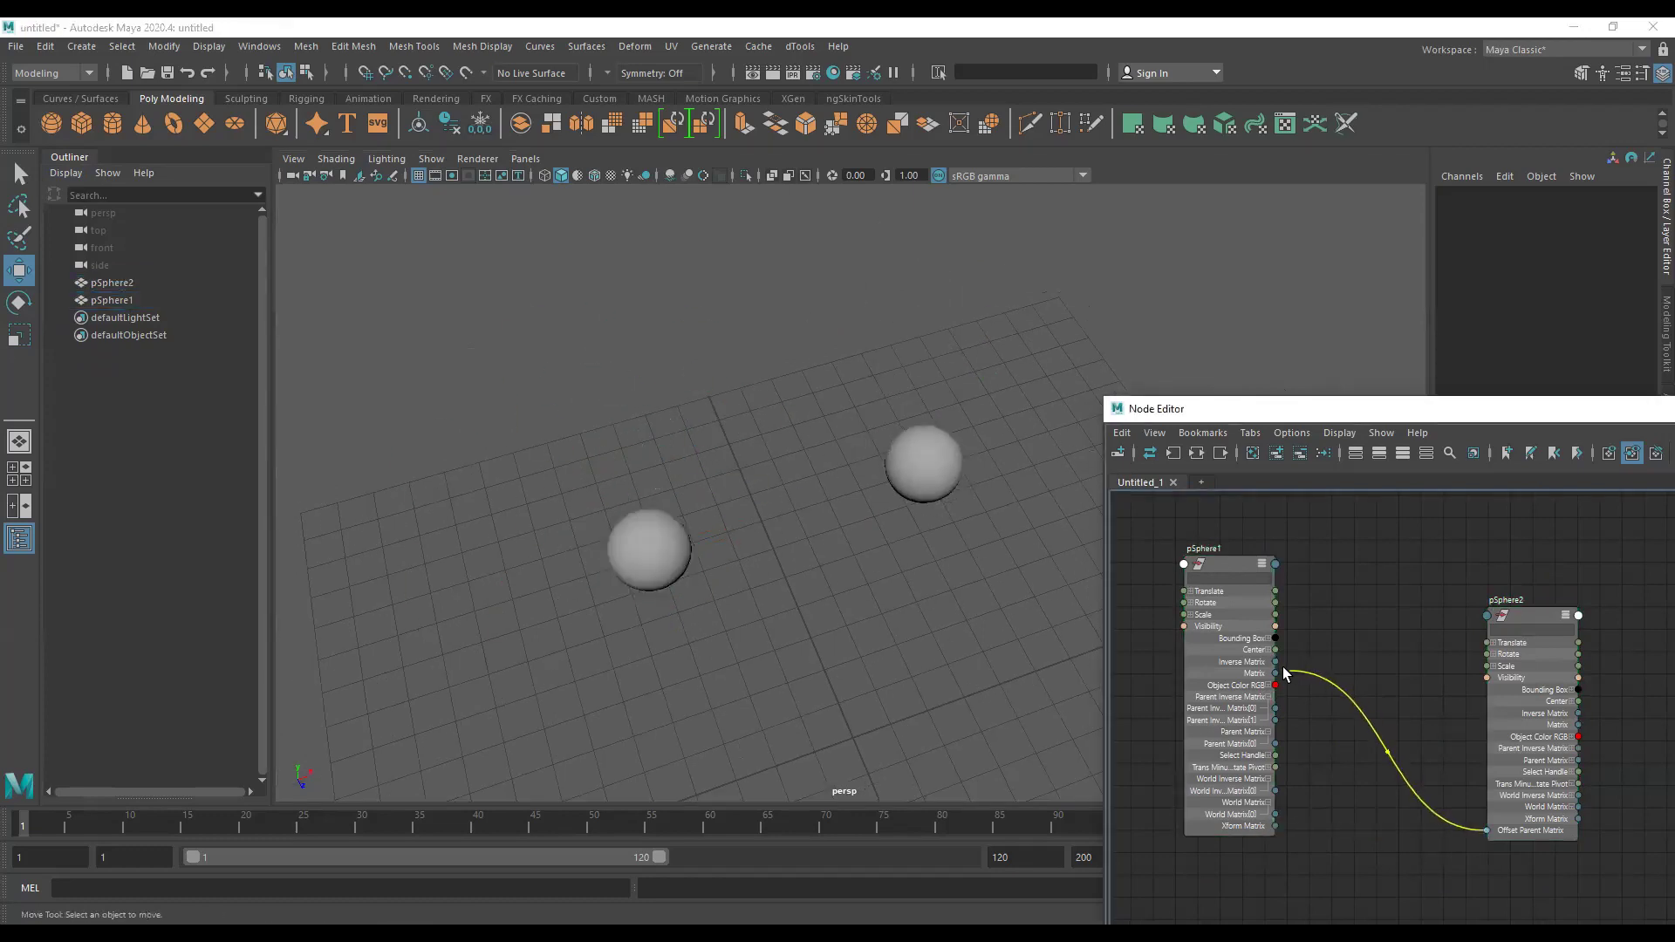
pyautogui.moveTo(803, 466)
pyautogui.keyDown('alt'); pyautogui.mouseDown()
pyautogui.moveTo(778, 473)
pyautogui.moveTo(771, 527)
pyautogui.moveTo(640, 523)
pyautogui.moveTo(602, 498)
pyautogui.mouseUp(); pyautogui.keyUp('alt')
pyautogui.moveTo(417, 349)
pyautogui.mouseDown()
pyautogui.moveTo(871, 534)
pyautogui.moveTo(726, 599)
pyautogui.moveTo(726, 572)
pyautogui.moveTo(867, 731)
pyautogui.moveTo(914, 653)
pyautogui.mouseUp()
# Duplicate both spheres into pSphere3 and pSphere4, move pSphere3 aside, and select both copies.
pyautogui.hotkey('ctrl', 'd')
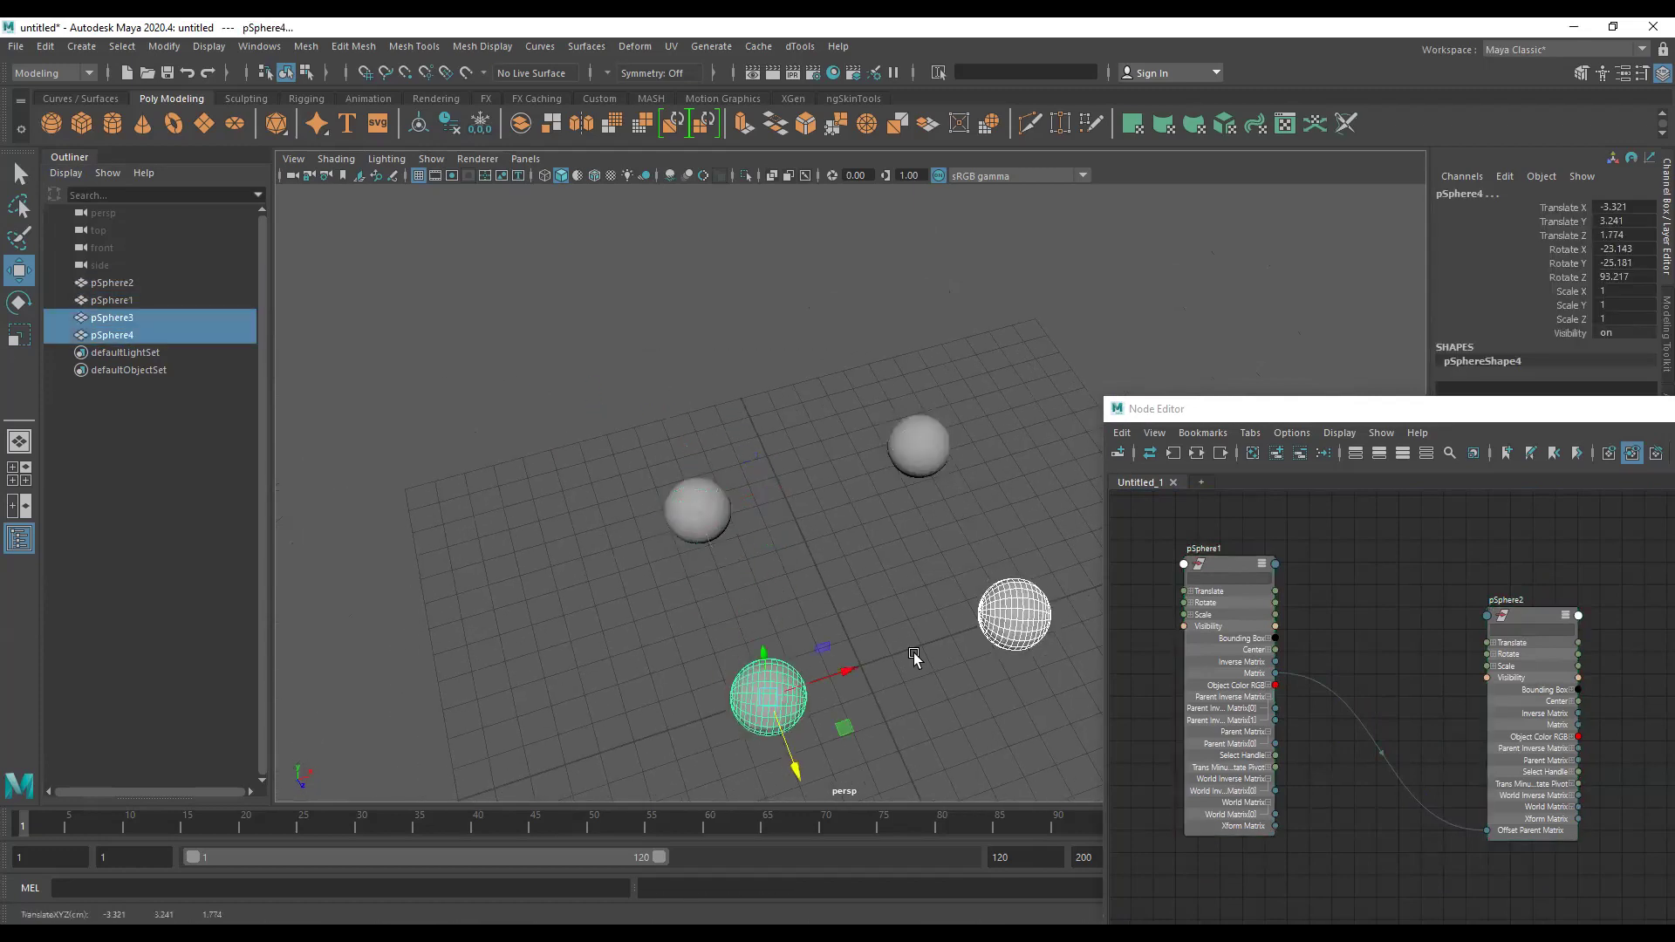
pyautogui.moveTo(866, 584)
pyautogui.keyDown('alt'); pyautogui.mouseDown()
pyautogui.moveTo(904, 650)
pyautogui.moveTo(830, 620)
pyautogui.mouseUp(); pyautogui.keyUp('alt')
pyautogui.click(829, 621)
pyautogui.click(637, 676)
pyautogui.click(1017, 513)
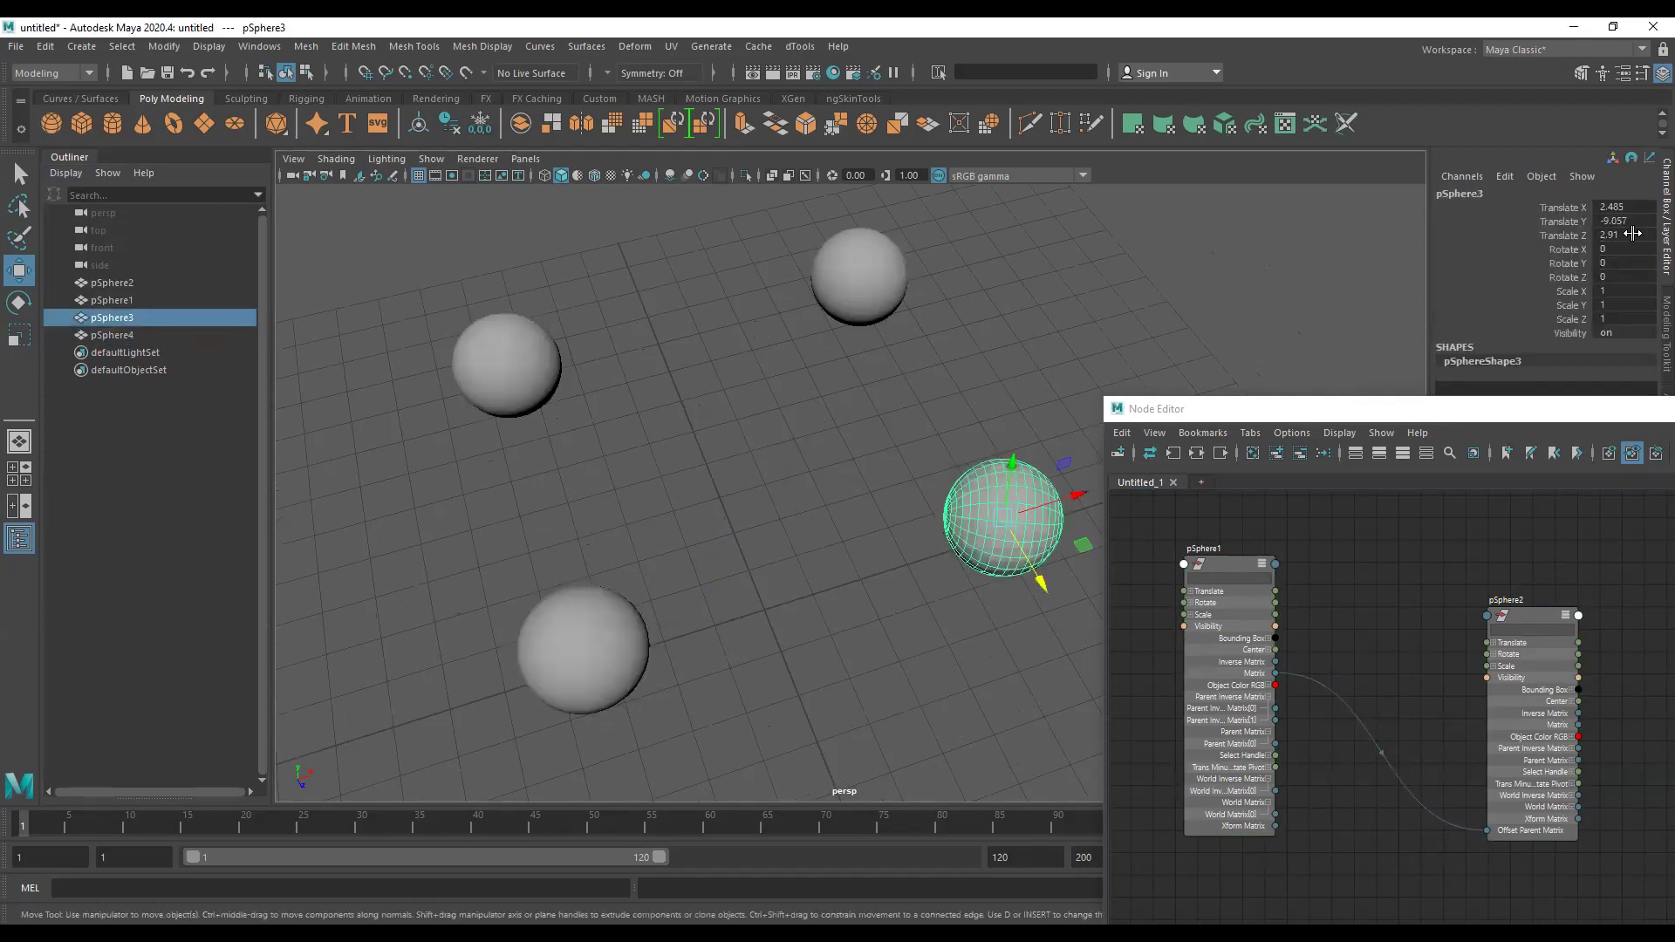
pyautogui.moveTo(1628, 236); pyautogui.dragTo(1628, 205)
pyautogui.click(772, 519)
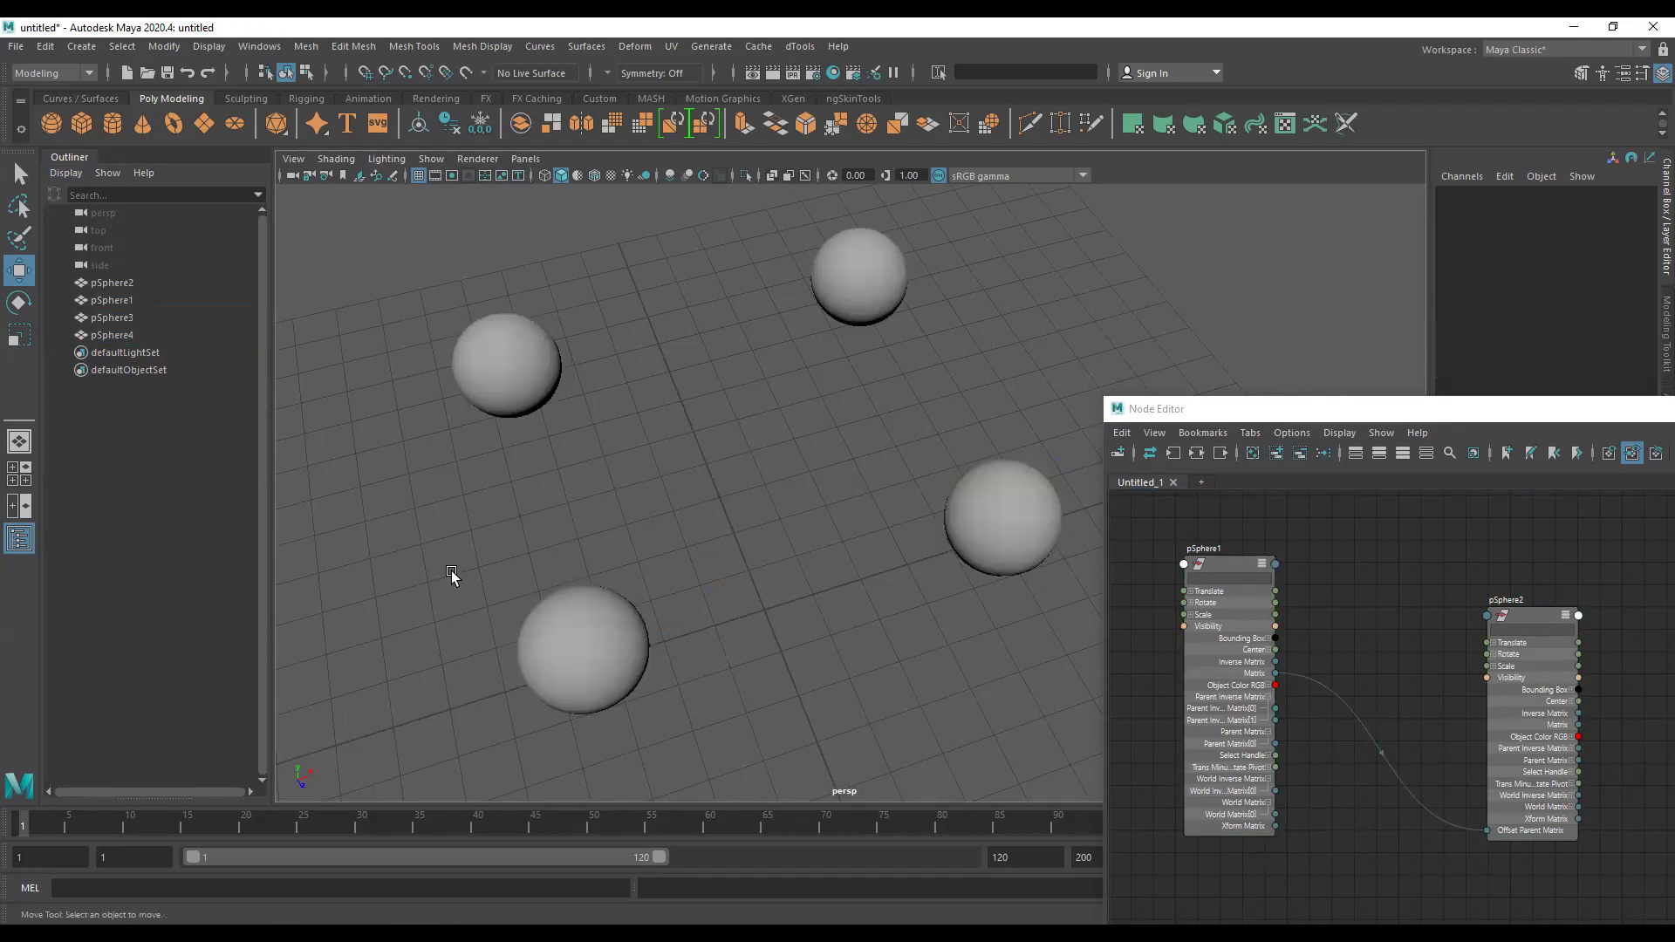
pyautogui.click(568, 645)
pyautogui.keyDown('shift'); pyautogui.click(1002, 559); pyautogui.keyUp('shift')
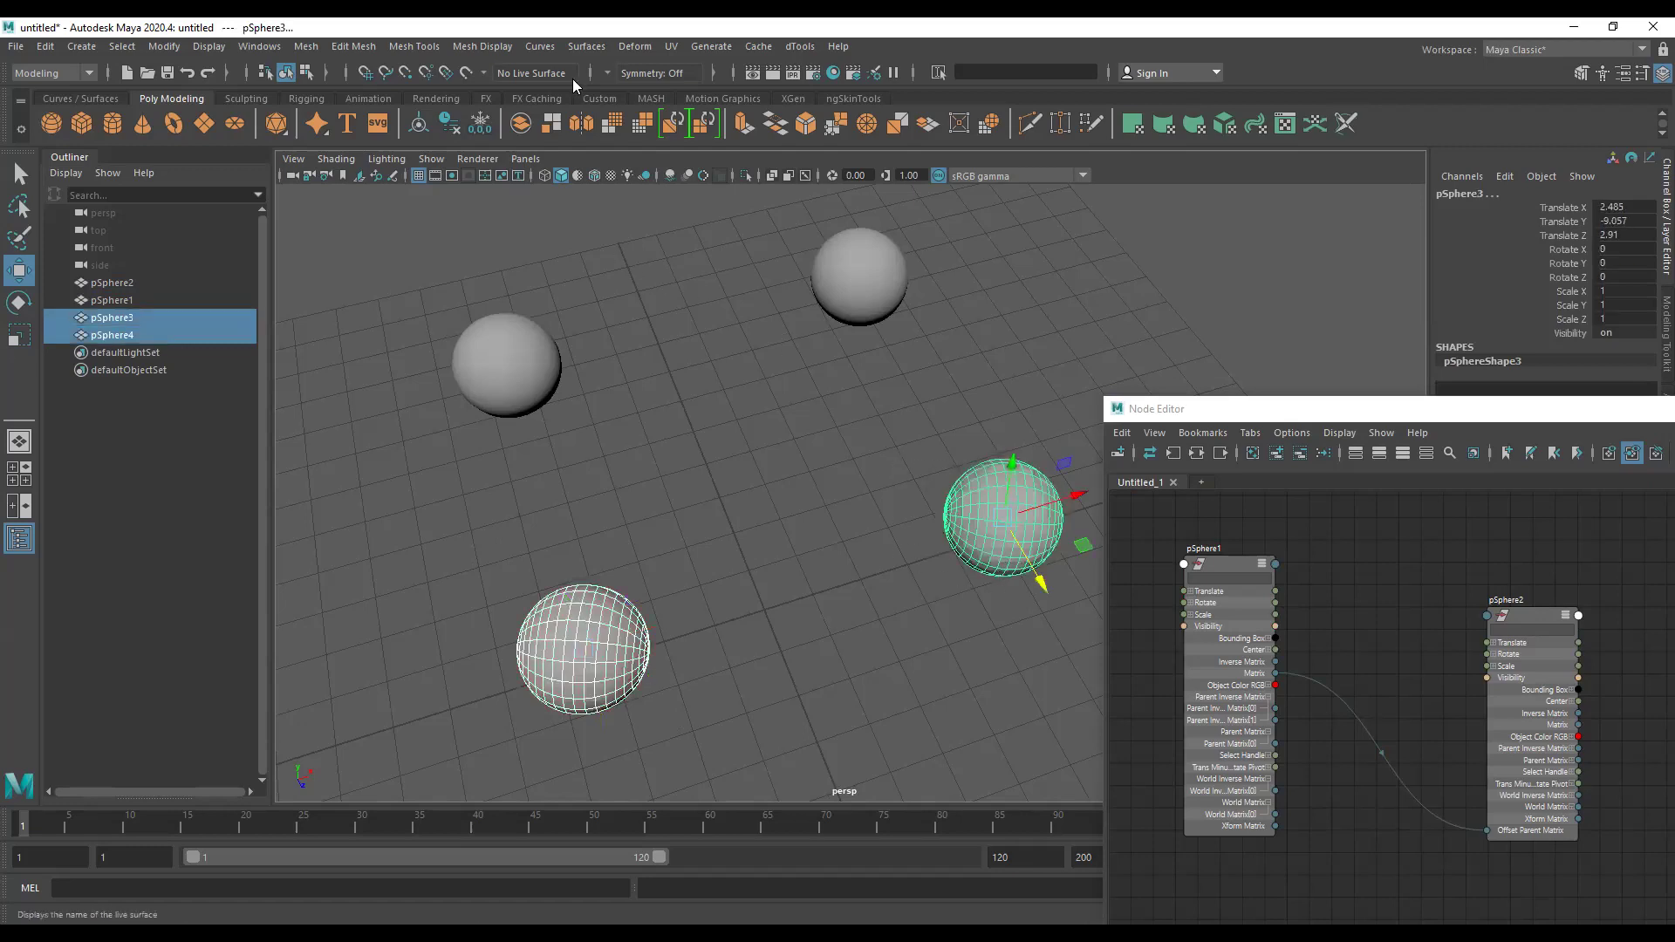
# Switch to the Rigging menu set and parent-constrain pSphere3 to pSphere4.
pyautogui.click(58, 71)
pyautogui.click(56, 106)
pyautogui.click(454, 46)
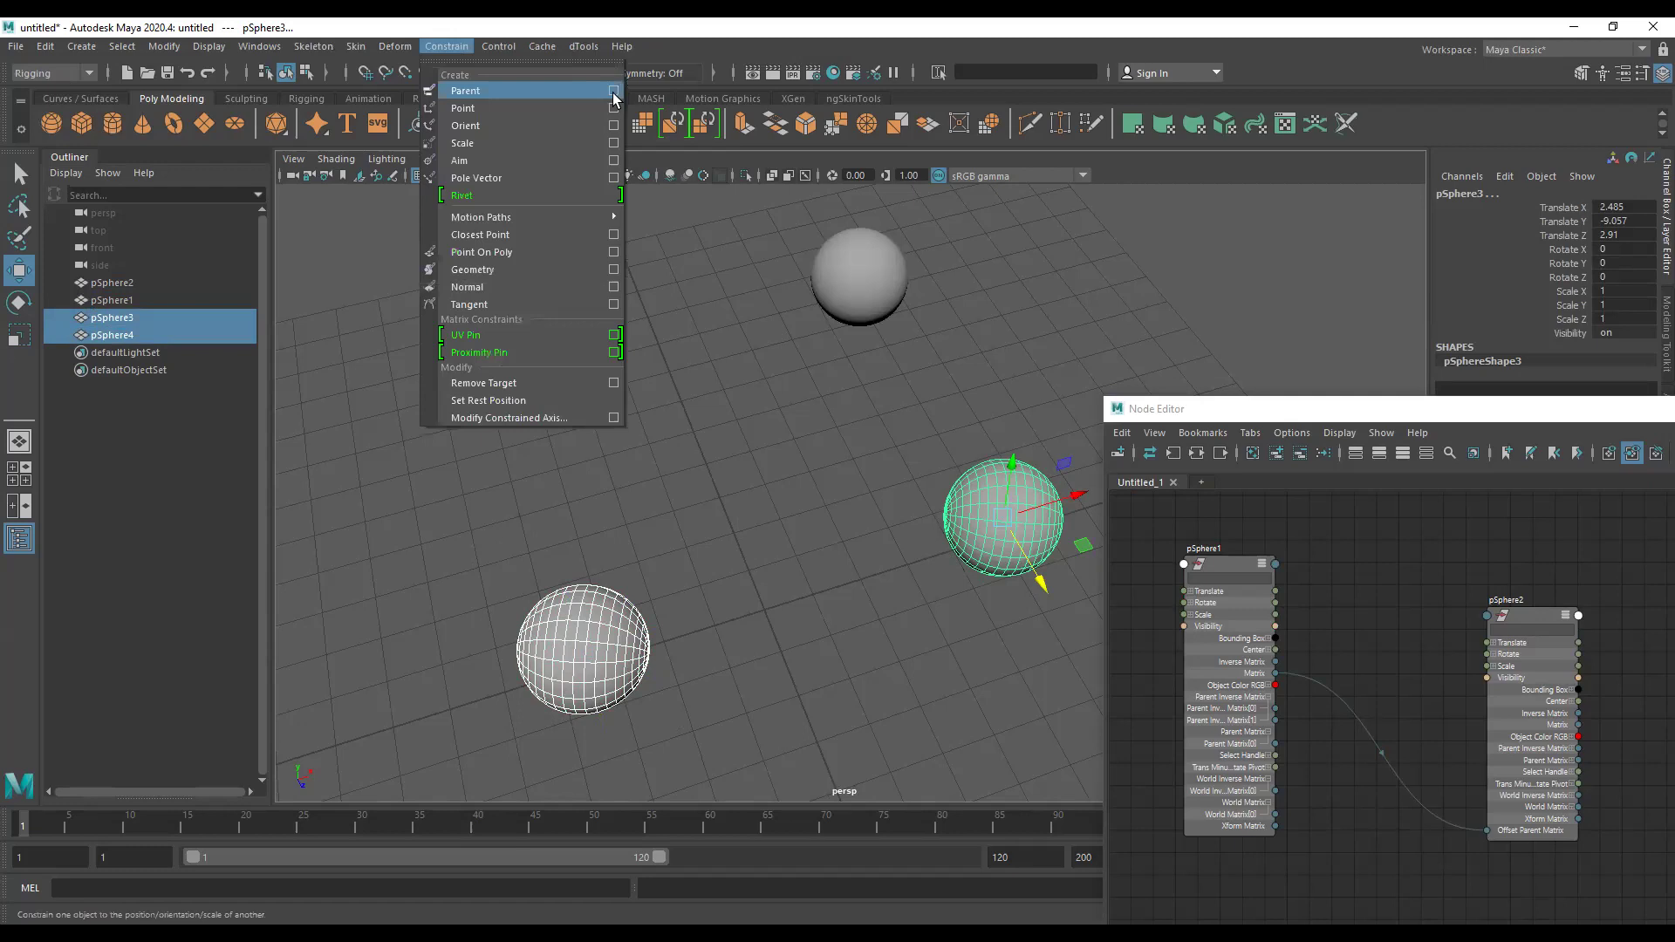
pyautogui.click(619, 90)
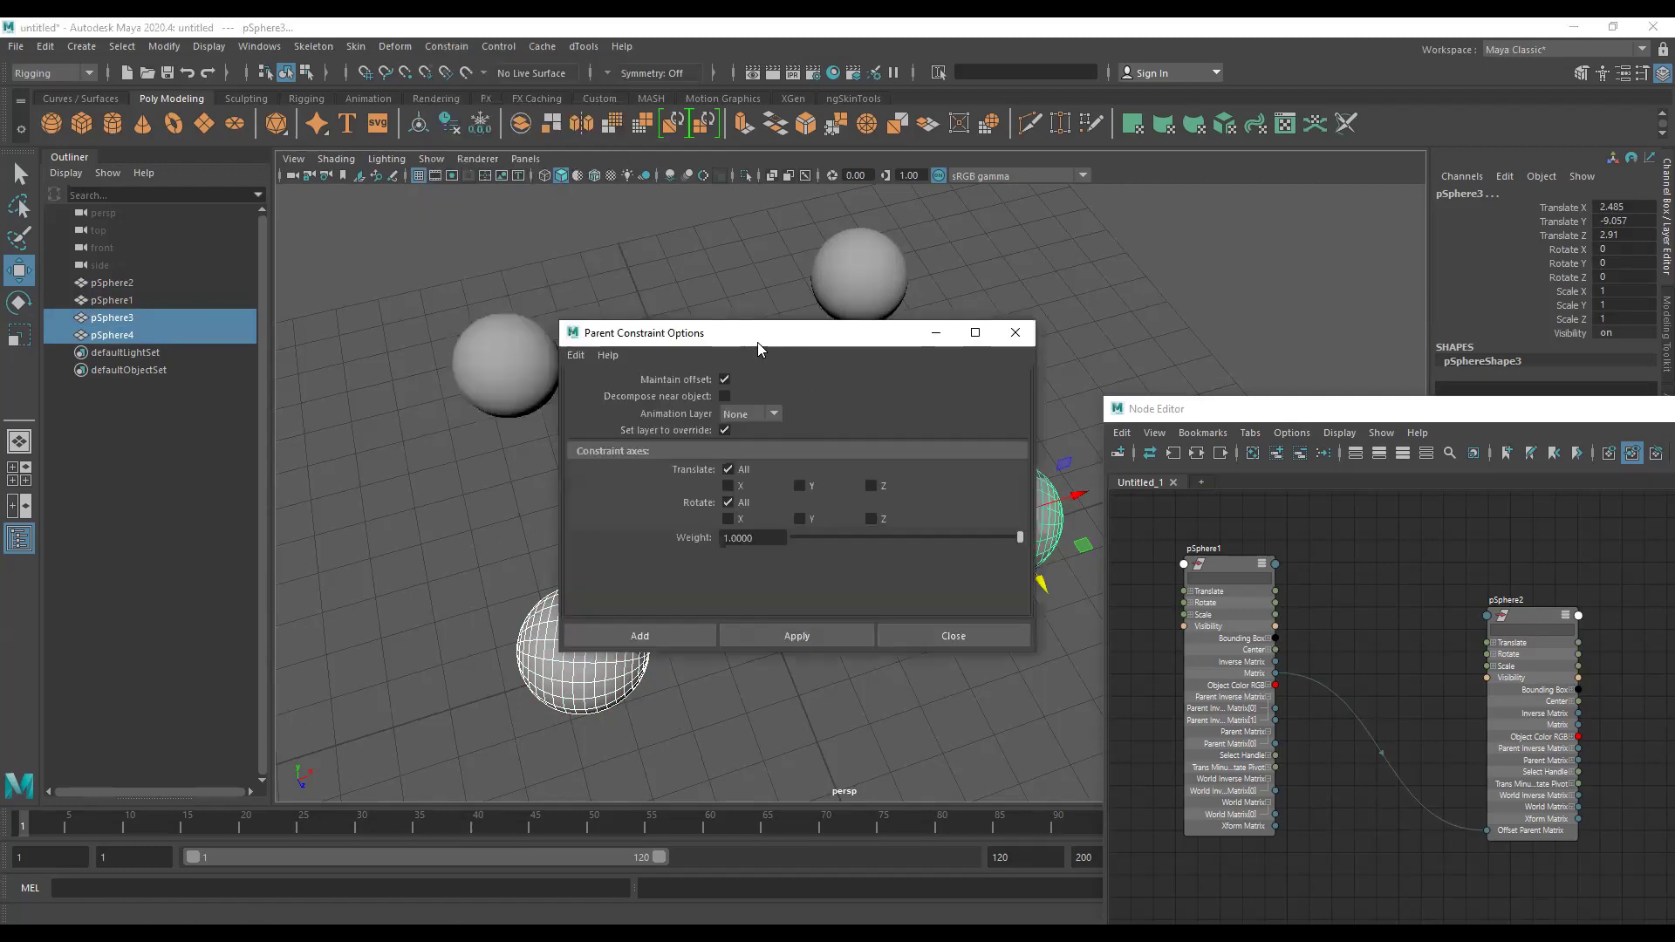
pyautogui.moveTo(757, 342); pyautogui.dragTo(1431, 192)
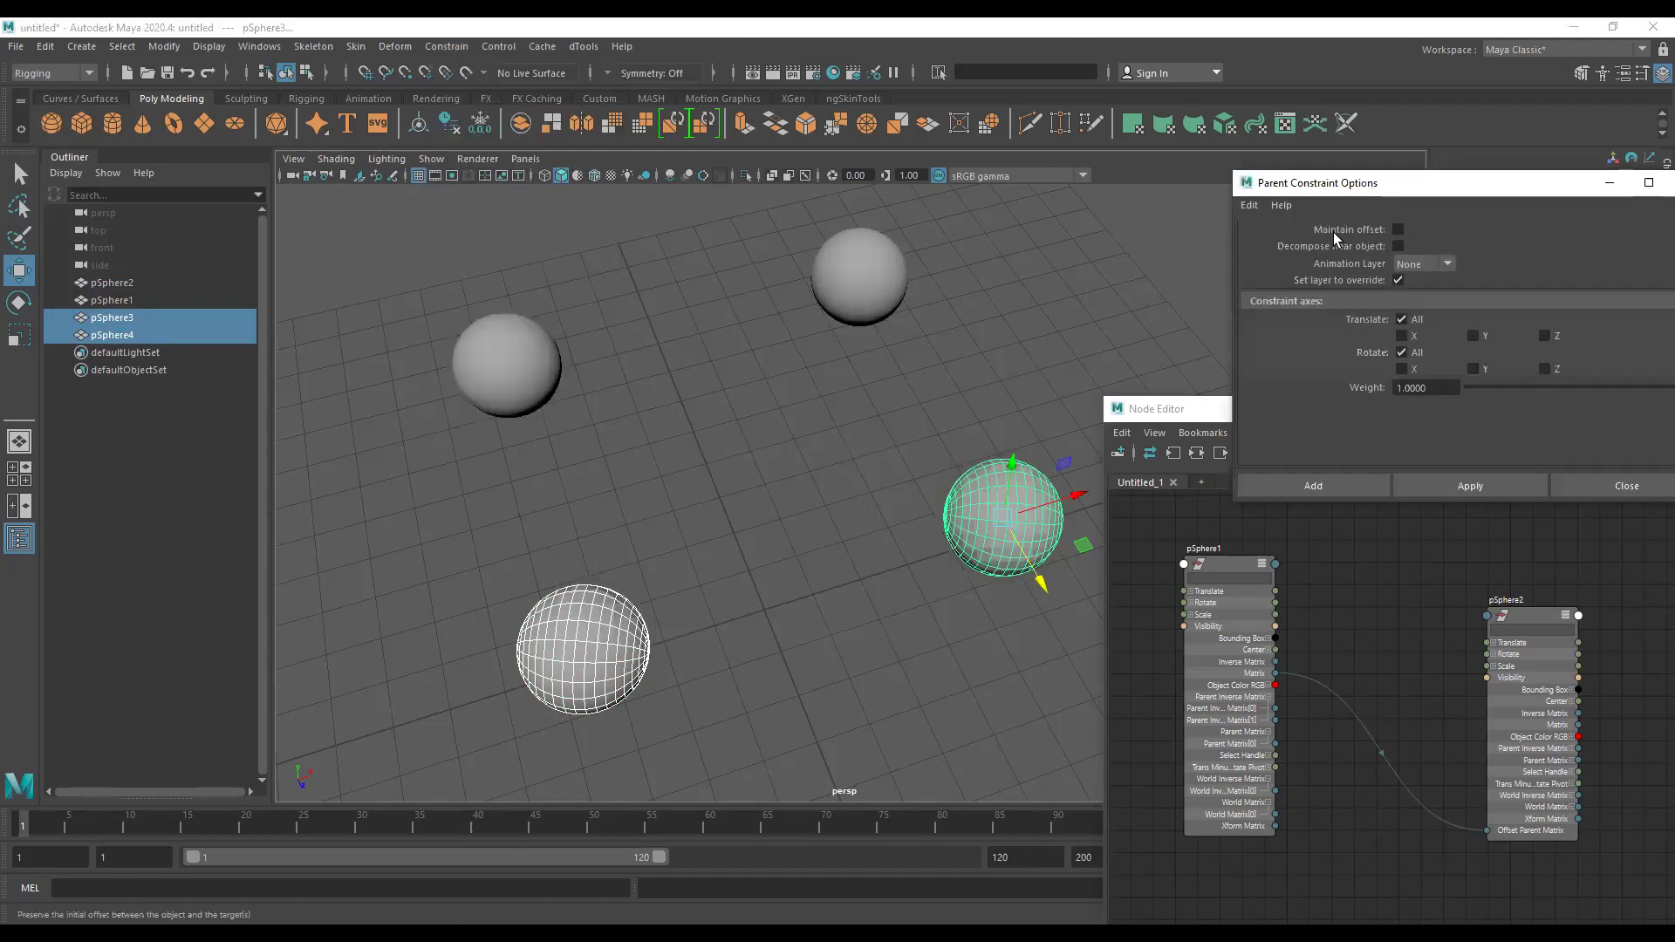
pyautogui.click(1470, 485)
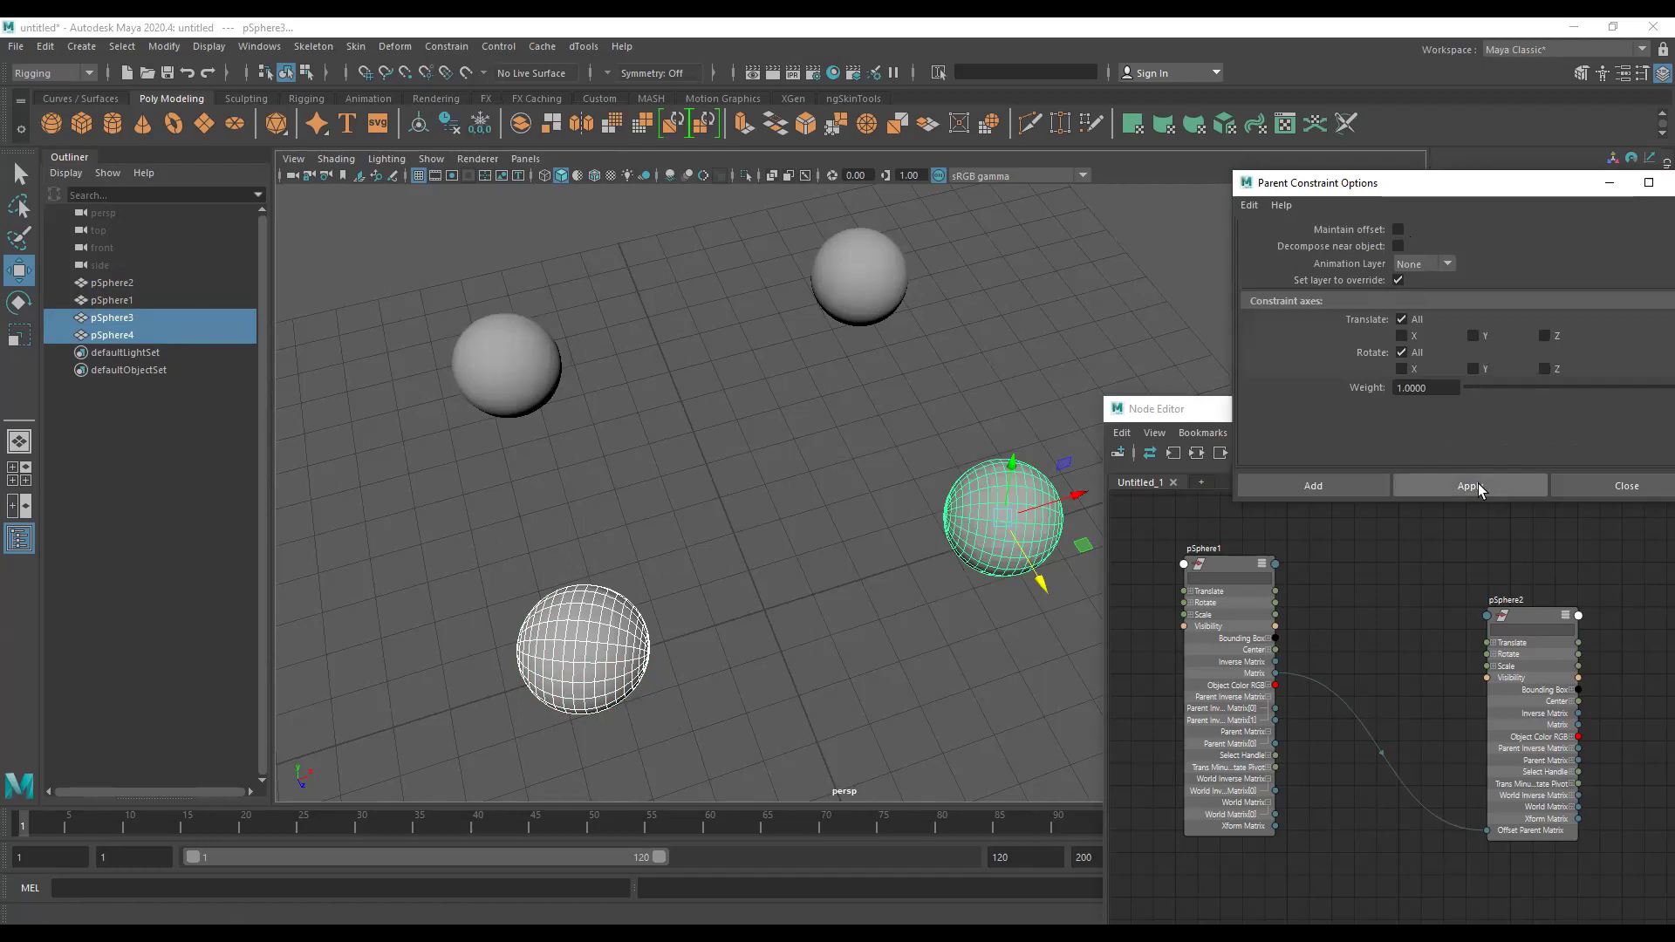
# Test the constraint by moving pSphere3 and pSphere4, then undo back to both copies selected.
pyautogui.keyDown('alt'); pyautogui.moveTo(876, 628); pyautogui.dragTo(663, 523); pyautogui.keyUp('alt')
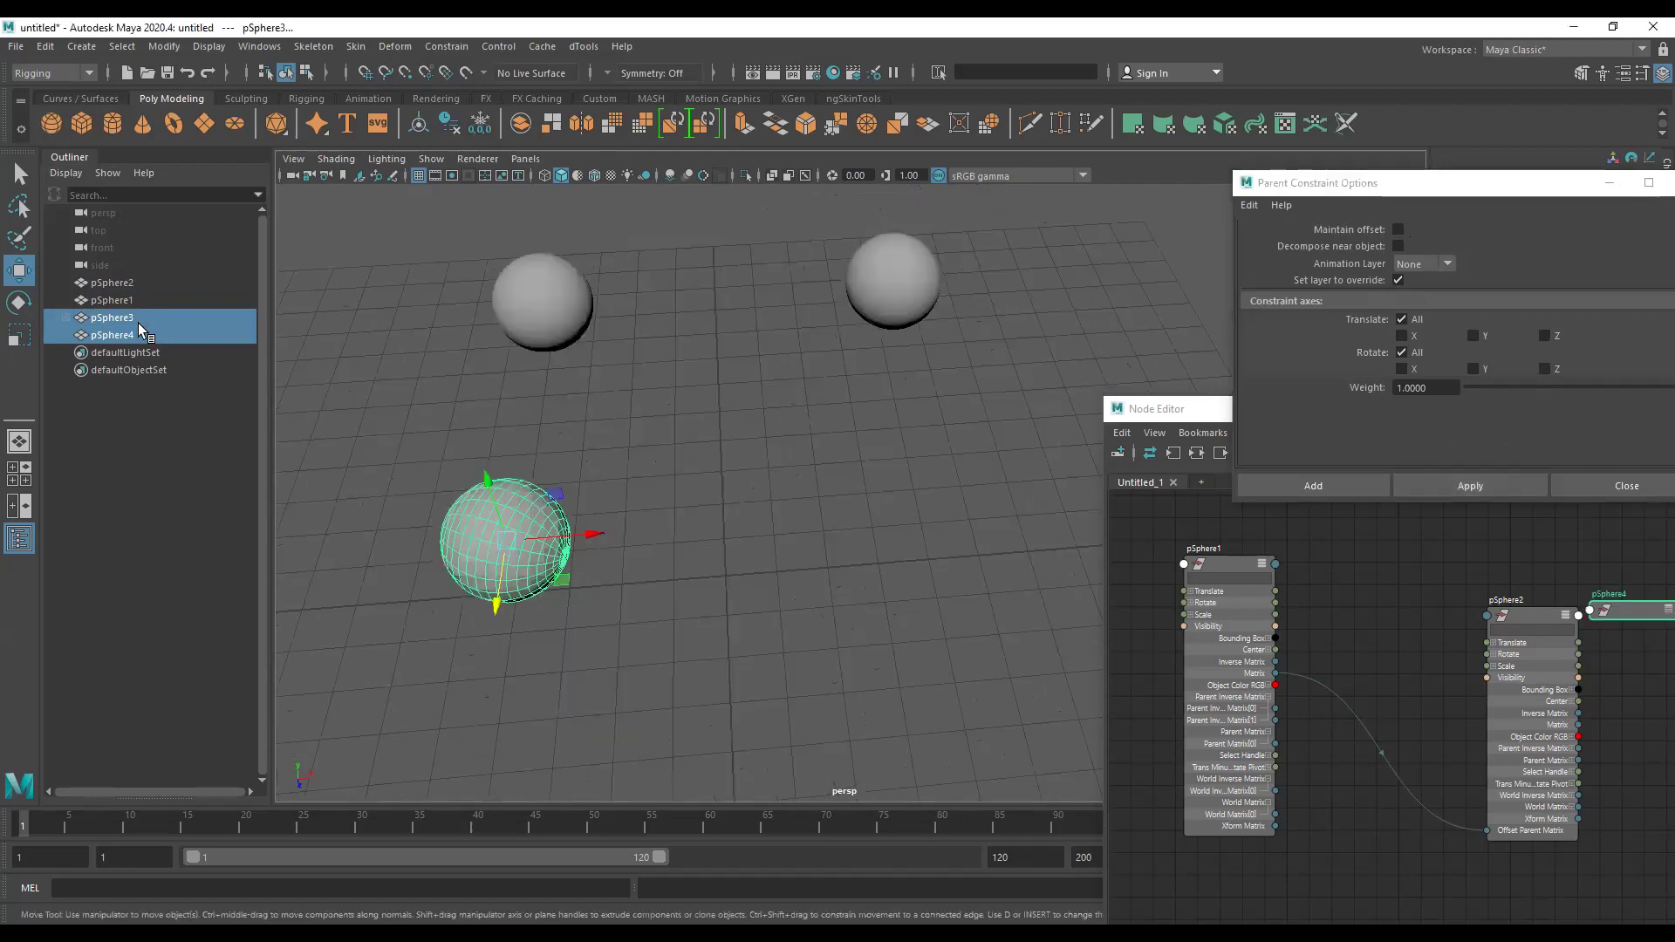
pyautogui.click(112, 318)
pyautogui.scroll(-3, 661, 460)
pyautogui.moveTo(661, 460)
pyautogui.keyDown('alt'); pyautogui.mouseDown()
pyautogui.moveTo(696, 505)
pyautogui.moveTo(641, 520)
pyautogui.mouseUp(); pyautogui.keyUp('alt')
pyautogui.moveTo(640, 520)
pyautogui.mouseDown(button='middle')
pyautogui.moveTo(825, 474)
pyautogui.moveTo(939, 581)
pyautogui.mouseUp(button='middle')
pyautogui.click(142, 334)
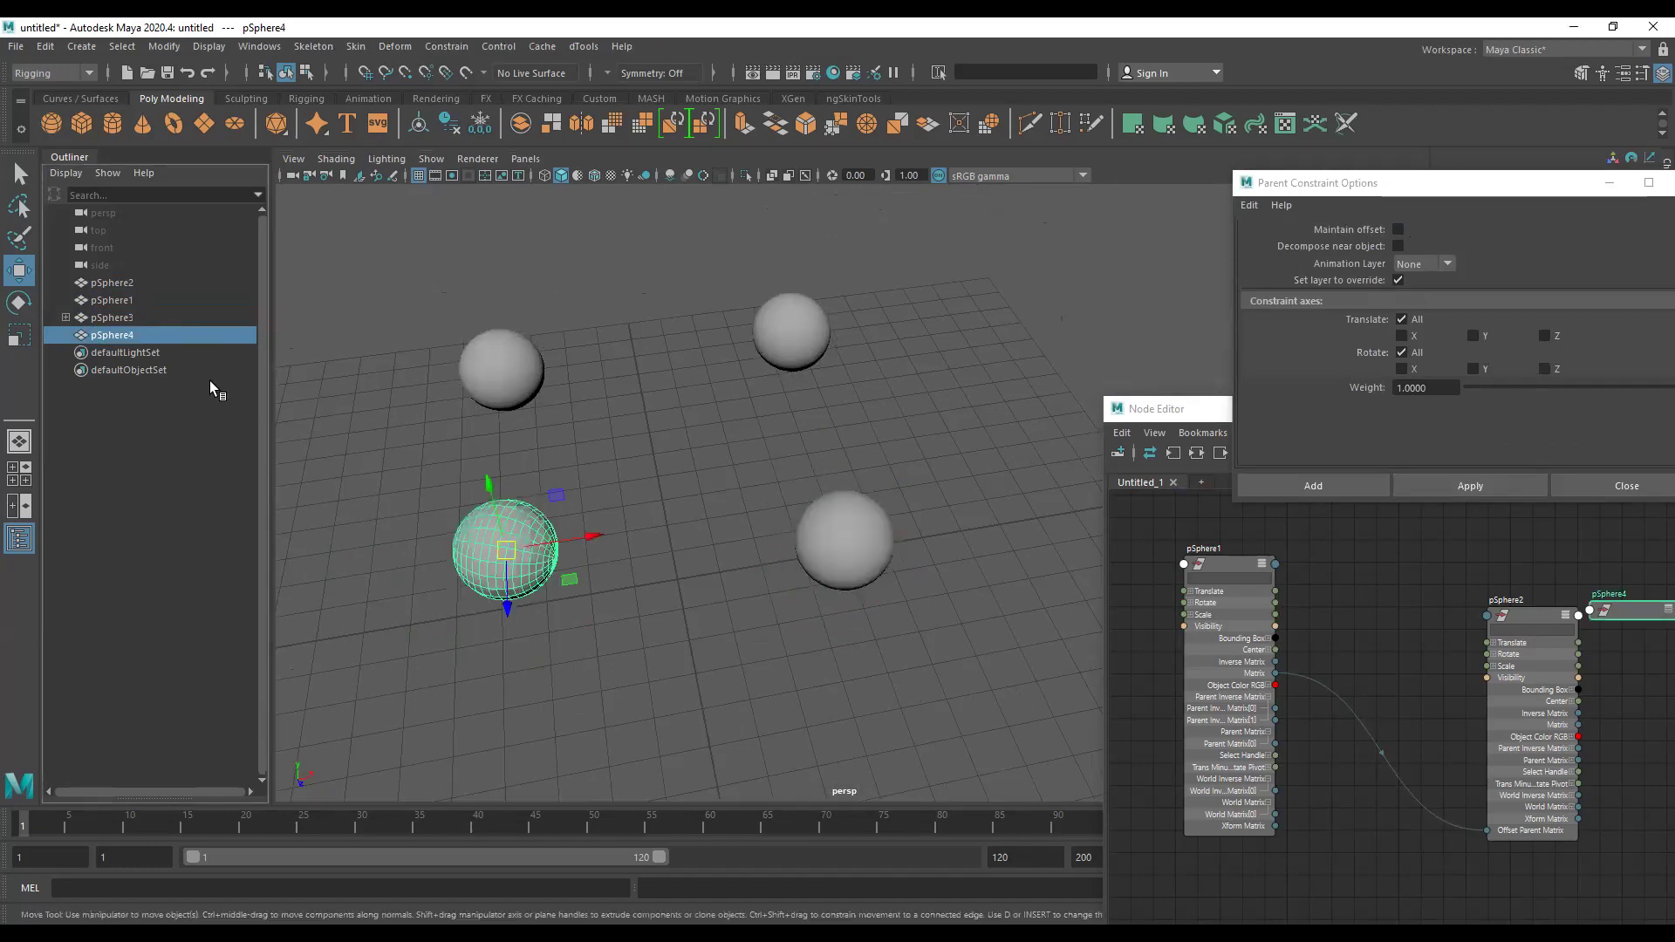
pyautogui.hotkey('ctrl', 'z')
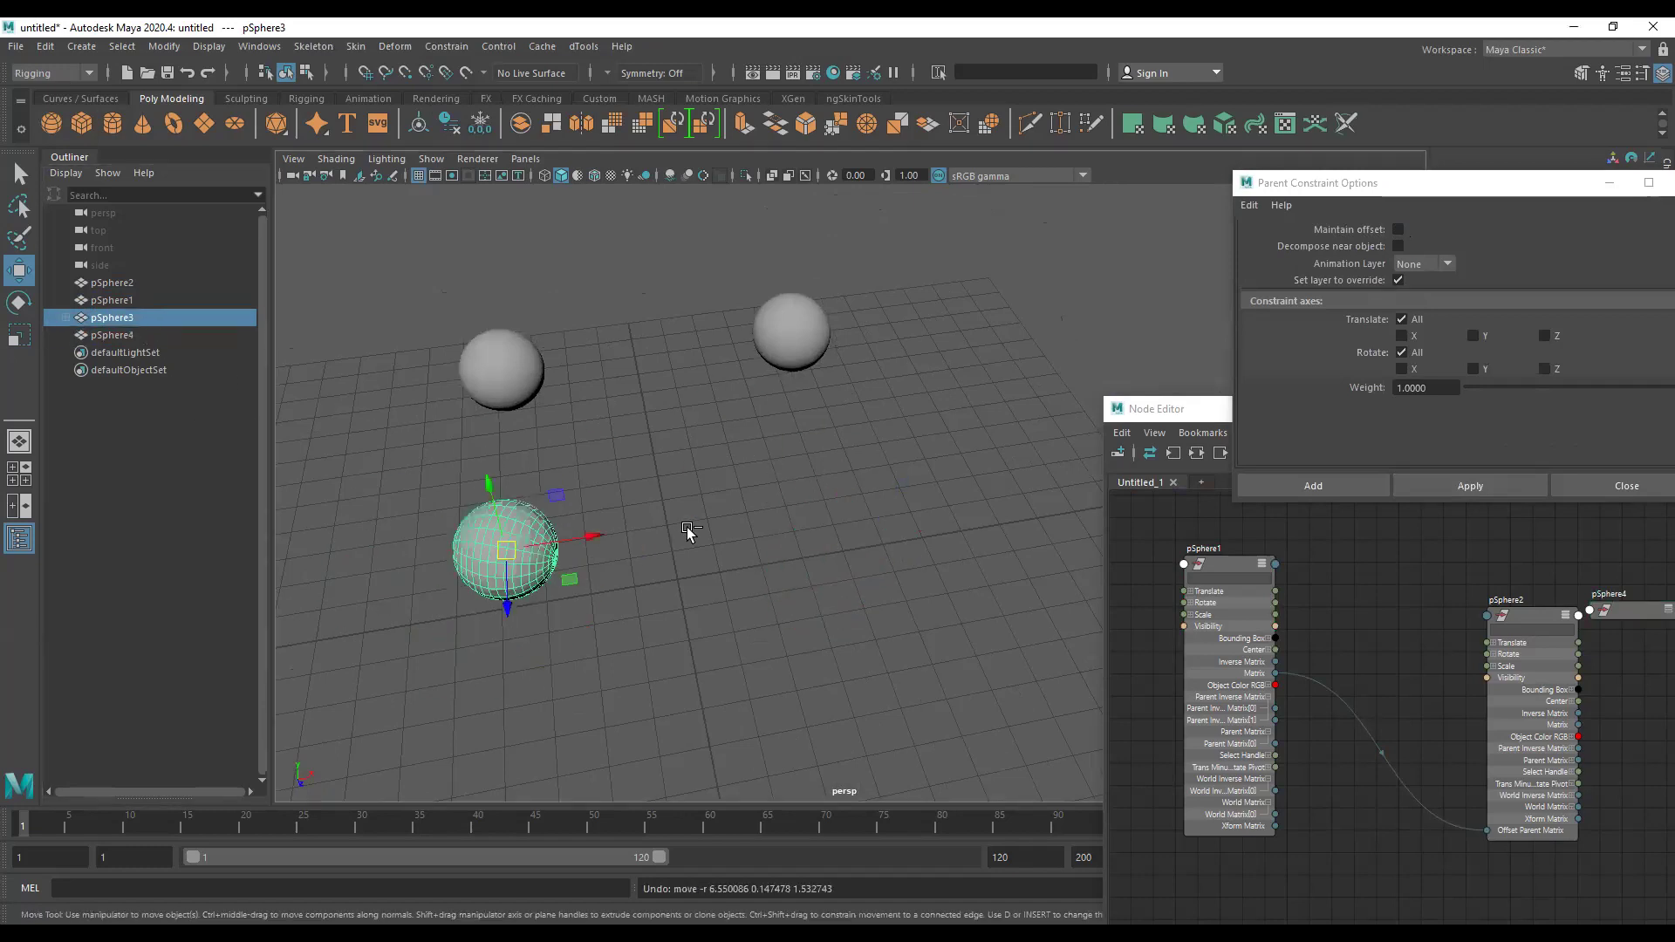
pyautogui.moveTo(506, 460); pyautogui.dragTo(621, 565, button='middle')
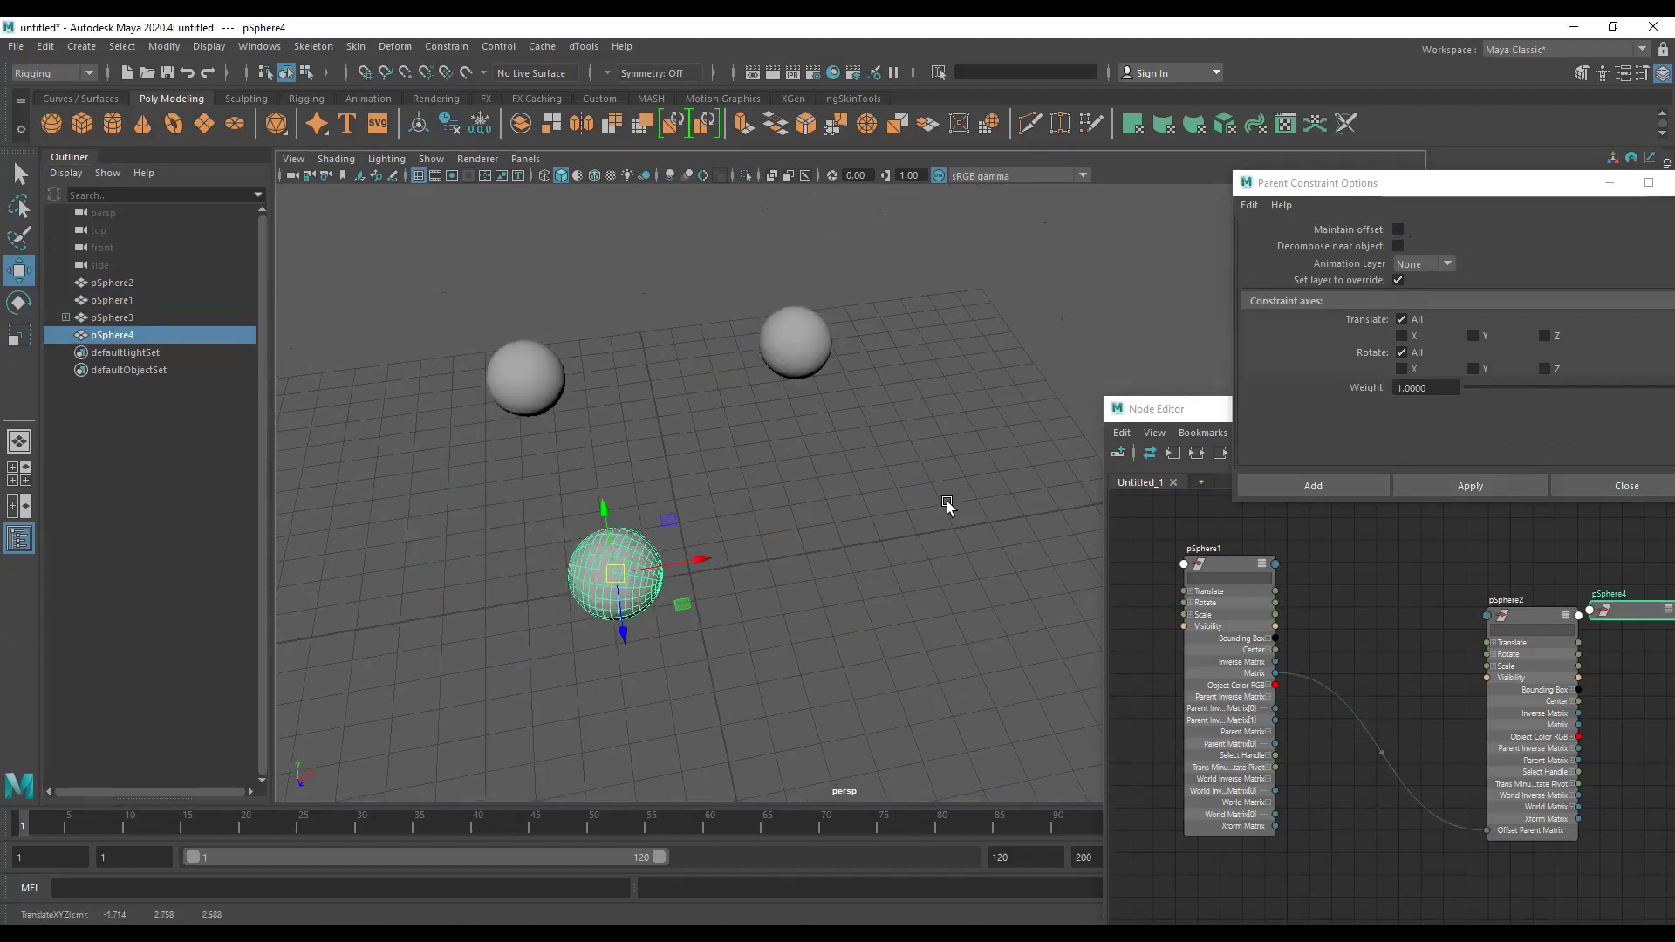
pyautogui.hotkey('ctrl', 'z')
pyautogui.hotkey('ctrl', 'z')
pyautogui.hotkey('ctrl', 'z')
pyautogui.hotkey('ctrl', 'z')
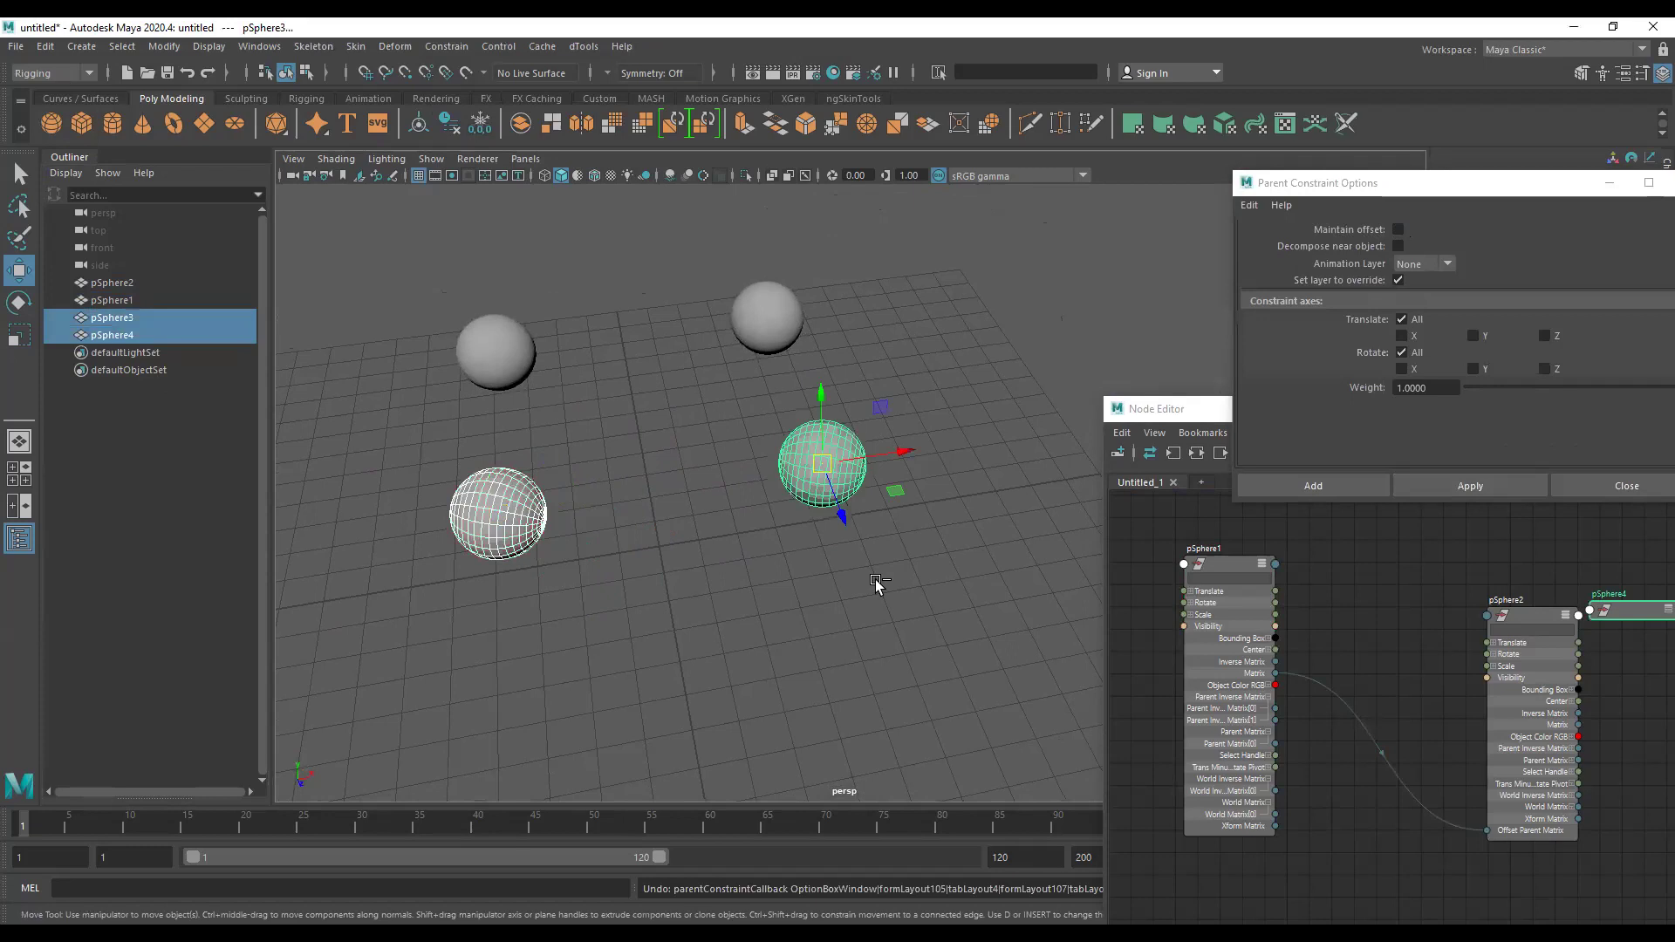
# Reapply the parent constraint with Maintain offset on, then move pSphere4 so pSphere3 follows.
pyautogui.click(1399, 229)
pyautogui.click(1481, 485)
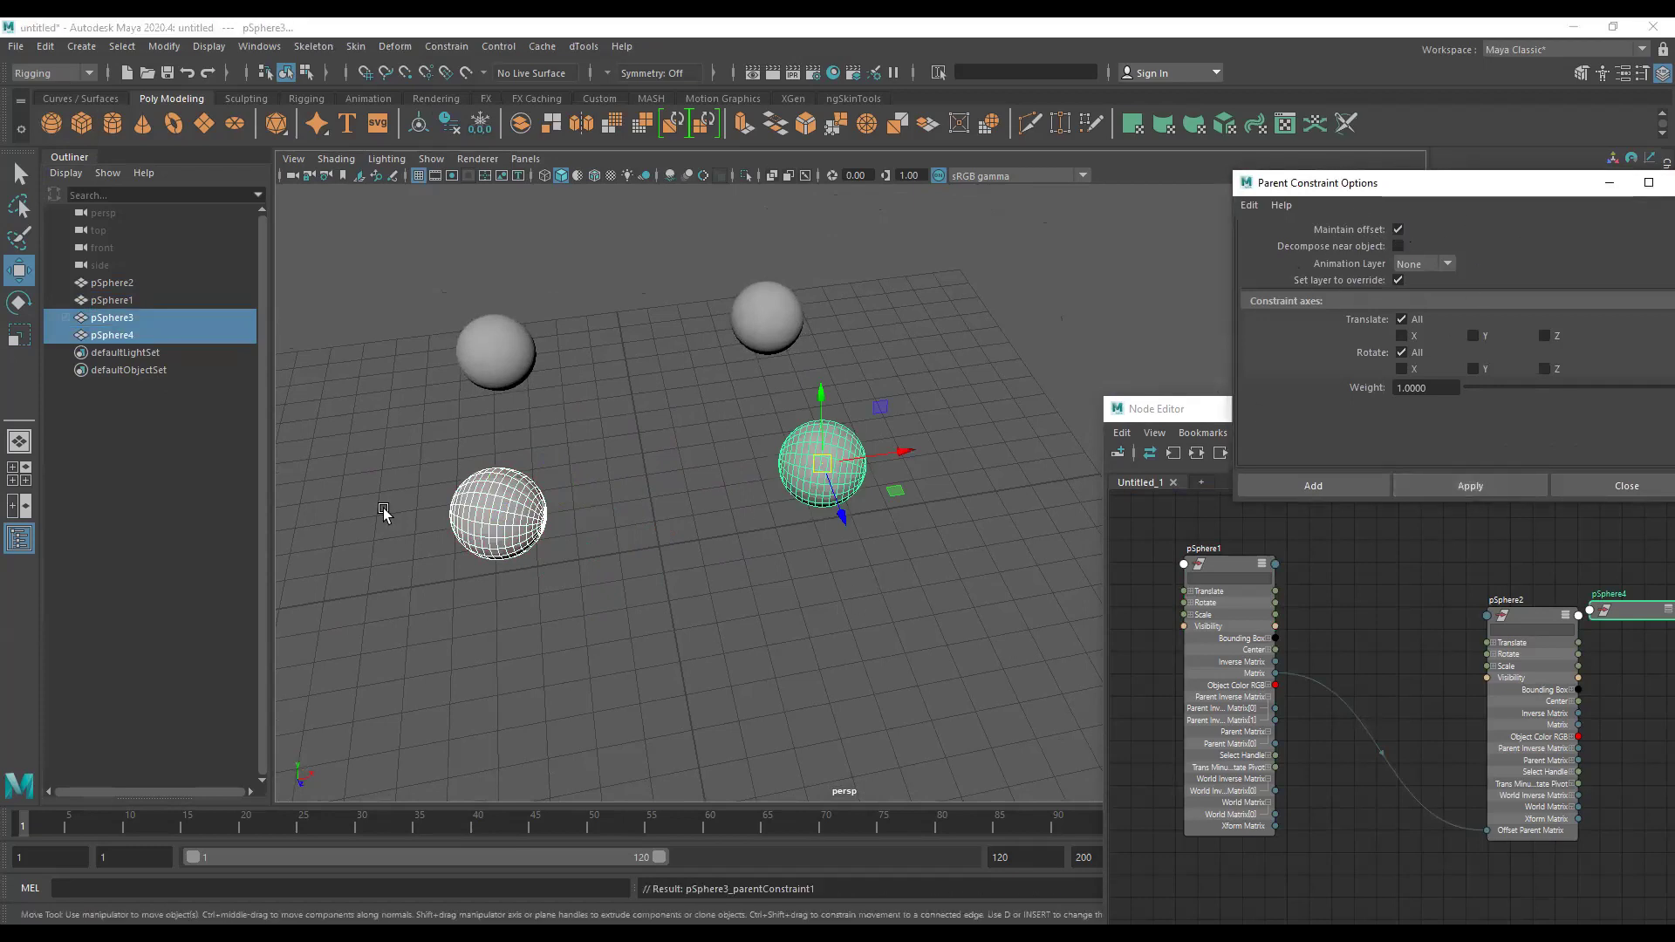
pyautogui.click(703, 565)
pyautogui.click(112, 335)
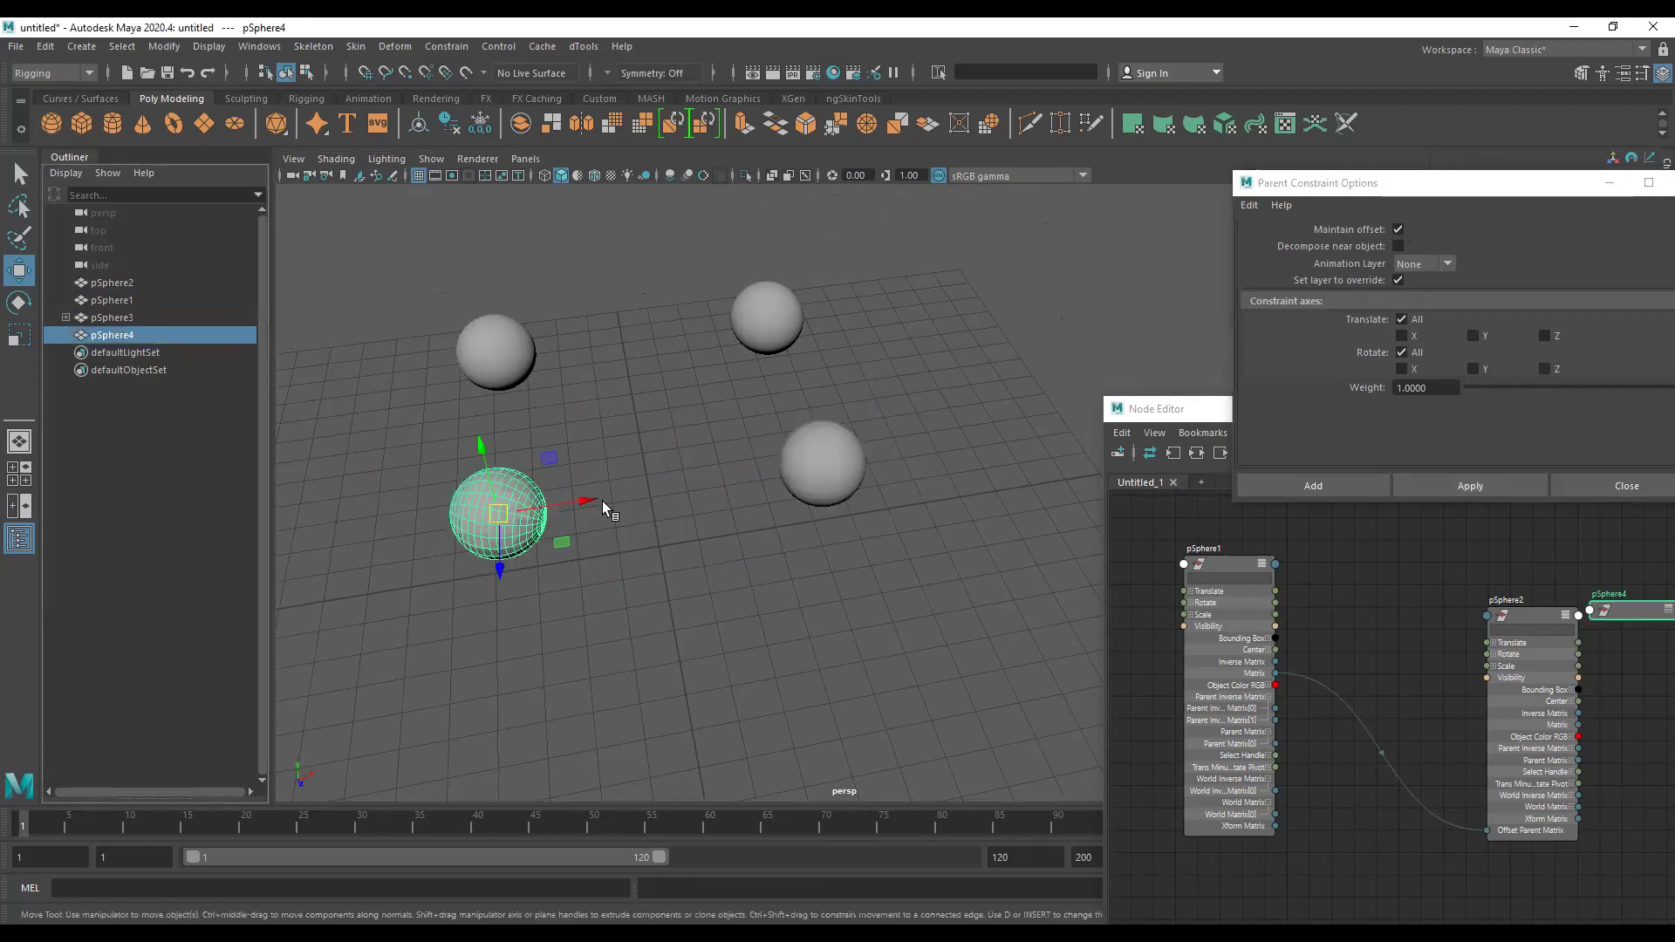
pyautogui.moveTo(498, 513)
pyautogui.mouseDown()
pyautogui.moveTo(512, 558)
pyautogui.moveTo(523, 511)
pyautogui.mouseUp()
pyautogui.keyDown('alt'); pyautogui.moveTo(824, 616); pyautogui.dragTo(786, 597); pyautogui.keyUp('alt')
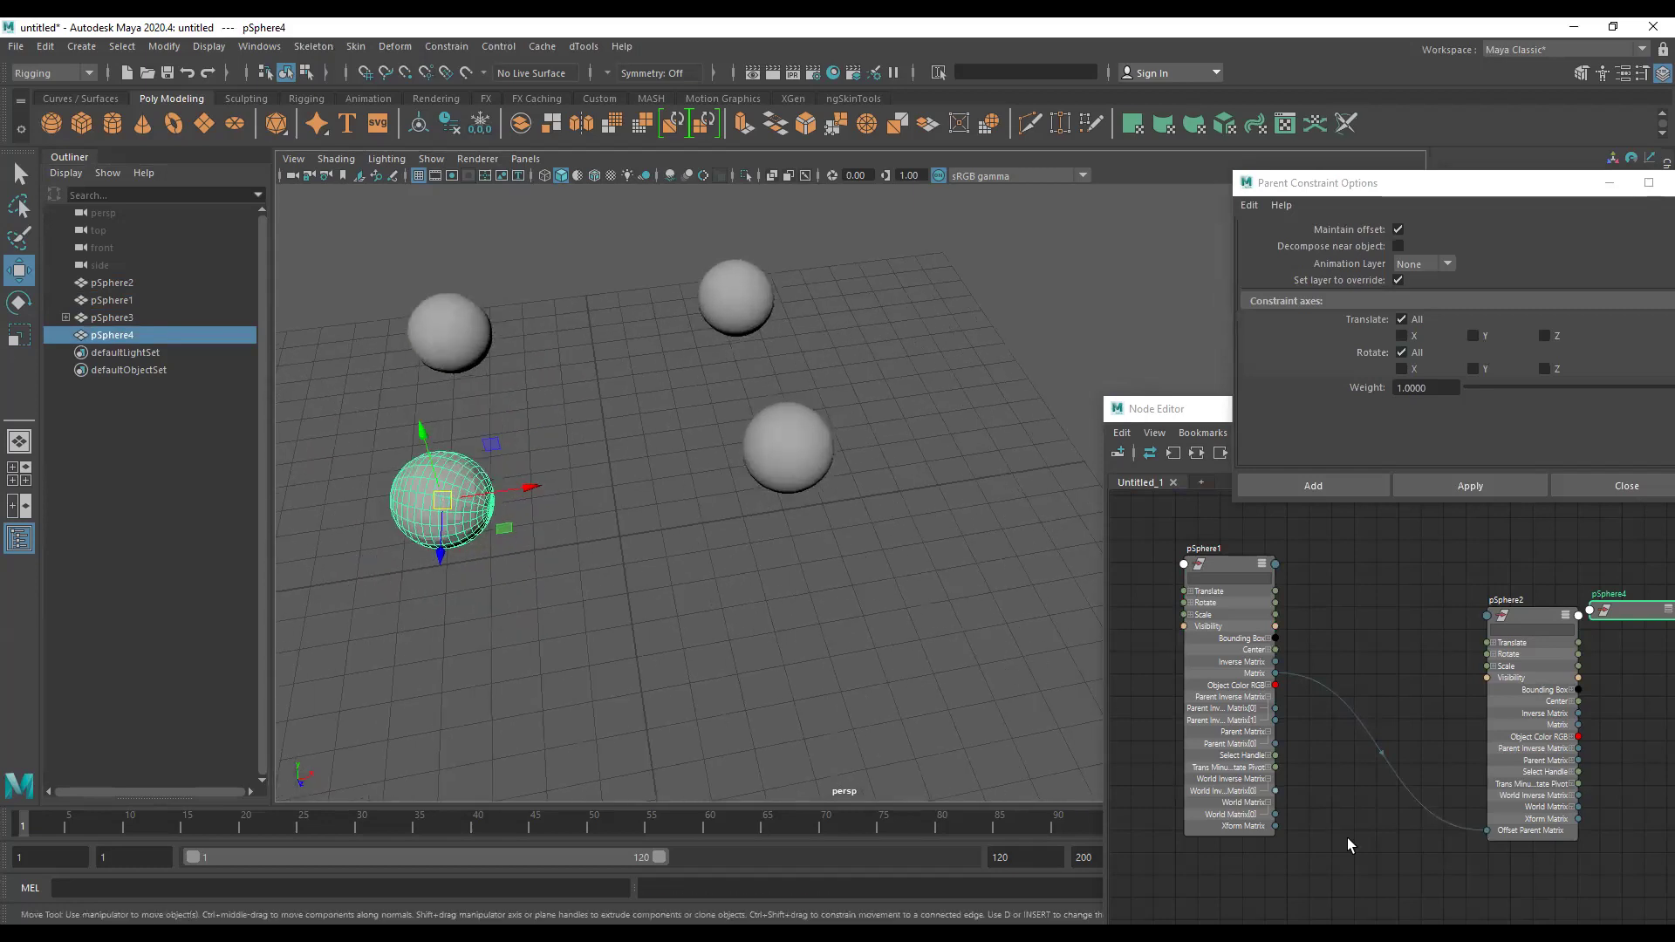
# Close the Parent Constraint Options window and orbit the scene to a frontal angle.
pyautogui.click(1487, 494)
pyautogui.click(1379, 463)
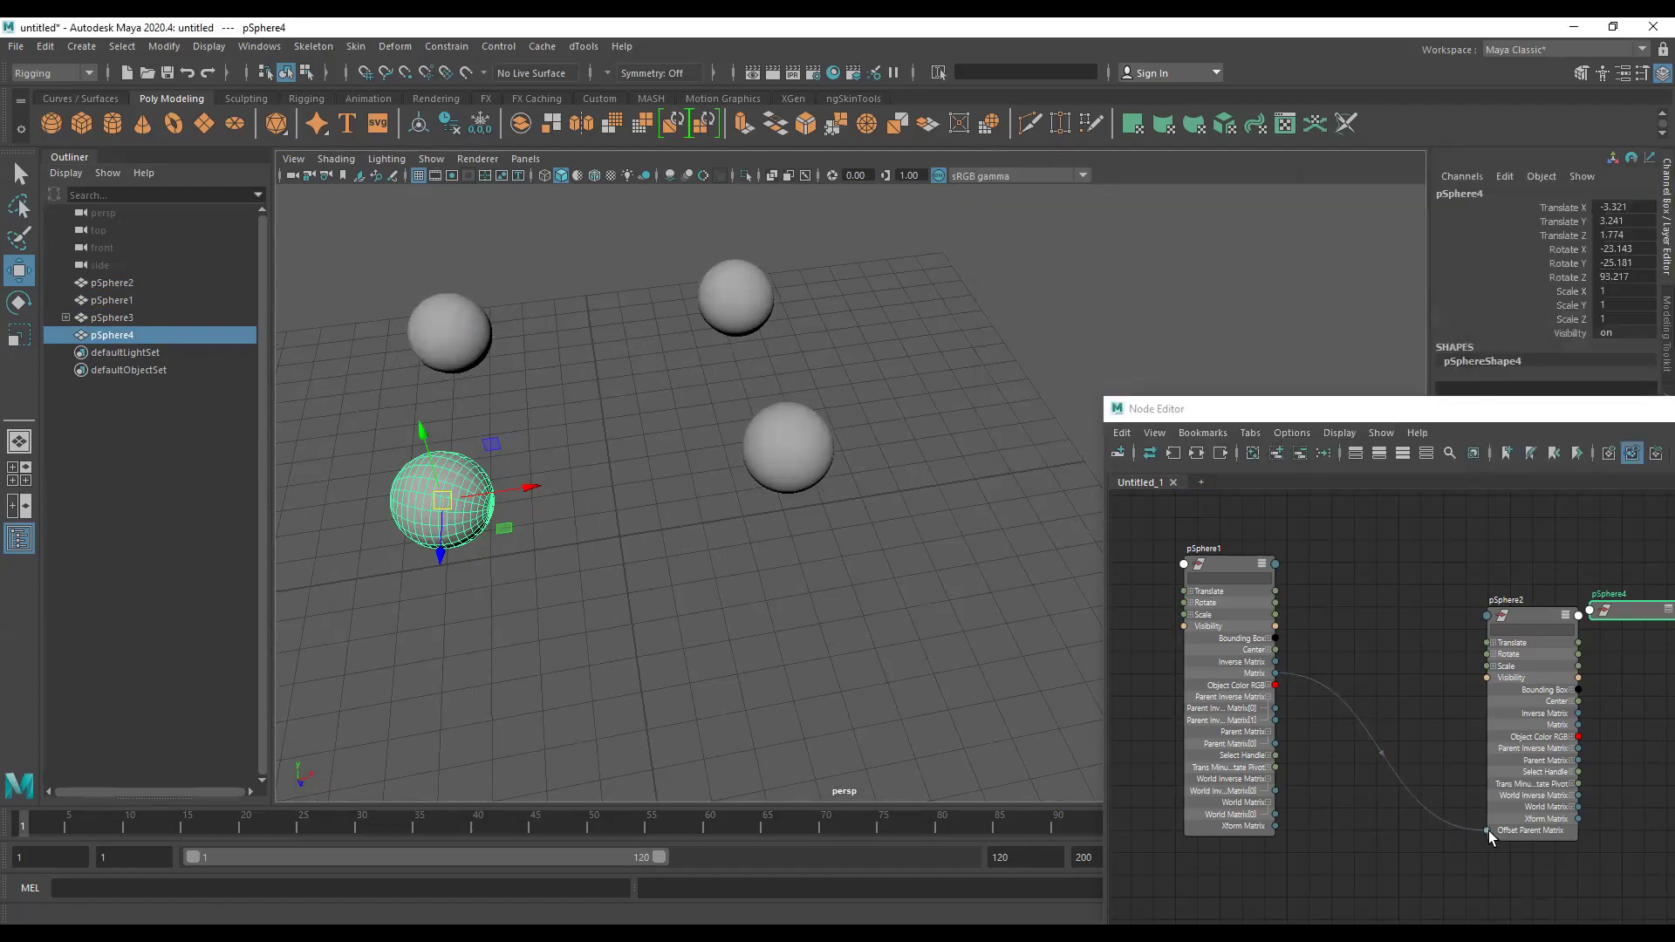
pyautogui.scroll(5, 768, 410)
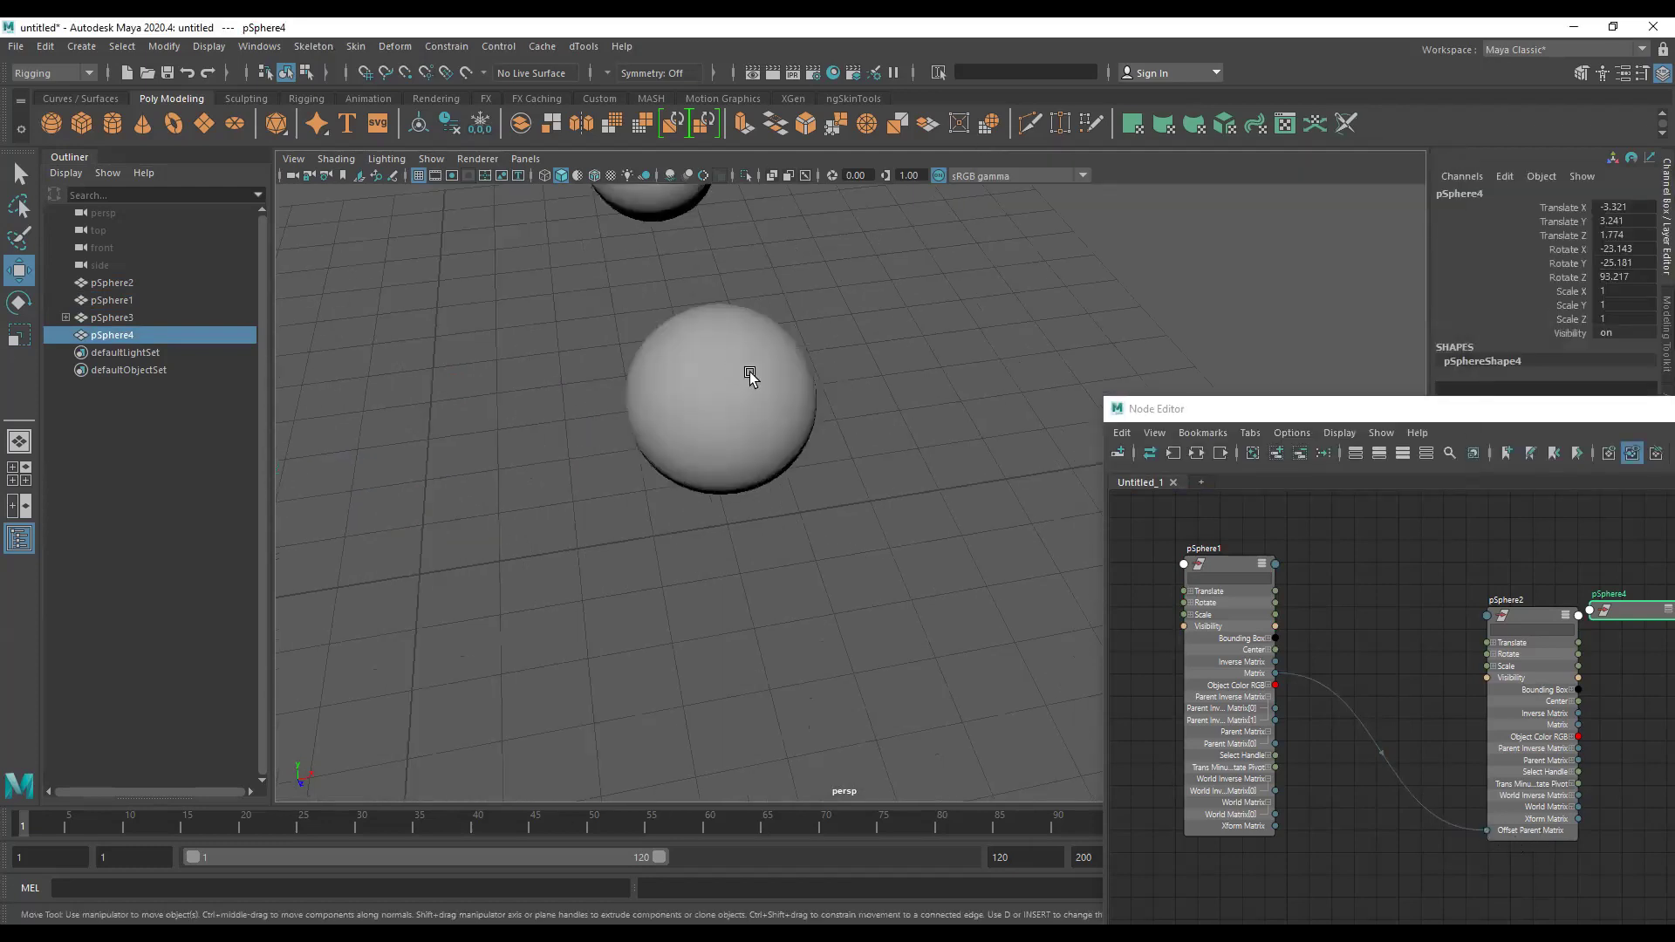
pyautogui.scroll(-5, 730, 512)
pyautogui.scroll(1, 747, 496)
pyautogui.keyDown('alt'); pyautogui.moveTo(747, 495); pyautogui.dragTo(838, 554); pyautogui.keyUp('alt')
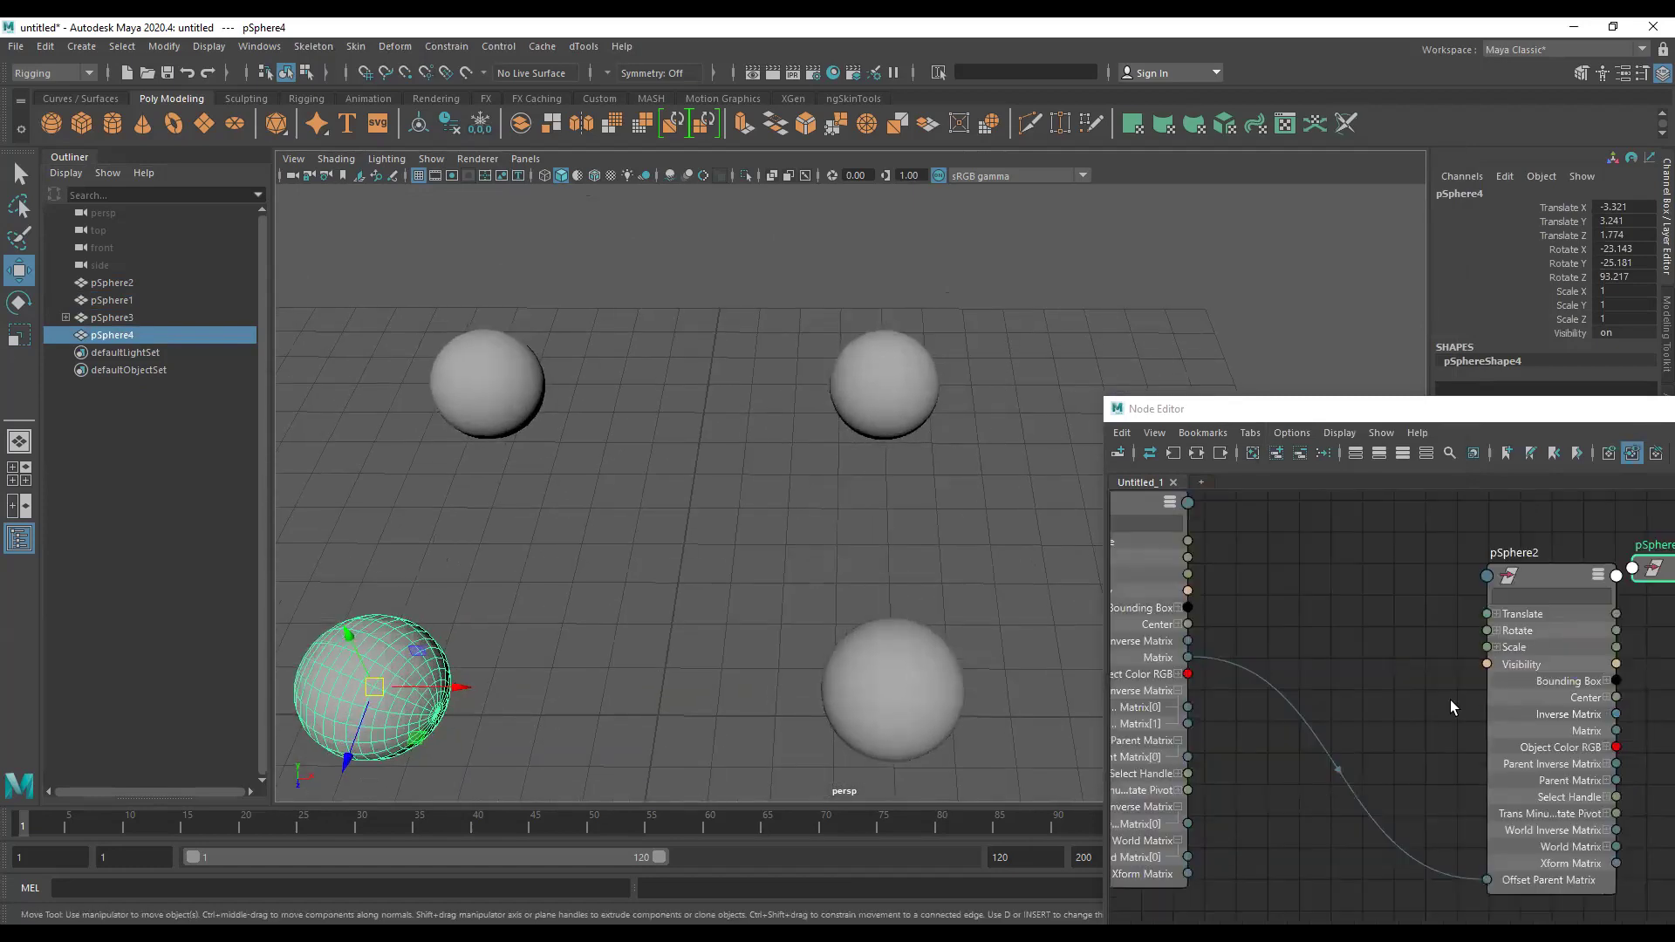
pyautogui.scroll(2, 1448, 700)
pyautogui.scroll(2, 1433, 715)
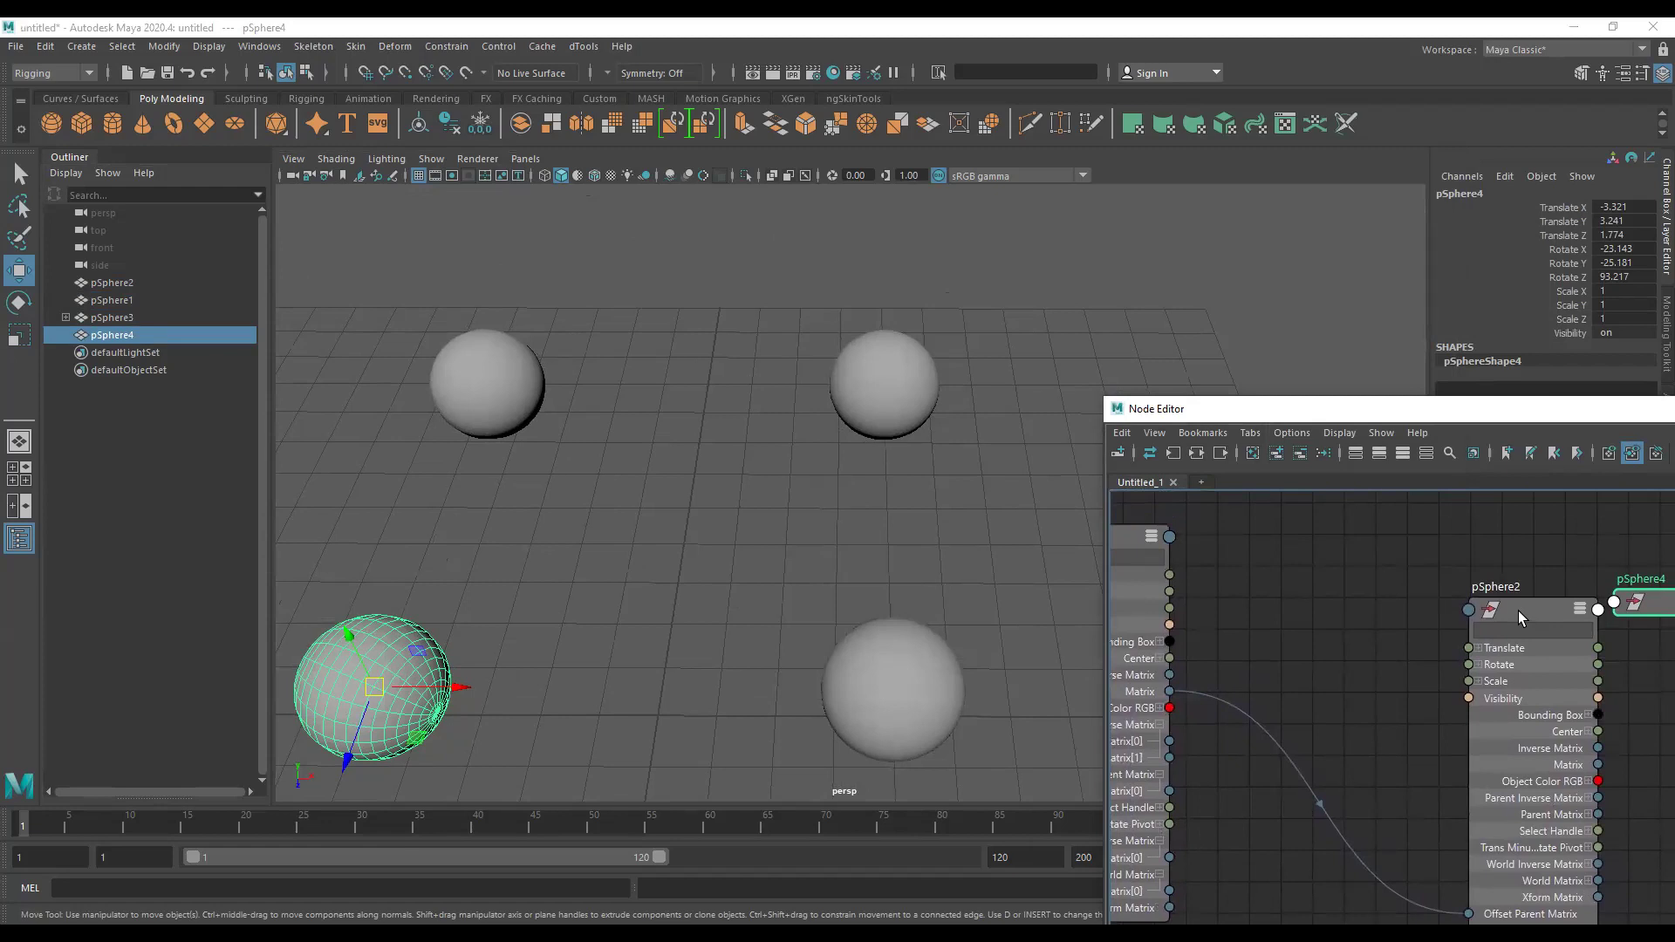
# Filter pSphere2's node attributes down to World Matrix and line it up with the Matrix wire.
pyautogui.moveTo(1518, 611); pyautogui.dragTo(1518, 597)
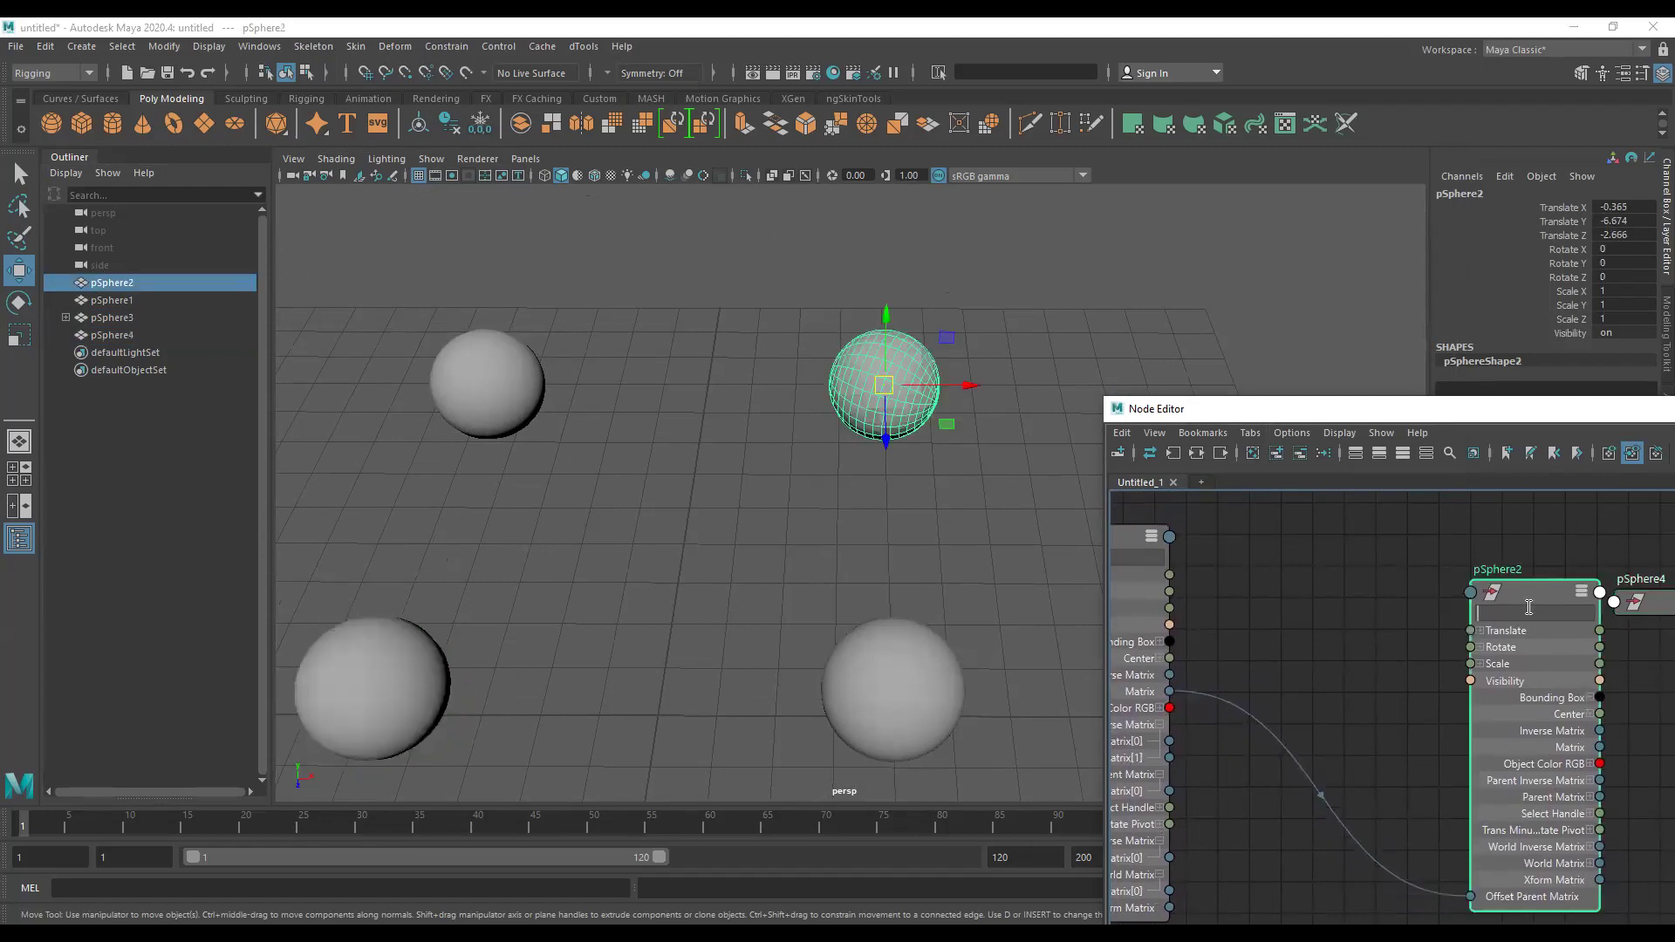
pyautogui.write('matrix')
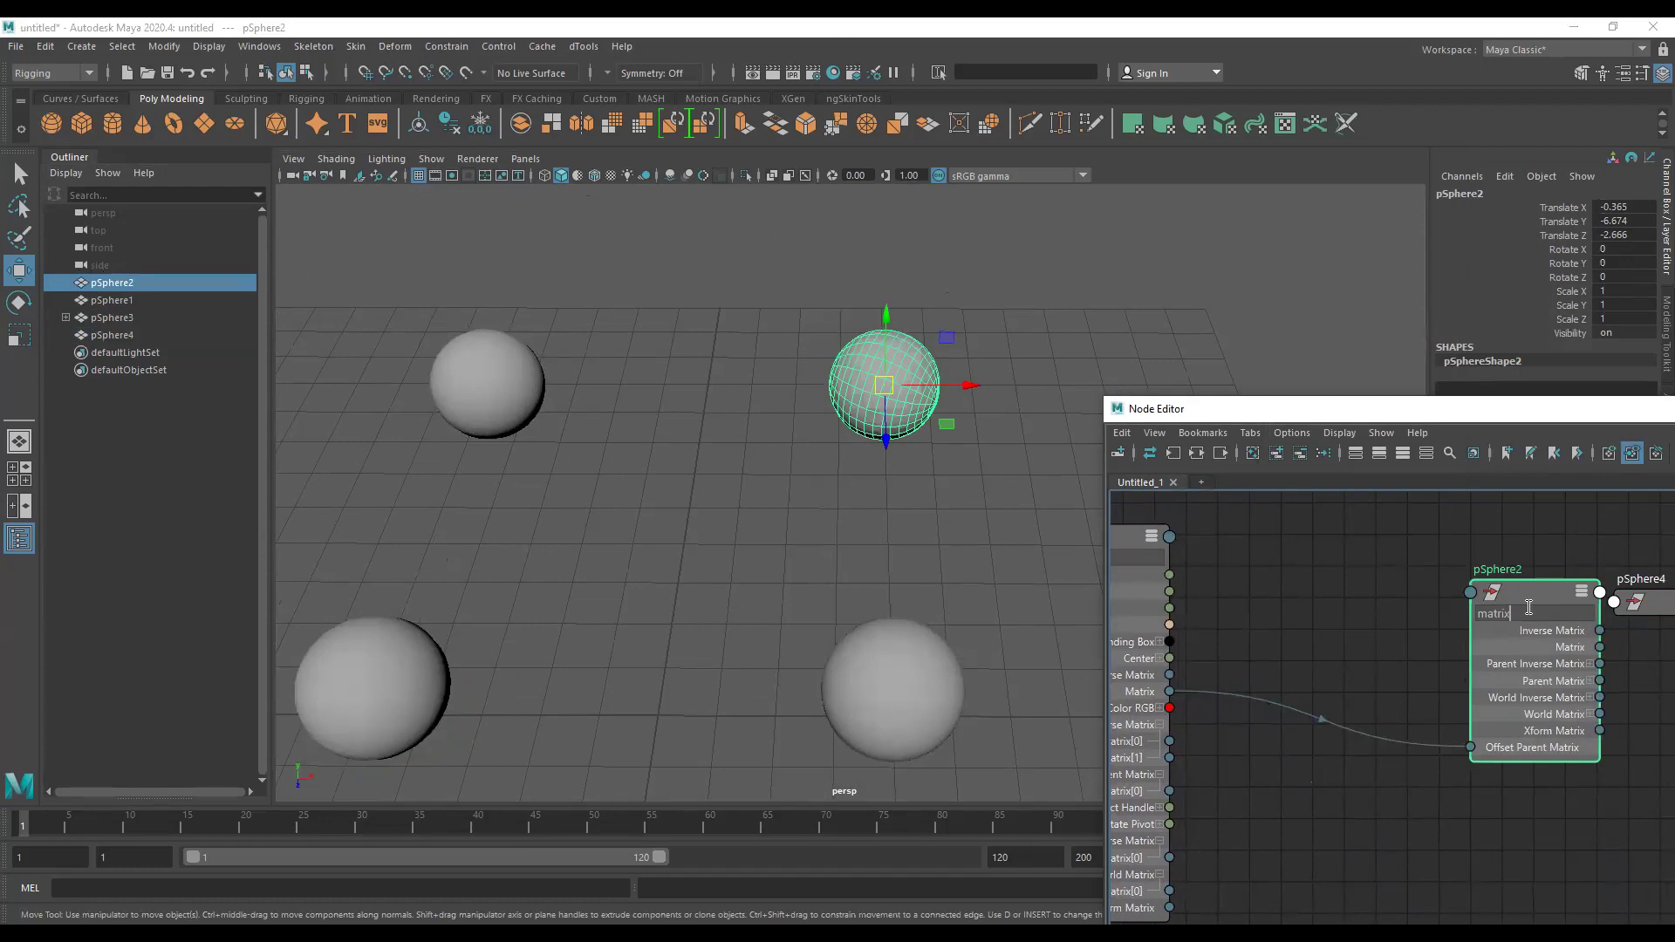
pyautogui.press('BackSpace')
pyautogui.press('BackSpace')
pyautogui.press('BackSpace')
pyautogui.press('BackSpace')
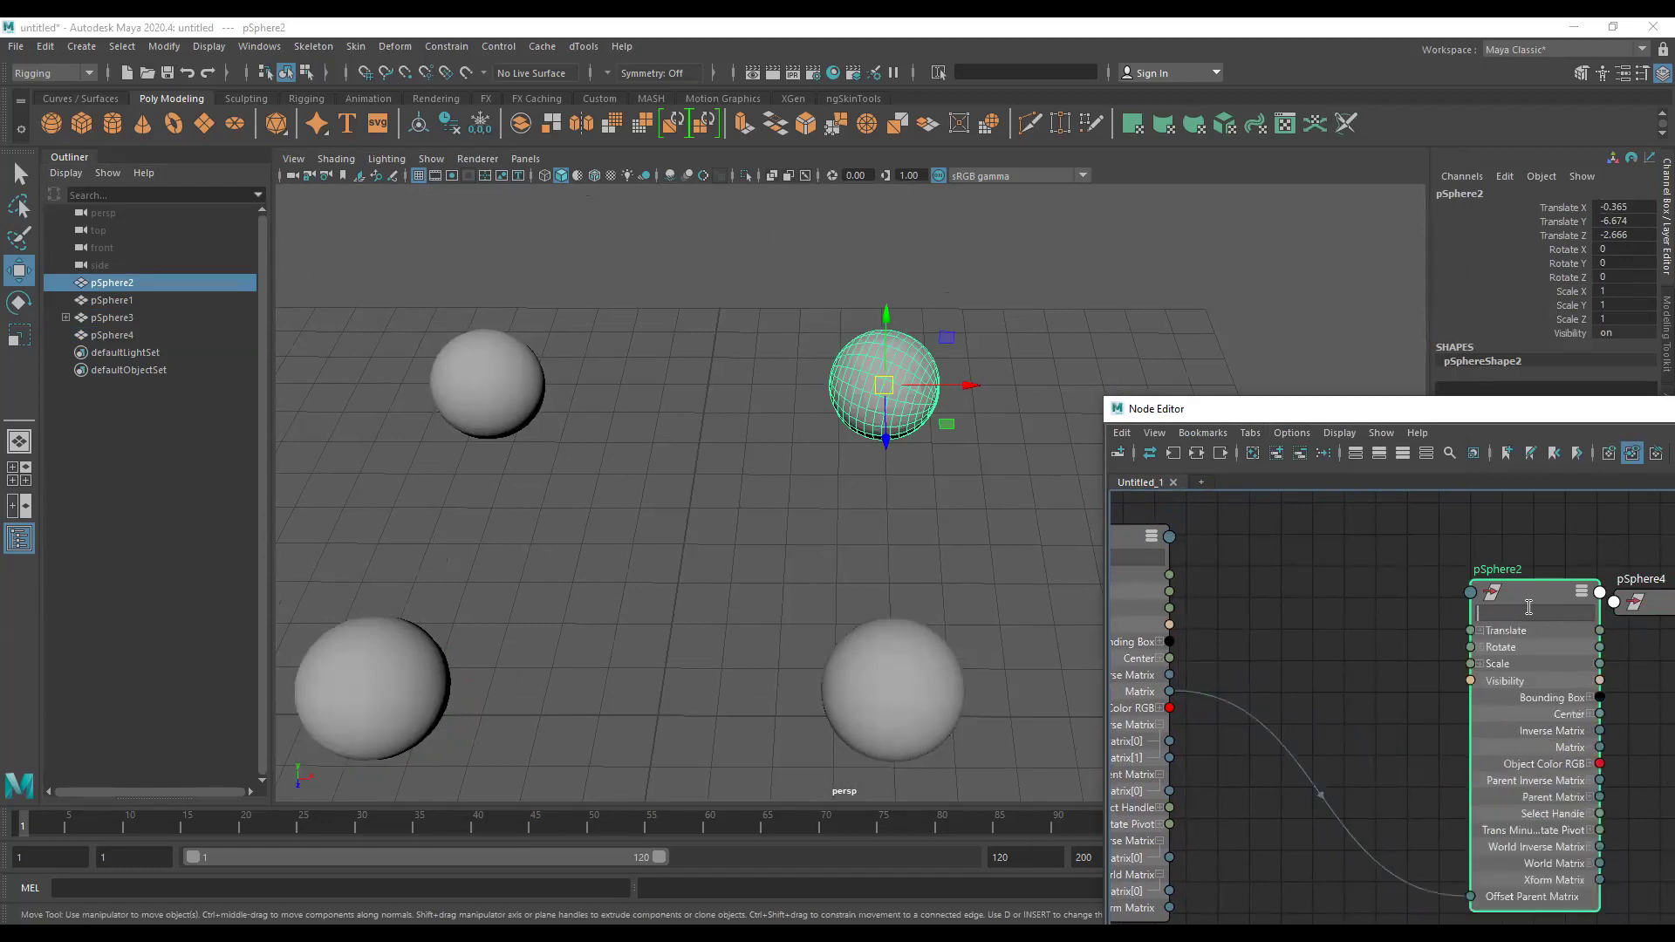
pyautogui.write('wor')
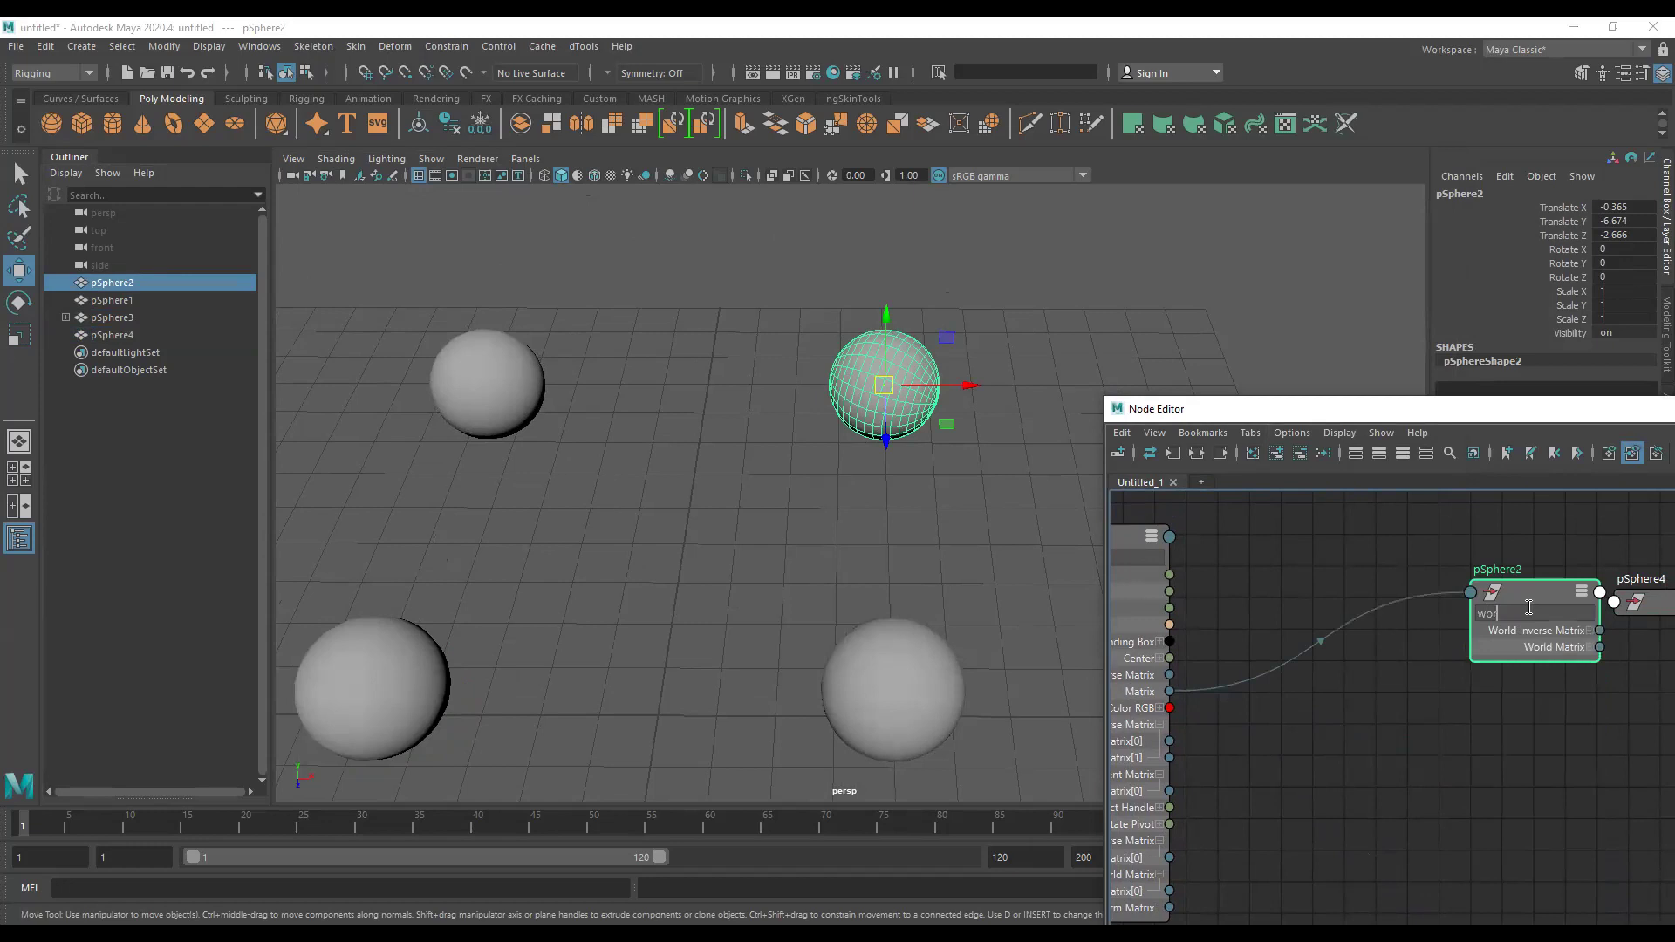
pyautogui.write('ld matrix')
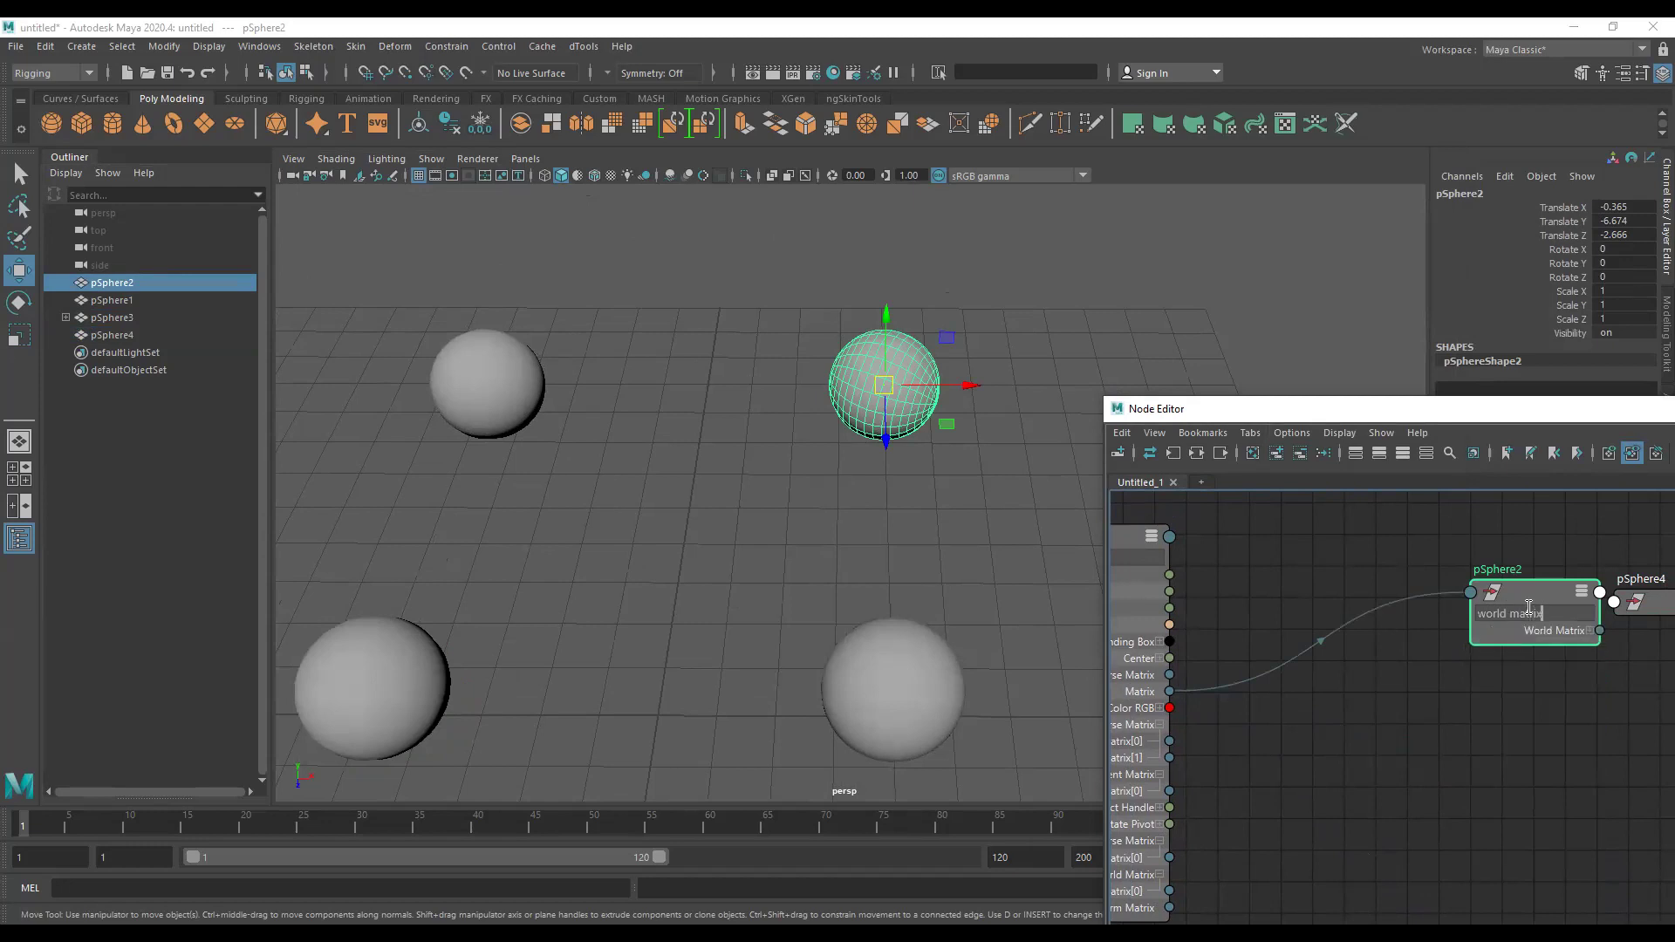
pyautogui.moveTo(1486, 600)
pyautogui.mouseDown()
pyautogui.moveTo(1492, 686)
pyautogui.moveTo(1540, 694)
pyautogui.moveTo(1473, 648)
pyautogui.moveTo(1631, 645)
pyautogui.mouseUp()
pyautogui.scroll(-2, 1427, 631)
pyautogui.scroll(1, 1428, 632)
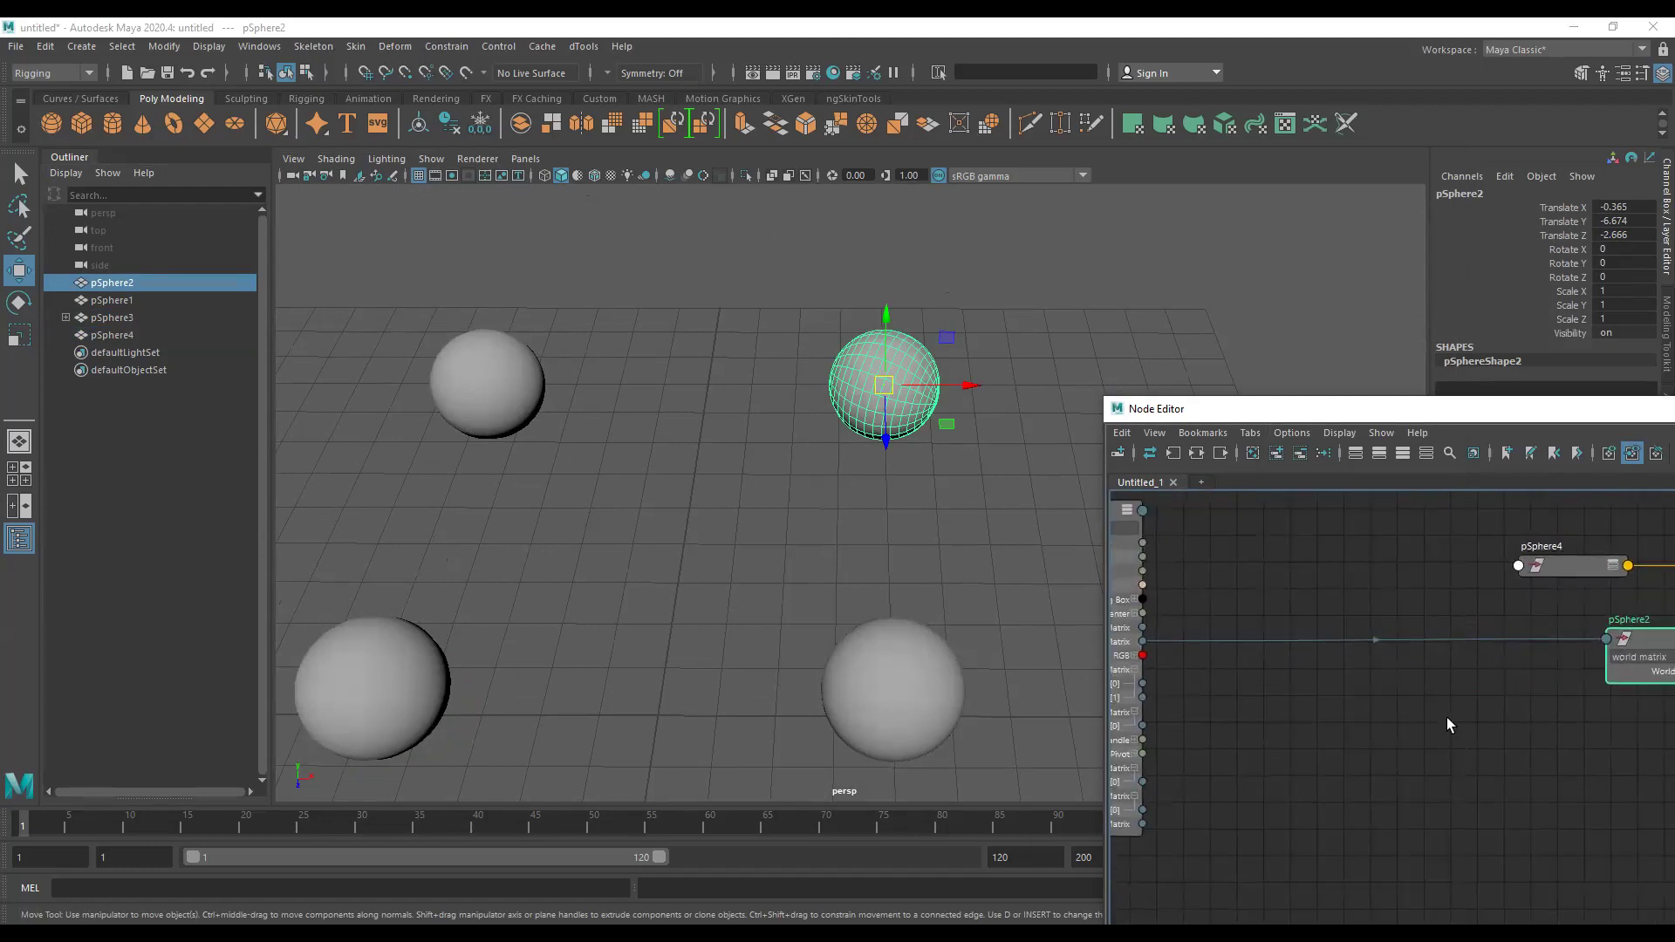
pyautogui.scroll(-2, 1448, 724)
# Clear pSphere2's attribute filter and create a multMatrix1 node between pSphere1 and pSphere4.
pyautogui.tripleClick(1610, 668)
pyautogui.press('BackSpace')
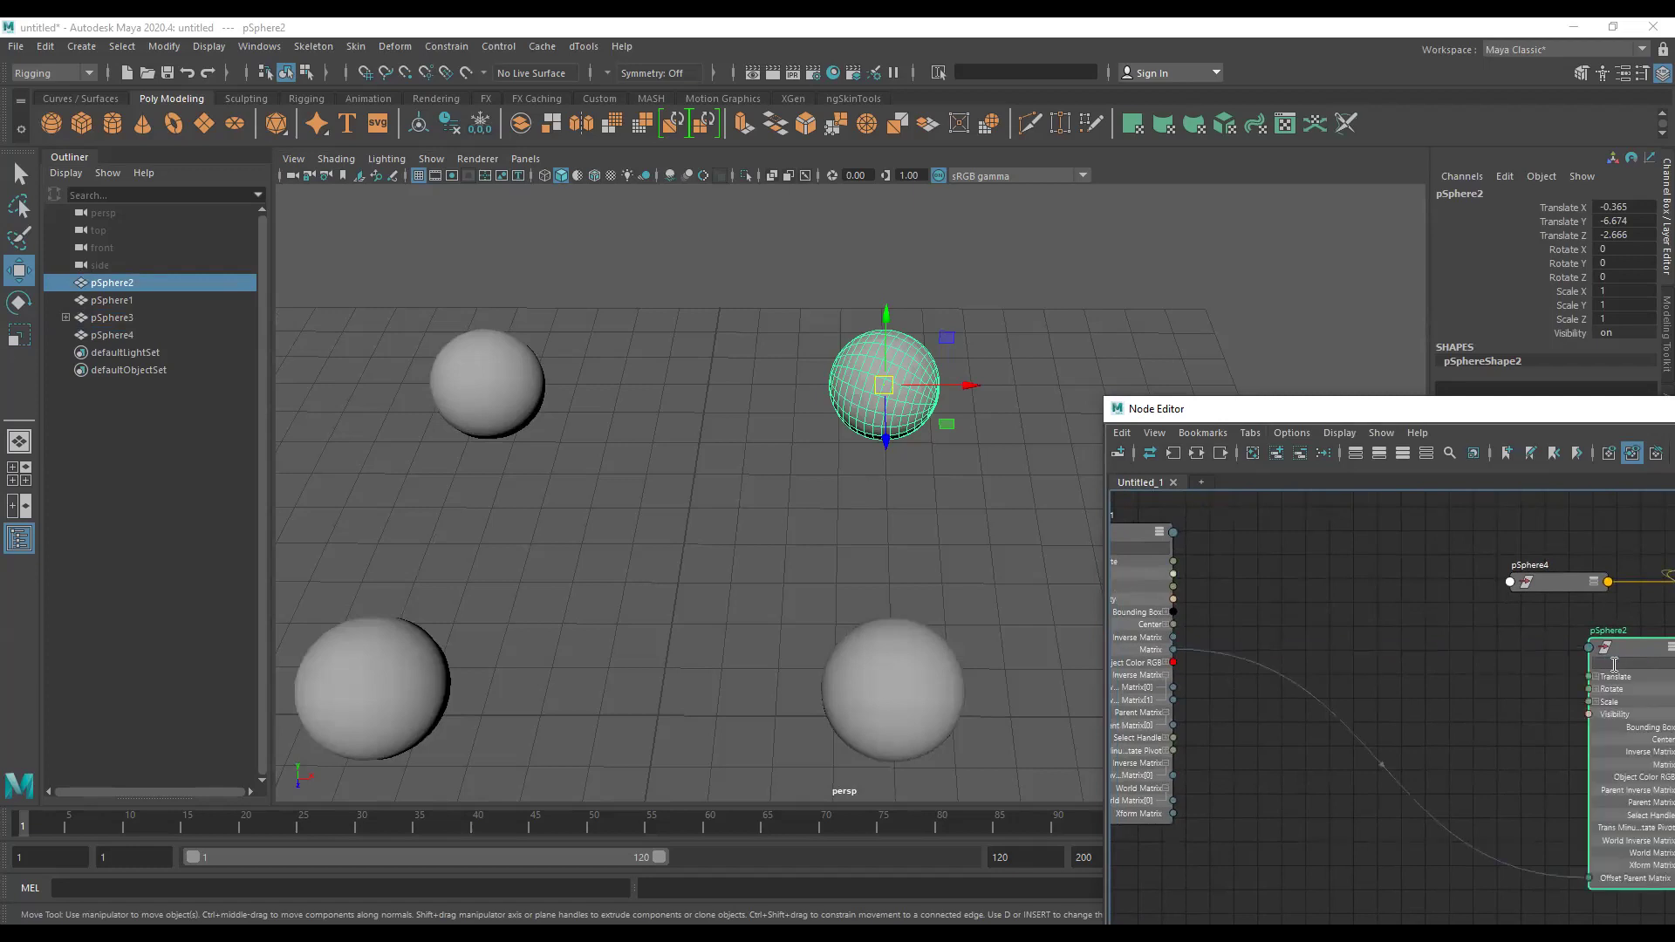
pyautogui.moveTo(1266, 650); pyautogui.dragTo(1375, 662, button='middle')
pyautogui.click(1375, 661)
pyautogui.press('Tab')
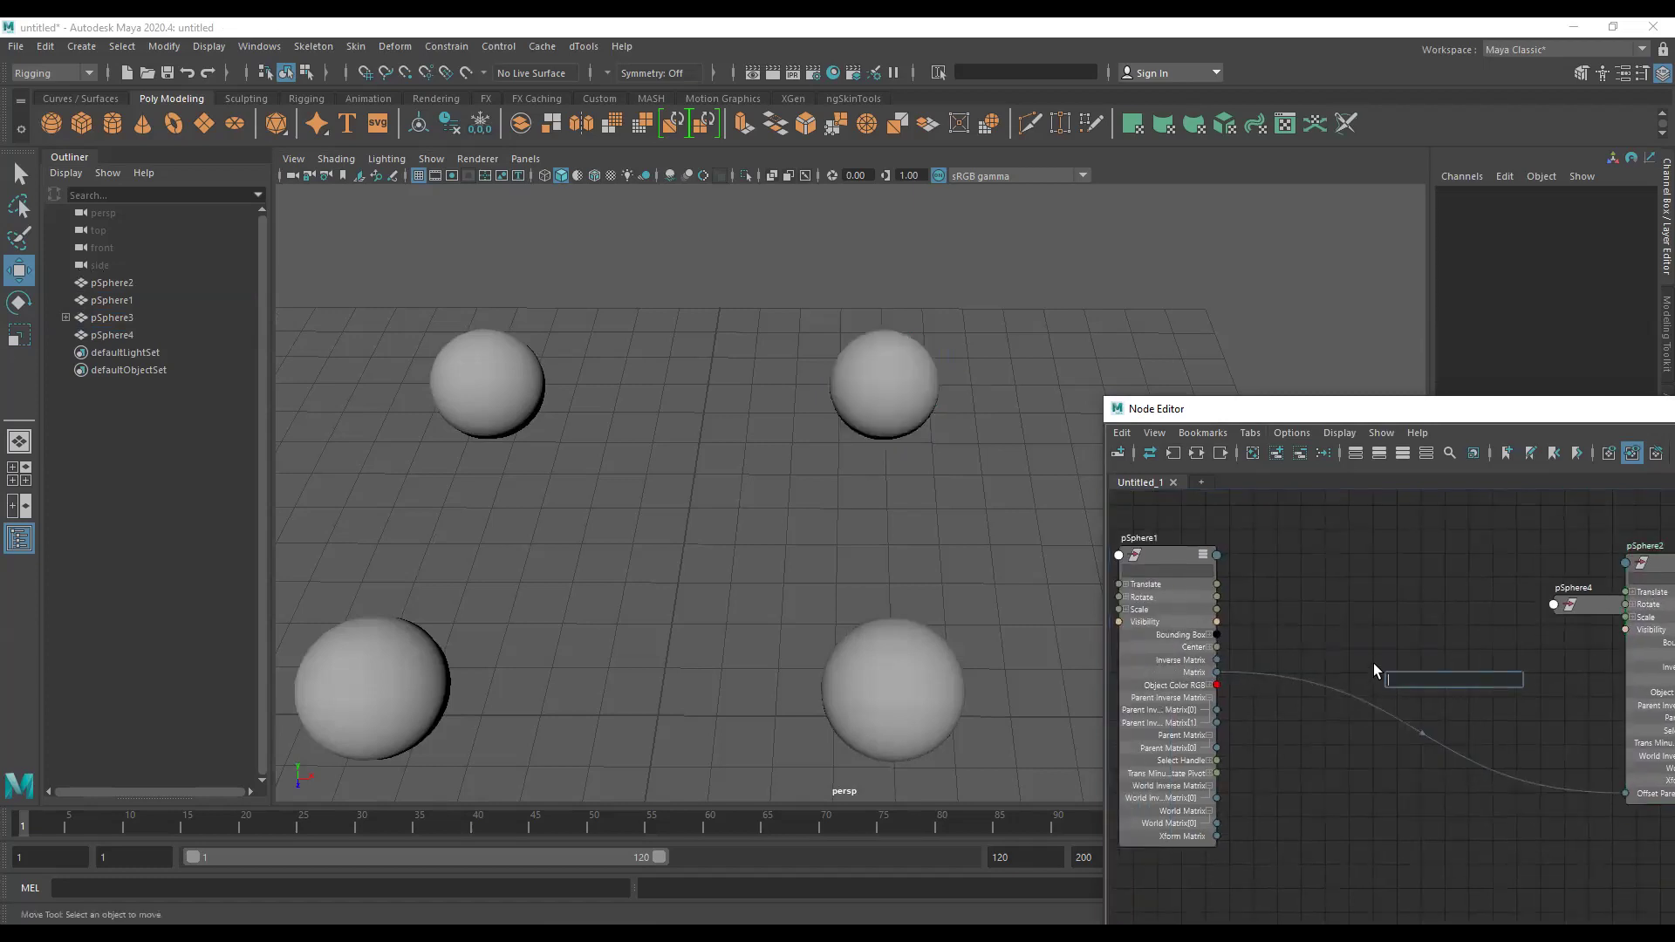
pyautogui.write('mult')
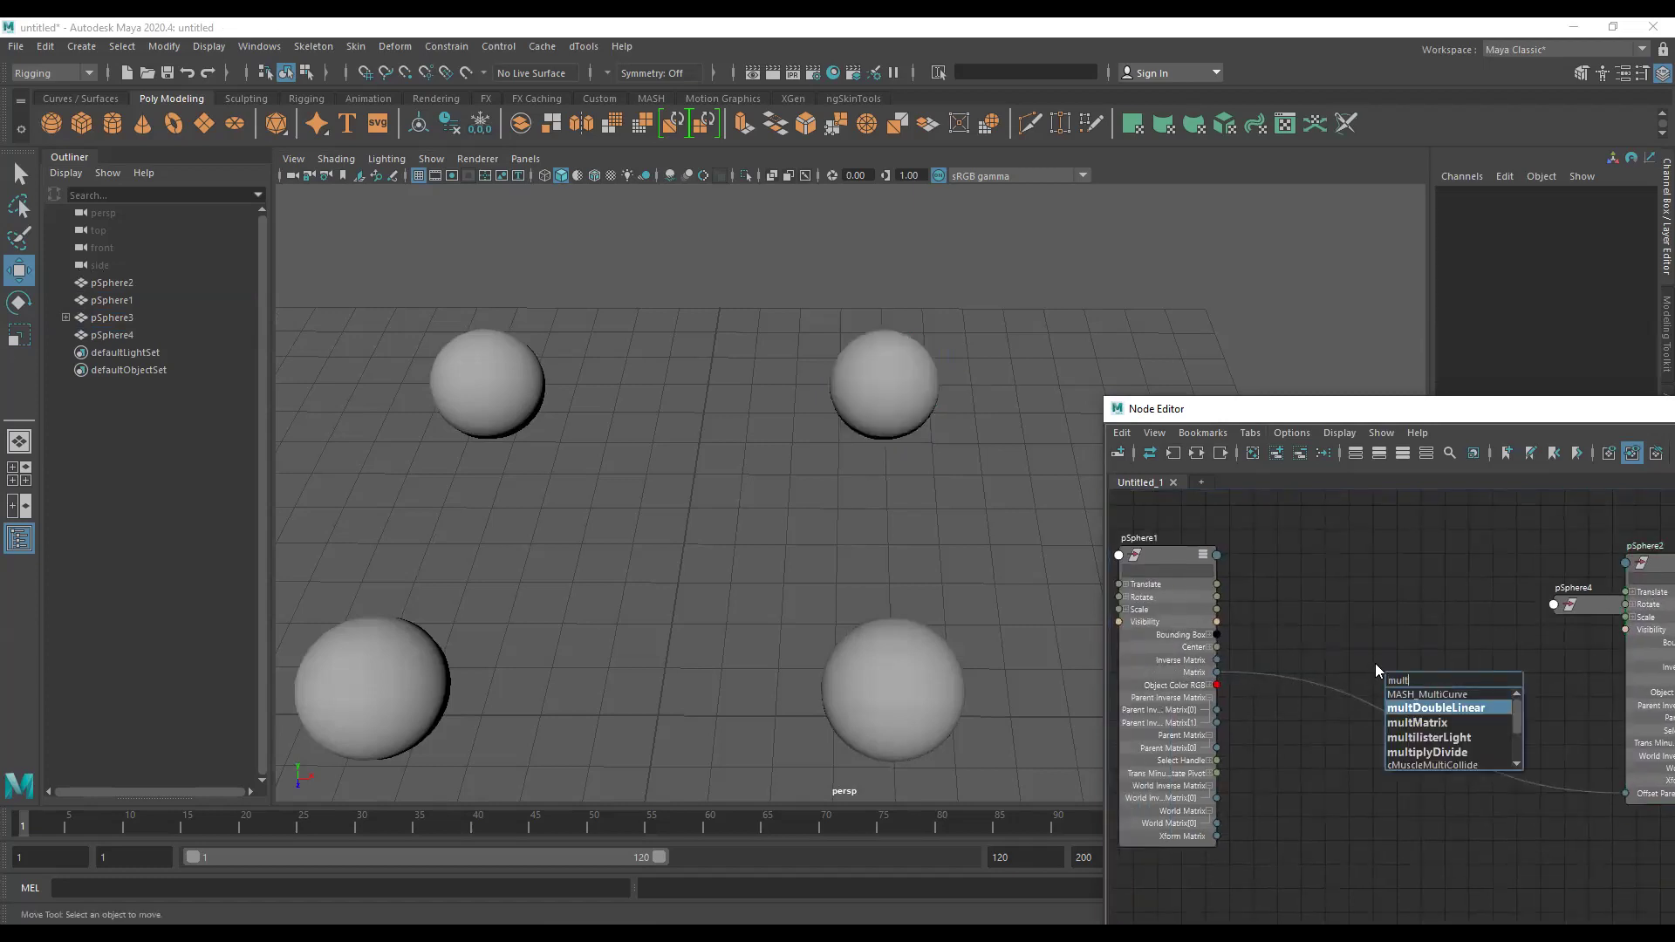
pyautogui.press('Return')
pyautogui.moveTo(1378, 682); pyautogui.dragTo(1328, 572)
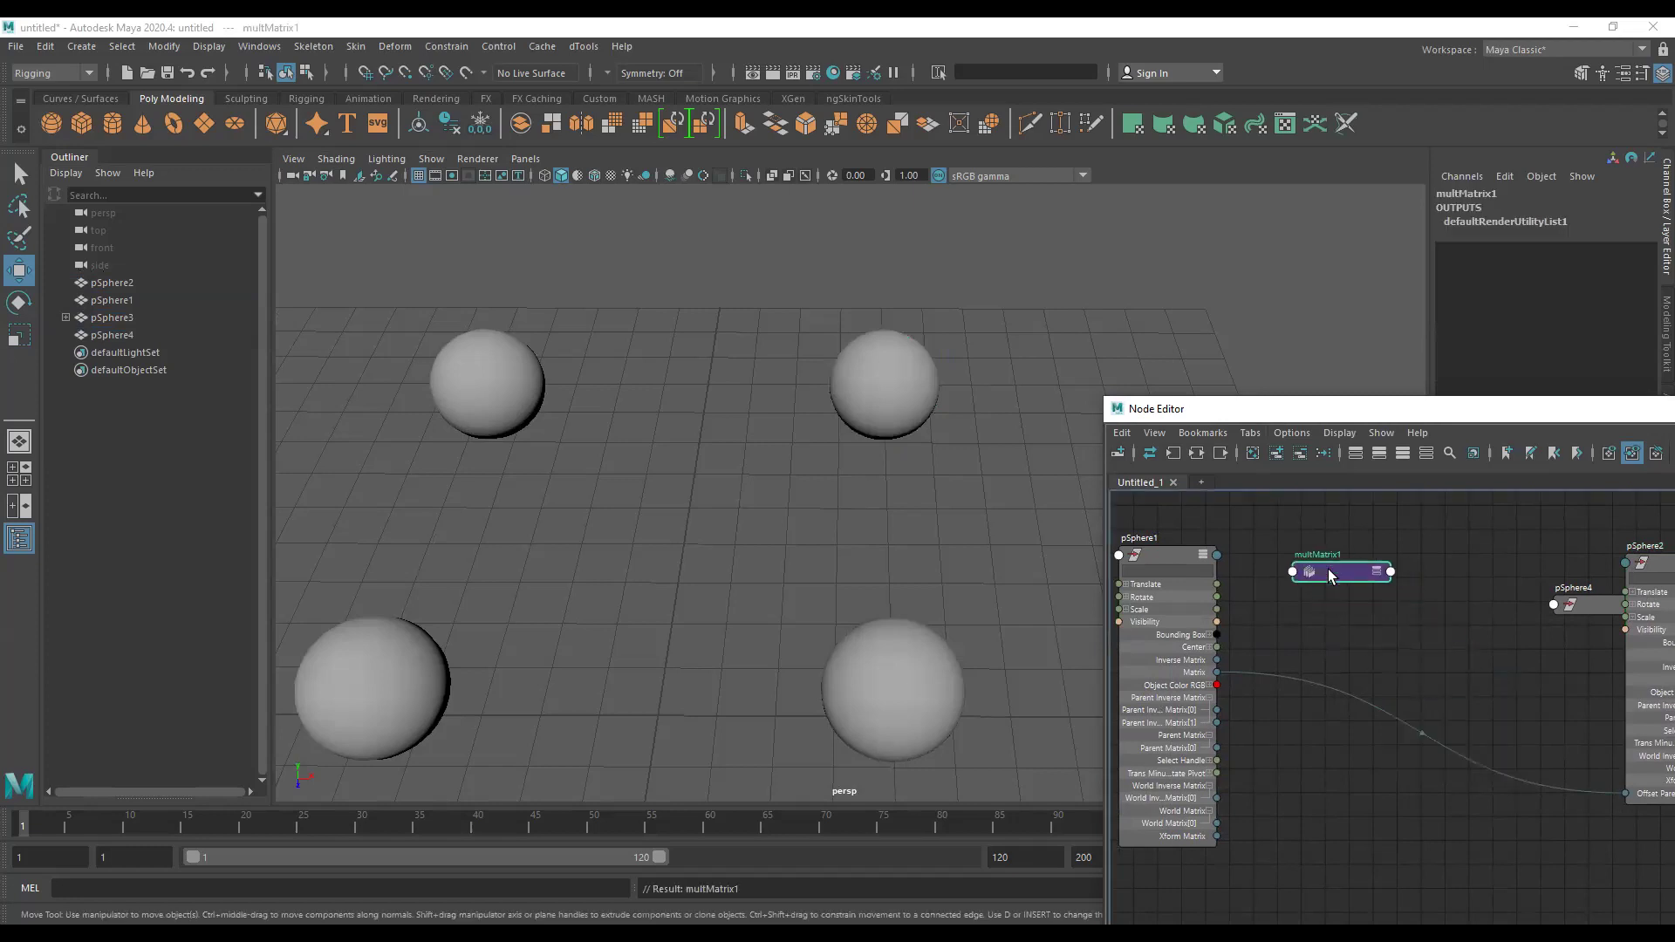
# Add a decomposeMatrix1 node to the graph.
pyautogui.click(1465, 690)
pyautogui.press('Tab')
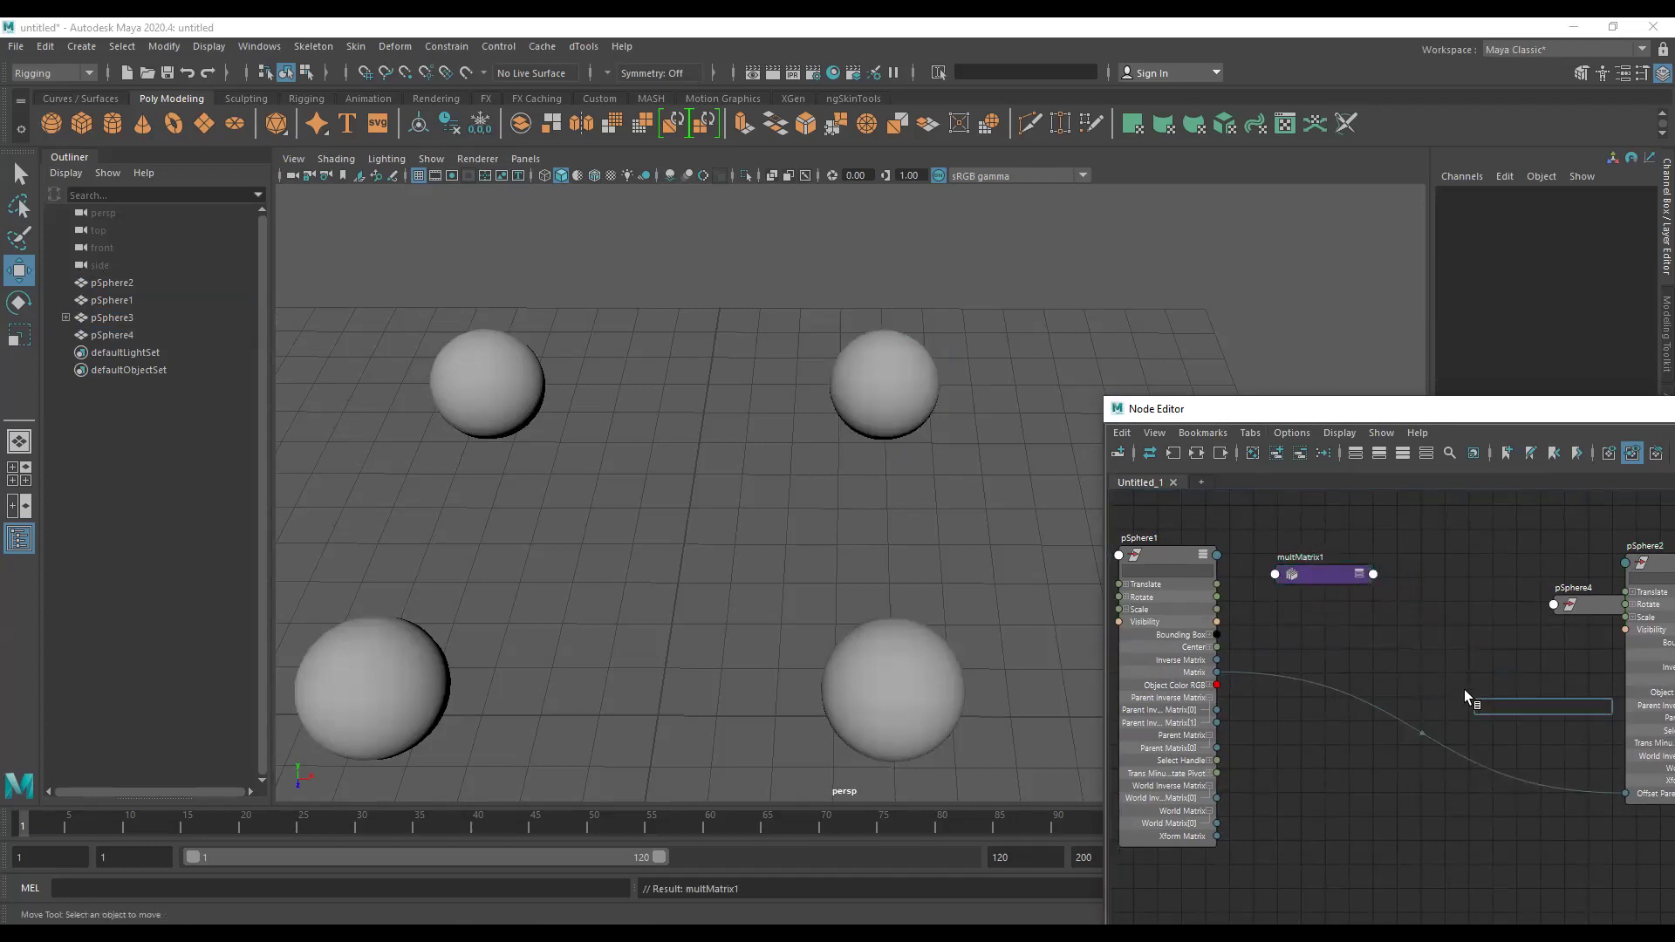
pyautogui.write('de')
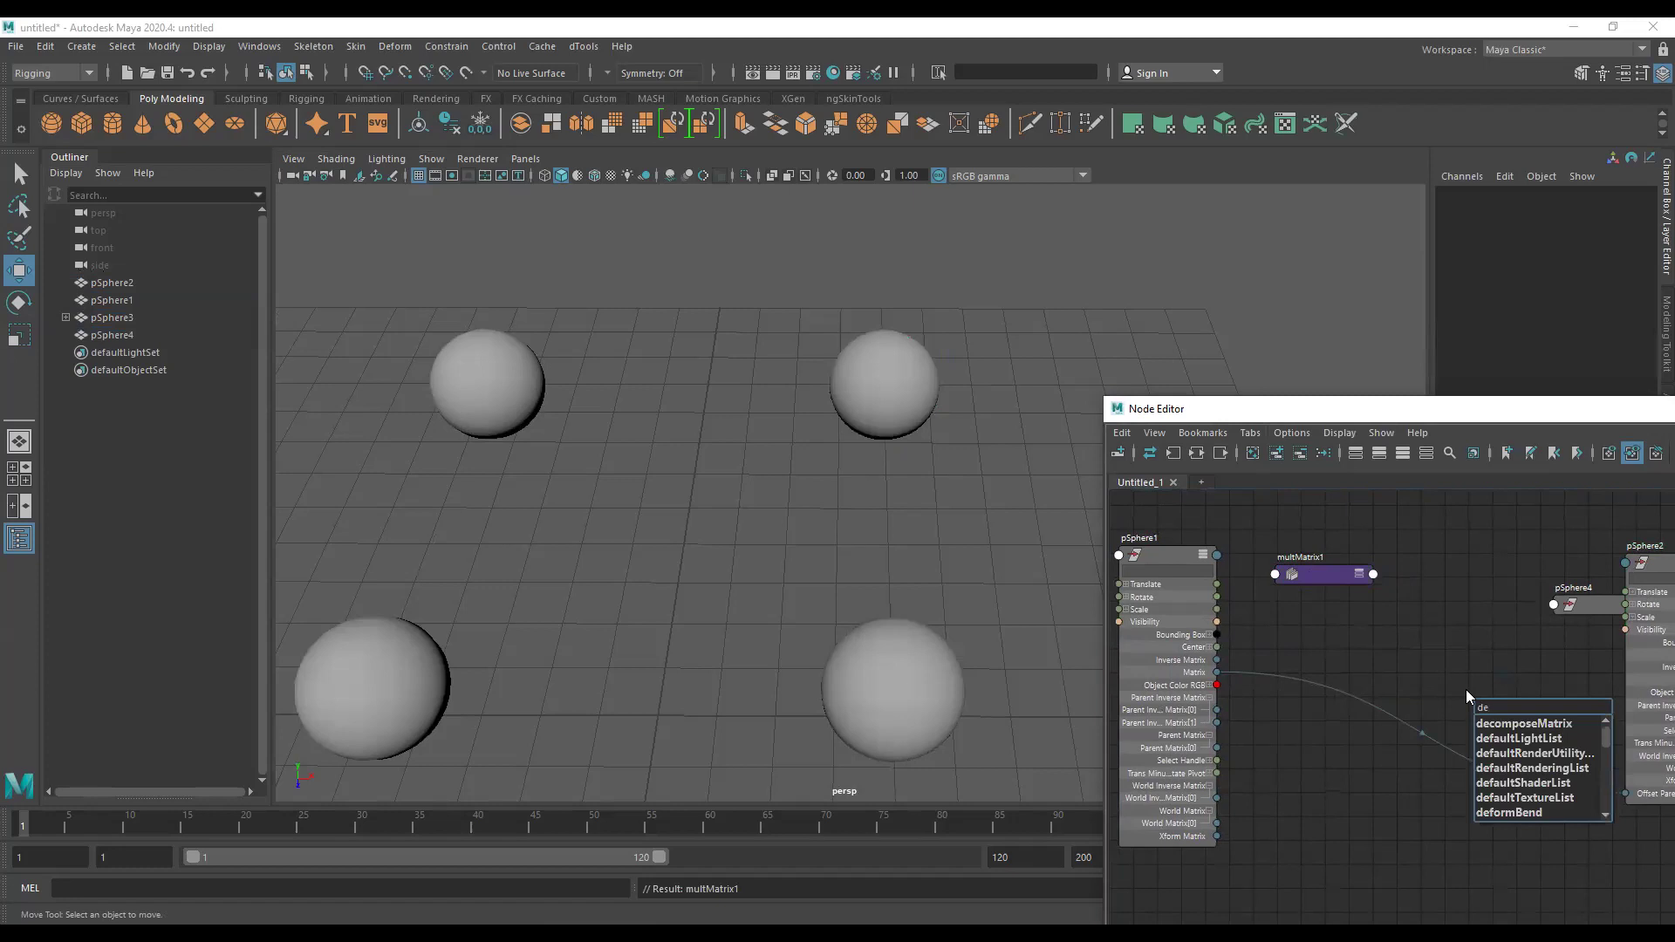
pyautogui.write('op')
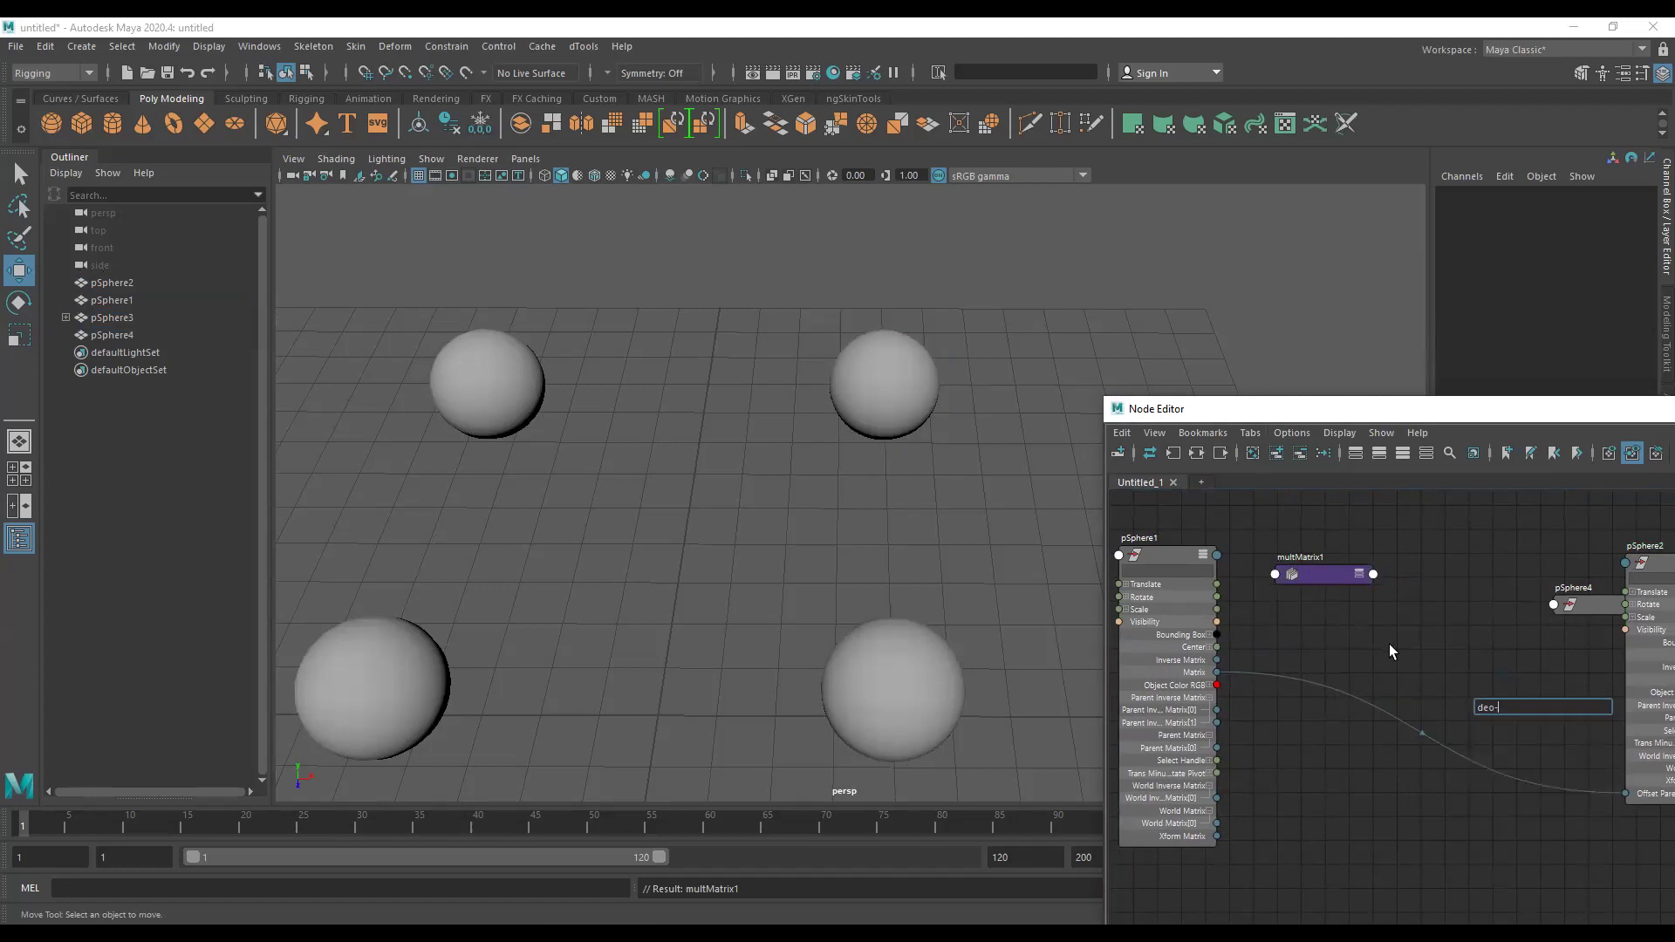
pyautogui.press('BackSpace')
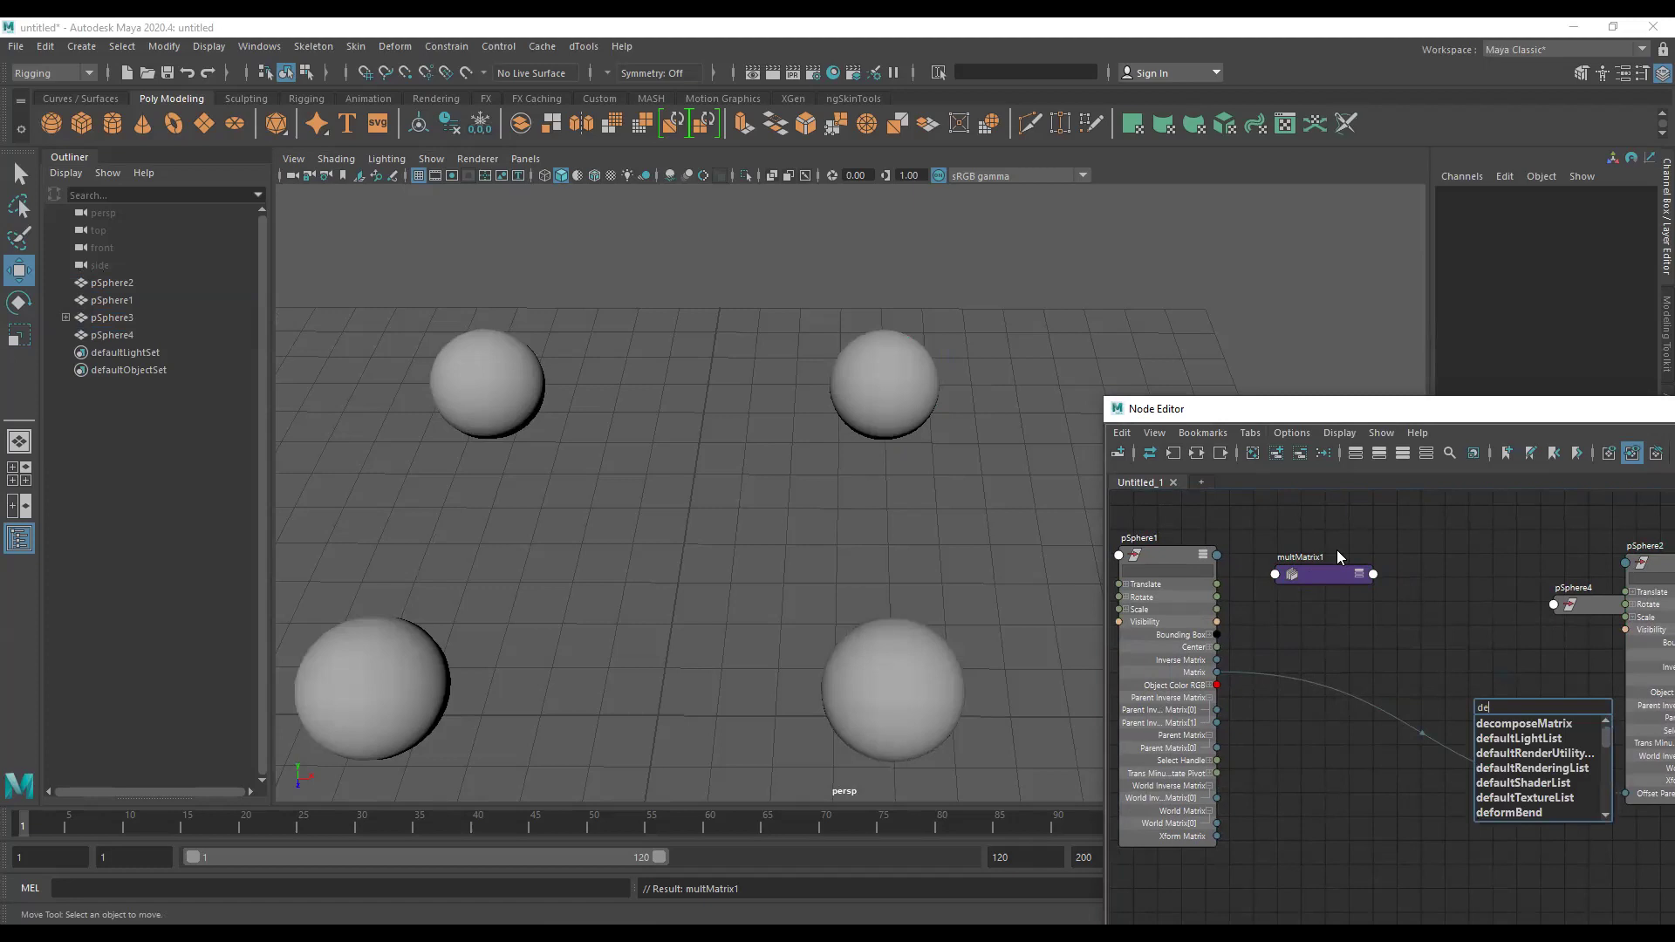
pyautogui.write('co')
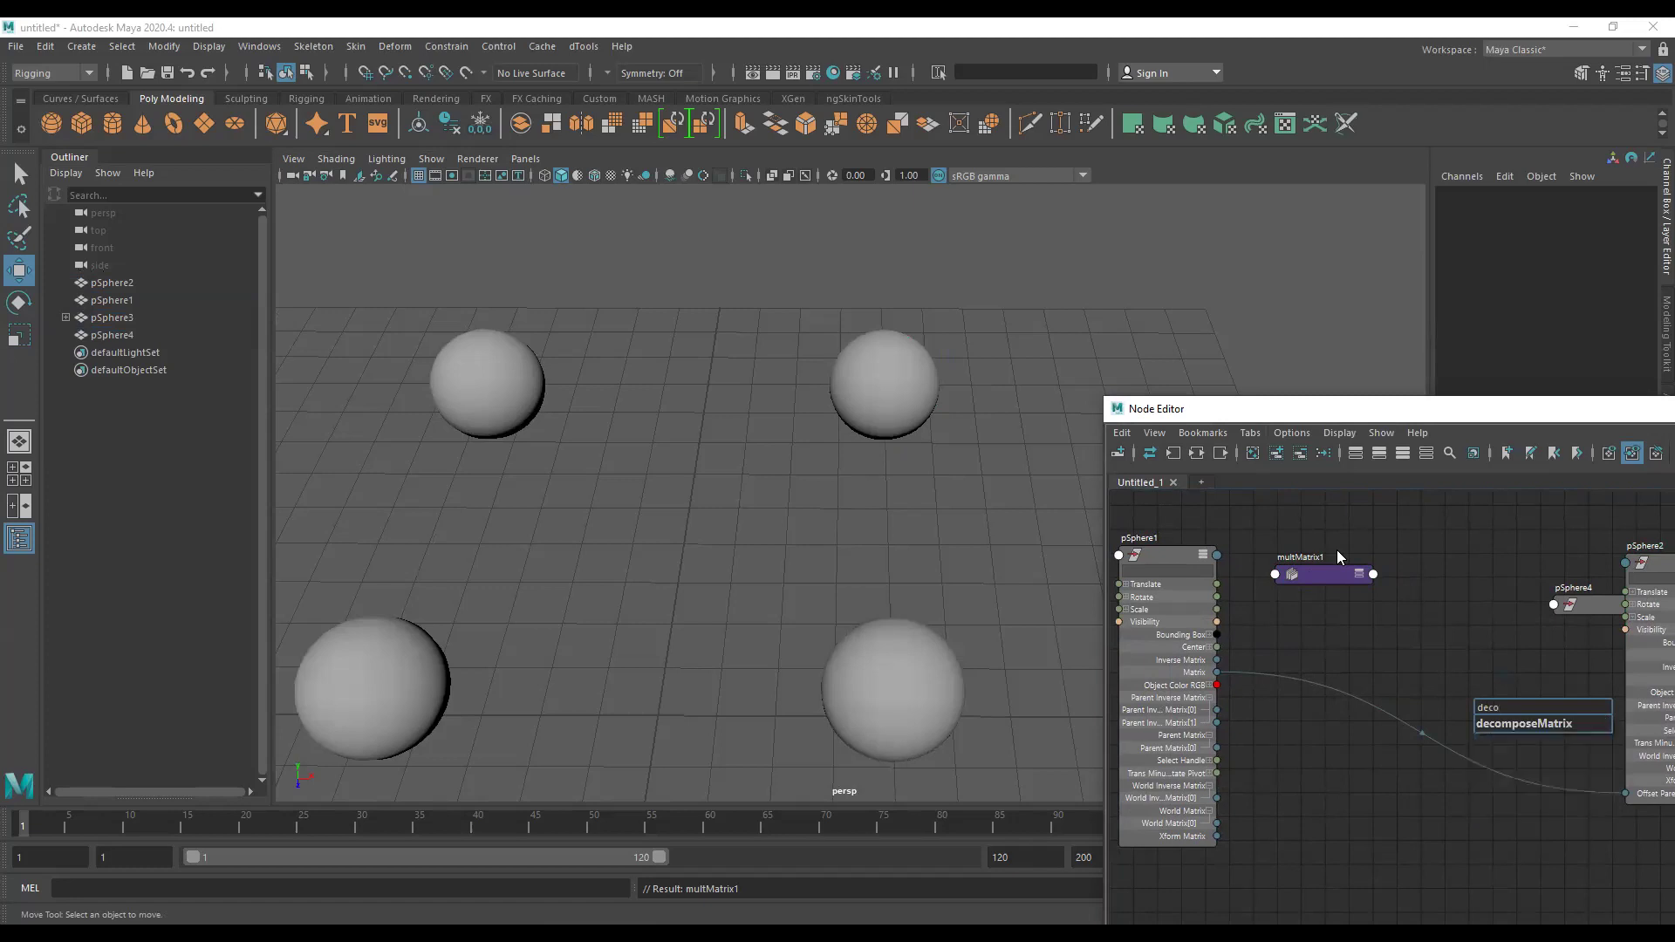
pyautogui.press('Down')
pyautogui.press('Return')
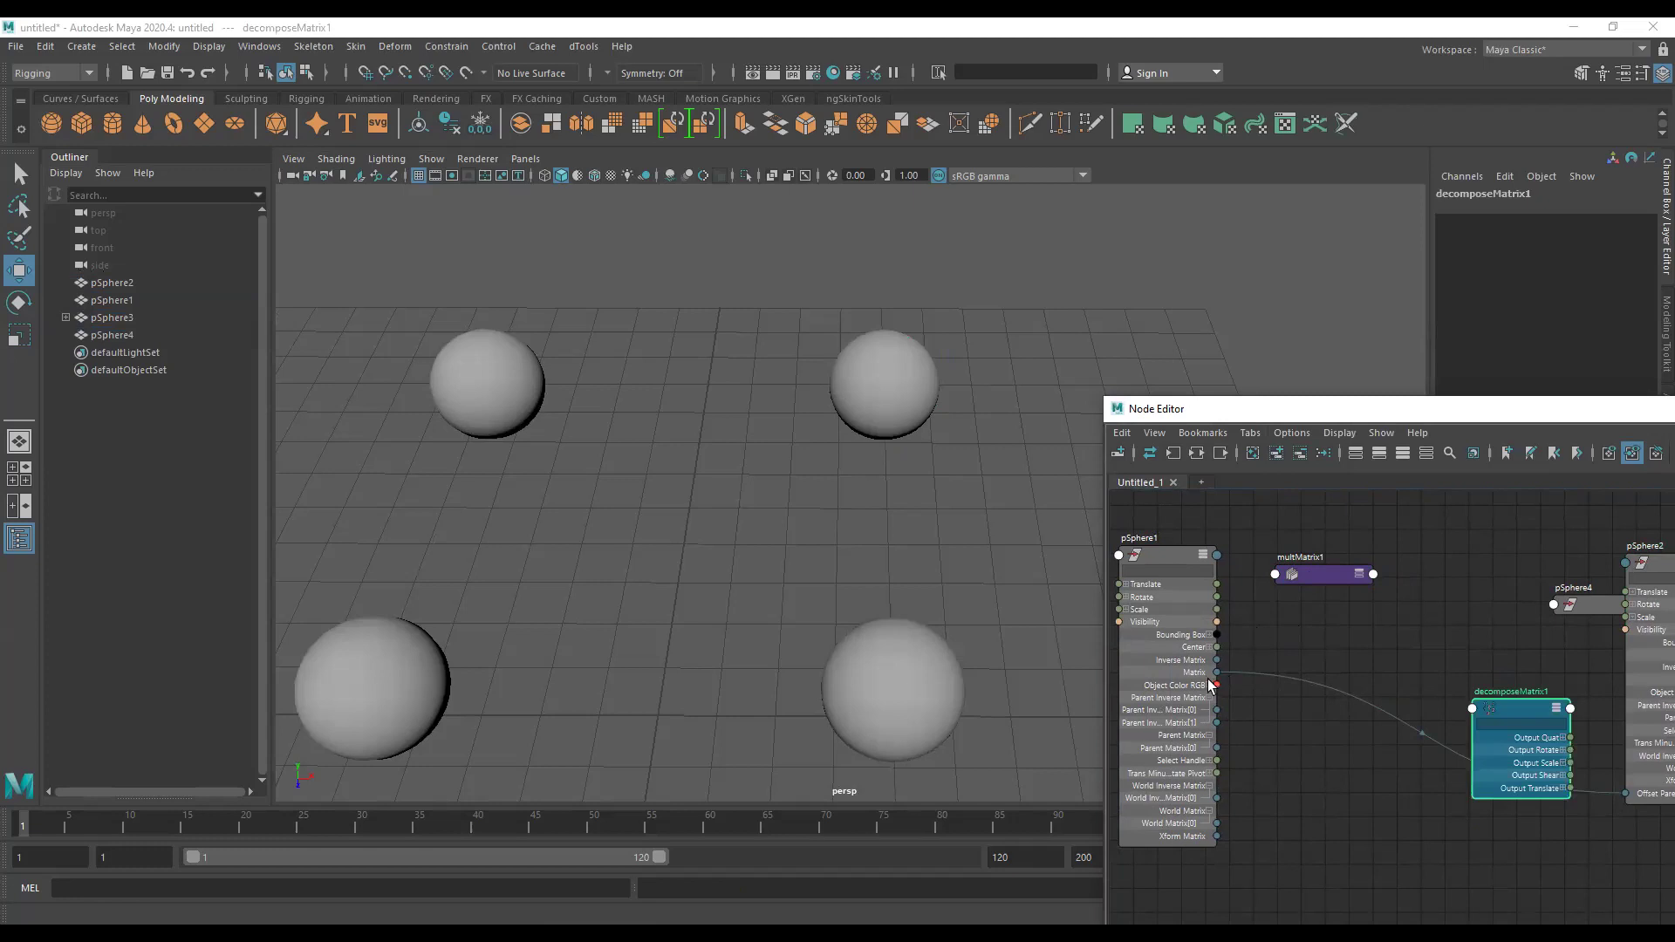
# Wire pSphere1.matrix into multMatrix1.matrixIn and multMatrix1.matrixSum into decomposeMatrix1.inputMatrix.
pyautogui.moveTo(1217, 672)
pyautogui.mouseDown()
pyautogui.moveTo(1274, 571)
pyautogui.moveTo(1291, 577)
pyautogui.mouseUp()
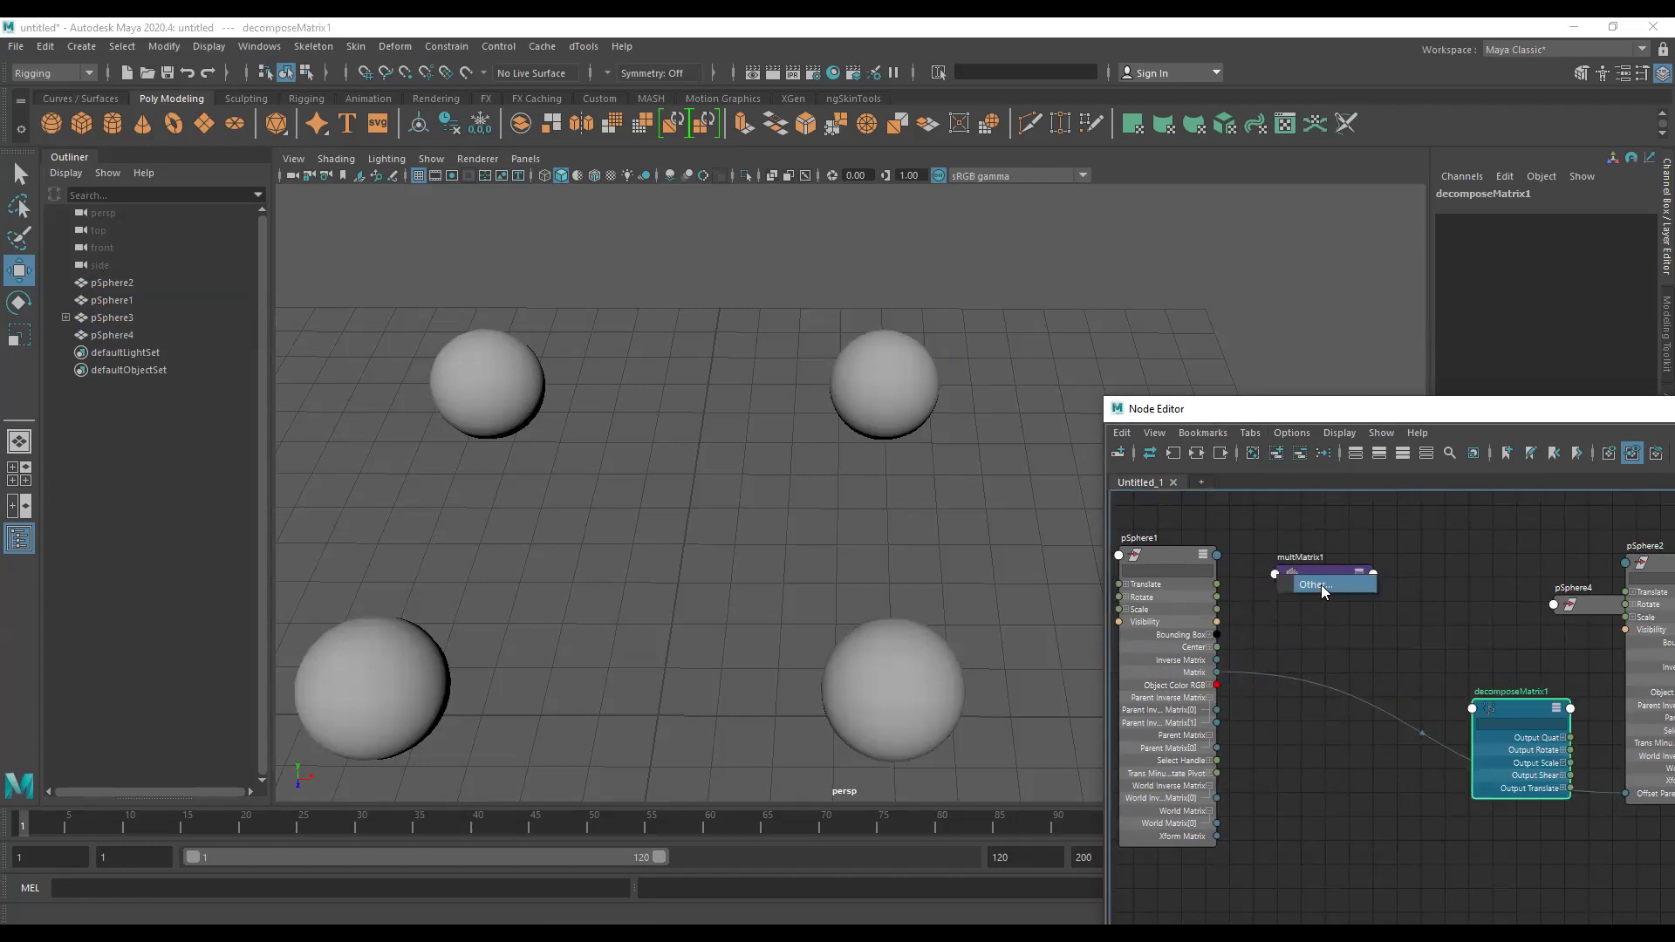
pyautogui.click(1322, 586)
pyautogui.click(637, 459)
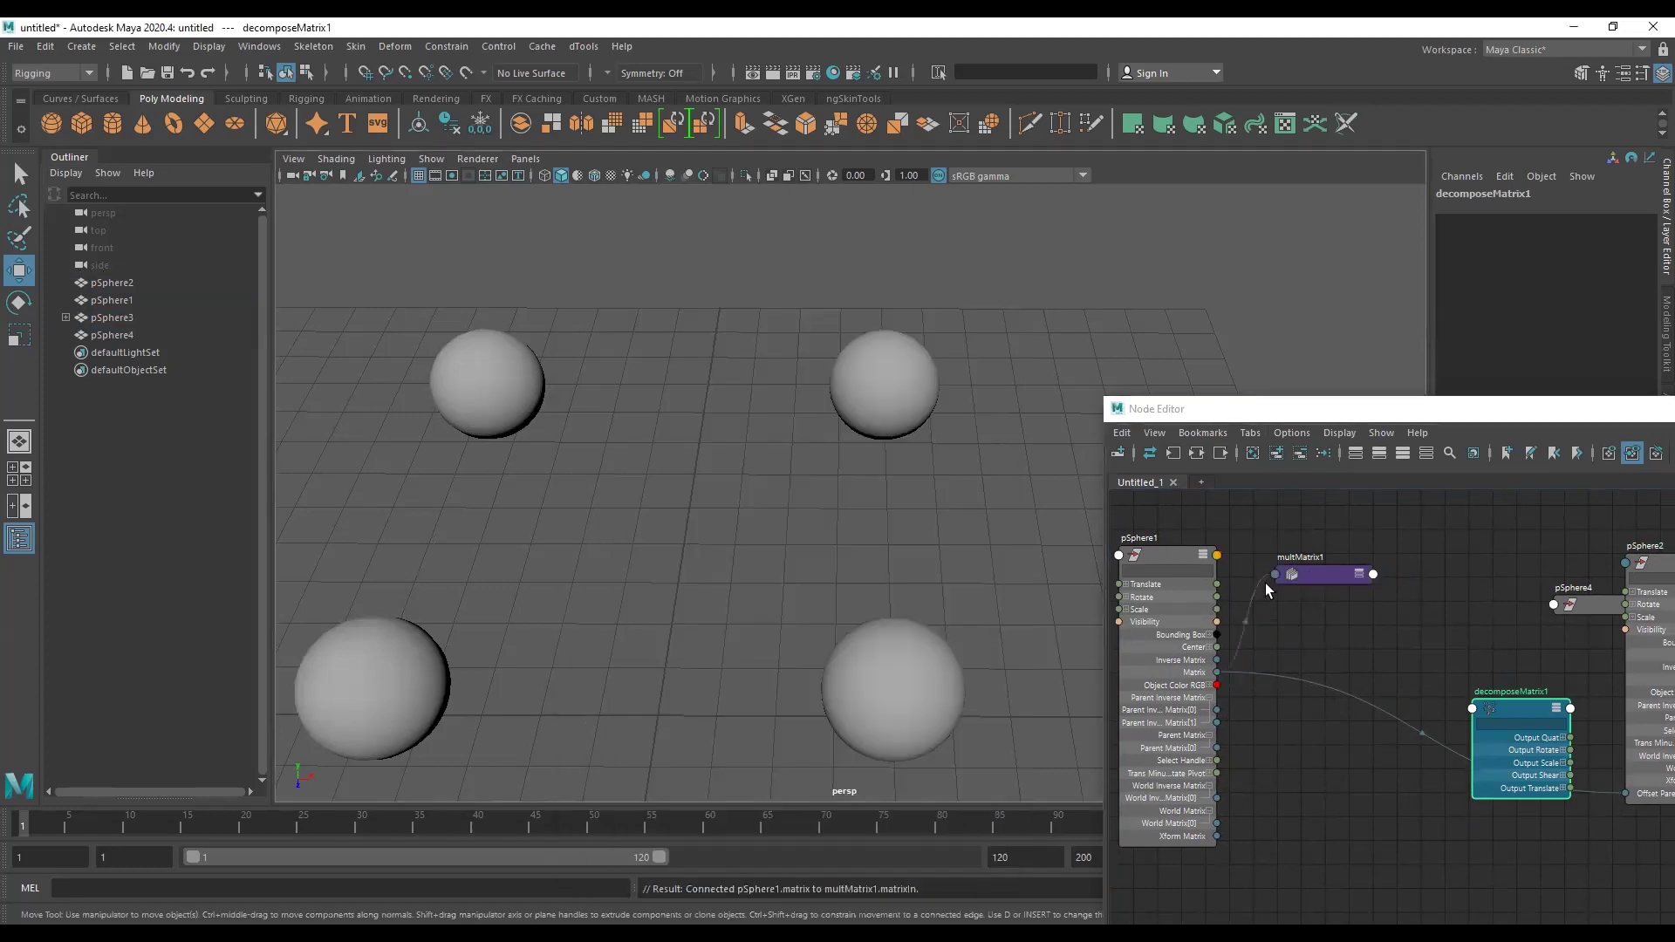
pyautogui.click(1339, 582)
pyautogui.scroll(1, 1316, 587)
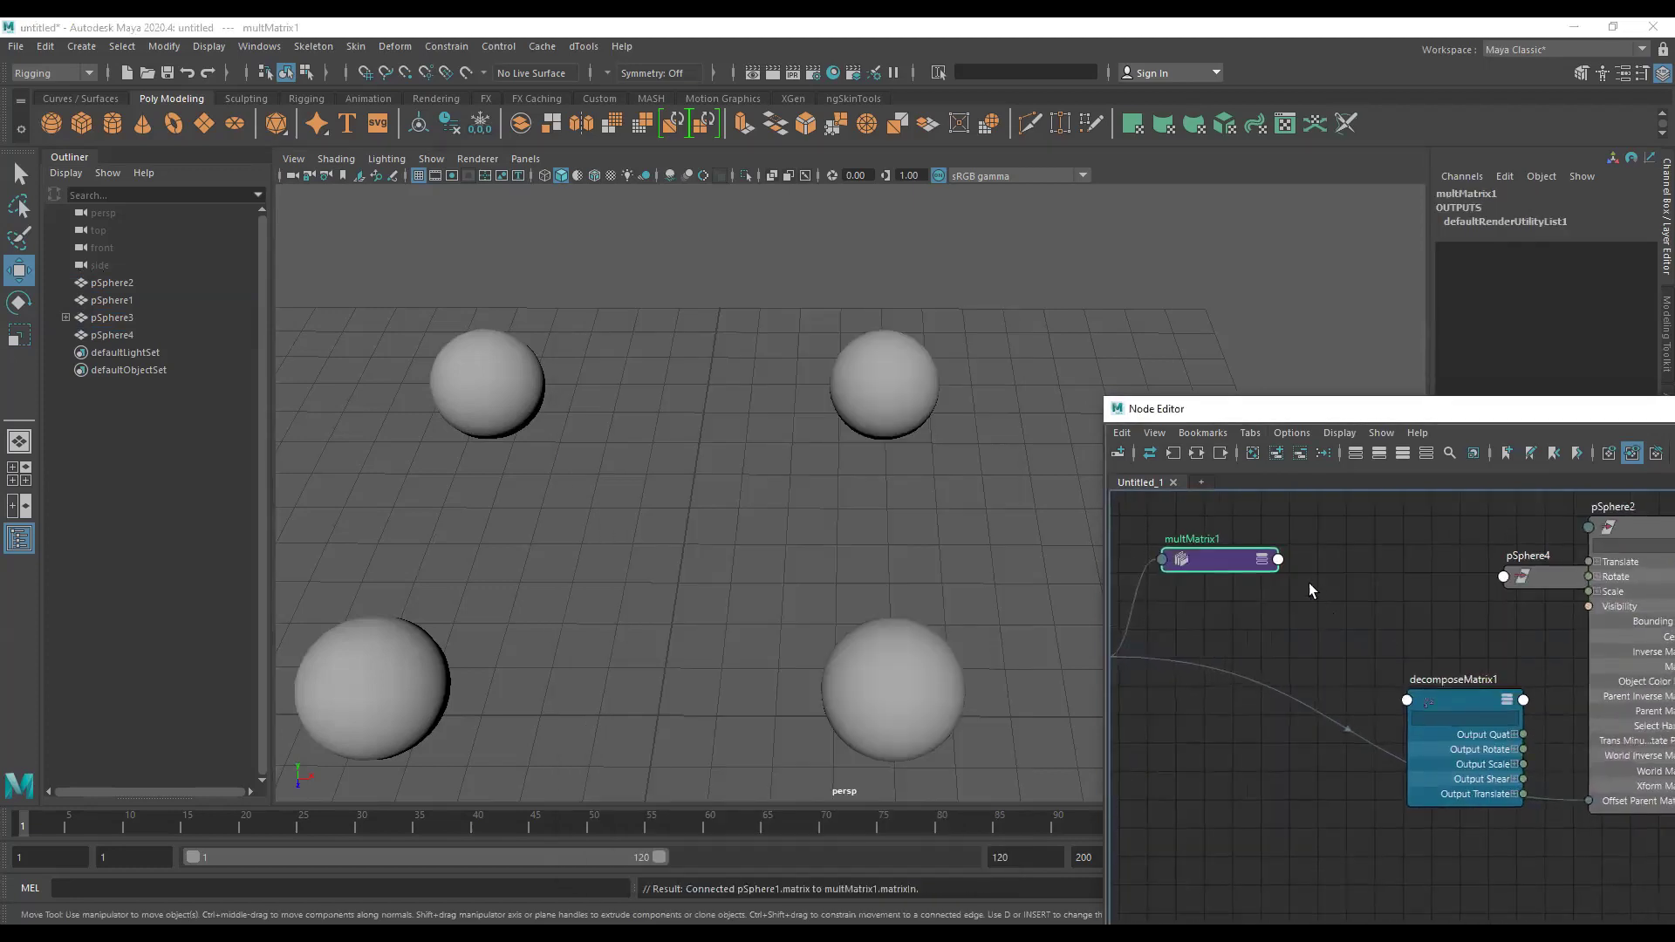
pyautogui.moveTo(1278, 559); pyautogui.dragTo(1409, 701)
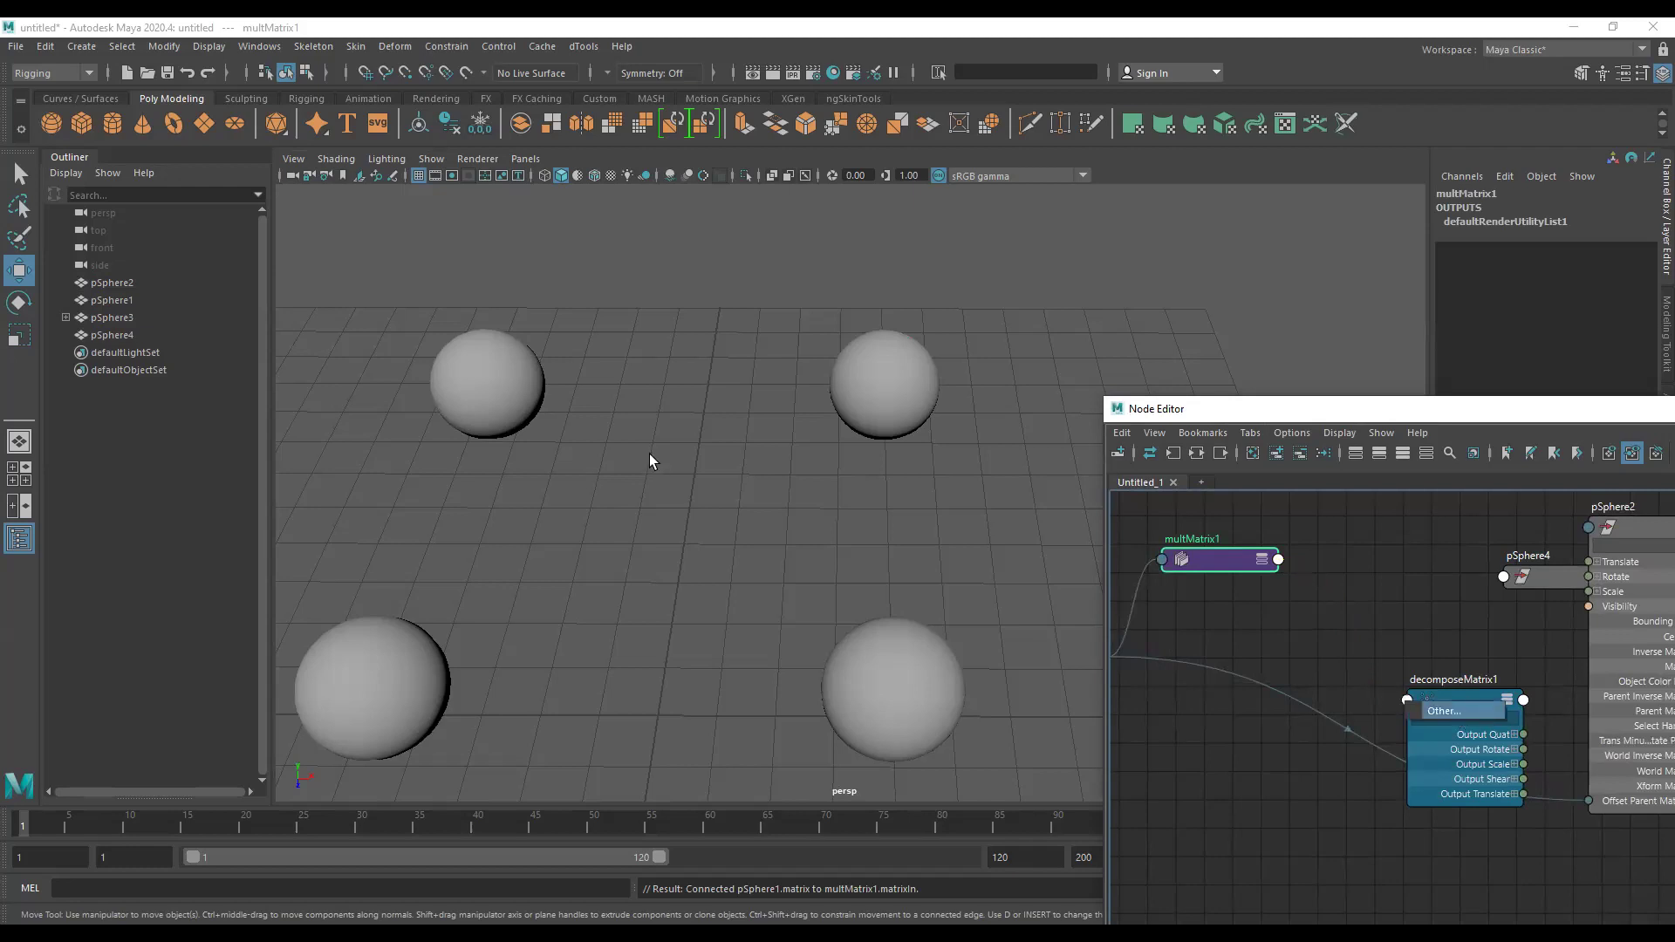
pyautogui.click(649, 454)
pyautogui.moveTo(1453, 701); pyautogui.dragTo(1361, 473)
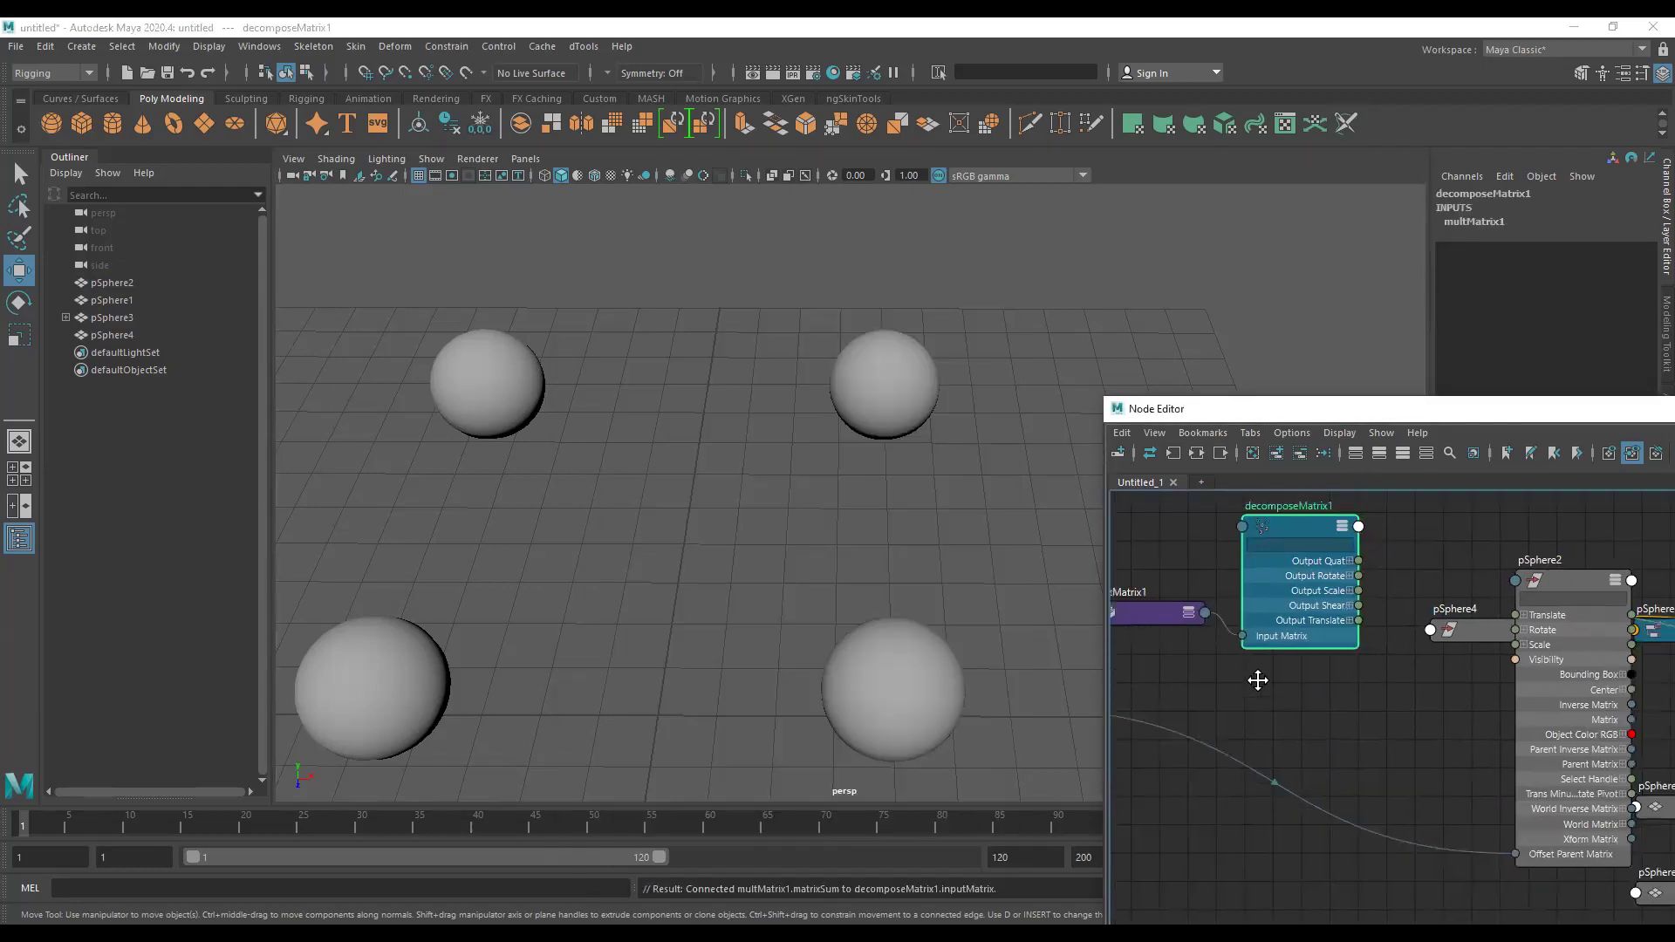
# Connect decomposeMatrix1's Output Translate to pSphere2's Translate.
pyautogui.moveTo(1344, 625); pyautogui.dragTo(1265, 705, button='middle')
pyautogui.moveTo(1296, 566); pyautogui.dragTo(1294, 653)
pyautogui.scroll(2, 1313, 689)
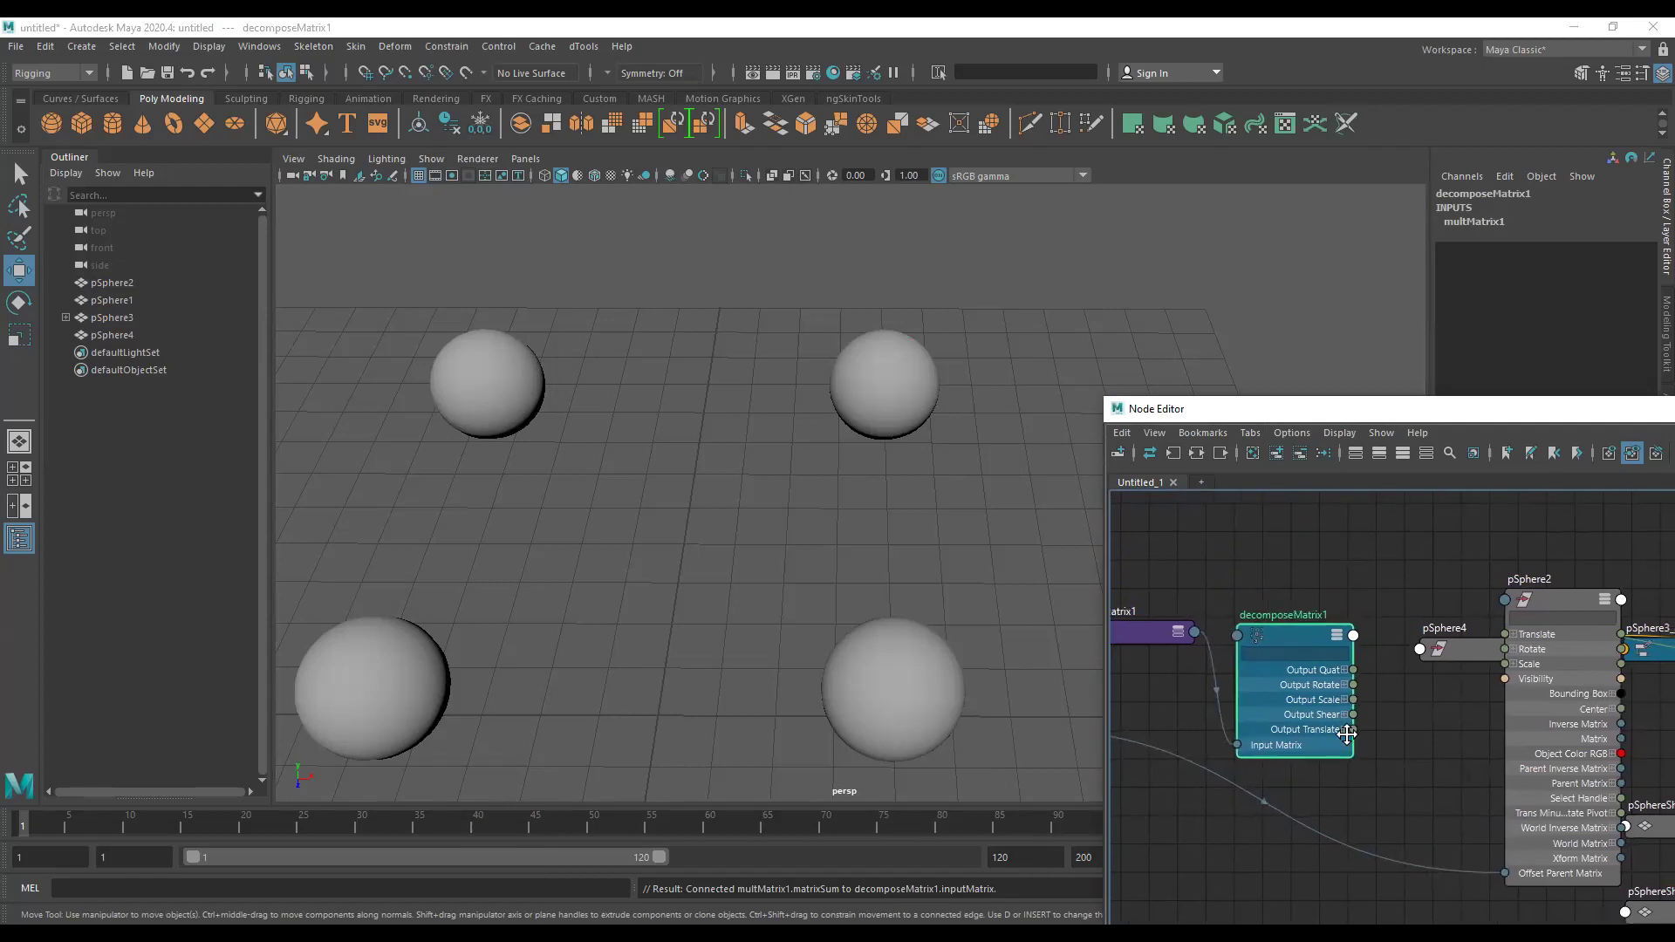
pyautogui.click(1326, 721)
pyautogui.moveTo(1335, 721)
pyautogui.mouseDown()
pyautogui.moveTo(1515, 616)
pyautogui.moveTo(1615, 665)
pyautogui.mouseUp()
# Tidy the node layout and delete the pSphere1.matrix to offsetParentMatrix connection.
pyautogui.moveTo(1465, 635); pyautogui.dragTo(1496, 554)
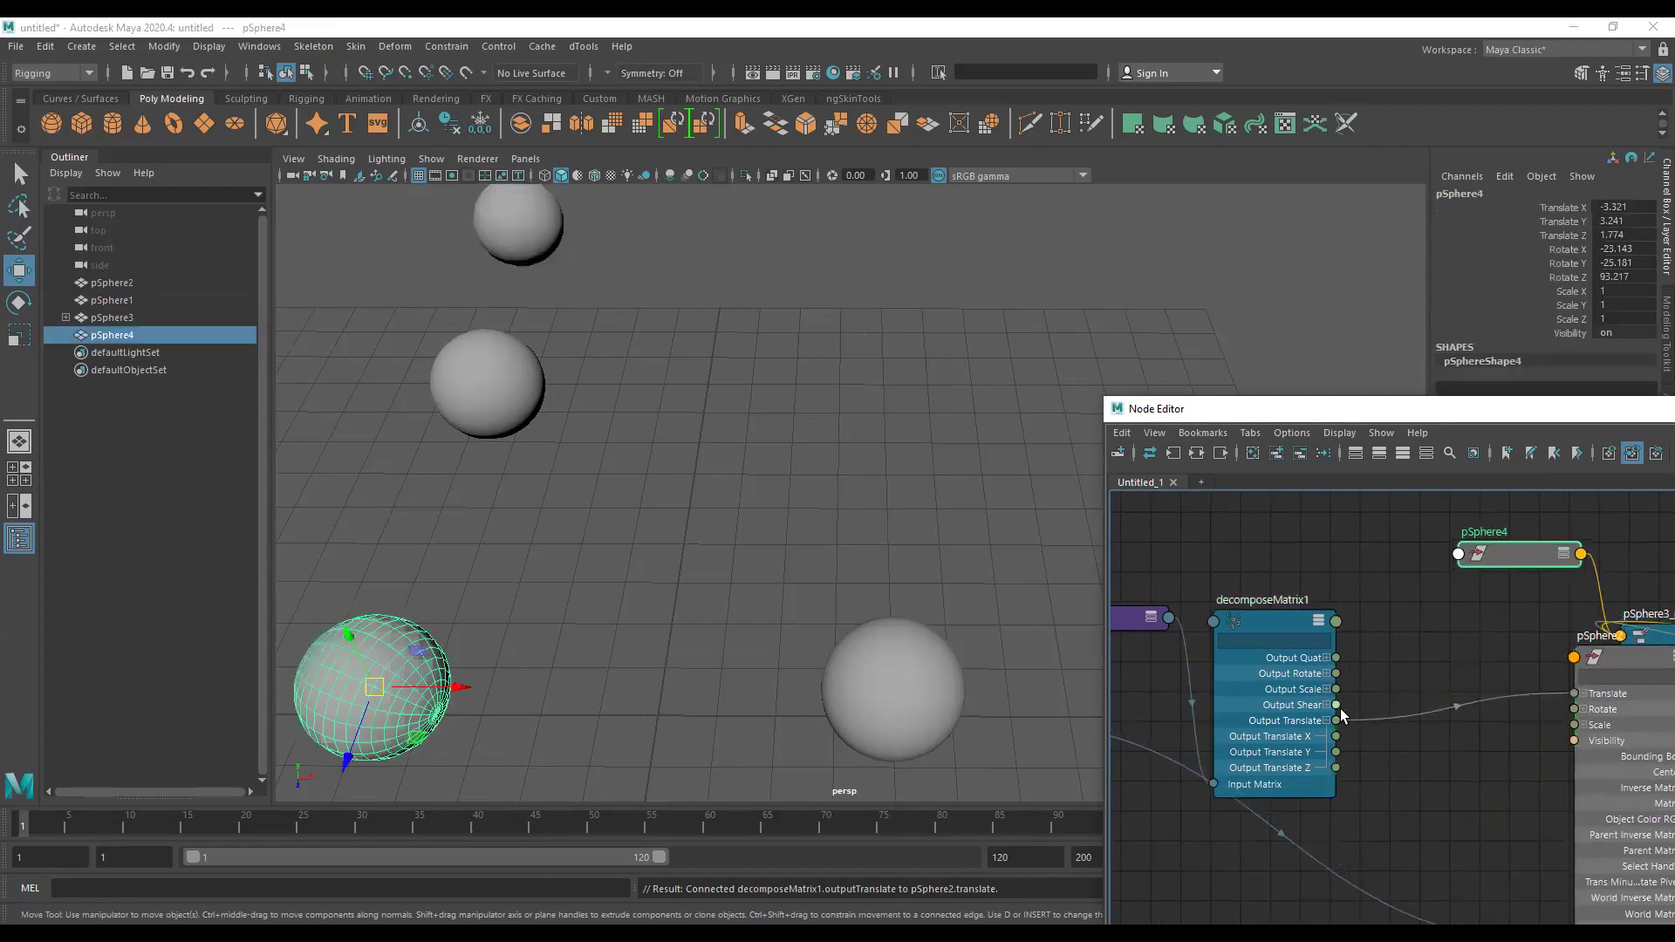
pyautogui.scroll(-2, 1474, 689)
pyautogui.moveTo(1396, 689); pyautogui.dragTo(1471, 654, button='middle')
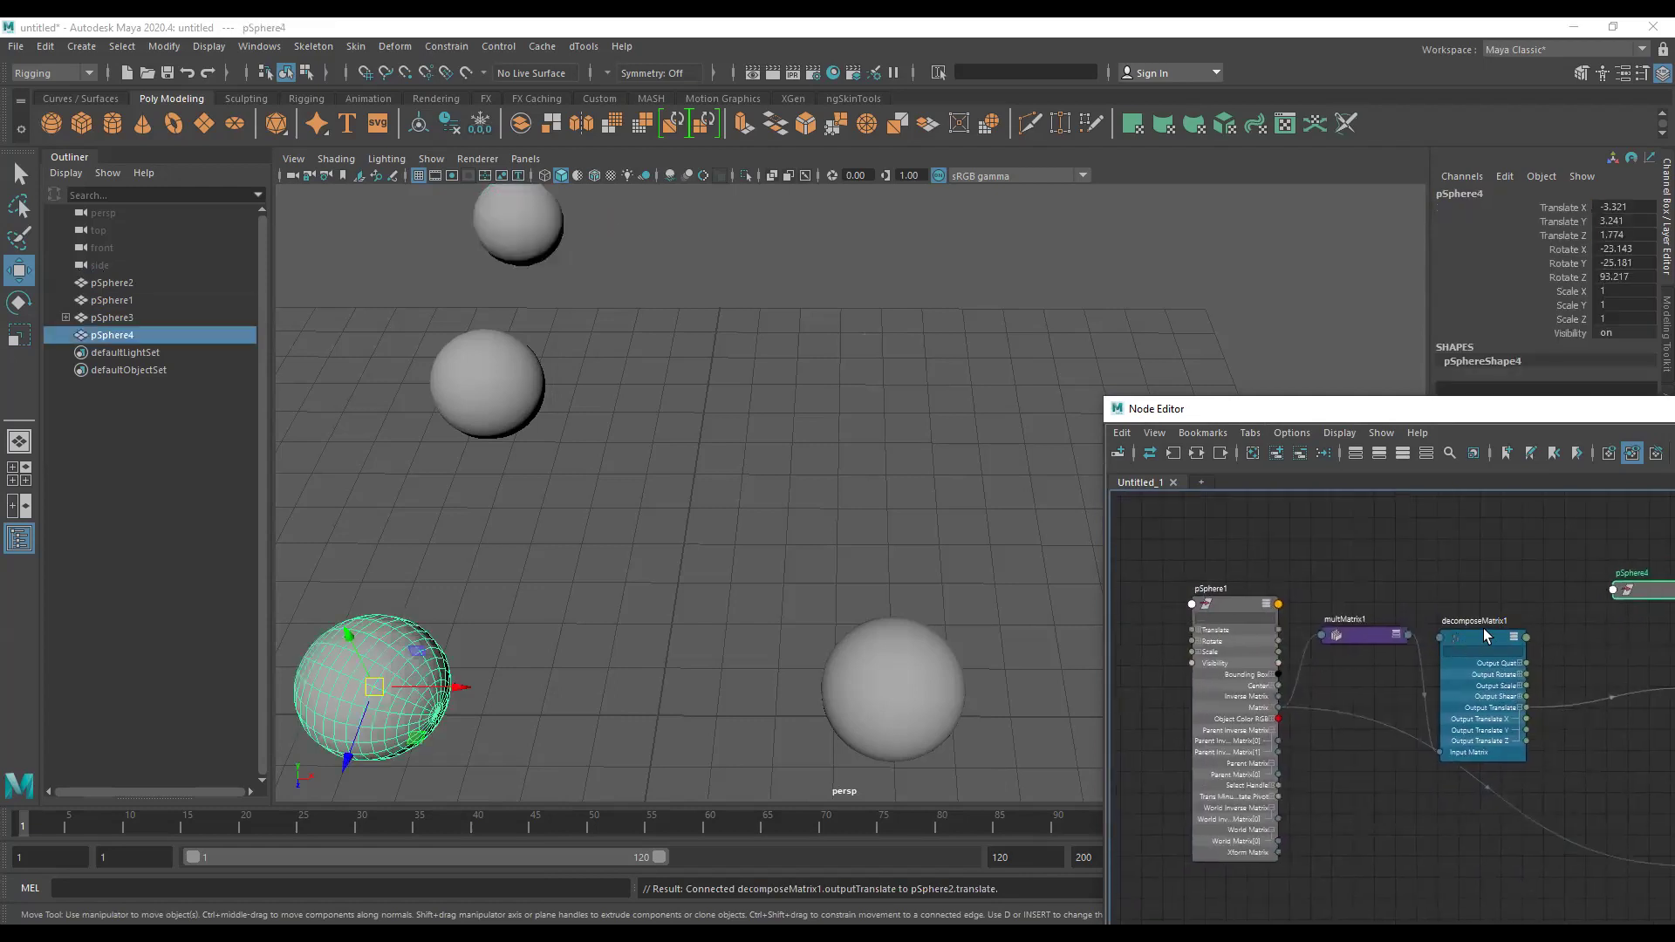
pyautogui.moveTo(1487, 644); pyautogui.dragTo(1522, 590)
pyautogui.moveTo(1417, 720); pyautogui.dragTo(1384, 716, button='middle')
pyautogui.scroll(-1, 1384, 716)
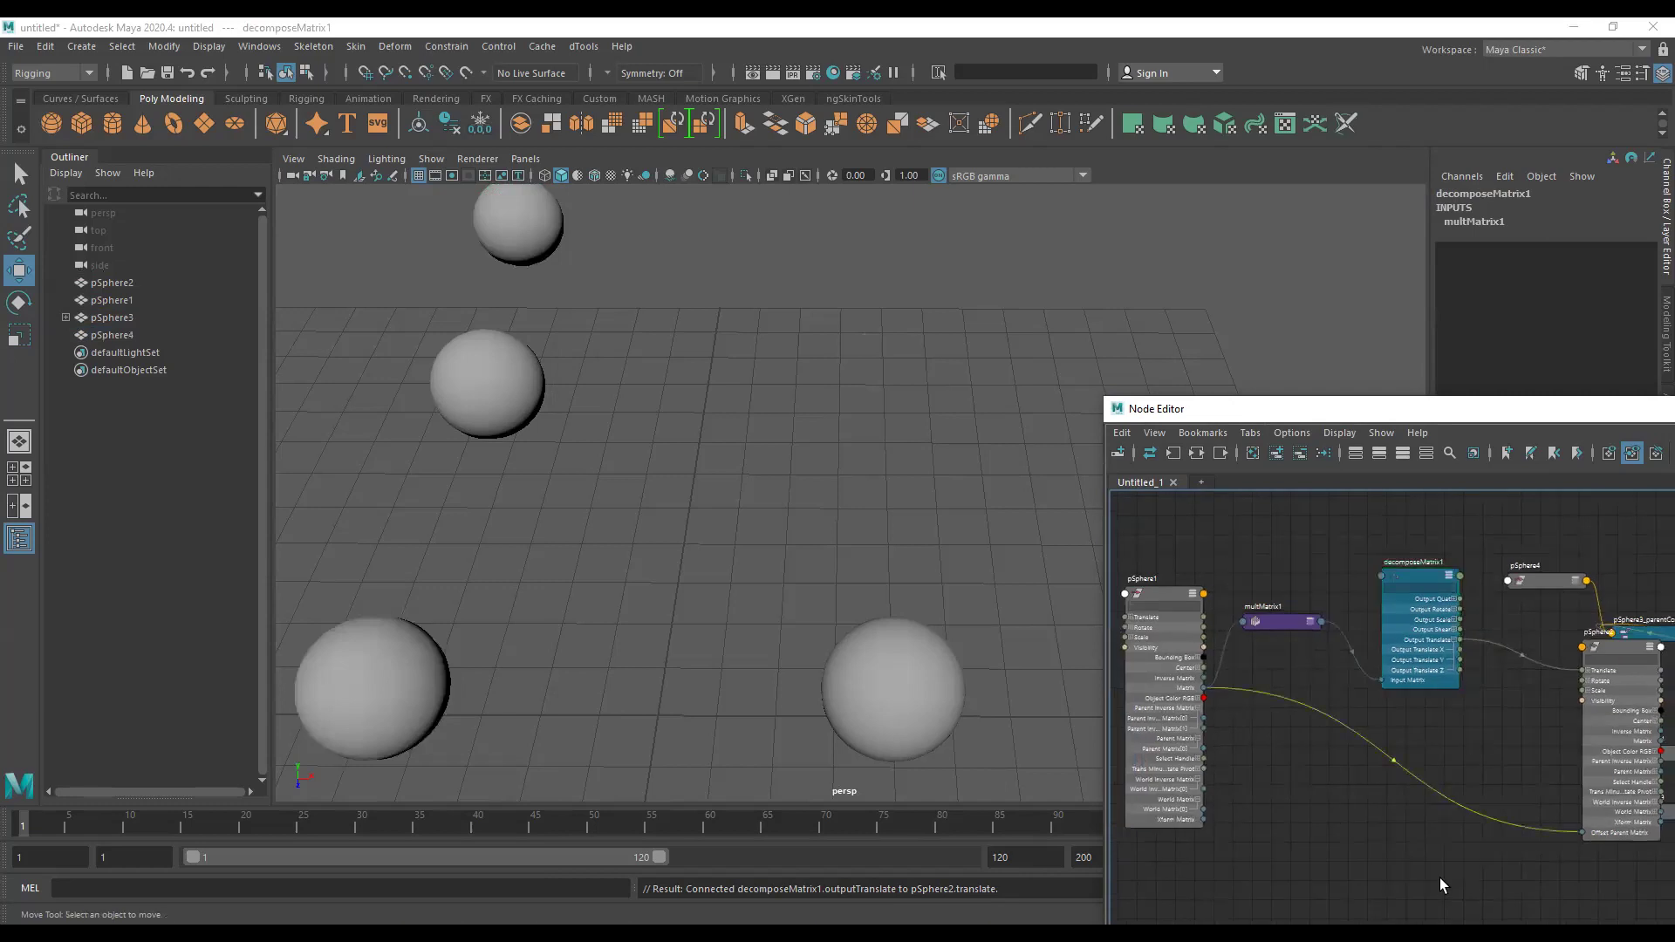
pyautogui.click(1440, 799)
pyautogui.press('Delete')
# Move pSphere1 around to check pSphere2 follows through the decomposeMatrix chain.
pyautogui.click(1163, 596)
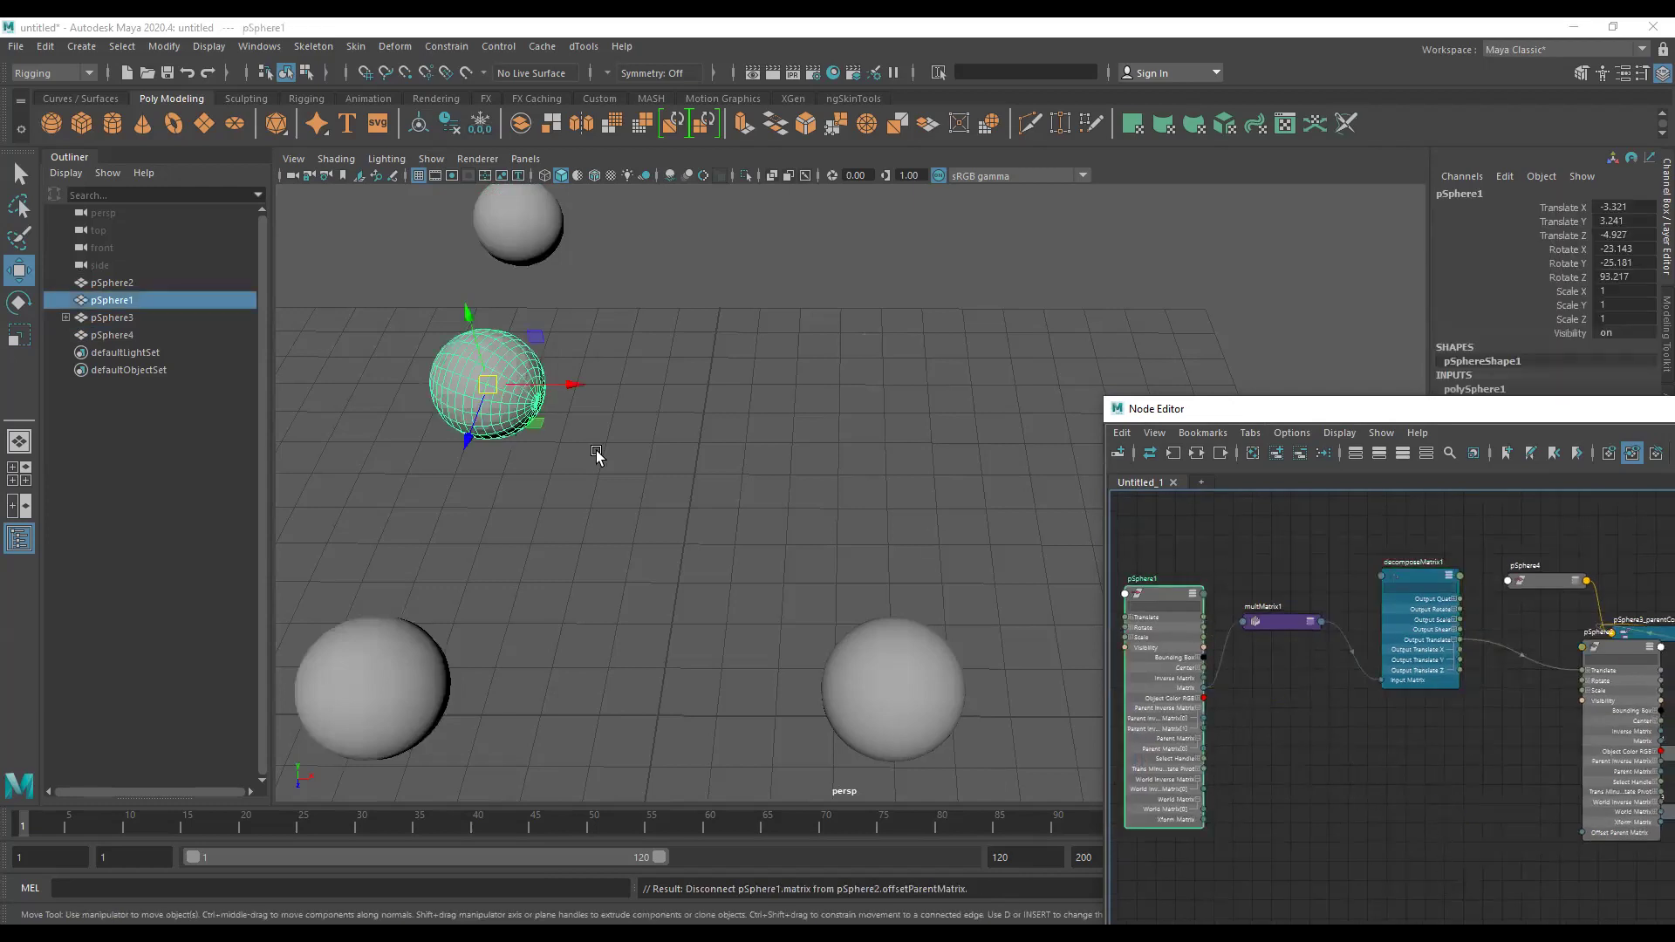
pyautogui.scroll(-3, 602, 458)
pyautogui.moveTo(635, 466)
pyautogui.keyDown('alt'); pyautogui.mouseDown()
pyautogui.moveTo(749, 494)
pyautogui.moveTo(523, 506)
pyautogui.moveTo(900, 467)
pyautogui.moveTo(782, 711)
pyautogui.moveTo(651, 665)
pyautogui.moveTo(582, 553)
pyautogui.mouseUp(); pyautogui.keyUp('alt')
pyautogui.scroll(2, 1169, 707)
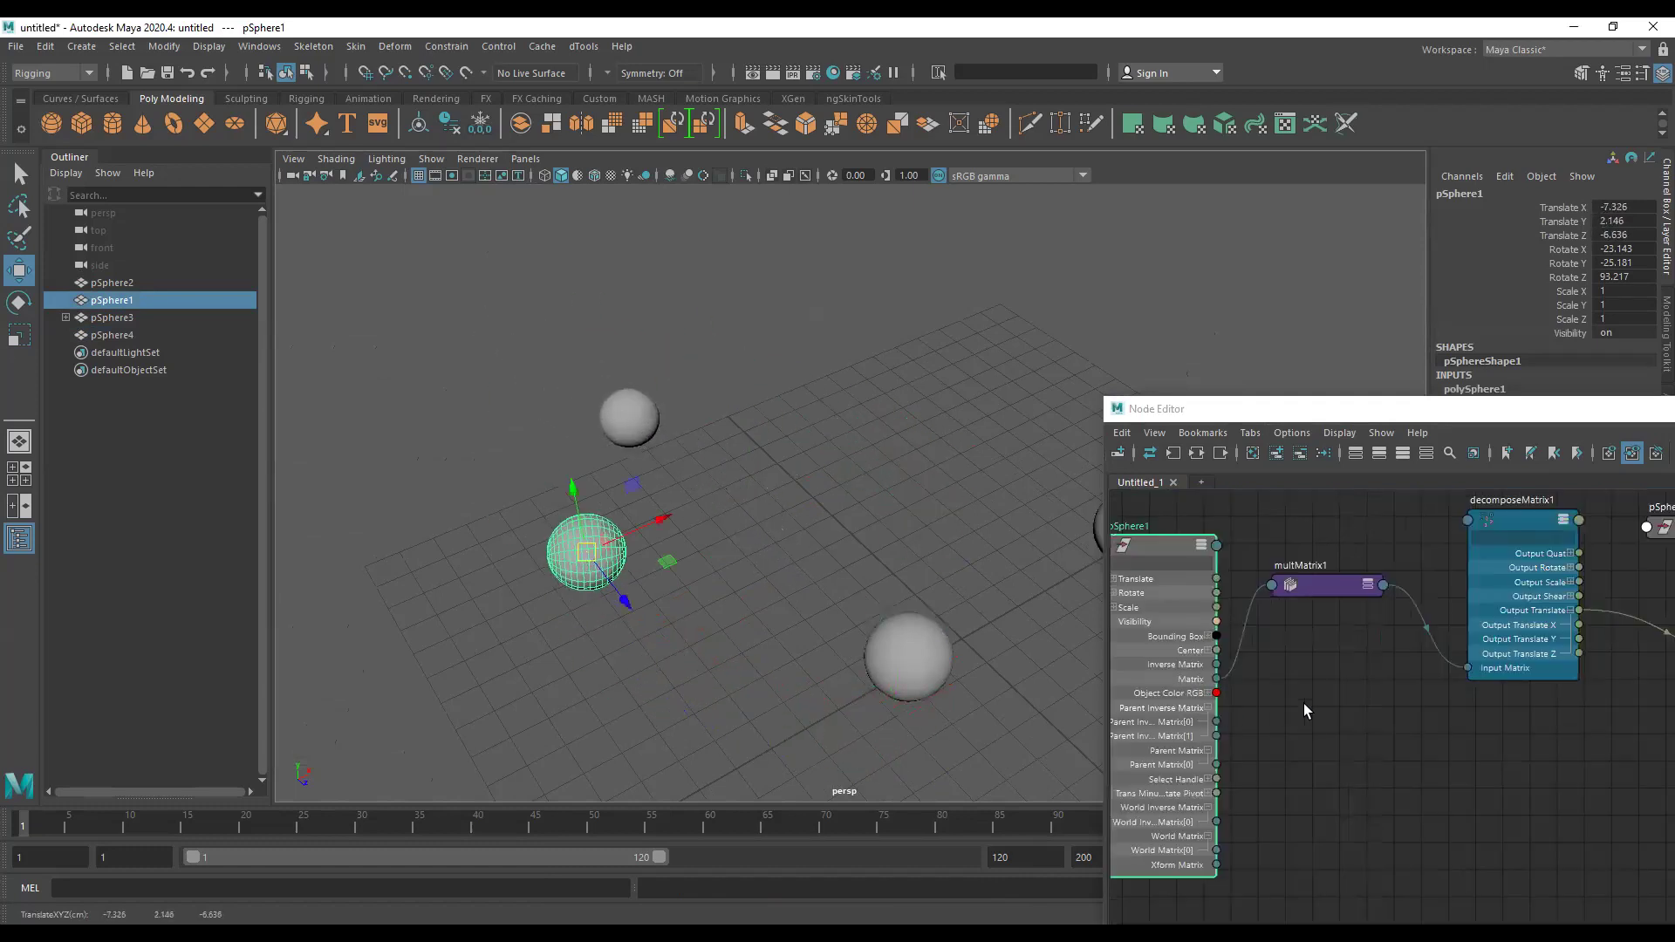
pyautogui.moveTo(1335, 687)
pyautogui.mouseDown(button='middle')
pyautogui.moveTo(1114, 695)
pyautogui.moveTo(1152, 710)
pyautogui.mouseUp(button='middle')
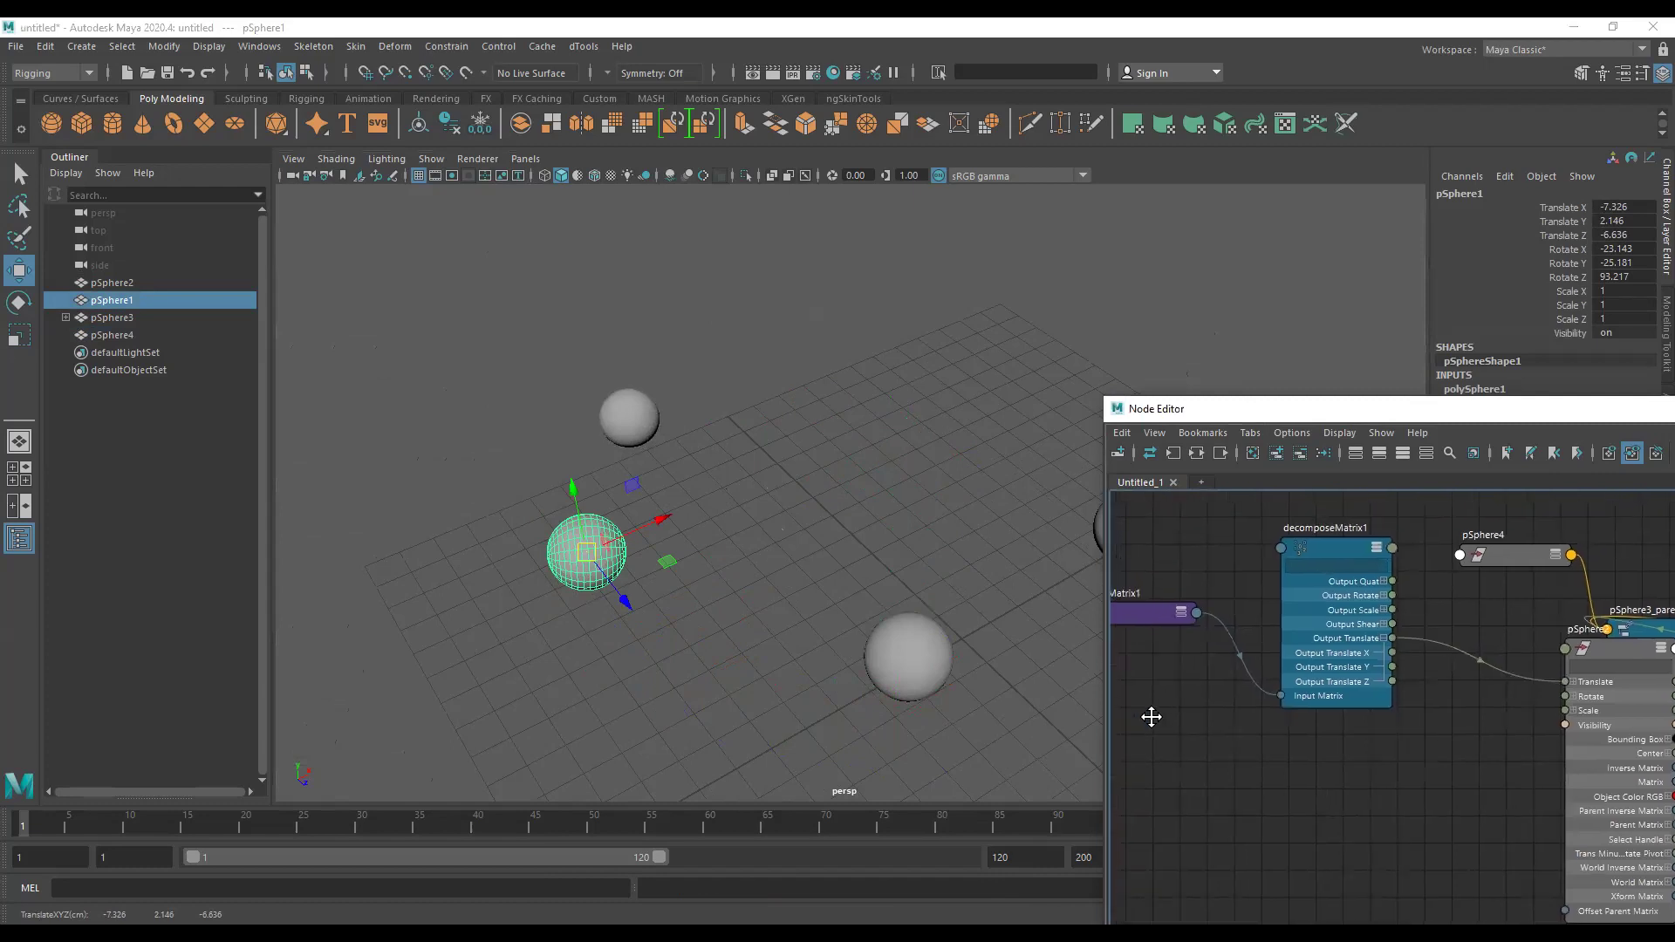
pyautogui.click(645, 419)
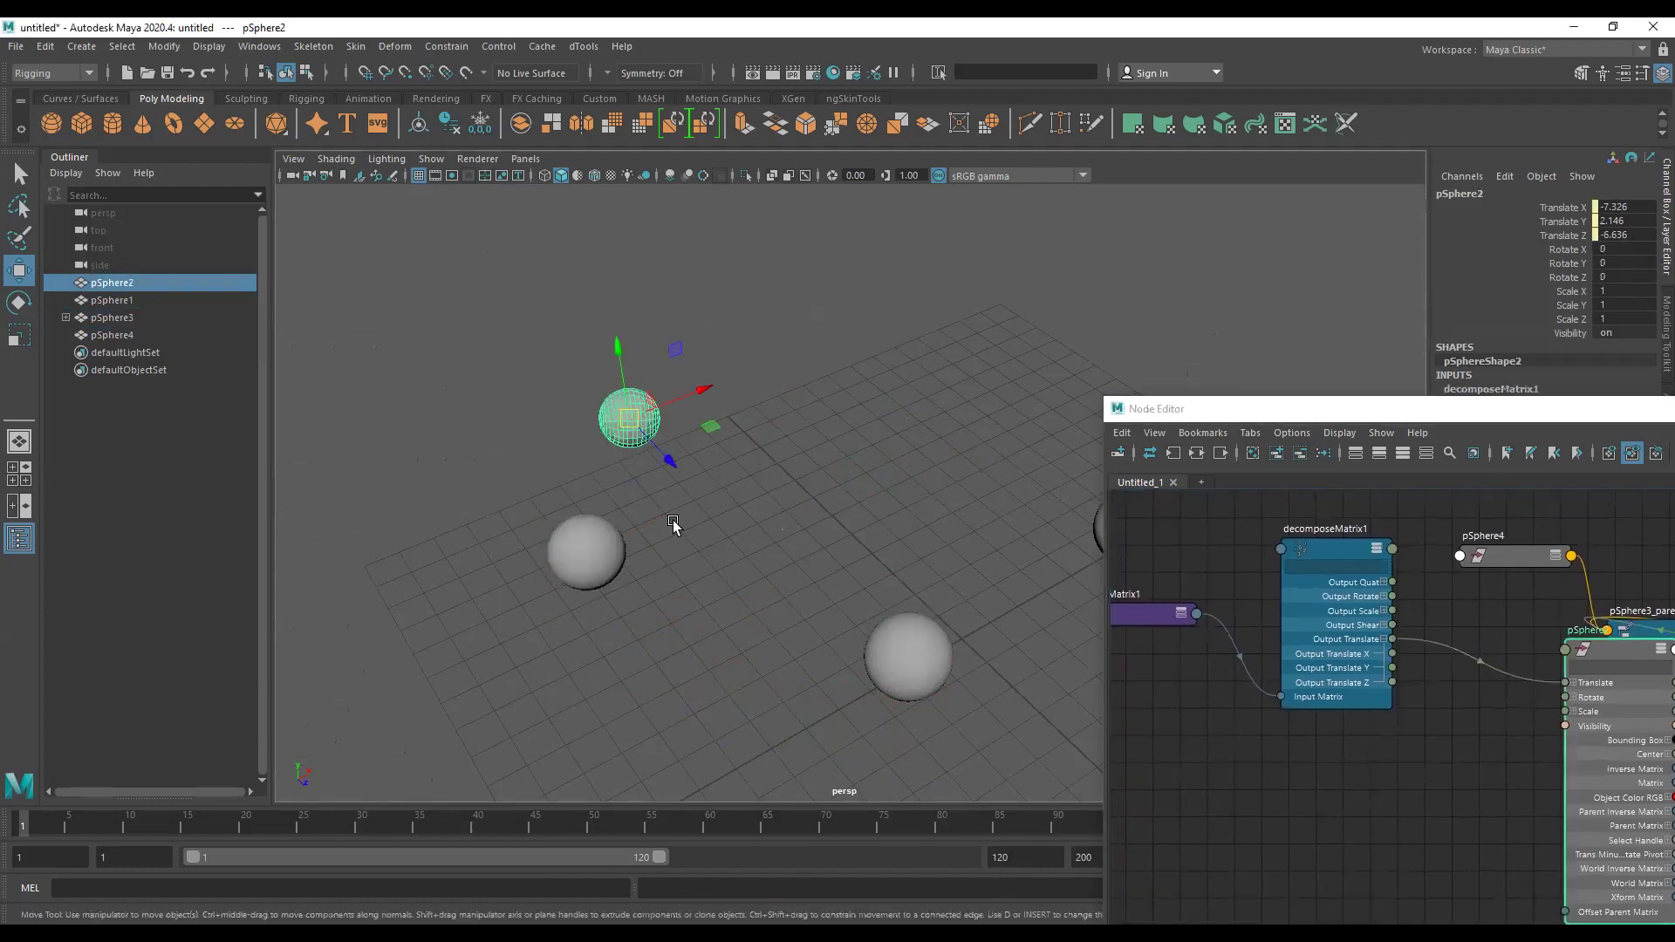
pyautogui.click(580, 550)
pyautogui.moveTo(608, 600)
pyautogui.mouseDown()
pyautogui.moveTo(712, 694)
pyautogui.moveTo(644, 636)
pyautogui.moveTo(730, 609)
pyautogui.moveTo(724, 519)
pyautogui.mouseUp()
# Set pSphere1's Rotate X, Y and Z to 0 in the Channel Box.
pyautogui.moveTo(1625, 249); pyautogui.dragTo(1640, 276)
pyautogui.write('0')
pyautogui.press('Return')
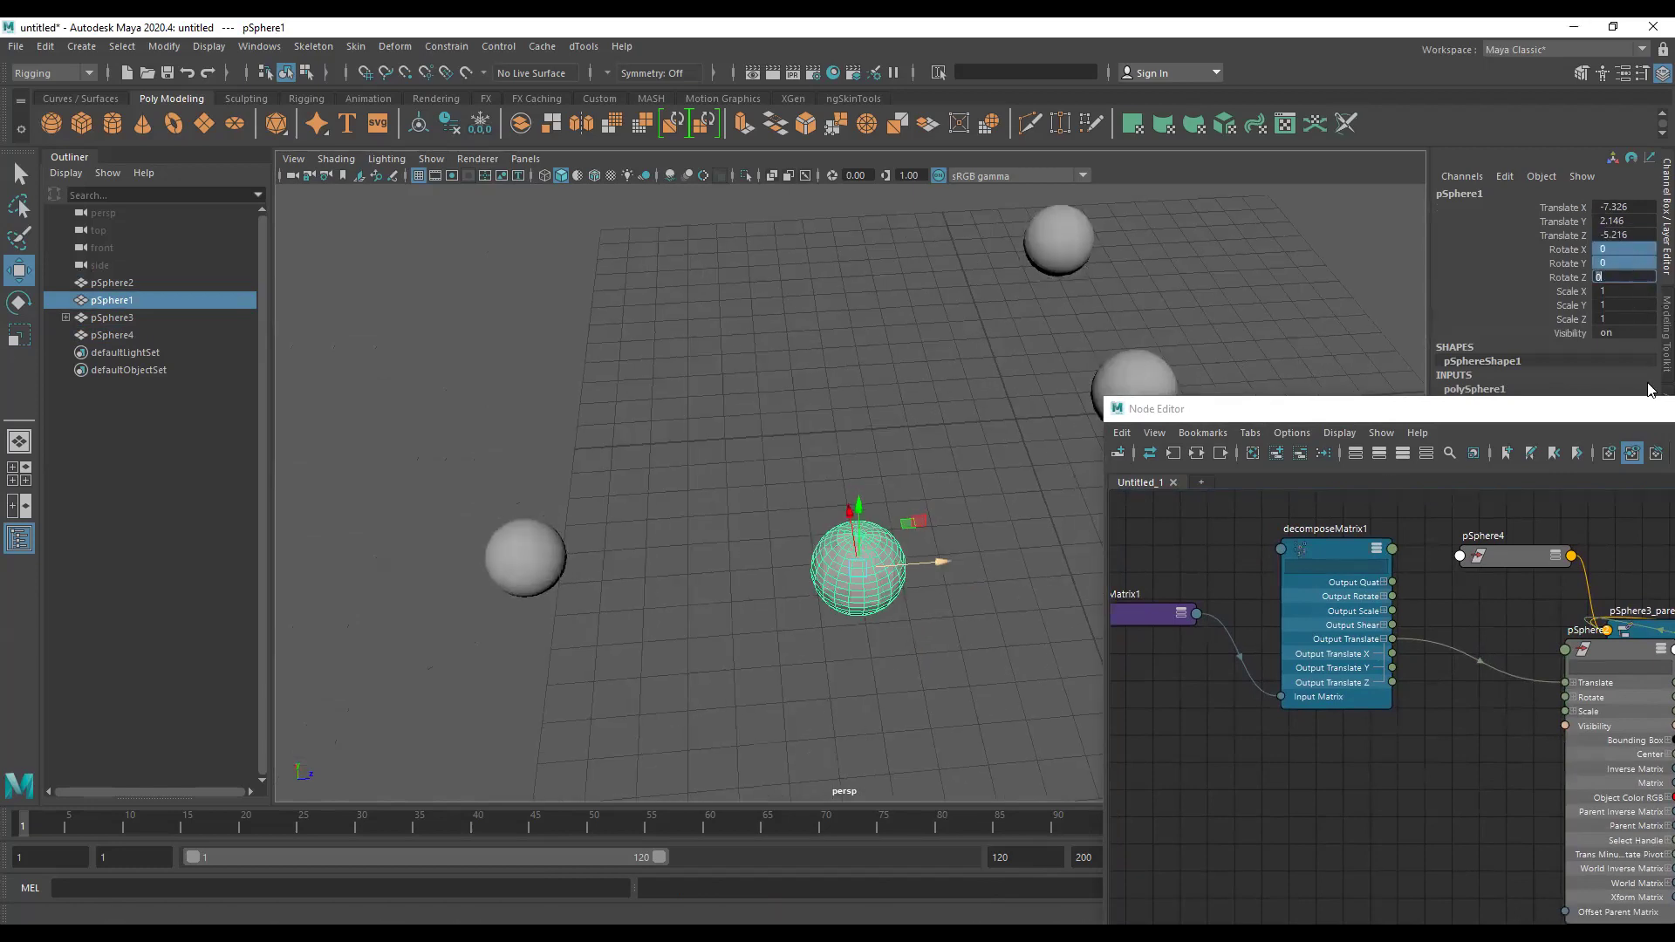
pyautogui.click(538, 555)
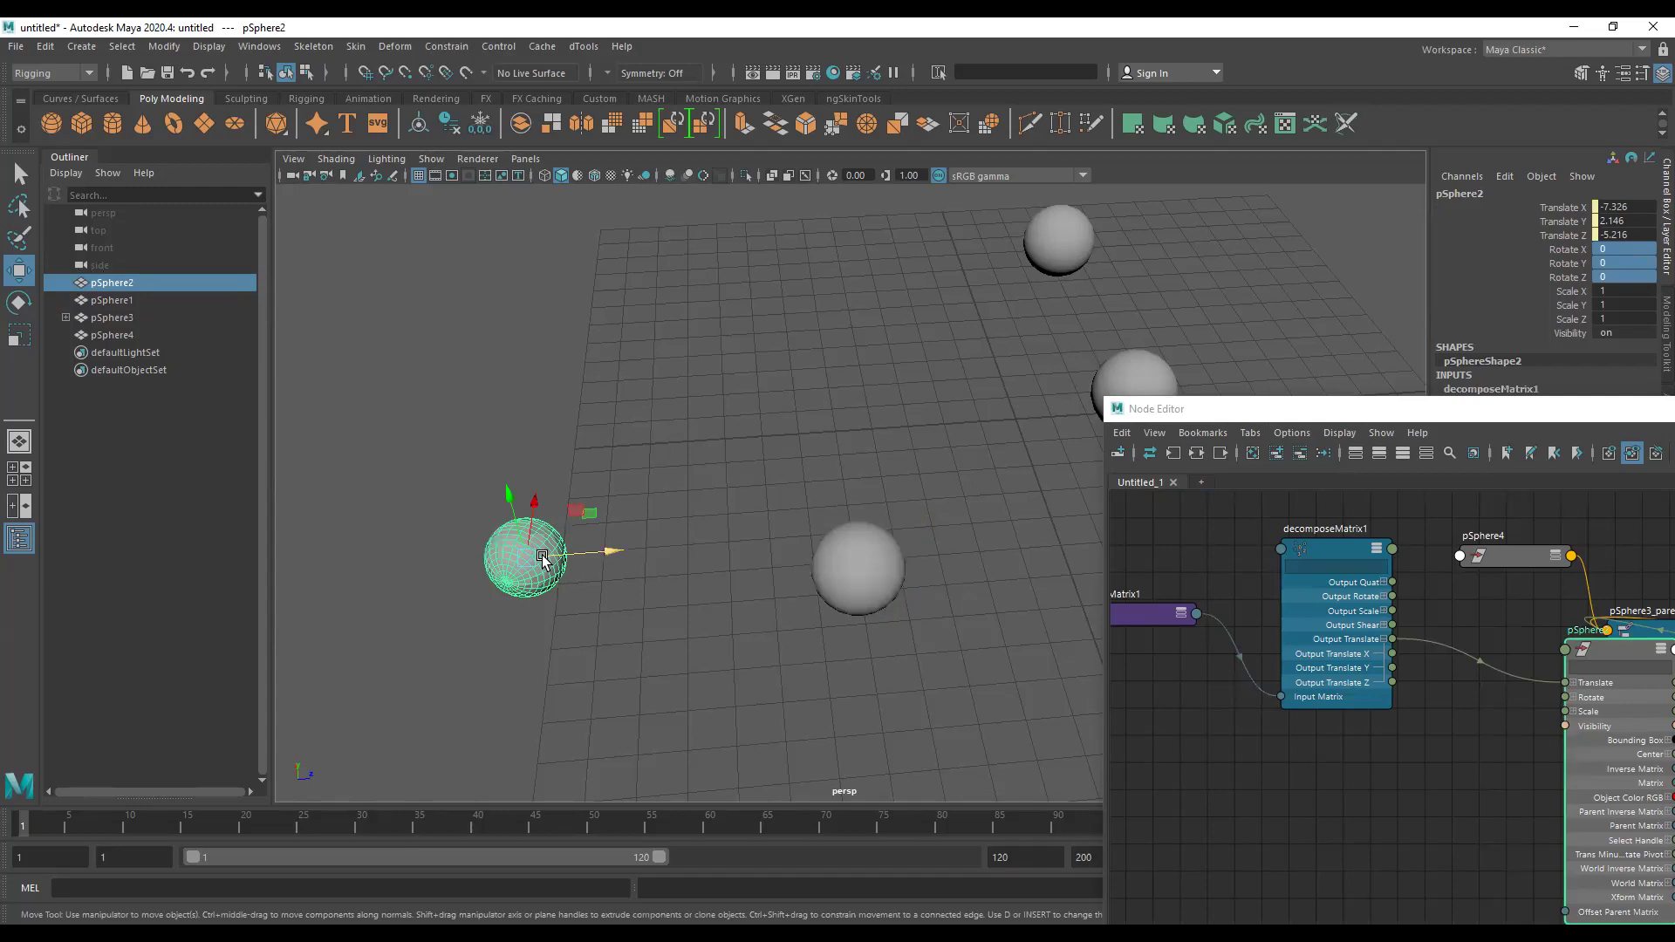
# Marquee-select the spare pSphere3 and pSphere4 and delete them.
pyautogui.click(863, 569)
pyautogui.keyDown('alt'); pyautogui.moveTo(916, 568); pyautogui.dragTo(785, 494); pyautogui.keyUp('alt')
pyautogui.moveTo(785, 228); pyautogui.dragTo(1033, 535)
pyautogui.press('Delete')
# Move pSphere1 along X to test the link and lower multMatrix1 in the graph.
pyautogui.click(610, 647)
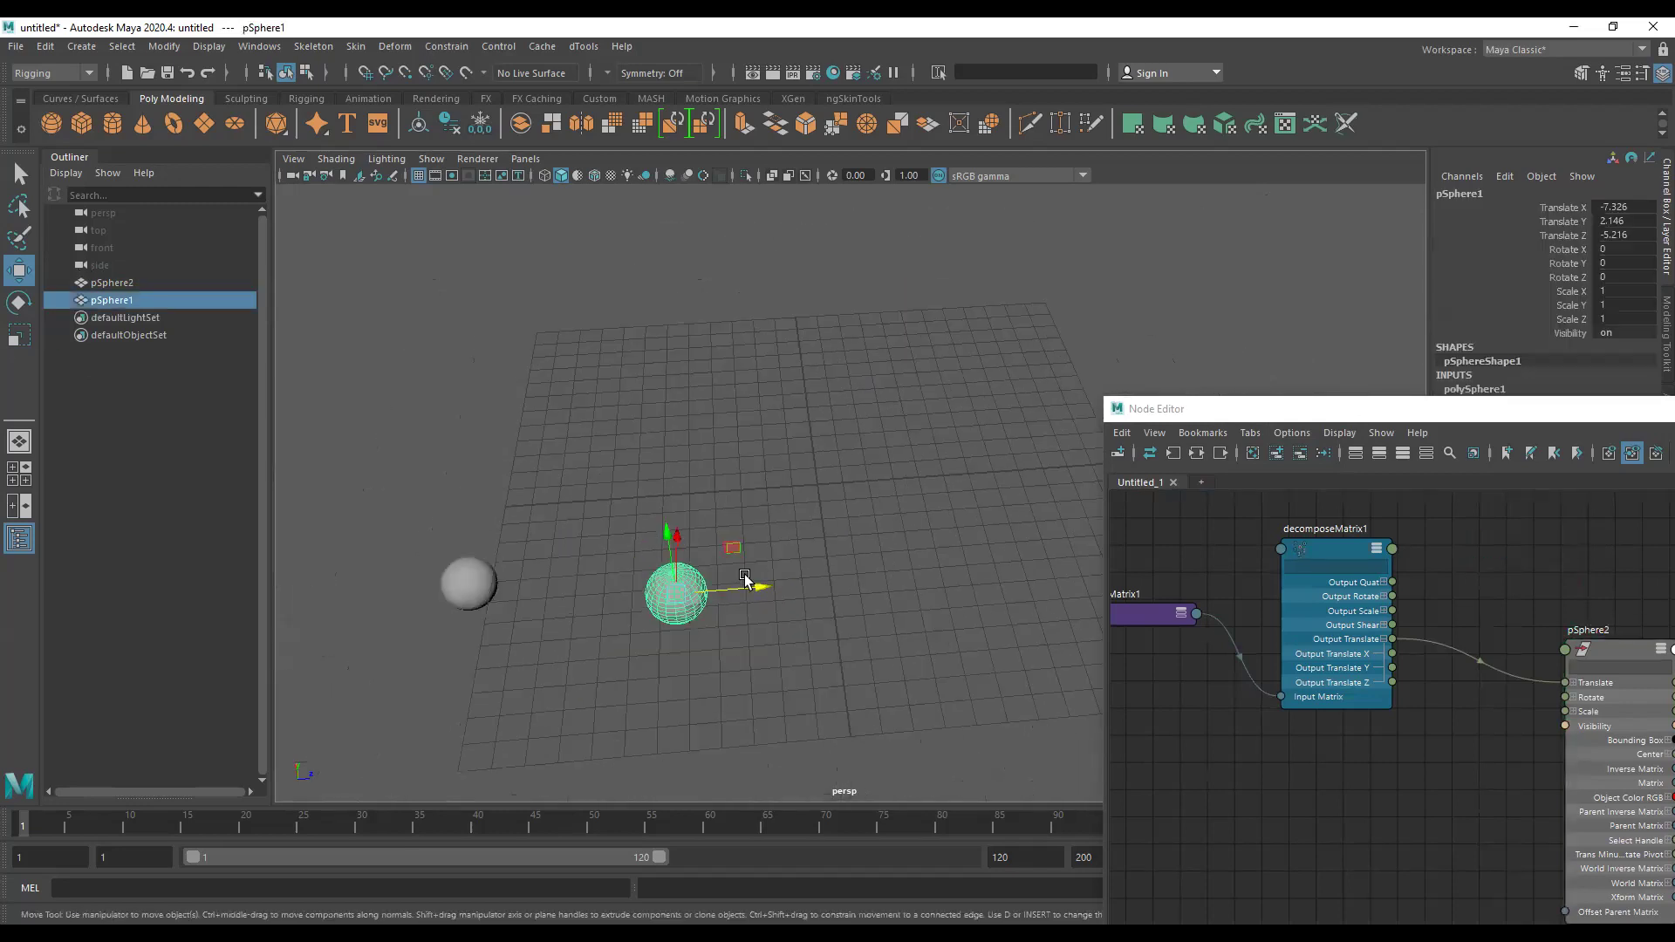
pyautogui.moveTo(752, 584)
pyautogui.mouseDown()
pyautogui.moveTo(1001, 577)
pyautogui.moveTo(479, 651)
pyautogui.moveTo(830, 628)
pyautogui.moveTo(775, 607)
pyautogui.moveTo(801, 541)
pyautogui.moveTo(905, 472)
pyautogui.moveTo(618, 426)
pyautogui.moveTo(845, 504)
pyautogui.moveTo(794, 508)
pyautogui.moveTo(825, 511)
pyautogui.mouseUp()
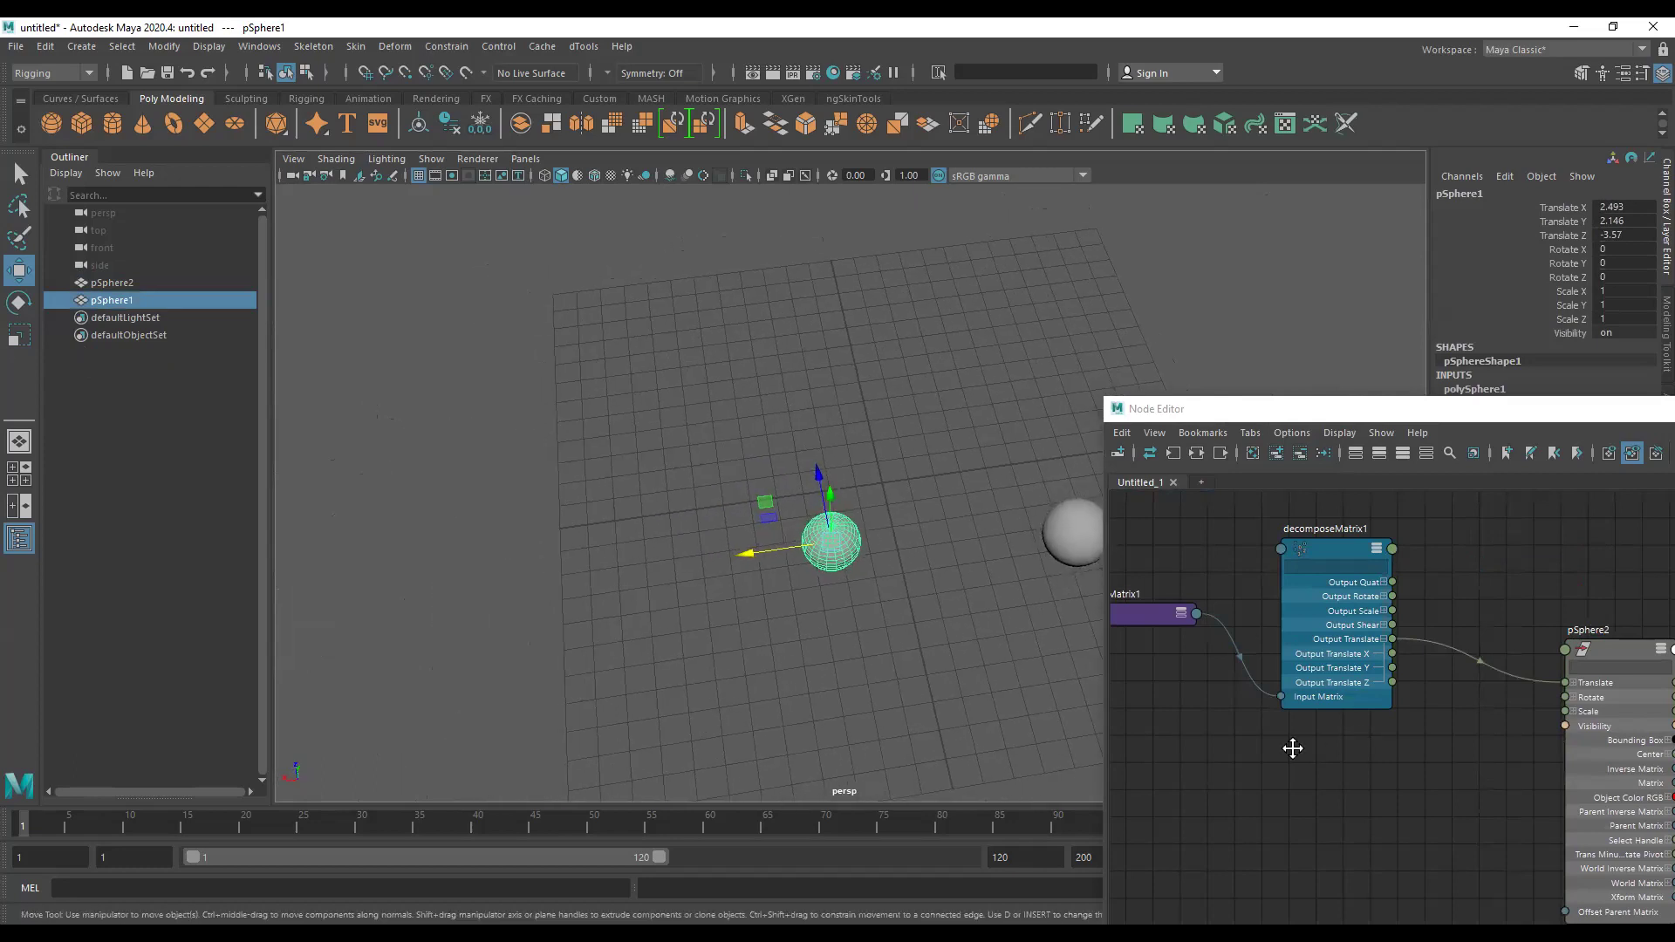
pyautogui.keyDown('alt'); pyautogui.moveTo(1292, 748); pyautogui.dragTo(1510, 763, button='middle'); pyautogui.keyUp('alt')
pyautogui.moveTo(1368, 642); pyautogui.dragTo(1410, 717)
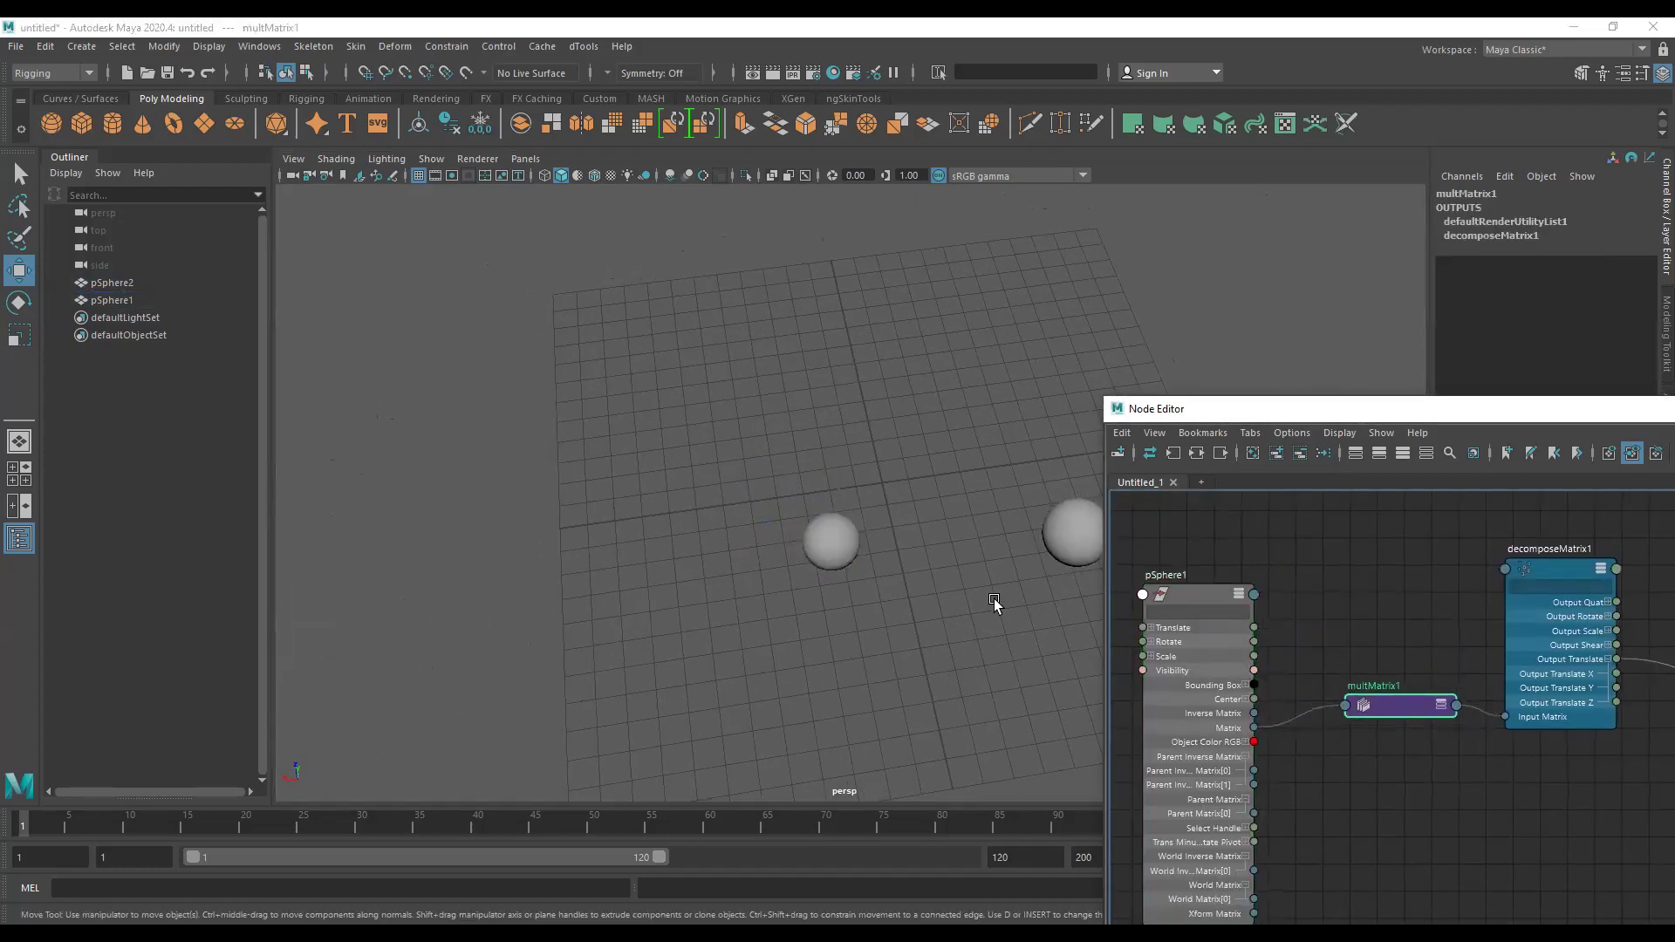
# Test-move pSphere1 along X and back, checking that pSphere2 follows.
pyautogui.click(826, 543)
pyautogui.keyDown('alt'); pyautogui.moveTo(803, 591); pyautogui.dragTo(650, 571); pyautogui.keyUp('alt')
pyautogui.click(905, 565)
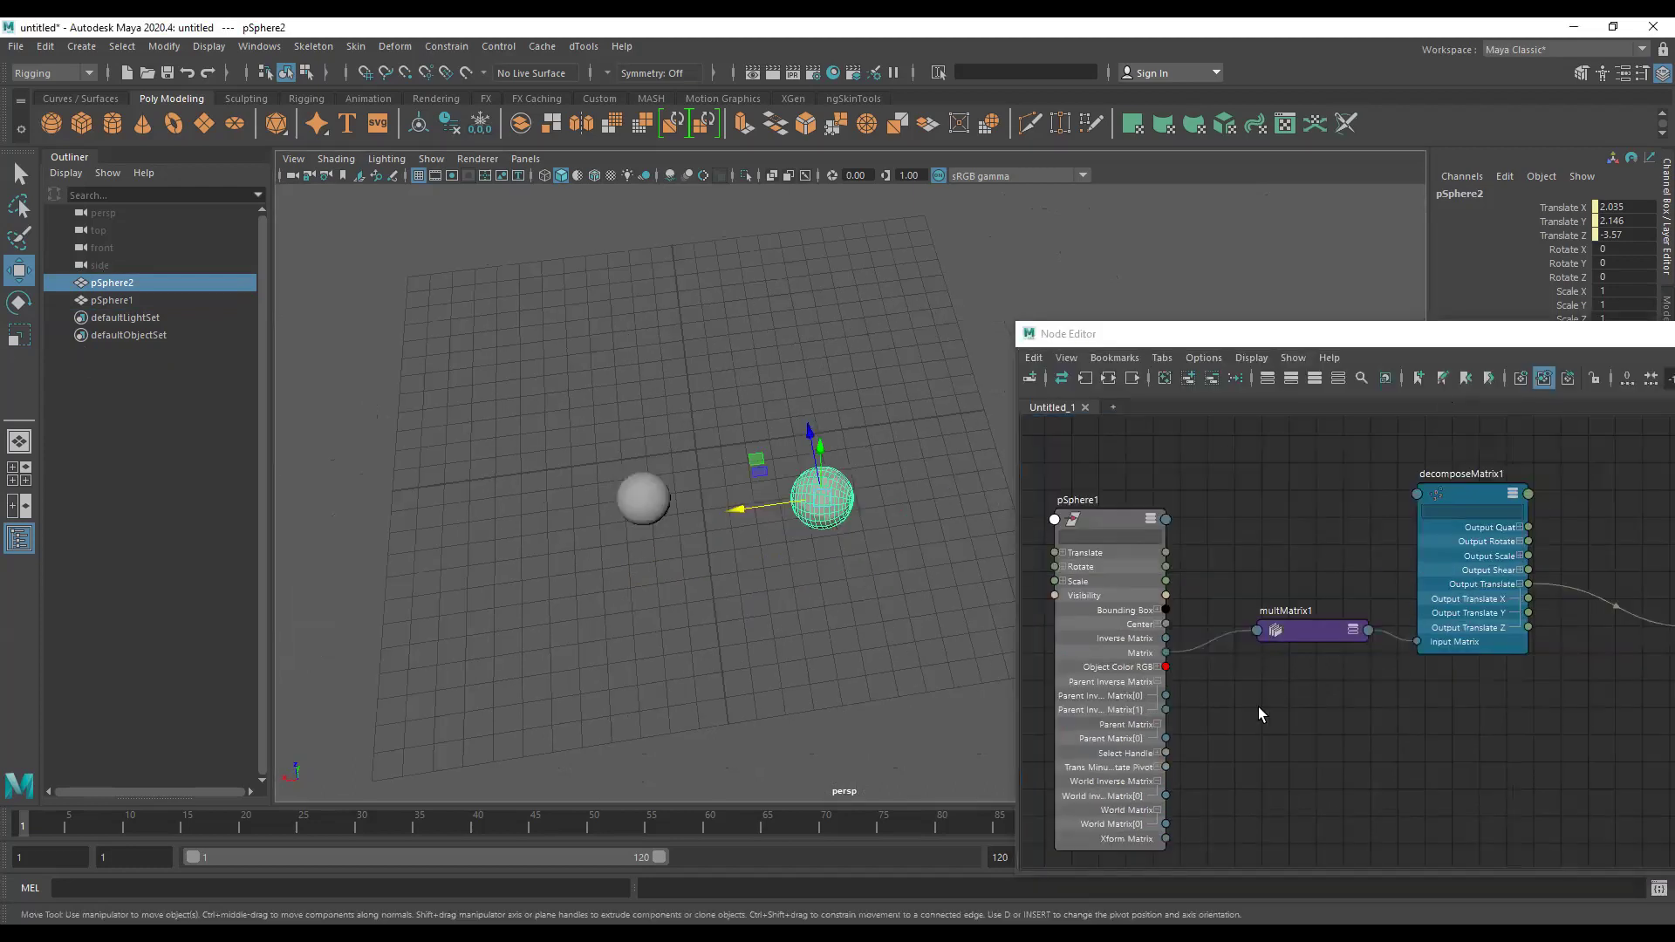
pyautogui.moveTo(689, 423)
pyautogui.keyDown('alt'); pyautogui.mouseDown(button='right')
pyautogui.moveTo(653, 403)
pyautogui.moveTo(672, 454)
pyautogui.mouseUp(button='right'); pyautogui.keyUp('alt')
pyautogui.click(646, 494)
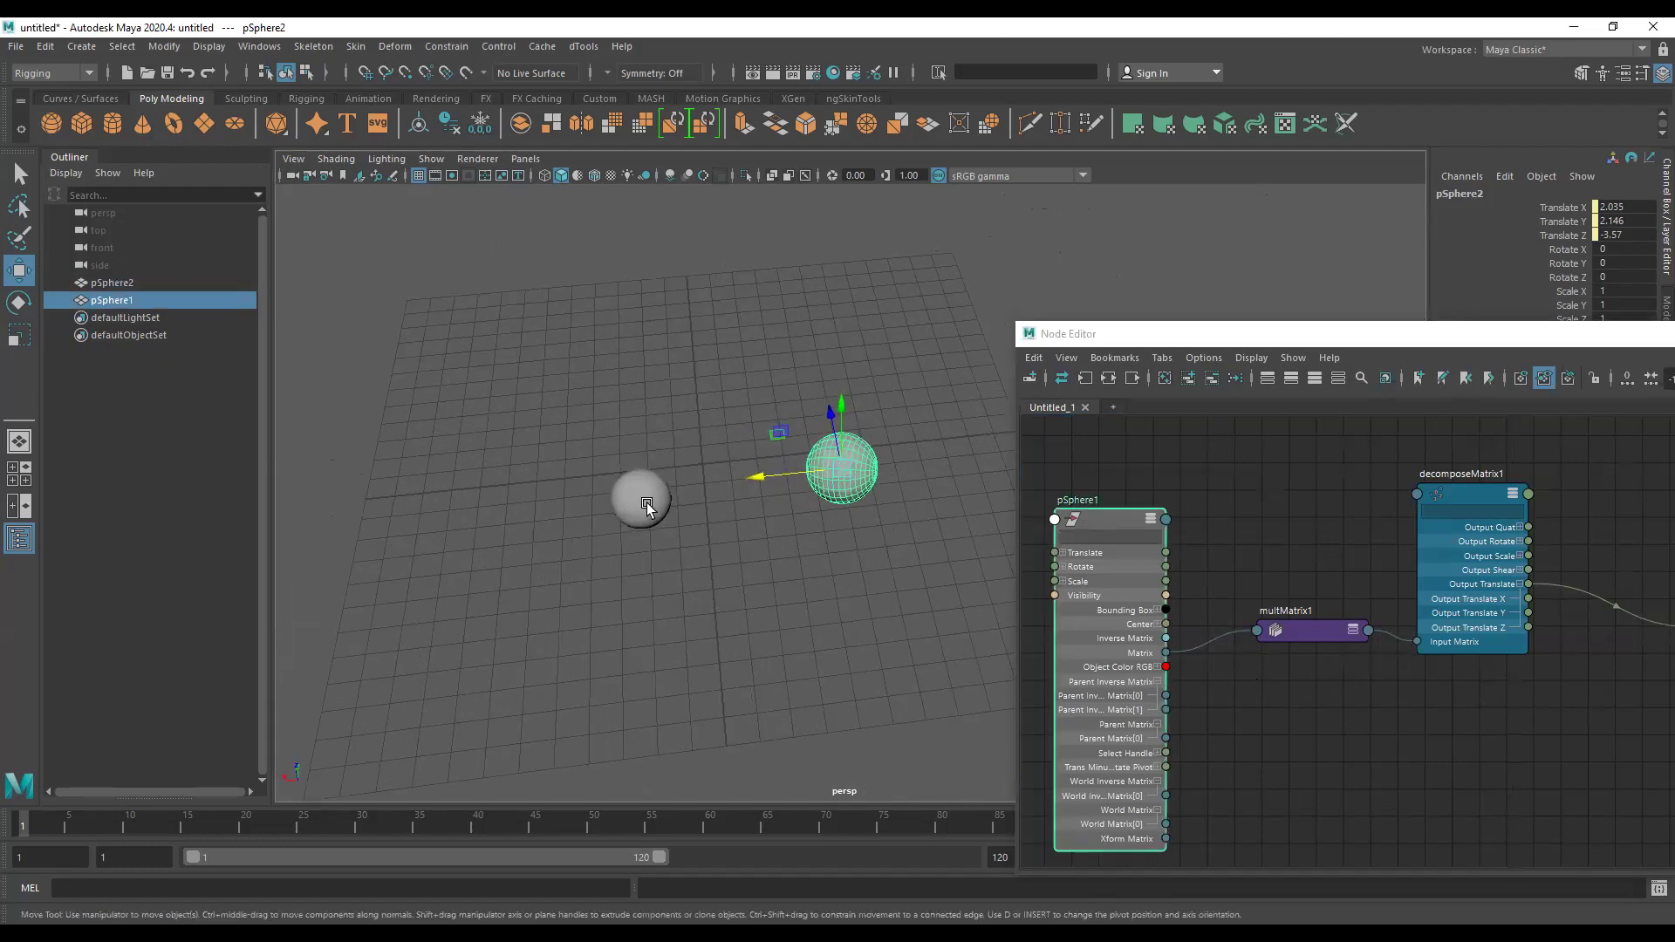
pyautogui.moveTo(524, 548); pyautogui.dragTo(733, 524, button='middle')
pyautogui.keyDown('alt'); pyautogui.moveTo(732, 524); pyautogui.dragTo(776, 594); pyautogui.keyUp('alt')
pyautogui.keyDown('alt'); pyautogui.moveTo(777, 593); pyautogui.dragTo(720, 545, button='middle'); pyautogui.keyUp('alt')
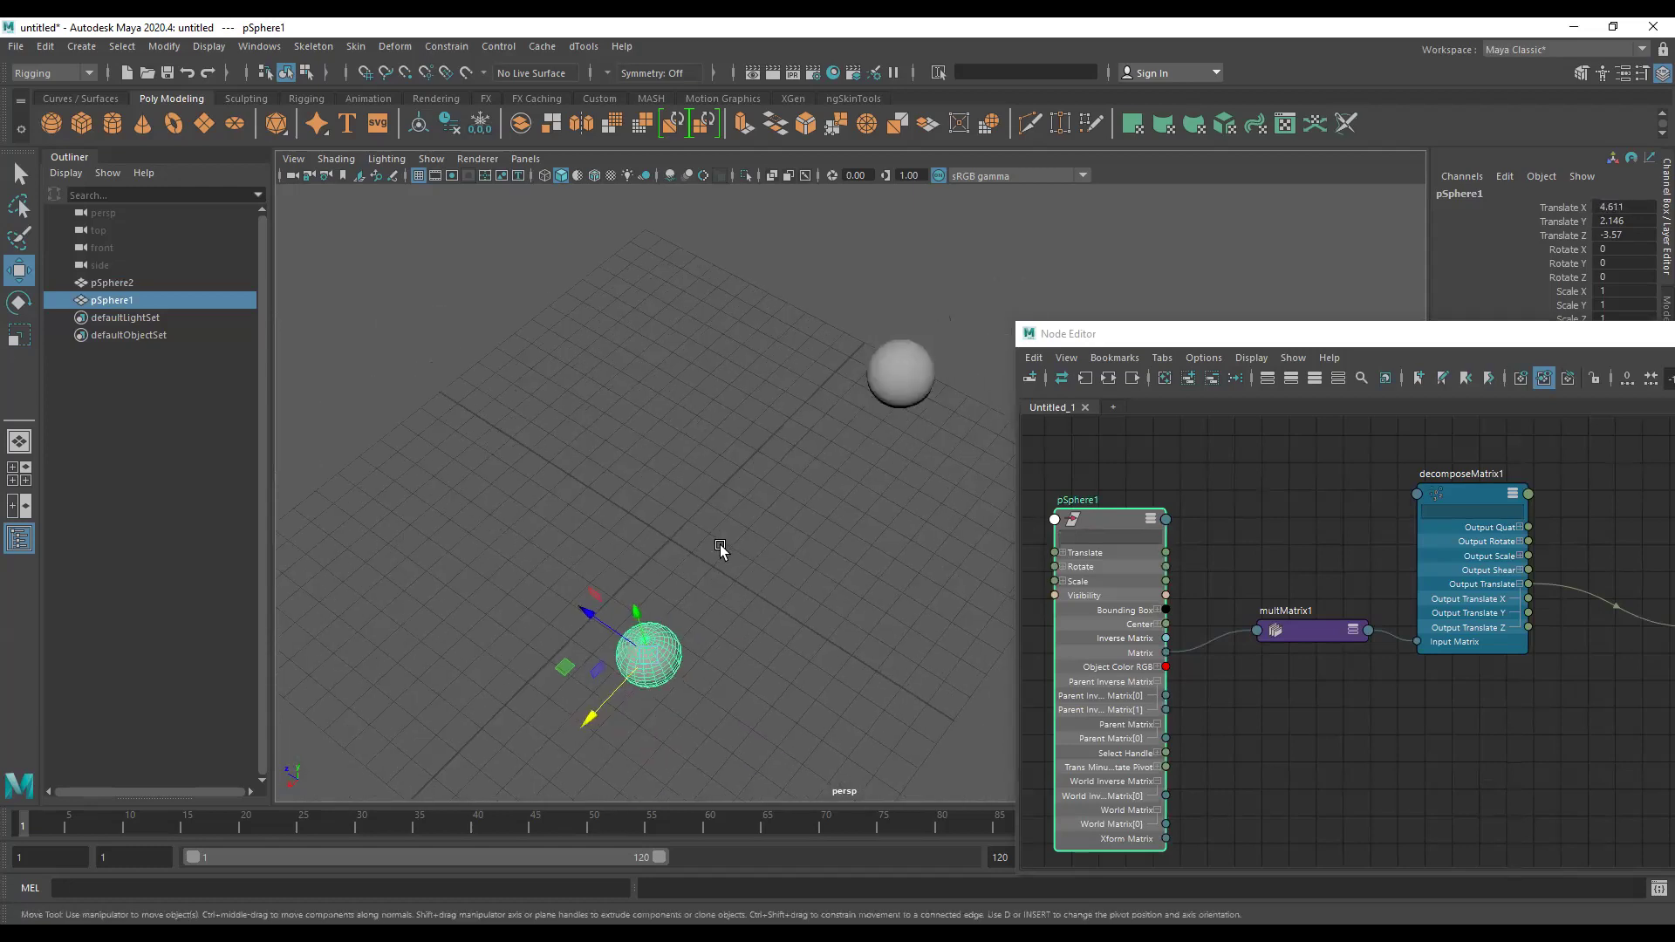
pyautogui.click(905, 363)
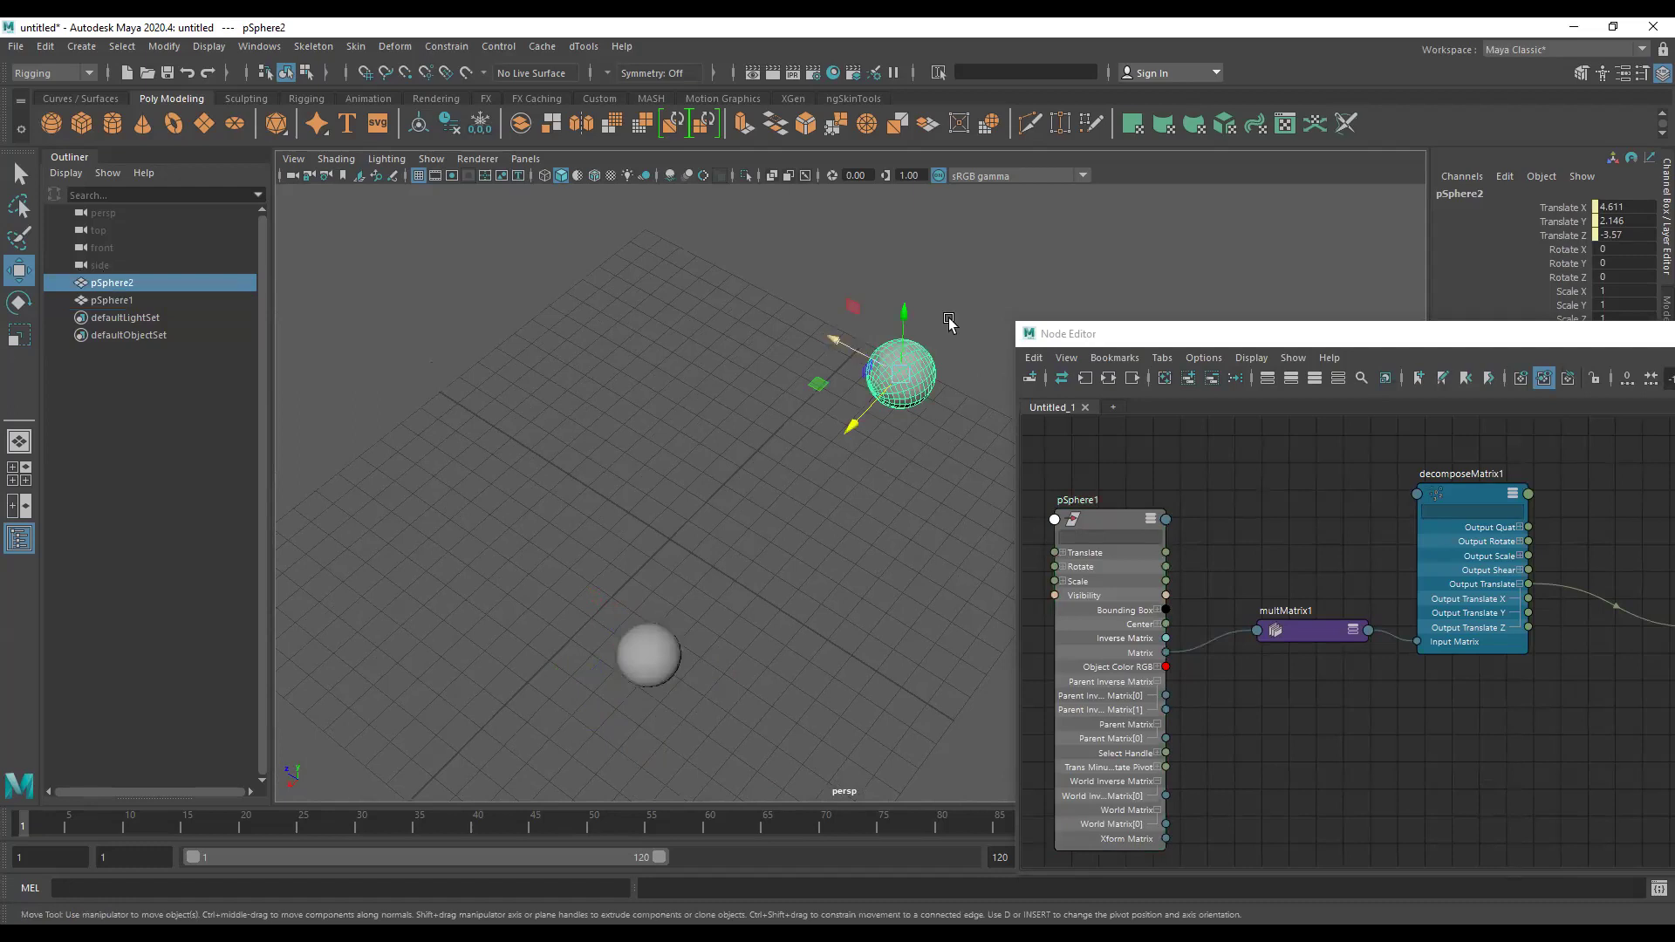
# Move pSphere1 along X, Z and Y to 3.522, 10.496, 11.067.
pyautogui.click(646, 647)
pyautogui.click(898, 355)
pyautogui.keyDown('alt'); pyautogui.moveTo(834, 553); pyautogui.dragTo(773, 548); pyautogui.keyUp('alt')
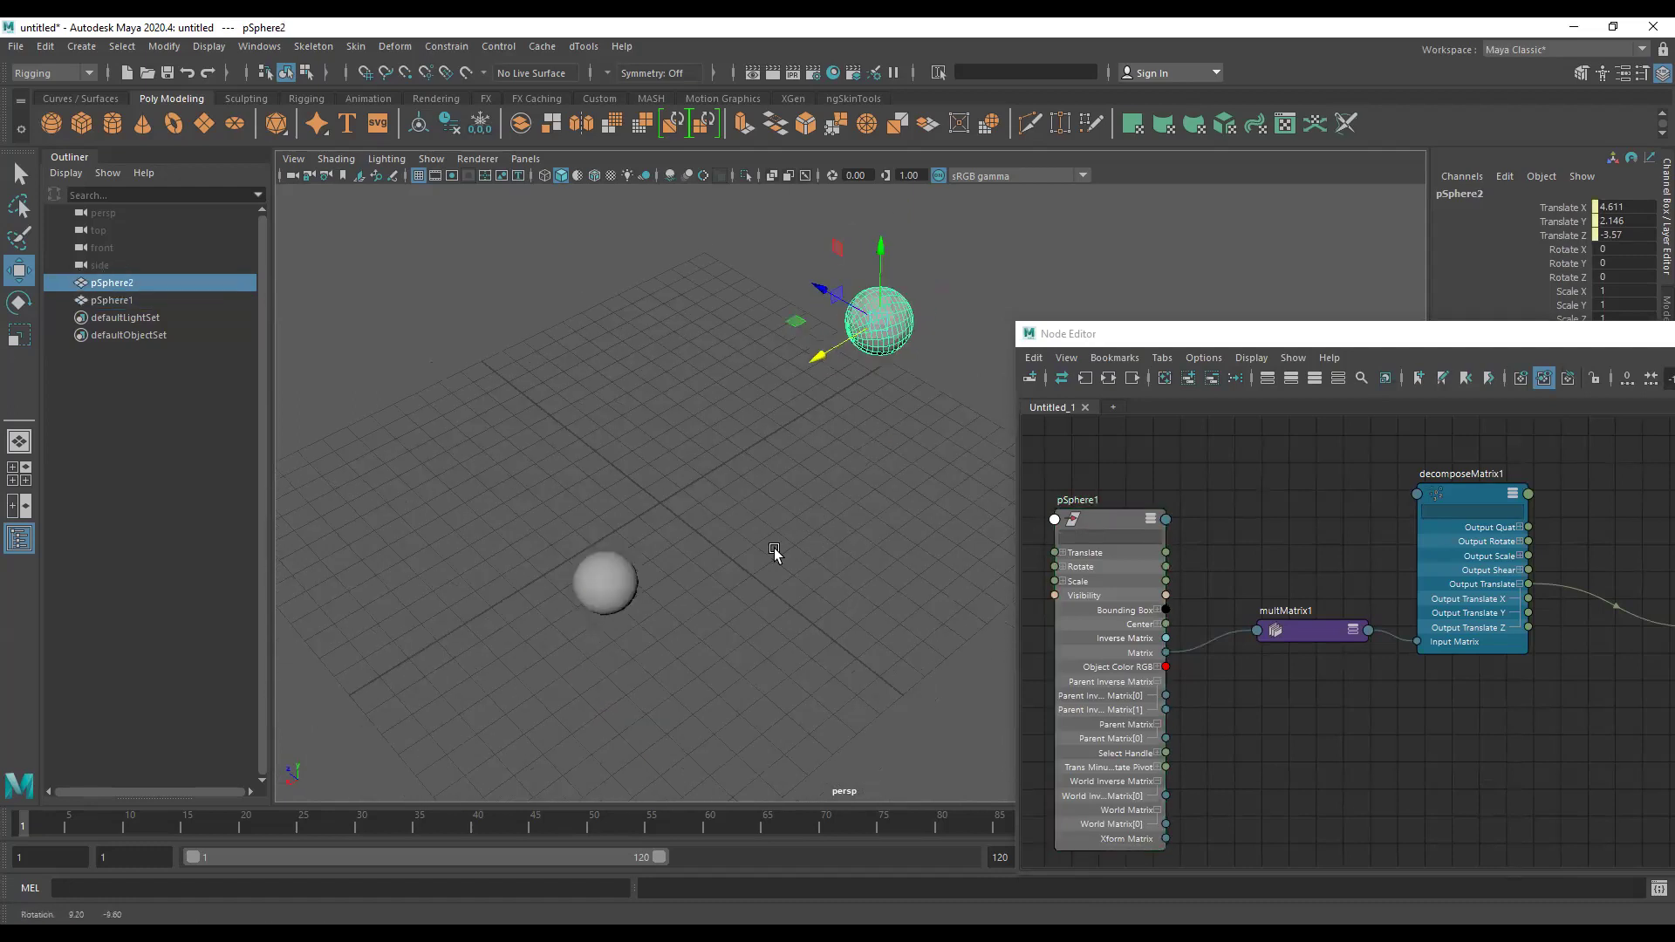
pyautogui.click(599, 580)
pyautogui.keyDown('alt'); pyautogui.moveTo(712, 555); pyautogui.dragTo(746, 555, button='middle'); pyautogui.keyUp('alt')
pyautogui.moveTo(590, 628)
pyautogui.mouseDown()
pyautogui.moveTo(768, 497)
pyautogui.moveTo(653, 586)
pyautogui.moveTo(724, 593)
pyautogui.mouseUp()
pyautogui.moveTo(725, 594)
pyautogui.mouseDown(button='middle')
pyautogui.moveTo(646, 673)
pyautogui.moveTo(471, 445)
pyautogui.moveTo(799, 627)
pyautogui.mouseUp(button='middle')
pyautogui.moveTo(798, 626)
pyautogui.keyDown('alt'); pyautogui.mouseDown()
pyautogui.moveTo(579, 529)
pyautogui.moveTo(748, 513)
pyautogui.mouseUp(); pyautogui.keyUp('alt')
pyautogui.moveTo(749, 513)
pyautogui.mouseDown(button='middle')
pyautogui.moveTo(682, 610)
pyautogui.moveTo(460, 629)
pyautogui.moveTo(498, 637)
pyautogui.mouseUp(button='middle')
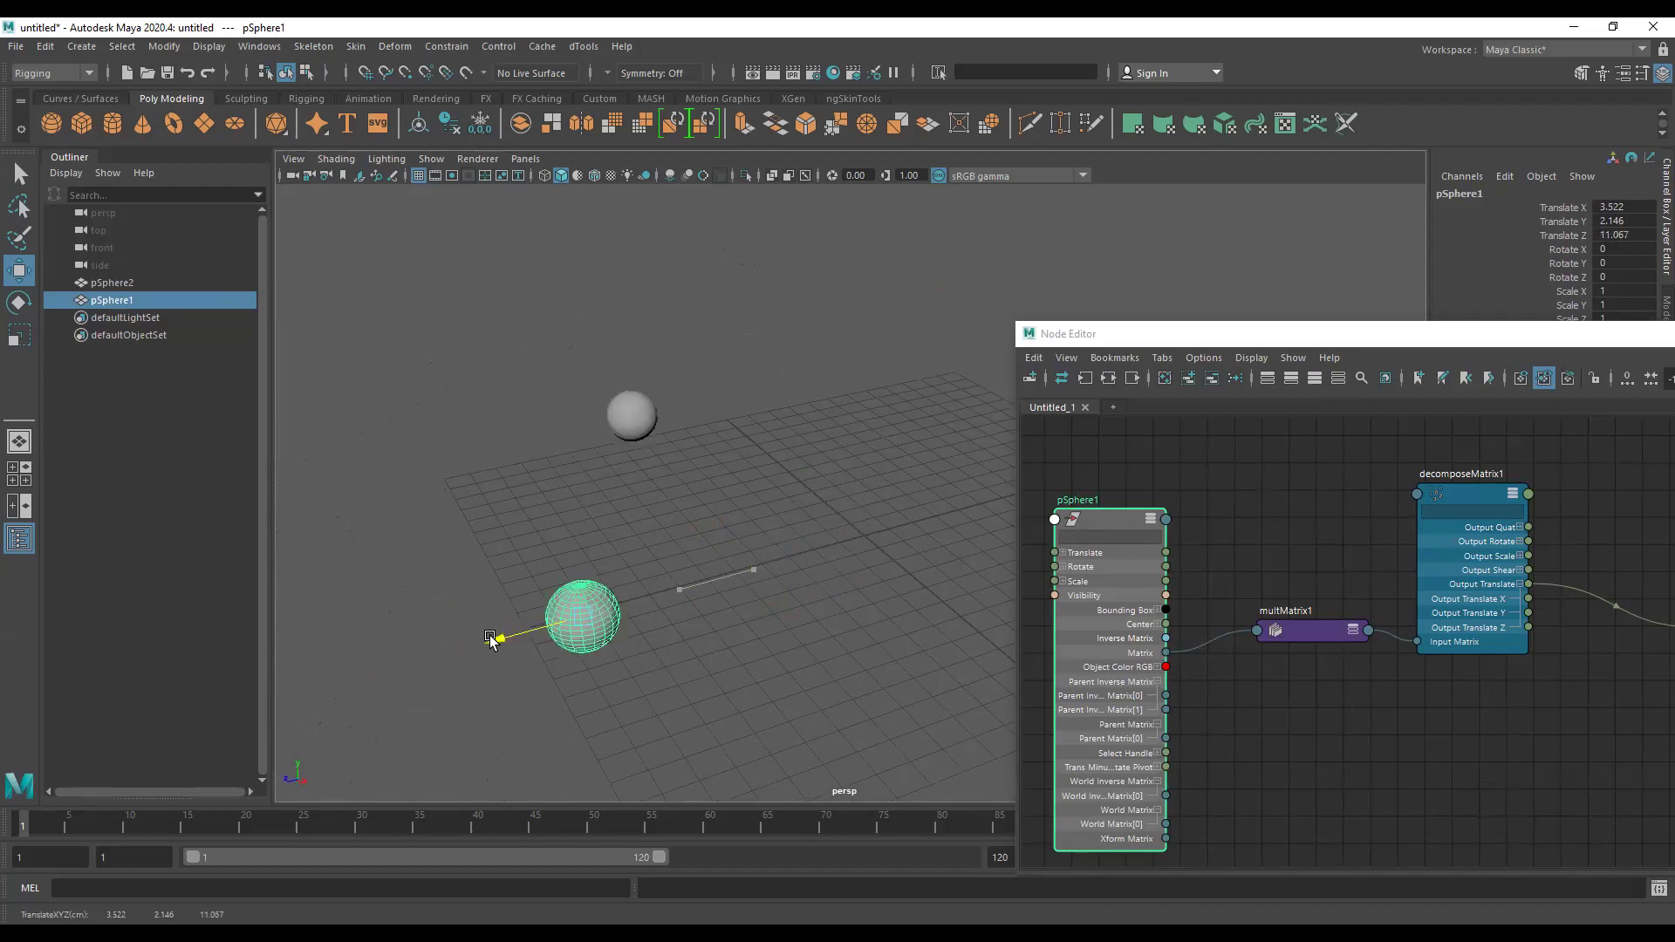
pyautogui.moveTo(583, 550)
pyautogui.mouseDown()
pyautogui.moveTo(573, 334)
pyautogui.moveTo(632, 371)
pyautogui.moveTo(650, 270)
pyautogui.moveTo(729, 373)
pyautogui.moveTo(524, 370)
pyautogui.moveTo(602, 468)
pyautogui.mouseUp()
pyautogui.moveTo(602, 468)
pyautogui.mouseDown(button='middle')
pyautogui.moveTo(643, 390)
pyautogui.moveTo(678, 670)
pyautogui.moveTo(672, 367)
pyautogui.mouseUp(button='middle')
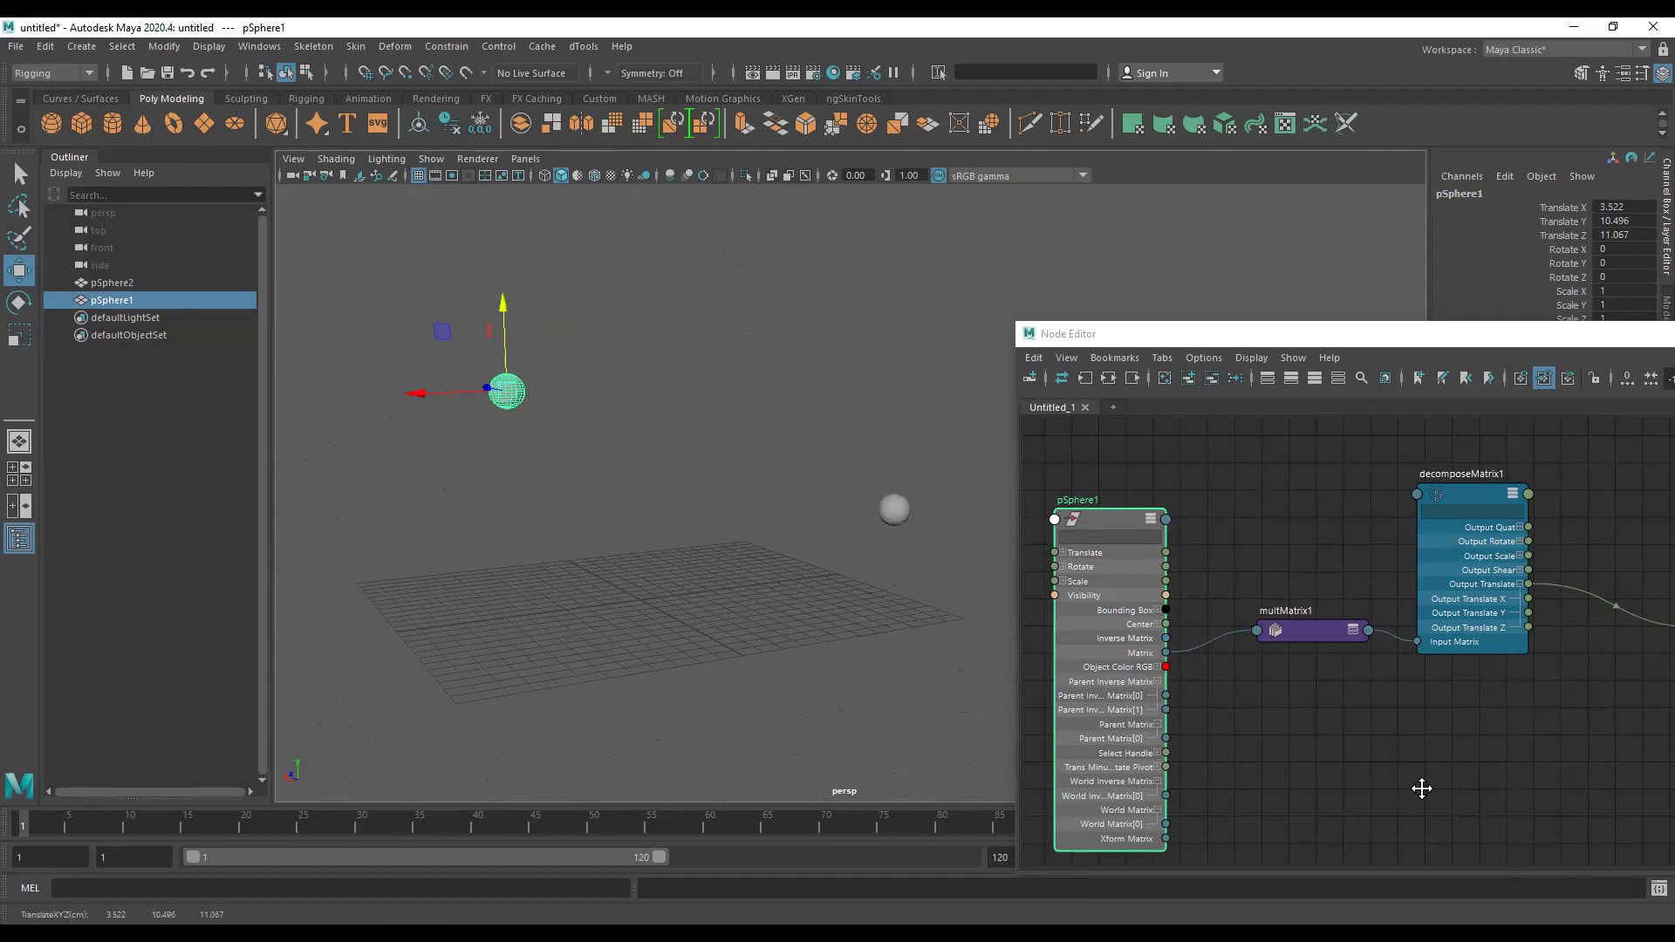
# Select pSphere2 and confirm its translate values match pSphere1's.
pyautogui.moveTo(1422, 789); pyautogui.dragTo(1389, 837, button='middle')
pyautogui.click(1626, 627)
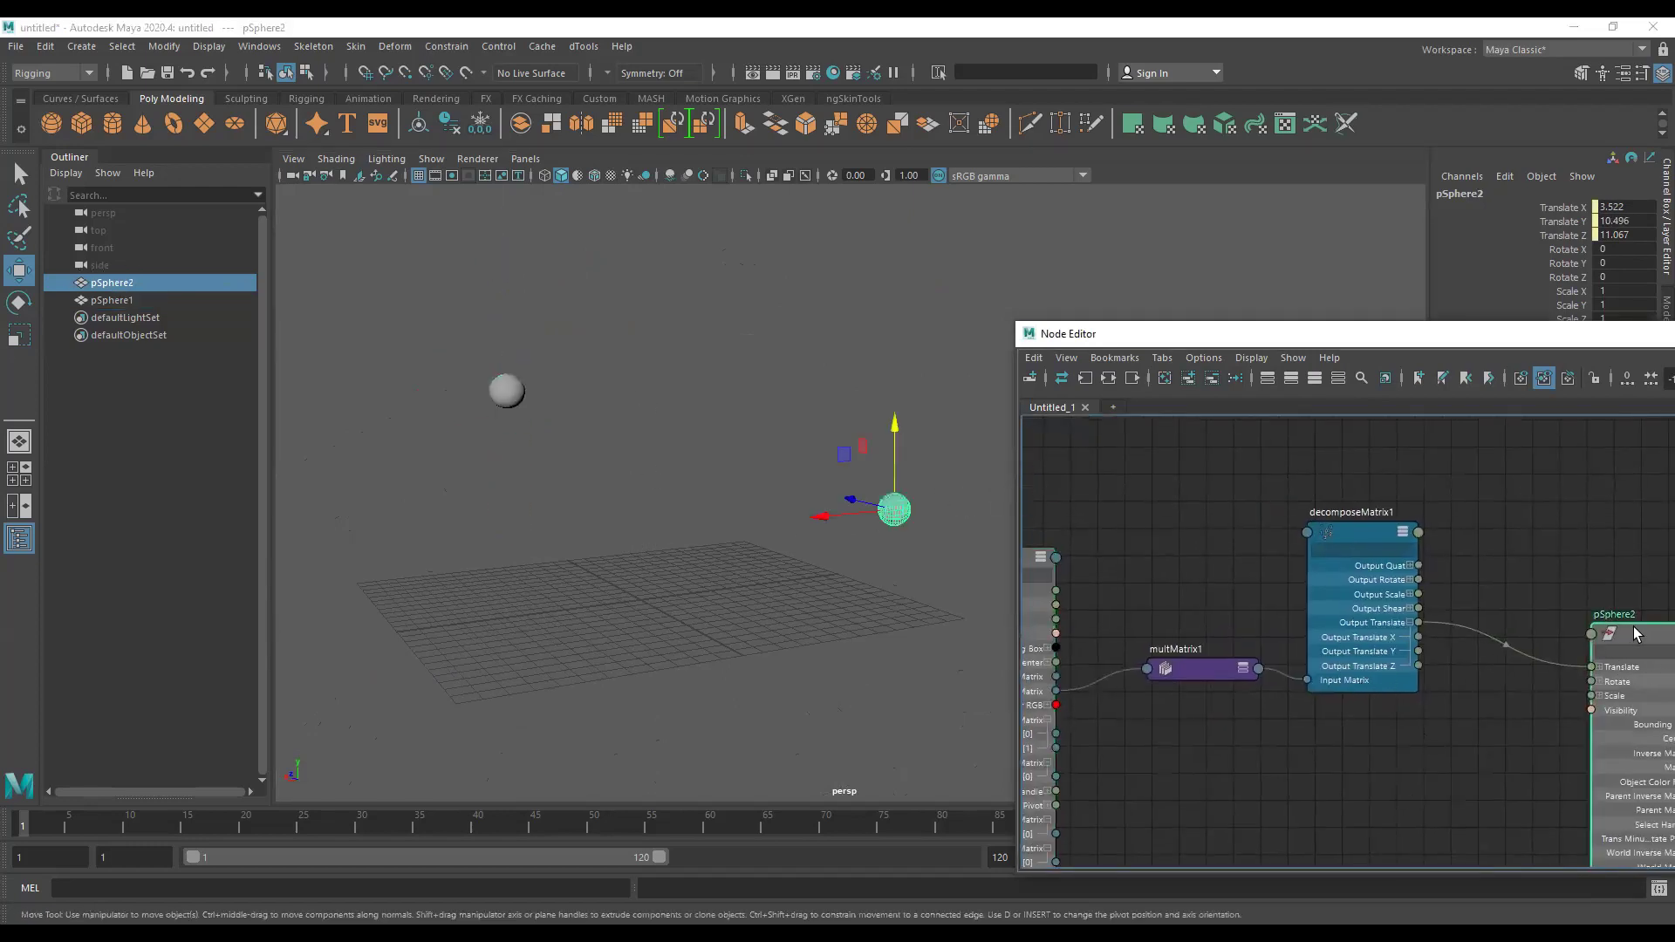
pyautogui.moveTo(1427, 347); pyautogui.dragTo(1362, 493)
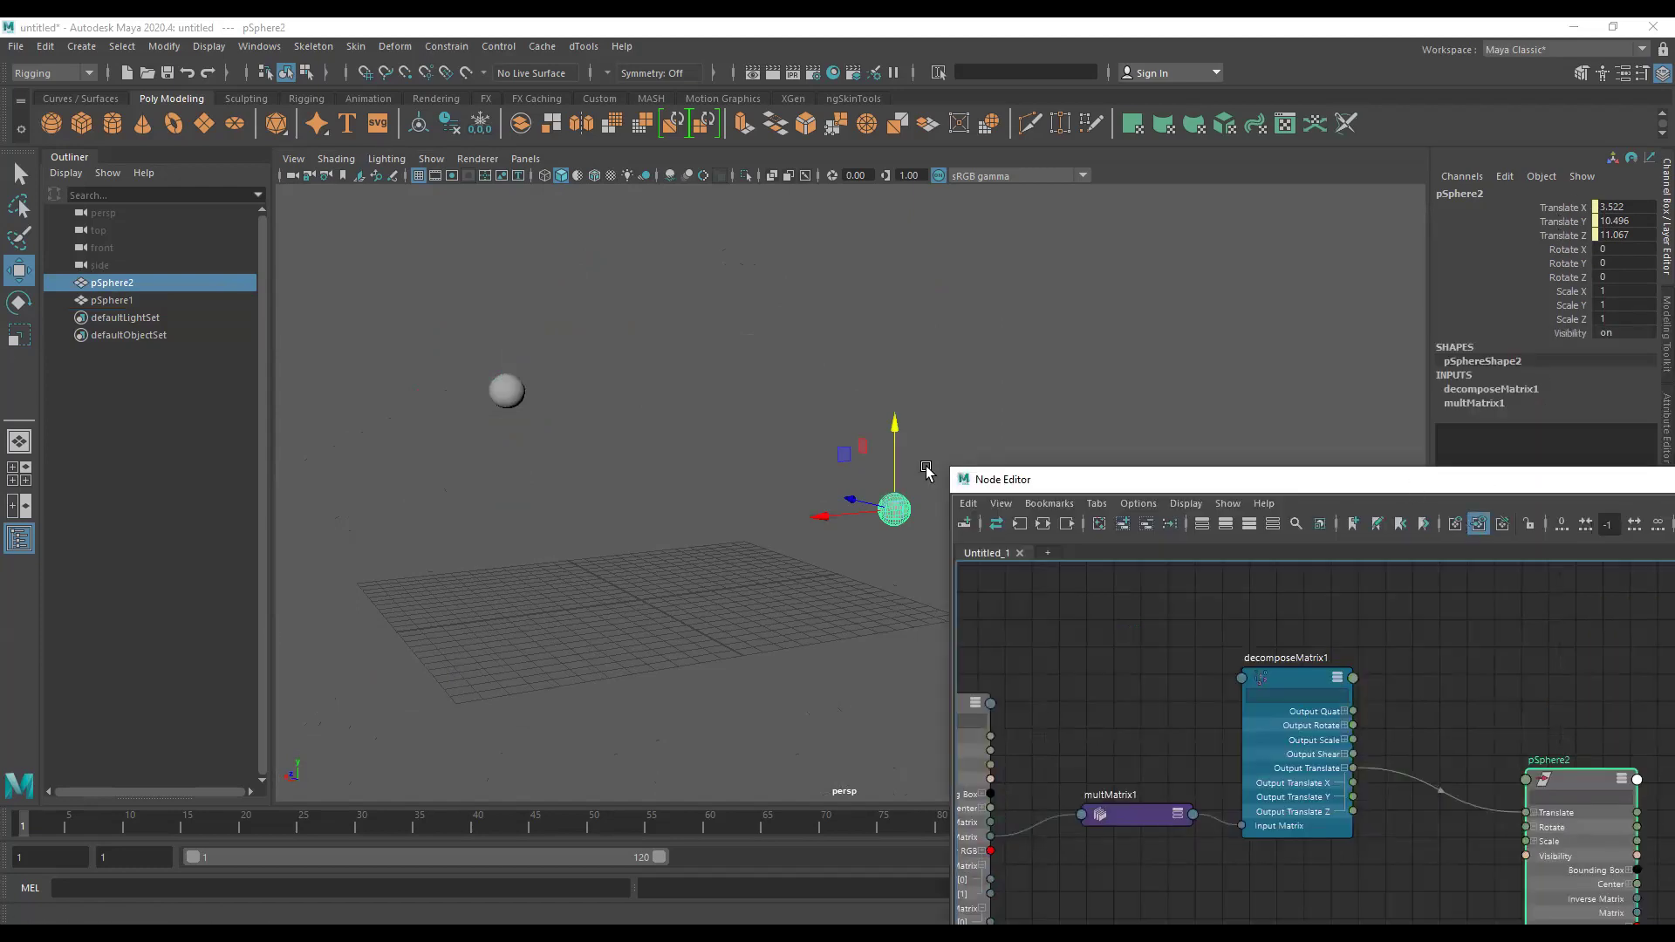
pyautogui.keyDown('alt'); pyautogui.moveTo(908, 488); pyautogui.dragTo(635, 569); pyautogui.keyUp('alt')
pyautogui.keyDown('alt'); pyautogui.moveTo(738, 494); pyautogui.dragTo(690, 515); pyautogui.keyUp('alt')
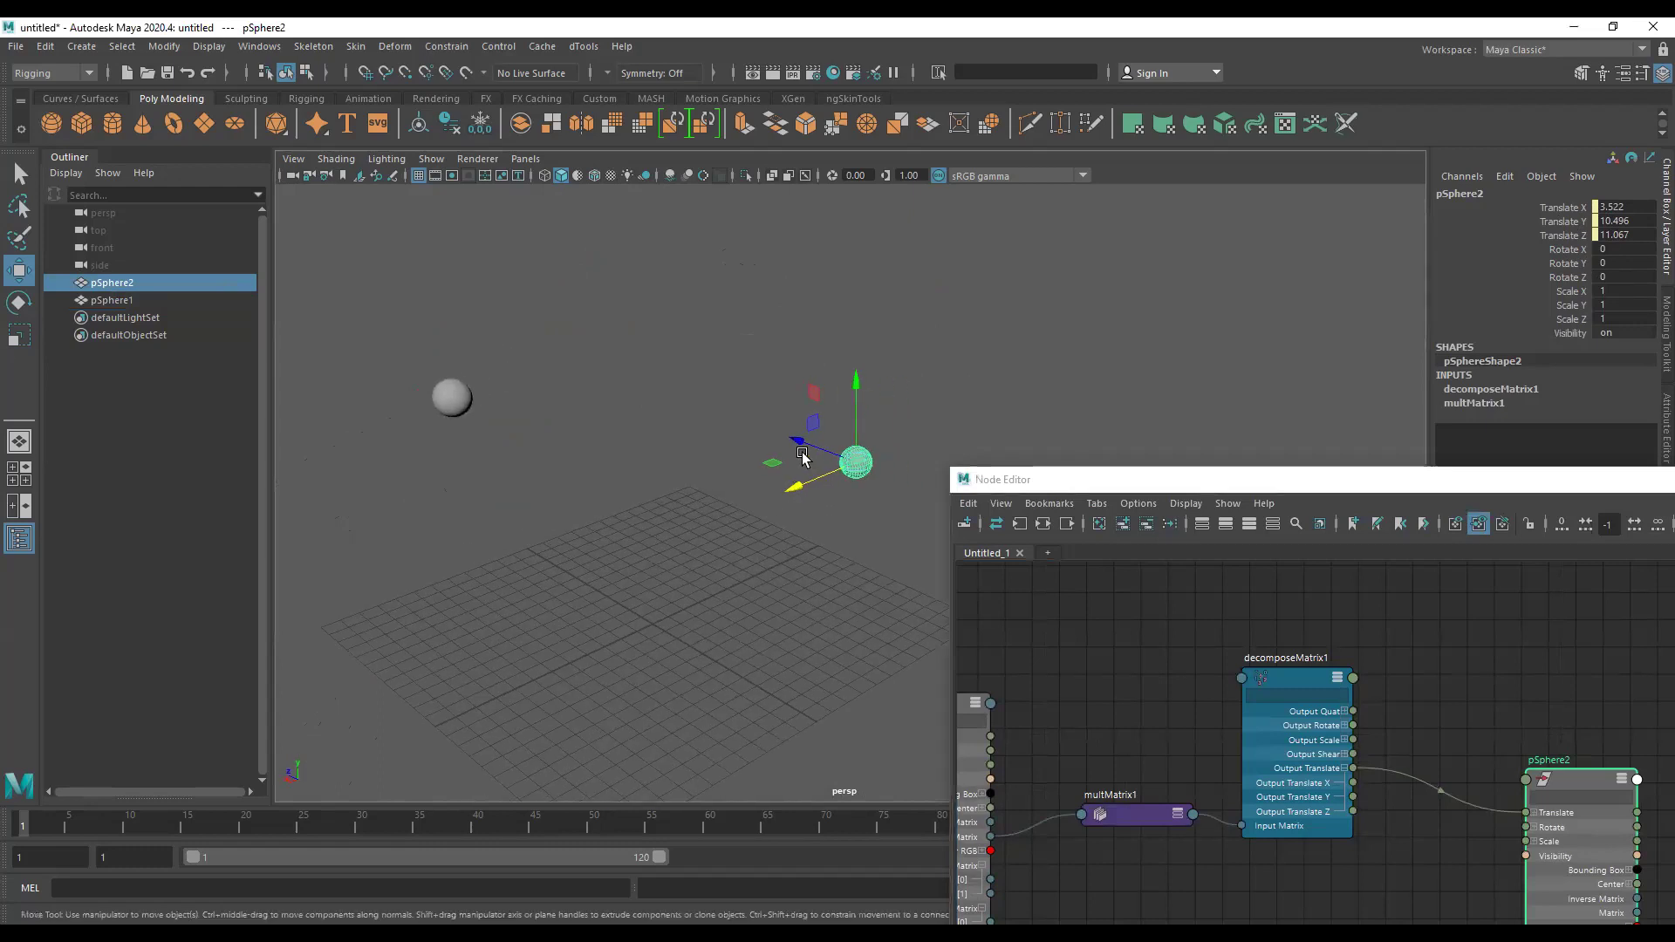
# Delete multMatrix1 and decomposeMatrix1, and zero both spheres' Translate X/Y/Z.
pyautogui.press('a')
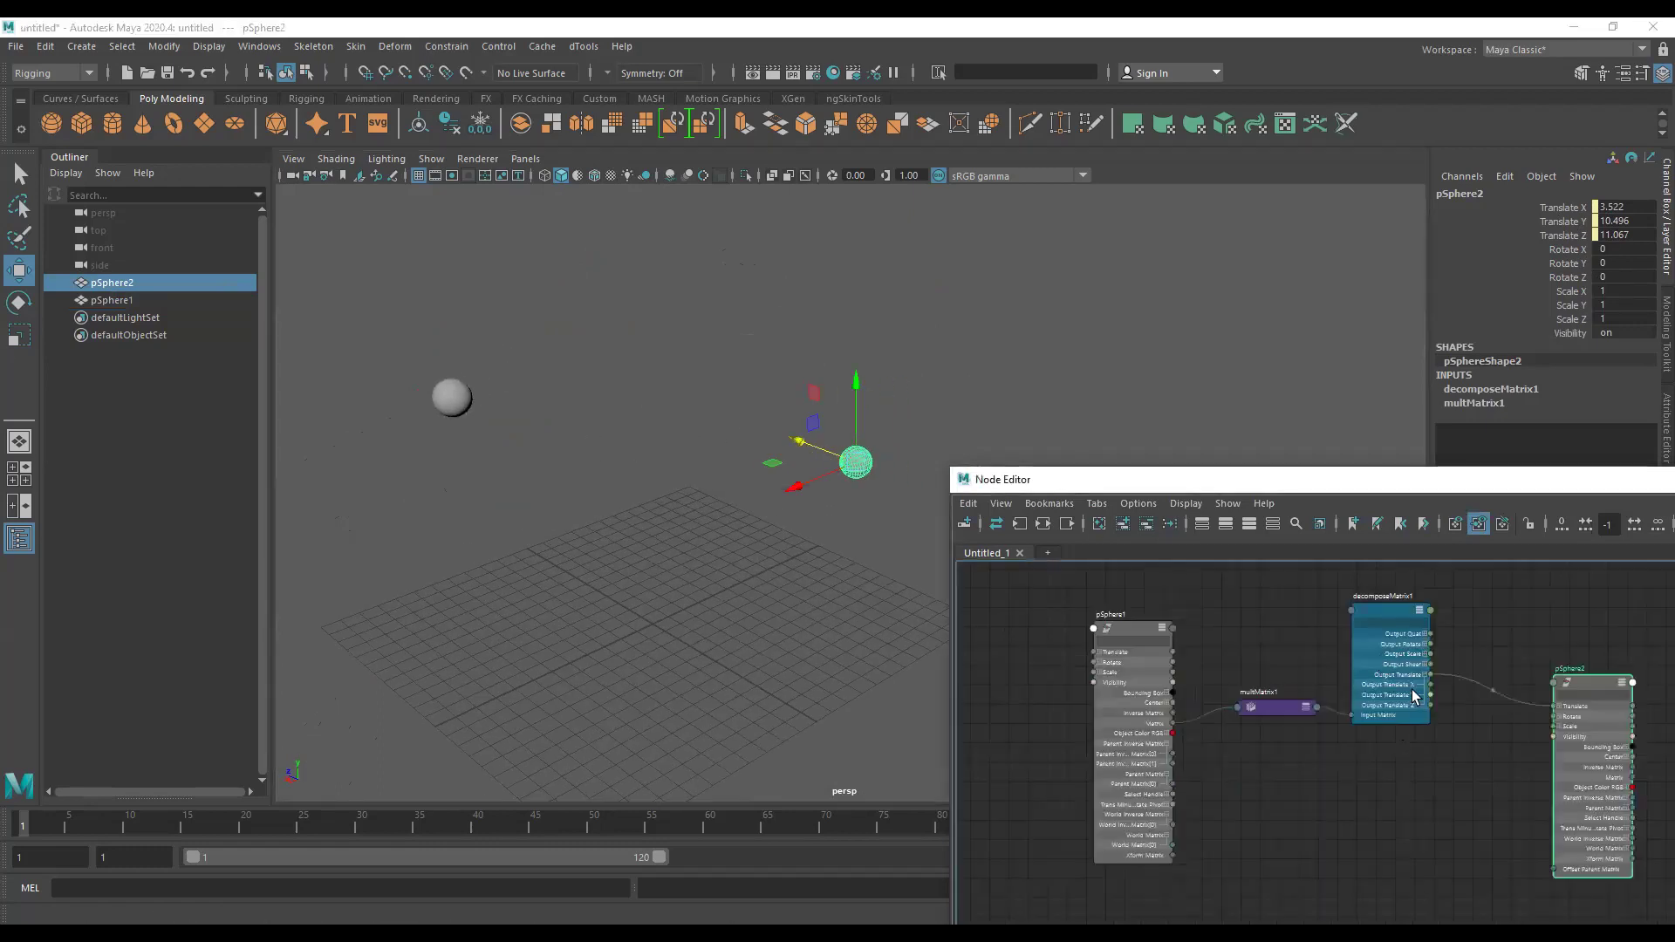
pyautogui.moveTo(1281, 683); pyautogui.dragTo(1284, 751)
pyautogui.press('Delete')
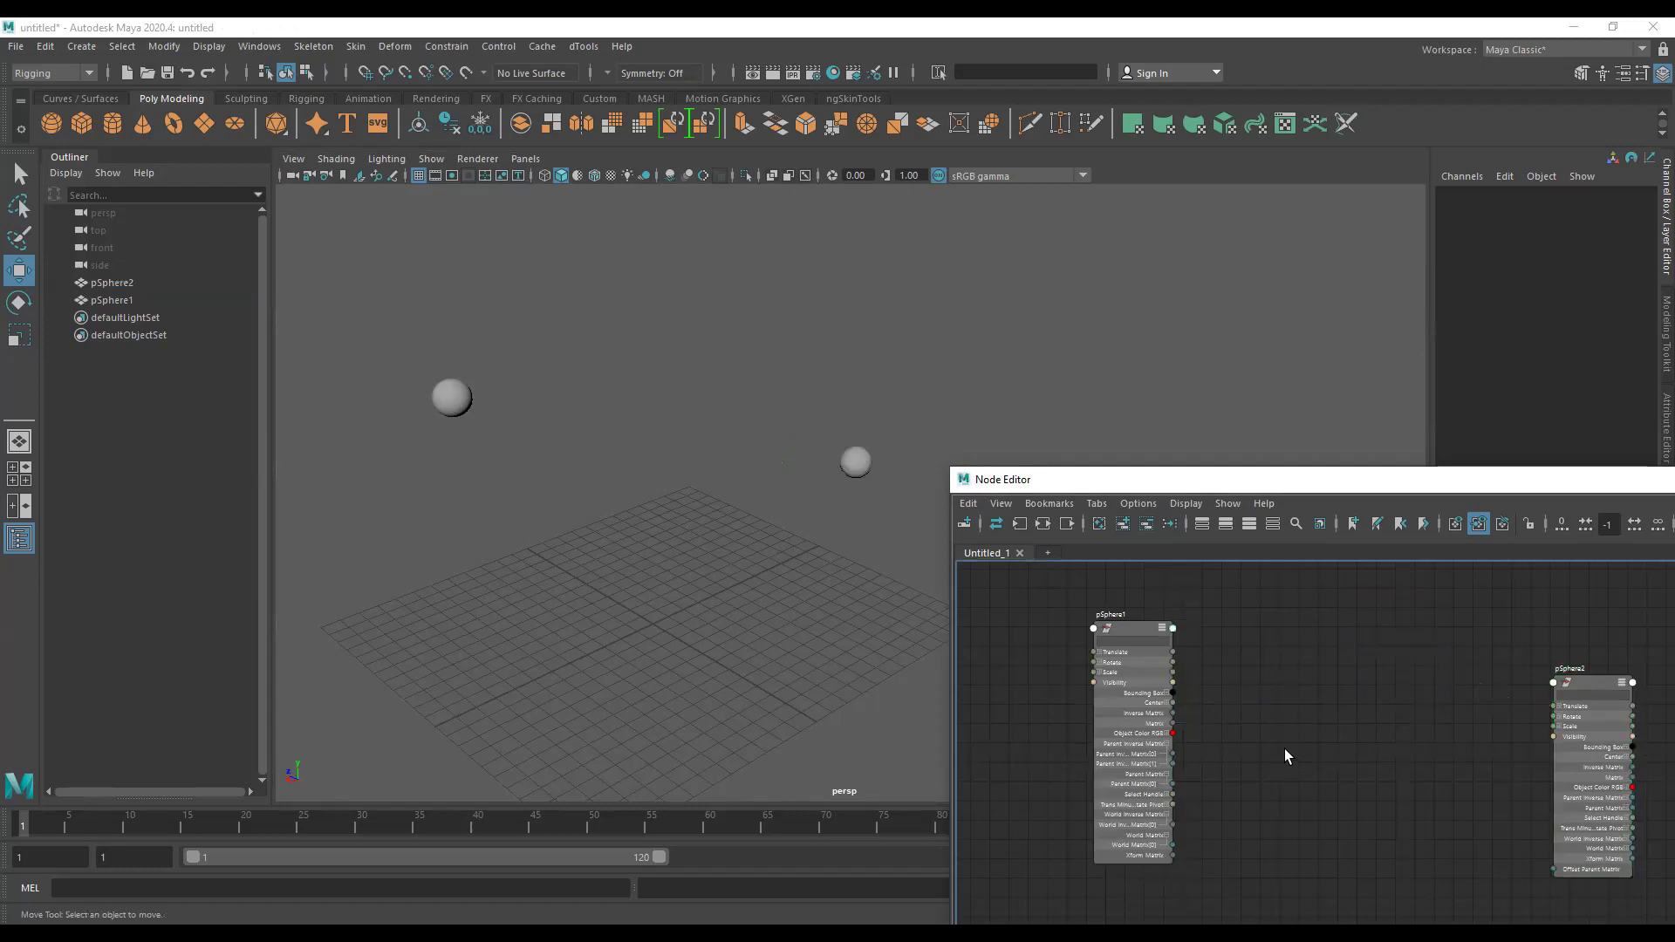
pyautogui.moveTo(336, 314); pyautogui.dragTo(907, 497)
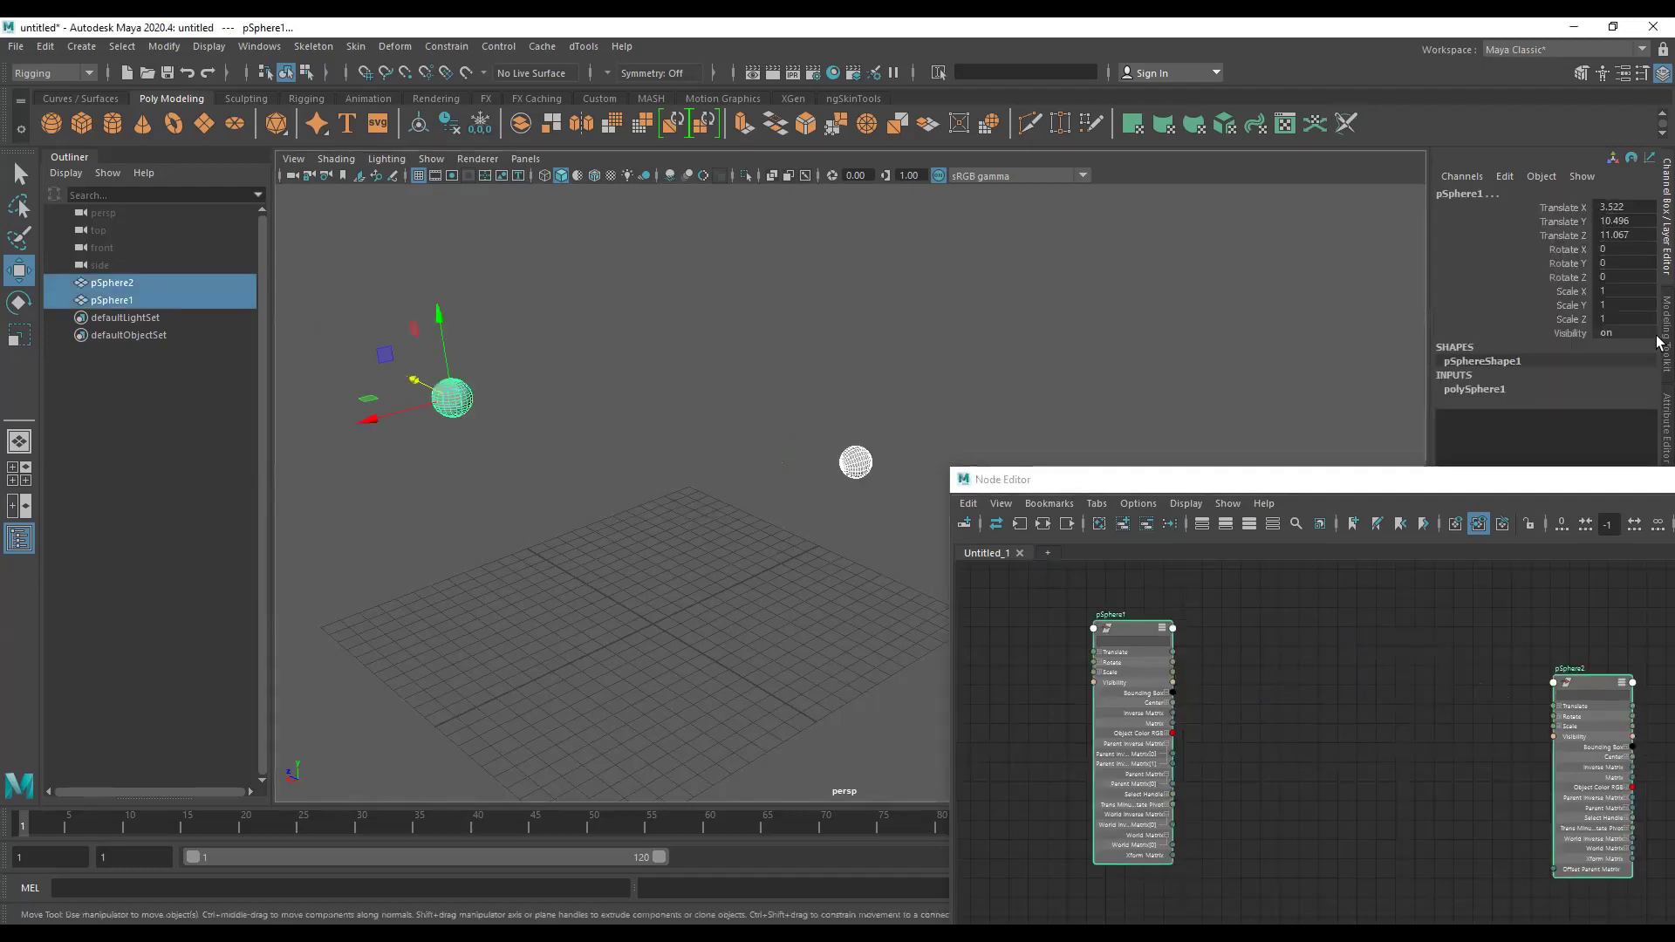
pyautogui.moveTo(1625, 210); pyautogui.dragTo(1624, 236)
pyautogui.write('0')
pyautogui.press('Return')
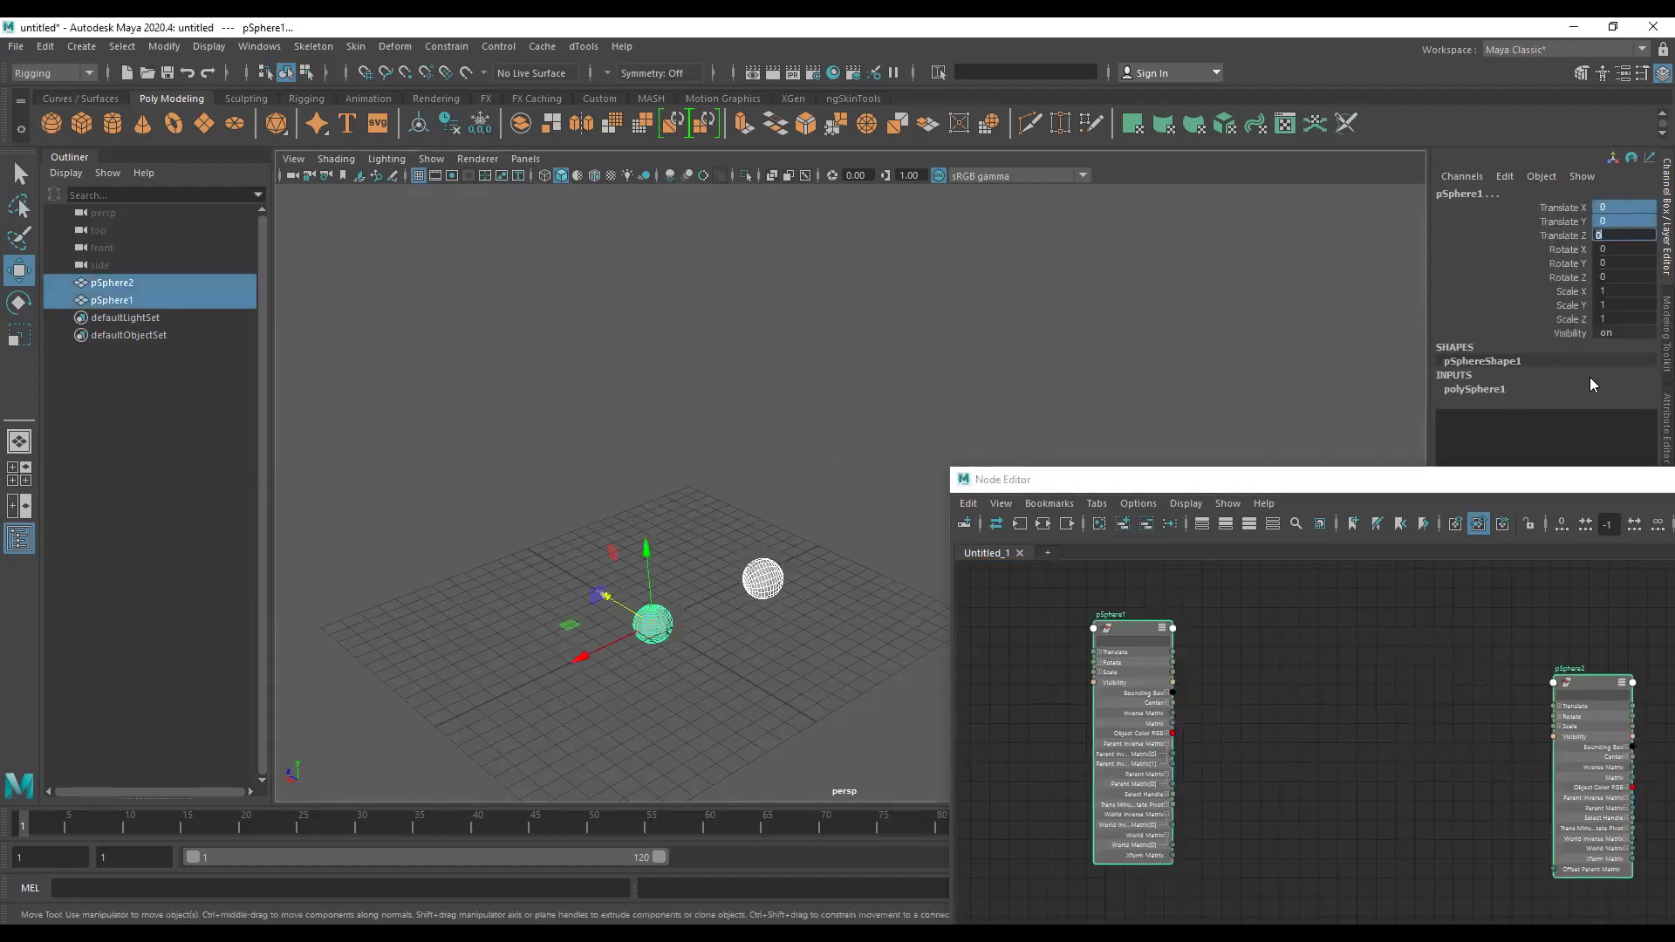
# Show pSphere2's Offset Parent Matrix as translate, rotate and scale in the Attribute Editor.
pyautogui.click(747, 673)
pyautogui.click(768, 576)
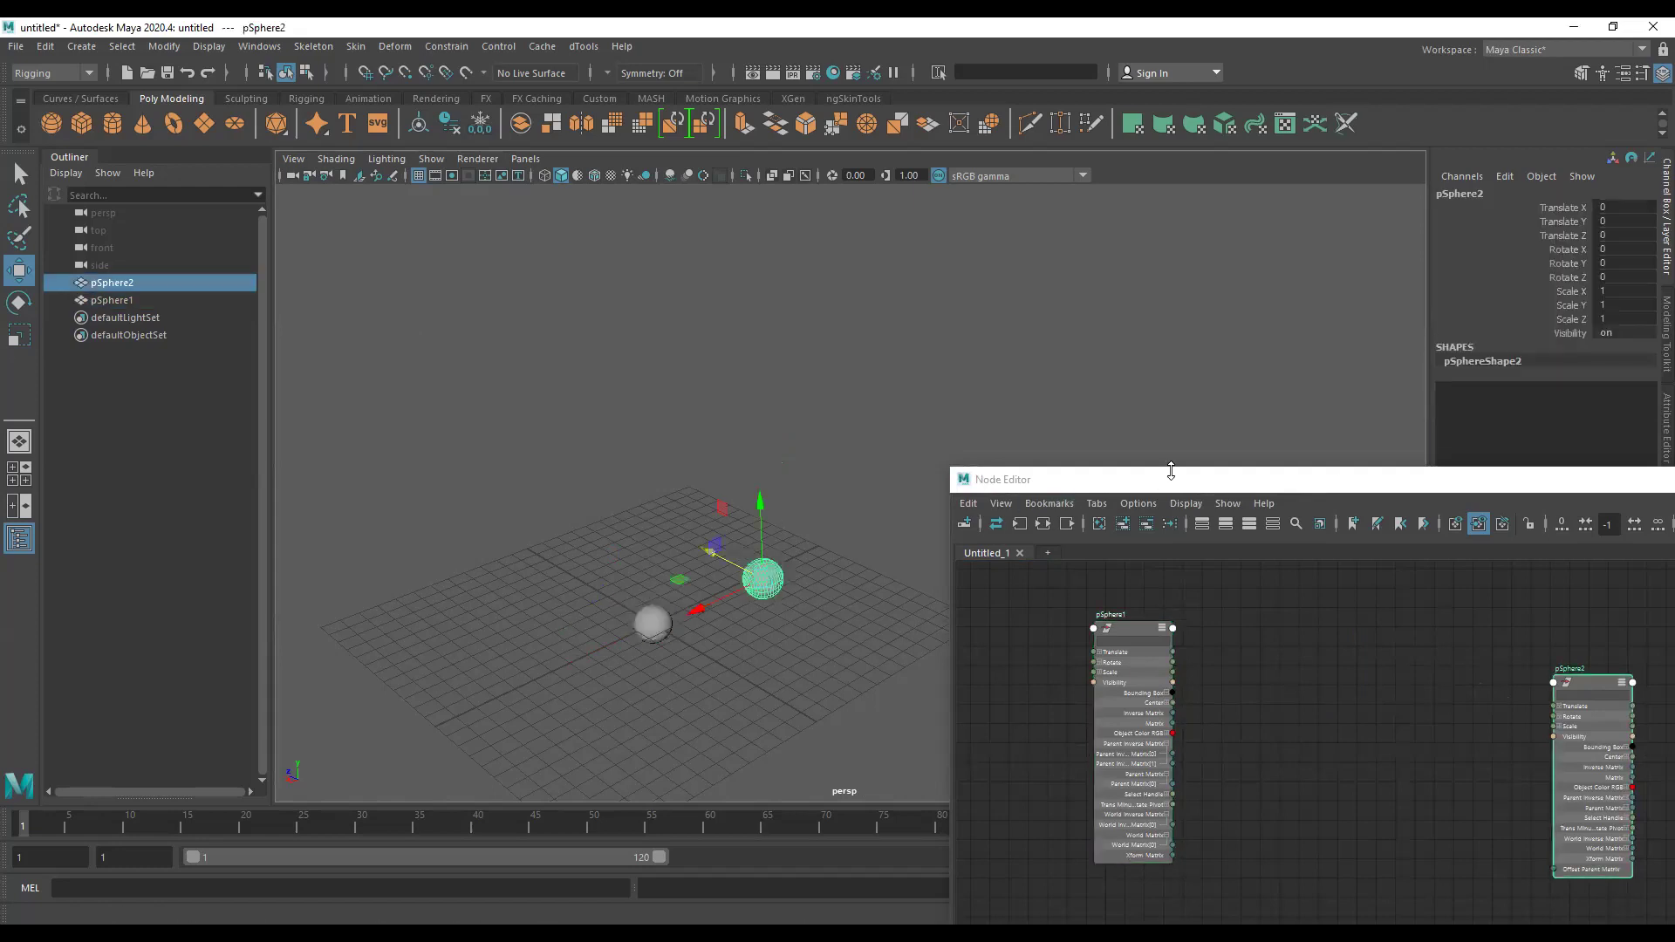
pyautogui.click(1665, 450)
pyautogui.click(1302, 462)
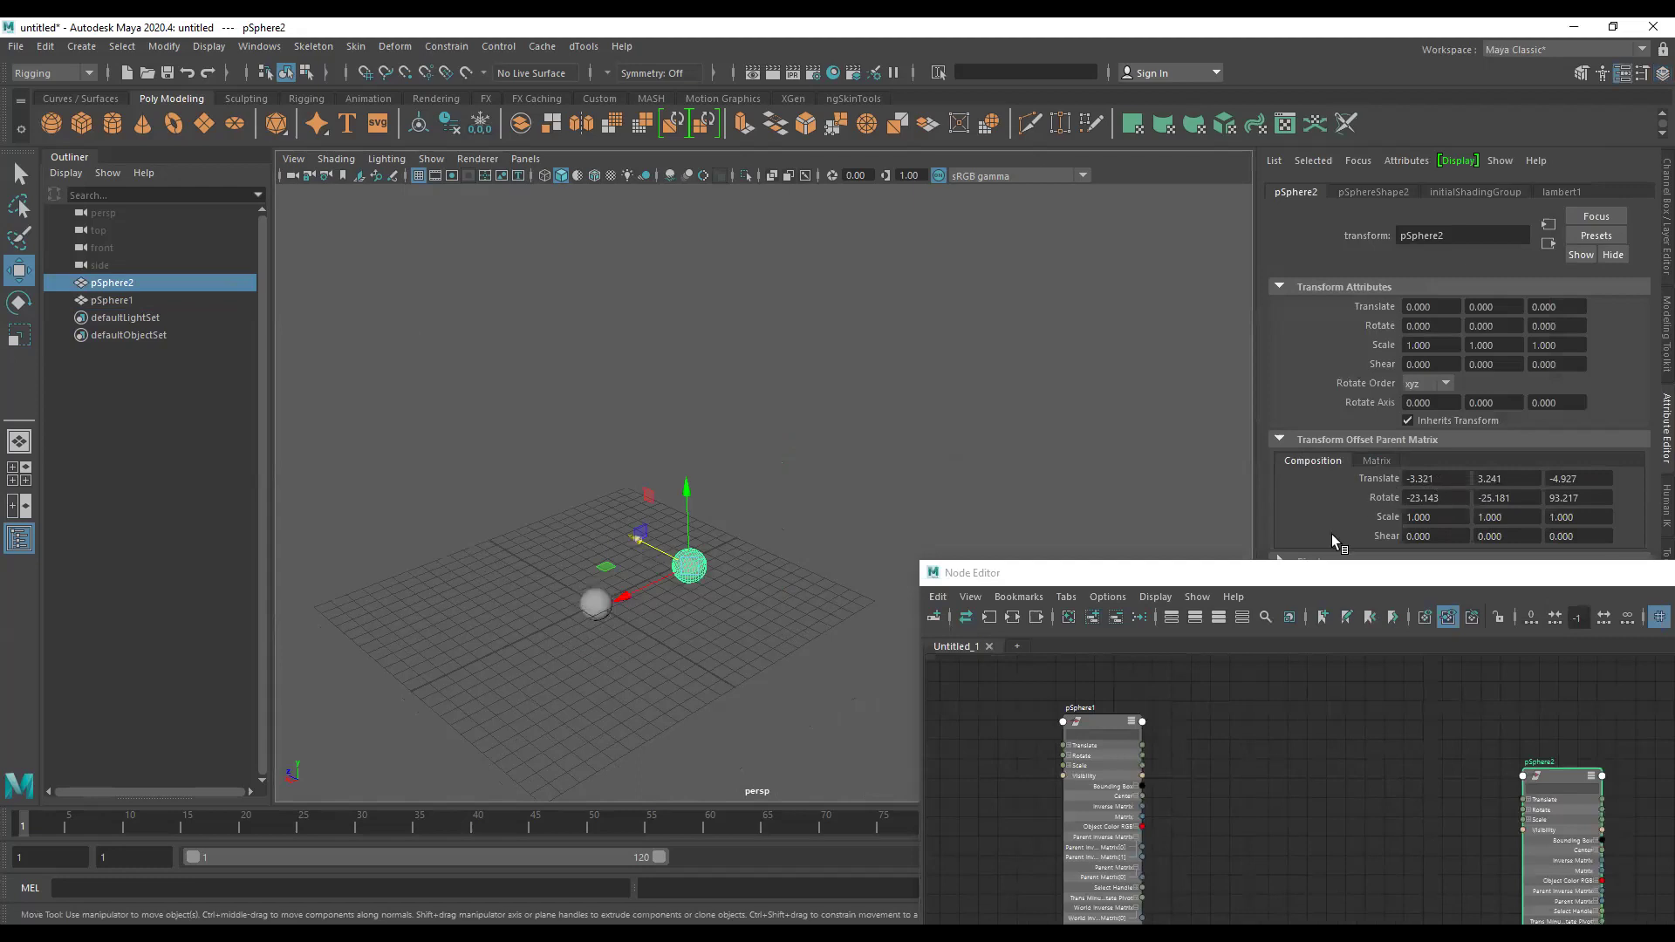
# Zero pSphere2's Offset Parent Matrix rotate and translate fields.
pyautogui.doubleClick(1420, 498)
pyautogui.write('0')
pyautogui.press('Tab')
pyautogui.write('0')
pyautogui.press('Tab')
pyautogui.write('0')
pyautogui.press('Tab')
pyautogui.scroll(2, 761, 487)
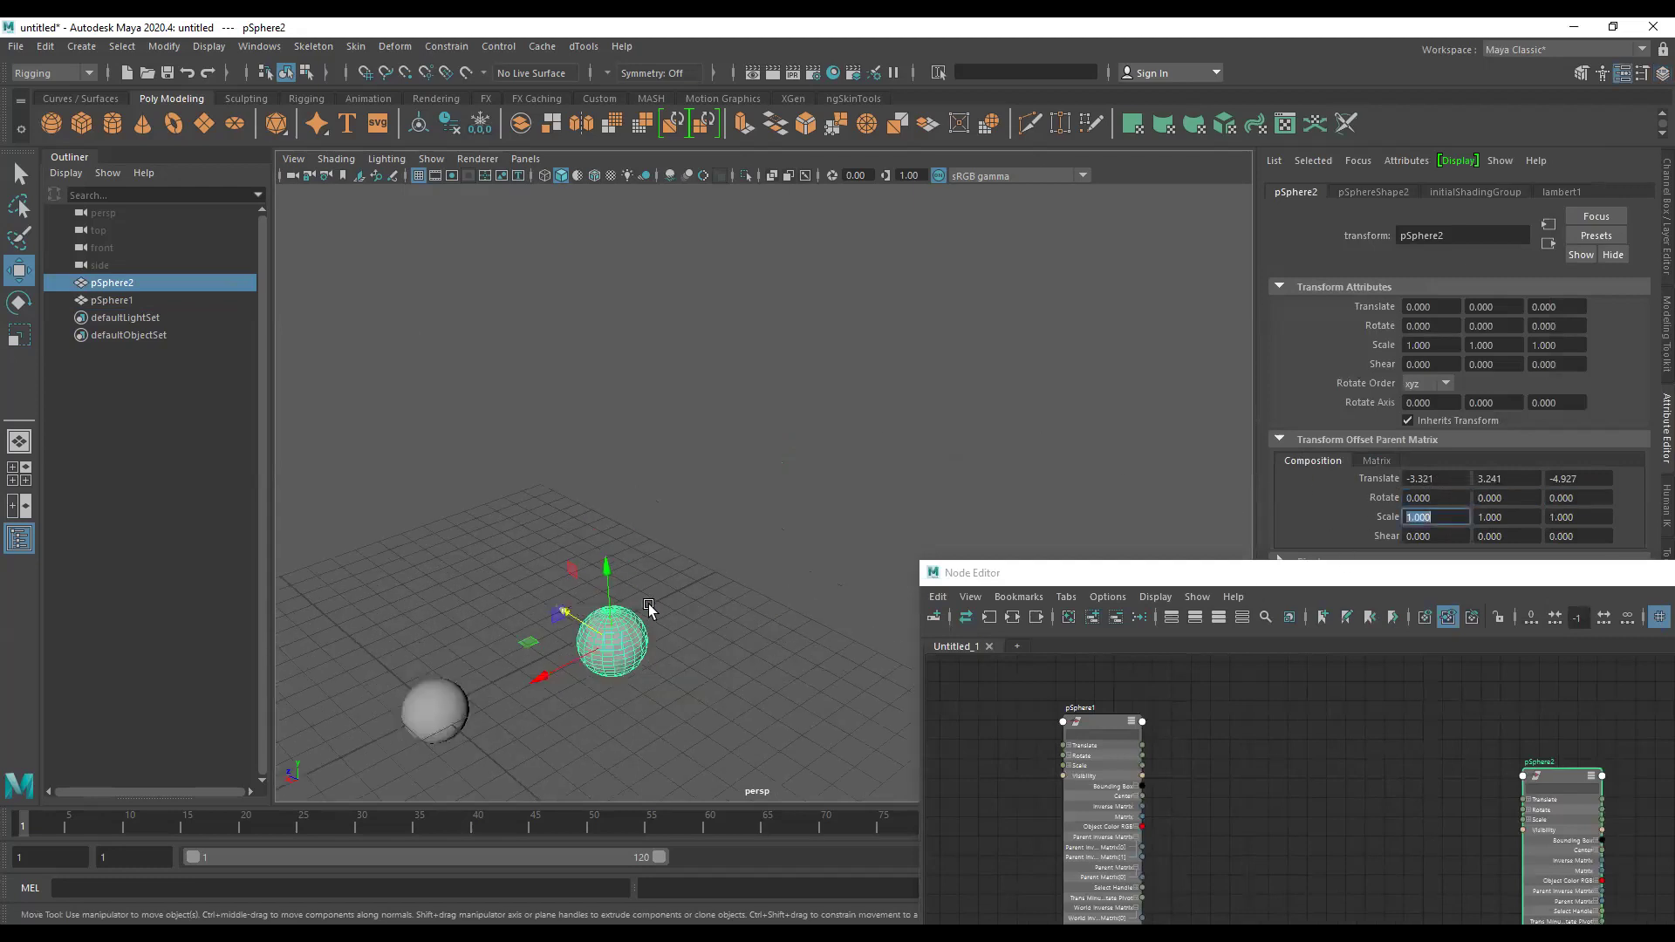
pyautogui.scroll(2, 730, 437)
pyautogui.scroll(2, 816, 486)
pyautogui.scroll(2, 767, 480)
pyautogui.moveTo(768, 480)
pyautogui.keyDown('alt'); pyautogui.mouseDown()
pyautogui.moveTo(771, 520)
pyautogui.moveTo(819, 520)
pyautogui.mouseUp(); pyautogui.keyUp('alt')
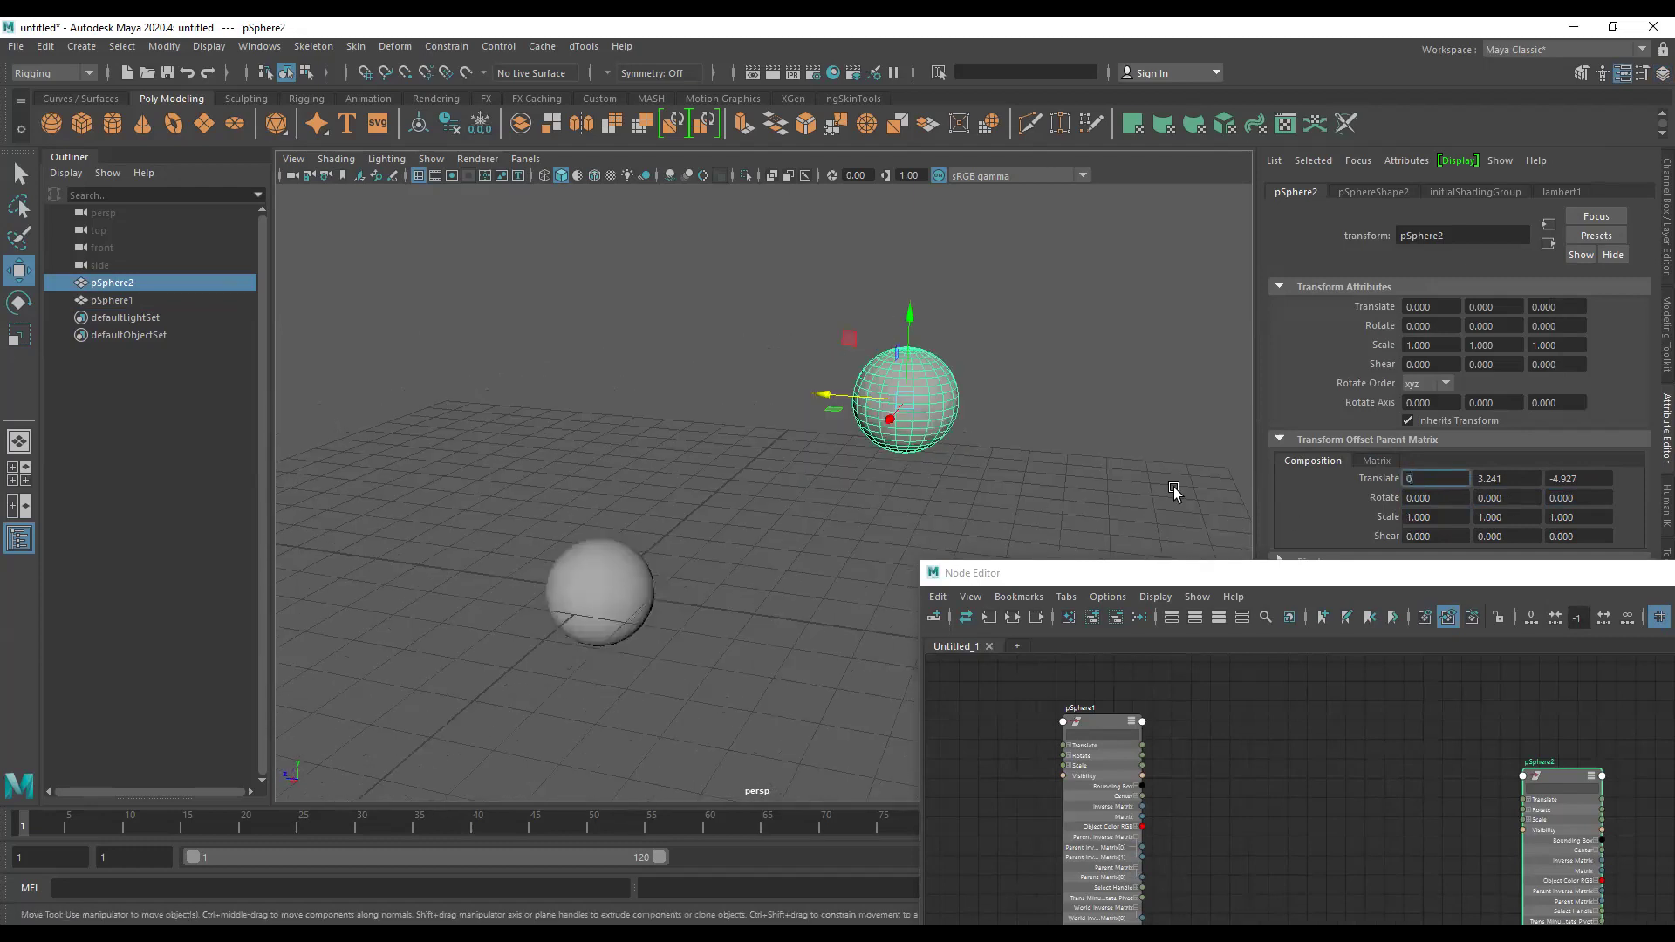
pyautogui.press('Tab')
pyautogui.write('0')
pyautogui.press('Tab')
pyautogui.write('0')
pyautogui.press('Tab')
# Move pSphere2 to X -5.123 and wire pSphere1's Matrix into its Offset Parent Matrix.
pyautogui.keyDown('alt'); pyautogui.moveTo(674, 605); pyautogui.dragTo(611, 622); pyautogui.keyUp('alt')
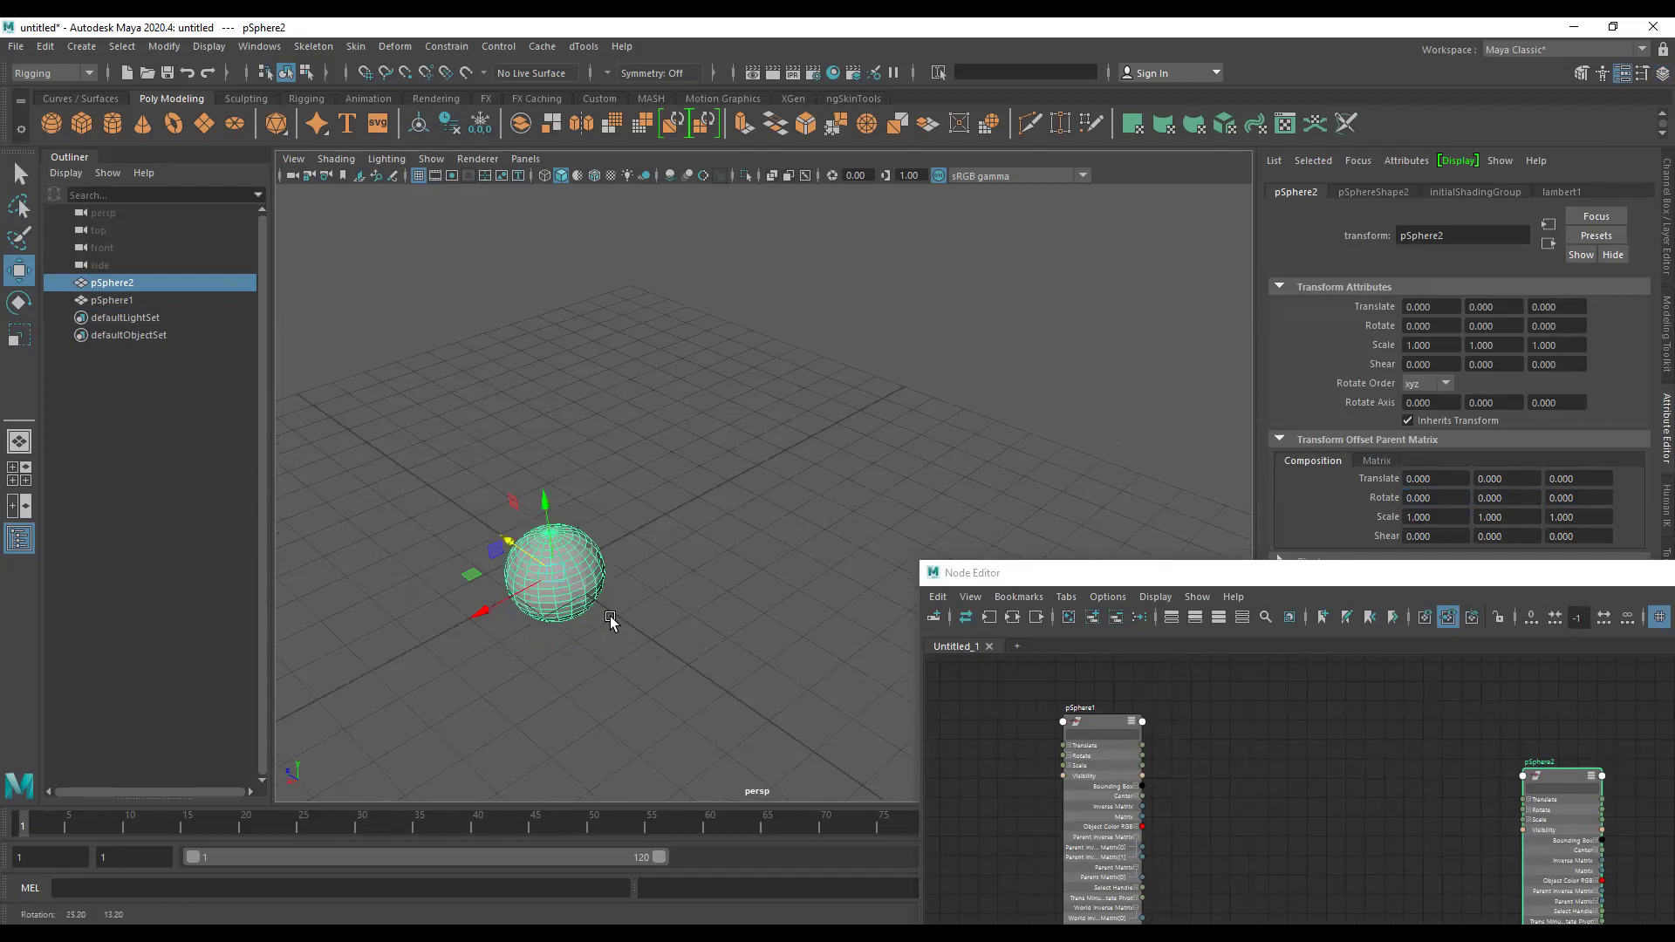
pyautogui.moveTo(480, 611); pyautogui.dragTo(664, 515)
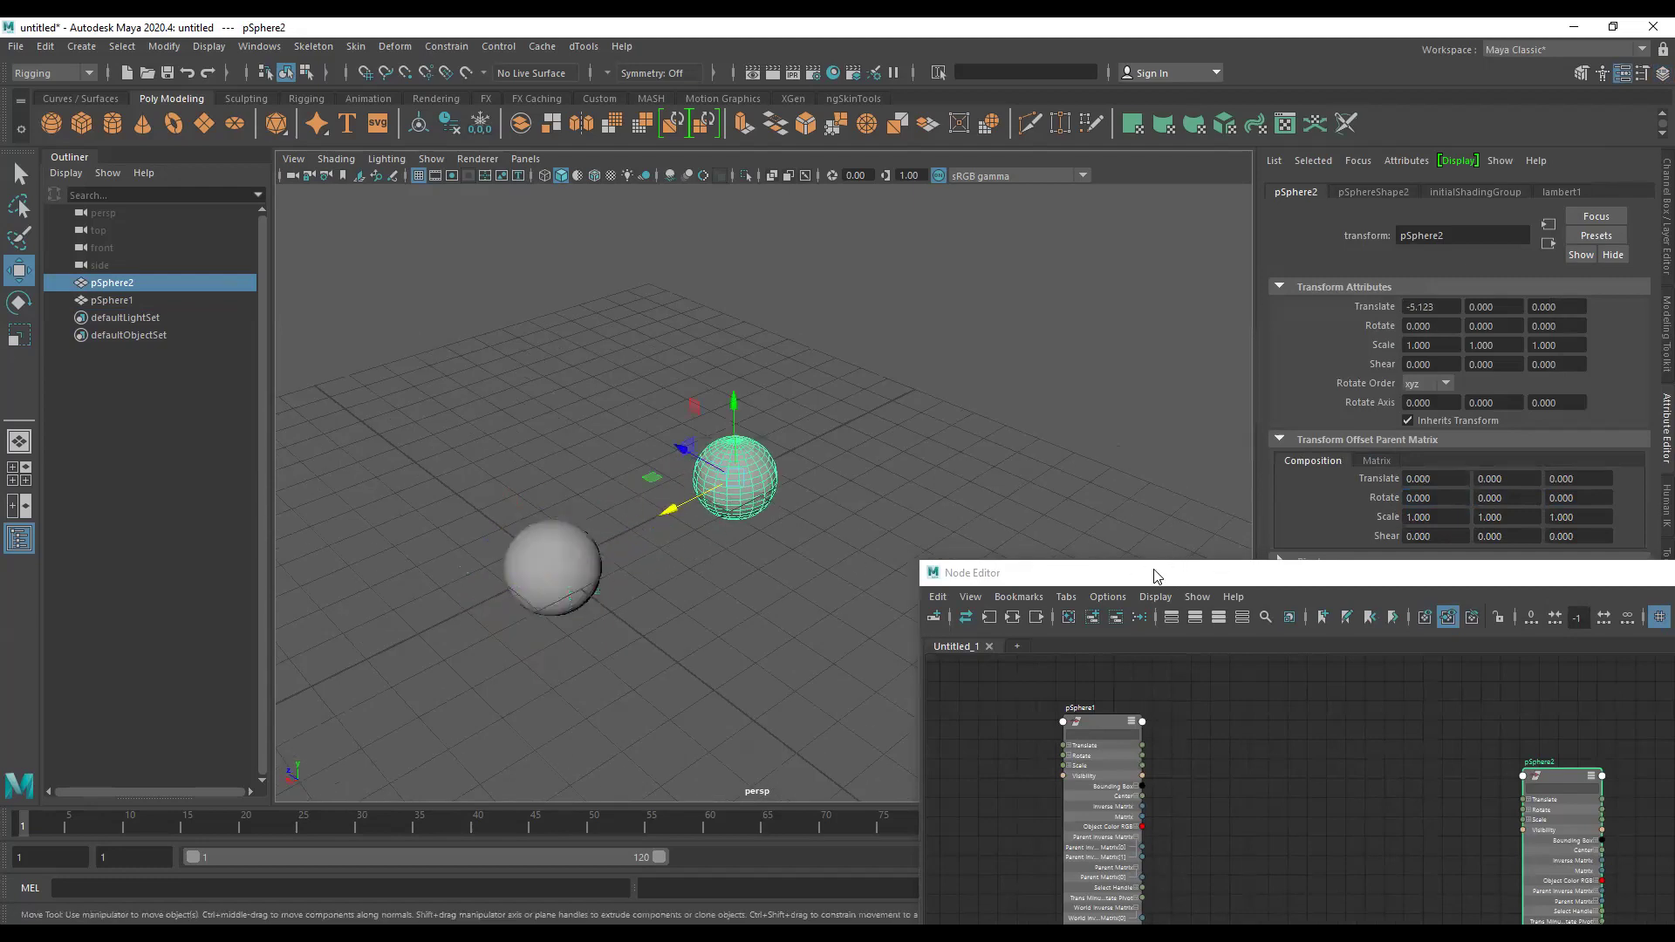
pyautogui.moveTo(1003, 573); pyautogui.dragTo(958, 326)
pyautogui.press('a')
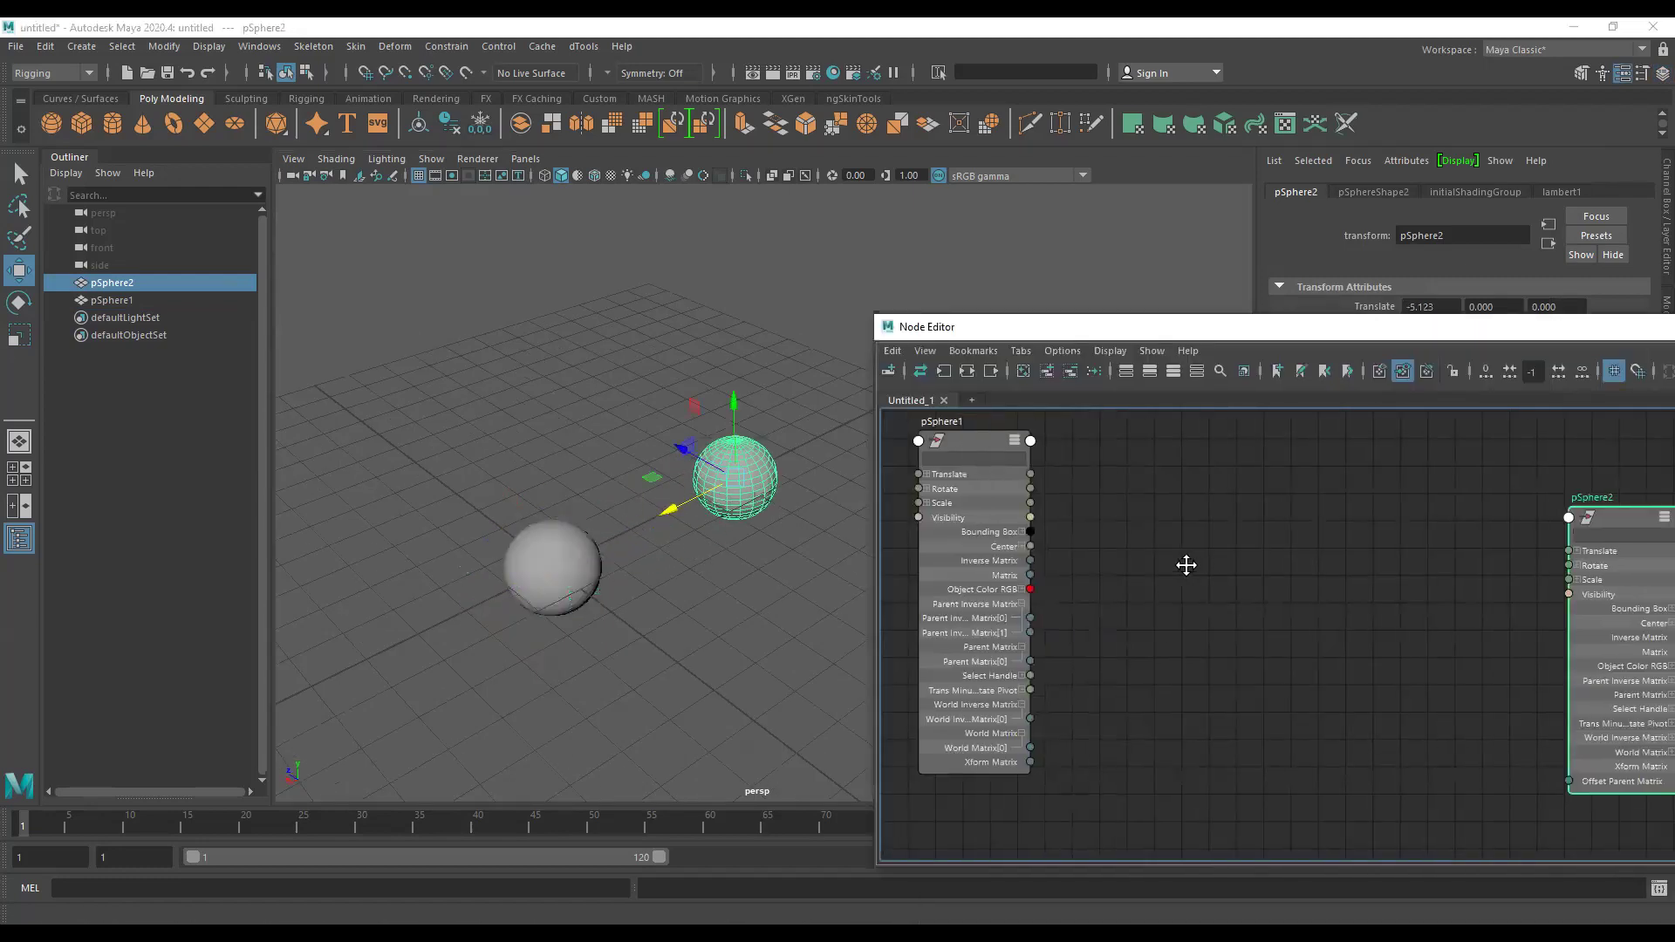
pyautogui.moveTo(1003, 576)
pyautogui.mouseDown()
pyautogui.moveTo(1543, 799)
pyautogui.moveTo(1534, 767)
pyautogui.moveTo(1543, 779)
pyautogui.mouseUp()
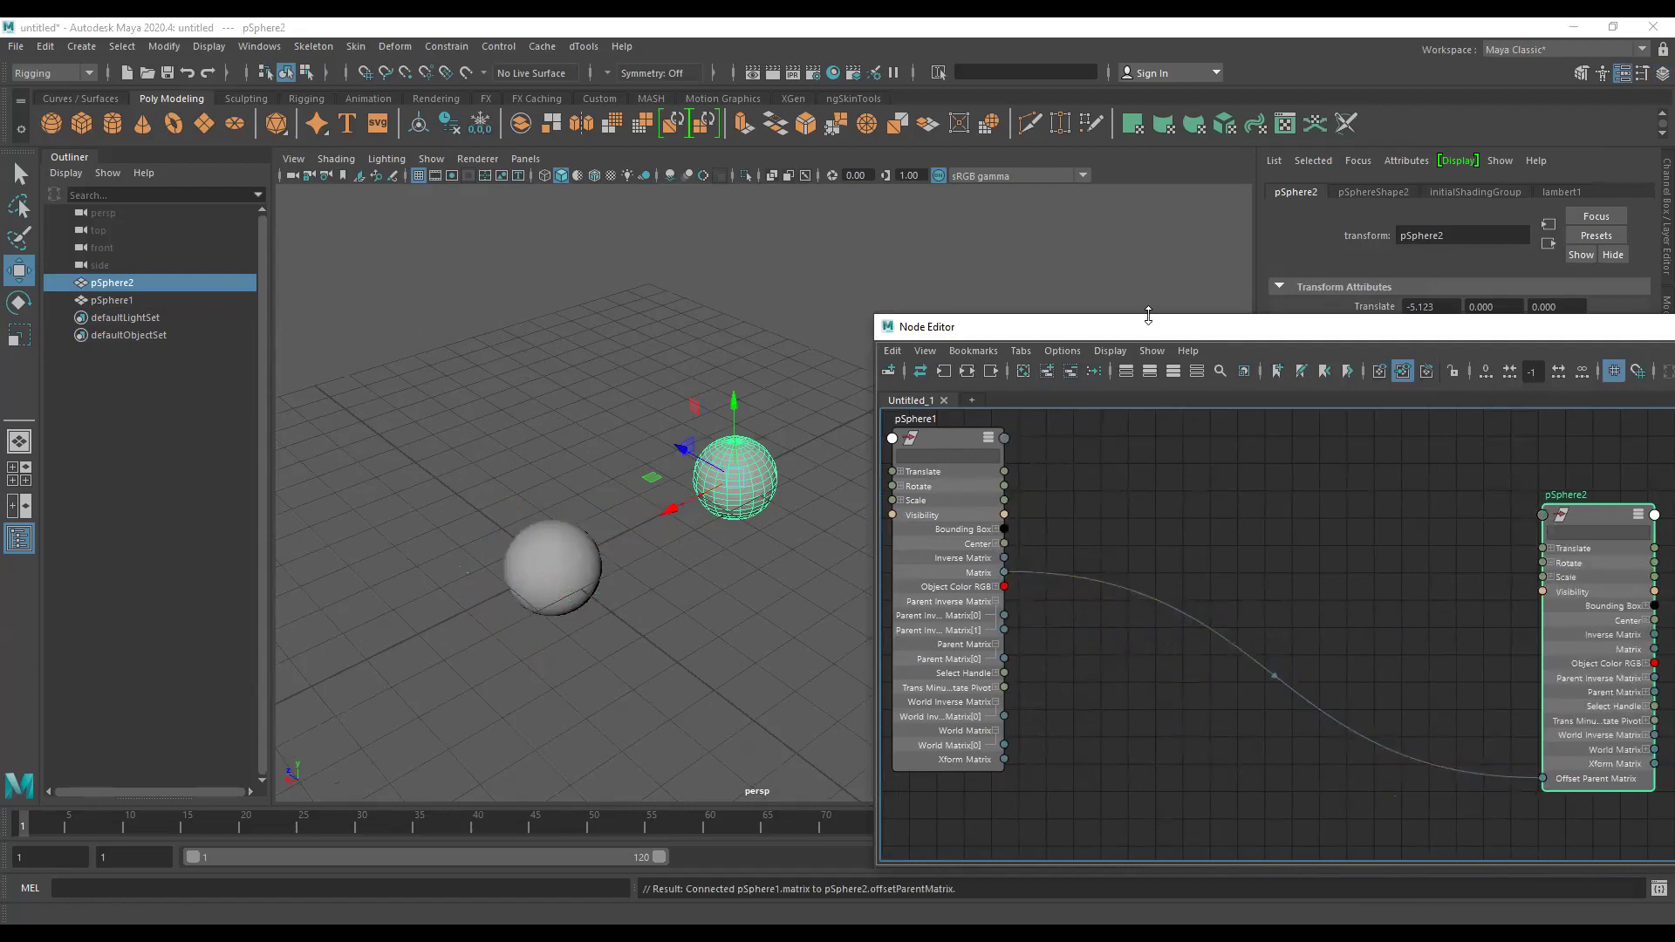
pyautogui.moveTo(1158, 338); pyautogui.dragTo(1136, 762)
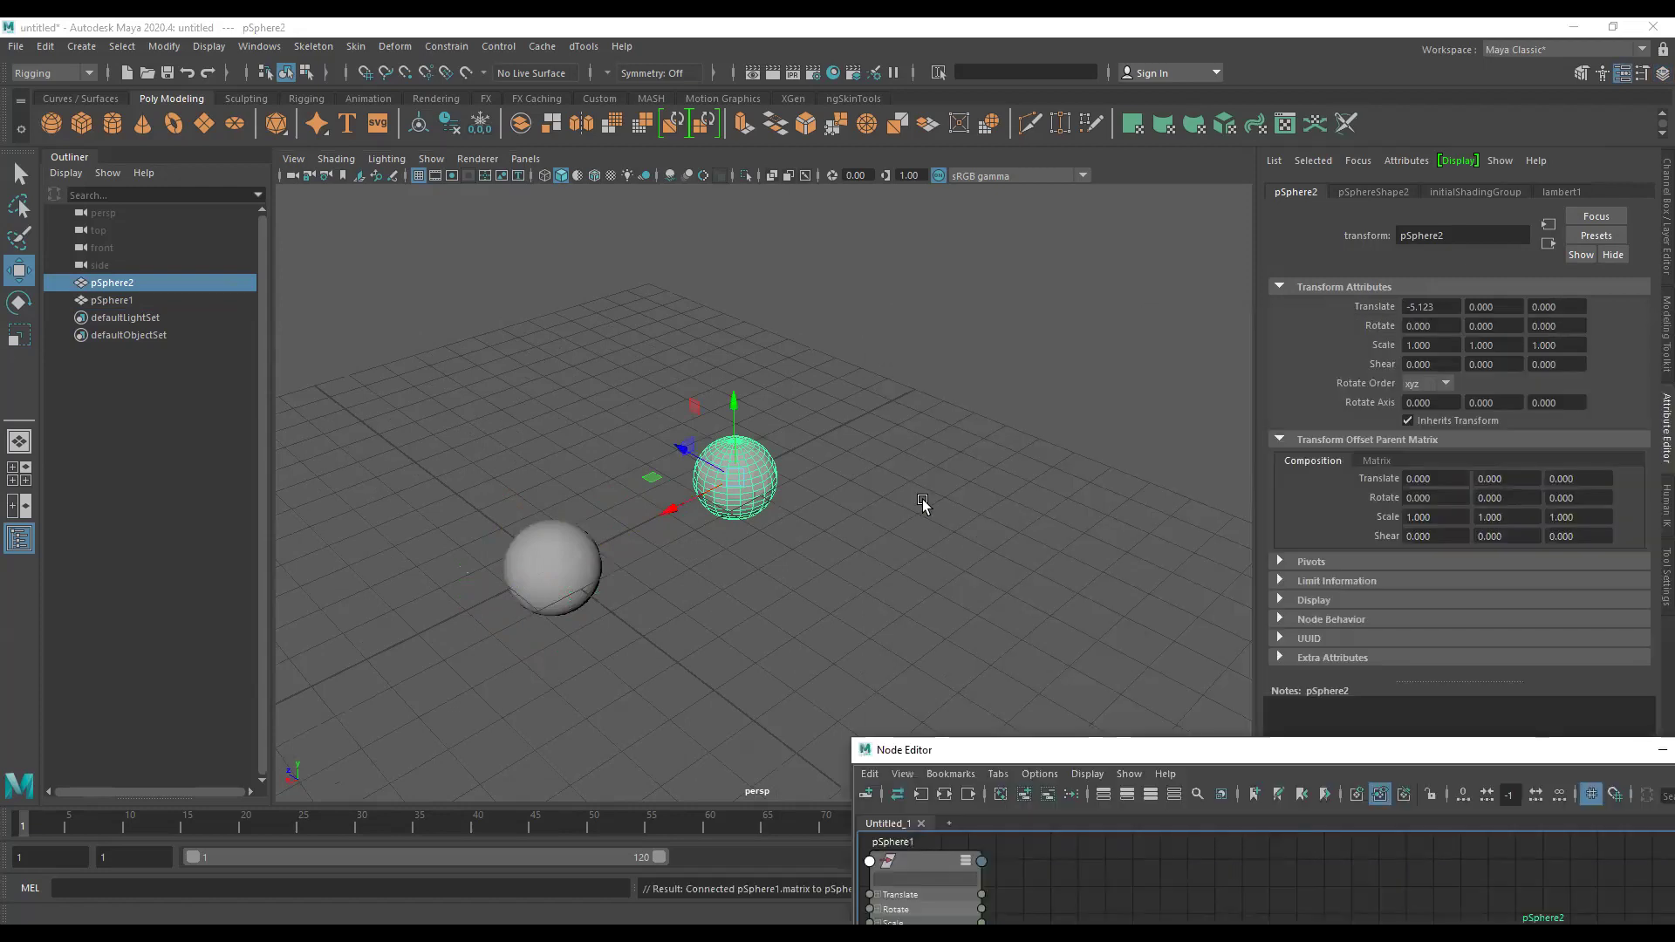
# Move, rotate and scale pSphere1 up to 1.701.
pyautogui.moveTo(798, 572)
pyautogui.keyDown('alt'); pyautogui.mouseDown()
pyautogui.moveTo(650, 484)
pyautogui.moveTo(684, 269)
pyautogui.moveTo(685, 381)
pyautogui.moveTo(718, 411)
pyautogui.mouseUp(); pyautogui.keyUp('alt')
pyautogui.moveTo(628, 464)
pyautogui.mouseDown()
pyautogui.moveTo(500, 440)
pyautogui.moveTo(580, 434)
pyautogui.mouseUp()
pyautogui.press('e')
pyautogui.moveTo(704, 449)
pyautogui.keyDown('alt'); pyautogui.mouseDown()
pyautogui.moveTo(580, 400)
pyautogui.moveTo(785, 447)
pyautogui.moveTo(698, 419)
pyautogui.moveTo(561, 436)
pyautogui.moveTo(737, 512)
pyautogui.mouseUp(); pyautogui.keyUp('alt')
pyautogui.press('r')
pyautogui.keyDown('alt'); pyautogui.moveTo(738, 512); pyautogui.dragTo(971, 469, button='right'); pyautogui.keyUp('alt')
# Select pSphere2 and inspect its translate through scale values.
pyautogui.click(829, 406)
pyautogui.click(1664, 273)
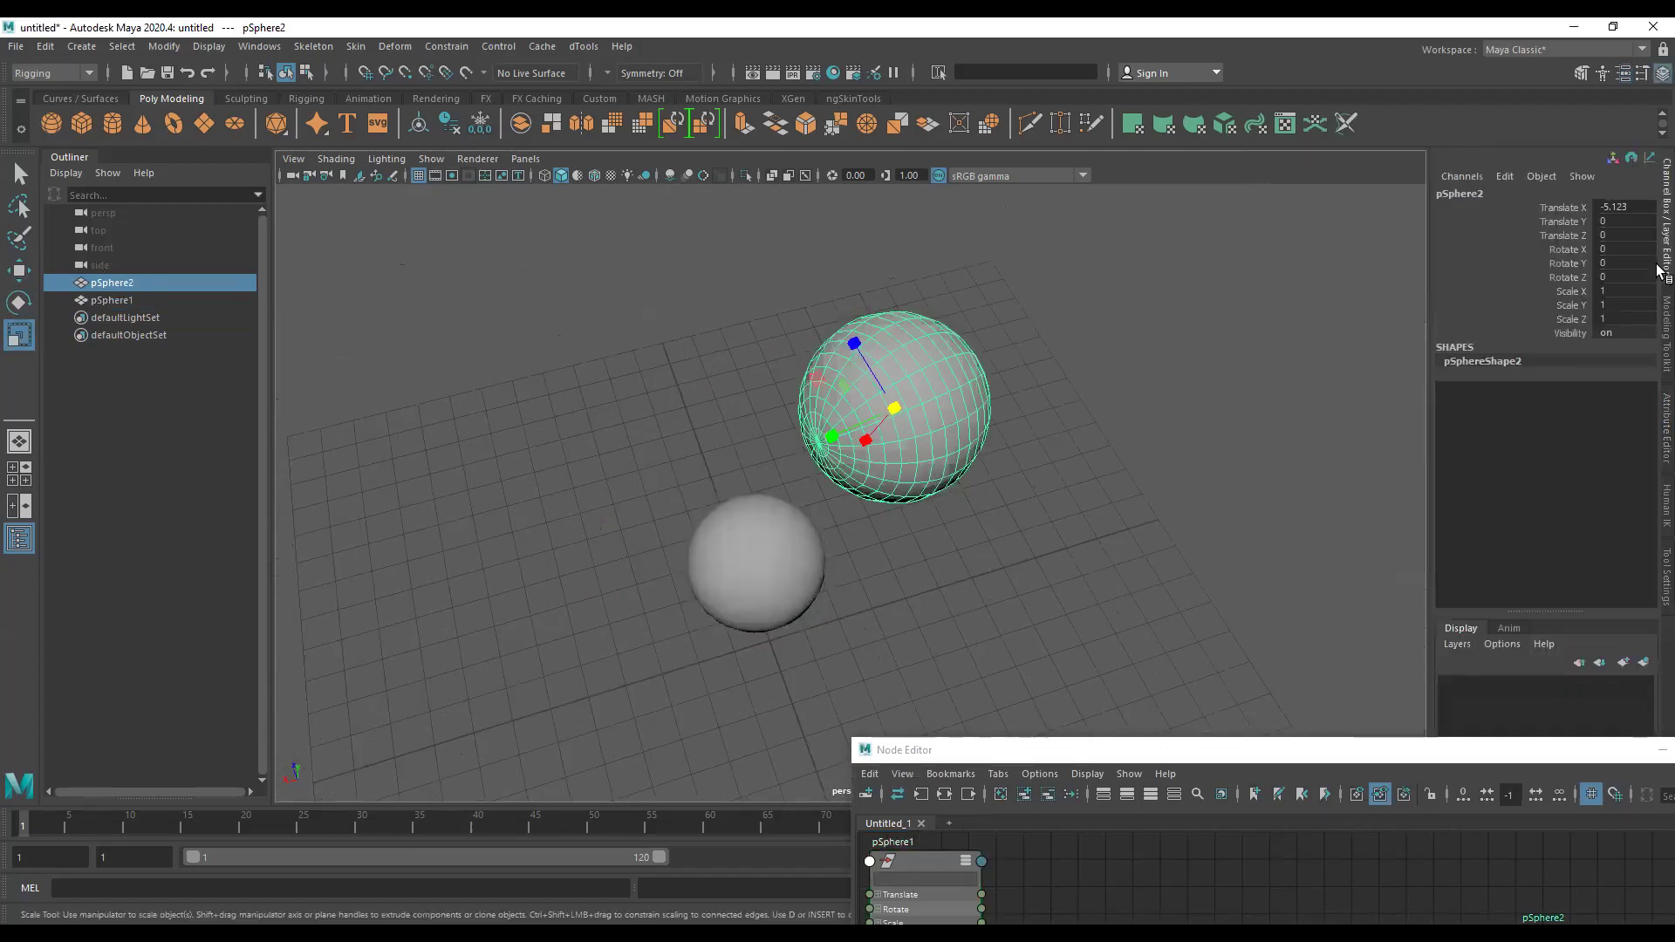
pyautogui.moveTo(1568, 206); pyautogui.dragTo(1567, 323)
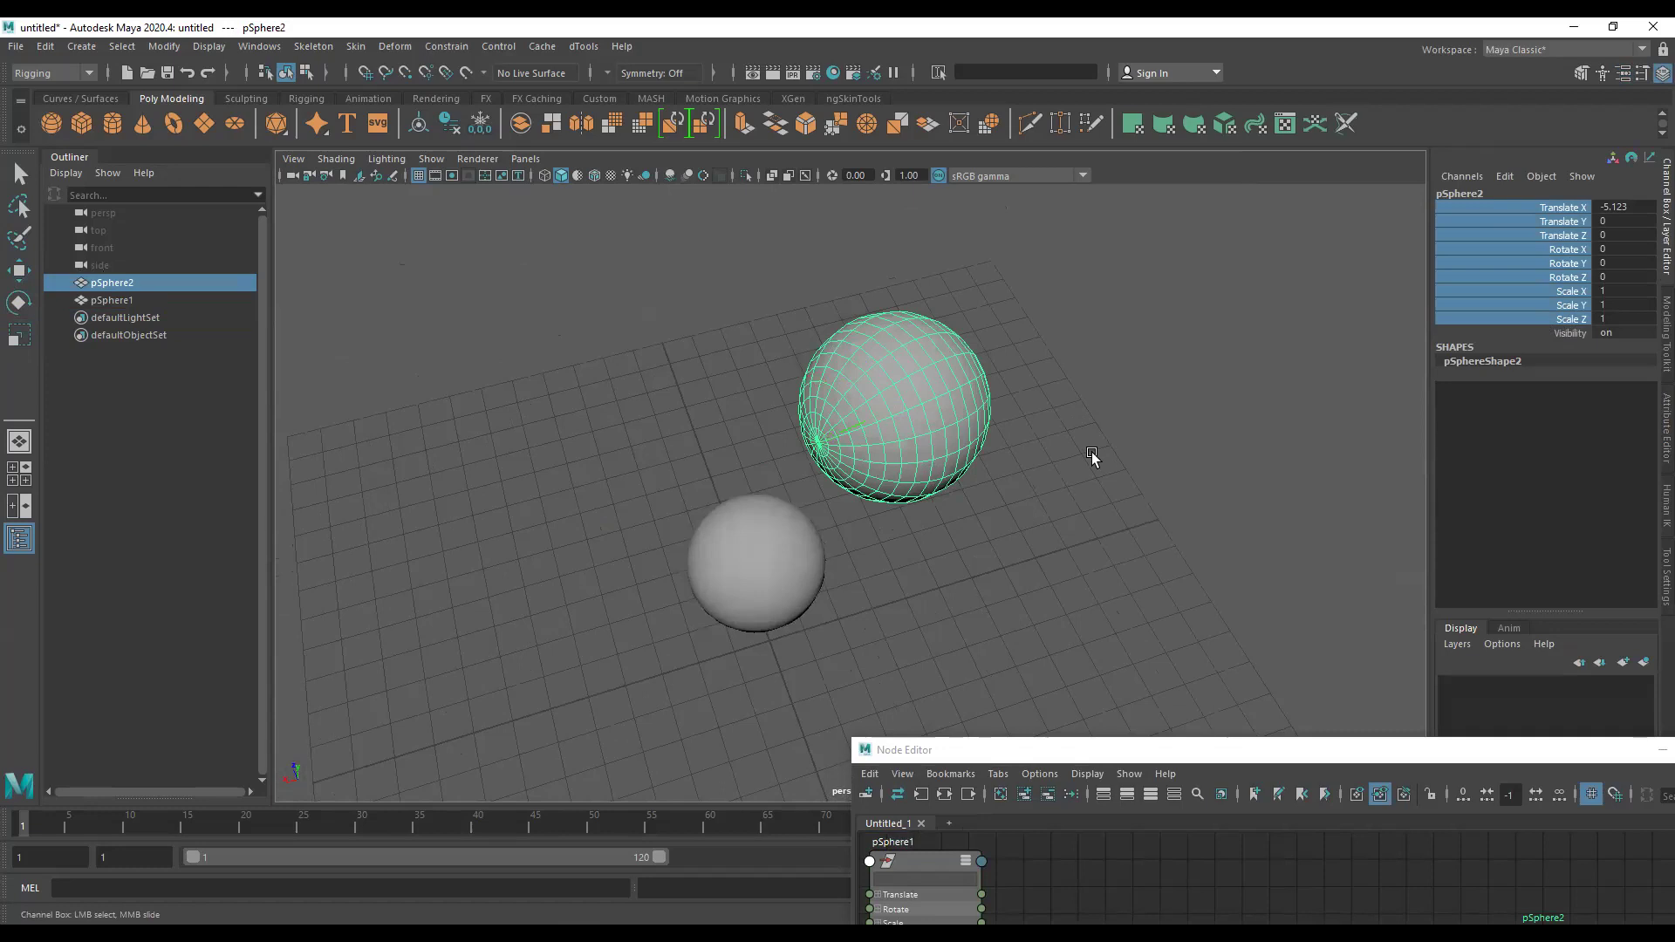
pyautogui.moveTo(1092, 456)
pyautogui.keyDown('alt'); pyautogui.mouseDown()
pyautogui.moveTo(1058, 437)
pyautogui.moveTo(1109, 483)
pyautogui.mouseUp(); pyautogui.keyUp('alt')
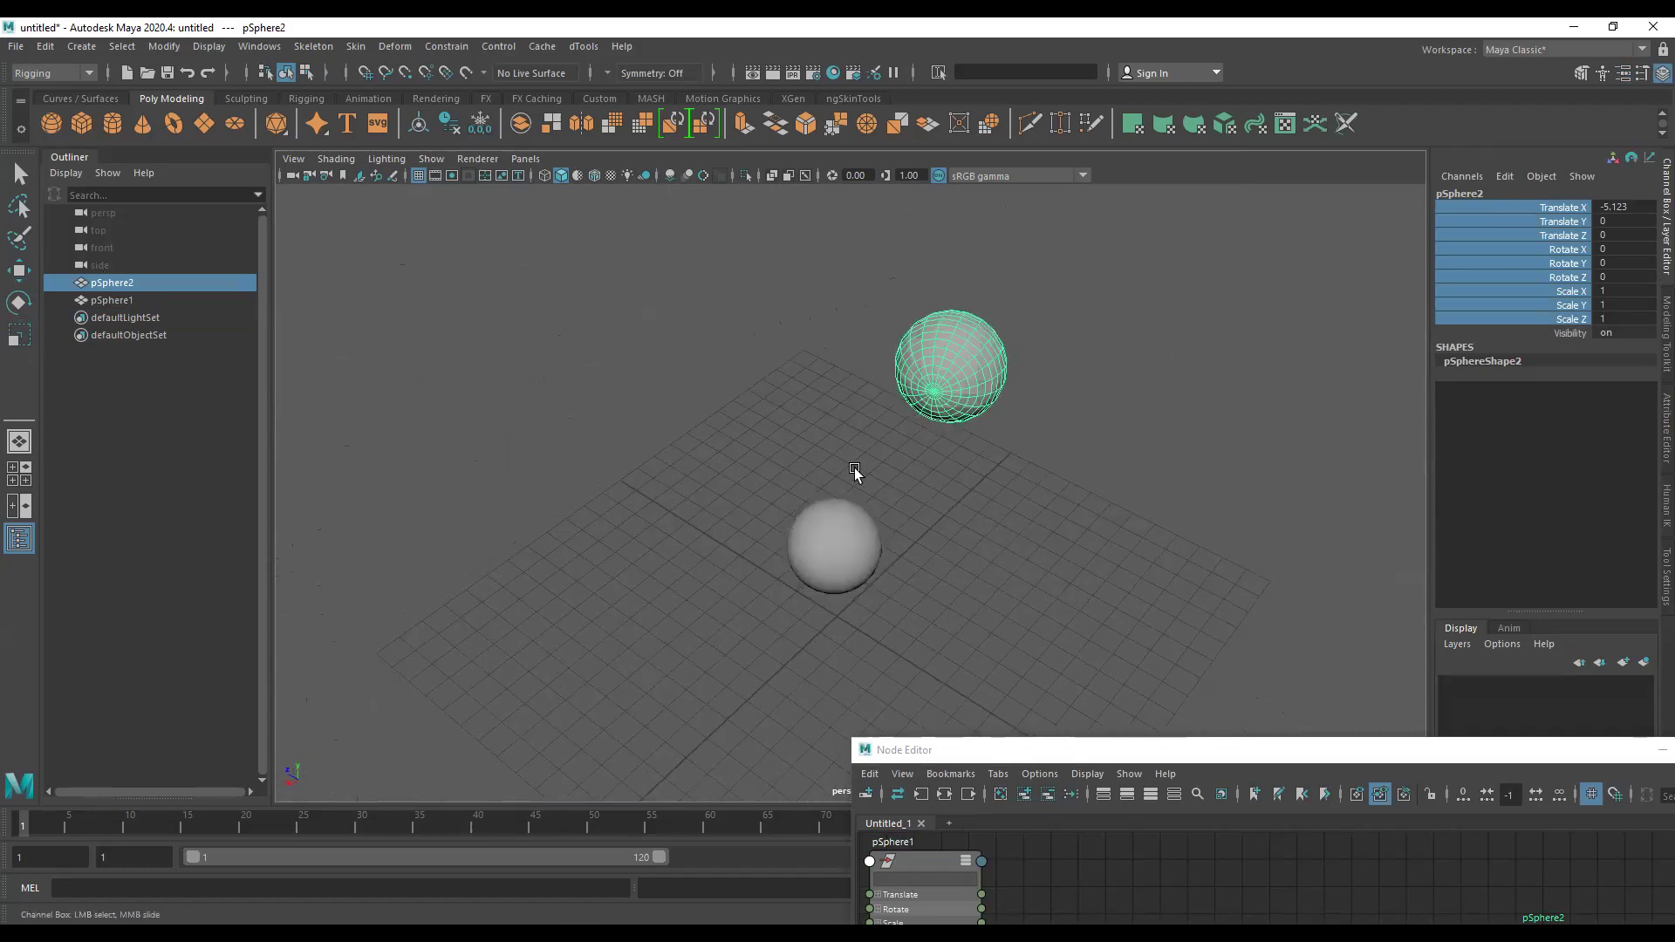
pyautogui.click(982, 459)
pyautogui.click(944, 403)
pyautogui.press('r')
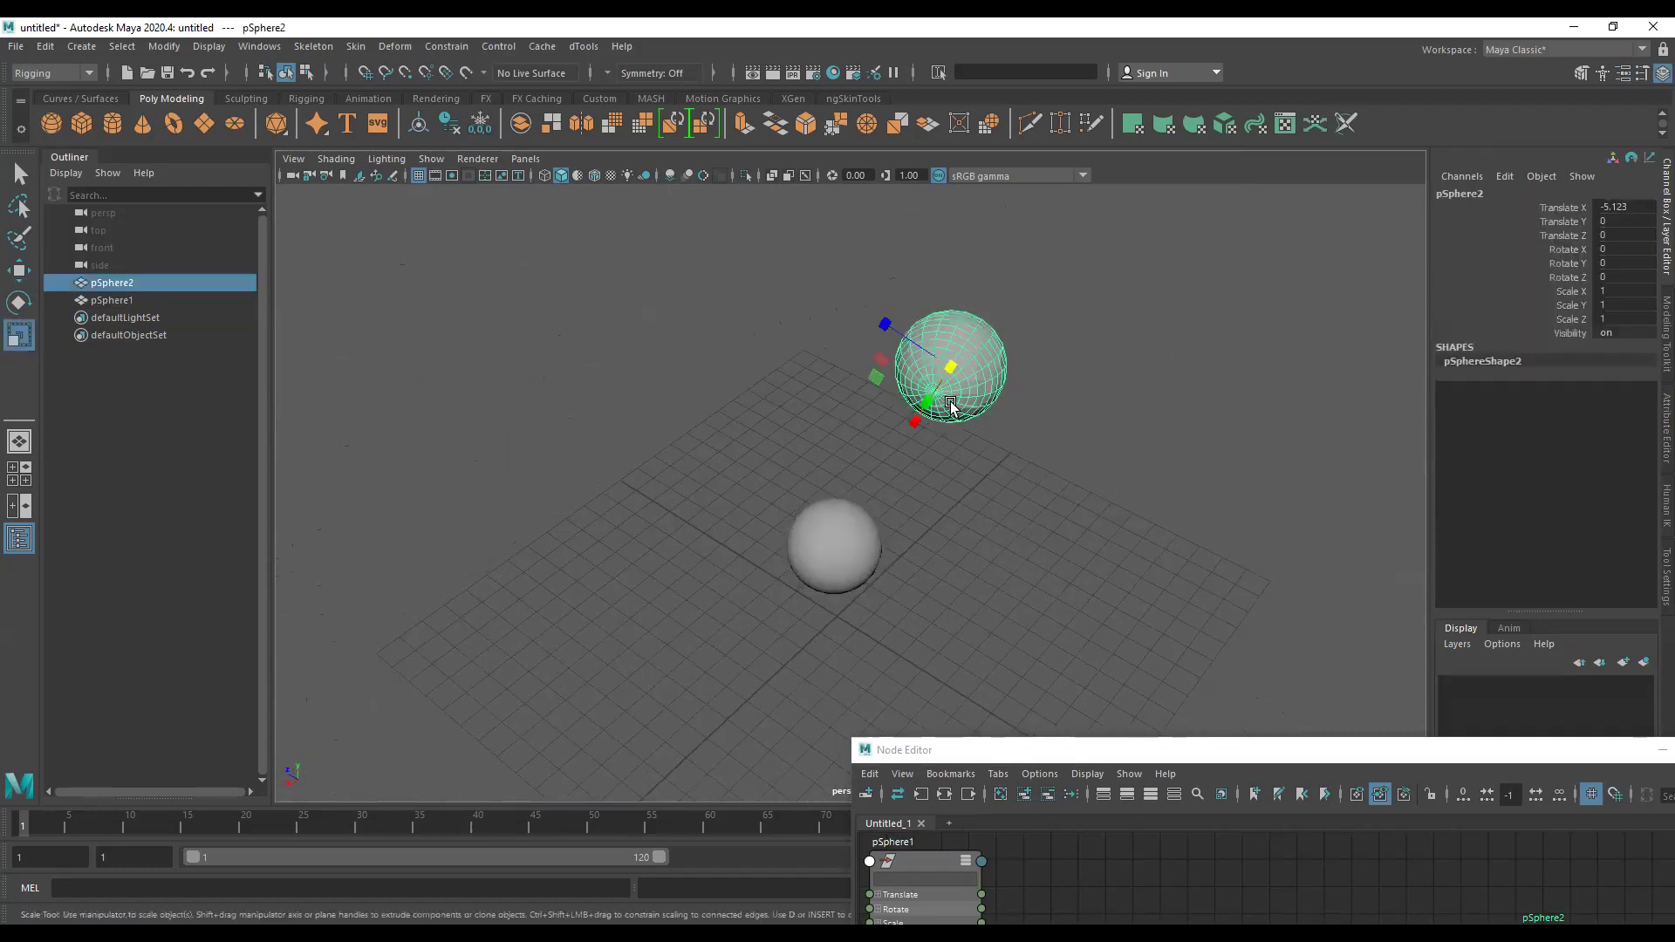
pyautogui.keyDown('alt'); pyautogui.moveTo(1073, 438); pyautogui.dragTo(1088, 445, button='middle'); pyautogui.keyUp('alt')
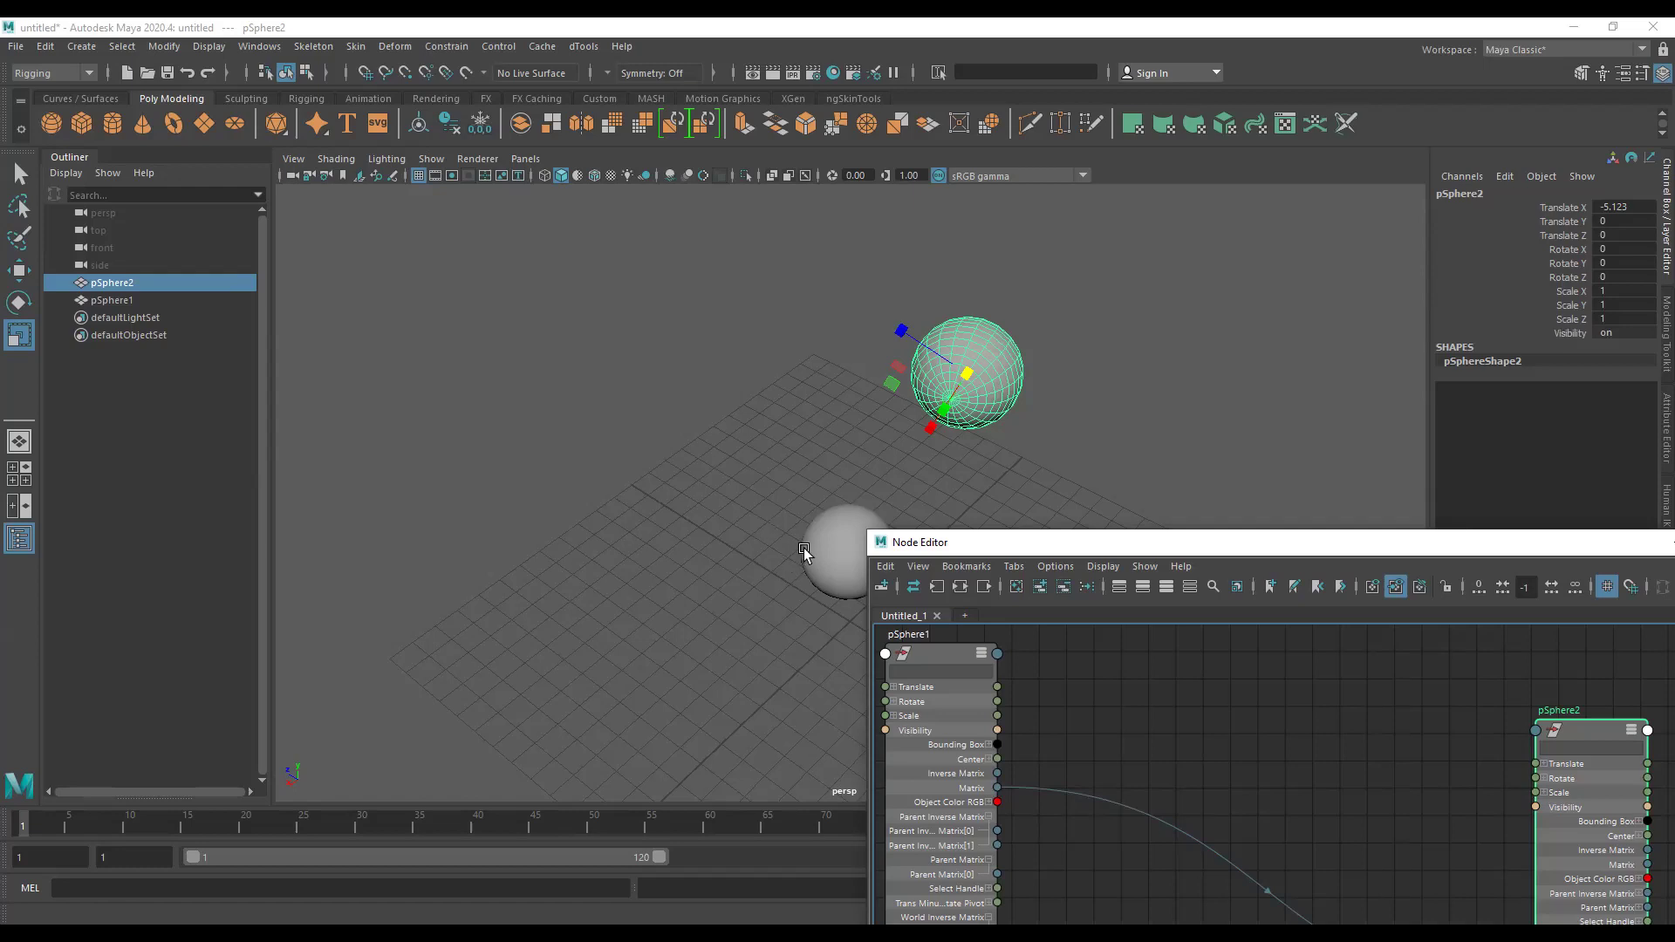
# Move, rotate and uniformly scale pSphere2 to 2.309.
pyautogui.moveTo(1085, 542); pyautogui.dragTo(1082, 347)
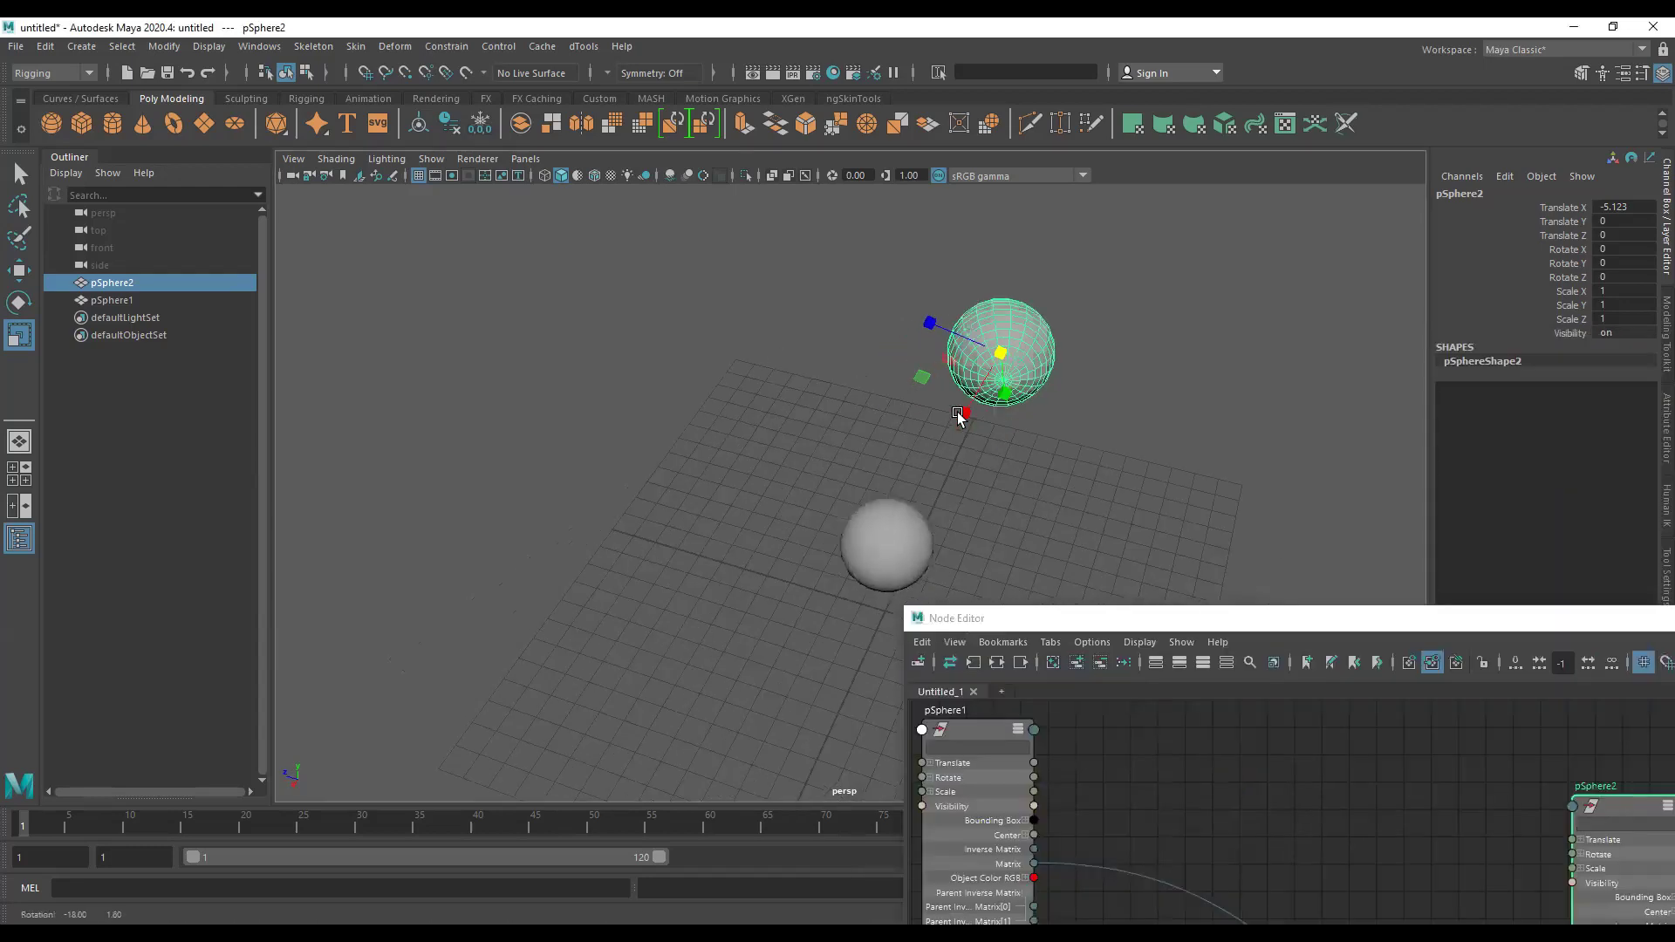
pyautogui.press('w')
pyautogui.moveTo(1030, 377); pyautogui.dragTo(426, 327)
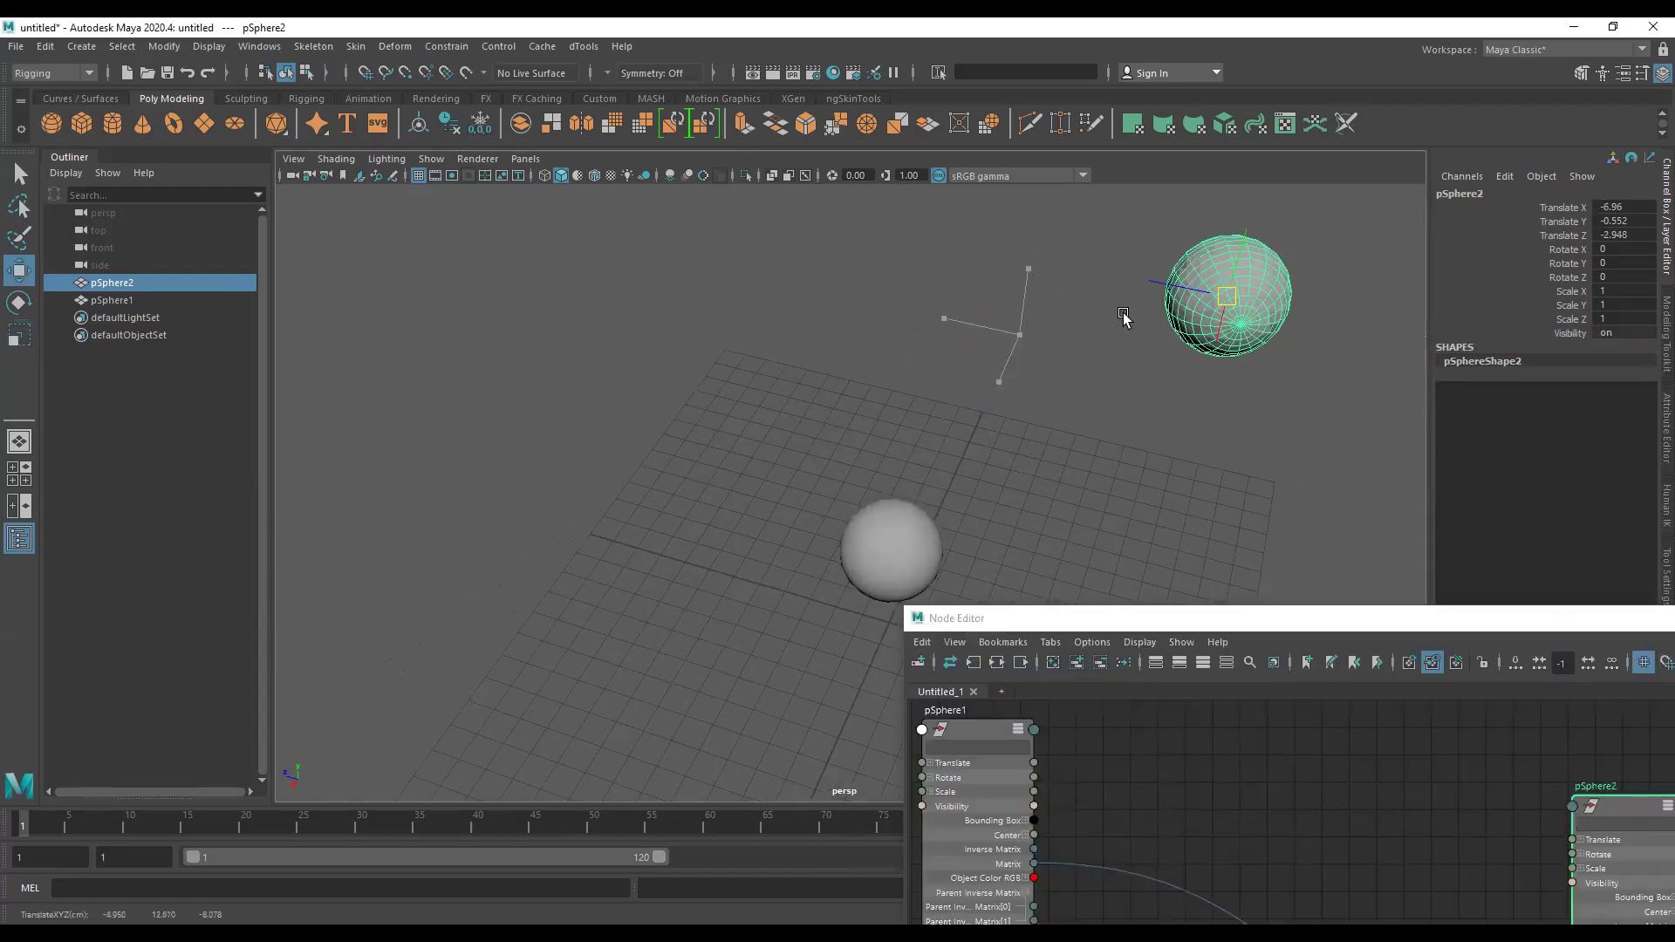
pyautogui.keyDown('alt'); pyautogui.moveTo(426, 326); pyautogui.dragTo(808, 441, button='middle'); pyautogui.keyUp('alt')
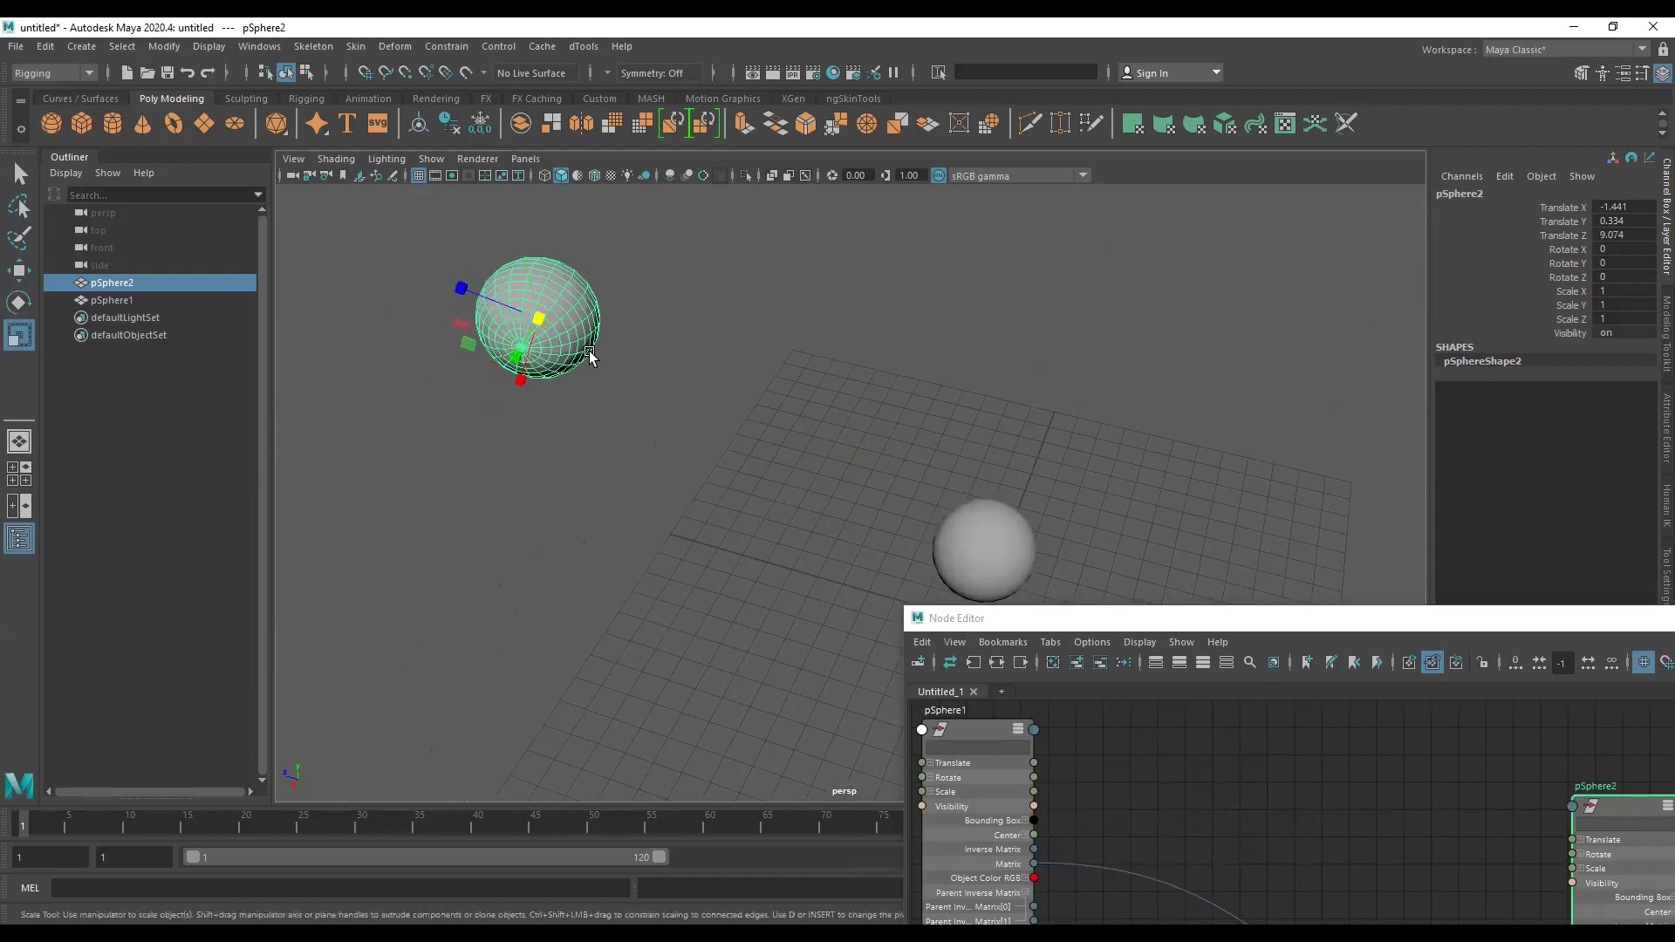
pyautogui.press('e')
pyautogui.moveTo(574, 316)
pyautogui.mouseDown()
pyautogui.moveTo(584, 363)
pyautogui.moveTo(438, 460)
pyautogui.mouseUp()
pyautogui.press('r')
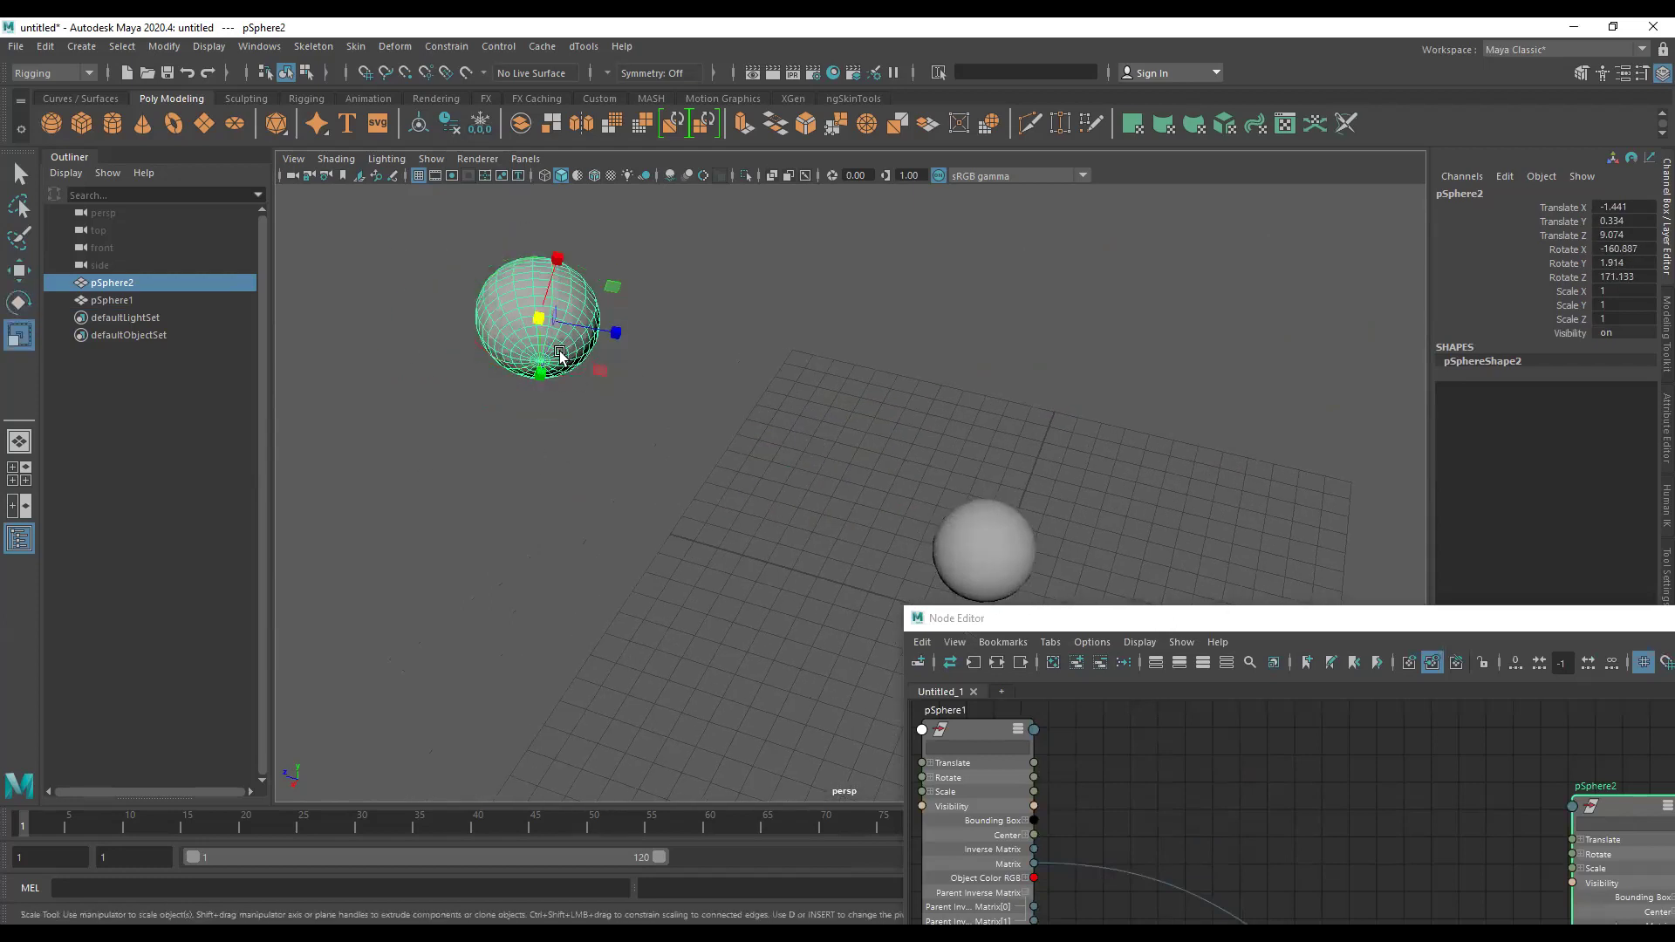
pyautogui.moveTo(538, 318); pyautogui.dragTo(752, 428)
pyautogui.scroll(-3, 968, 524)
# Move pSphere1 to watch pSphere2 follow, then undo pSphere1's change.
pyautogui.press('w')
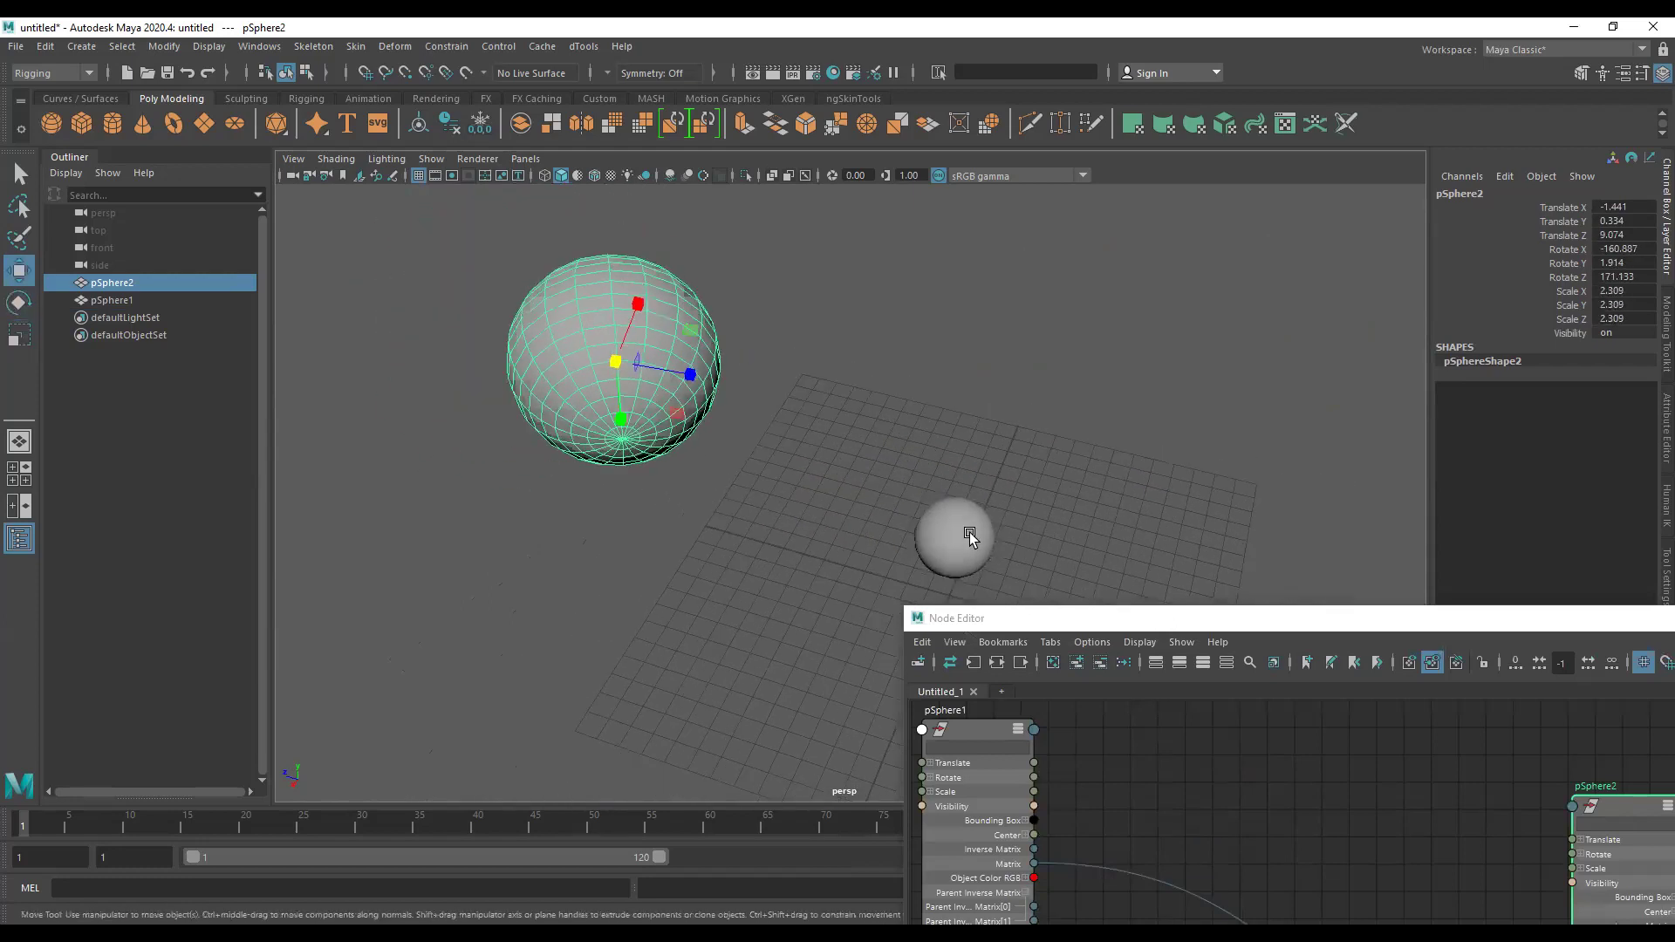
pyautogui.click(969, 533)
pyautogui.scroll(-2, 1023, 499)
pyautogui.moveTo(943, 532)
pyautogui.mouseDown()
pyautogui.moveTo(1066, 518)
pyautogui.moveTo(877, 475)
pyautogui.moveTo(908, 511)
pyautogui.mouseUp()
pyautogui.press('e')
pyautogui.press('r')
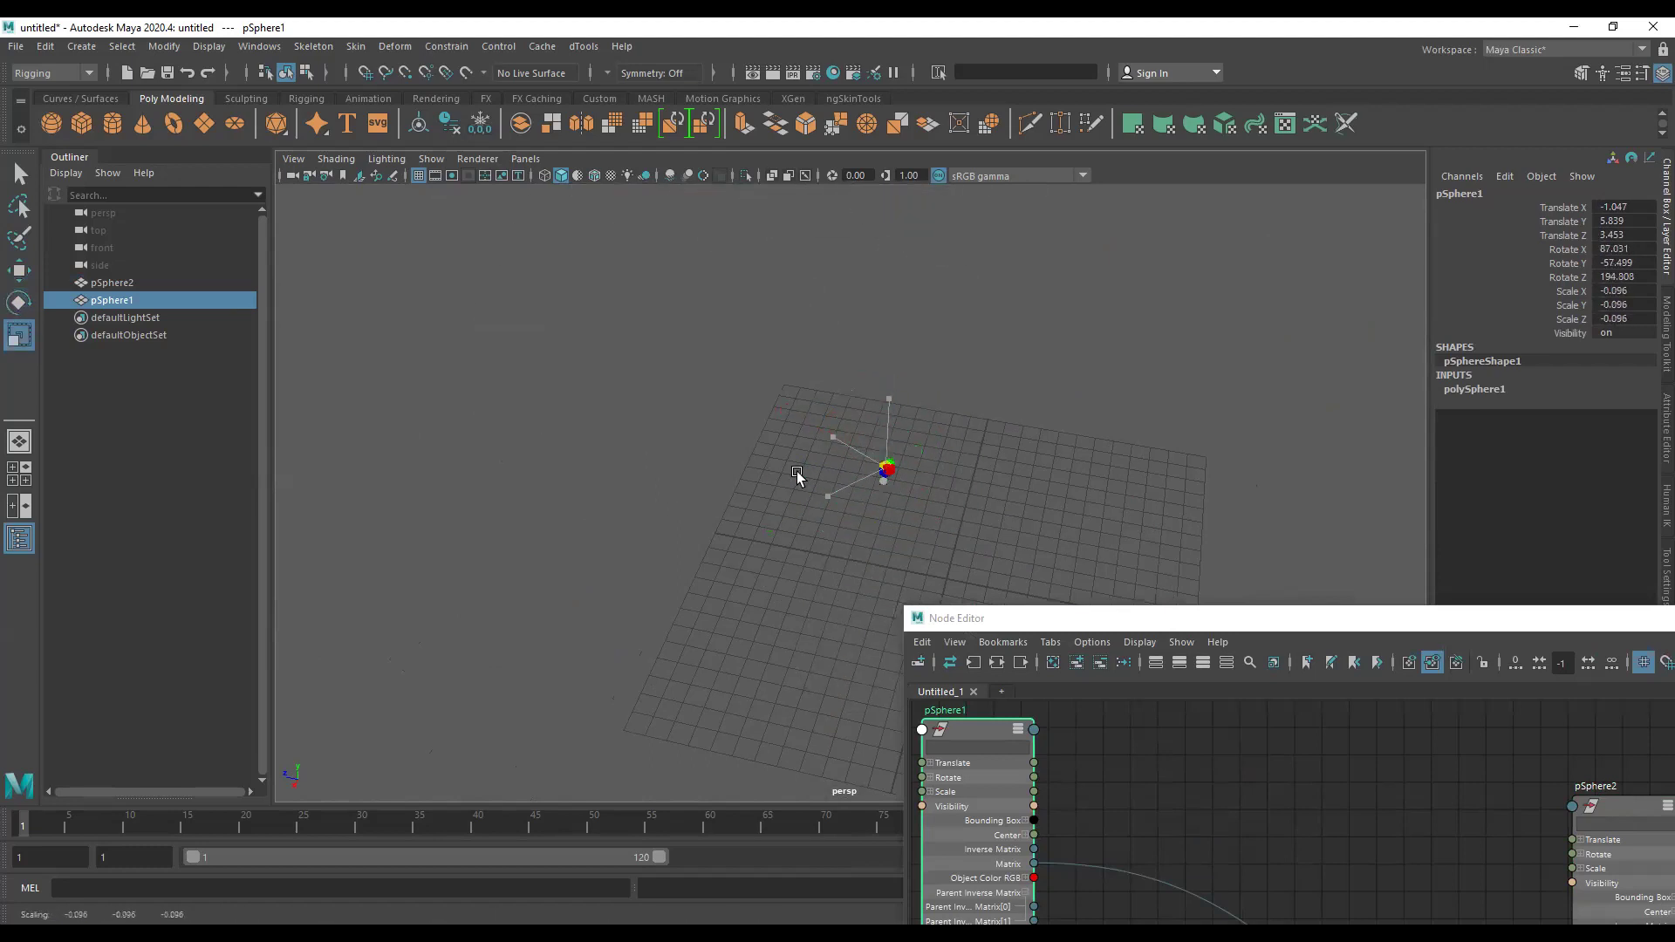
pyautogui.hotkey('ctrl', 'z')
pyautogui.hotkey('ctrl', 'z')
pyautogui.hotkey('ctrl', 'z')
pyautogui.hotkey('ctrl', 'z')
pyautogui.hotkey('ctrl', 'z')
pyautogui.hotkey('ctrl', 'z')
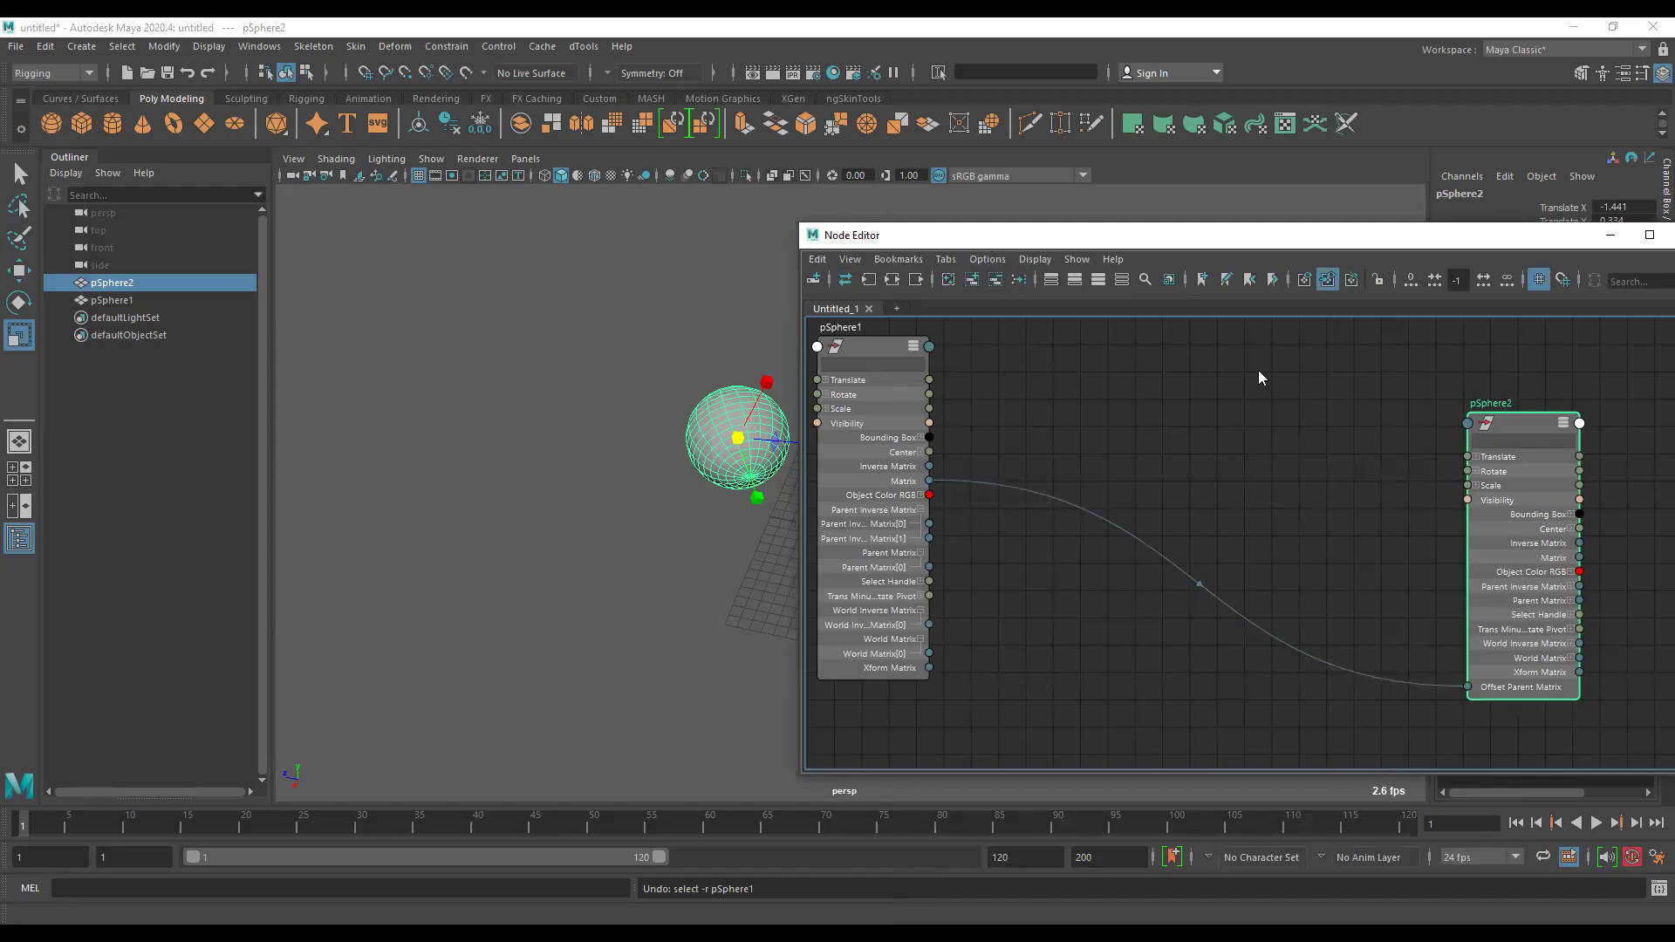
# Reset pSphere2's translate and rotate to 0 and its scale to 1.
pyautogui.moveTo(1637, 207); pyautogui.dragTo(1625, 276)
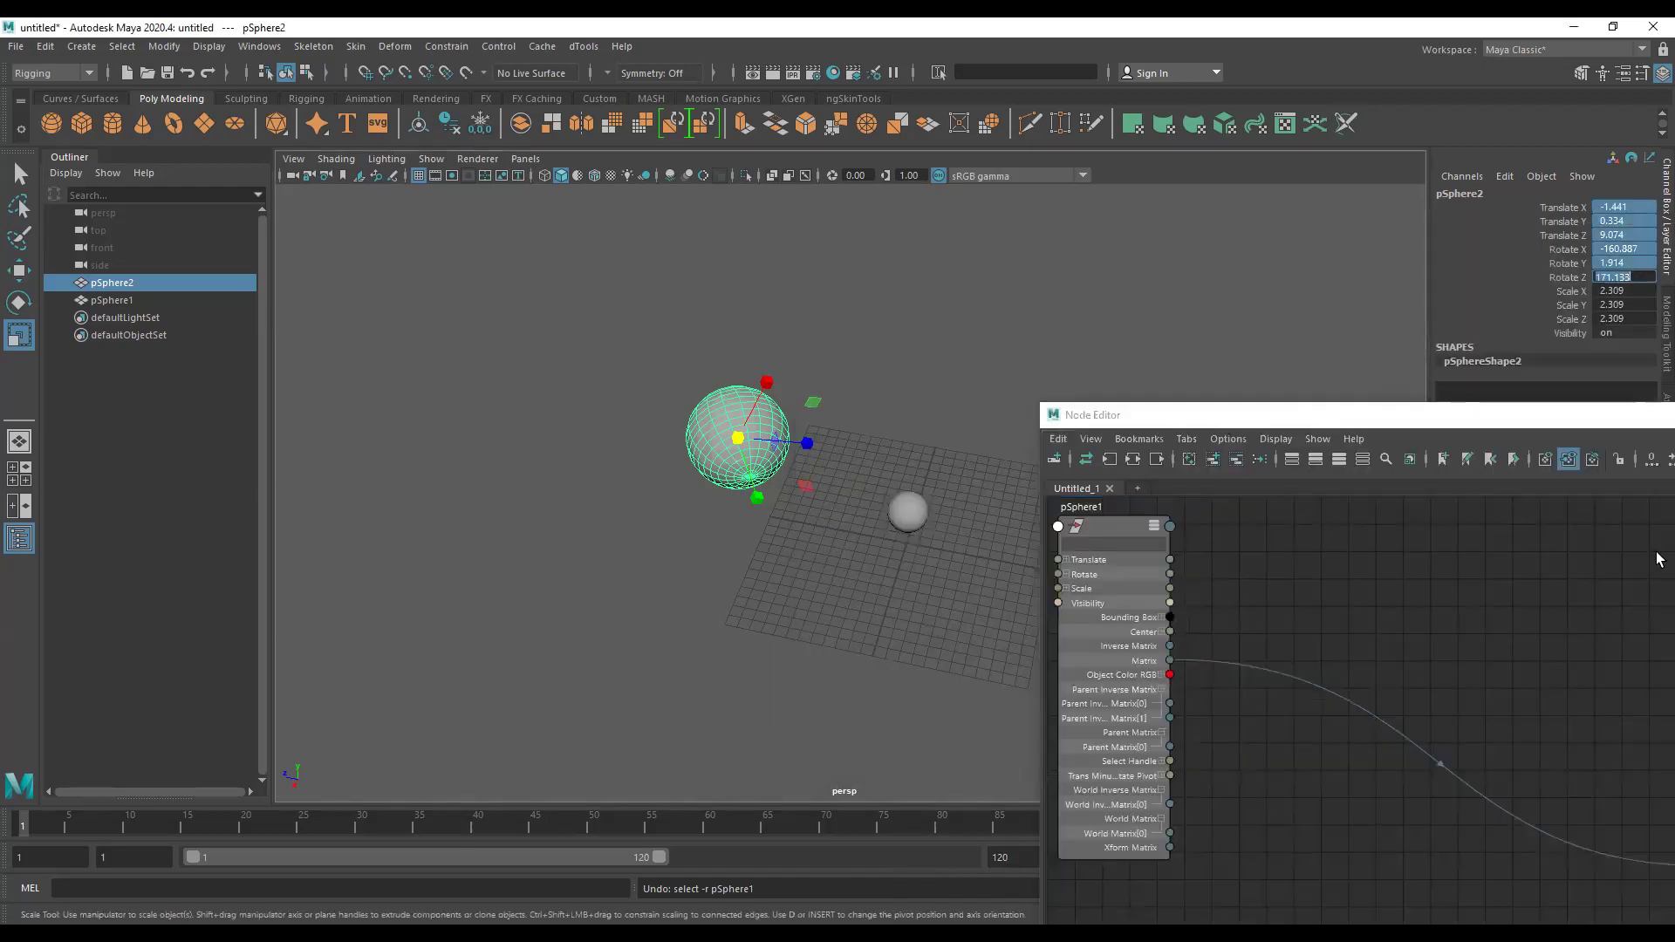
pyautogui.write('0')
pyautogui.press('Return')
pyautogui.moveTo(1637, 294); pyautogui.dragTo(1625, 319)
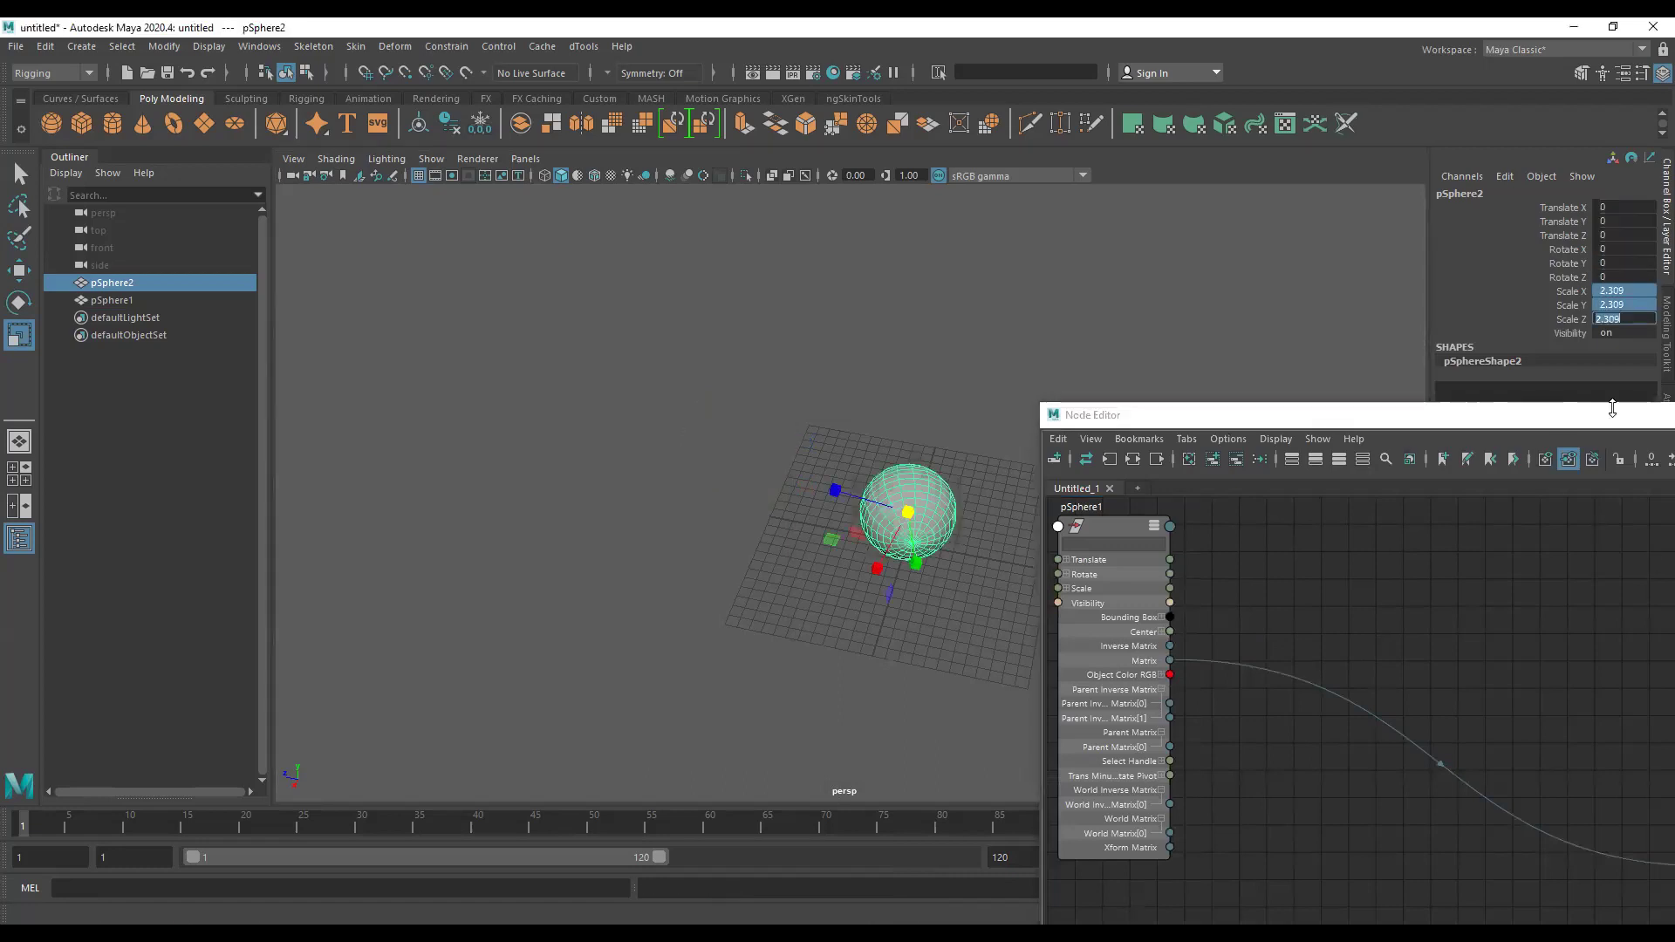
pyautogui.write('1')
pyautogui.press('Return')
# Select pSphere1 in the Outliner and move it toward the lower left.
pyautogui.moveTo(957, 539)
pyautogui.keyDown('alt'); pyautogui.mouseDown()
pyautogui.moveTo(718, 515)
pyautogui.moveTo(689, 493)
pyautogui.mouseUp(); pyautogui.keyUp('alt')
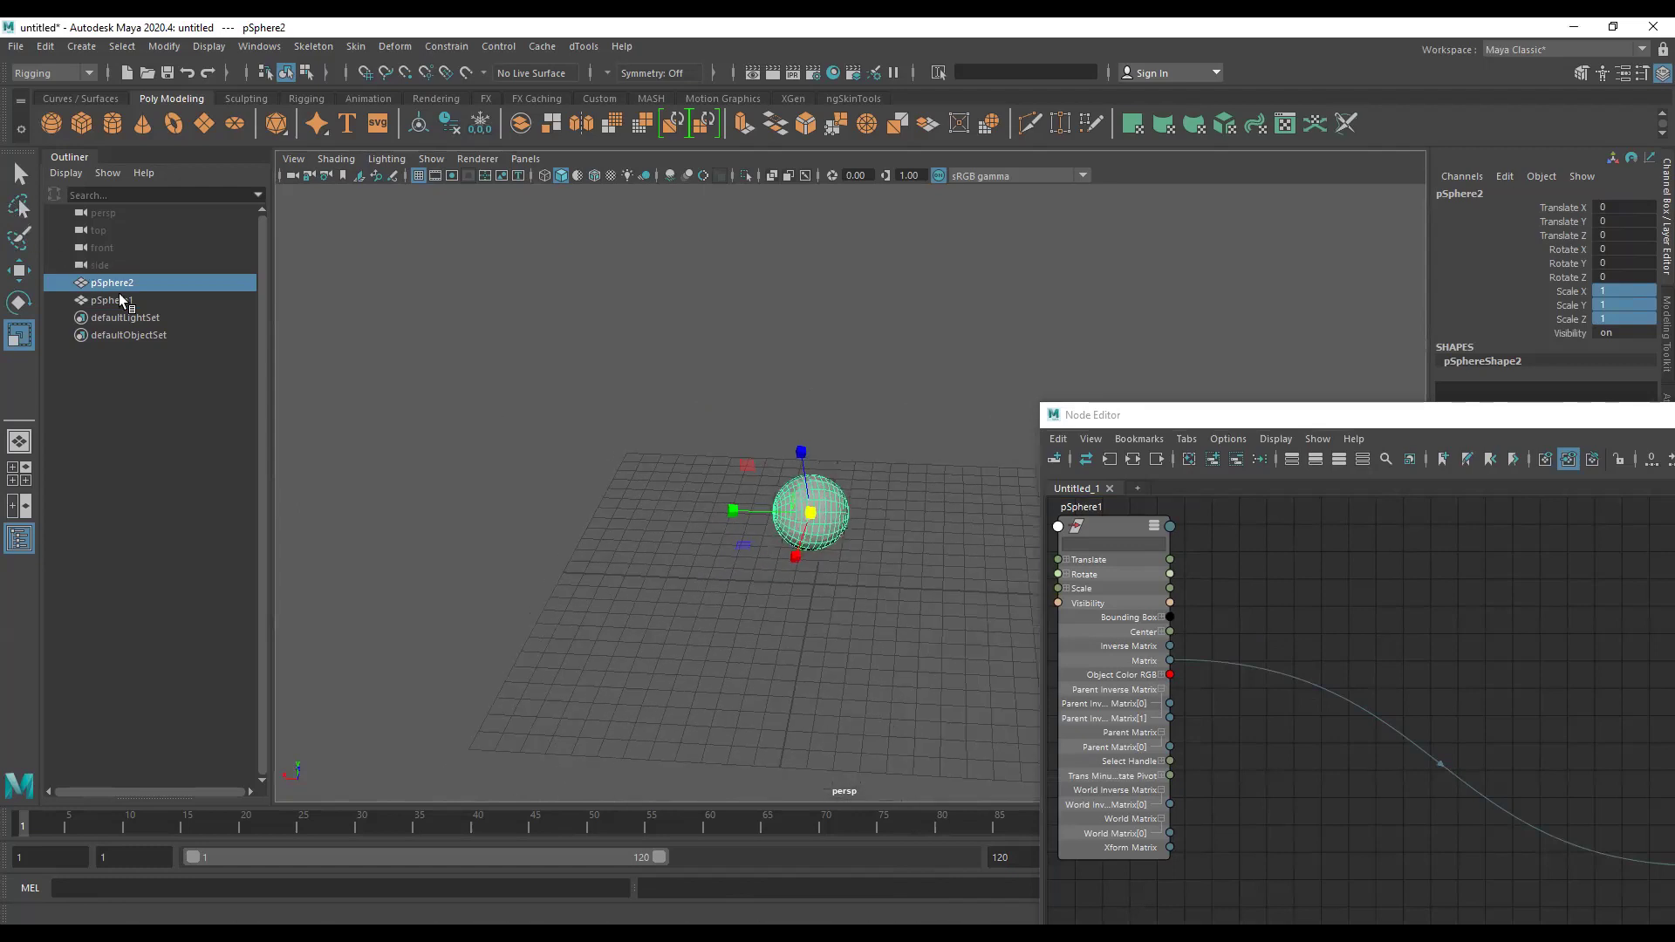
pyautogui.moveTo(131, 288); pyautogui.dragTo(160, 273, button='middle')
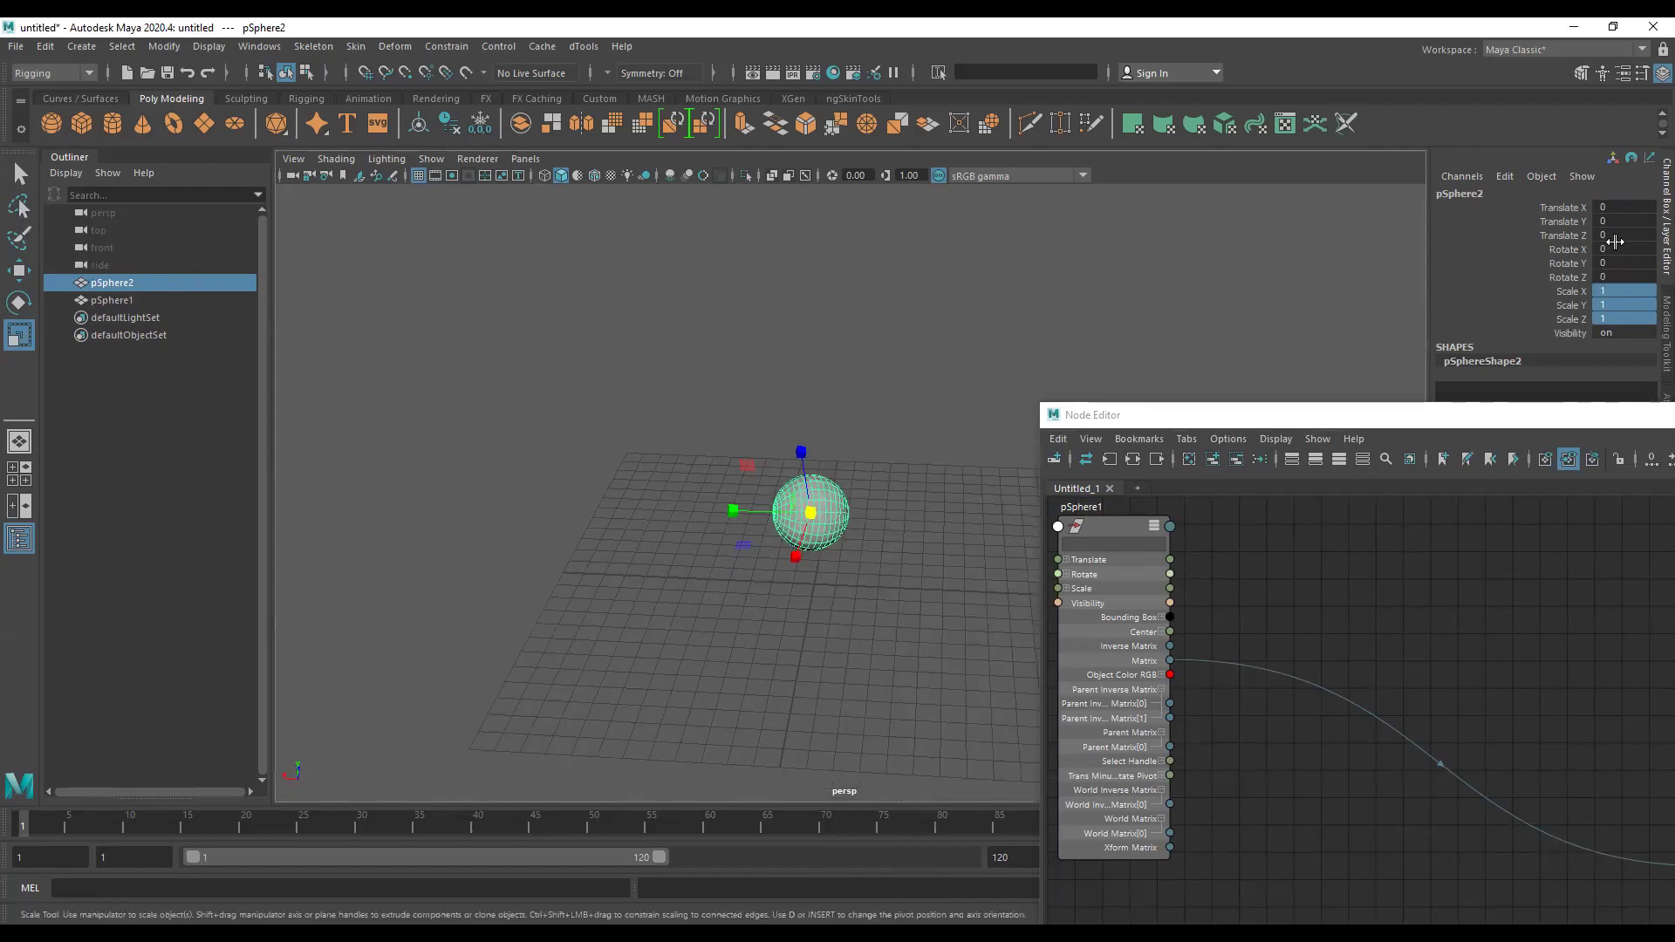
pyautogui.click(150, 301)
pyautogui.press('w')
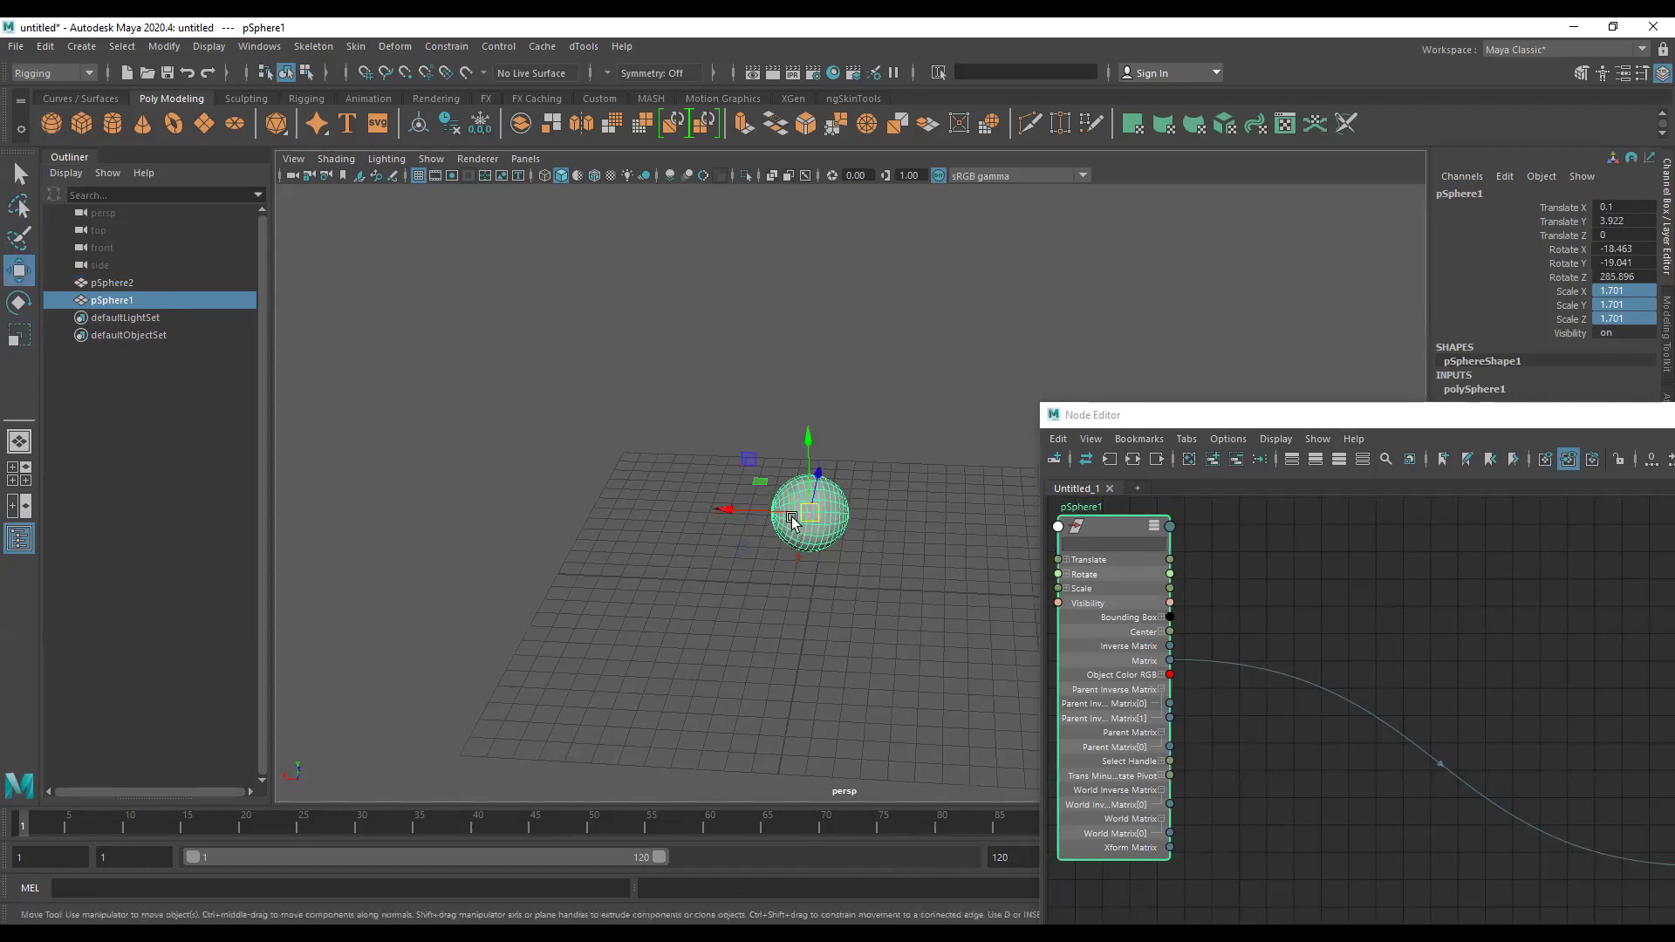
pyautogui.moveTo(810, 515)
pyautogui.mouseDown()
pyautogui.moveTo(375, 580)
pyautogui.moveTo(740, 254)
pyautogui.moveTo(886, 453)
pyautogui.moveTo(301, 344)
pyautogui.mouseUp()
# Add pSphere2's node to the Node Editor, showing pSphere1's Matrix connection.
pyautogui.click(137, 284)
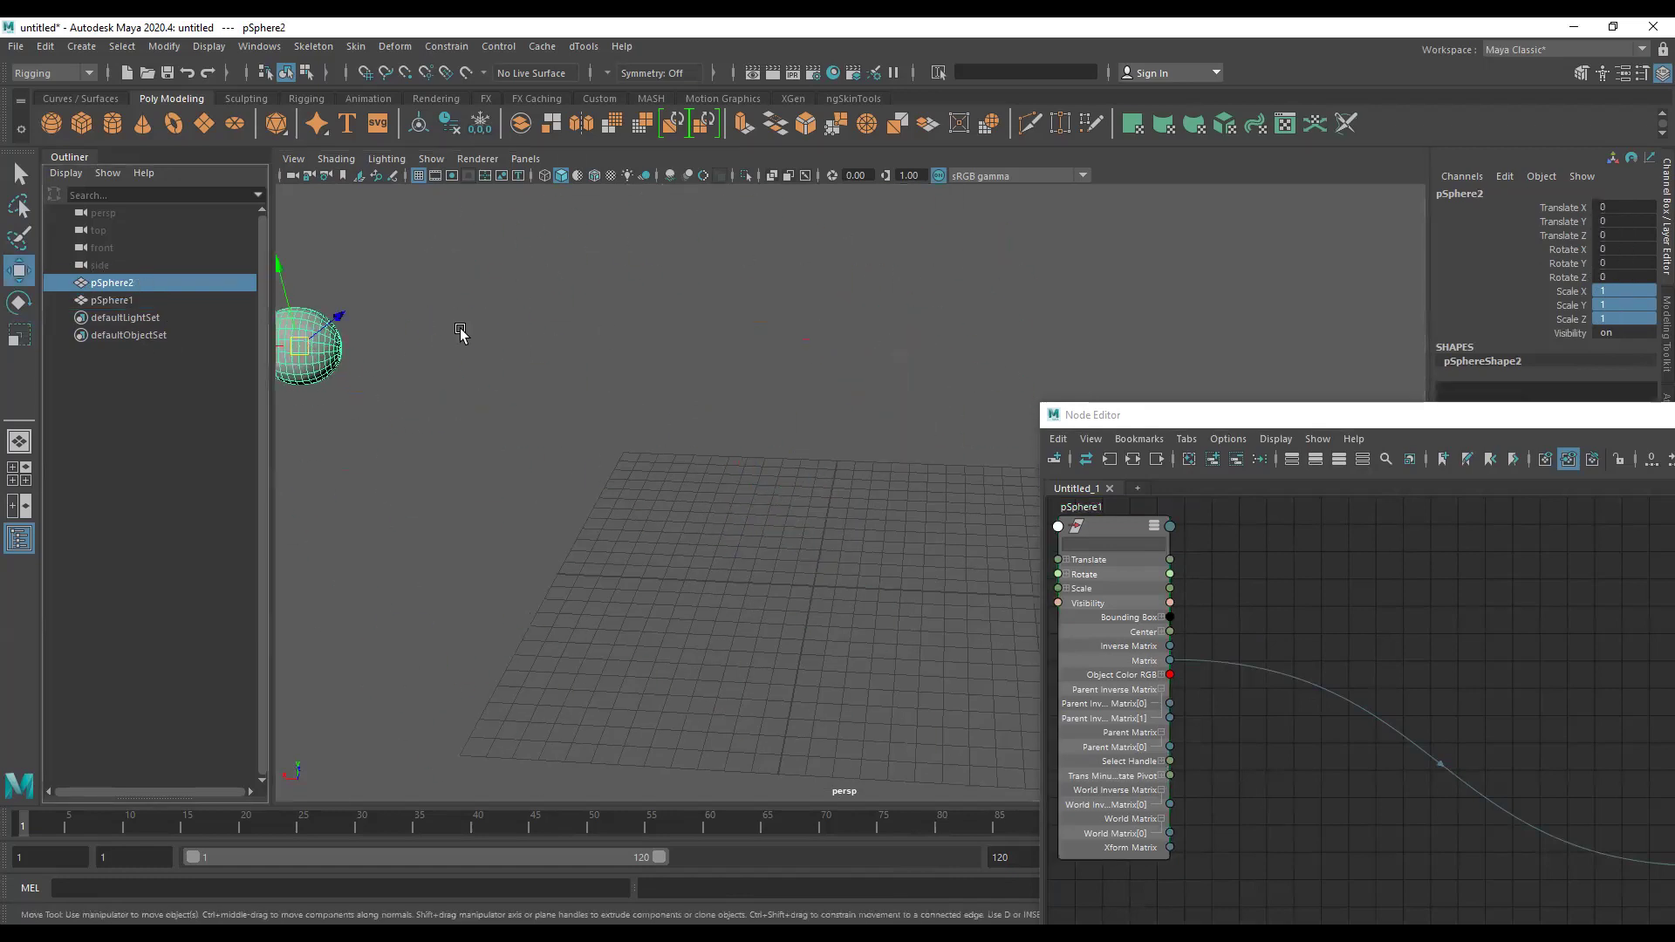
pyautogui.keyDown('alt'); pyautogui.moveTo(461, 337); pyautogui.dragTo(1478, 569); pyautogui.keyUp('alt')
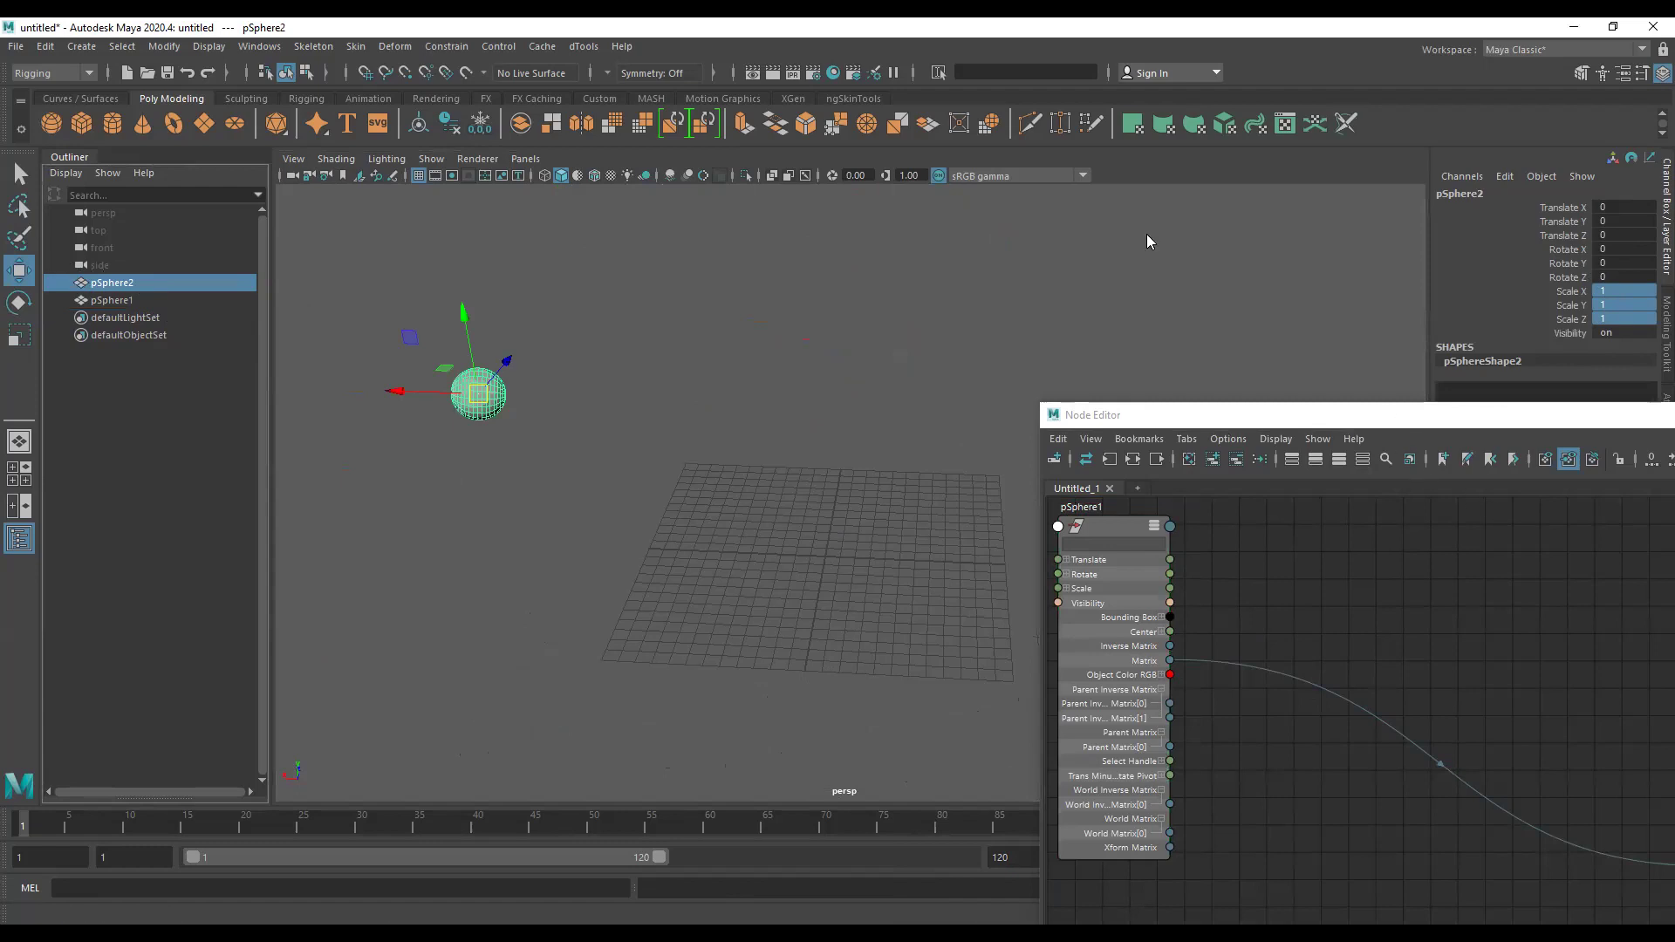
pyautogui.keyDown('alt'); pyautogui.moveTo(621, 512); pyautogui.dragTo(620, 610, button='right'); pyautogui.keyUp('alt')
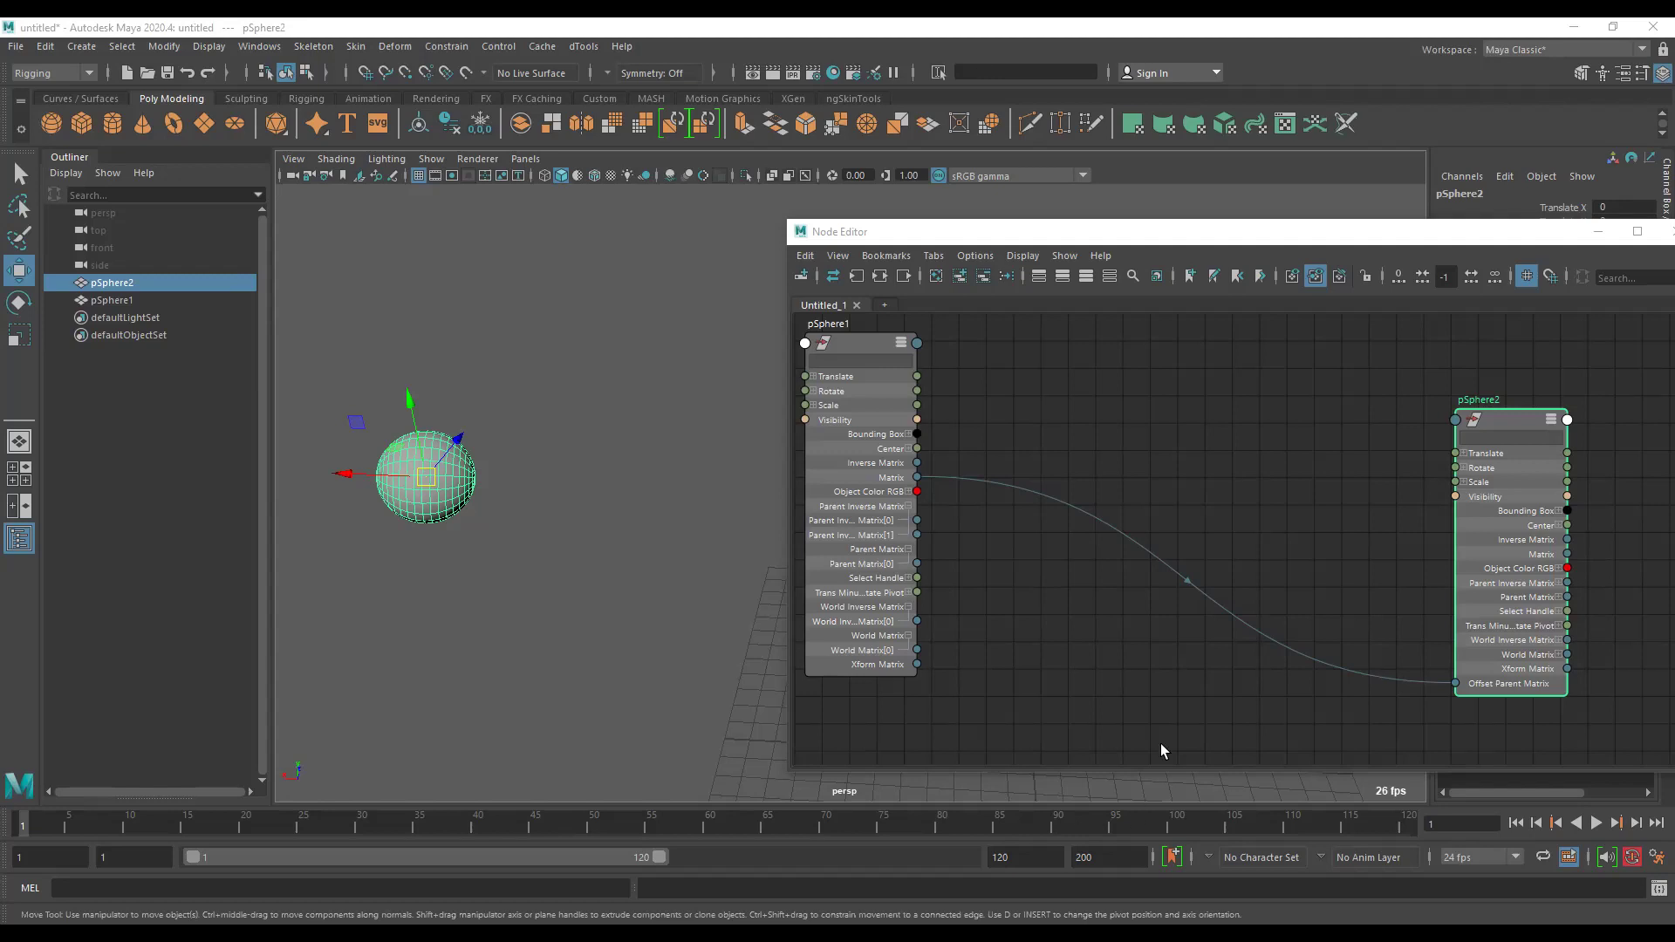
# Switch to the Matrix math in Maya help page and highlight its opening sentence.
pyautogui.hotkey('alt', 'Tab')
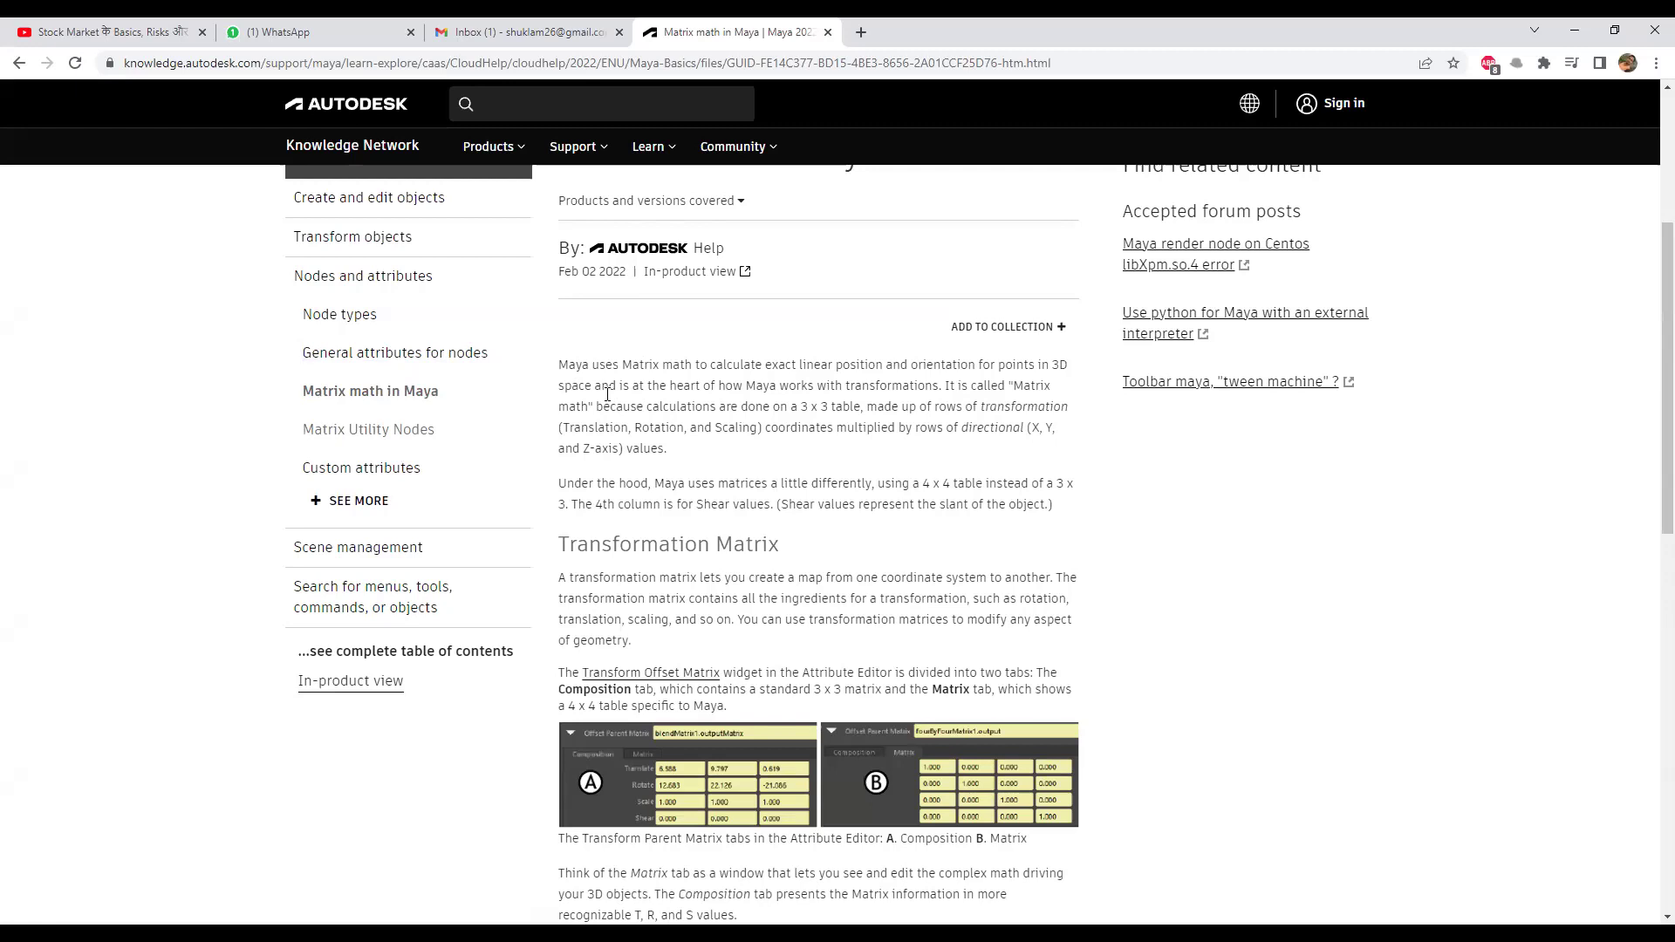
pyautogui.keyDown('ctrl'); pyautogui.scroll(1, 839, 487); pyautogui.keyUp('ctrl')
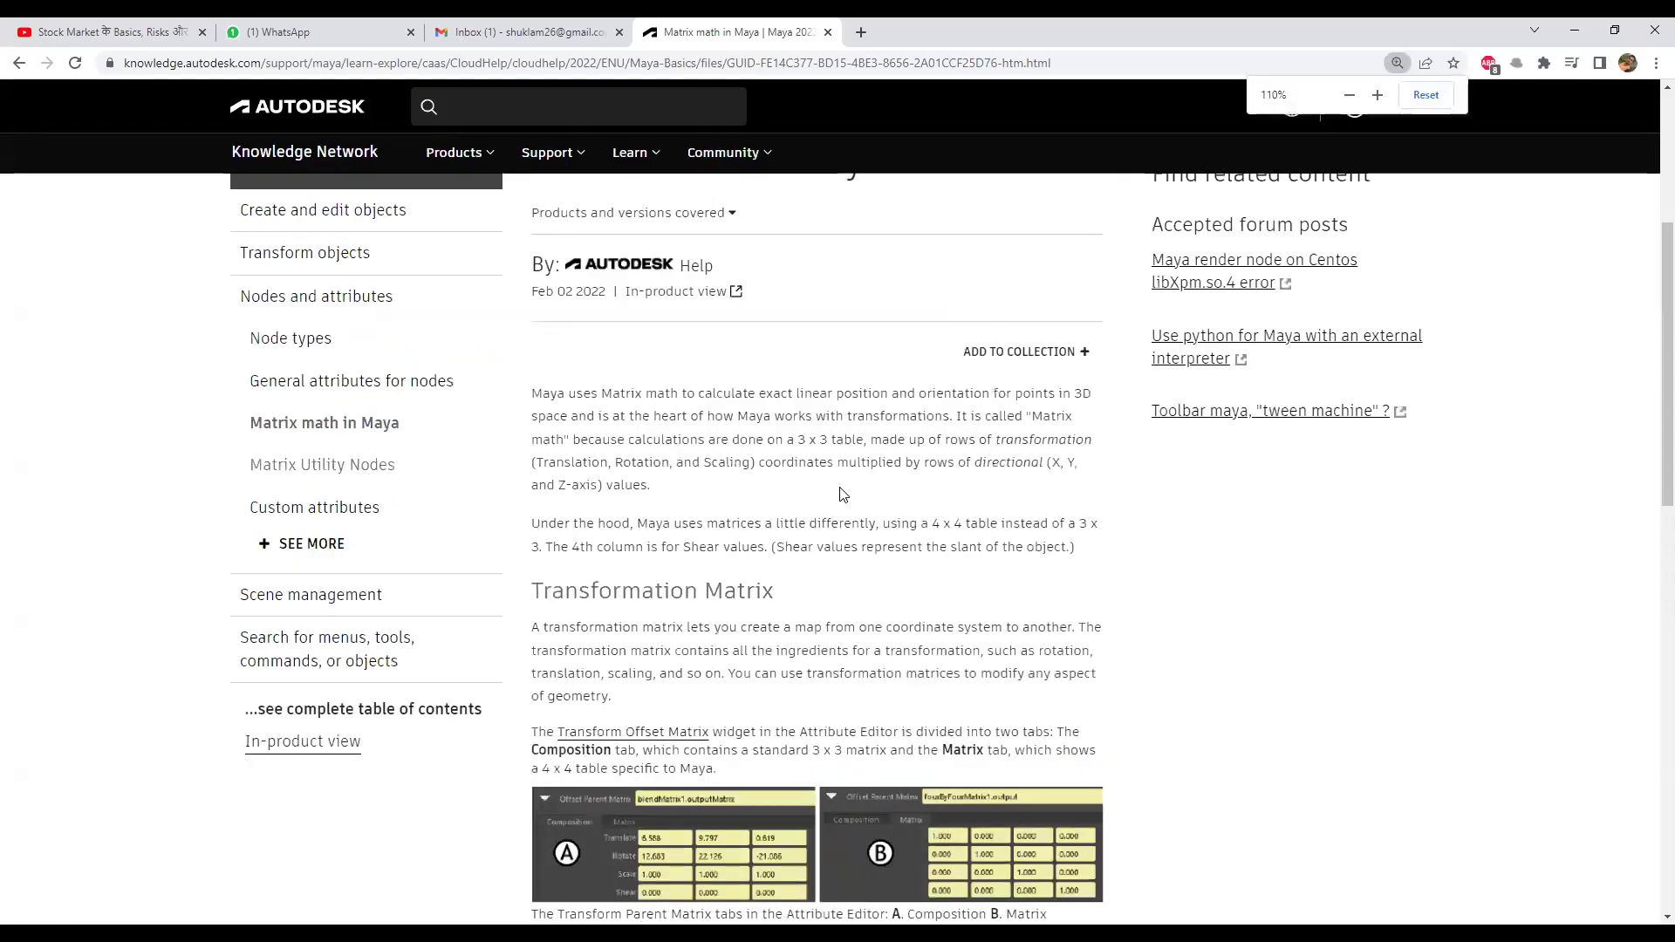
pyautogui.keyDown('ctrl'); pyautogui.scroll(1, 842, 487); pyautogui.keyUp('ctrl')
pyautogui.keyDown('ctrl'); pyautogui.scroll(1, 700, 441); pyautogui.keyUp('ctrl')
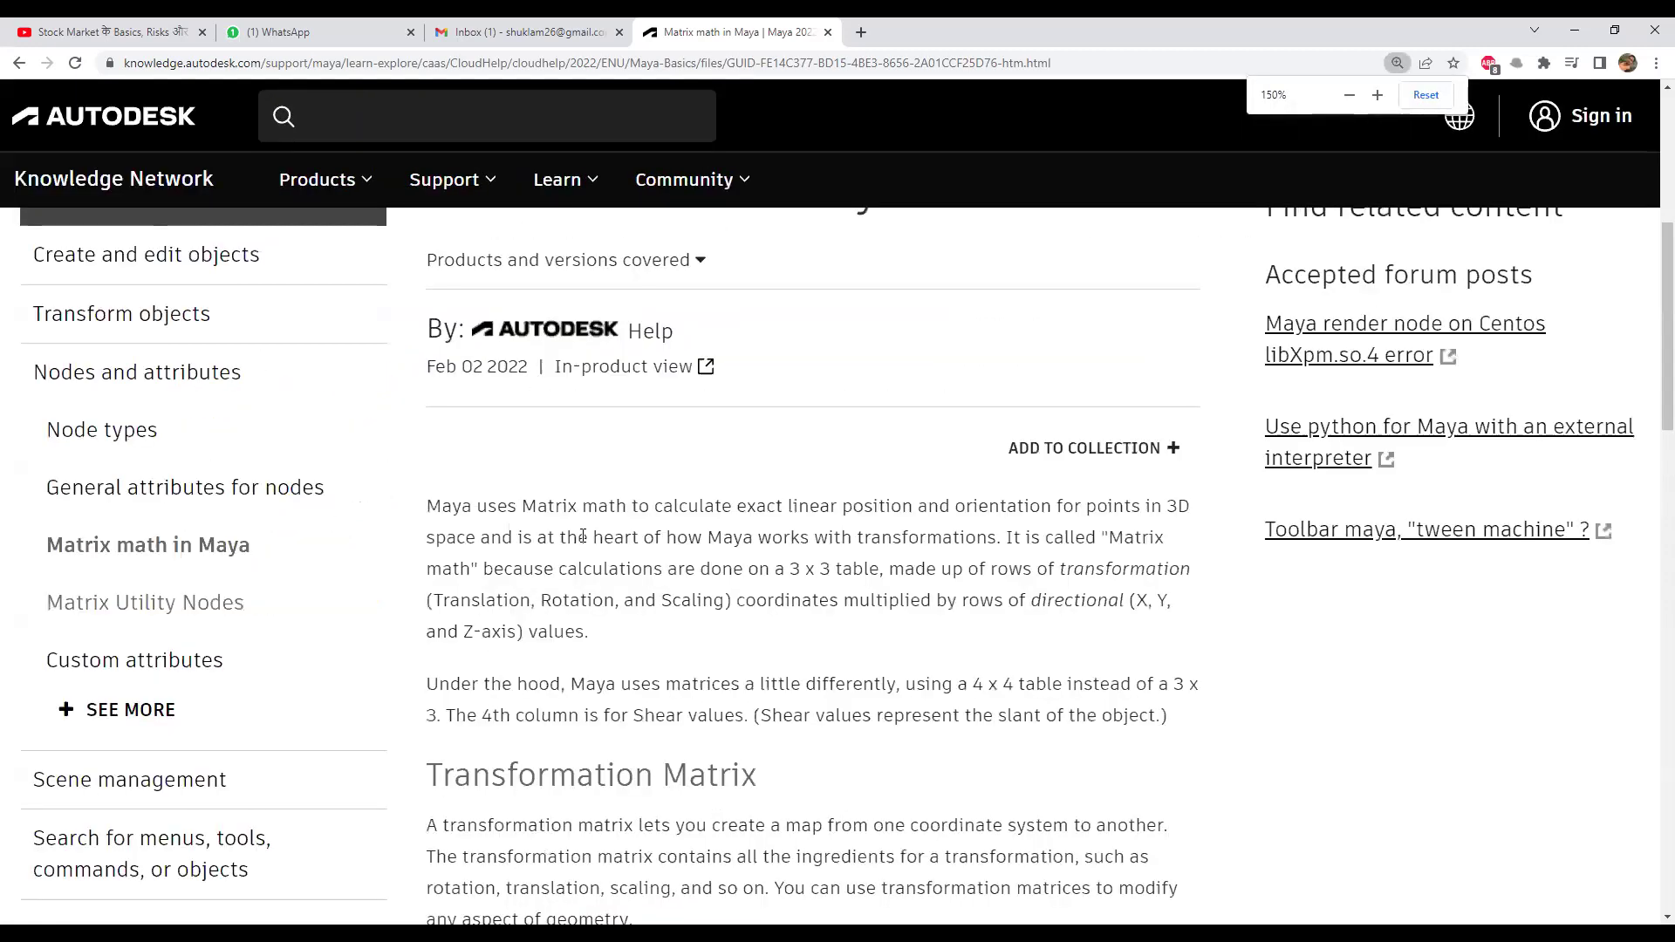
pyautogui.moveTo(427, 511); pyautogui.dragTo(903, 510)
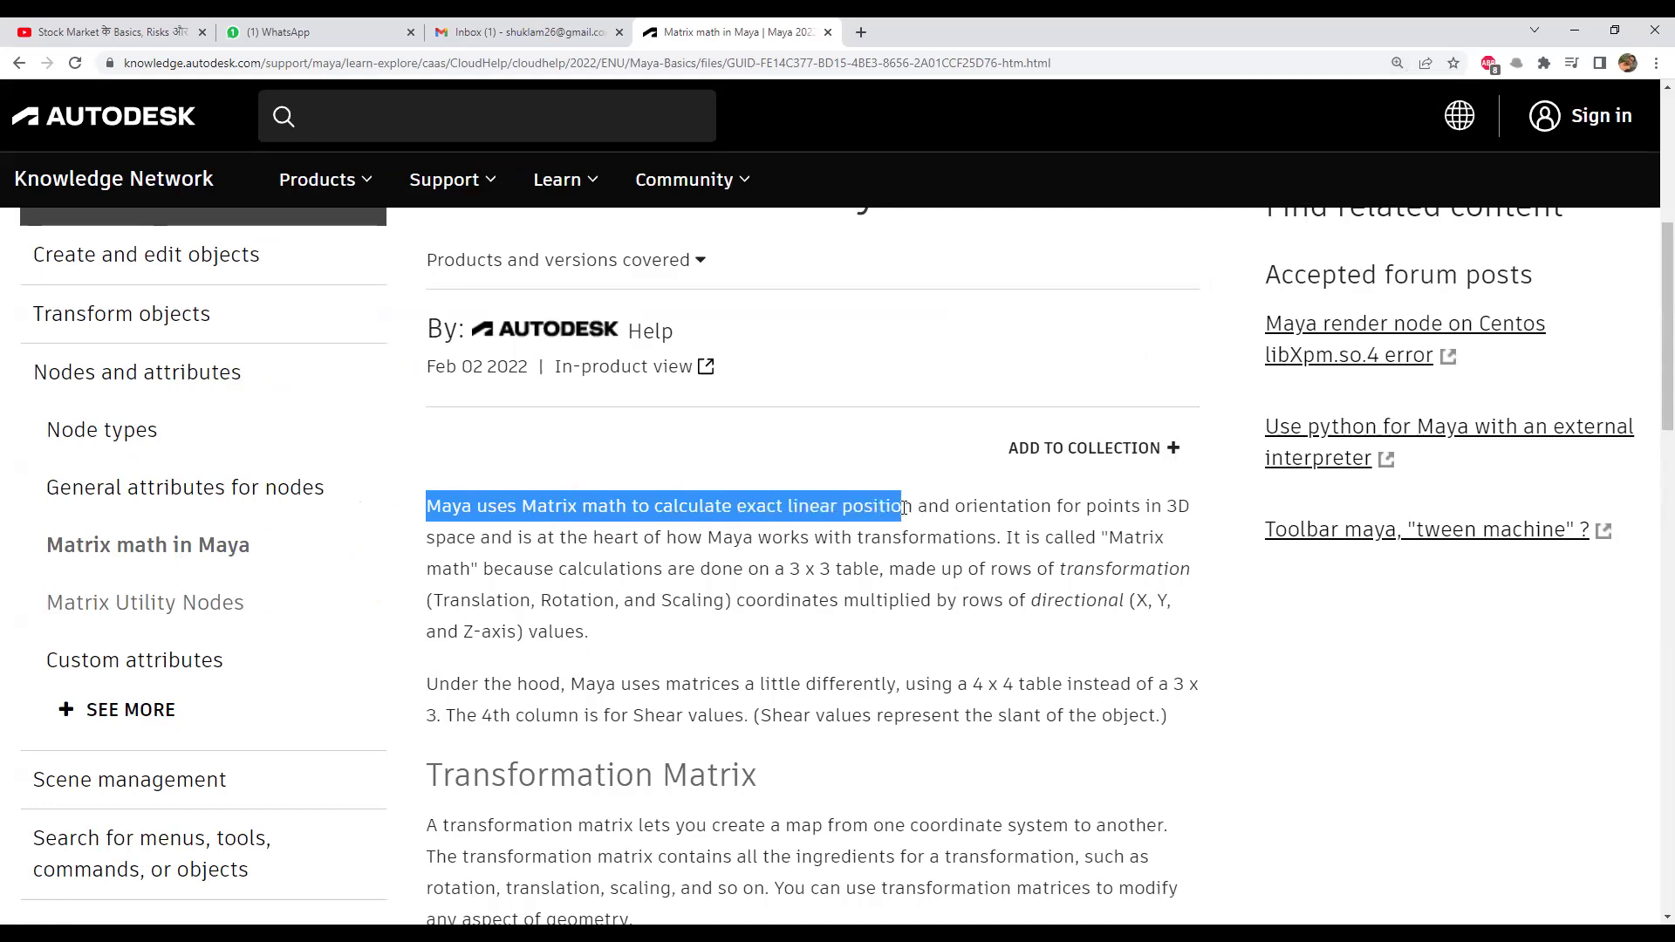
# Highlight the phrases on linear position and orientation and the Matrix math naming.
pyautogui.click(791, 509)
pyautogui.moveTo(788, 508); pyautogui.dragTo(1174, 513)
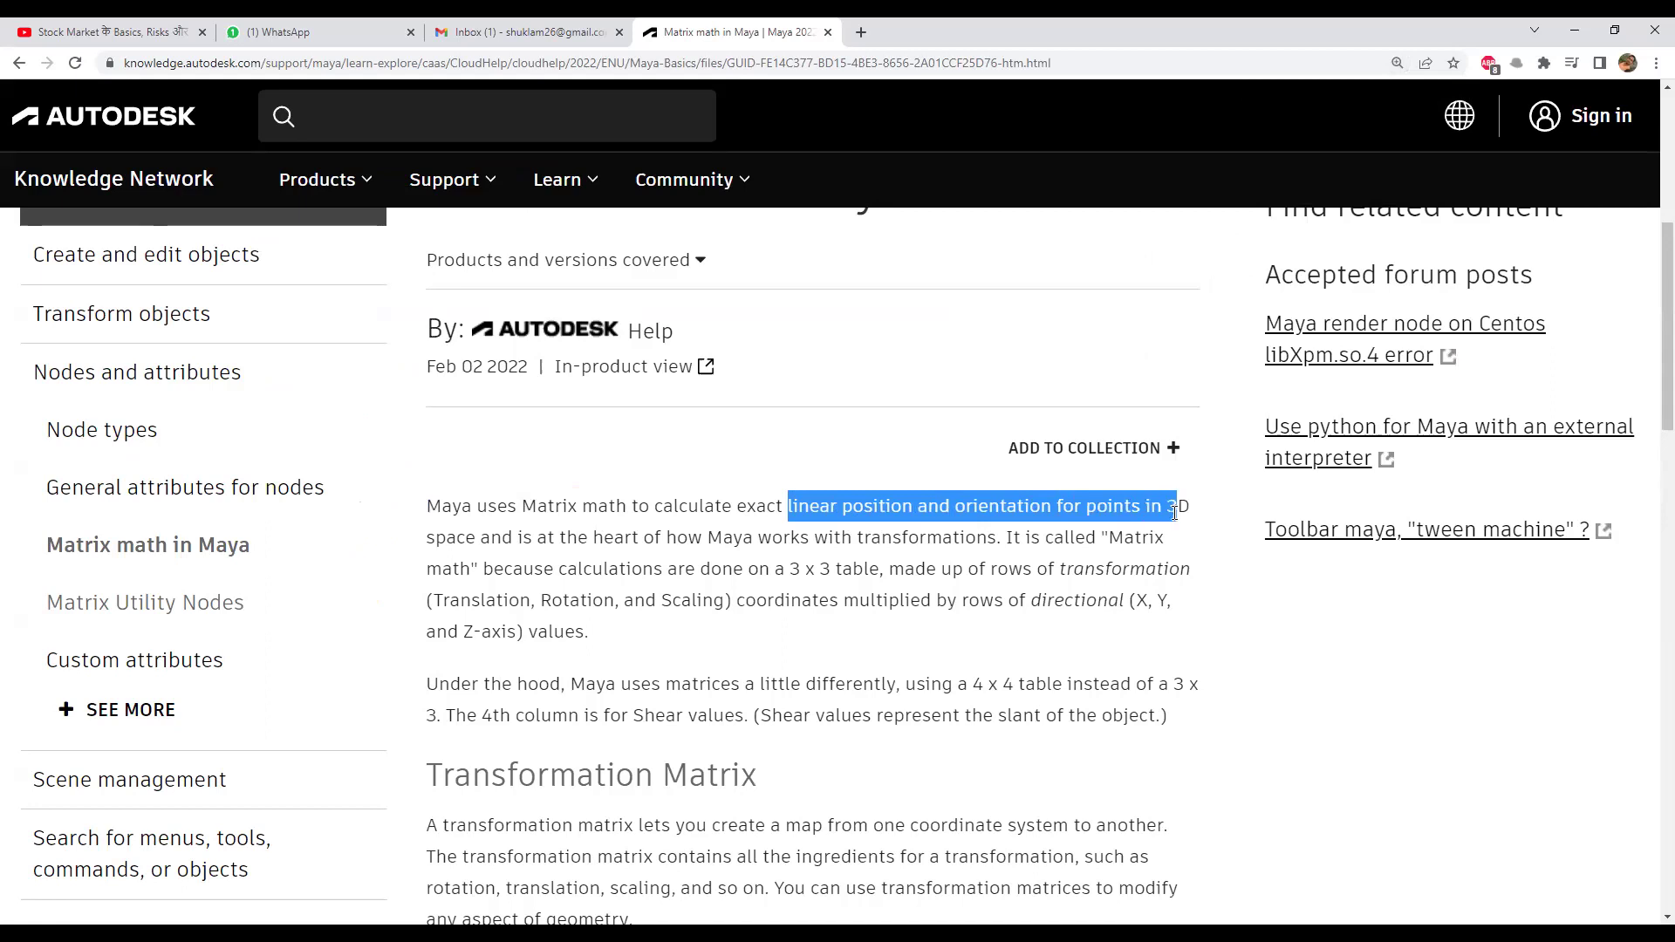
pyautogui.click(1219, 555)
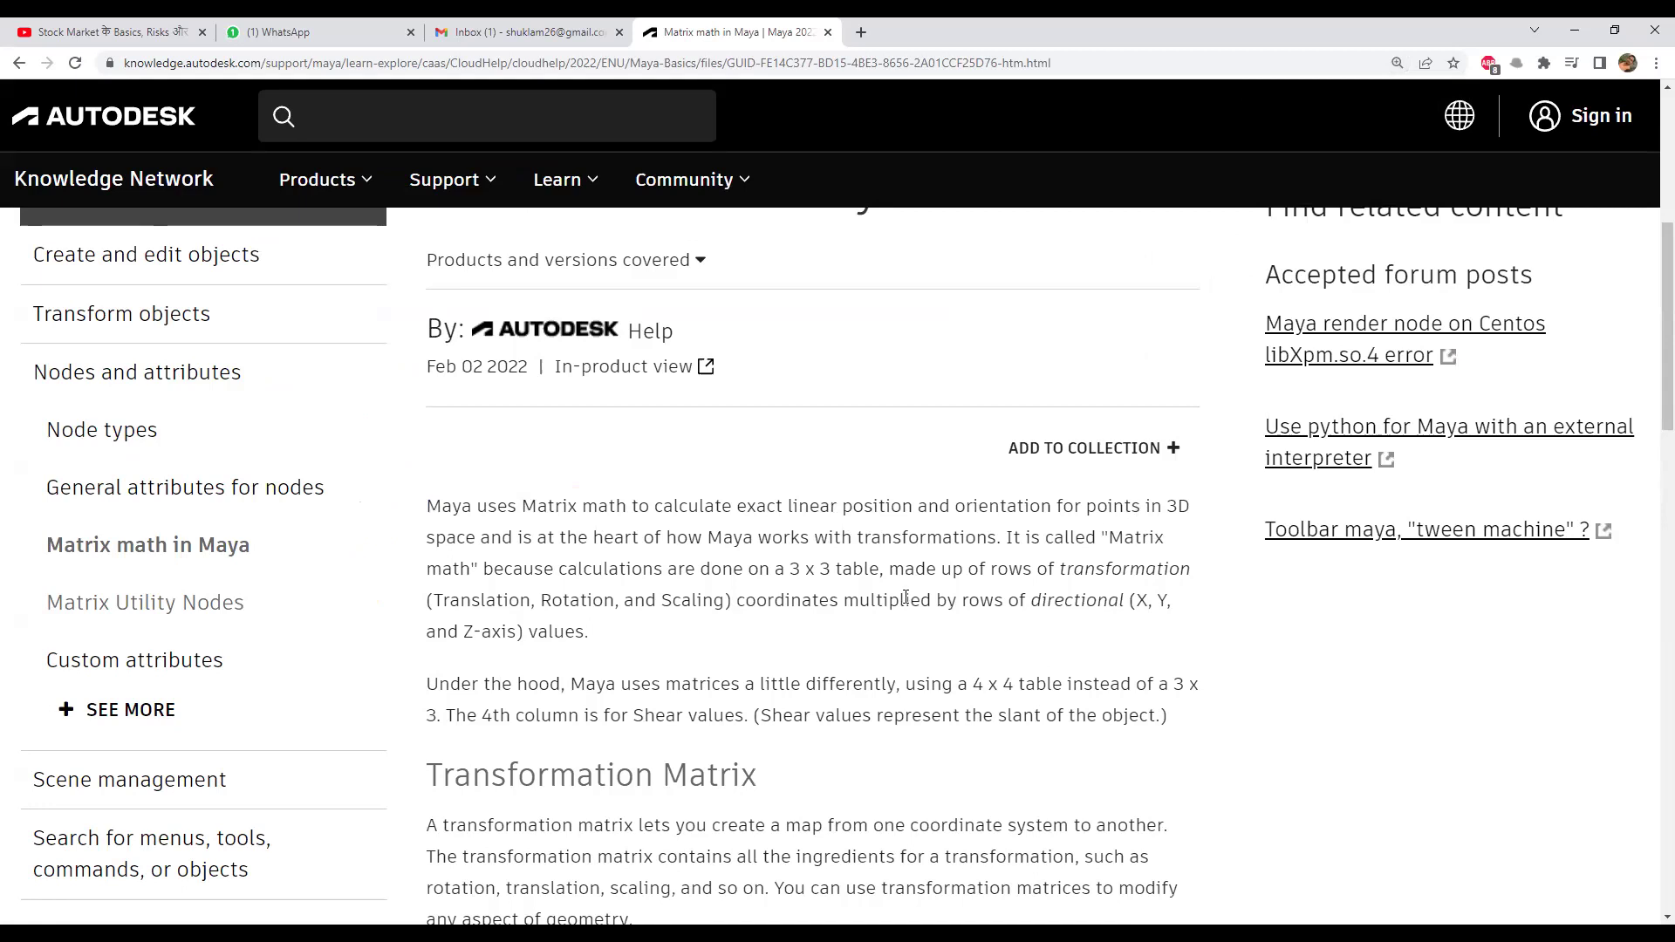
pyautogui.moveTo(1003, 537)
pyautogui.mouseDown()
pyautogui.moveTo(1134, 549)
pyautogui.moveTo(502, 572)
pyautogui.mouseUp()
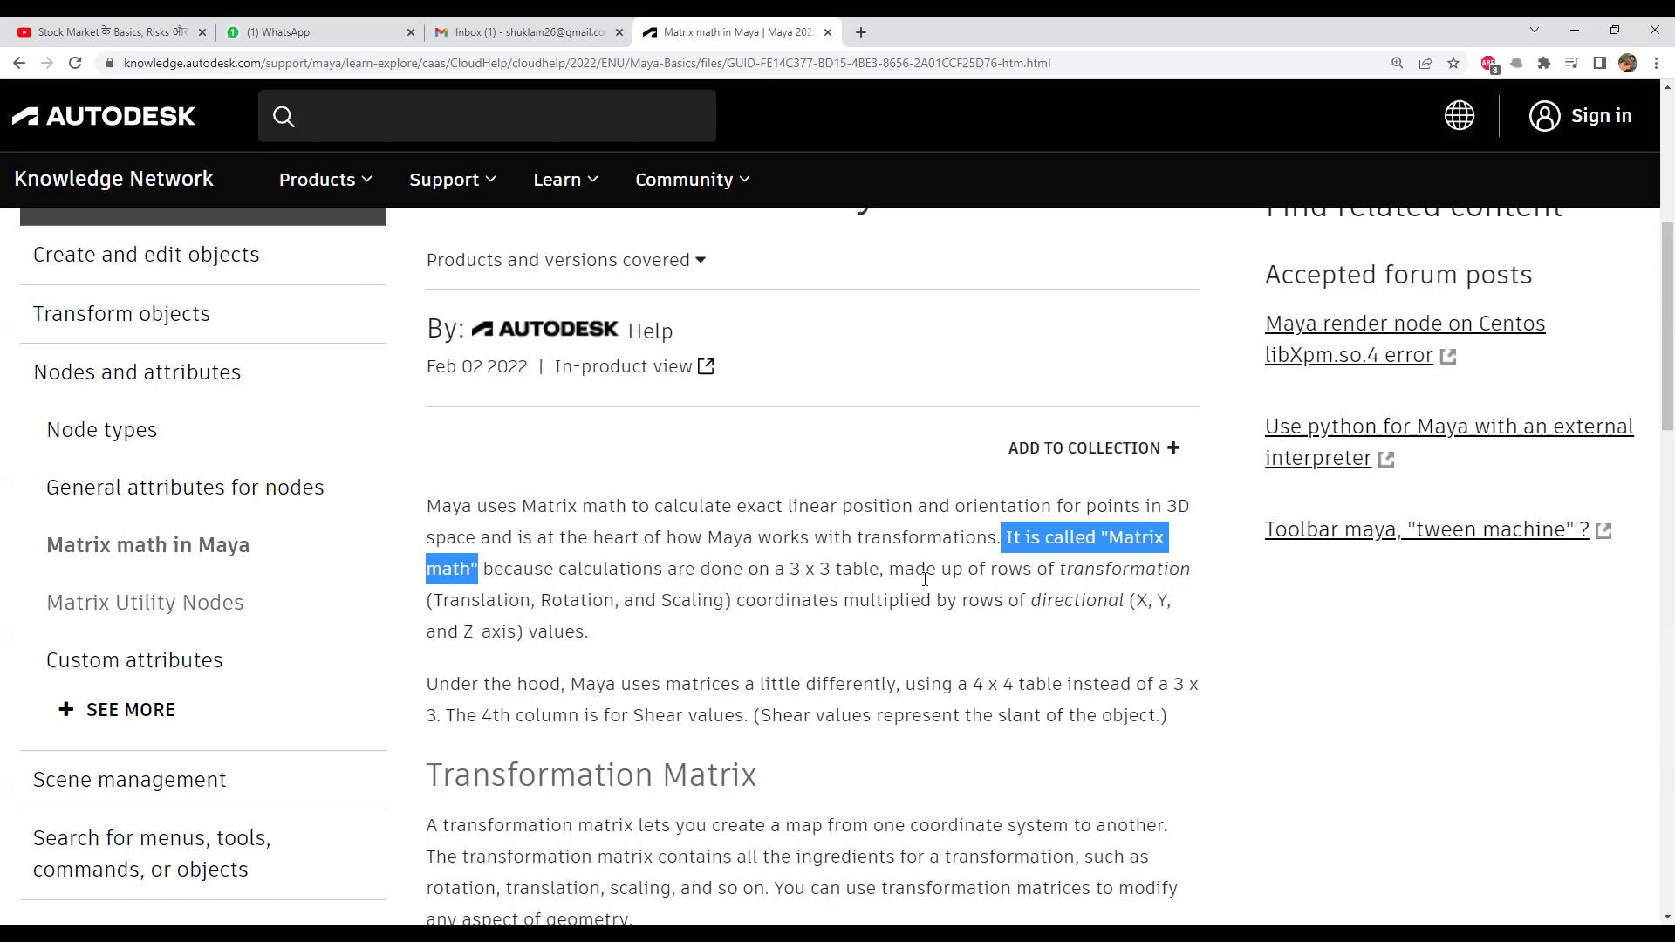
pyautogui.click(484, 567)
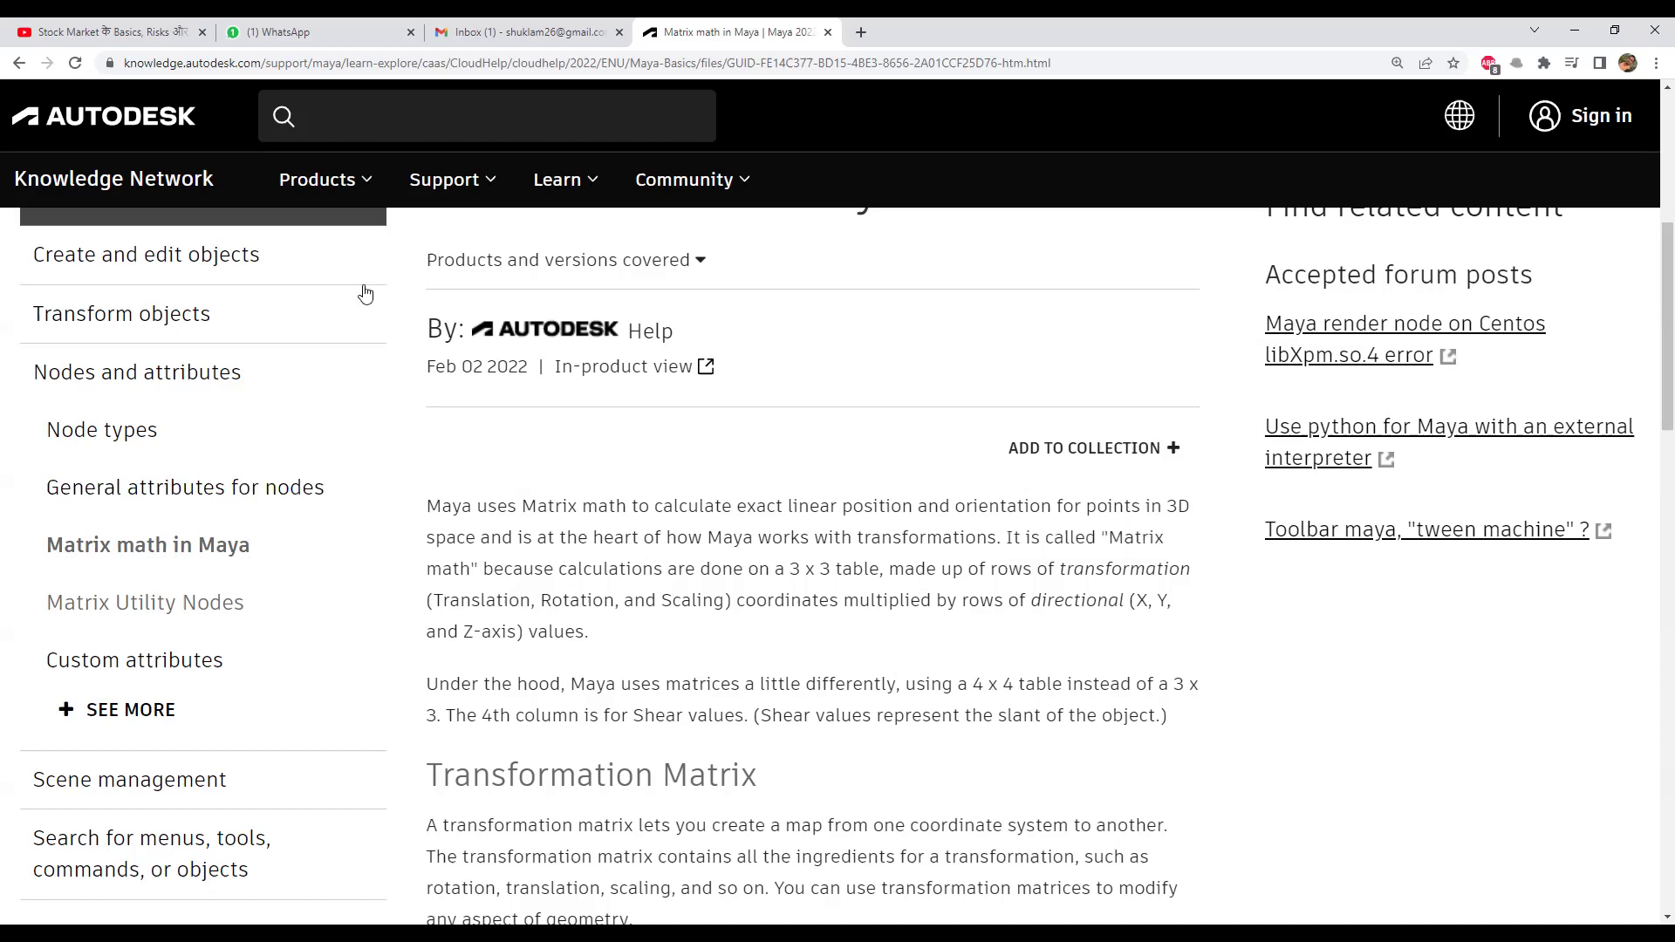
# Set the page zoom to 125% and scroll the article.
pyautogui.hotkey('ctrl', '-')
pyautogui.hotkey('ctrl', '+')
pyautogui.hotkey('ctrl', '+')
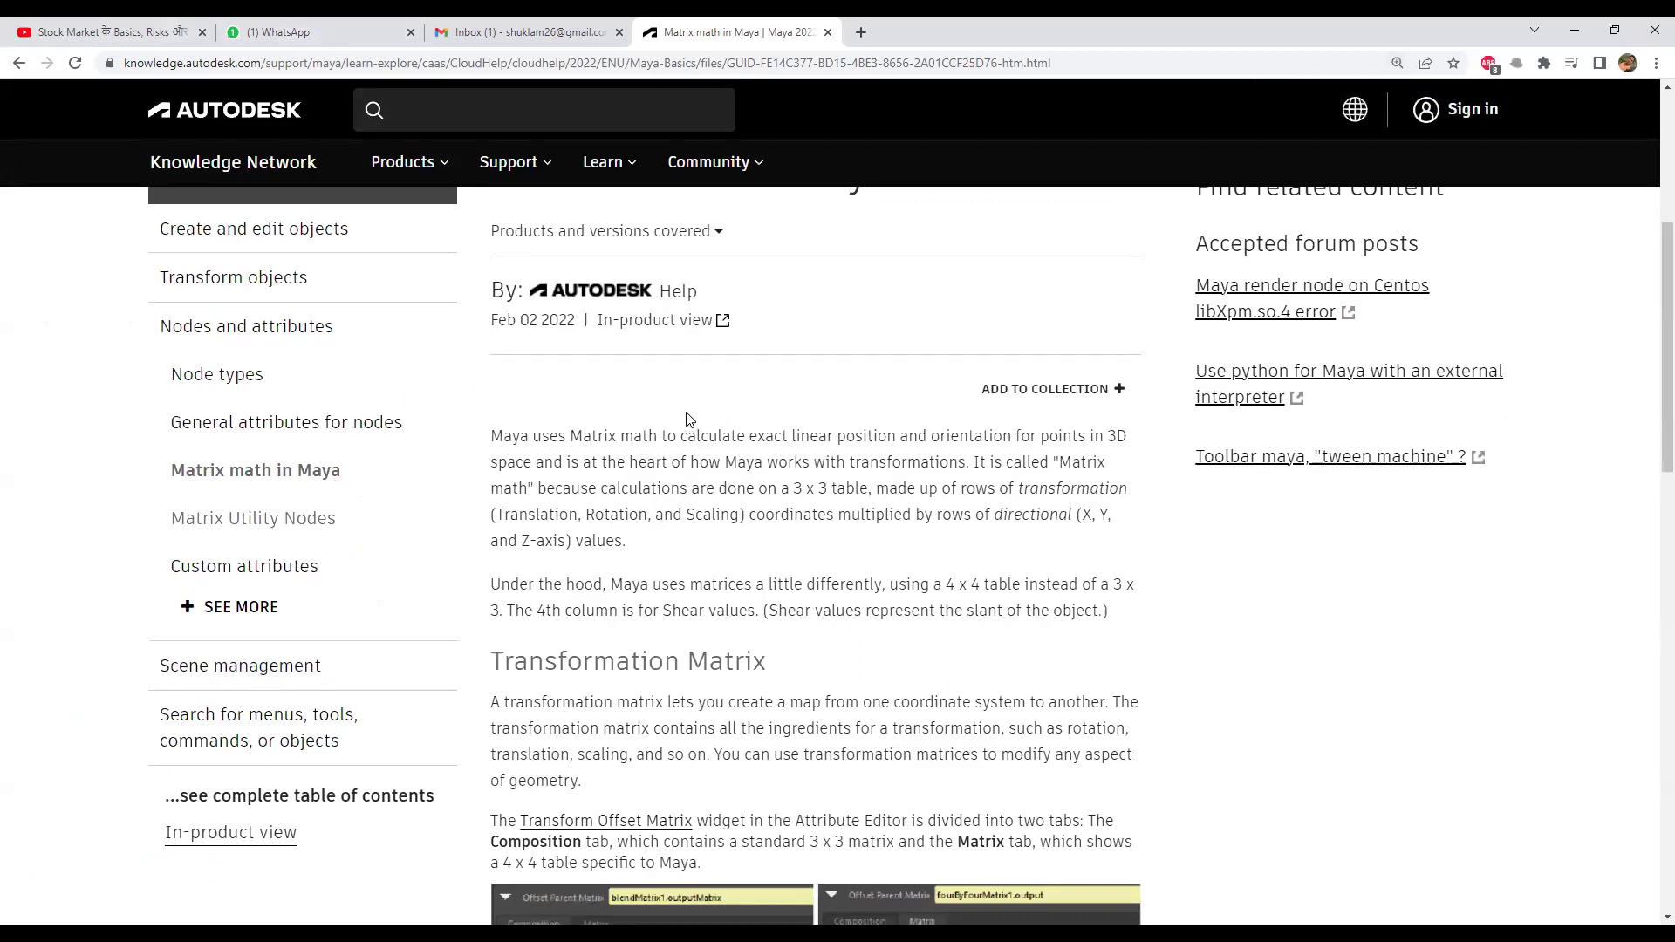
pyautogui.scroll(5, 686, 418)
pyautogui.click(417, 67)
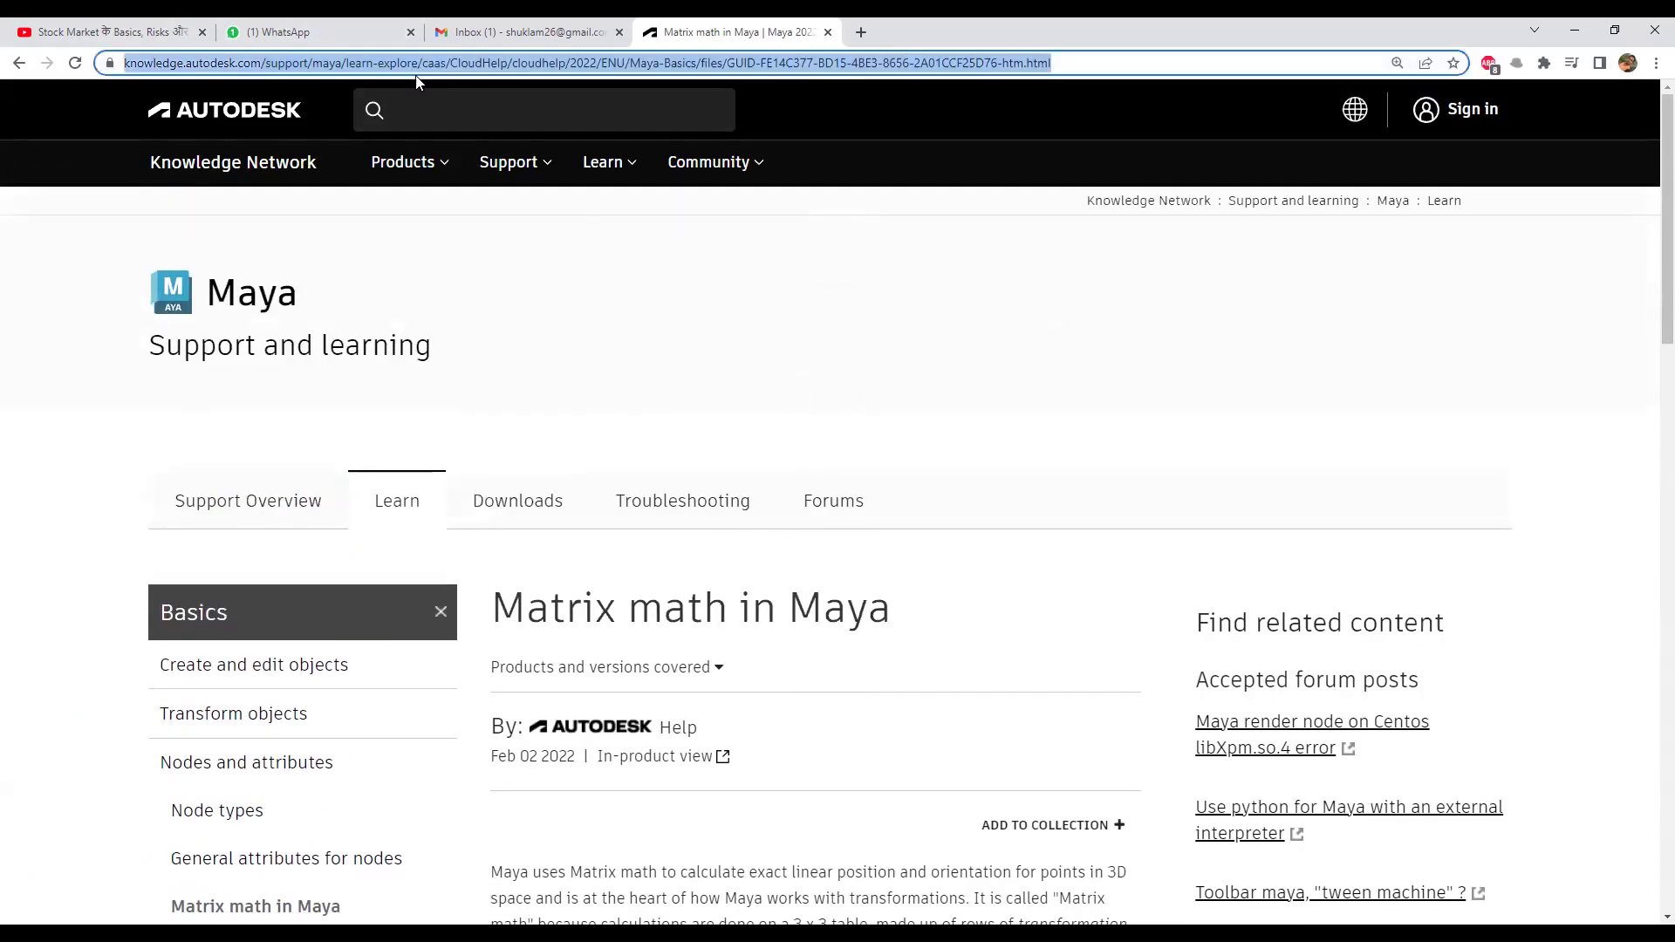
pyautogui.write('matrix m')
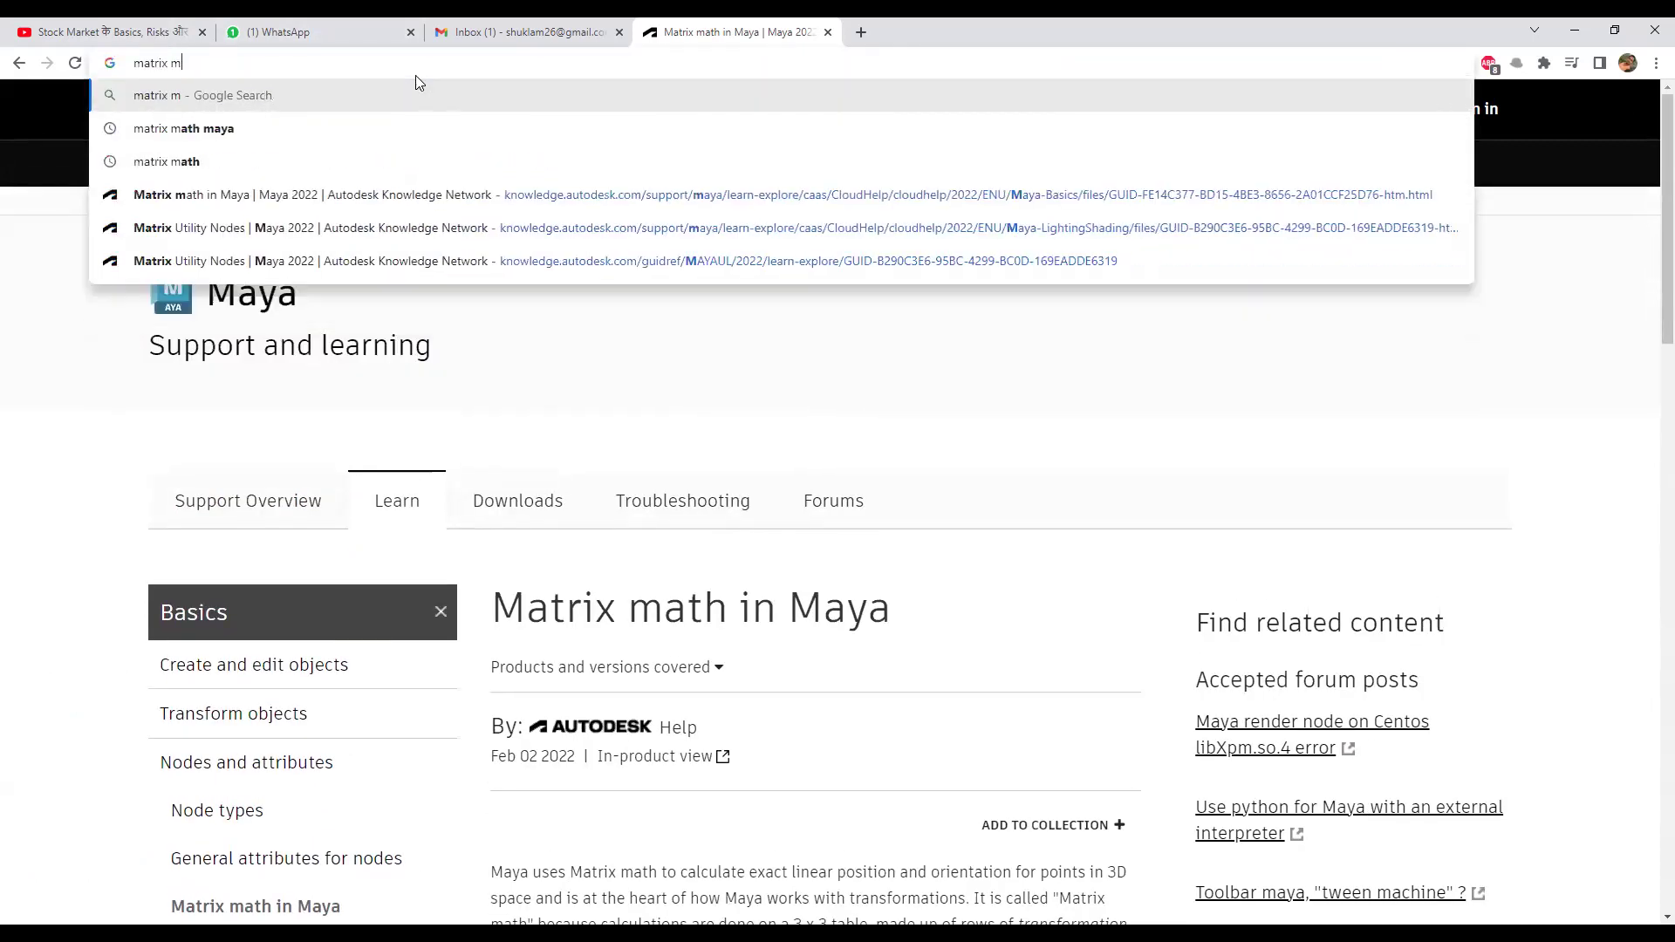
pyautogui.write('ath')
pyautogui.press('Return')
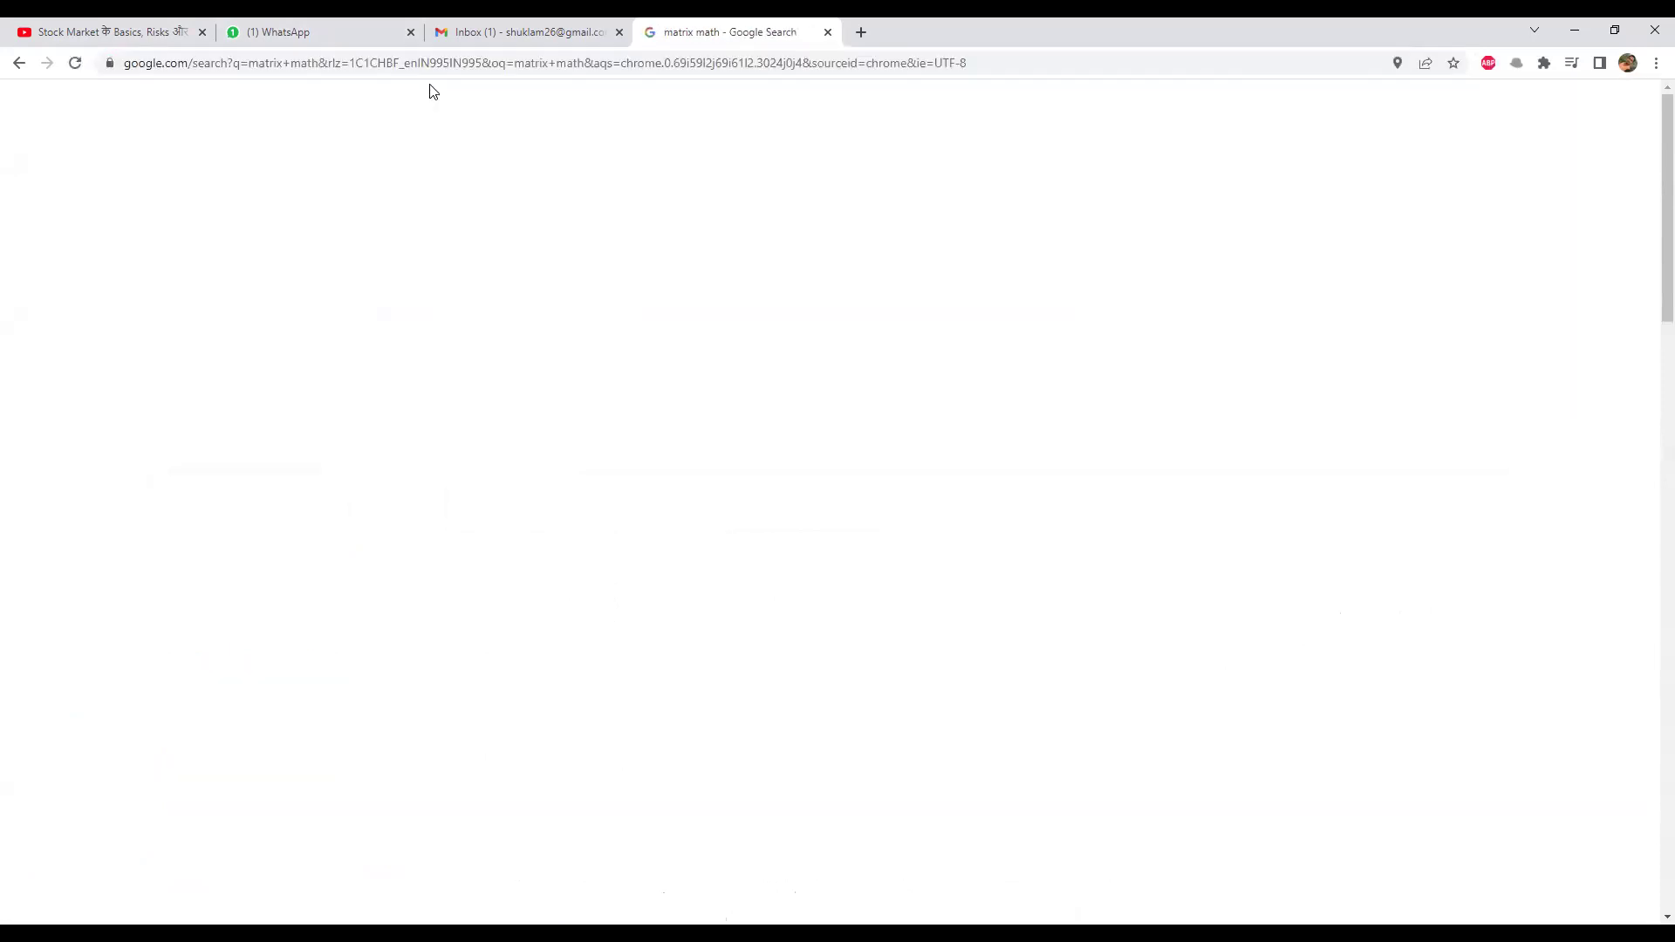
pyautogui.scroll(-3, 306, 365)
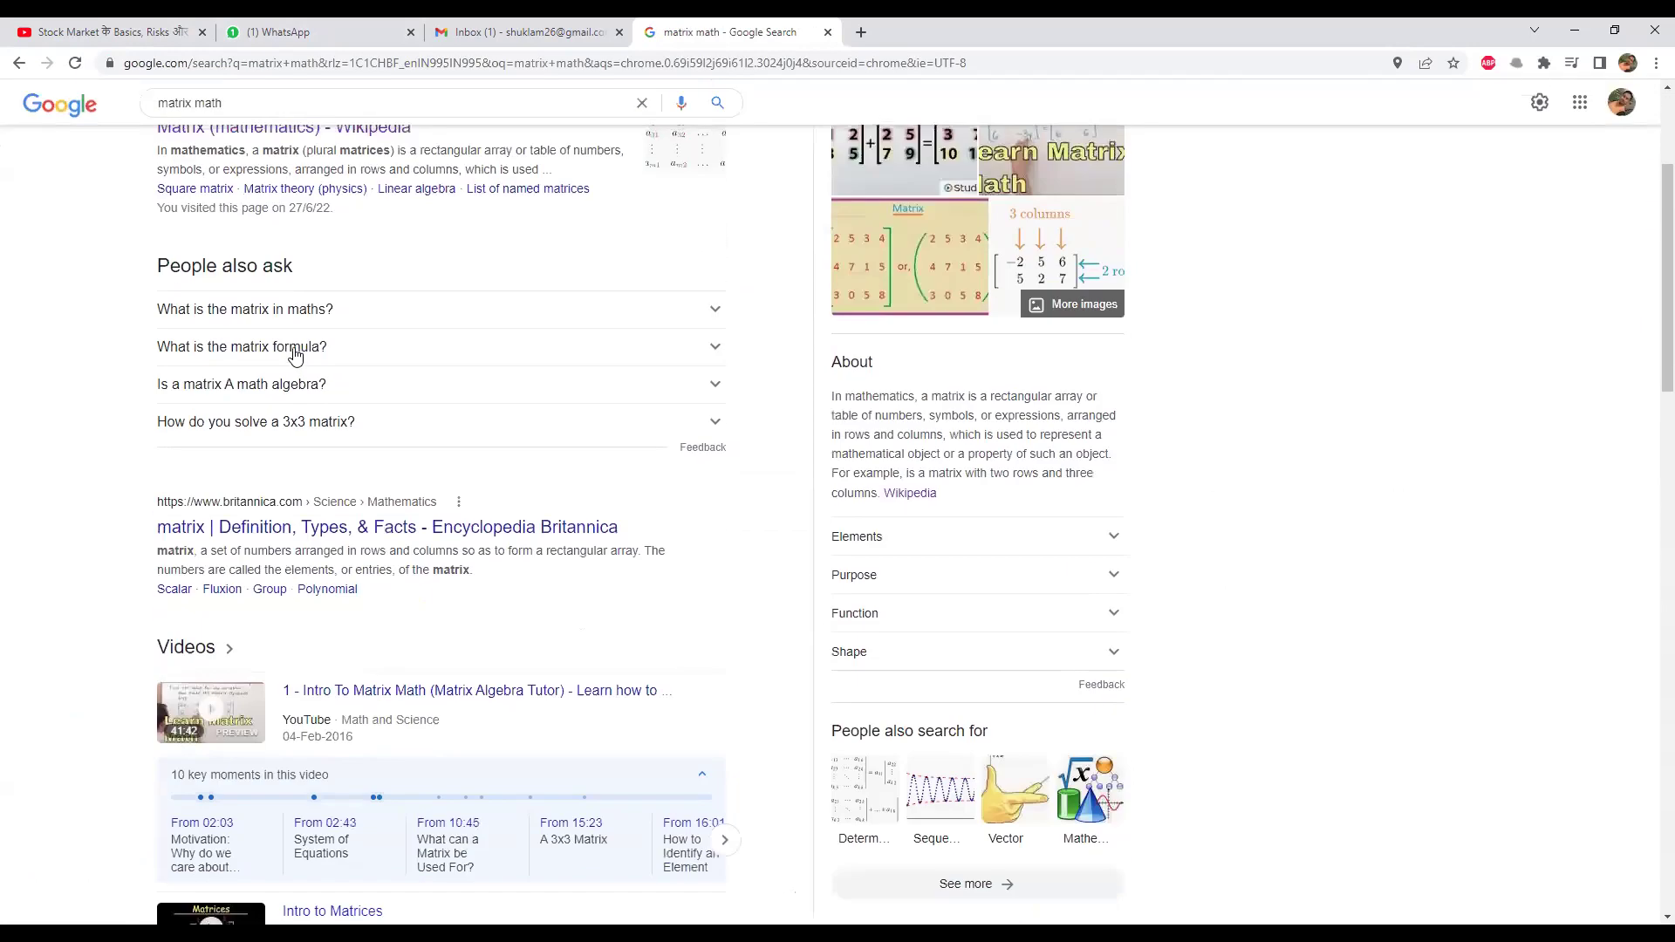
pyautogui.scroll(3, 304, 362)
pyautogui.click(253, 119)
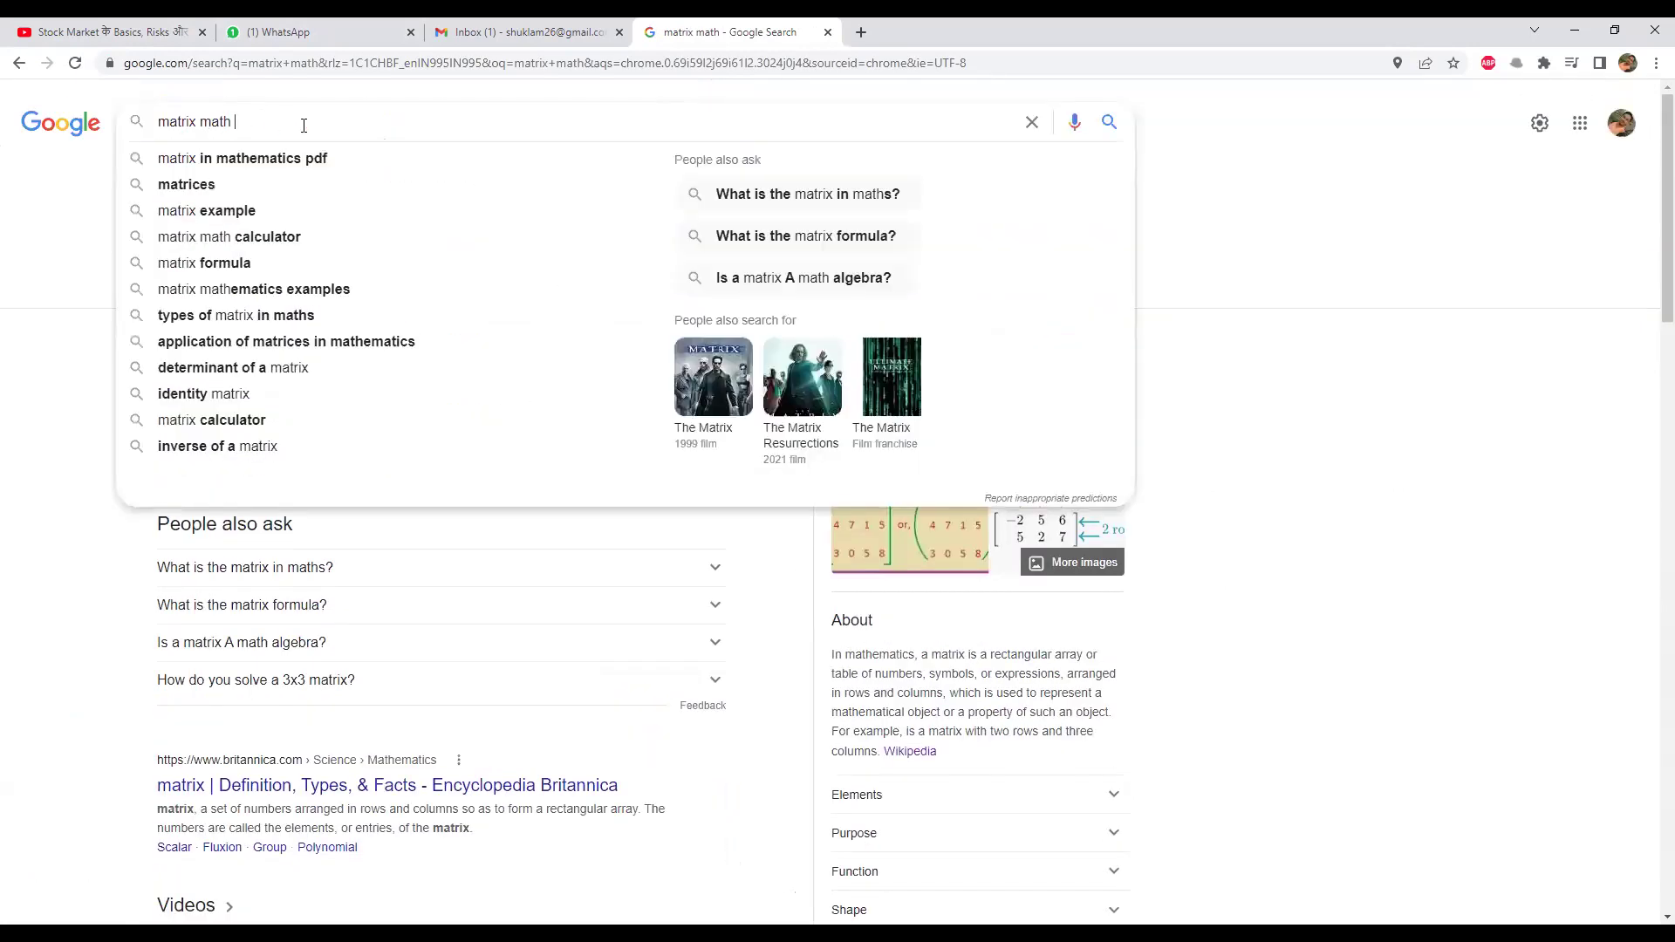
pyautogui.write('maya')
pyautogui.press('Return')
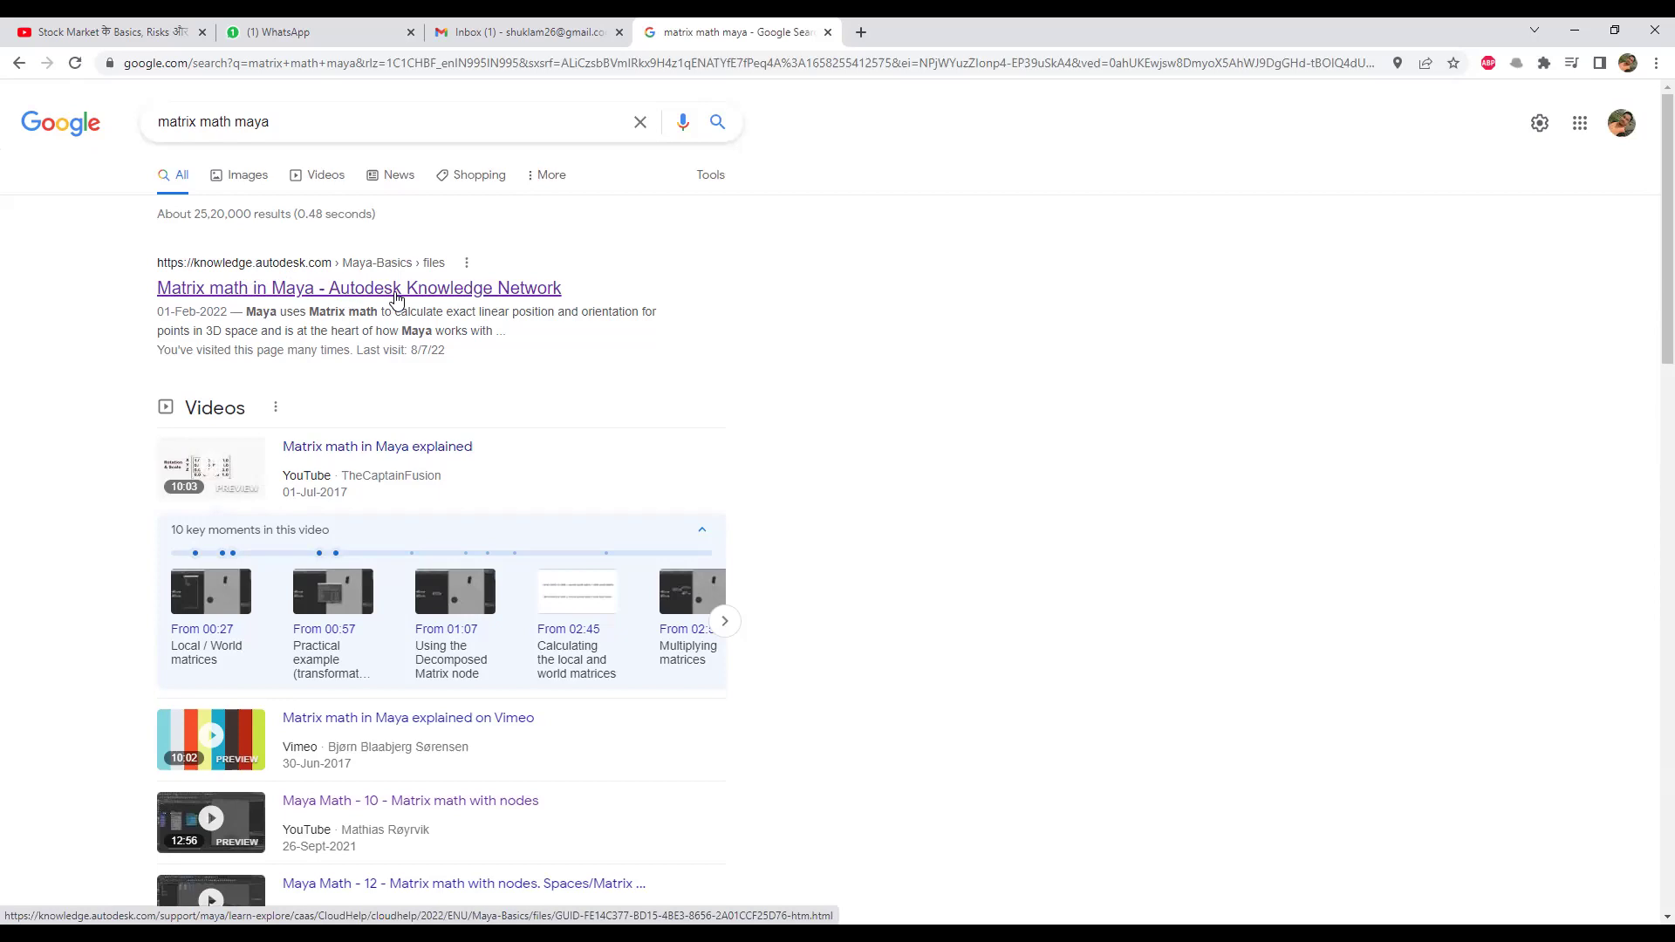
pyautogui.click(366, 297)
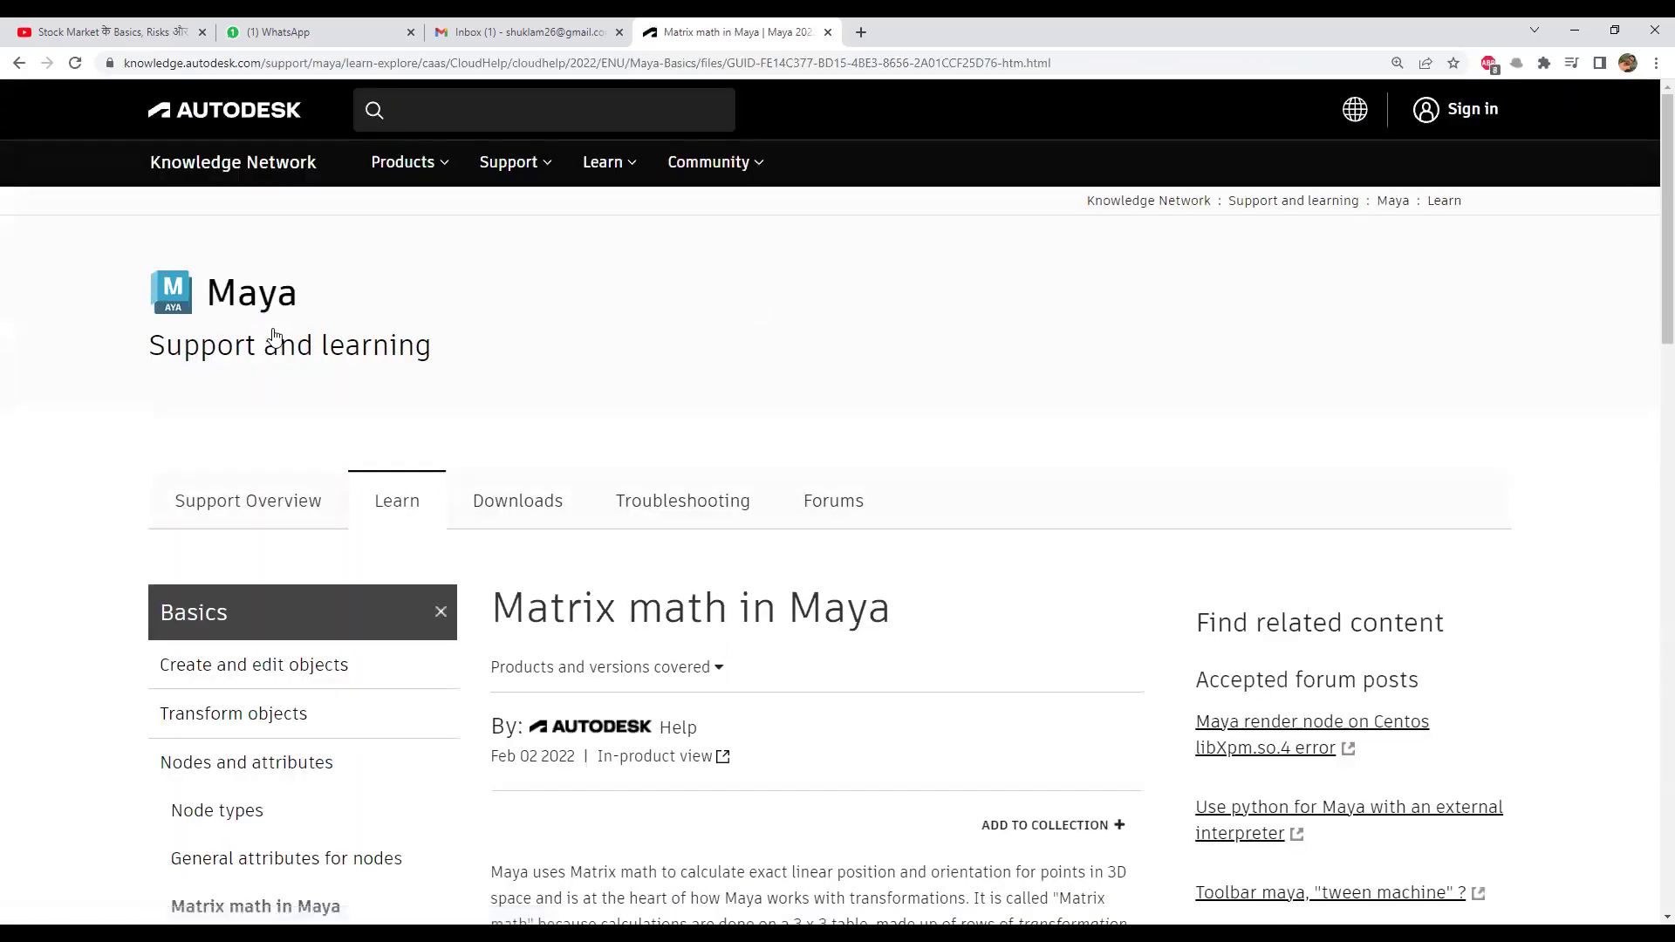
# Scroll down and highlight the article's first sentence about matrix math.
pyautogui.scroll(-5, 726, 299)
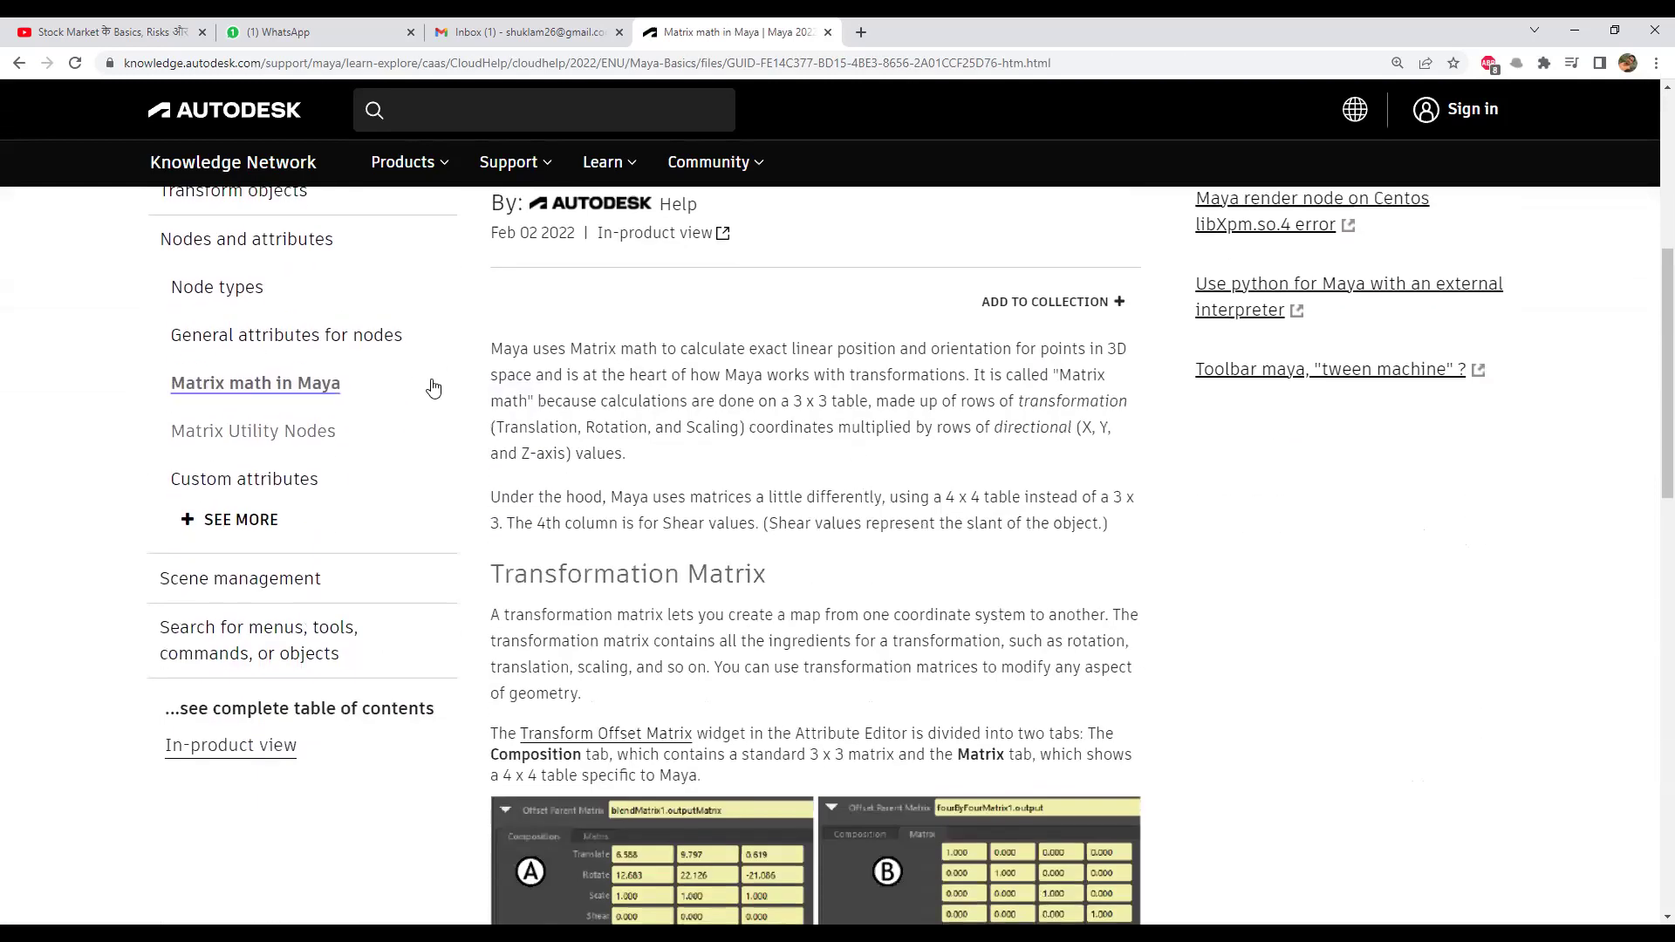
pyautogui.moveTo(503, 352); pyautogui.dragTo(1019, 394)
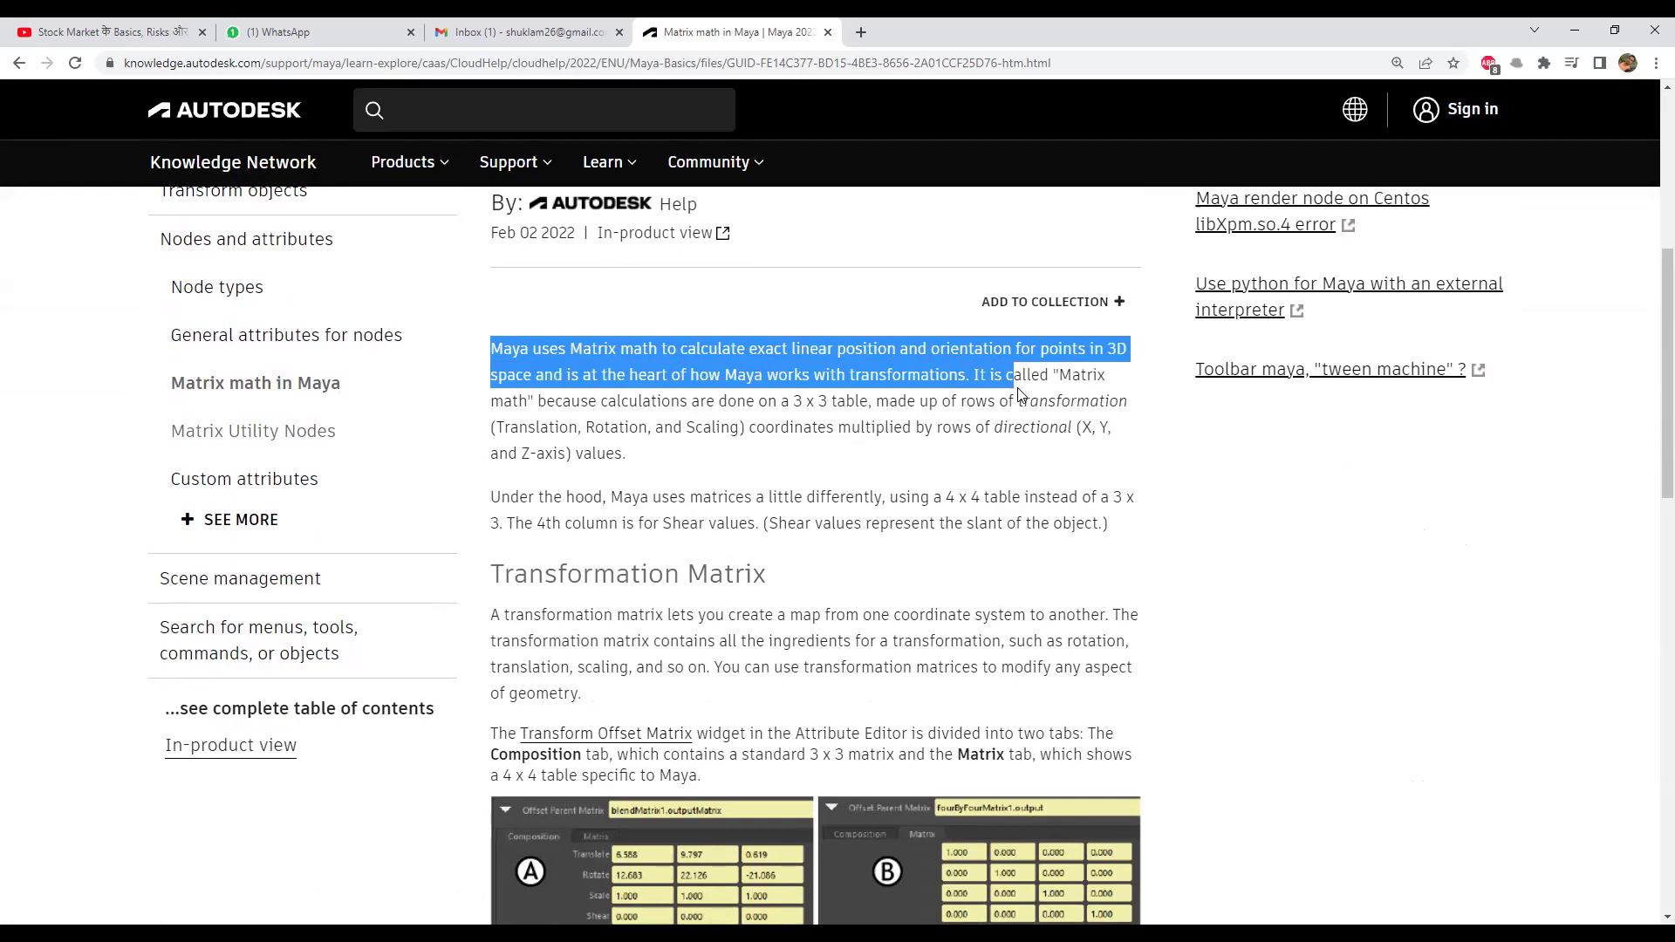
pyautogui.moveTo(1019, 393); pyautogui.dragTo(1009, 394)
# Open Matrix Utility Nodes from the sidebar and scroll through its node list.
pyautogui.click(293, 439)
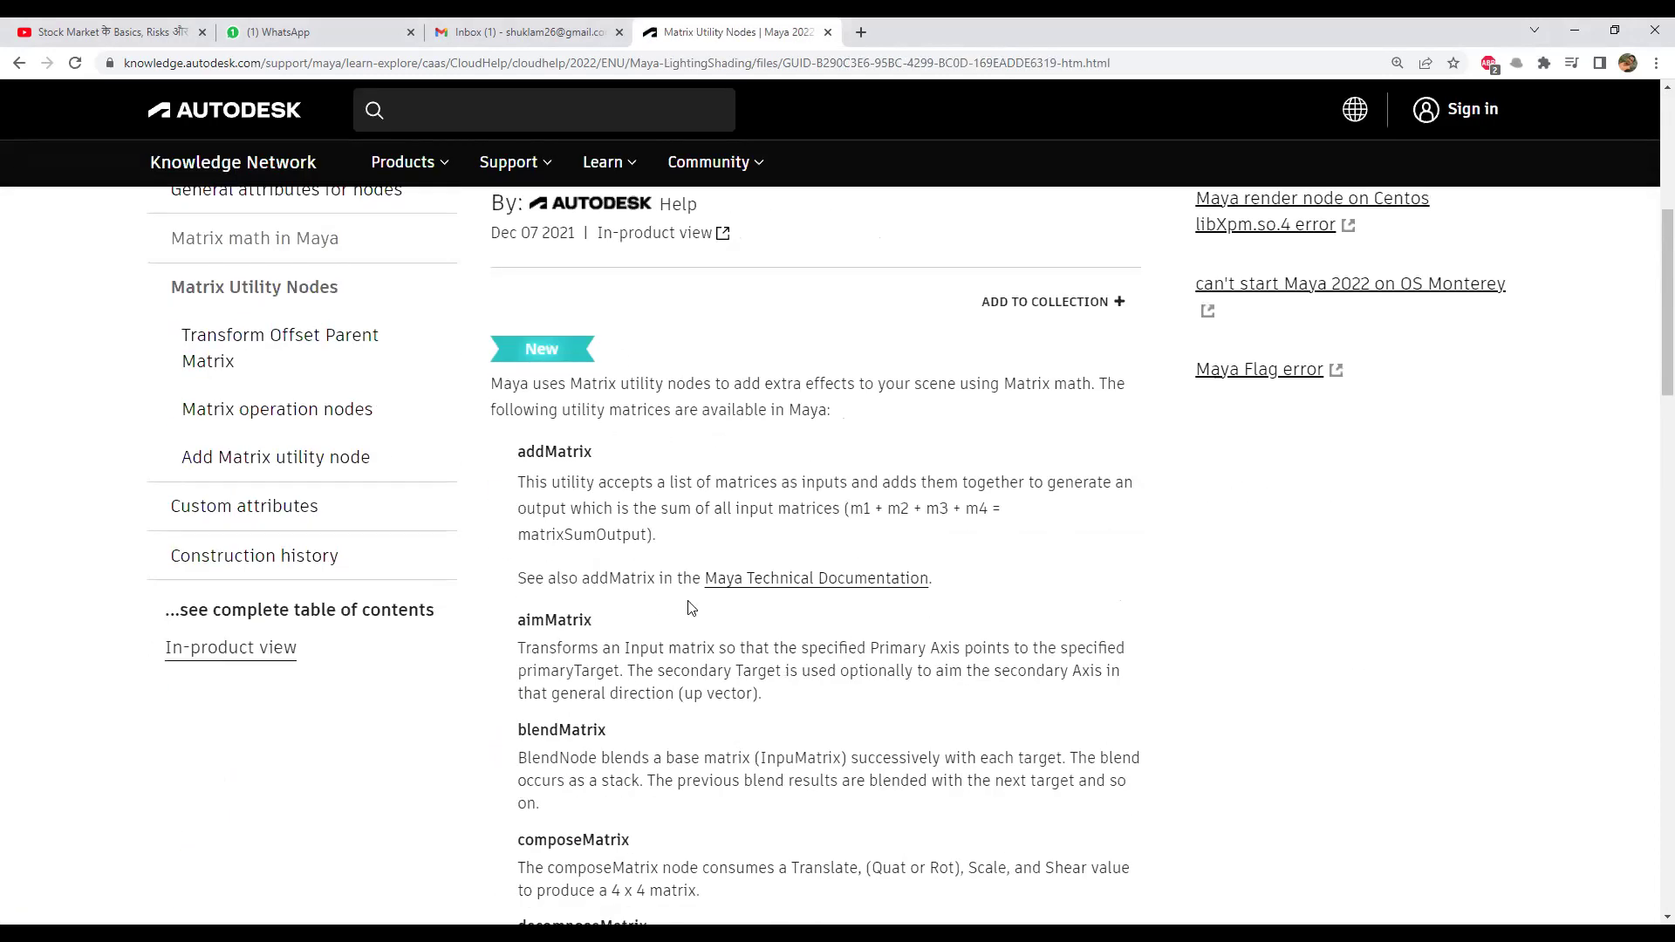
pyautogui.scroll(-5, 711, 737)
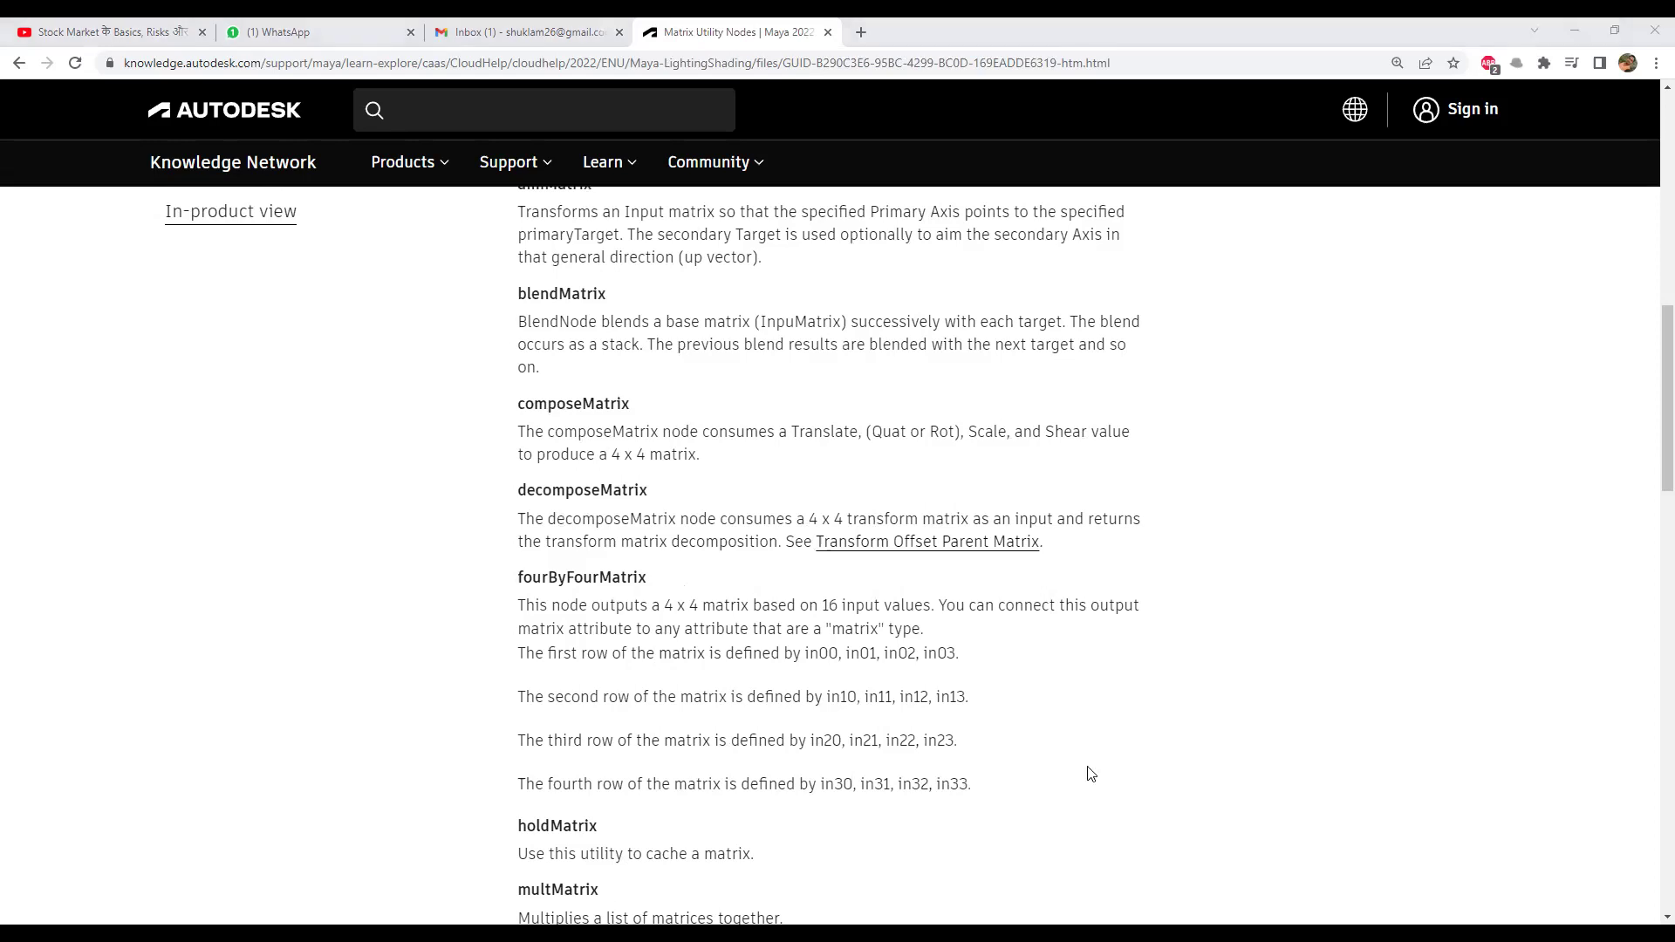
pyautogui.scroll(5, 1089, 774)
pyautogui.scroll(-2, 602, 611)
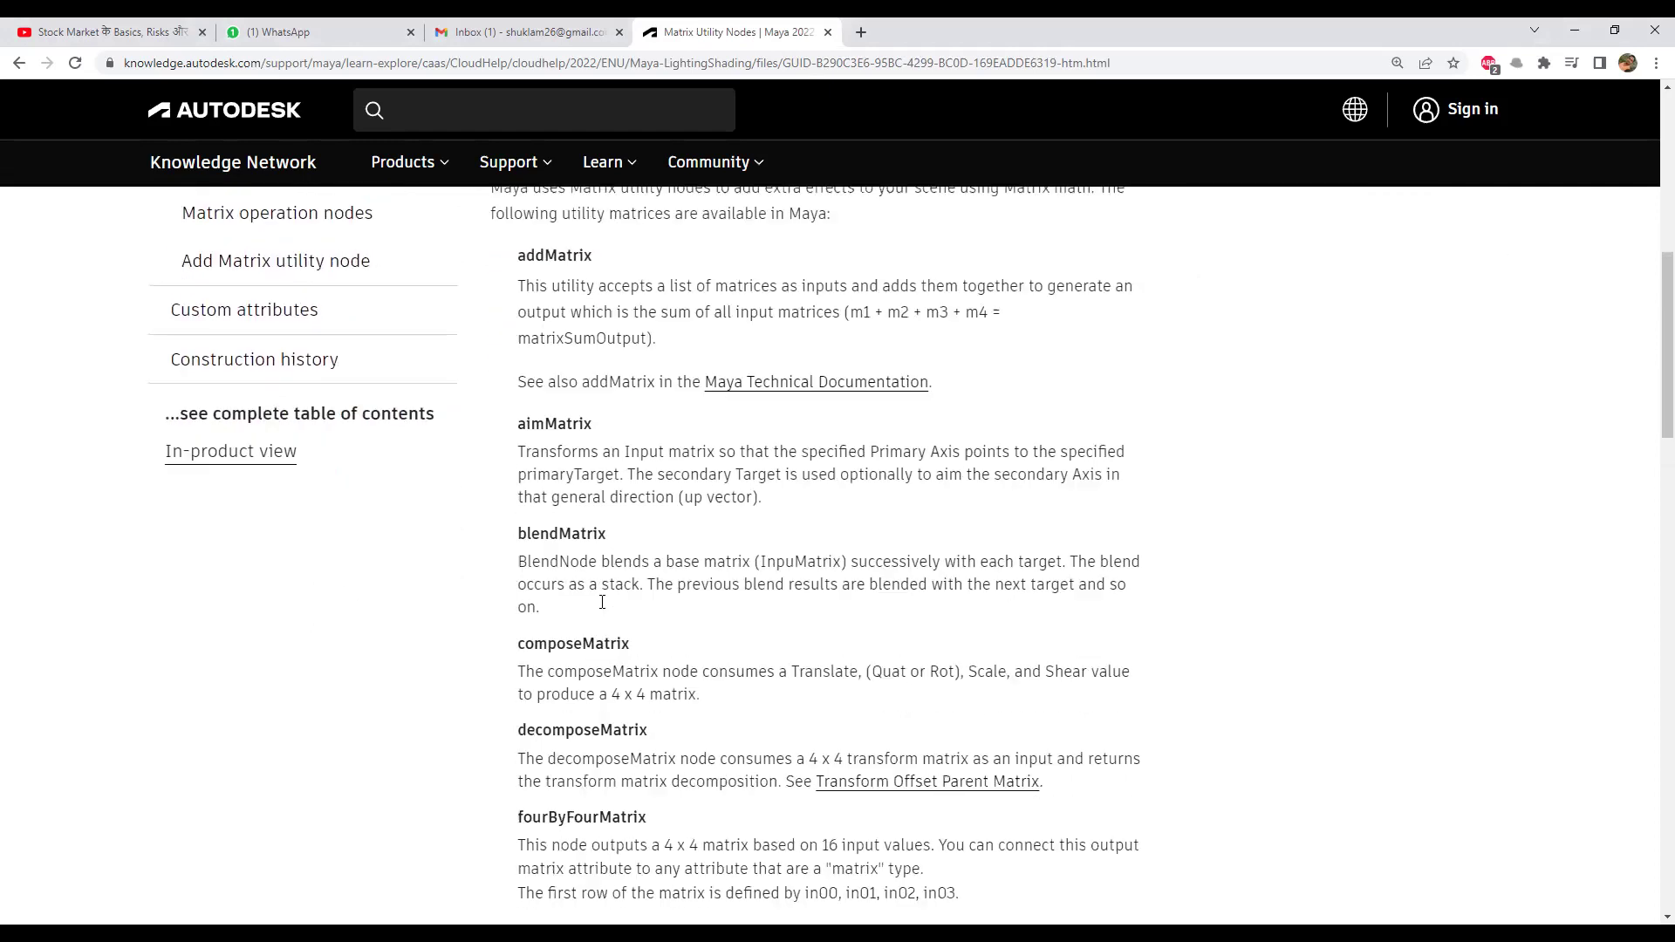
pyautogui.scroll(-4, 602, 602)
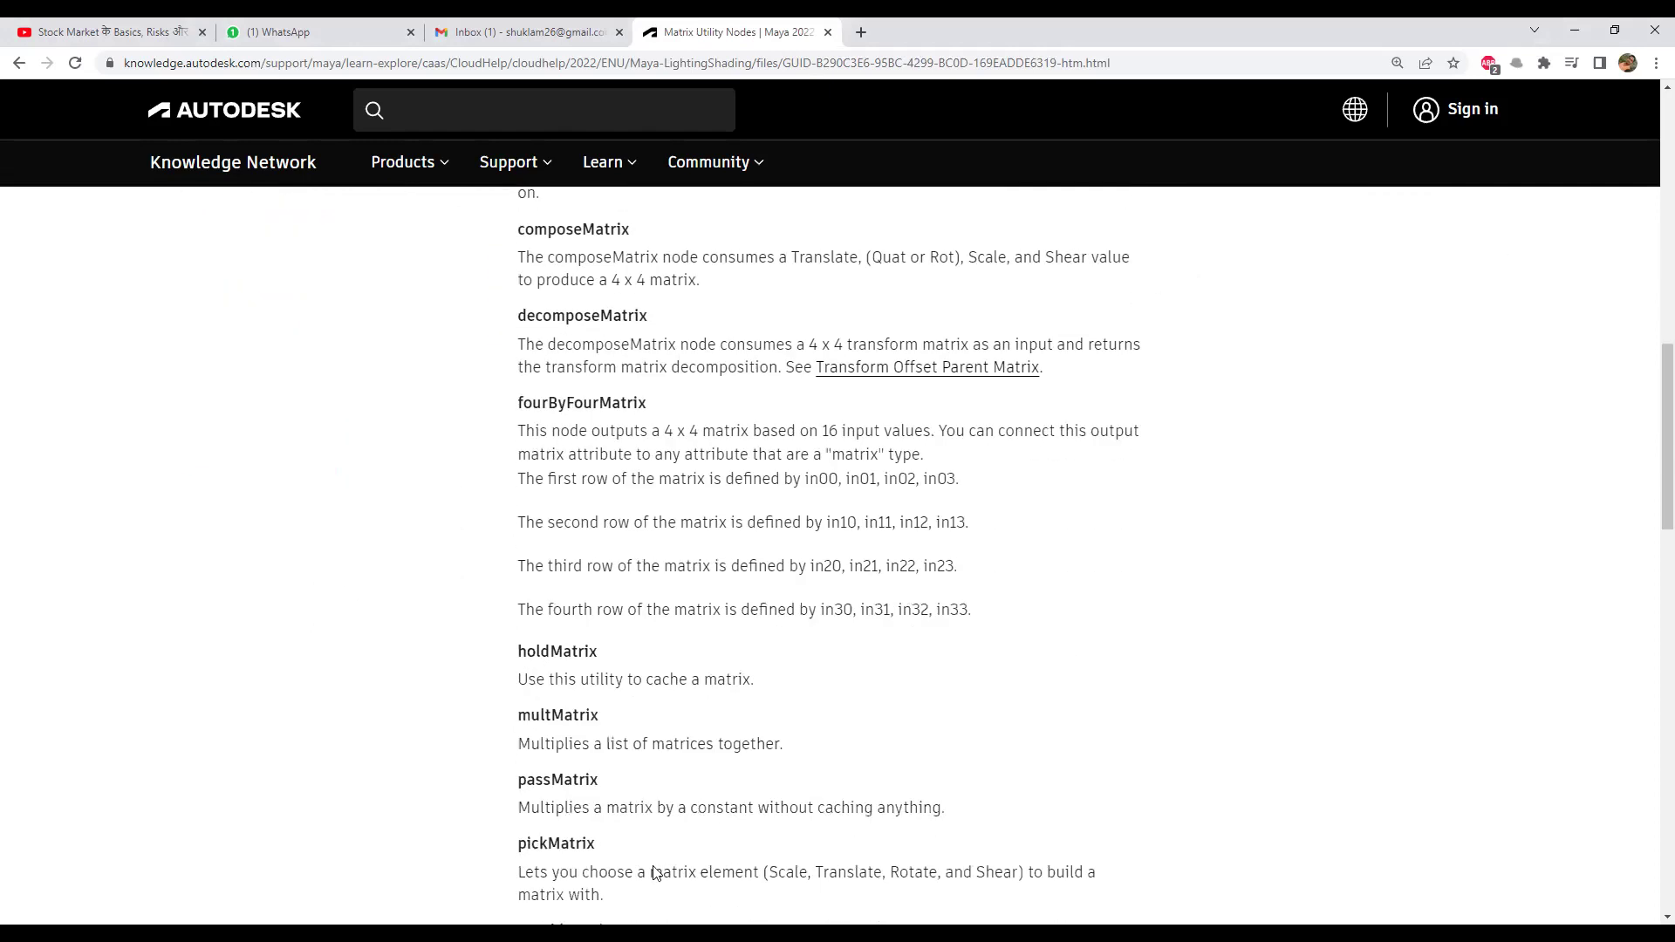